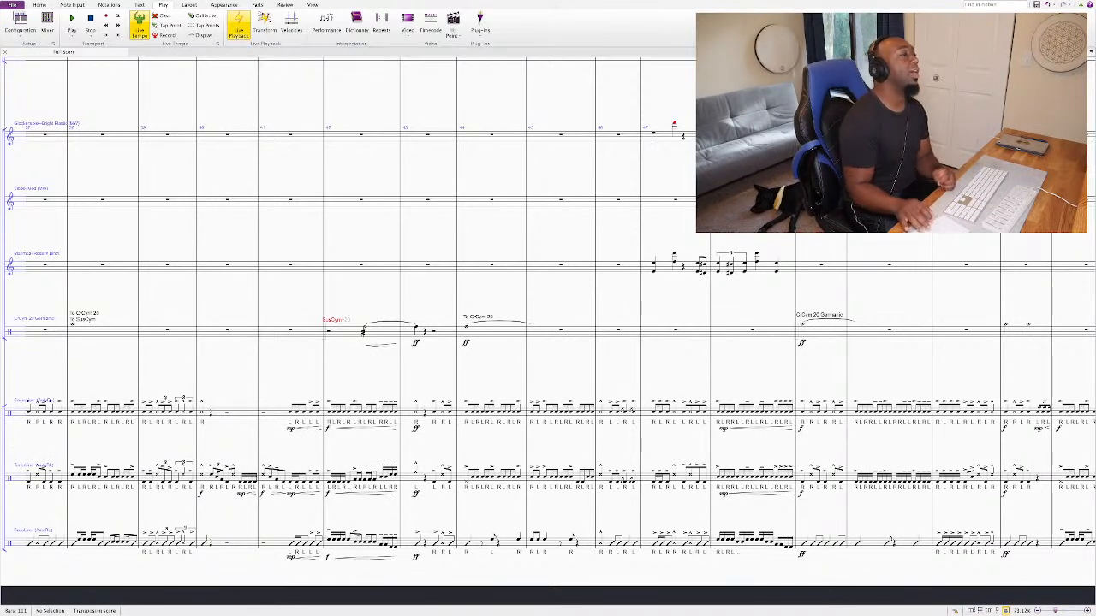
Step: Play the score from the beginning through the end of the written battery parts
key("ctrl+Home")
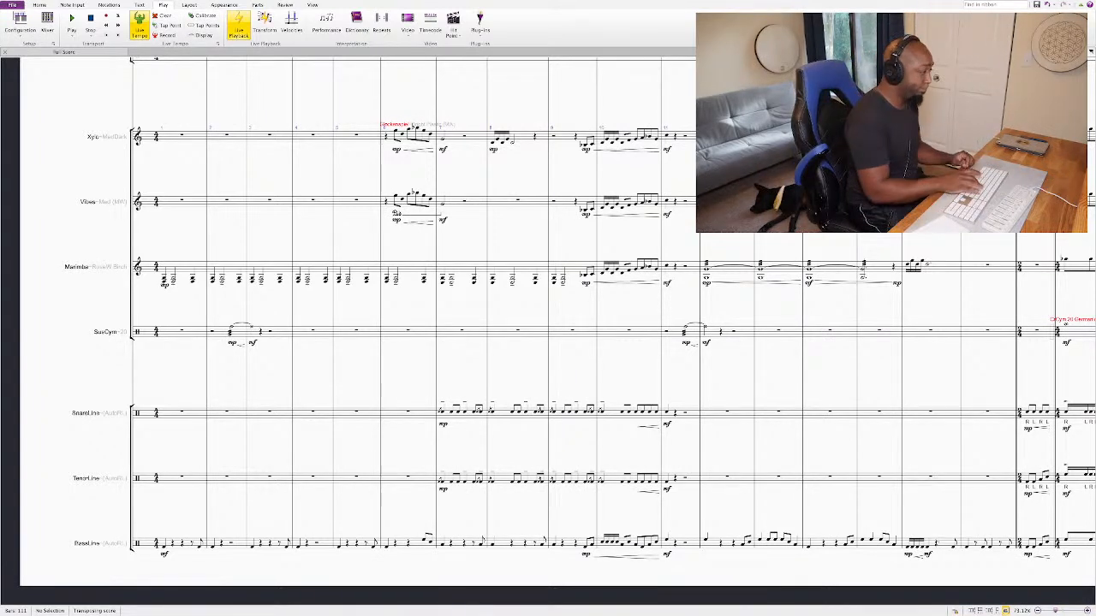
key("space")
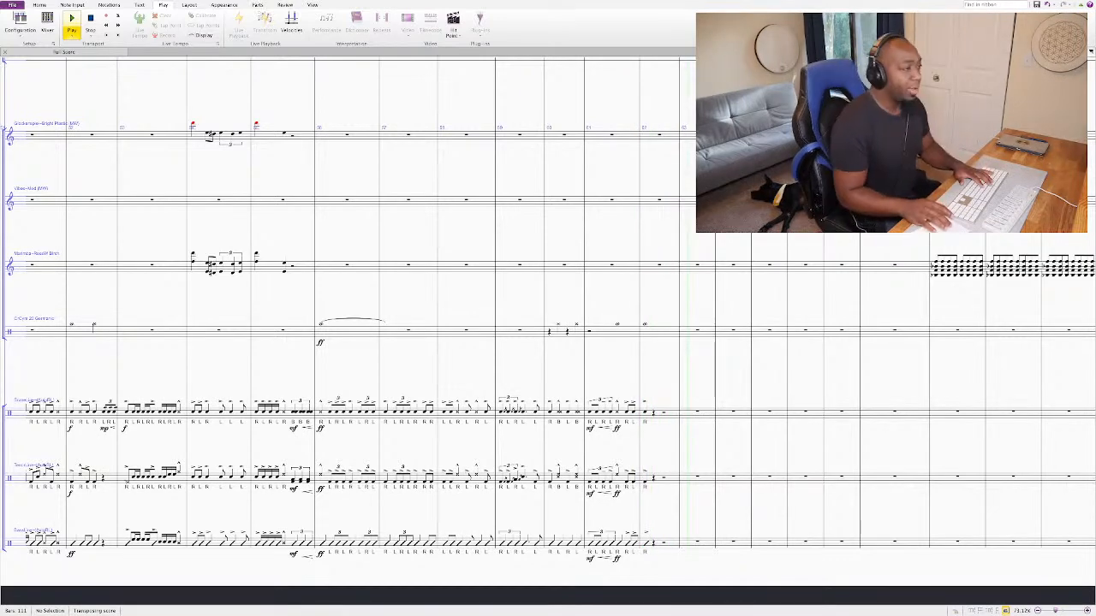
key("space")
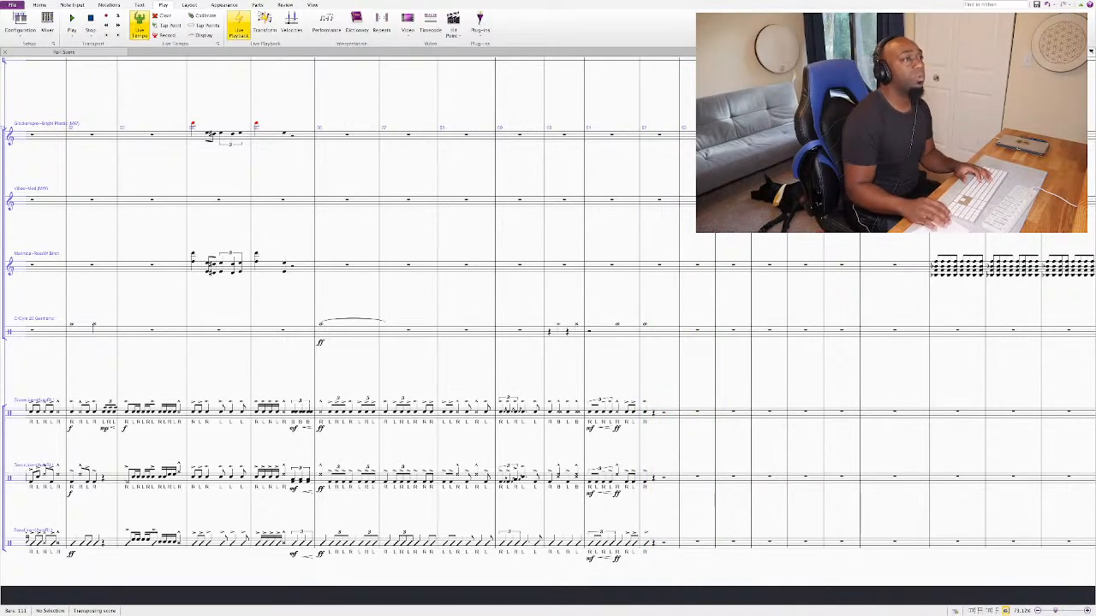
Step: Play the score from bar 49 of the snare line into the empty battery bars
scroll(548, 342, "right", 20)
scroll(548, 342, "left", 20)
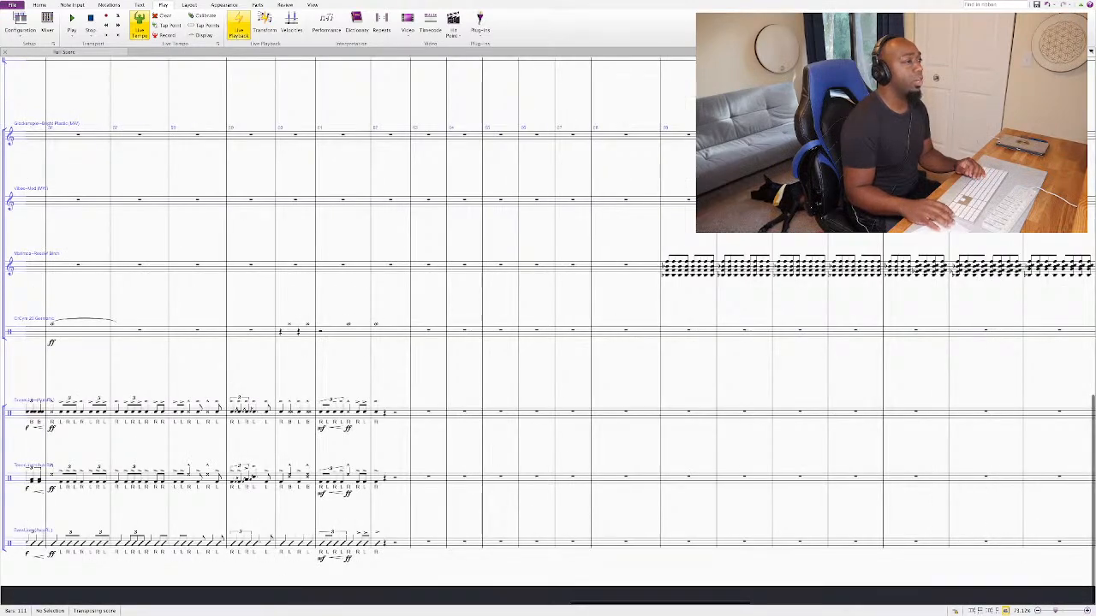
scroll(548, 342, "right", 3)
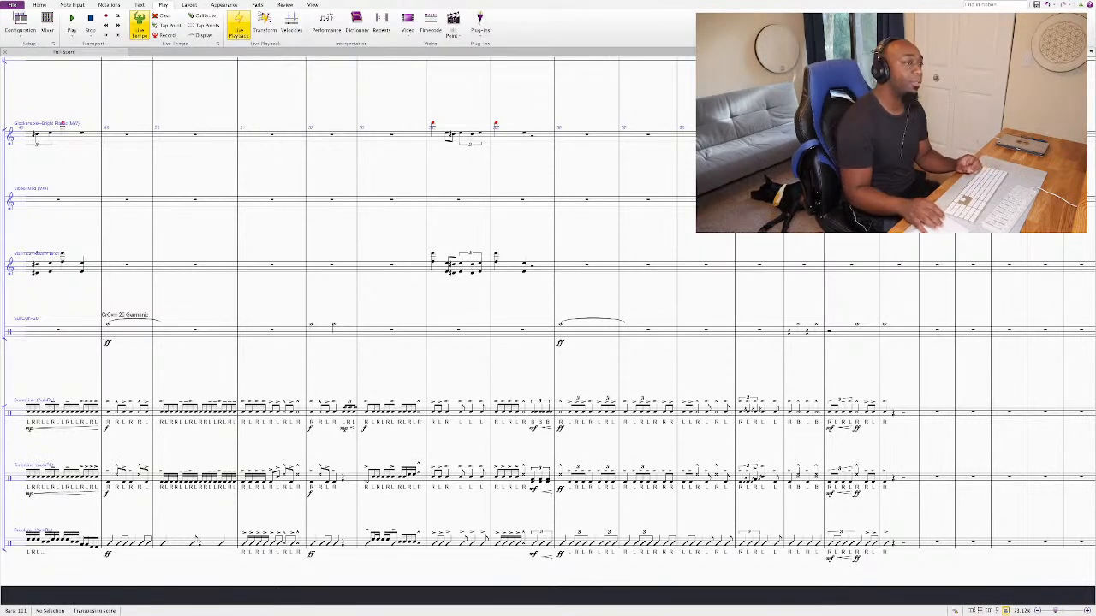
scroll(547, 342, "right", 1)
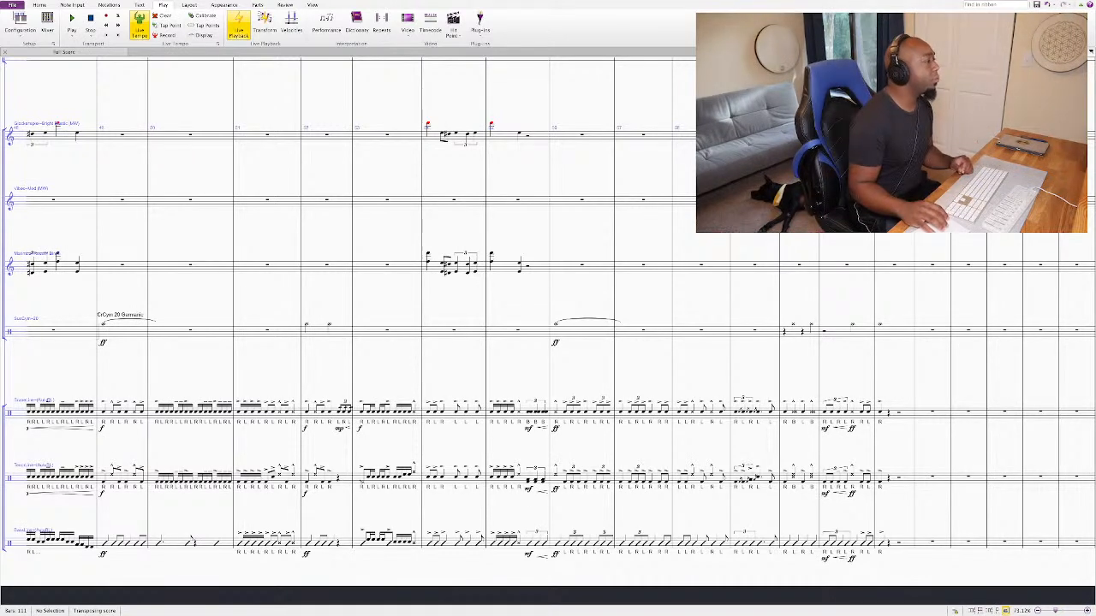
key("ctrl+z")
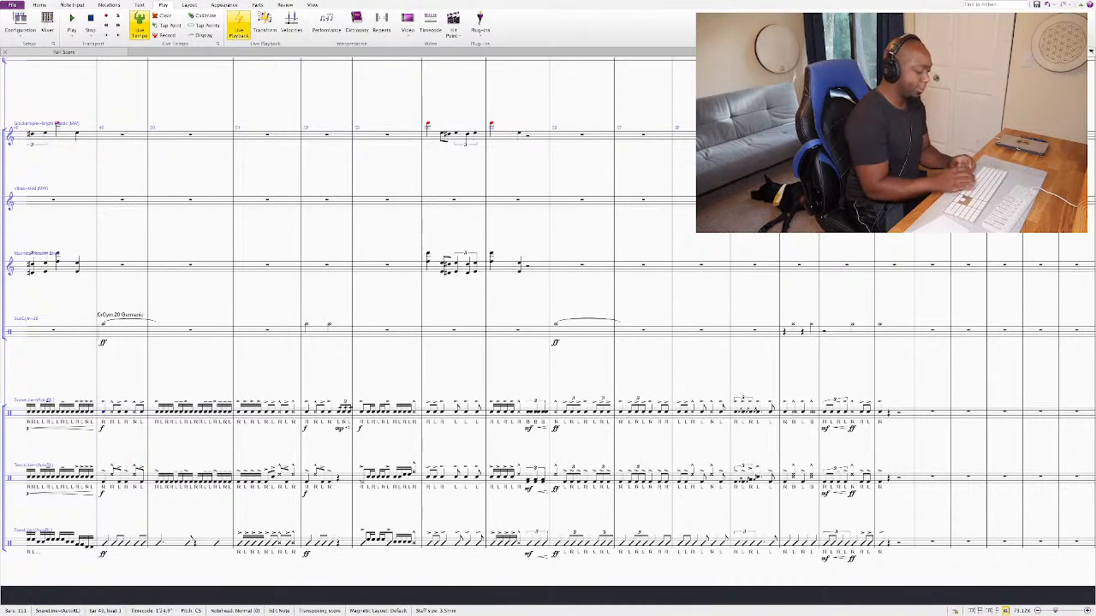
key("space")
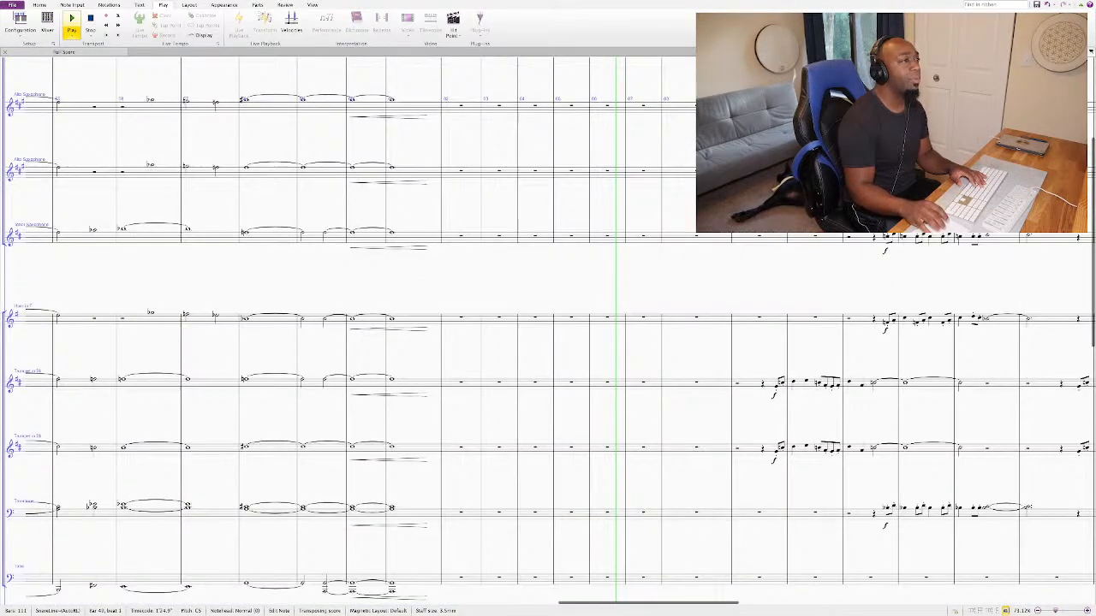
key("space")
Step: Play the score from the trumpet entrance on beat 4 of bar 69
scroll(548, 330, "up", 10)
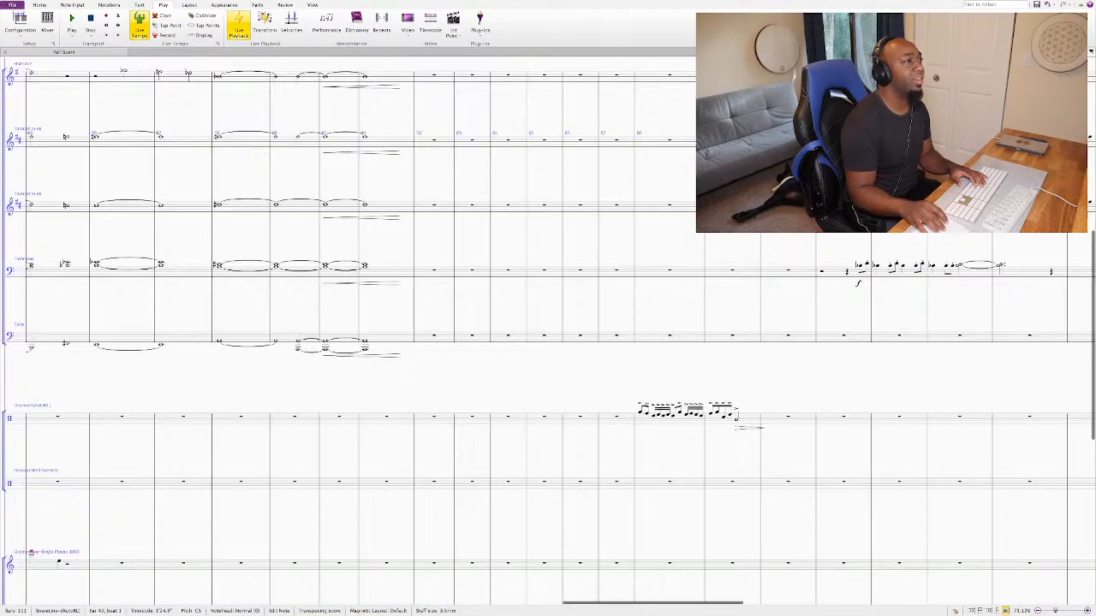
scroll(547, 331, "down", 1)
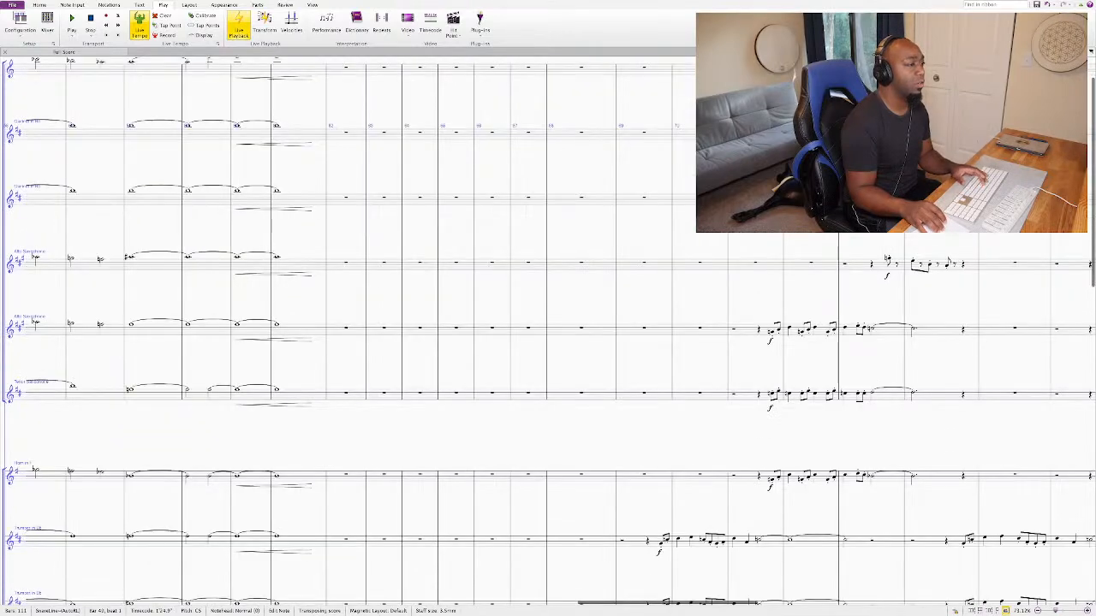
key("space")
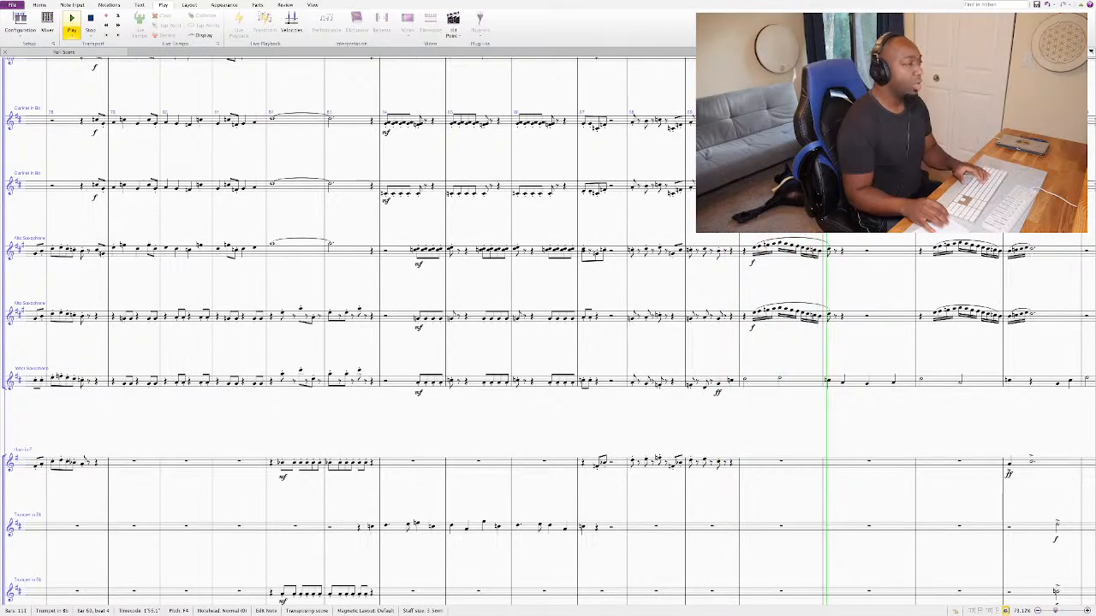
key("space")
Step: Examine the woodwind, brass and percussion staves around the trumpet entrance, from about bar 63 to bar 80
scroll(548, 330, "down", 15)
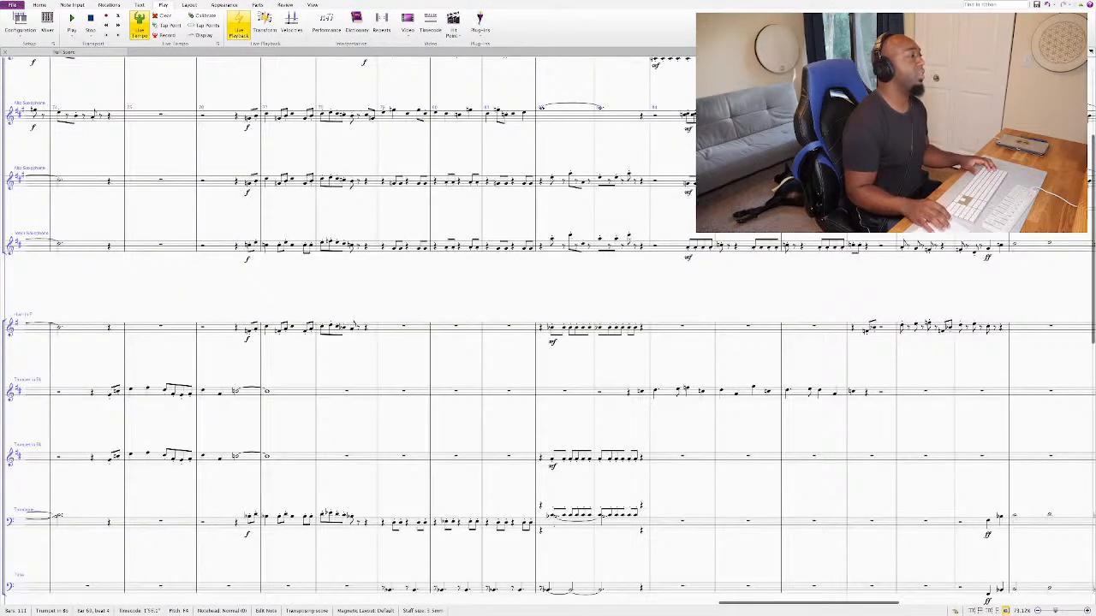
scroll(547, 330, "left", 5)
scroll(547, 330, "down", 2)
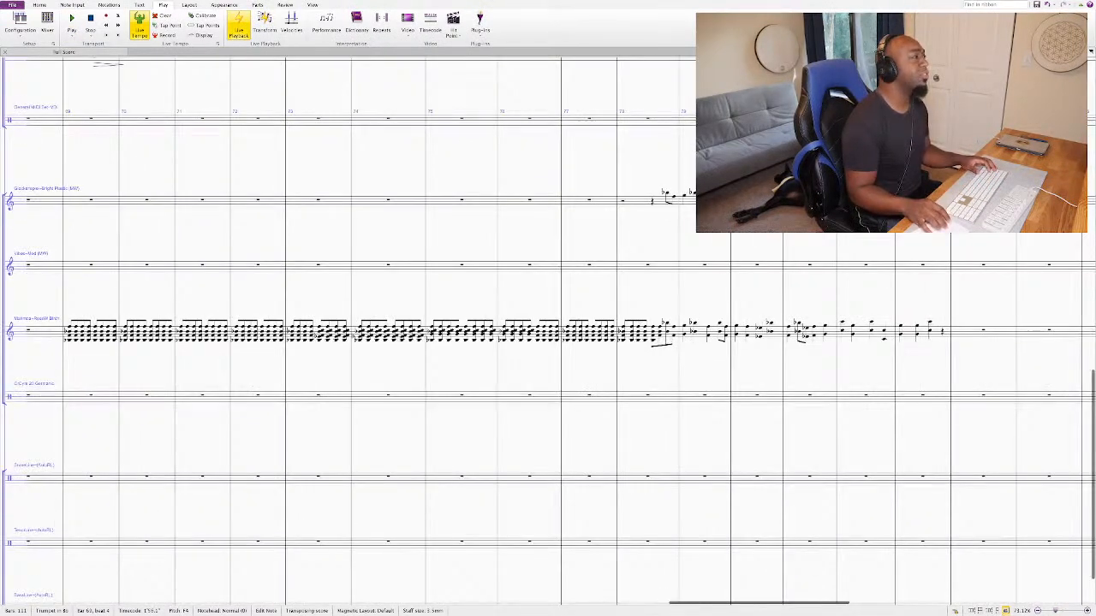
scroll(547, 331, "up", 10)
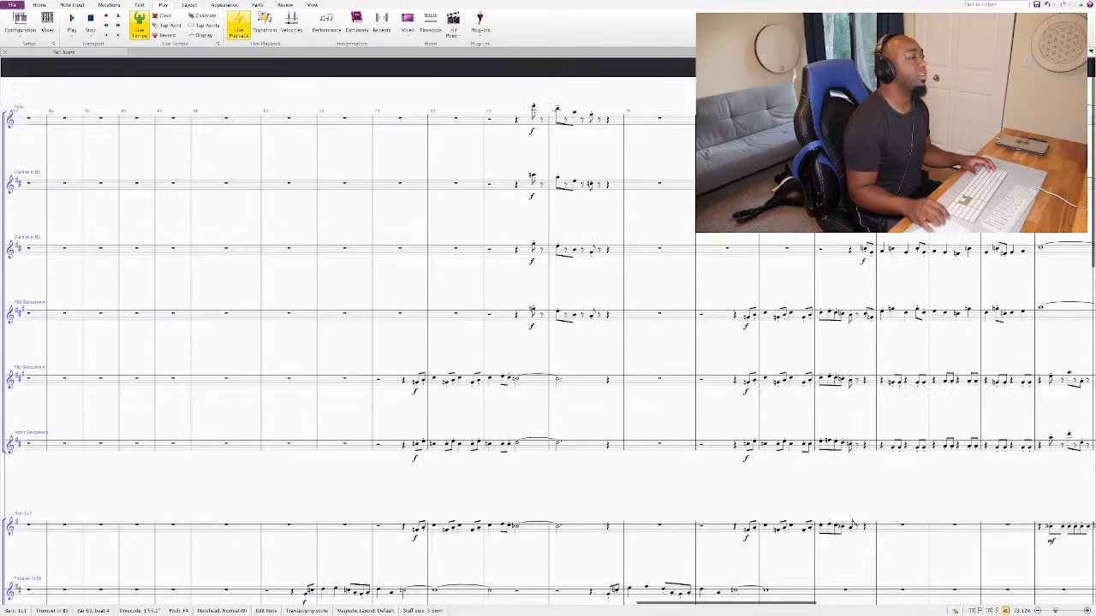
scroll(548, 331, "down", 6)
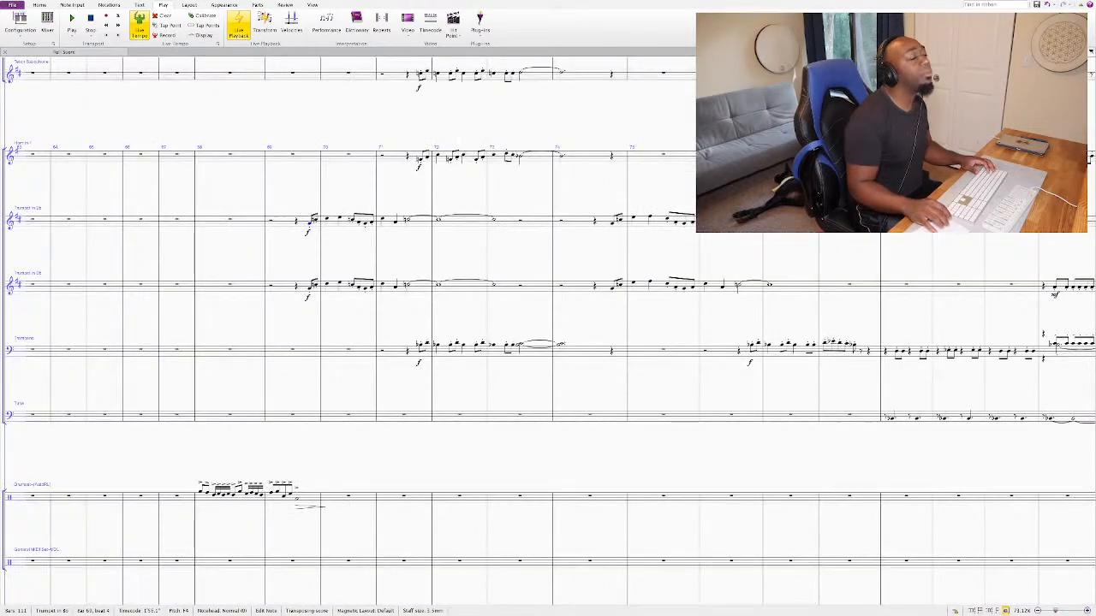
scroll(548, 330, "down", 3)
scroll(548, 331, "left", 1)
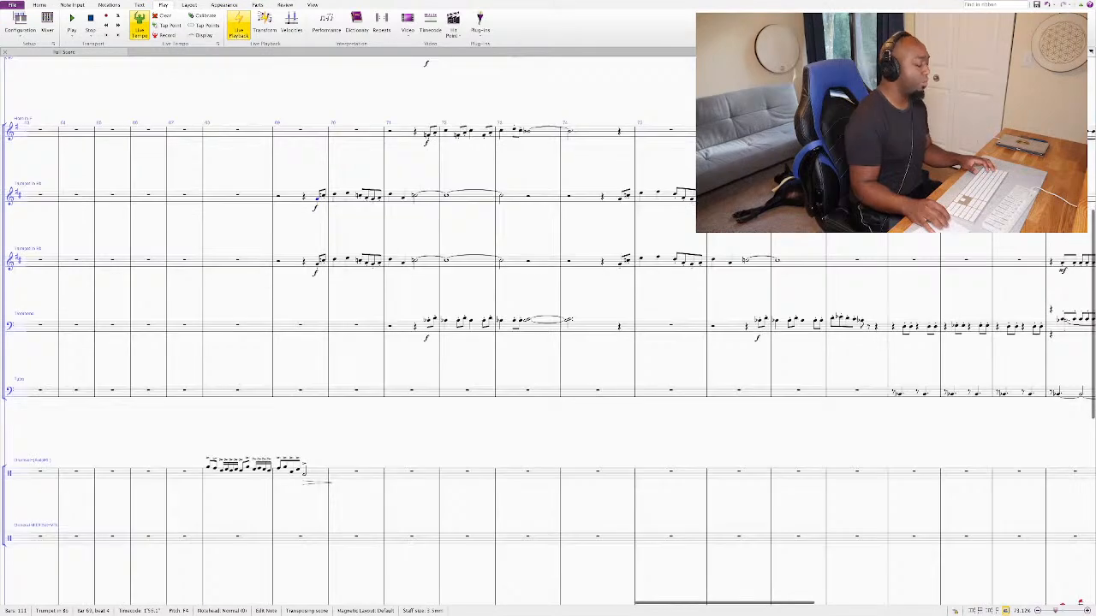
scroll(547, 330, "down", 1)
scroll(547, 331, "left", 1)
Step: Replay the brass passage from the trumpet entrance to about bar 73 twice
key("space")
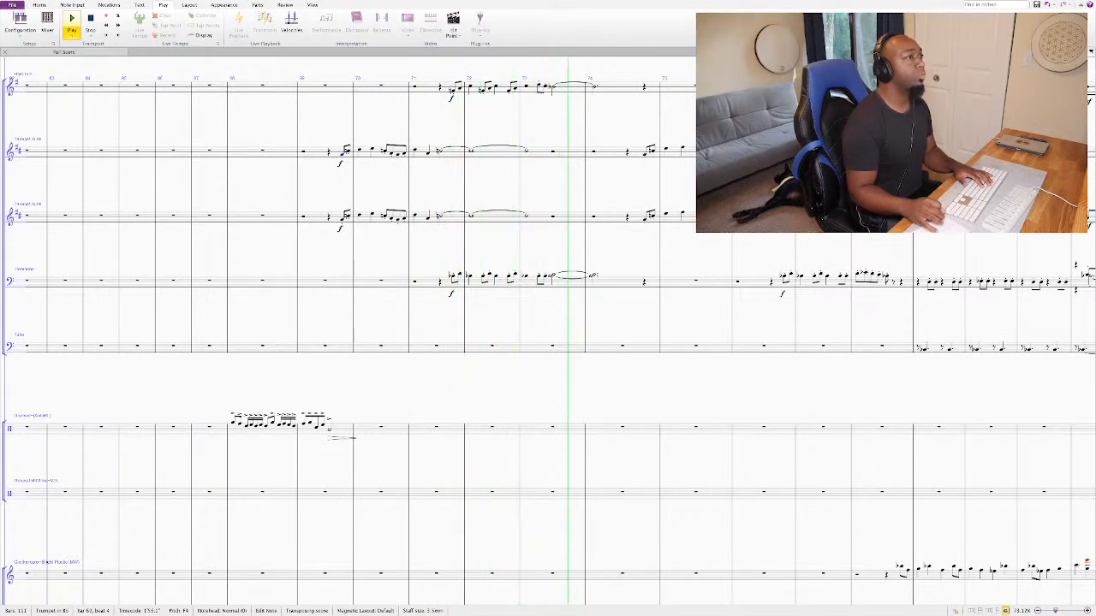
key("space")
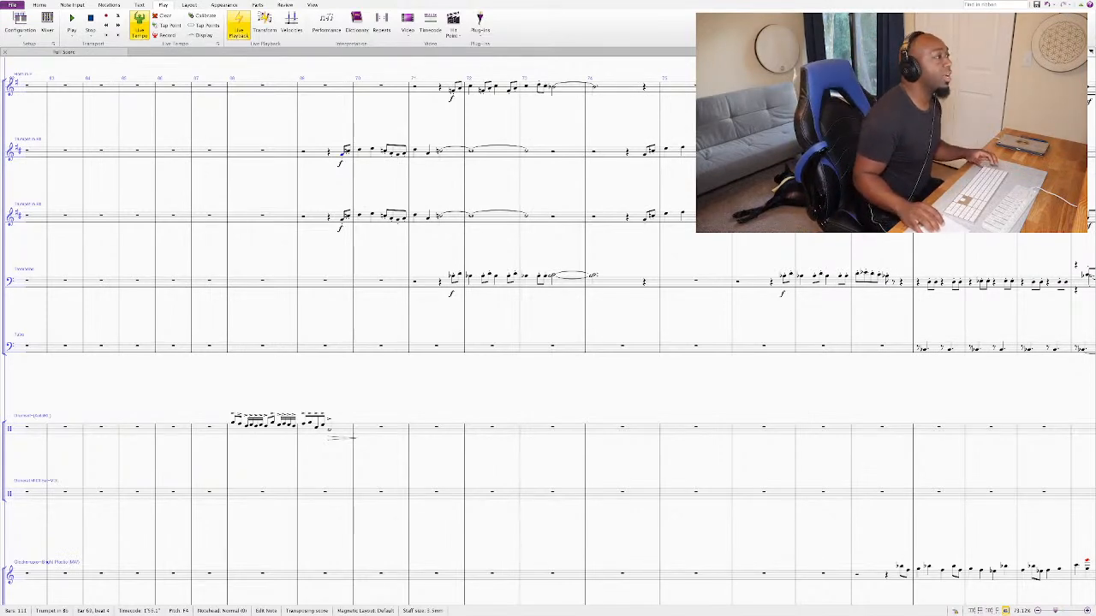
scroll(547, 332, "down", 1)
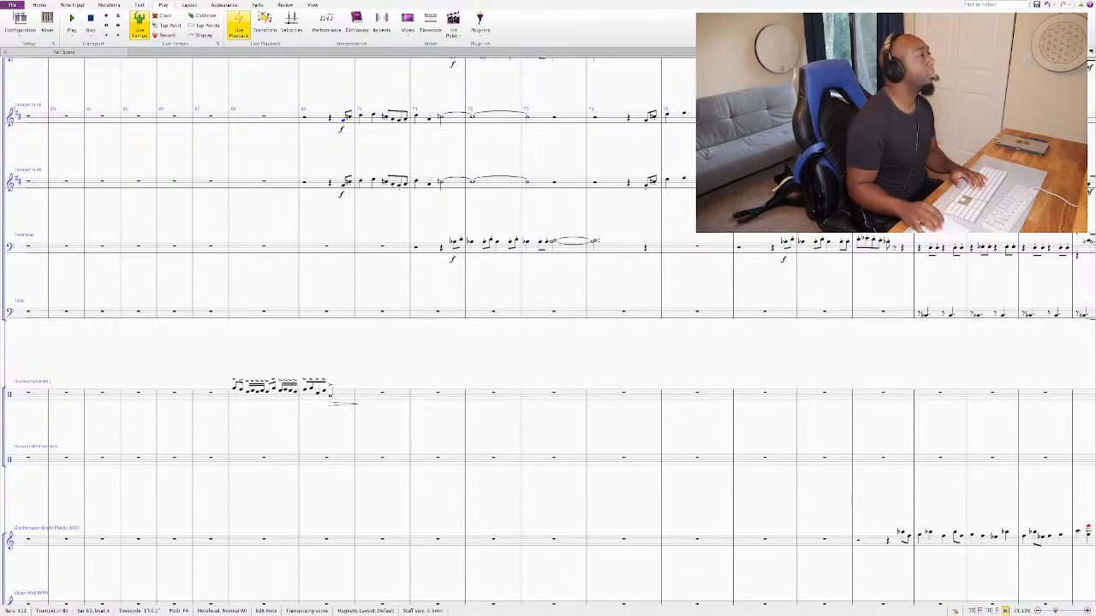
key("space")
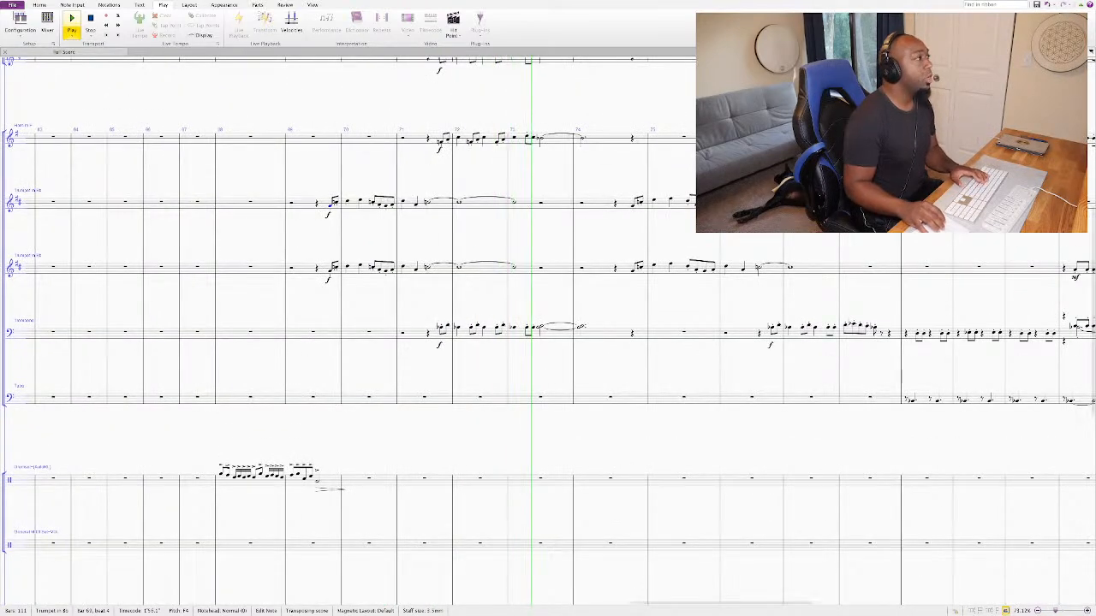
key("space")
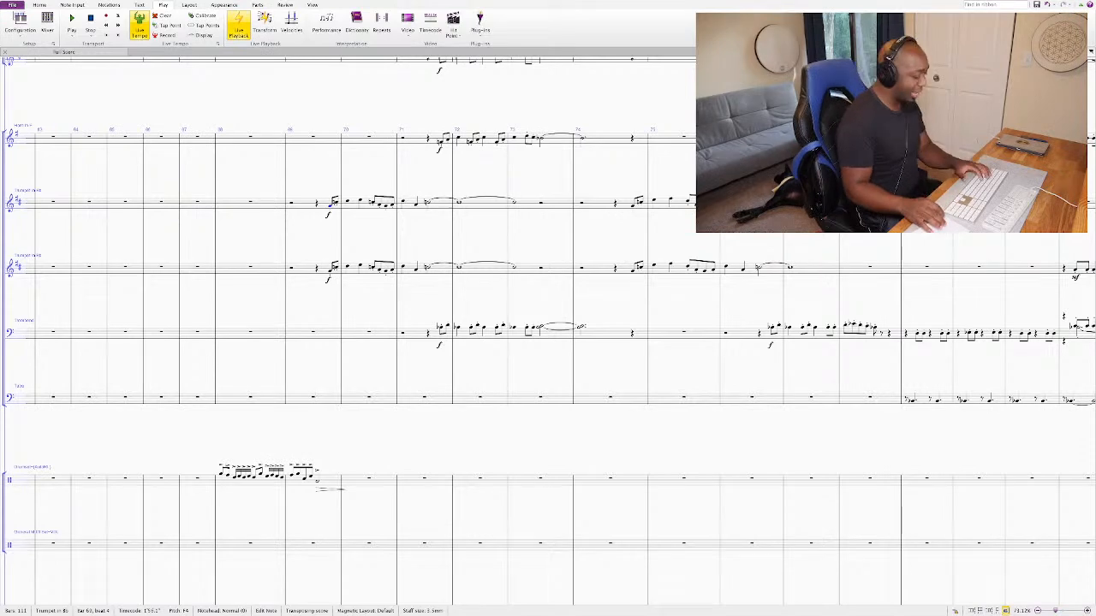
Step: Enter two eighth-note pickups on beat 4 of bar 69 in the TenorLine staff, ending on C
scroll(548, 332, "down", 5)
scroll(548, 332, "down", 2)
scroll(548, 332, "up", 10)
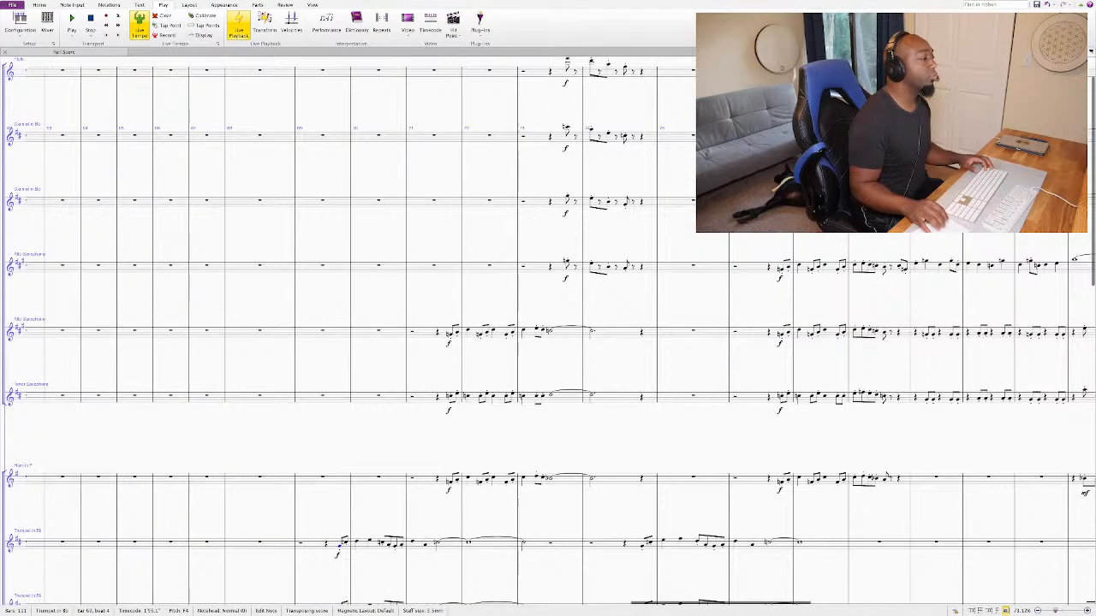
scroll(548, 331, "down", 10)
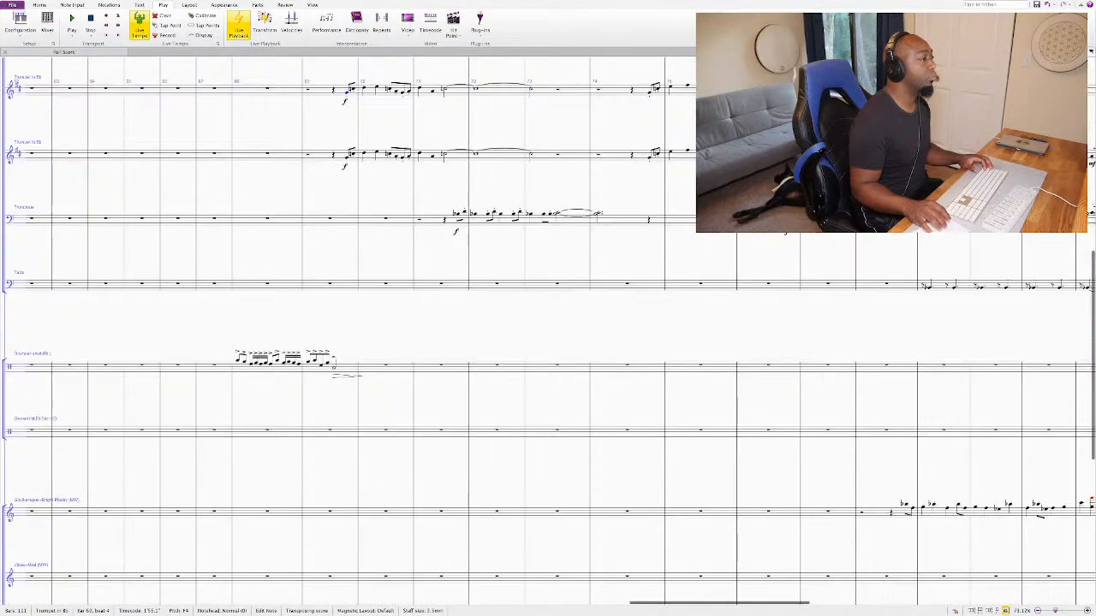
scroll(548, 331, "down", 3)
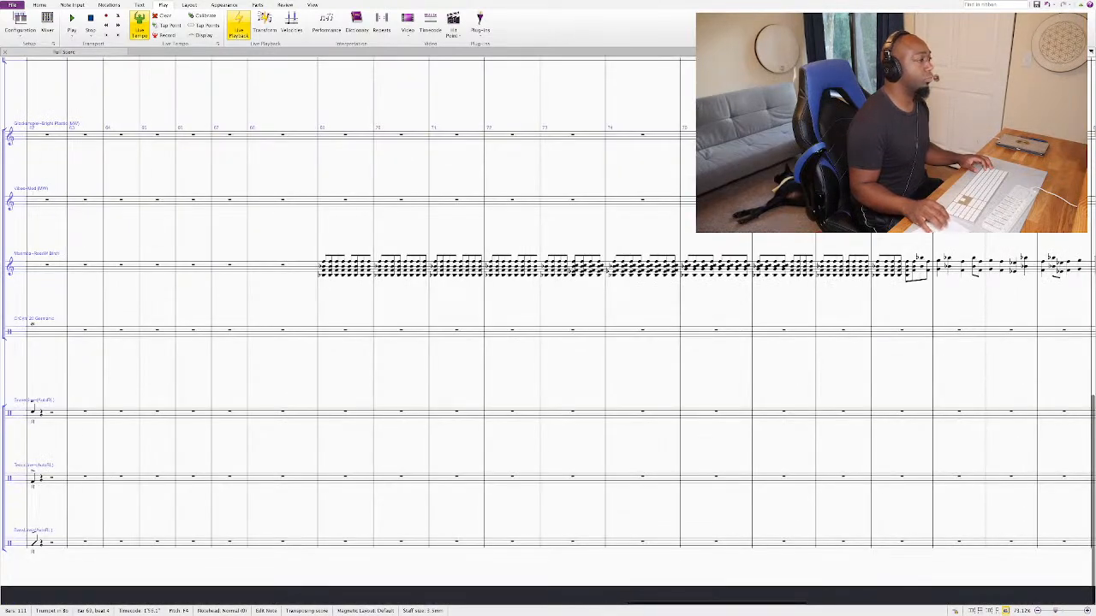
left_click(345, 478)
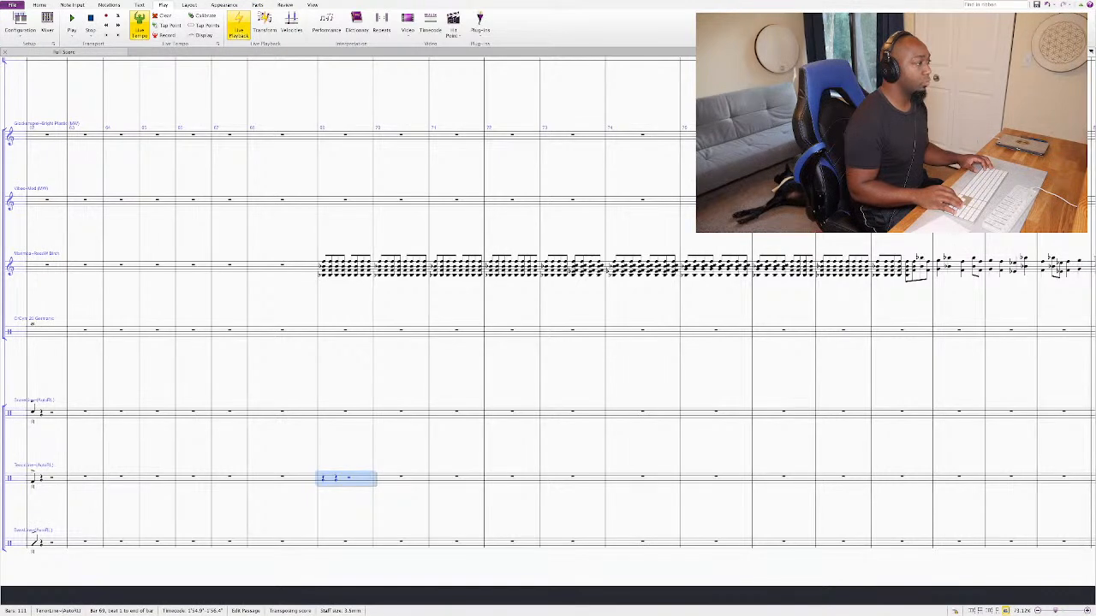
key("ctrl+v")
key("Left")
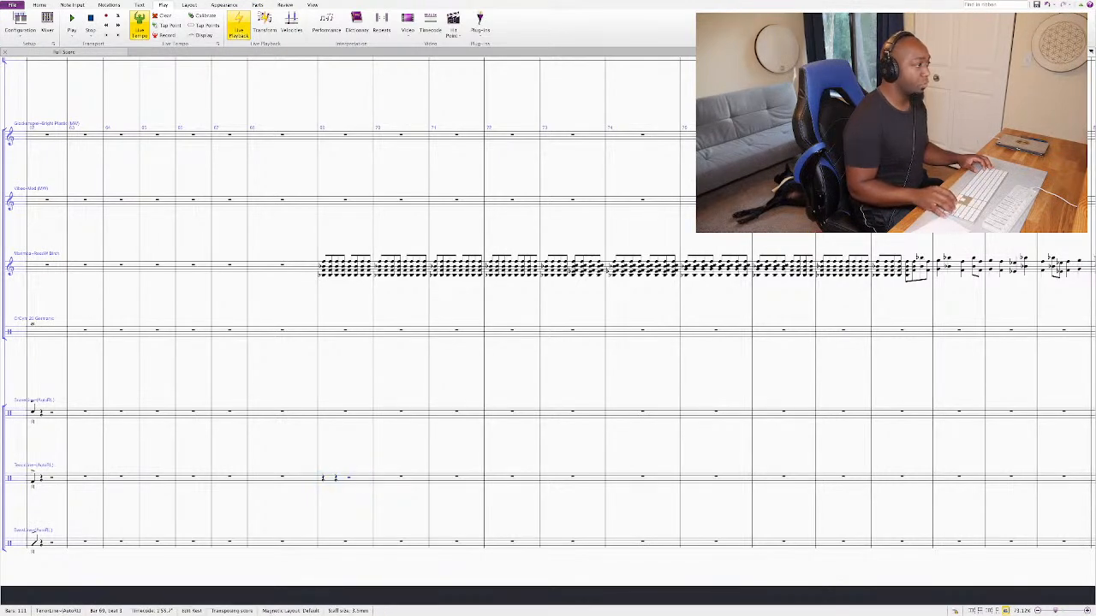
key("c")
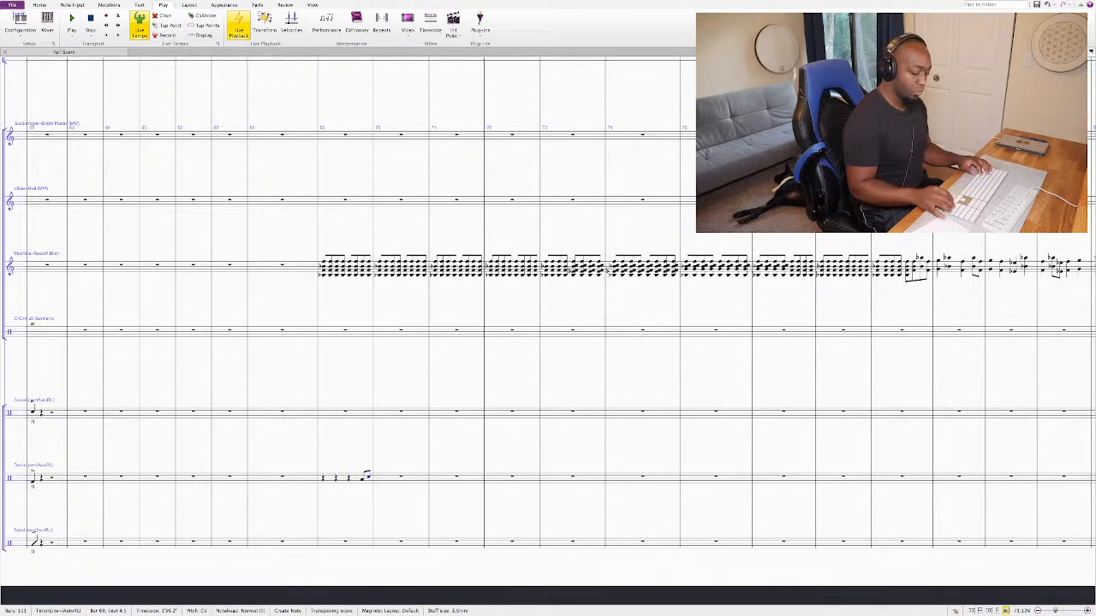
Step: Fill TenorLine bar 70 with four sixteenth notes on E, four on G, and a closing run of eighth notes down to A and back to C
key("e")
key("e")
key("e")
key("e")
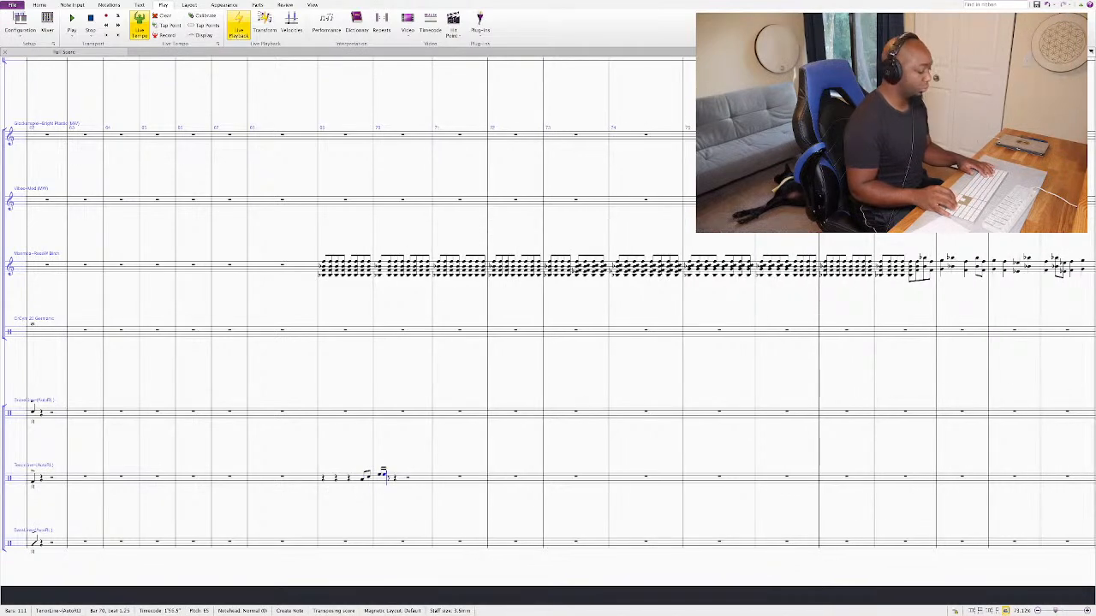
key("g")
key("g")
key("g")
key("g")
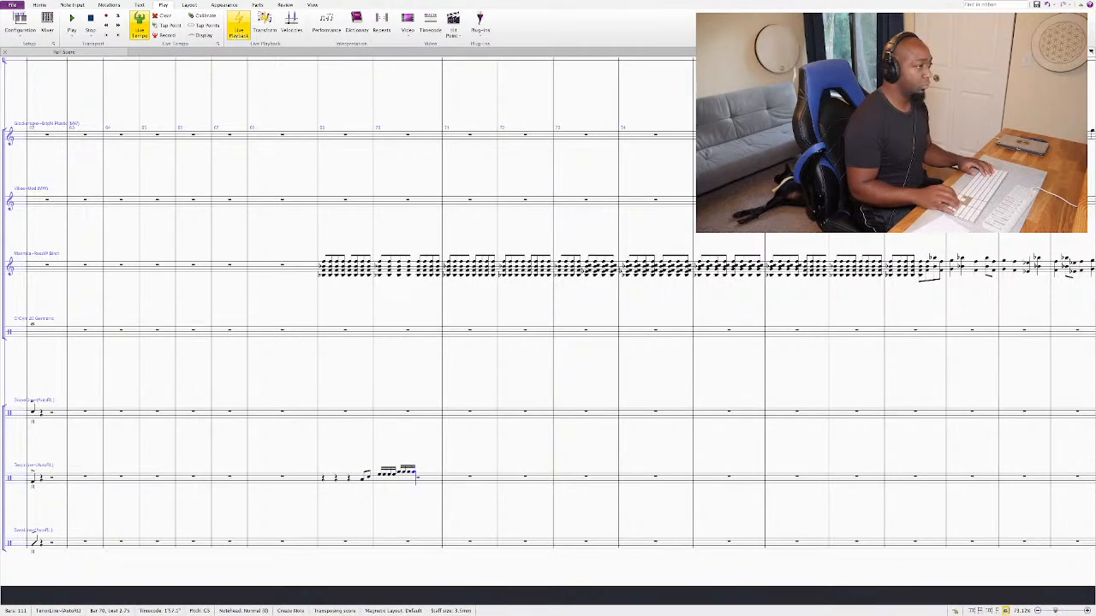
key("a")
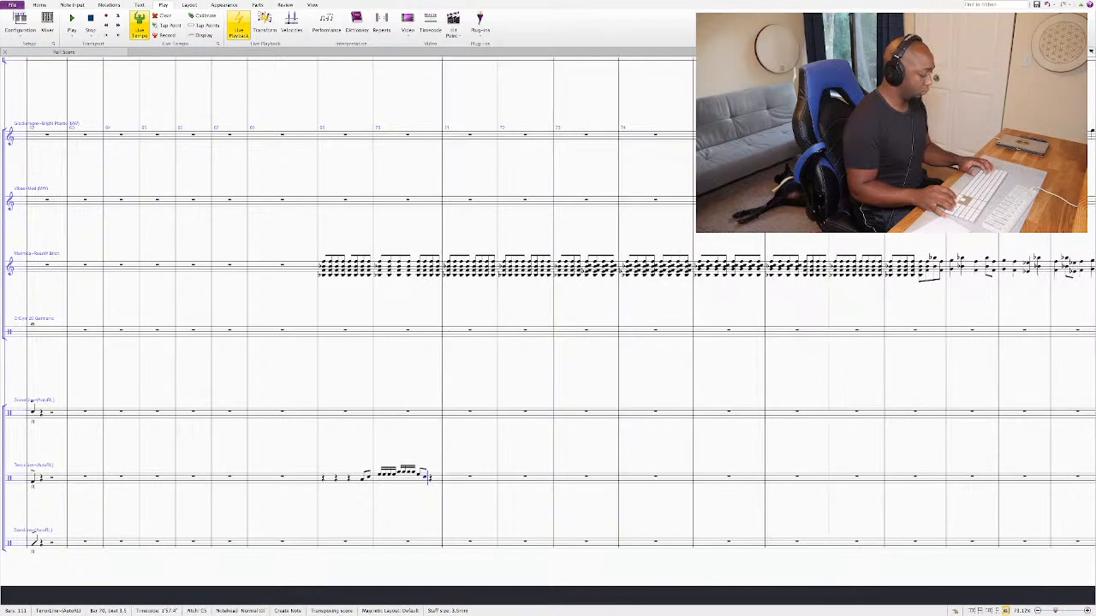
key("c")
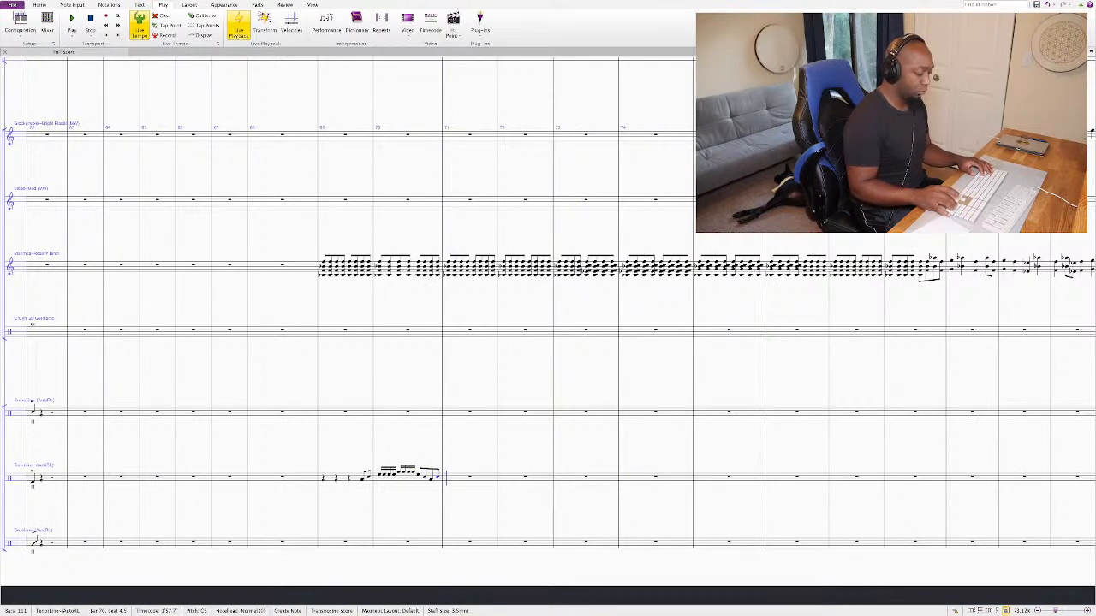
Step: Start TenorLine bar 71 with four sixteenth notes E, E, C, A followed by a quarter note F on beat 2
key("e")
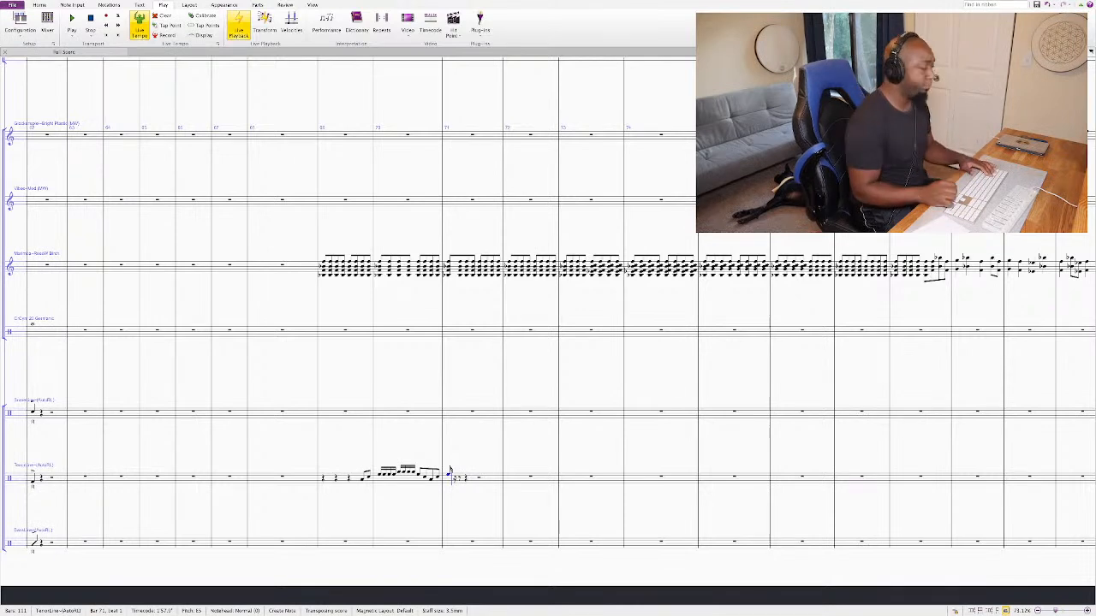
key("e")
key("c")
key("a")
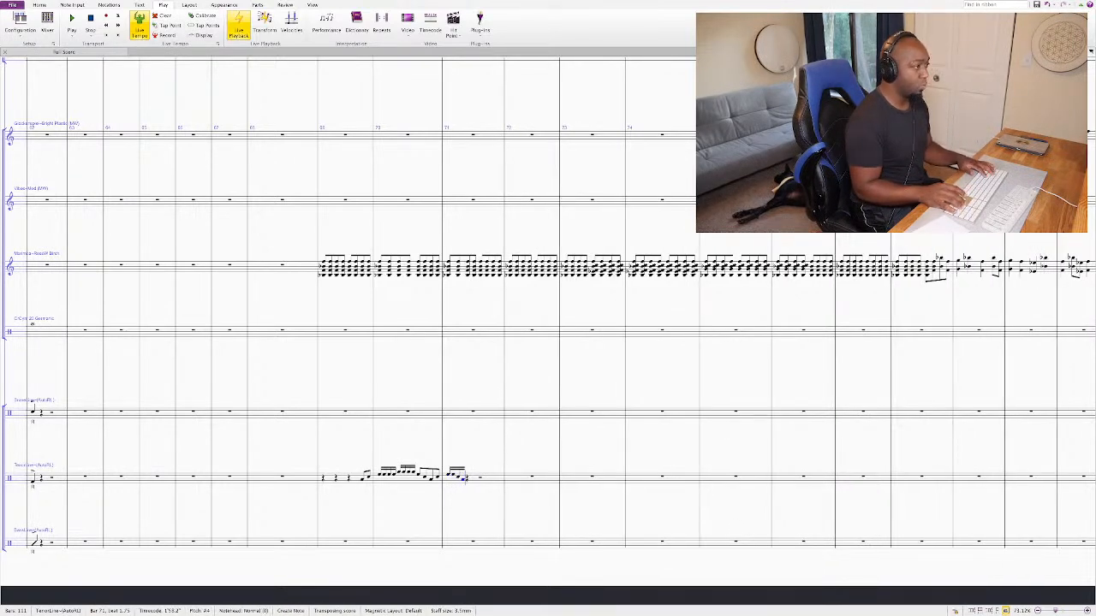
key("f")
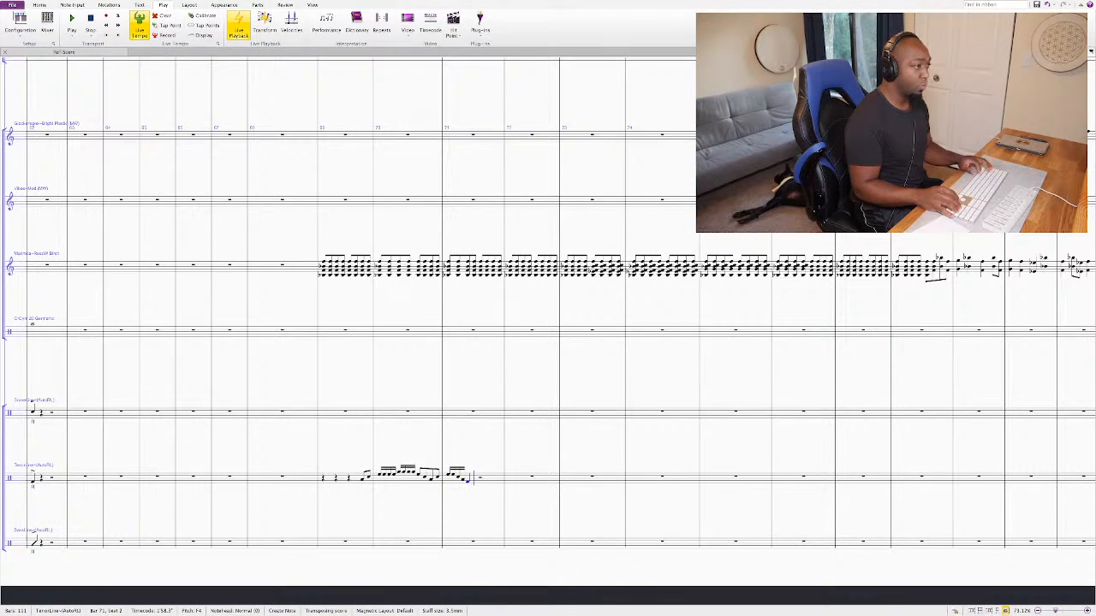
key("c")
key("Escape")
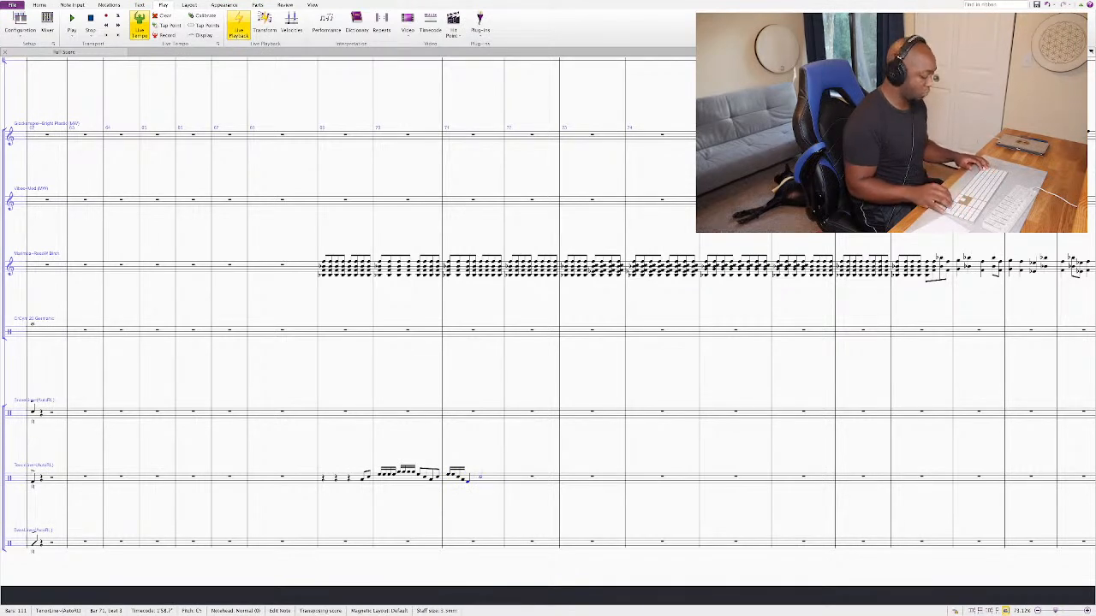
Step: Mark the half note C on beat 3 of TenorLine bar 71 as a buzz roll
key("l")
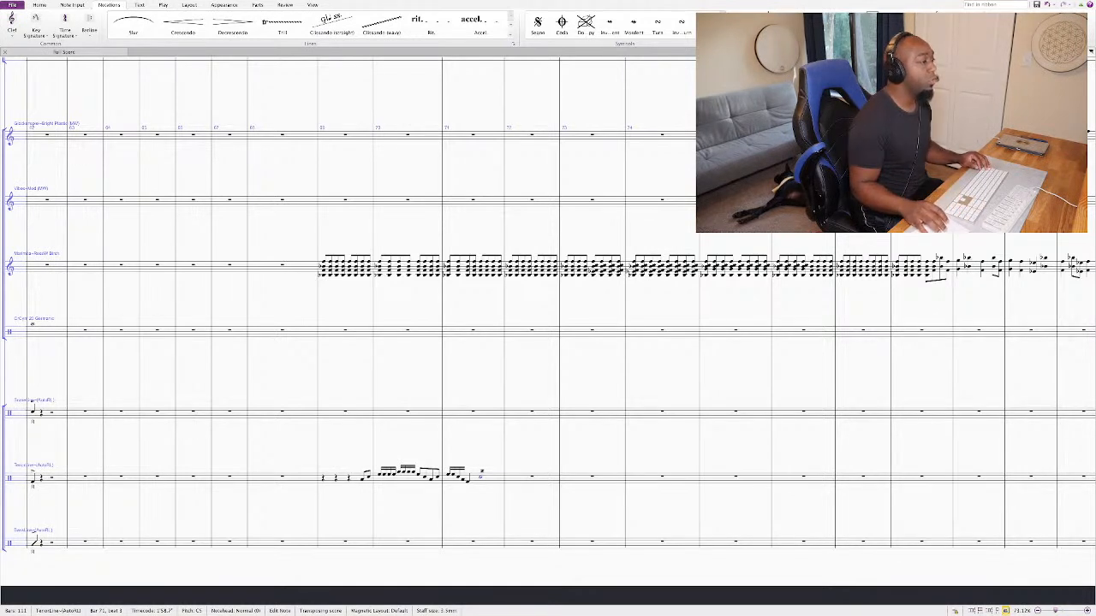
key("Left")
left_click(467, 481, "super")
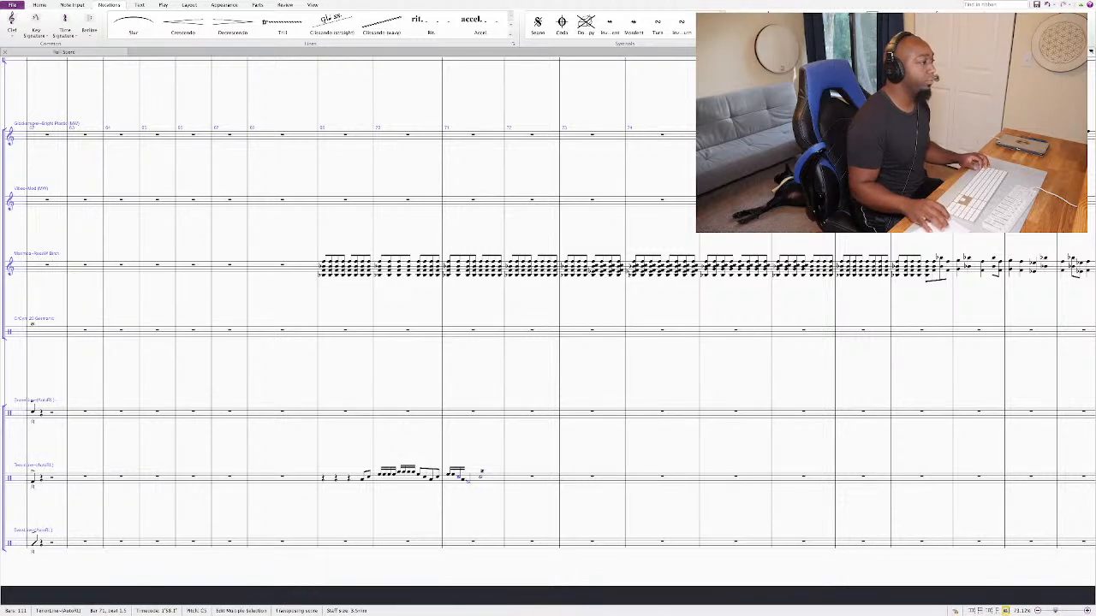
Step: Play back the TenorLine phrase from its pickups in bar 69
left_click(362, 479)
key("p")
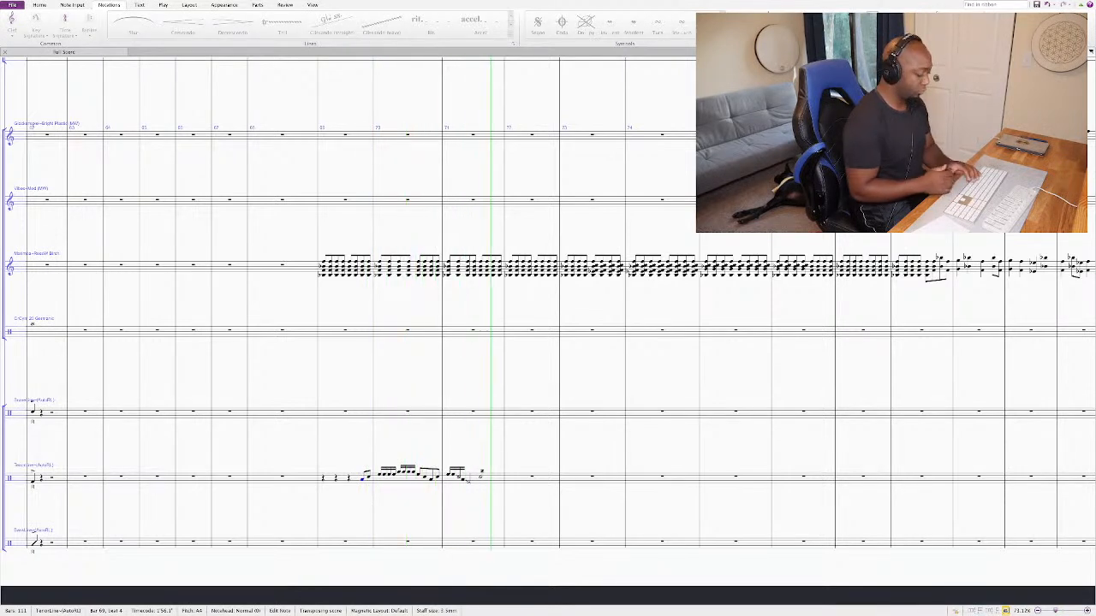
key("Escape")
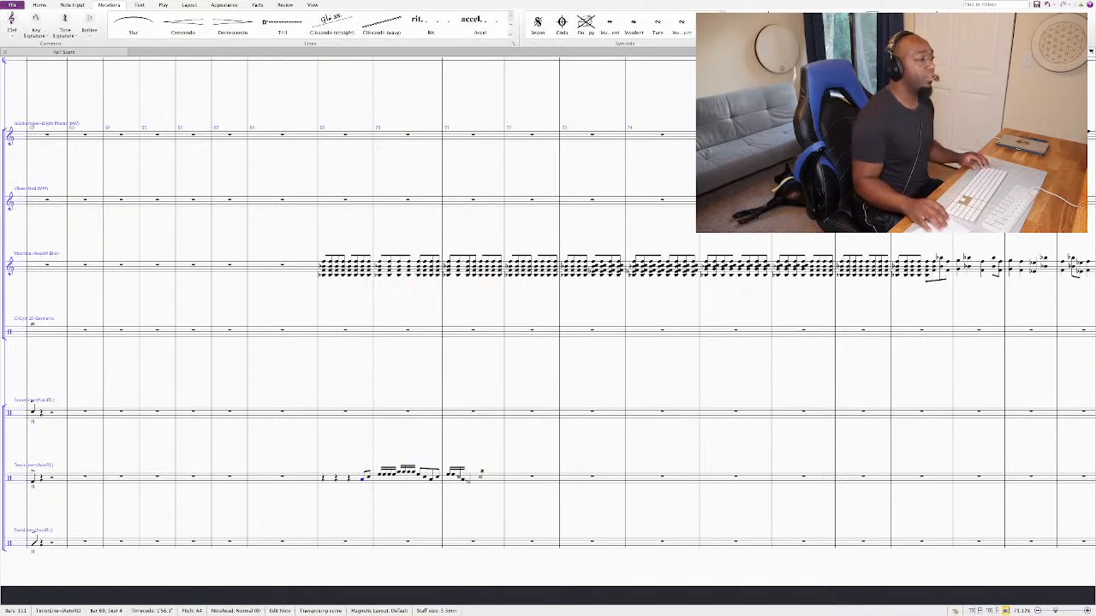
Step: Add a decrescendo hairpin and an mf dynamic under the buzz roll in TenorLine bar 71
key("shift+h")
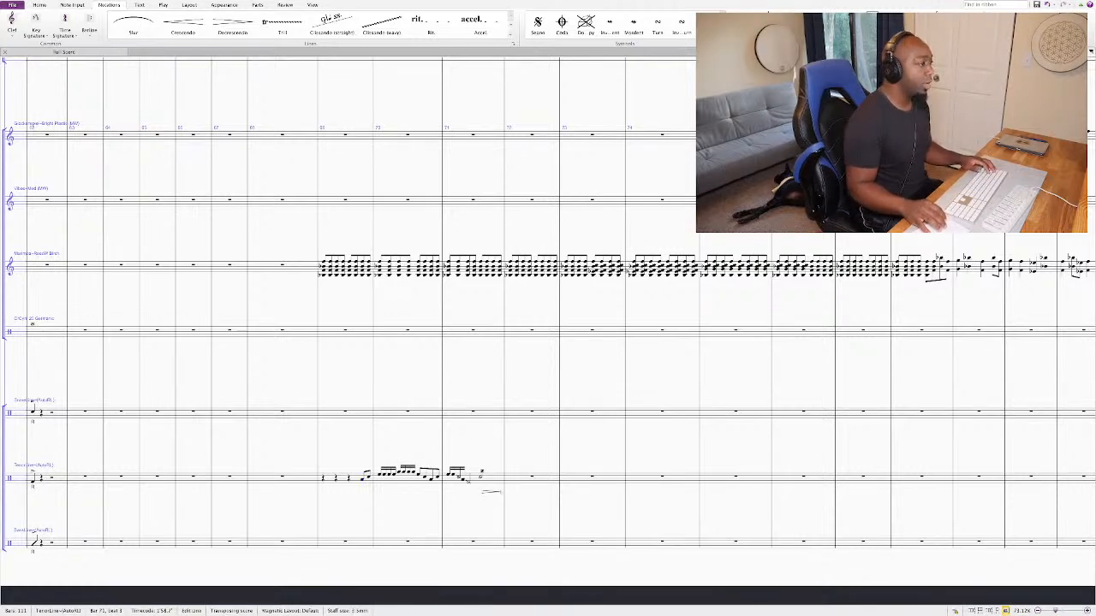
left_click(480, 477)
key("ctrl+e")
key("Escape")
Step: Enter a quarter note C on beat 1 of TenorLine bar 72 and tie the bar 71 roll into it
left_click(531, 478)
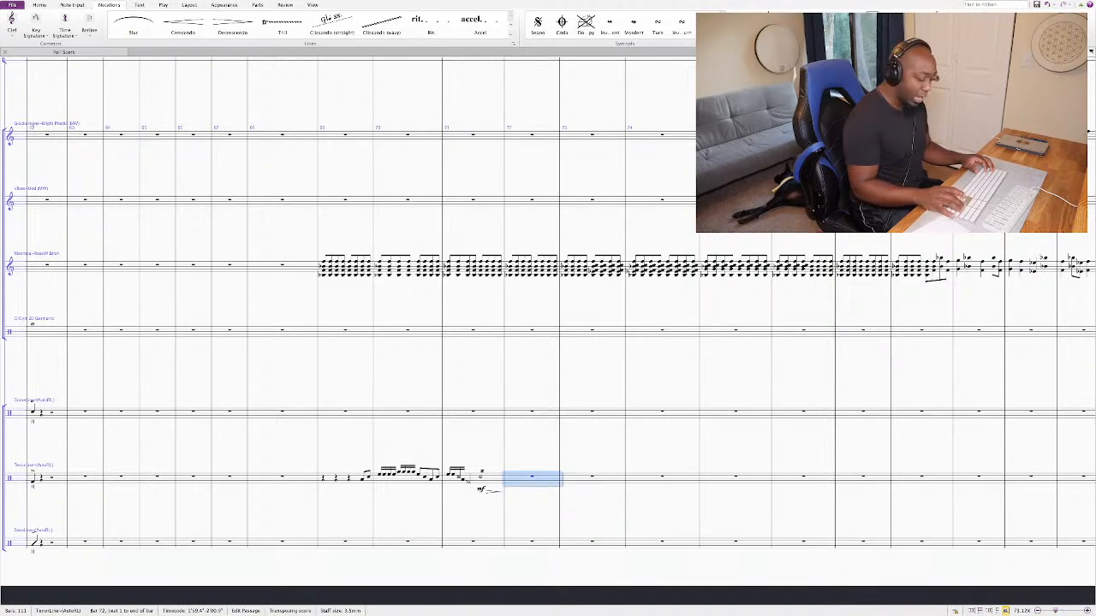
key("n")
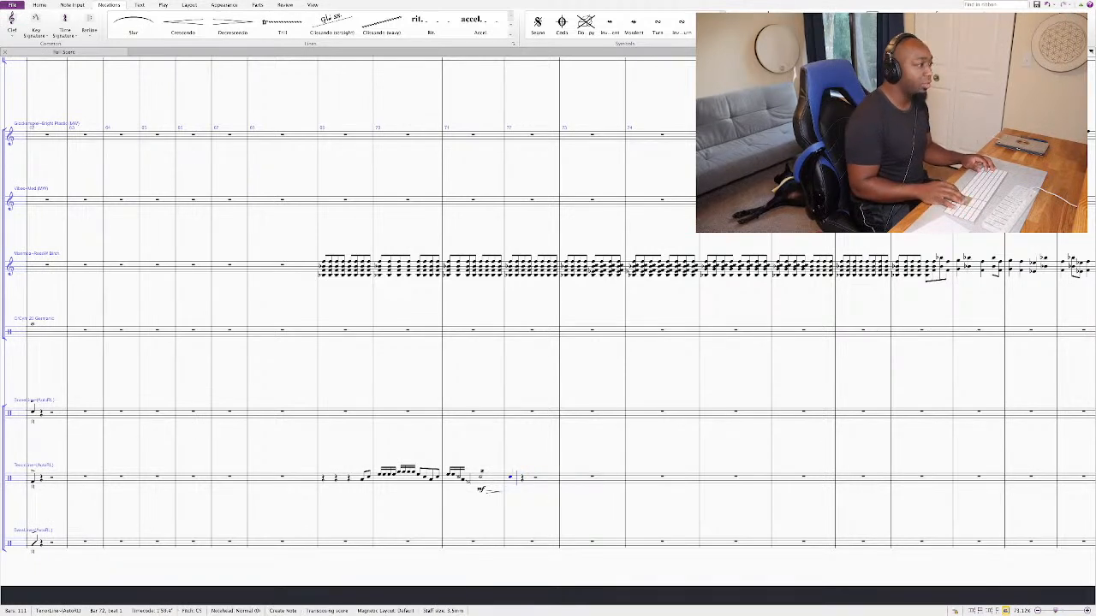
key("Escape")
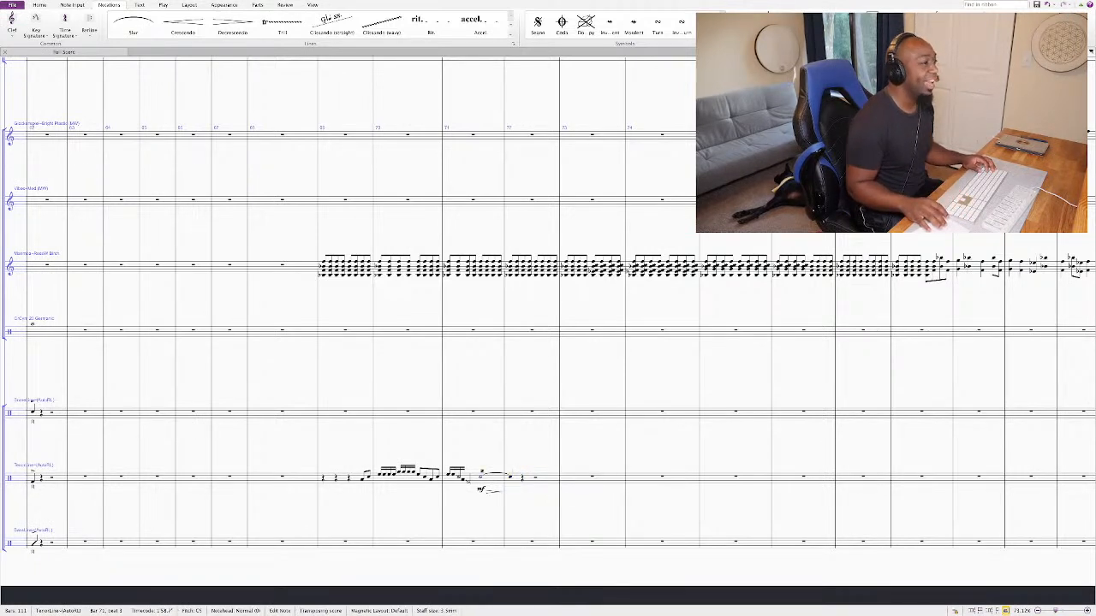
Step: Mark the TenorLine note on beat 1 of bar 72 p and the pickup on beat 4 of bar 69 mf
key("shift+d")
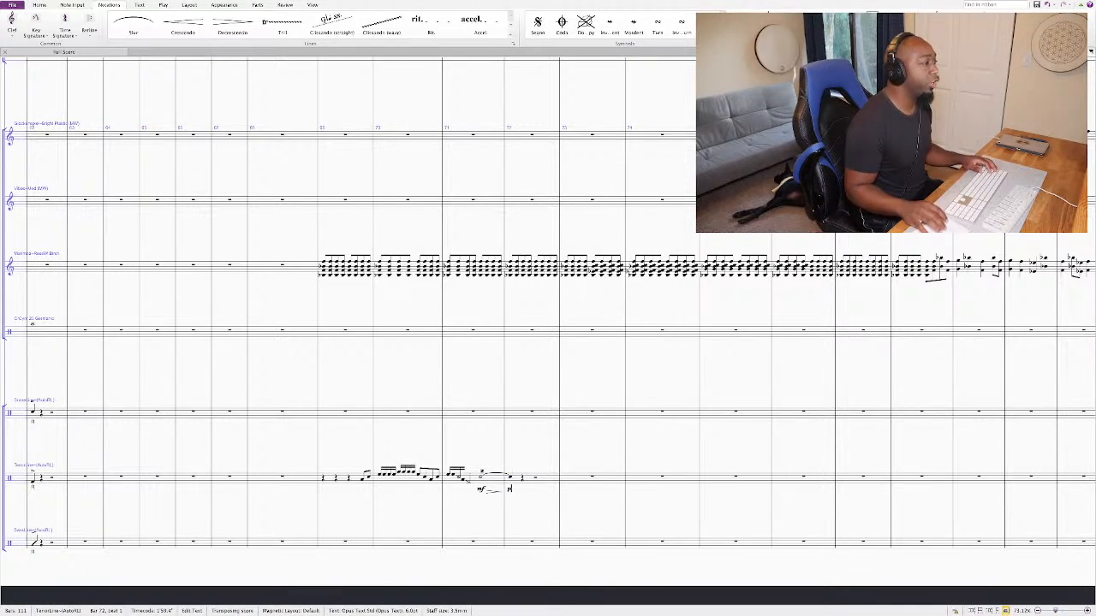
type("p")
key("Return")
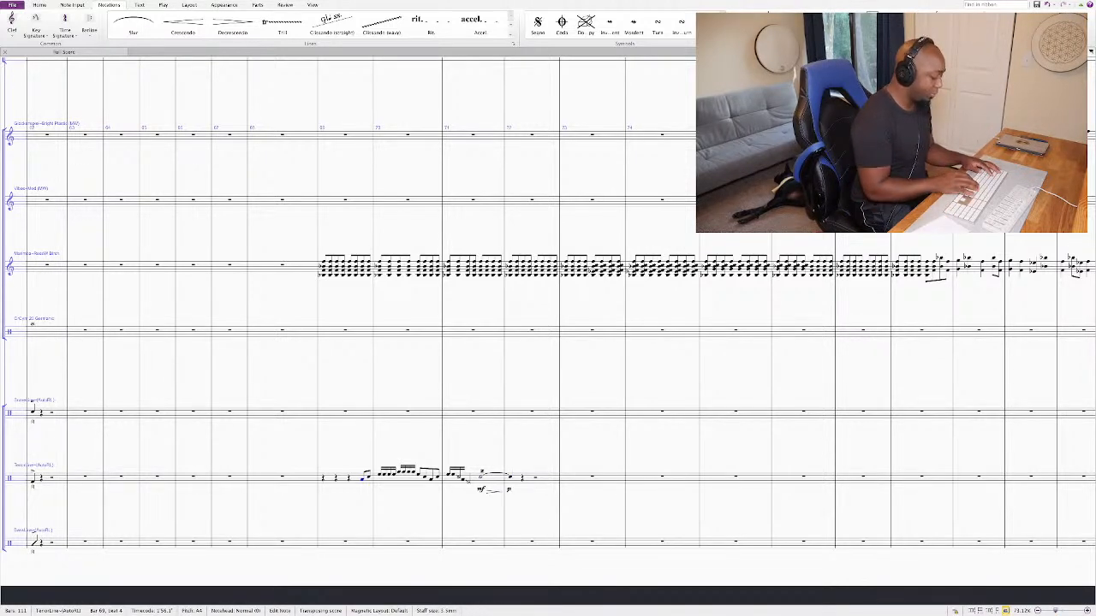
key("shift+d")
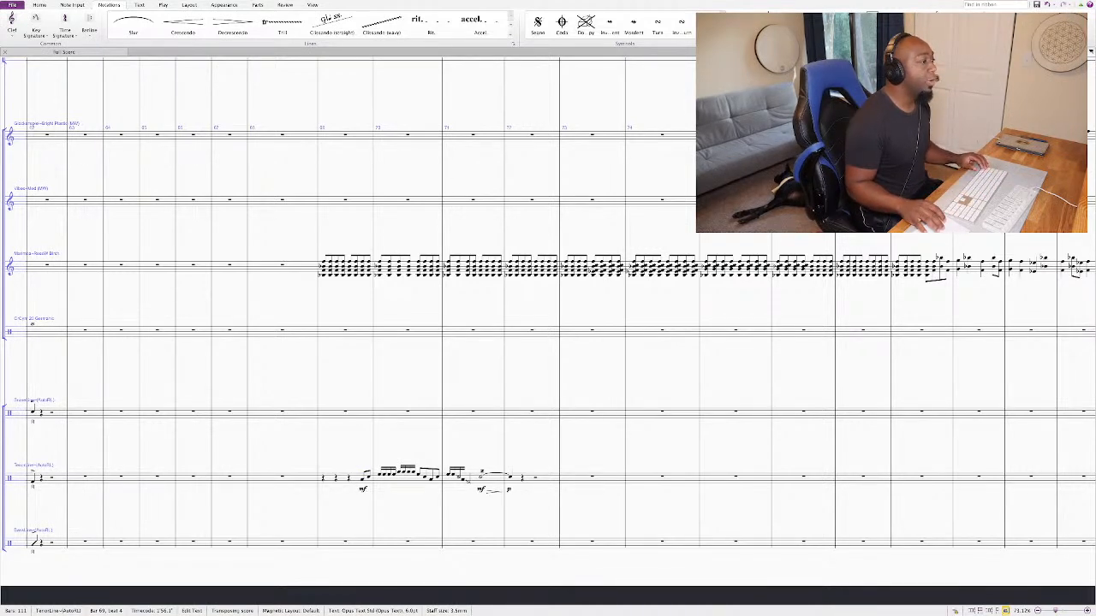
Step: Add a TenorLine crescendo hairpin from the bar 69 pickups to an f dynamic on beat 3 of bar 70
left_click_drag(315, 471, 378, 492)
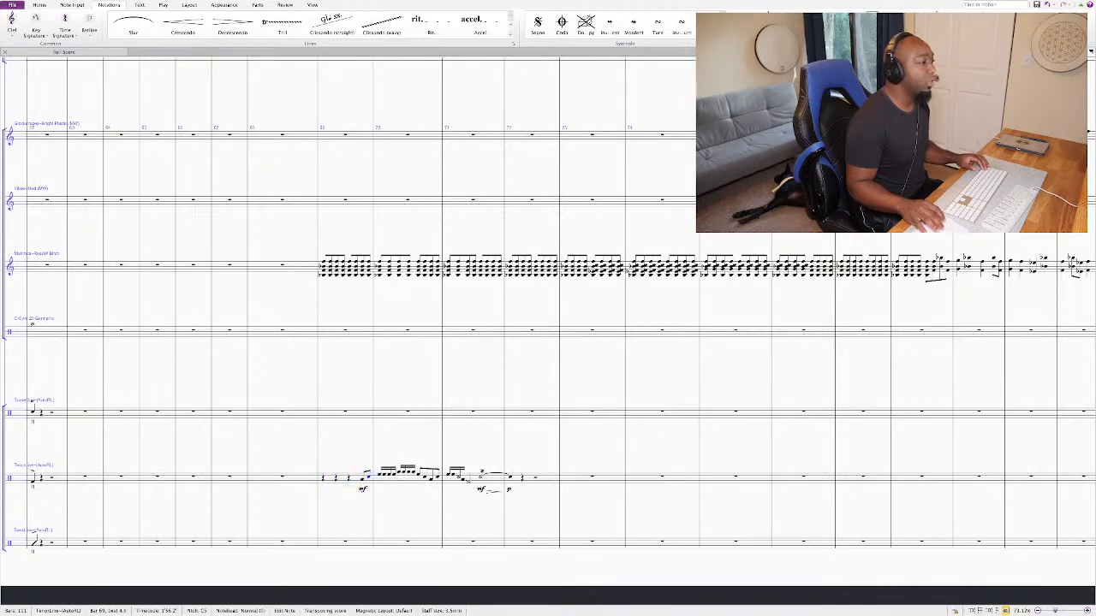
key("shift+d")
type("<")
key("Return")
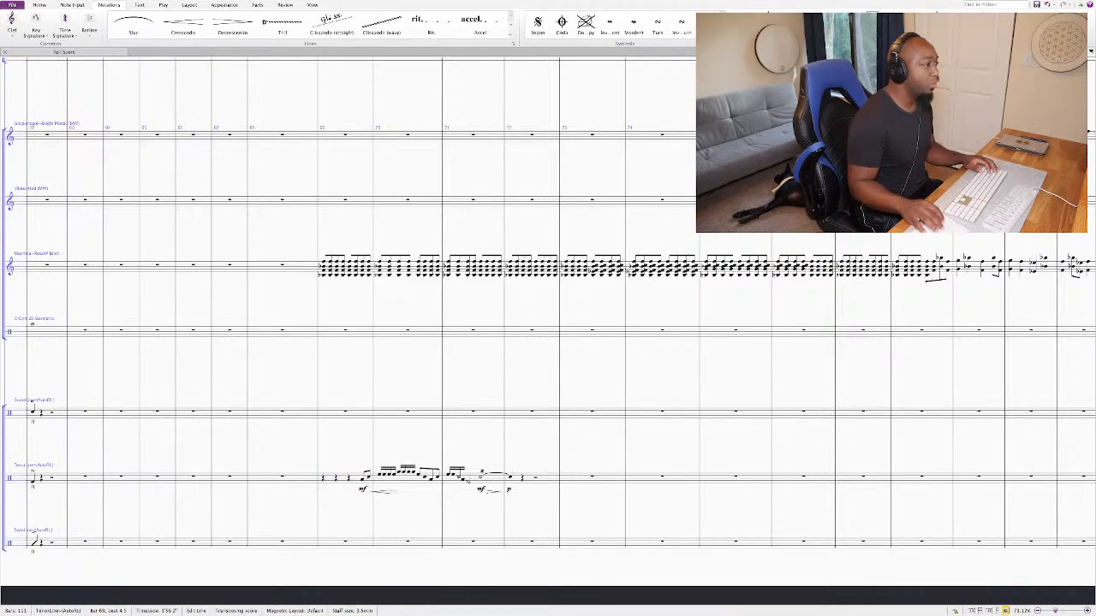
key("ctrl+e")
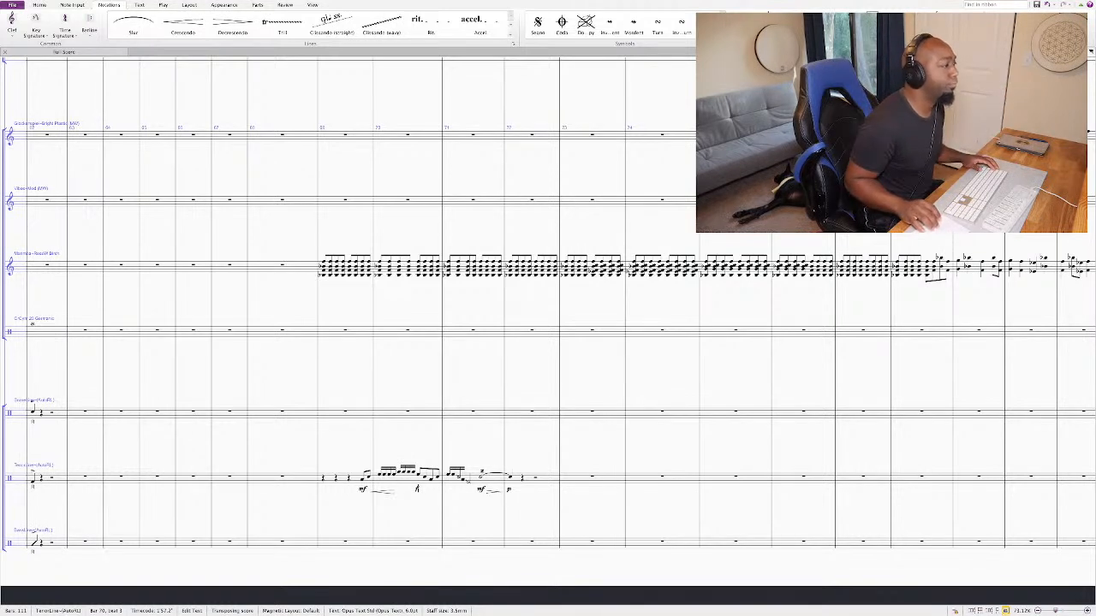
key("Escape")
key("Escape")
left_click(387, 492)
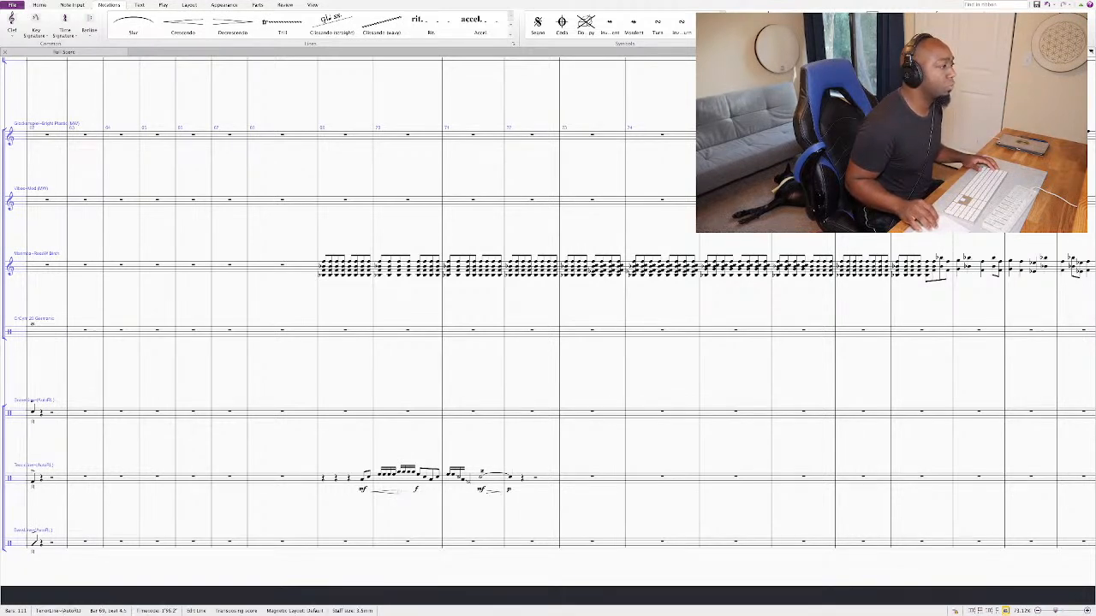
Step: Replay the TenorLine phrase with its dynamics from beat 4 of bar 69 to the end of bar 72
key("Escape")
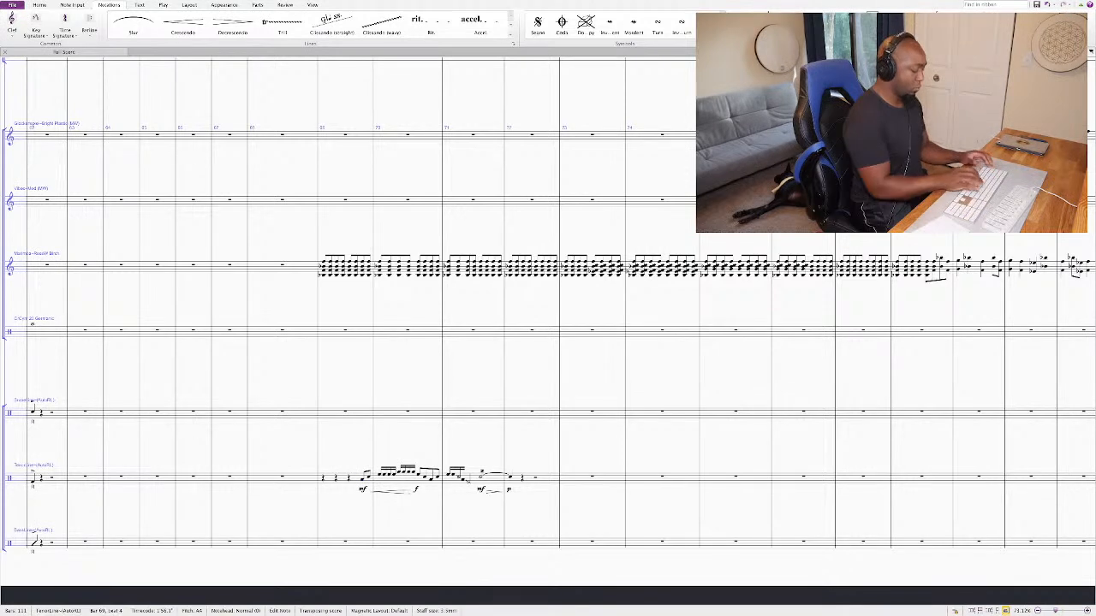
key("space")
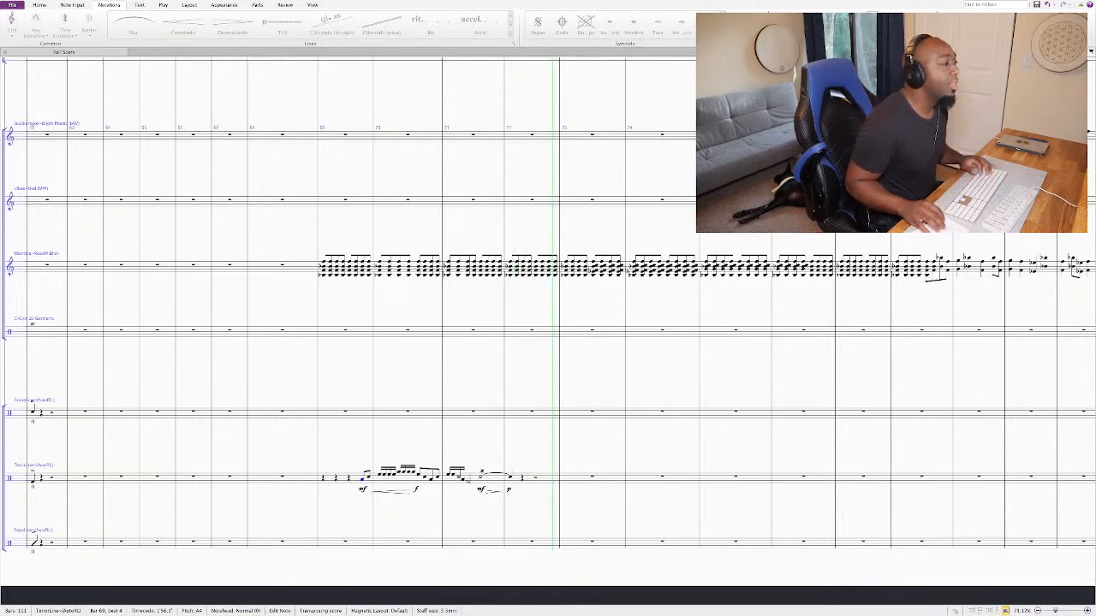
key("space")
Step: Enter two rising eighth-note pickups, starting on F, on beat 4 of BassLine bar 71
left_click(446, 542)
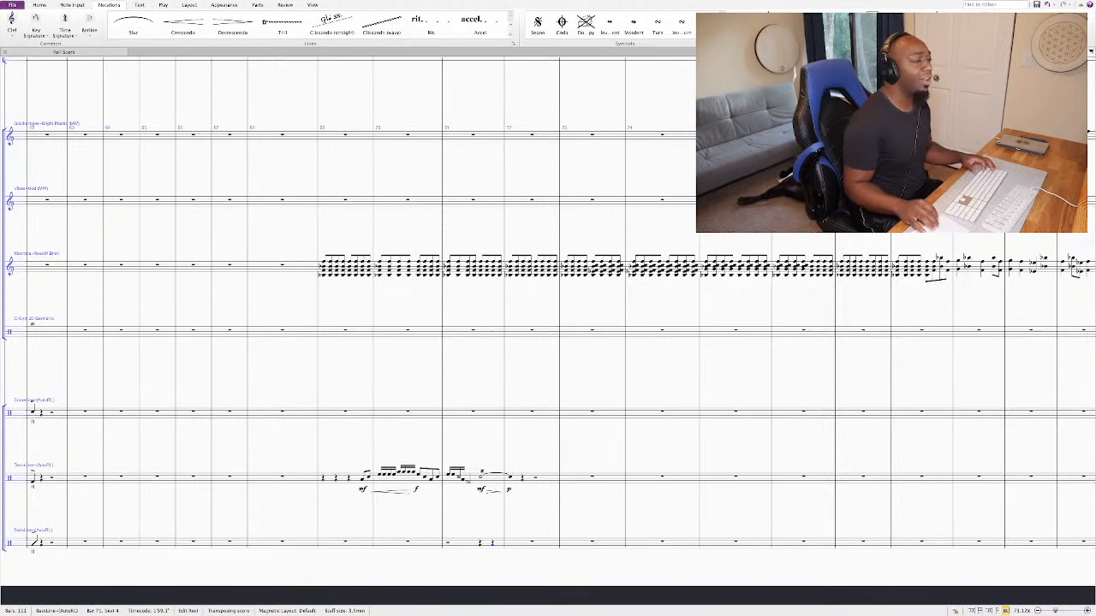
key("shift+n")
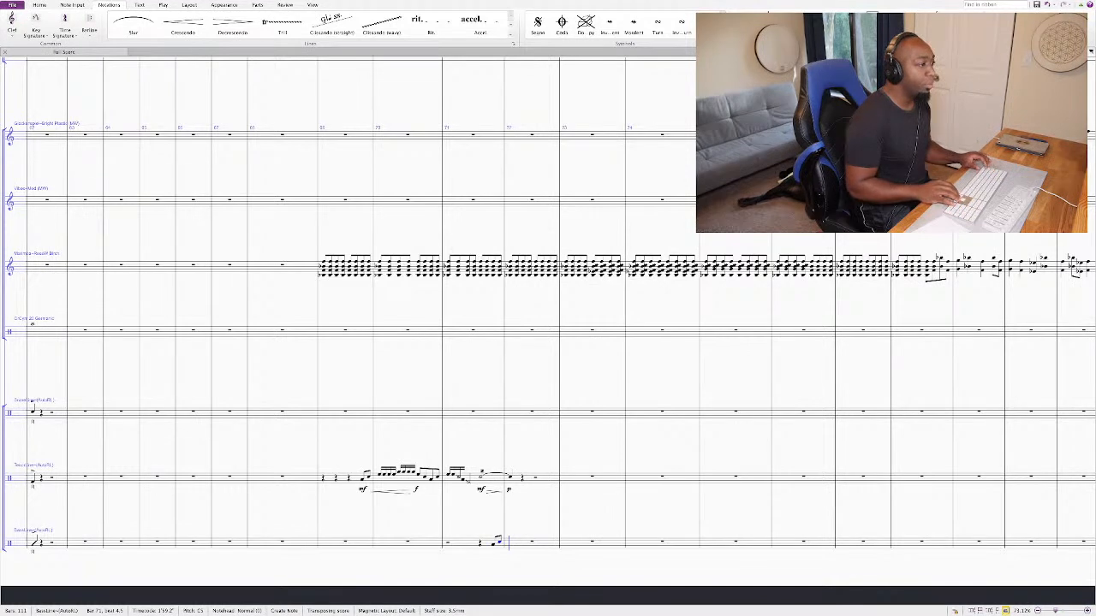
key("Escape")
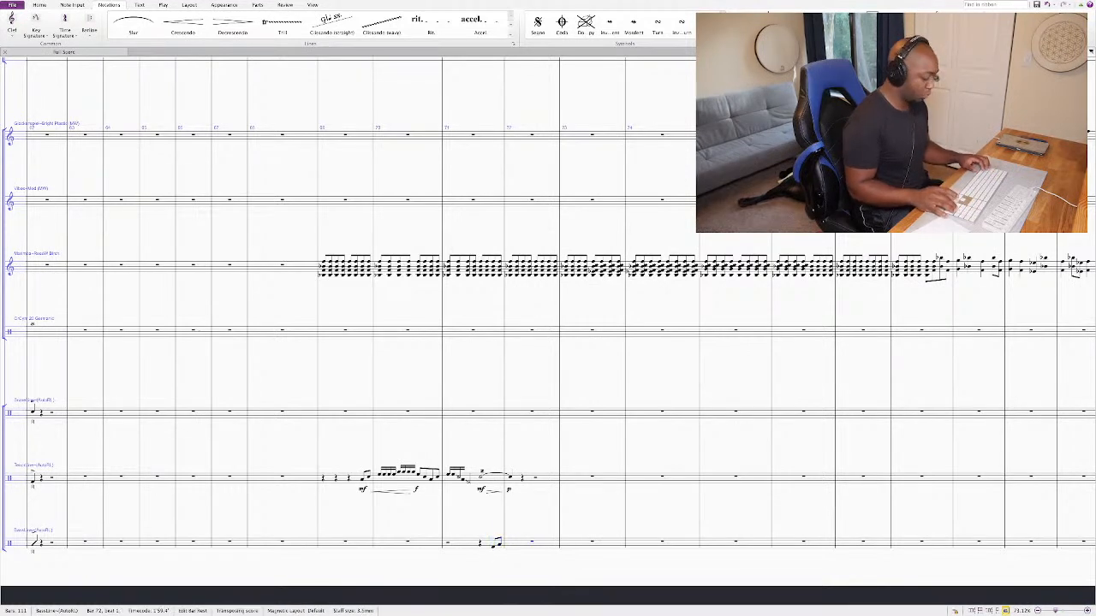
Step: Enter a C on beat 1 of BassLine bar 72 and place the two-eighths-plus-quarter pickup figure from beat 2
key("shift+n")
key("c")
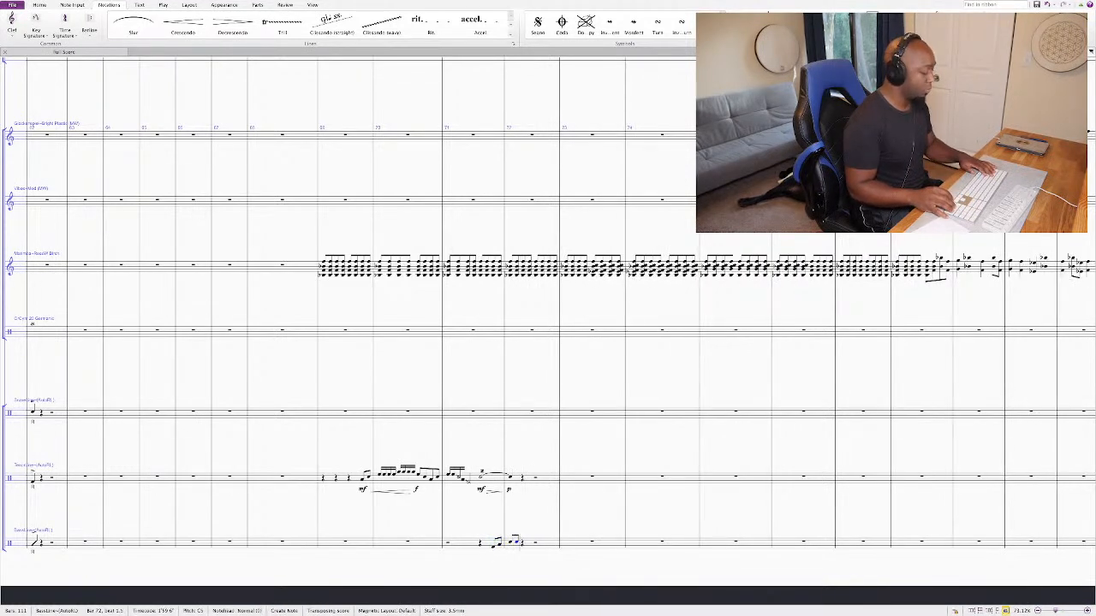
key("e")
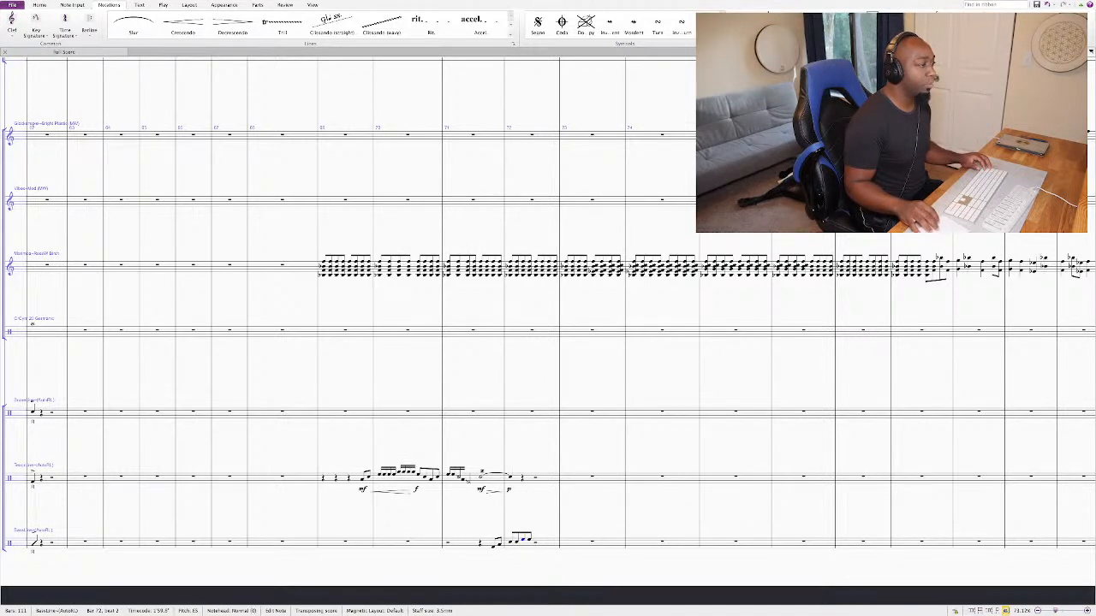
key("Left")
key("Escape")
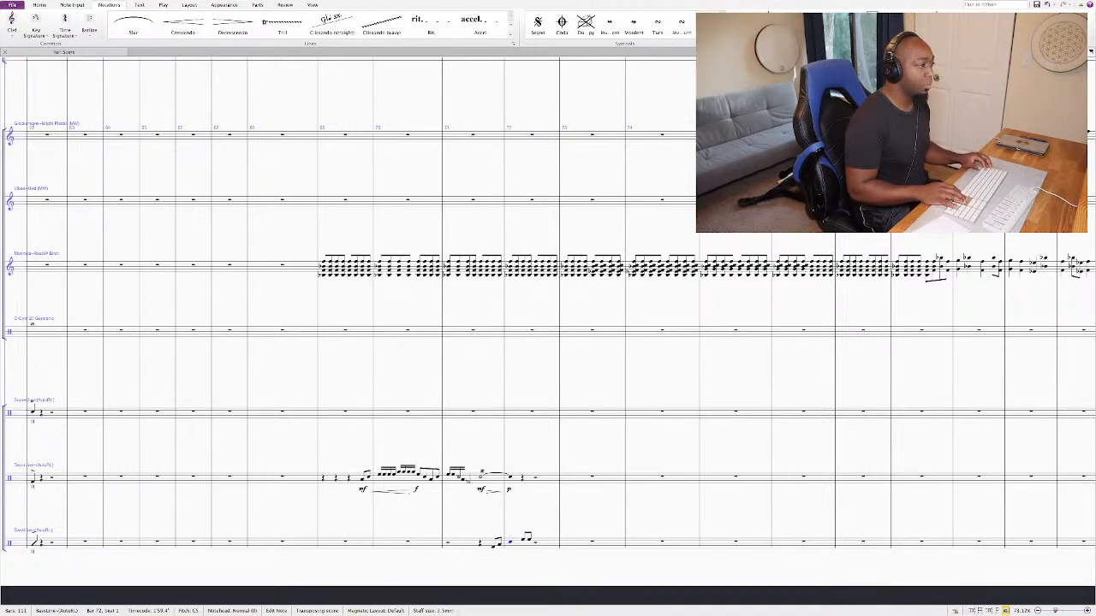
key("shift+Right")
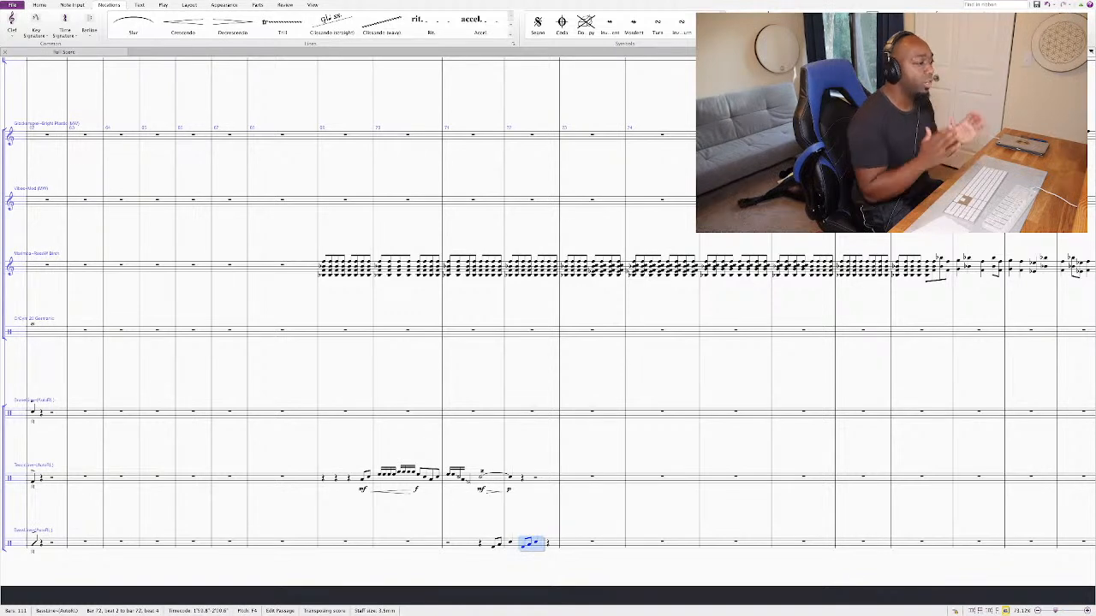
Step: Play back the new BassLine figure from beat 4 of bar 71
key("Escape")
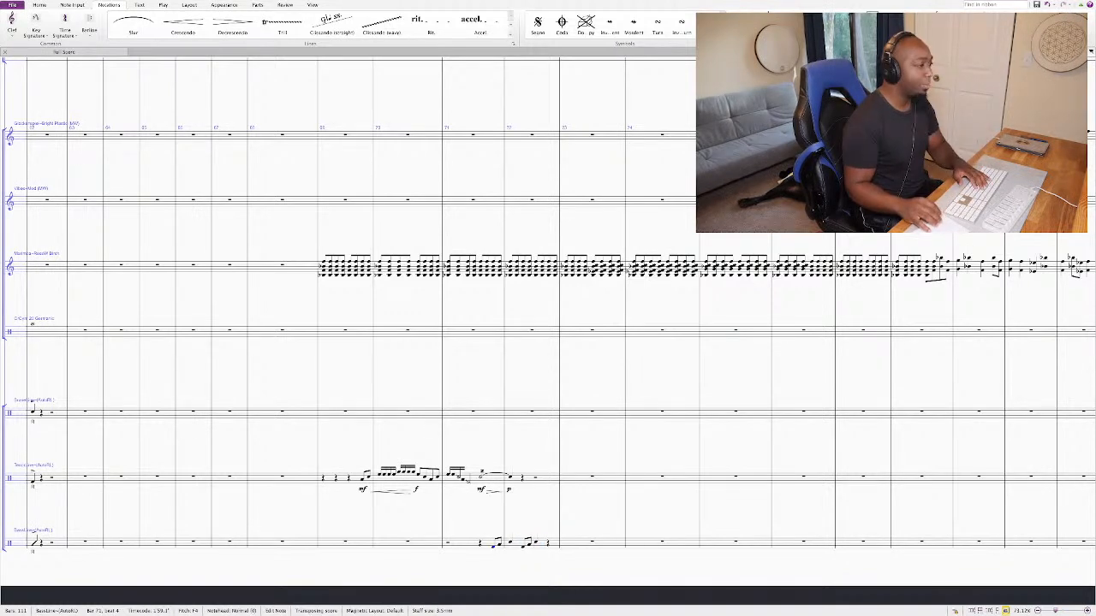
key("space")
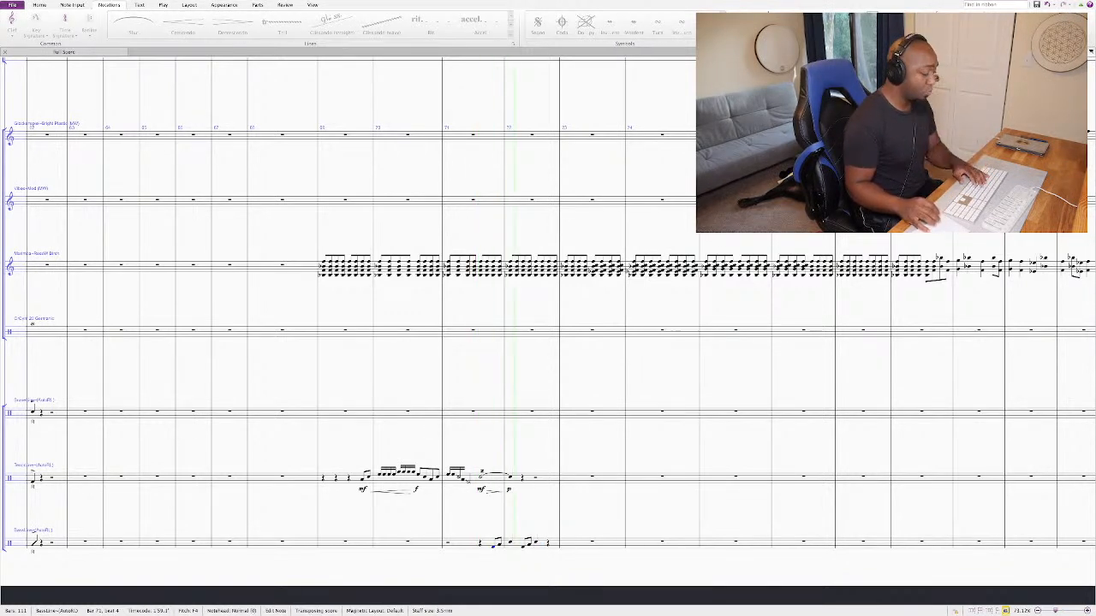
key("space")
Step: Repeat the BassLine two-eighths-plus-quarter figure from beat 4 of bar 72 onto beat 1 of bar 73
left_click(525, 541)
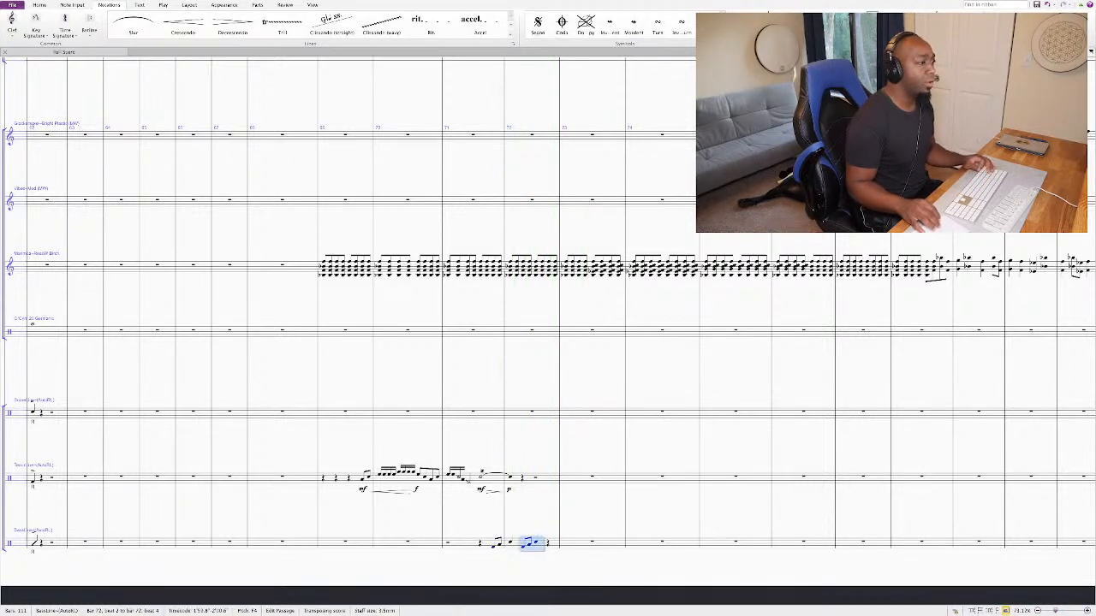
left_click_drag(544, 536, 579, 550)
key("Escape")
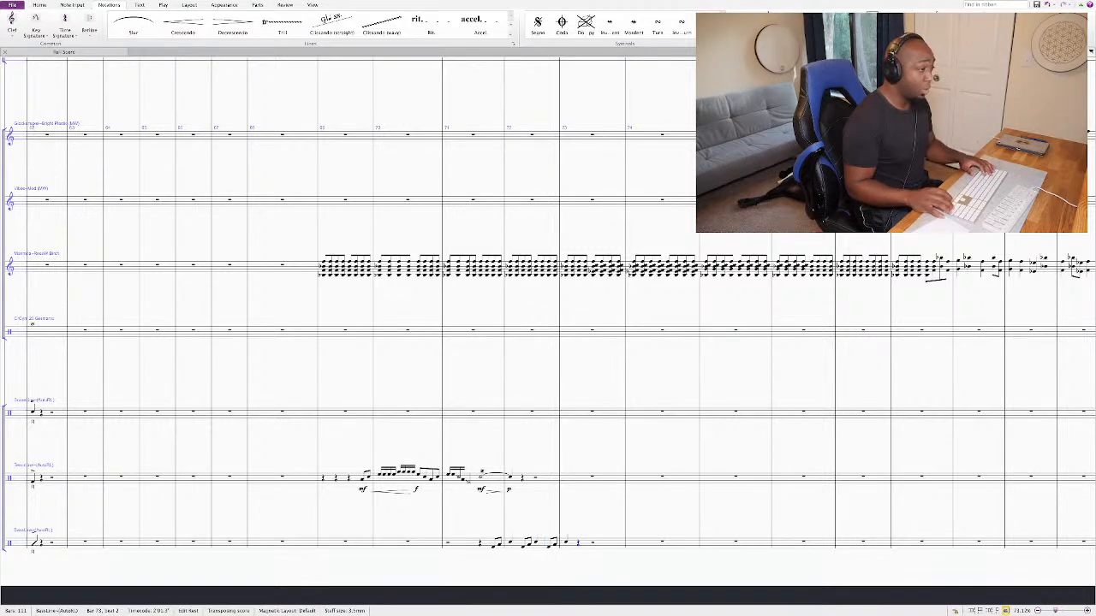
Step: Complete BassLine bar 73 with eighths E and C, four sixteenths on A and two eighths on F, ending with a quarter in bar 74
key("c")
key("a")
key("a")
key("a")
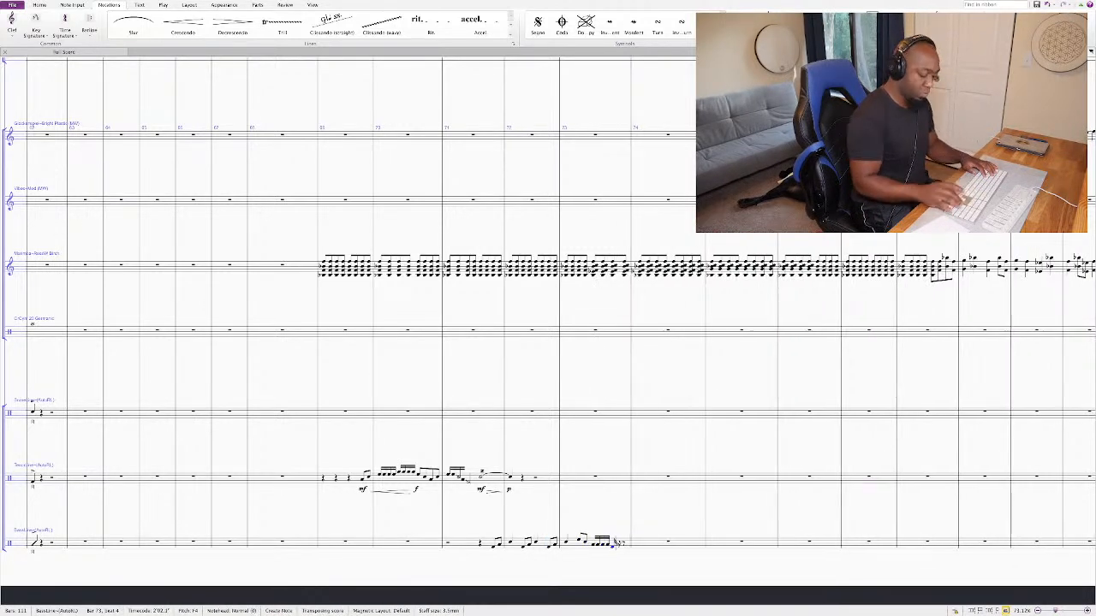
key("f")
key("Escape")
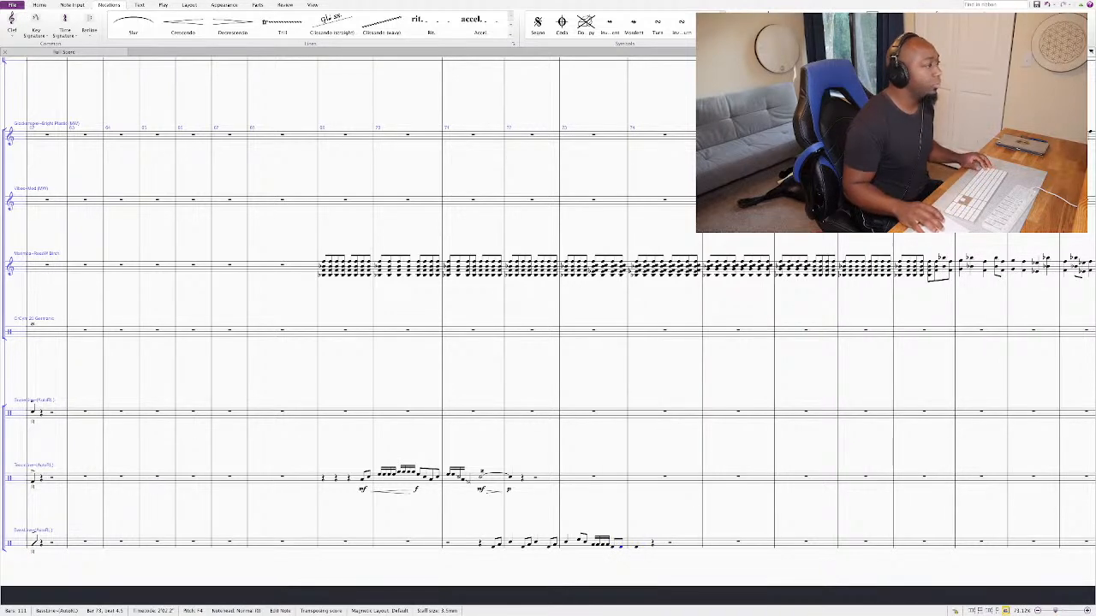
Step: Add BassLine dynamics: mf on the bar 71 pickup, f on beat 1 of bar 73, and mp on beat 1 of bar 74
left_click(493, 542)
key("ctrl+e")
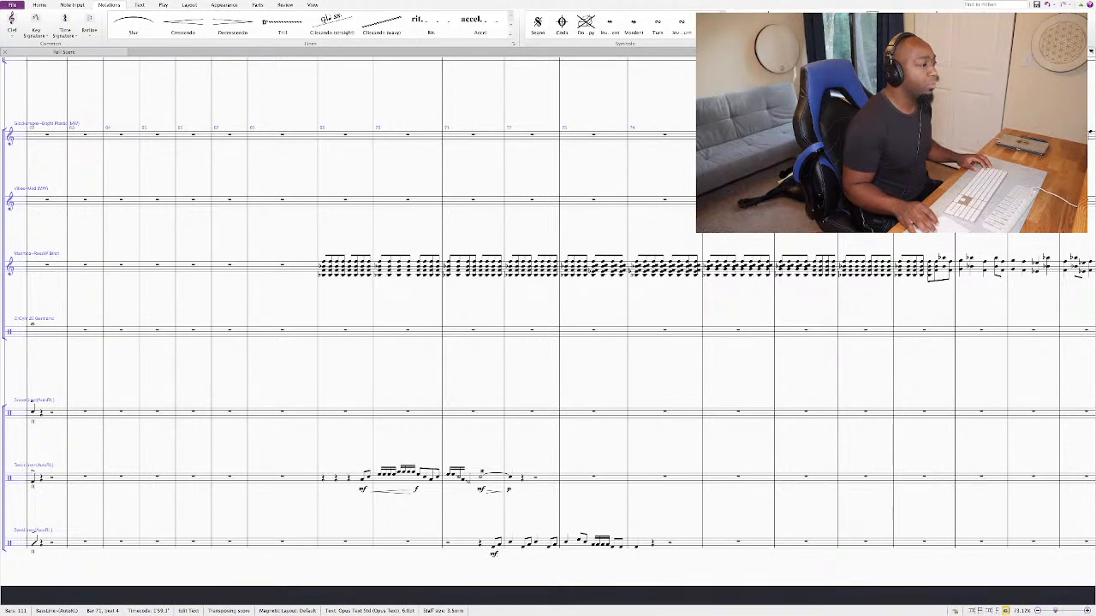
type("f")
key("space")
key("space")
key("space")
type("f")
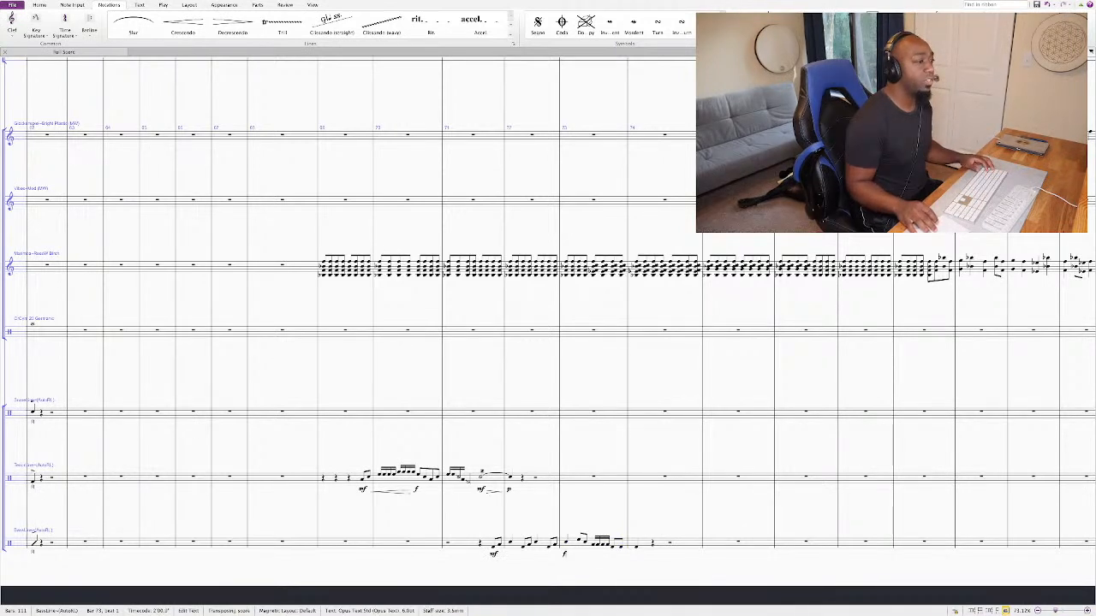
key("space")
key("space")
type("mp")
key("Escape")
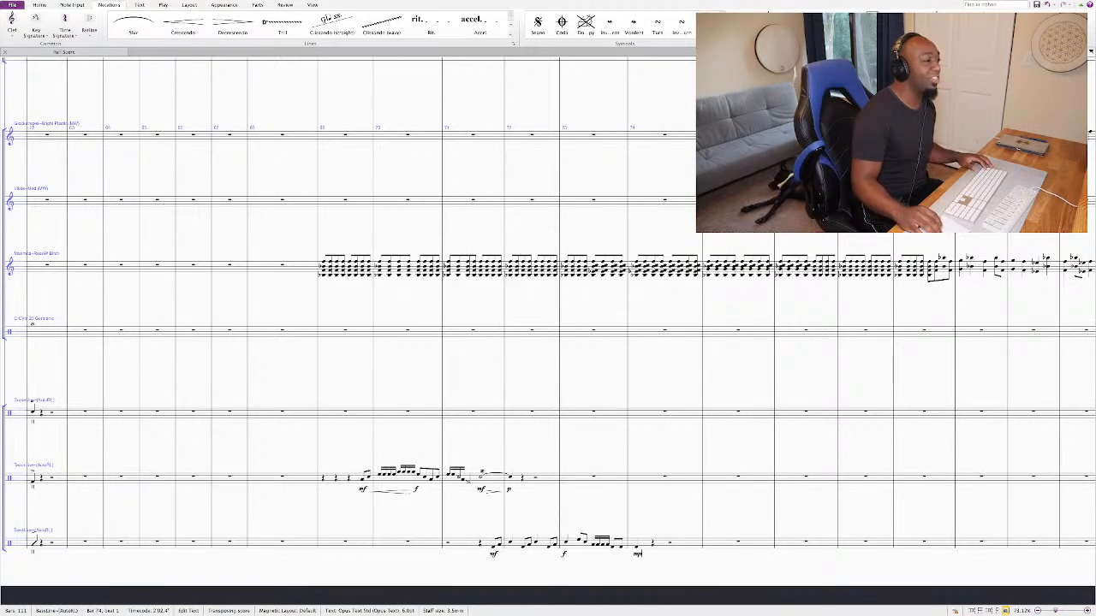
Step: Add BassLine hairpins: a crescendo from the bar 71 mf to the bar 73 f, and a decrescendo from there towards the bar 74 mp
left_click(500, 545)
key("ctrl+shift+Right")
key("ctrl+shift+Right")
key("shift+comma")
left_click(580, 540)
key("ctrl+shift+Right")
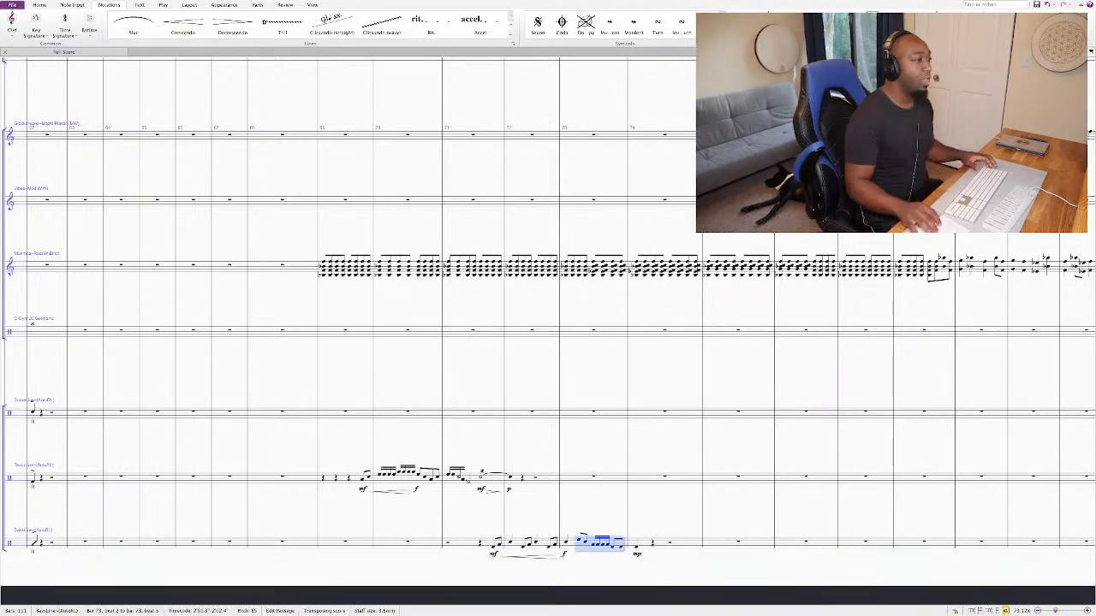
key("shift+period")
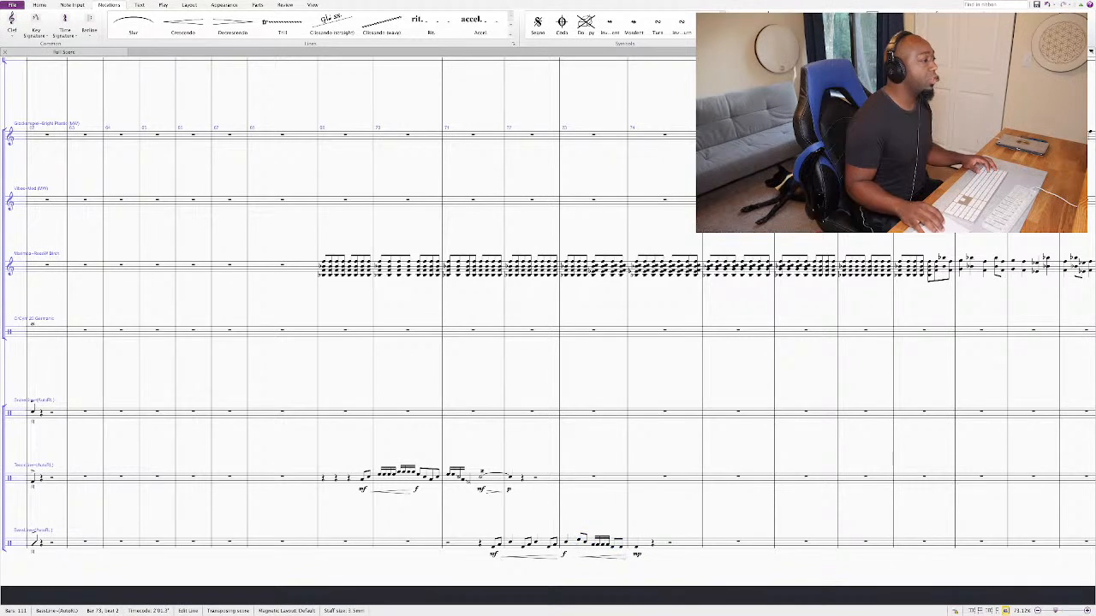
Step: Consolidate the first two quarter rests of TenorLine bar 69 into a half rest and play the phrase back
left_click(322, 477)
key("5")
key("p")
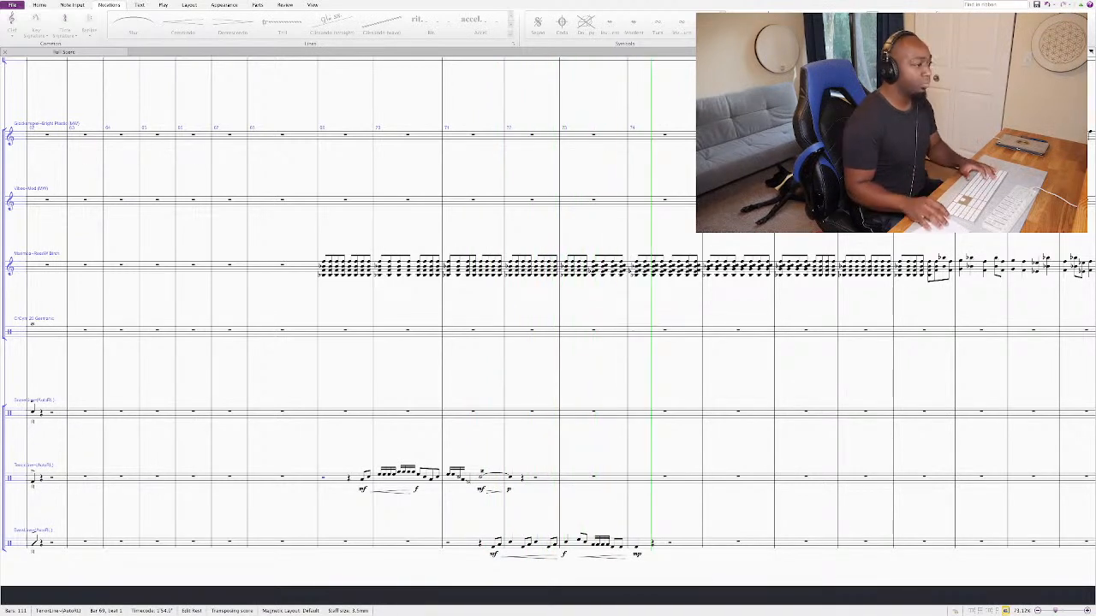
key("space")
key("Delete")
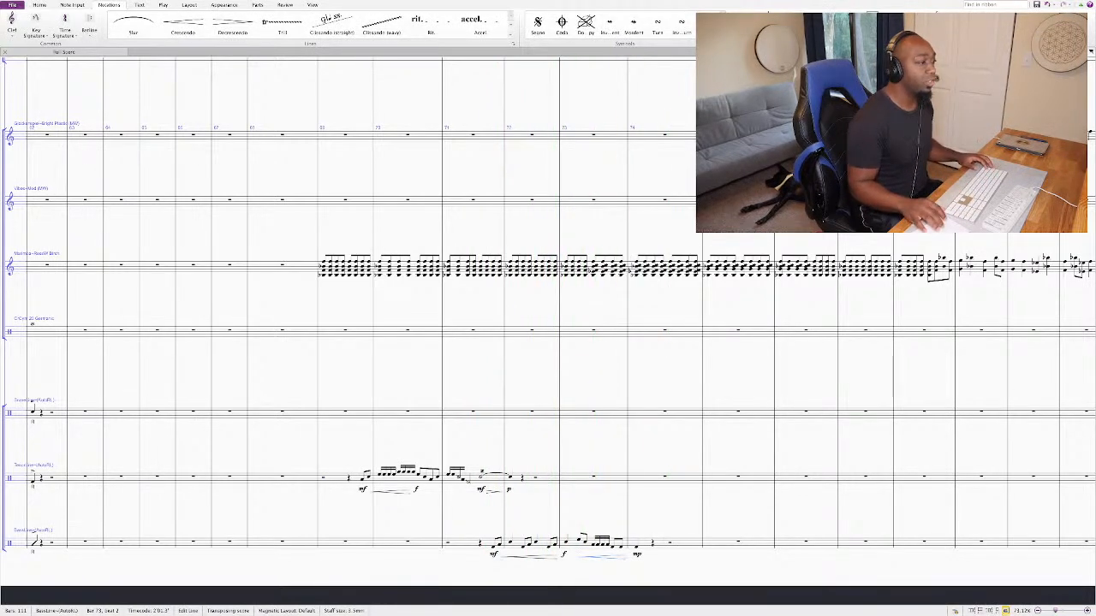
key("ctrl+z")
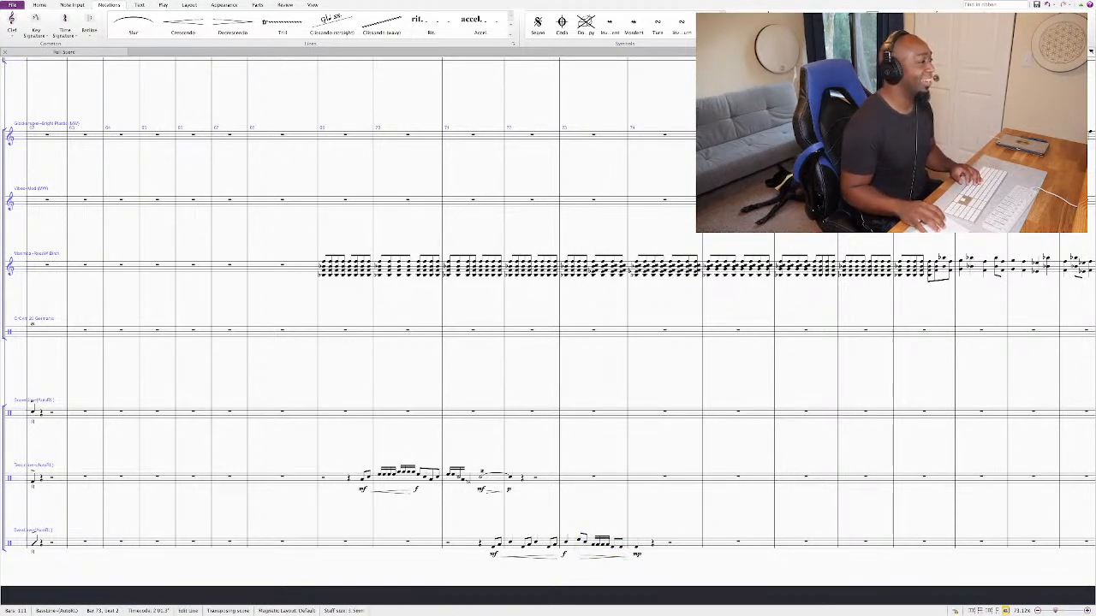
Step: Play the score back from the TenorLine pickup on beat 4 of bar 69 and review the wind parts over the same bars
left_click(363, 476)
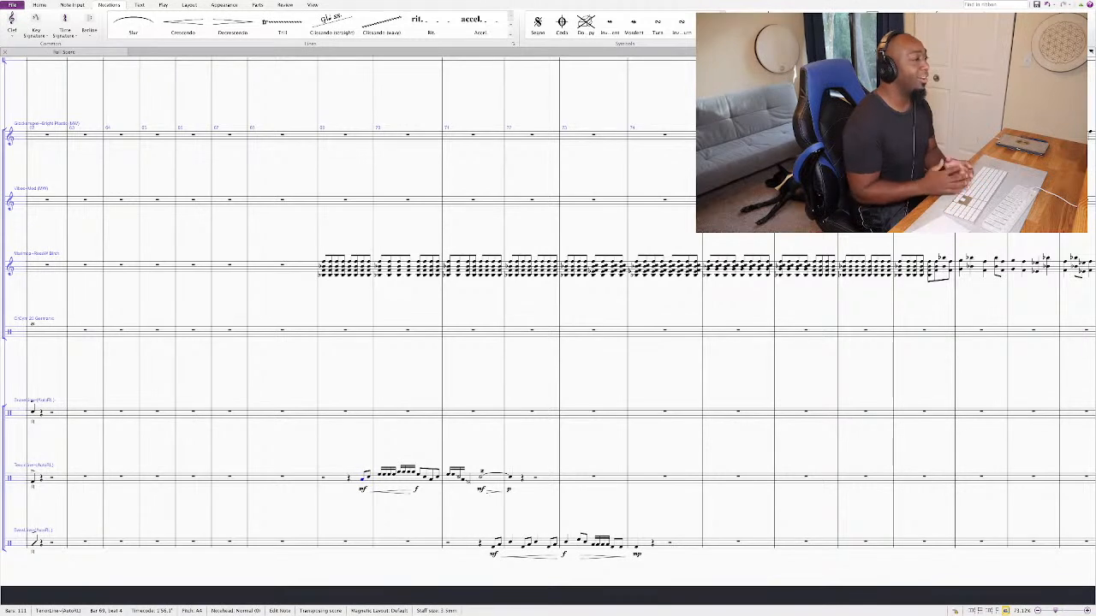
key("p")
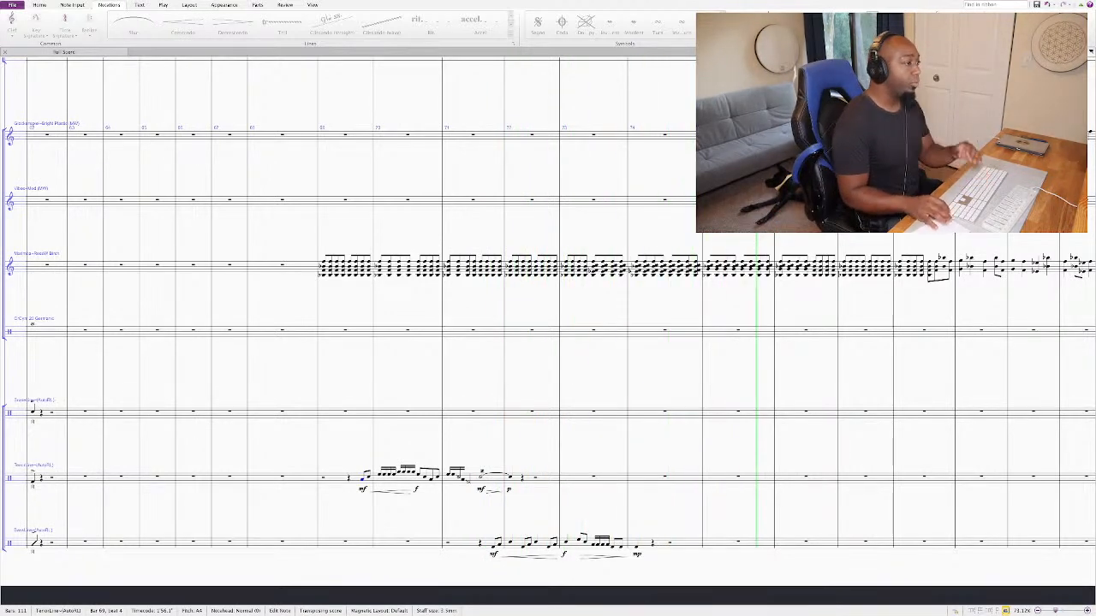
key("space")
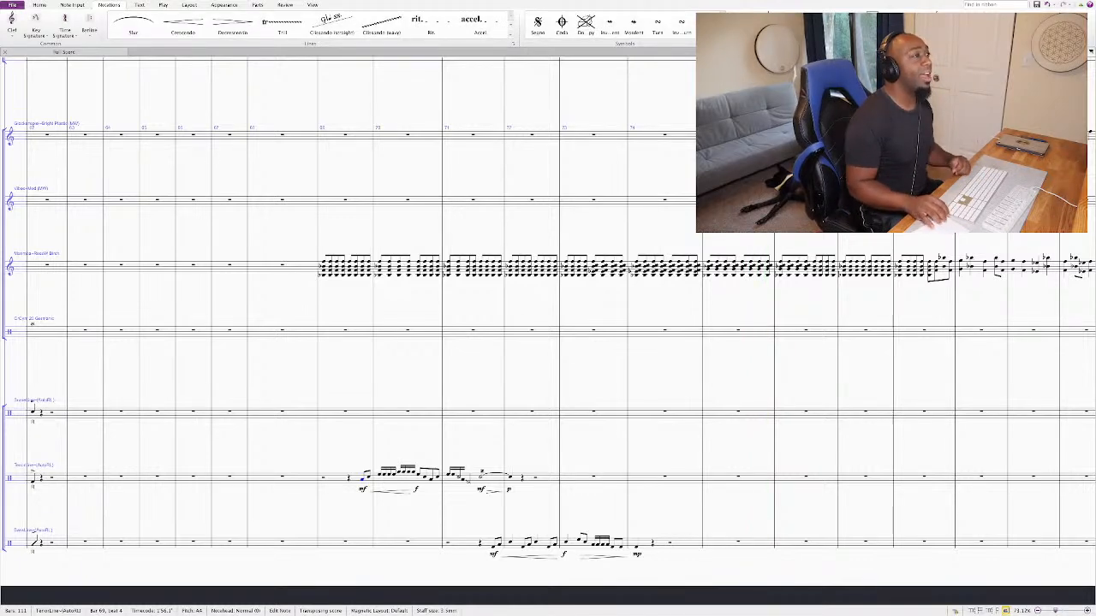
scroll(342, 342, "down", 5)
scroll(342, 343, "up", 6)
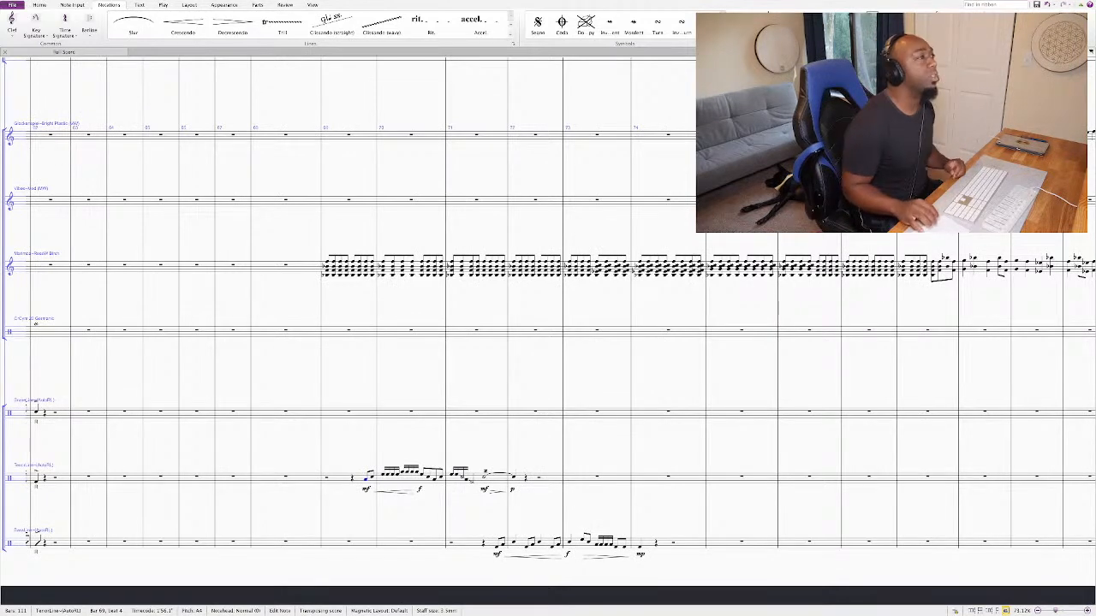
scroll(547, 342, "up", 10)
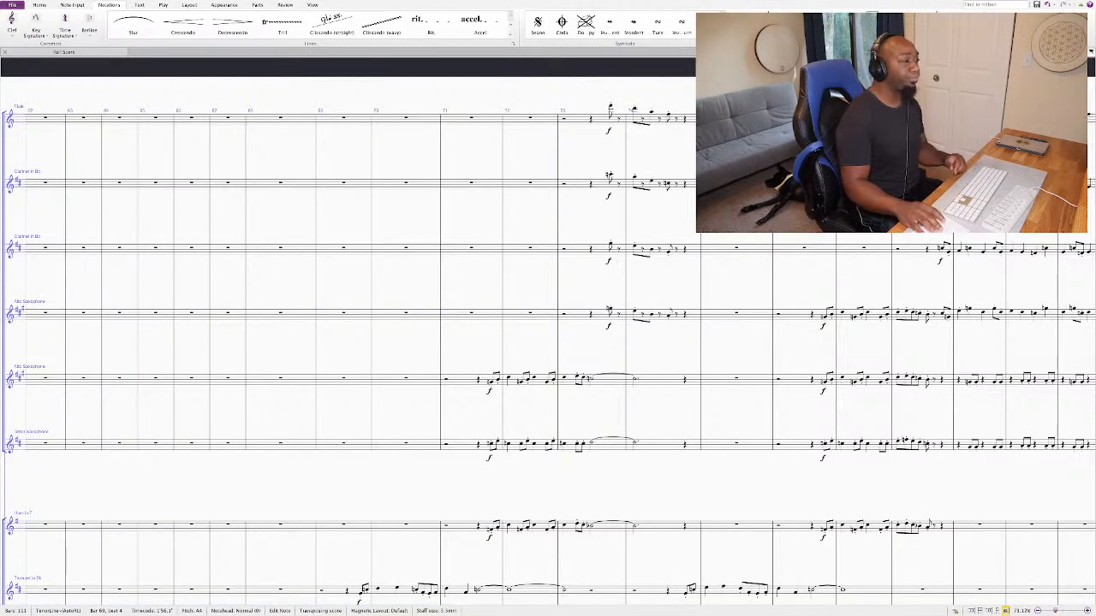
scroll(547, 343, "down", 10)
scroll(548, 342, "down", 5)
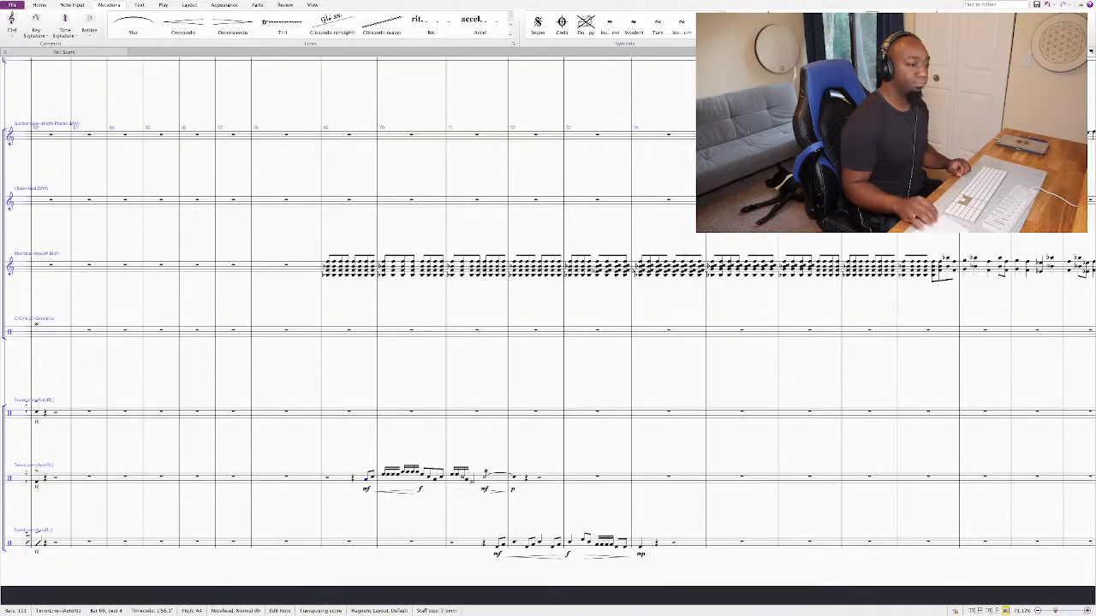
Step: Enter SnareLine quarter notes on C at beat 4 of bar 73 and beats 1 to 3 of bar 74
left_click(668, 412)
key("Return")
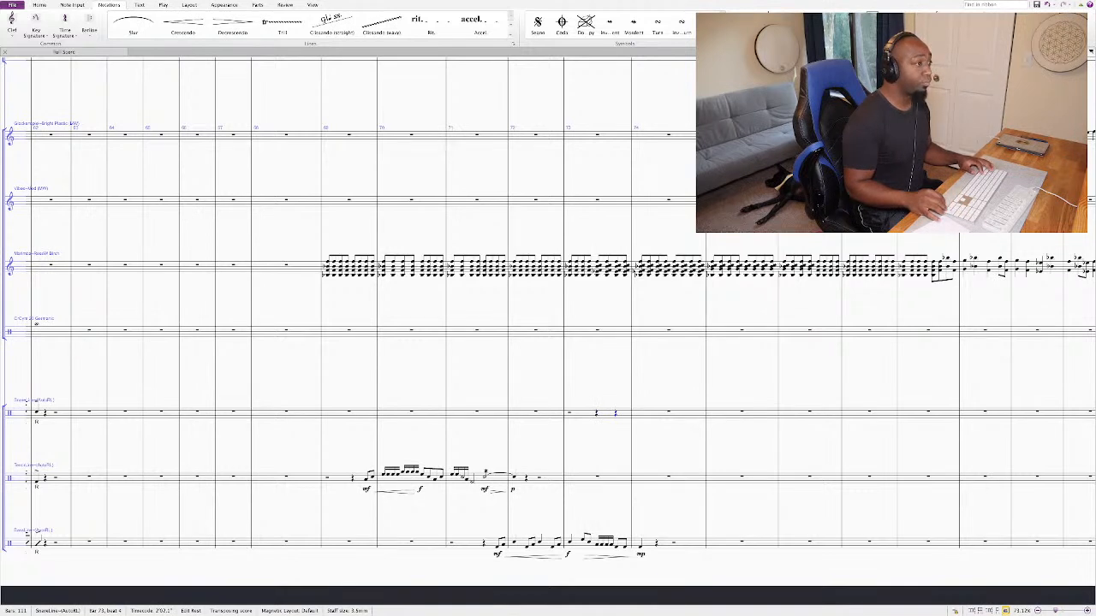
key("n")
key("y")
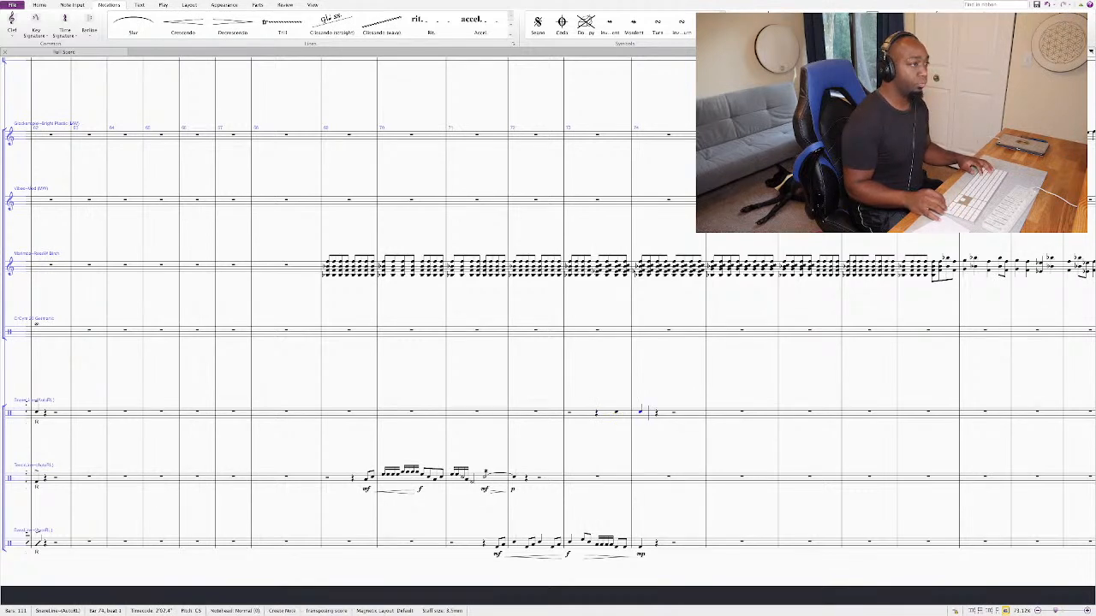
key("Escape")
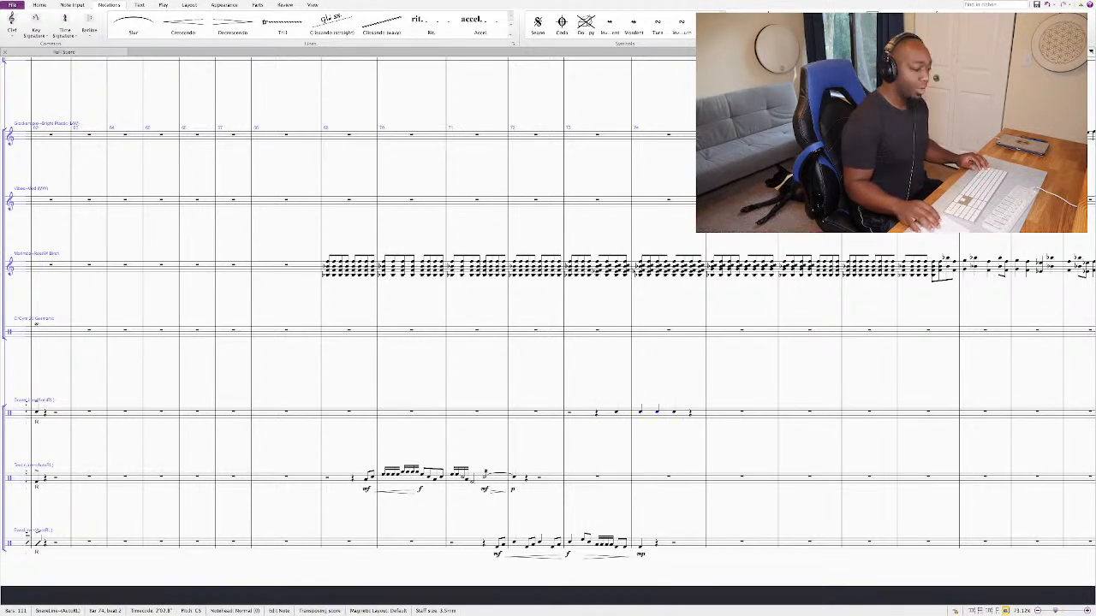
Step: Give the SnareLine note on beat 4 of bar 73 a cross notehead (style 29) and an accent
key("Left")
key("Left")
key("alt+shift+2")
key("alt+shift+9")
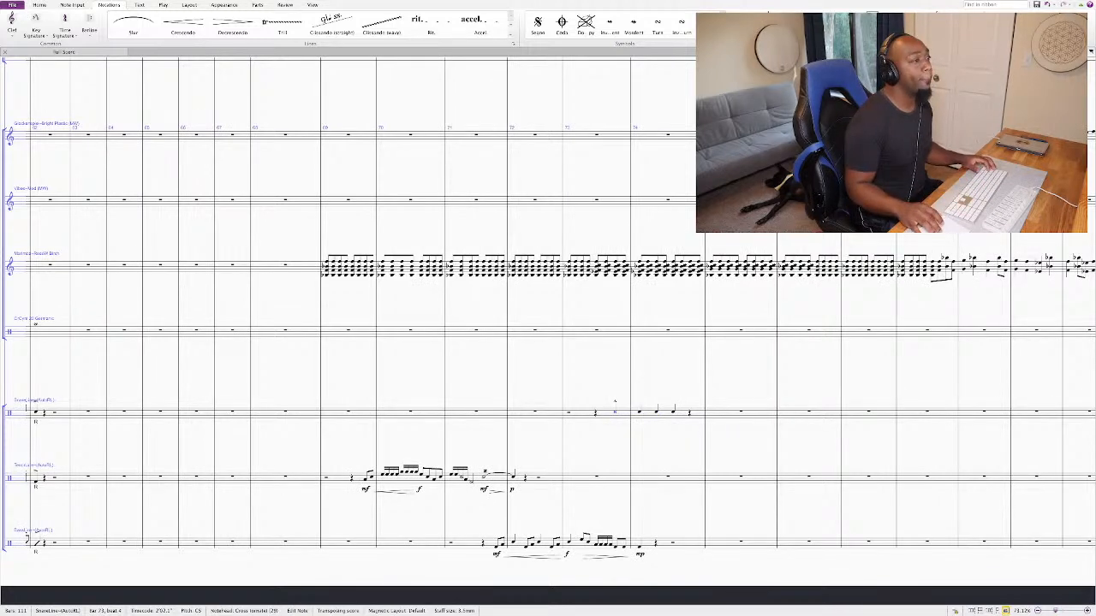
key("Right")
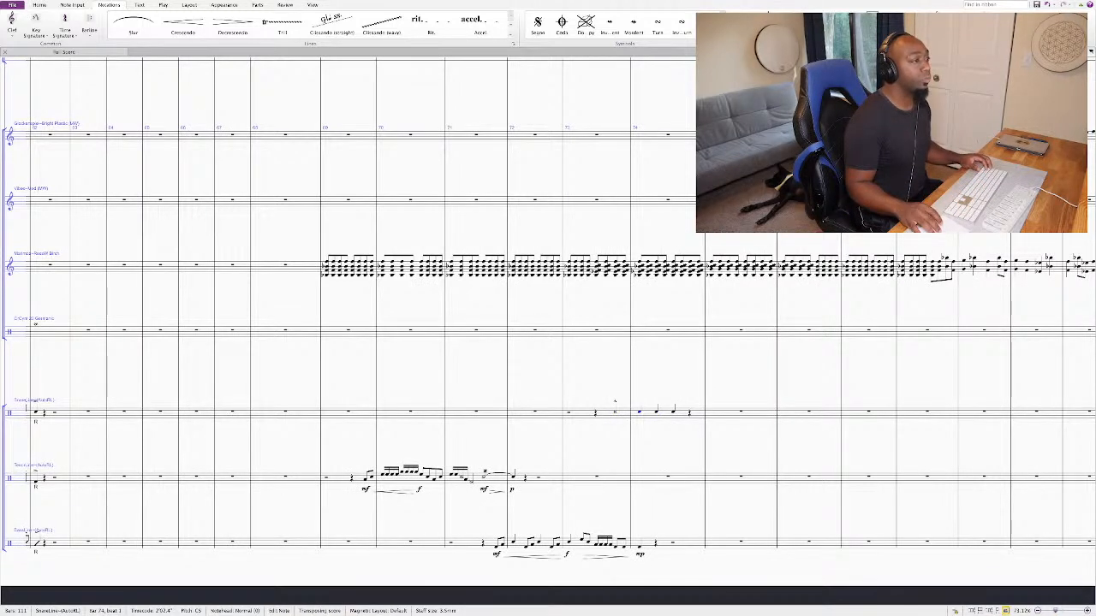
Step: Add SnareLine dynamics: f on beat 4 of bar 73 and mp on beat 3 of bar 74
key("Left")
key("shift+d")
type("f")
key("Return")
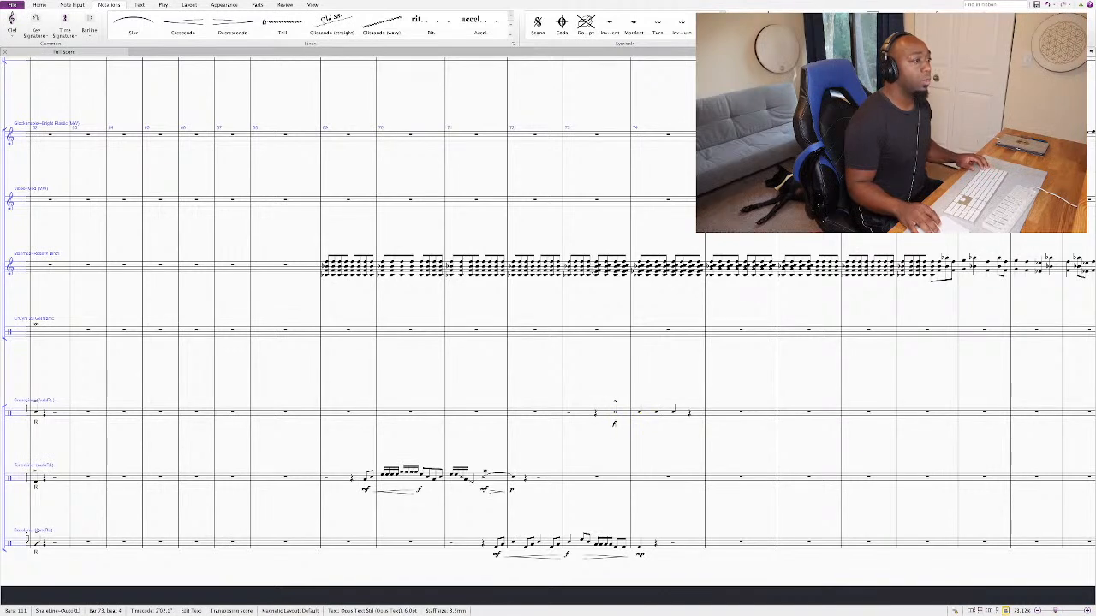
key("Right")
key("Right")
key("Right")
key("shift+d")
type("mp")
key("Return")
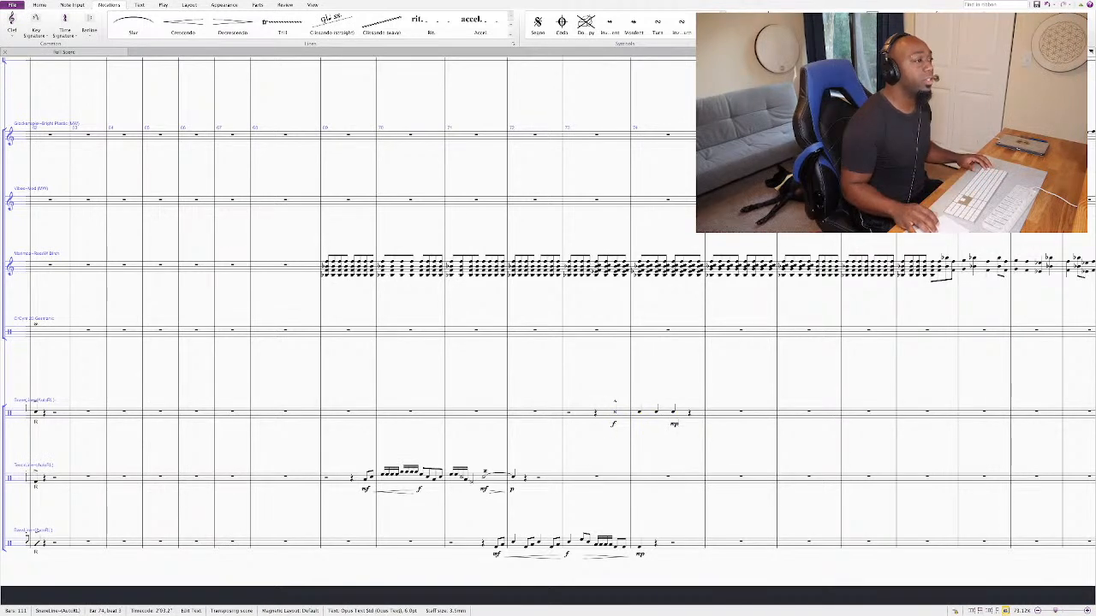
Step: Add a decrescendo hairpin under the SnareLine from beat 1 of bar 74 to the mp on beat 3
key("Left")
key("shift+Right")
key("shift+period")
key("Escape")
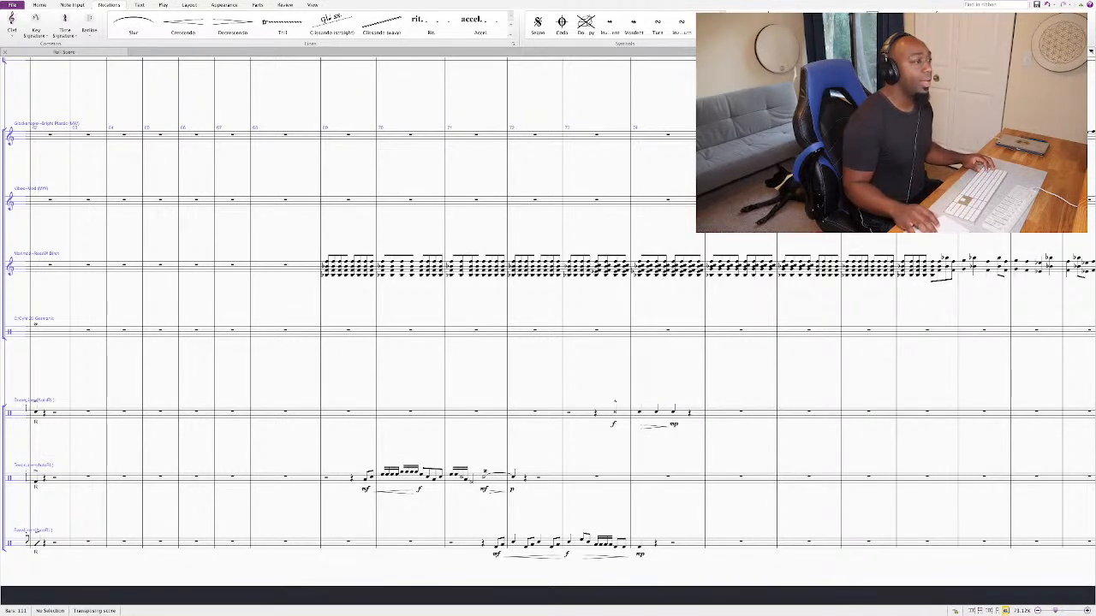
Step: Add flam grace notes before the SnareLine notes on beats 1 and 2 of bar 74, and accent beat 1
left_click(638, 411)
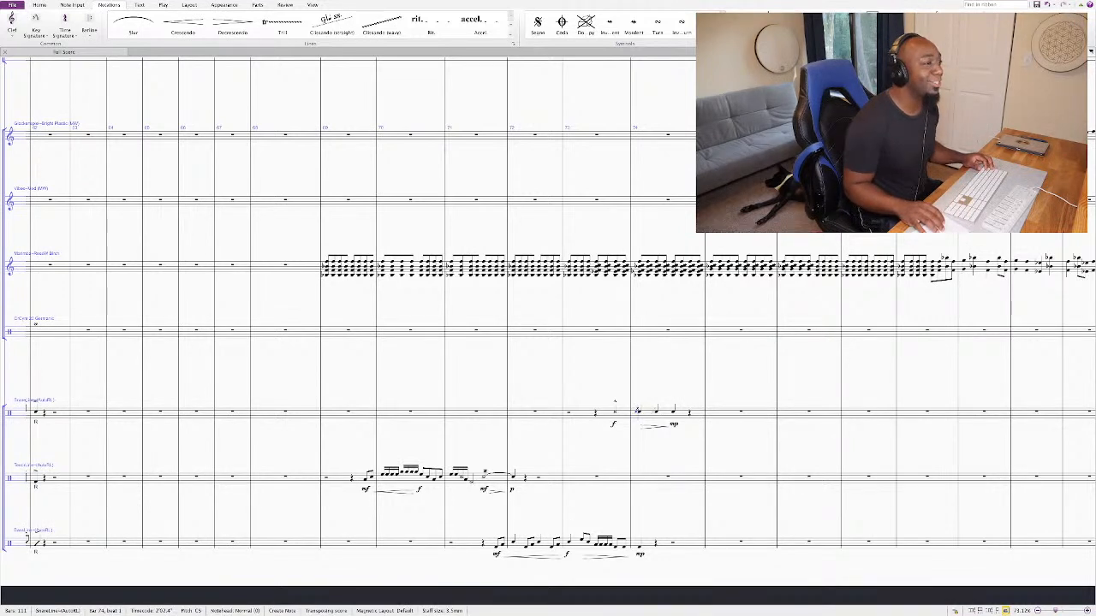
key("Escape")
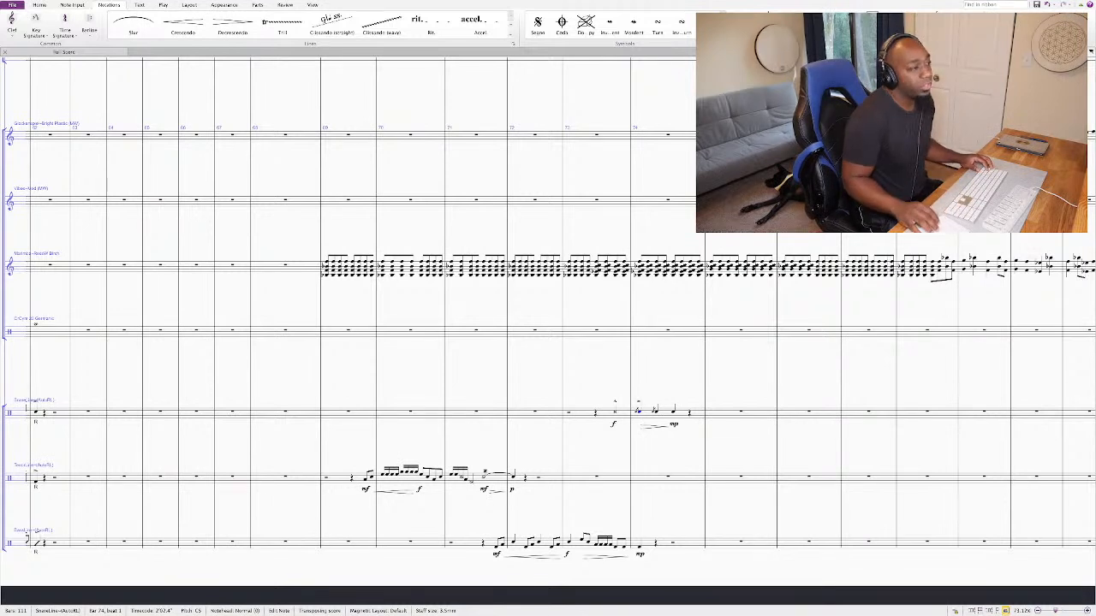
key("Escape")
Step: Play the score back from the start of the marimba part in bar 69 to hear the battery phrases together
left_click(326, 261)
key("space")
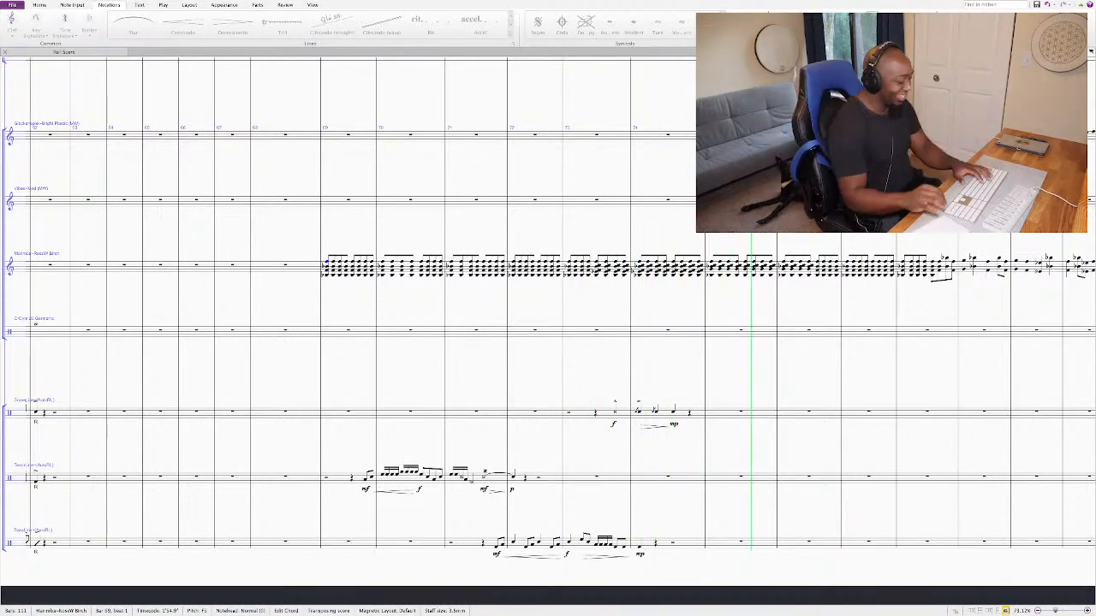
key("space")
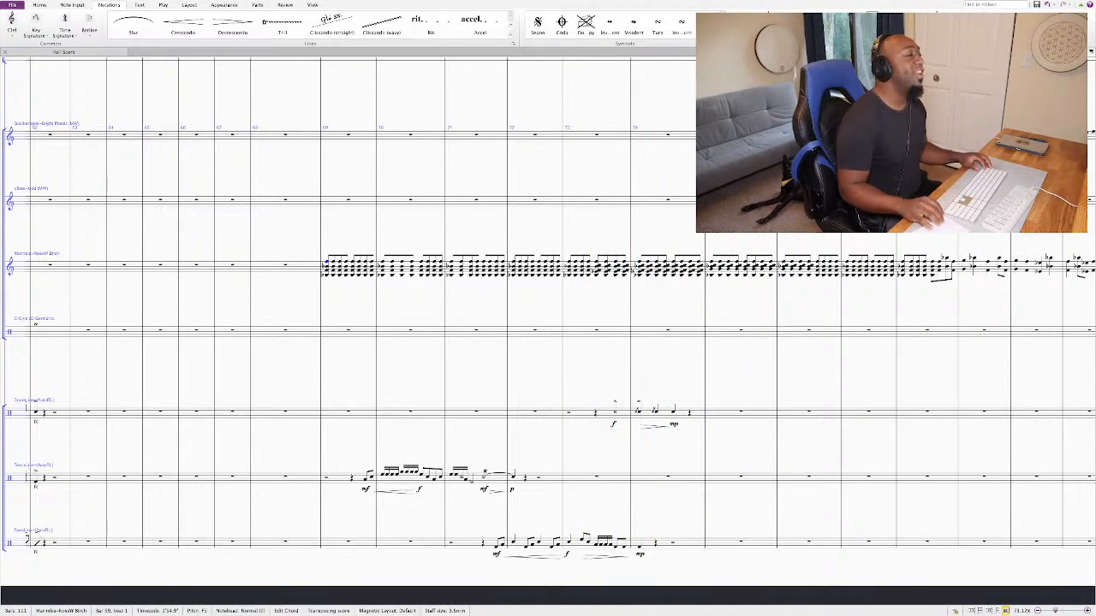
Step: Copy TenorLine bar 69, with its eighth-note pickup, mf and hairpin, into bar 74
left_click(338, 477)
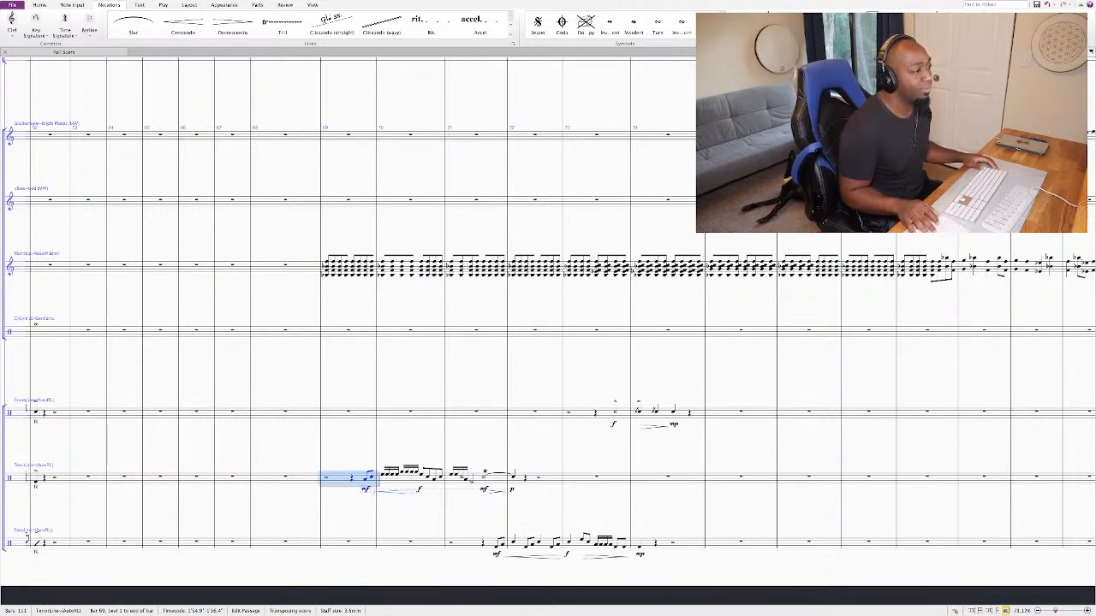
left_click(667, 477, "alt")
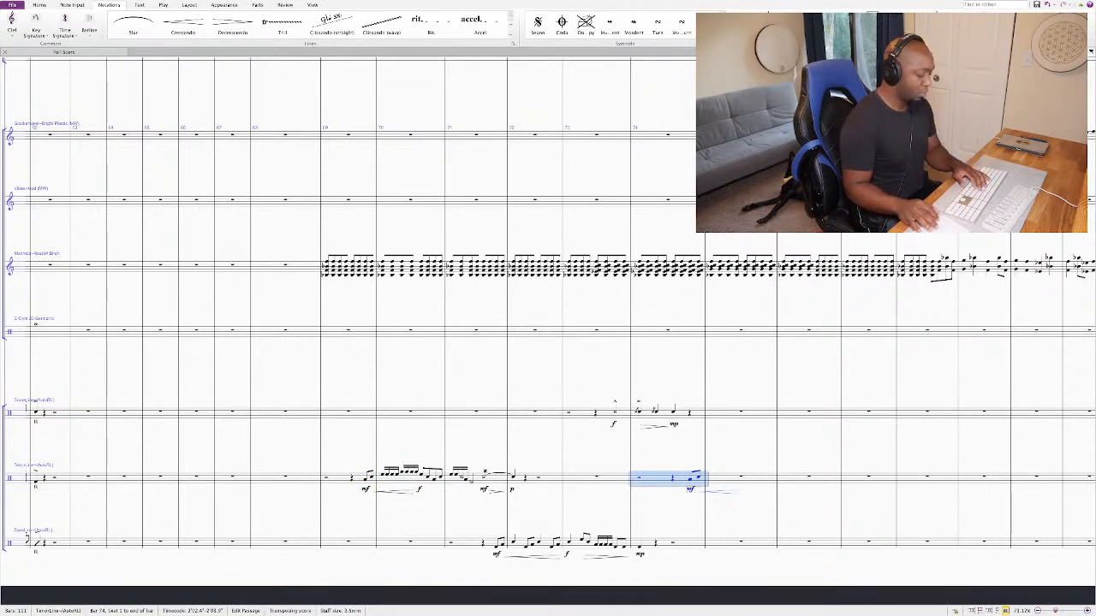
key("Escape")
Step: Play the score back from the start of bar 74 and again from the TenorLine pickup on beat 4
key("space")
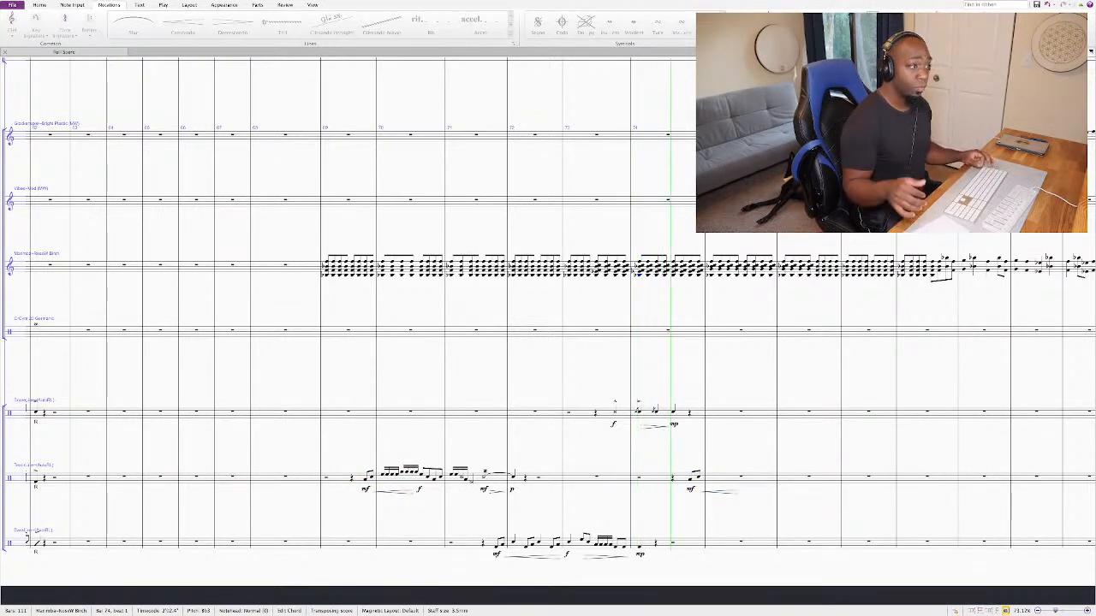
key("space")
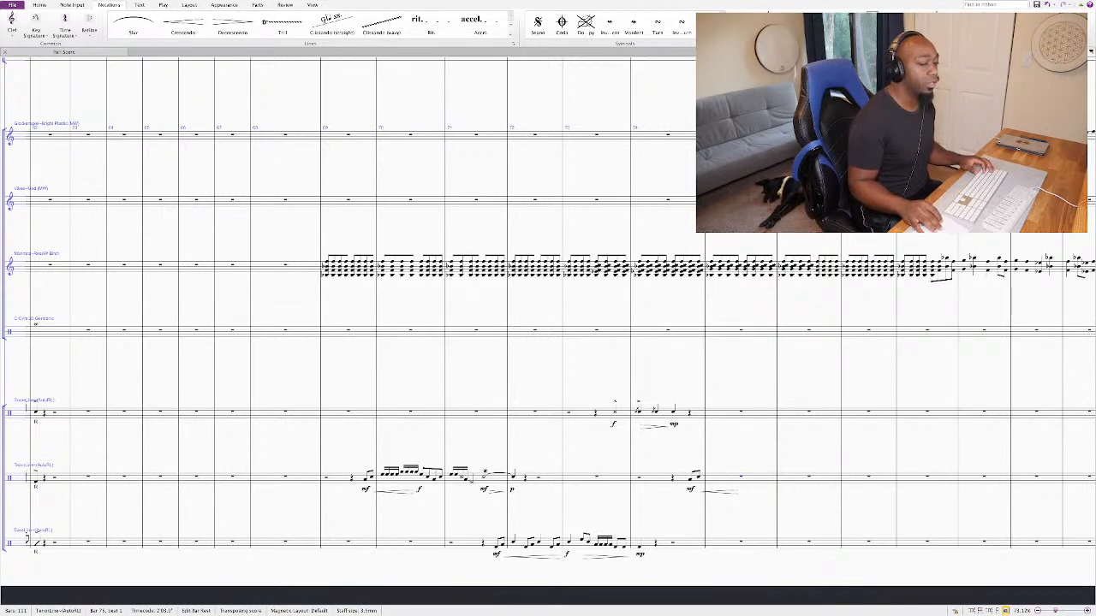
key("Left")
key("space")
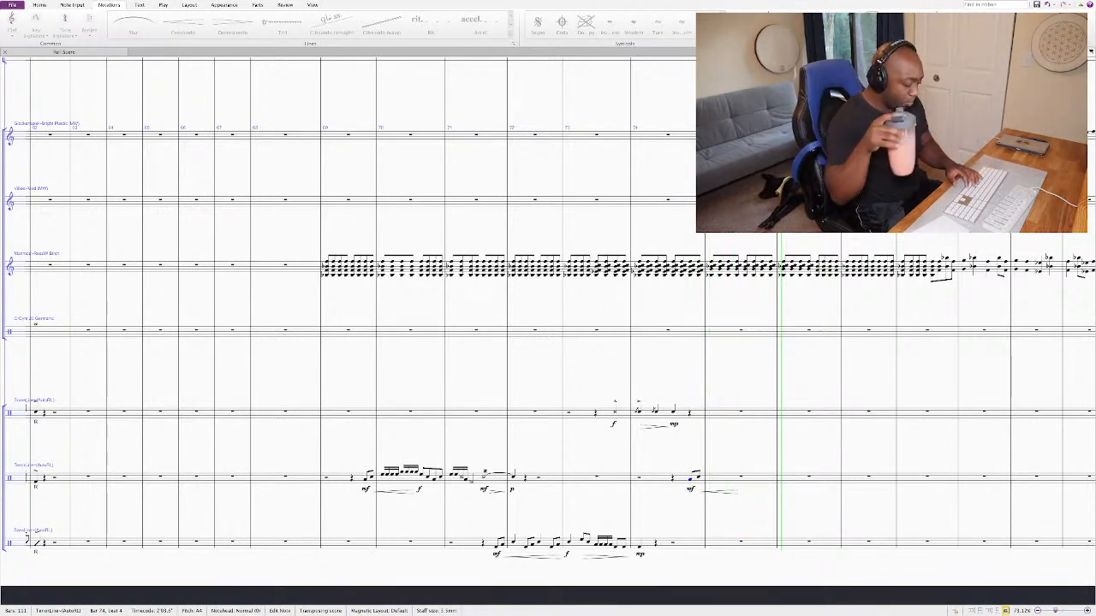
key("space")
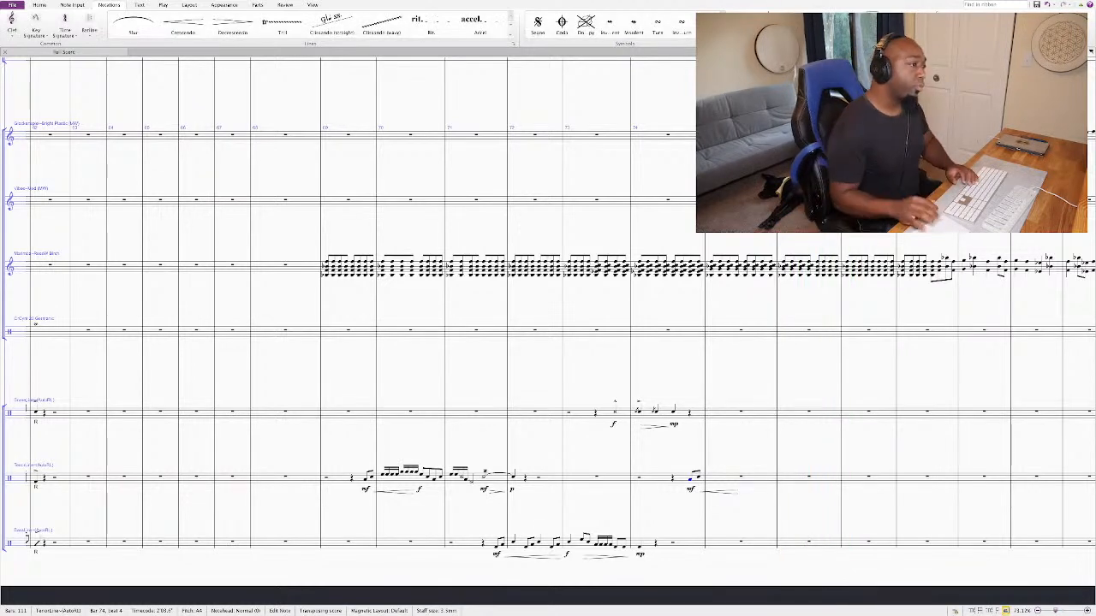
Step: Start TenorLine bar 75 with four sixteenths on beat 1, two eighths on beat 2 and four sixteenths on beat 3
left_click(741, 476)
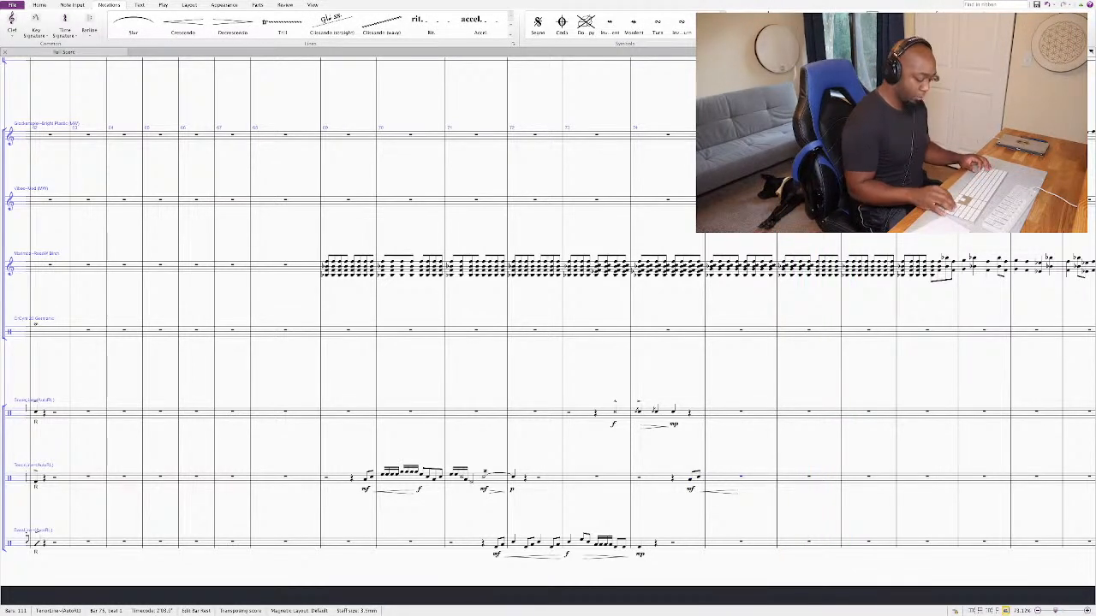
key("g")
key("g")
key("g")
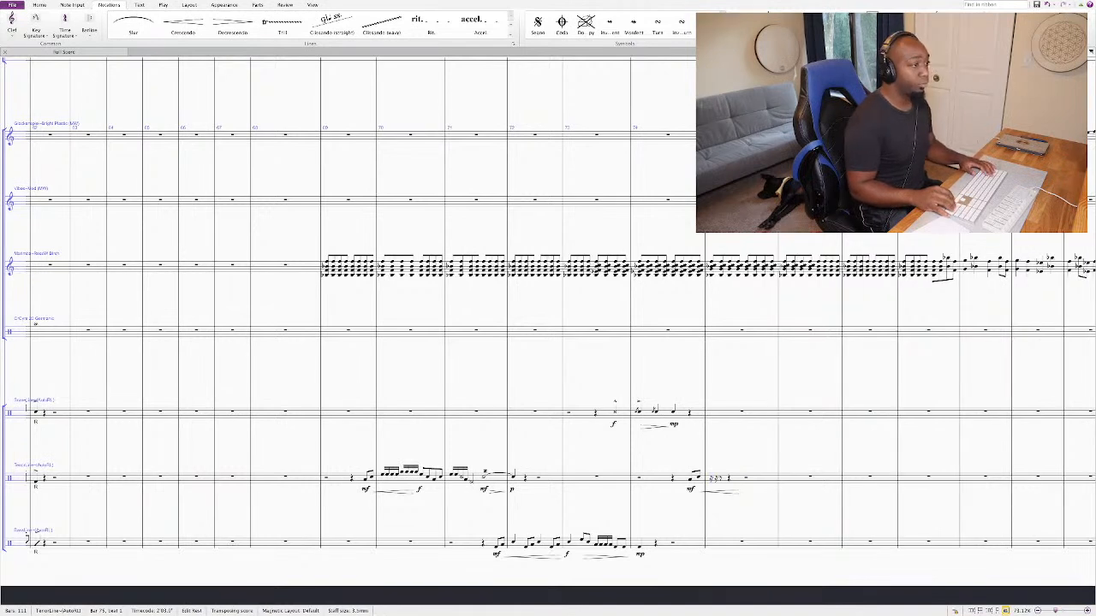
key("g")
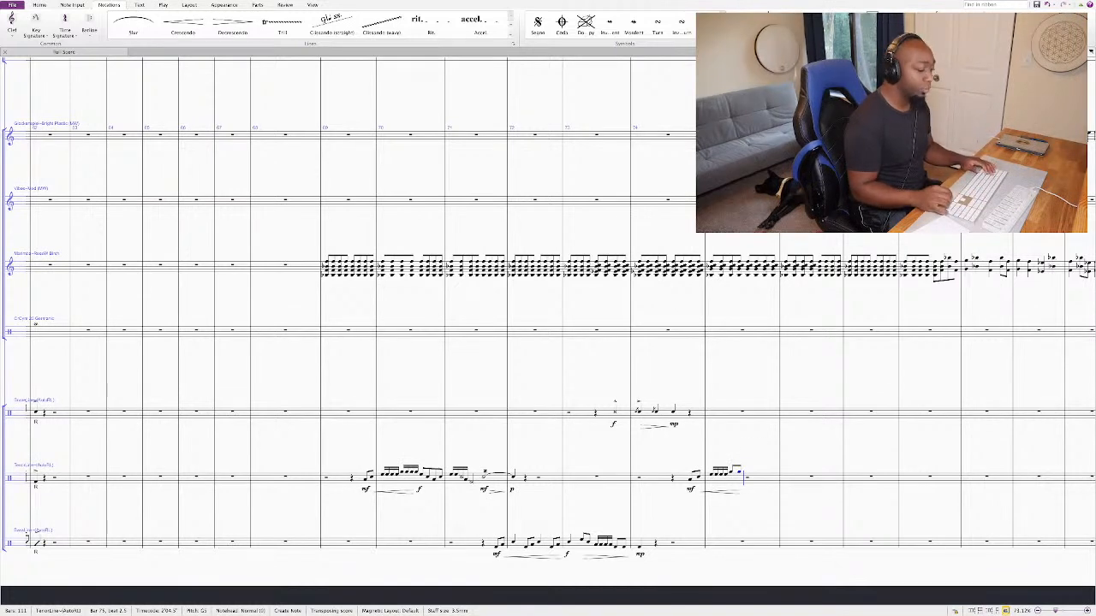
key("c")
key("BackSpace")
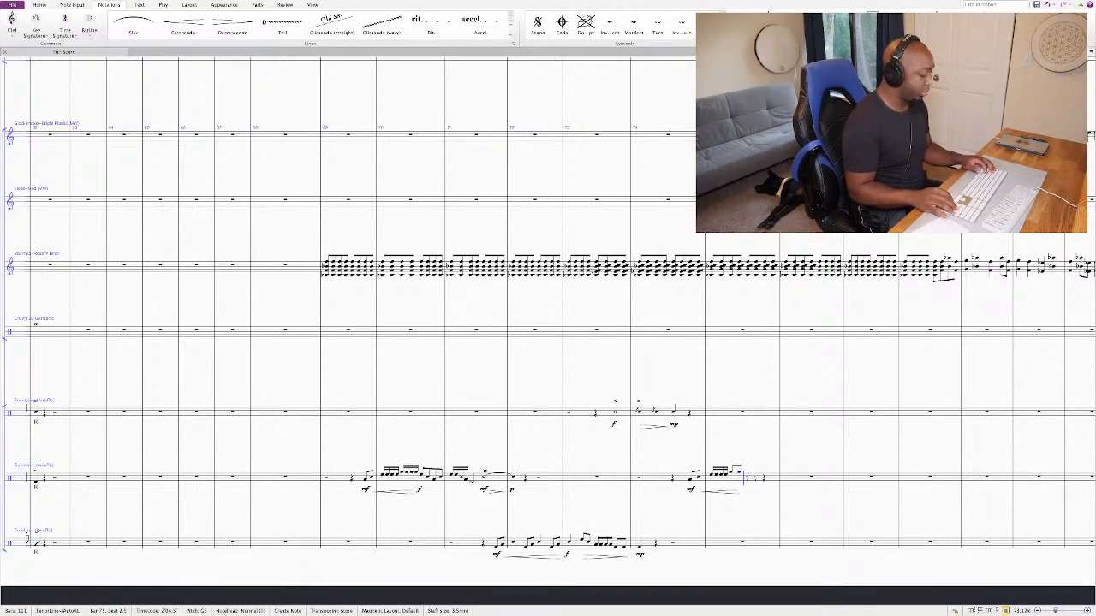
key("a")
key("b")
key("c")
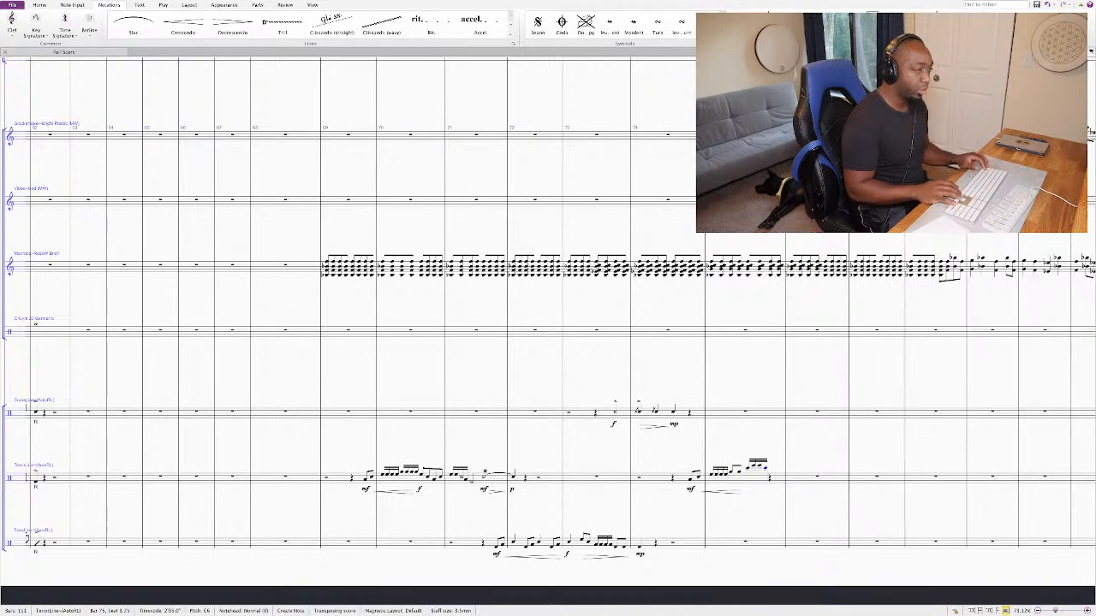
Step: Complete TenorLine bar 75 with lower beat 3 sixteenths and a low quarter on beat 4, and play it from the bar 74 pickup
left_click(758, 477)
key("Escape")
left_click(766, 474)
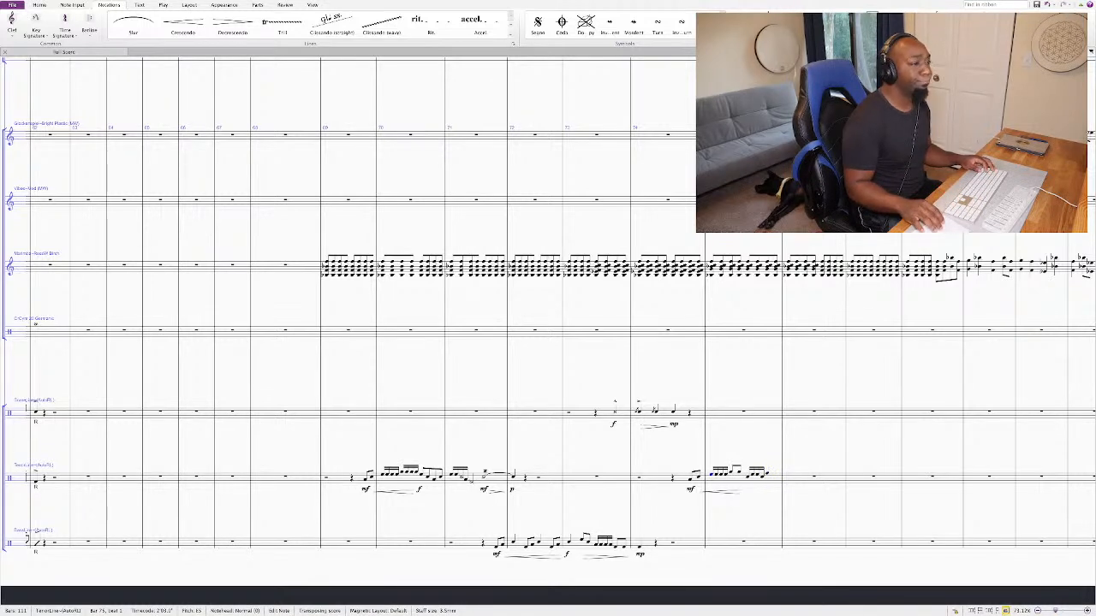
key("Right")
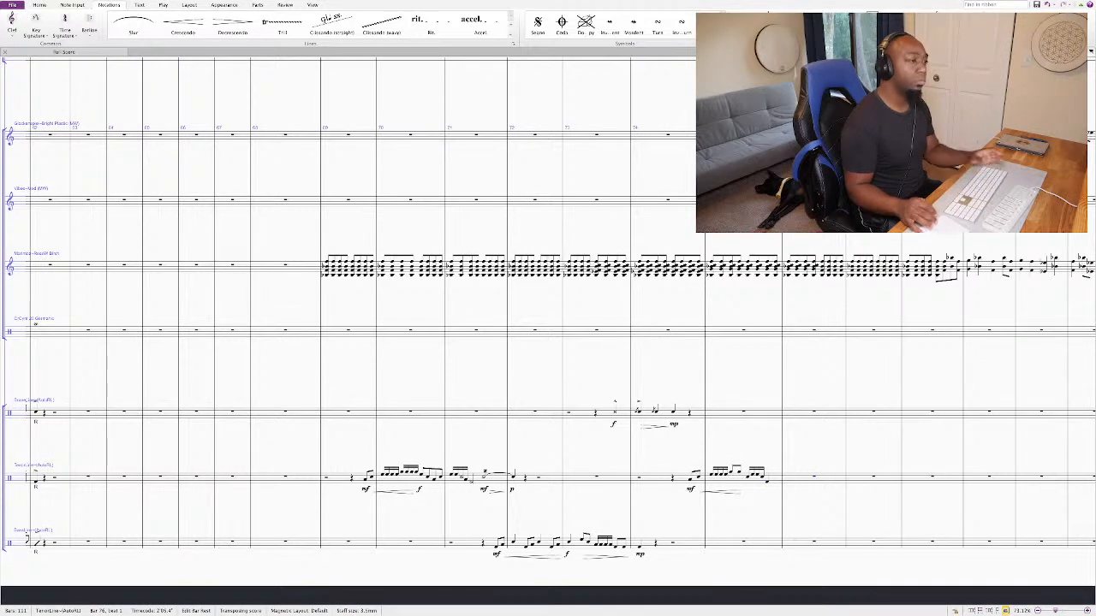
key("space")
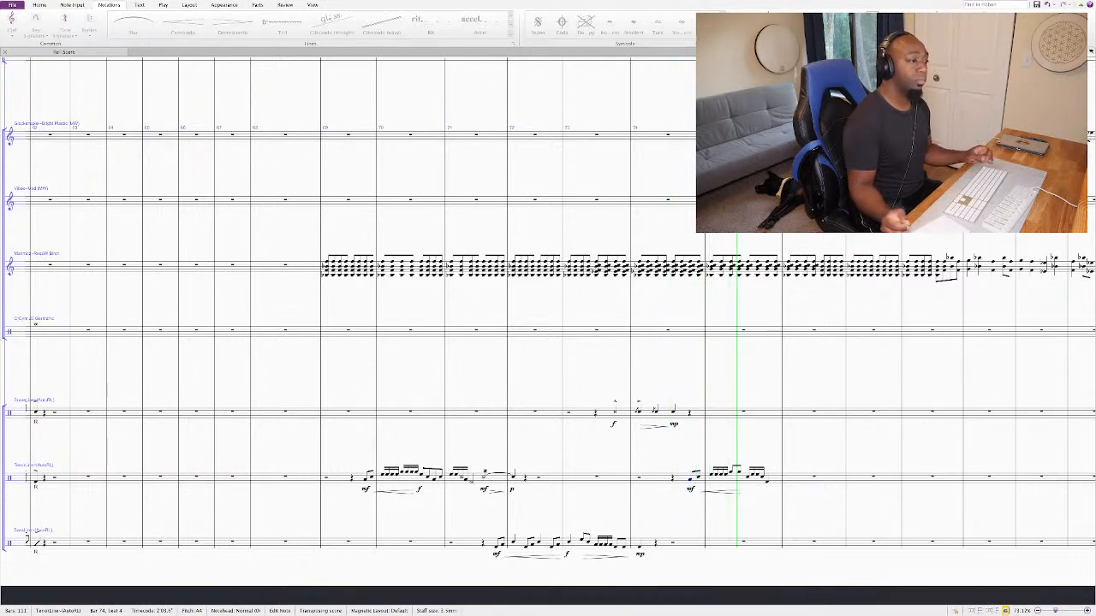
Step: Add articulations to the beat 2 eighths of TenorLine bar 75 and finish beat 4 as an eighth followed by two accented sixteenths
key("space")
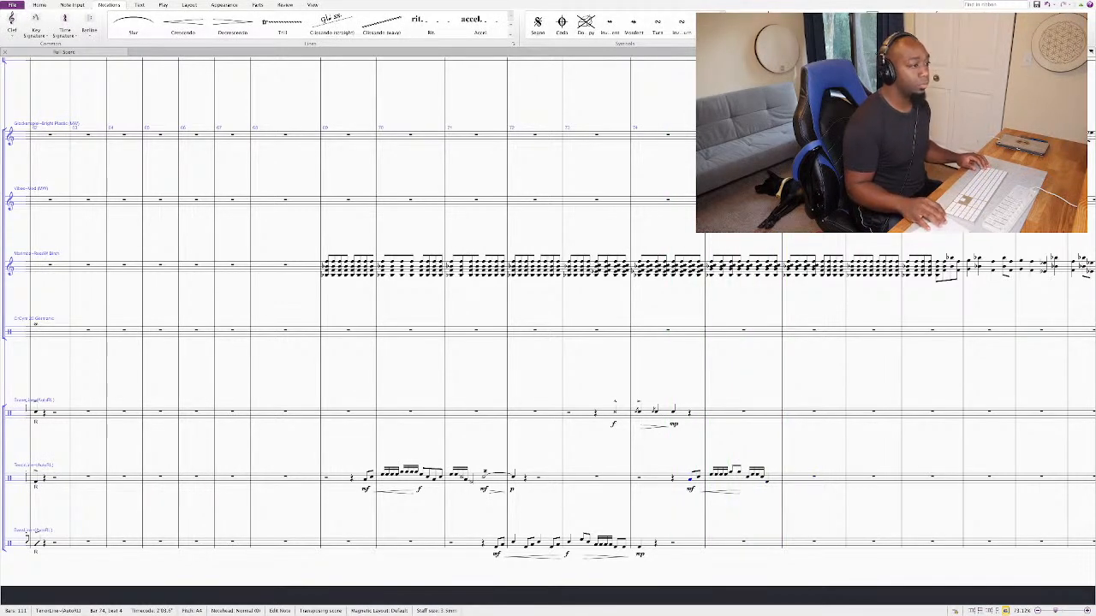
left_click(734, 472)
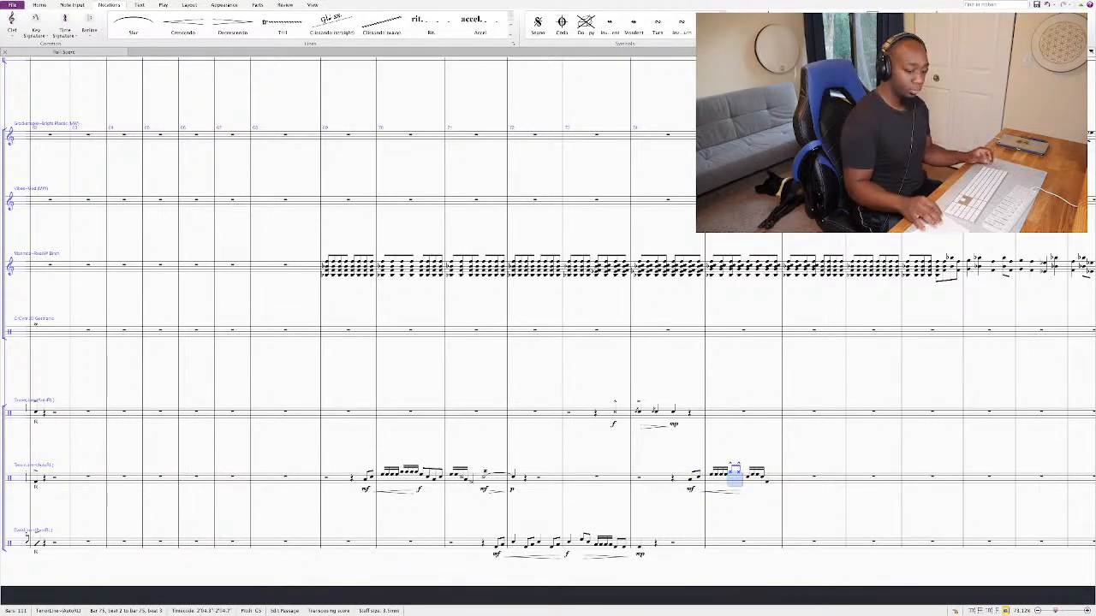
left_click(758, 473)
key("Right")
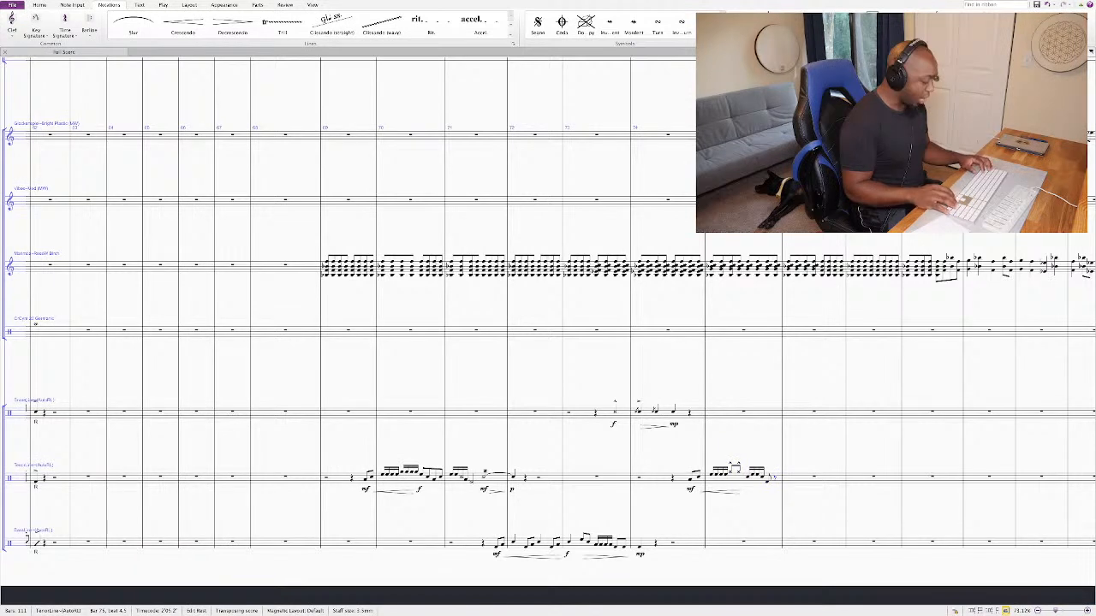
key("4")
key("c")
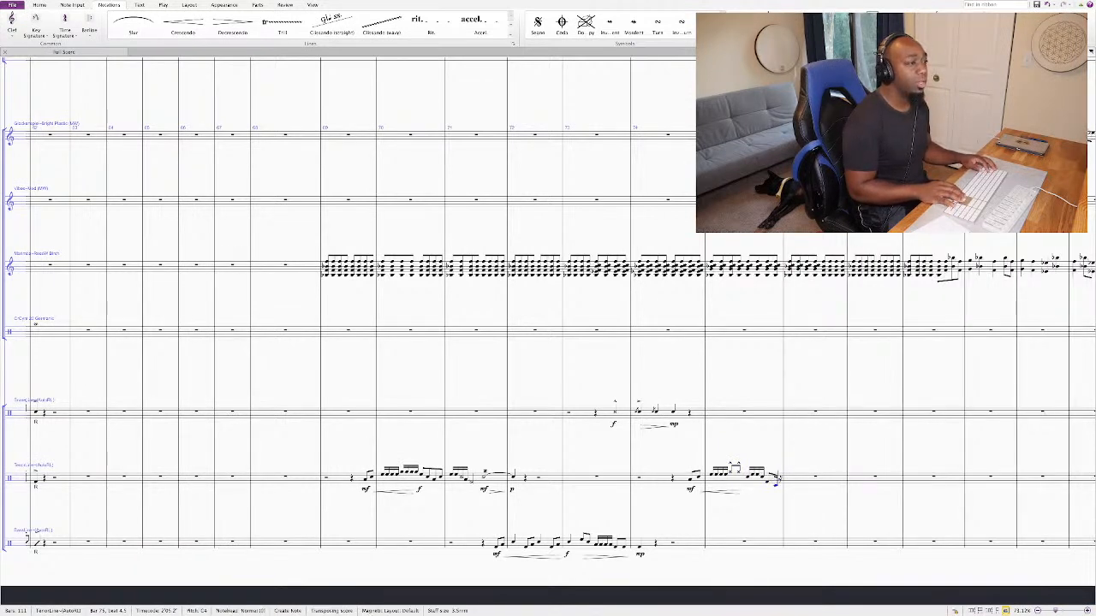
key("Escape")
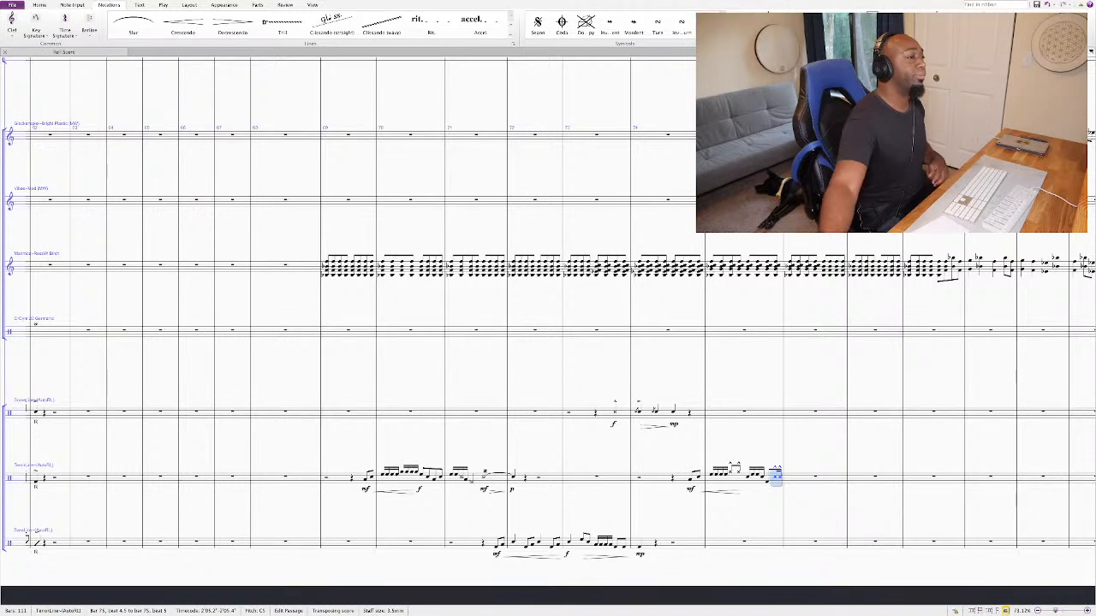
Step: Play the score back from the SnareLine entry on beat 4 of bar 73
key("Left")
key("space")
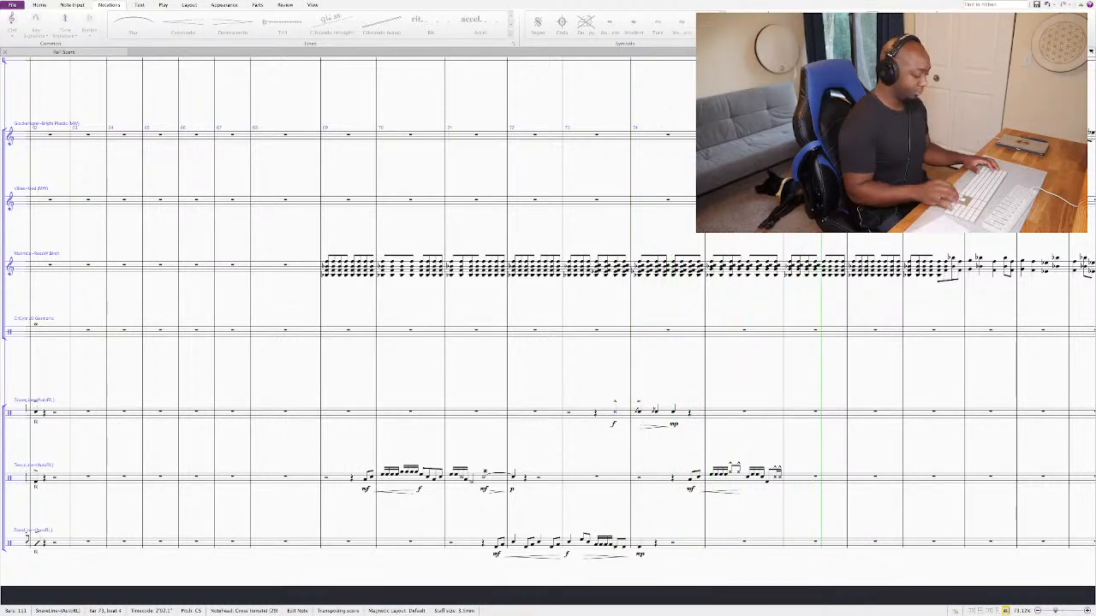
key("space")
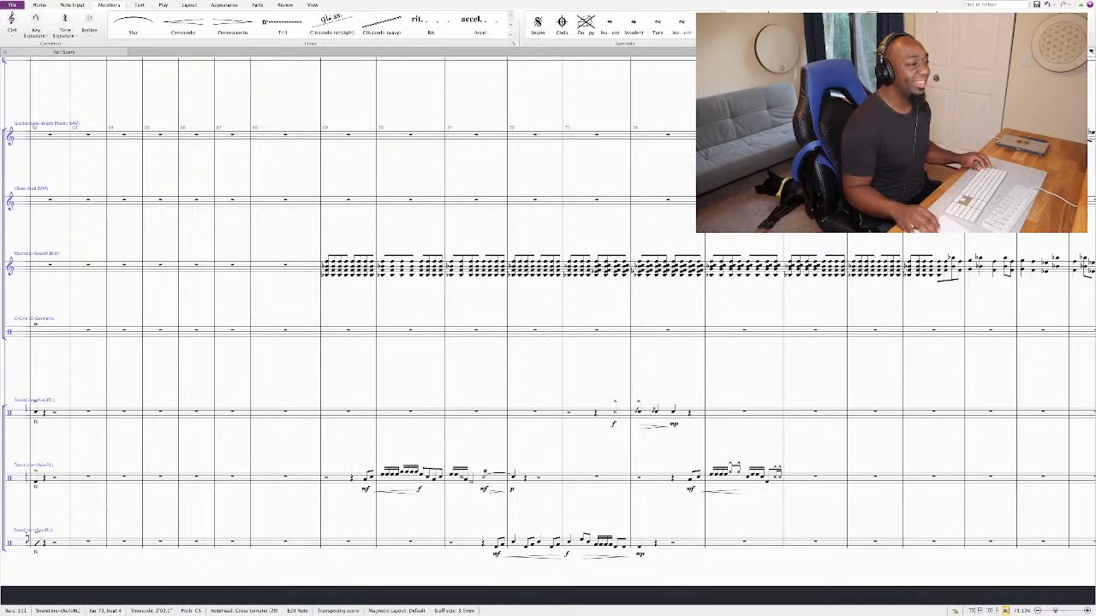
Step: Remove the articulations from the last two sixteenths of TenorLine bar 75 and play back from the bar 74 pickup
left_click(775, 475)
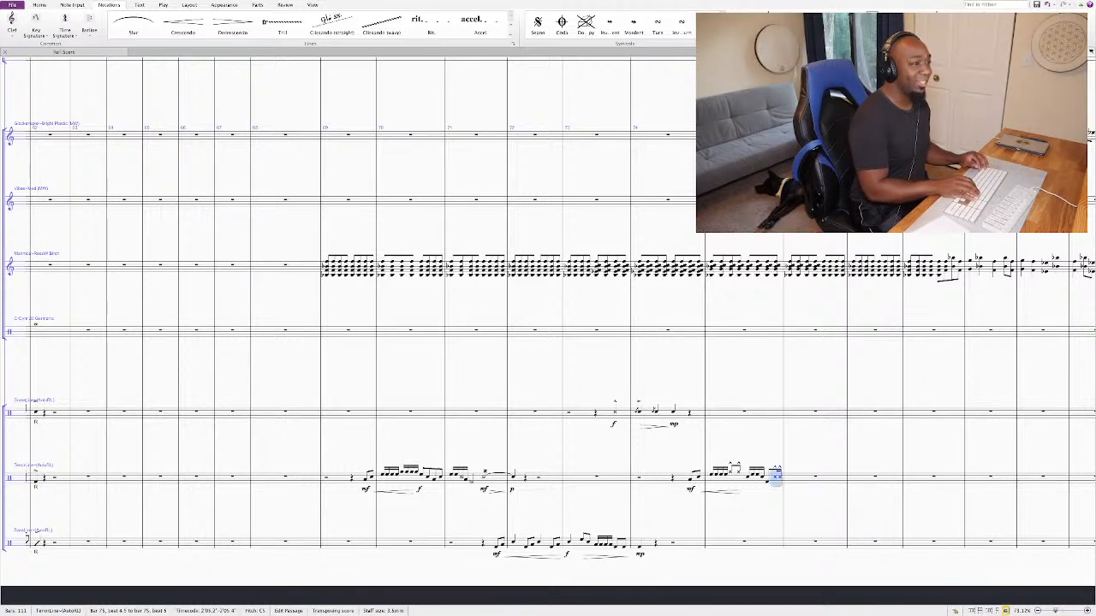
key("minus")
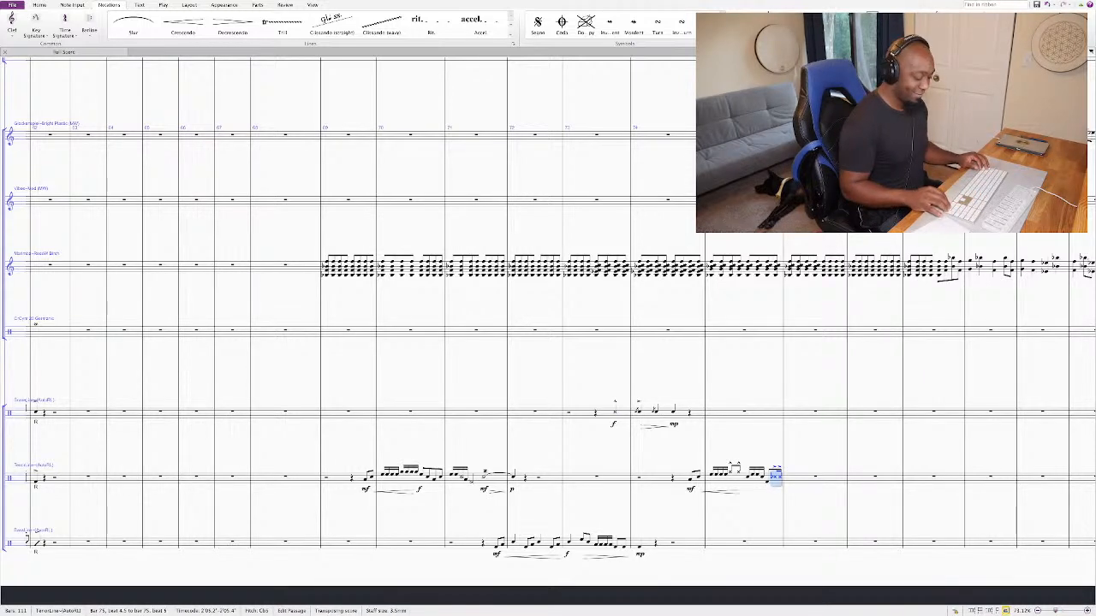
key("minus")
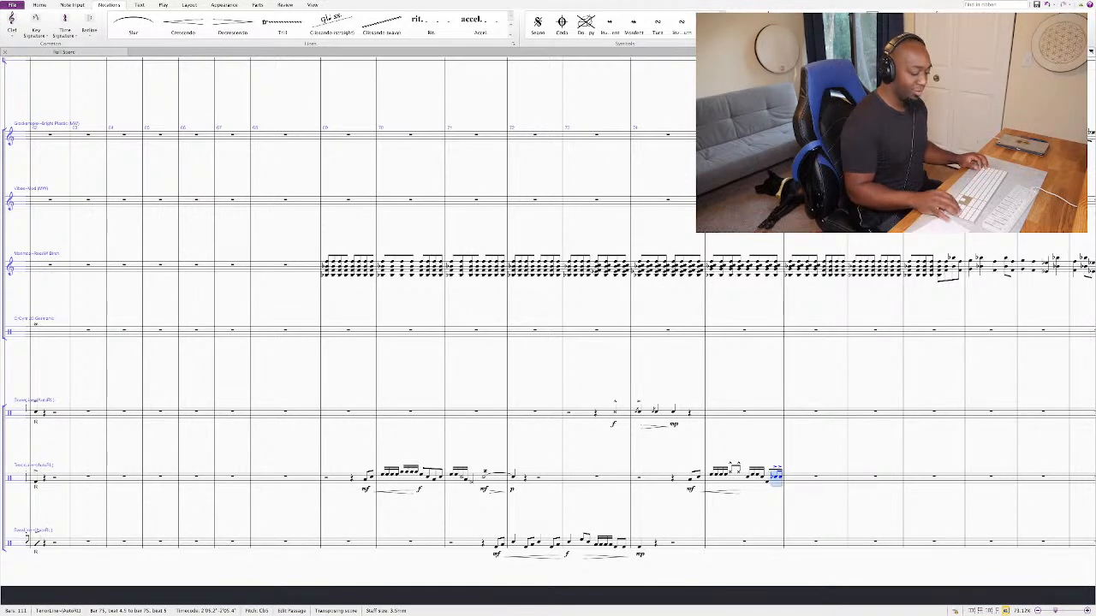
key("minus")
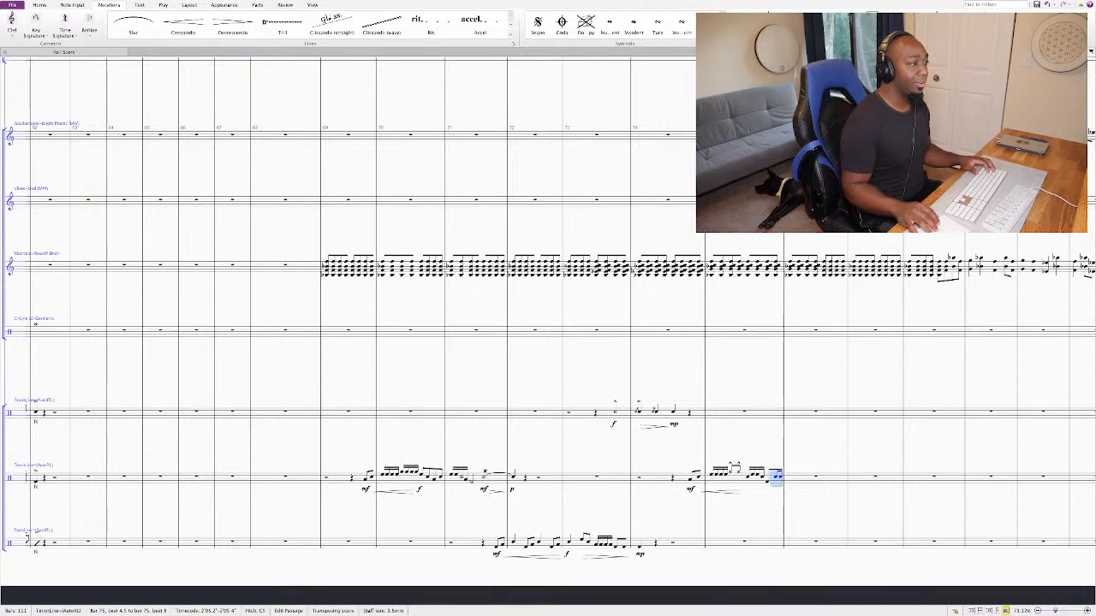
key("Left")
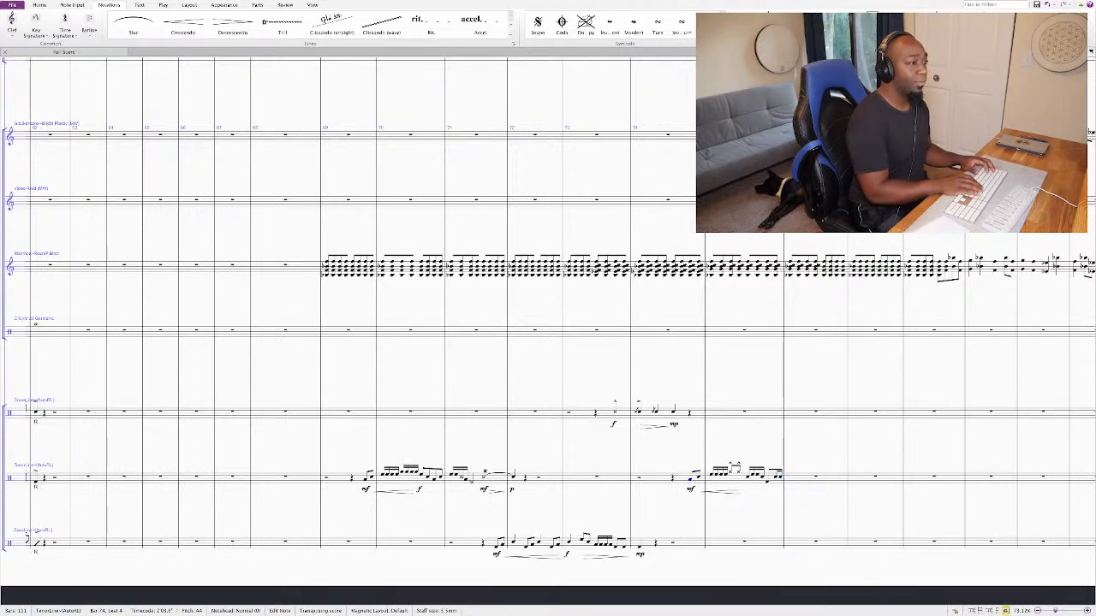
key("space")
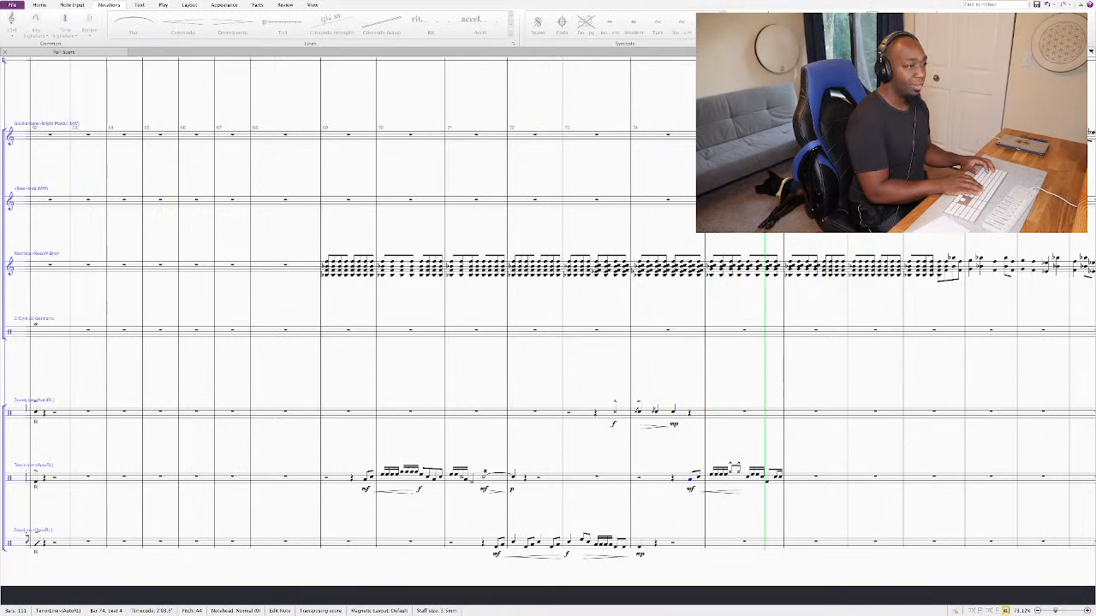
key("space")
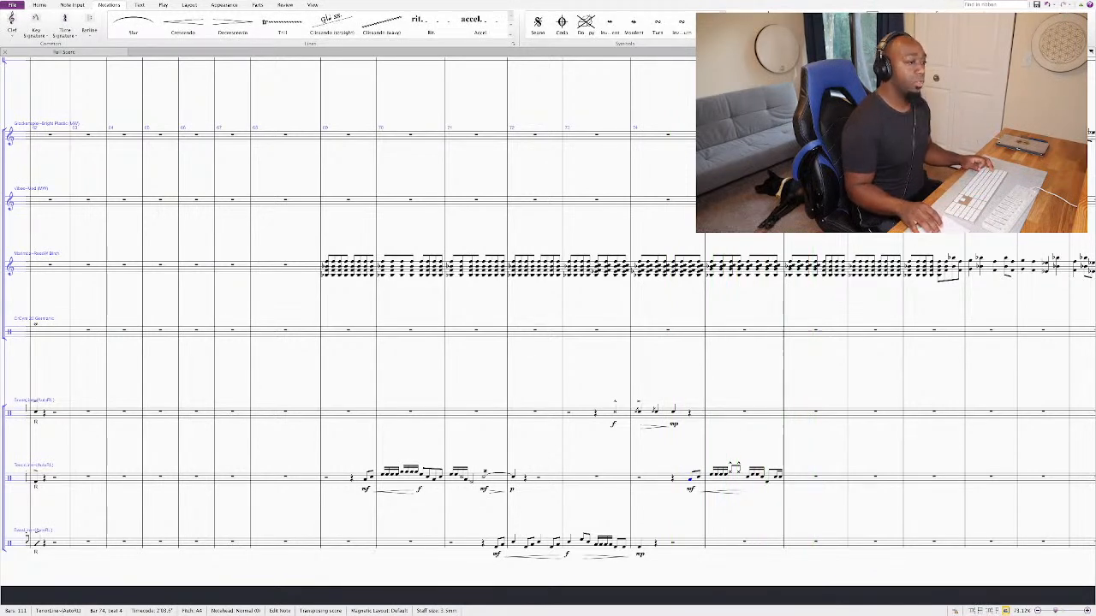
Step: Write a descending figure in TenorLine bar 76, with an eighth and two sixteenths on beats 1 and 2, ending on beat 3
key("ctrl+Right")
key("ctrl+Right")
key("n")
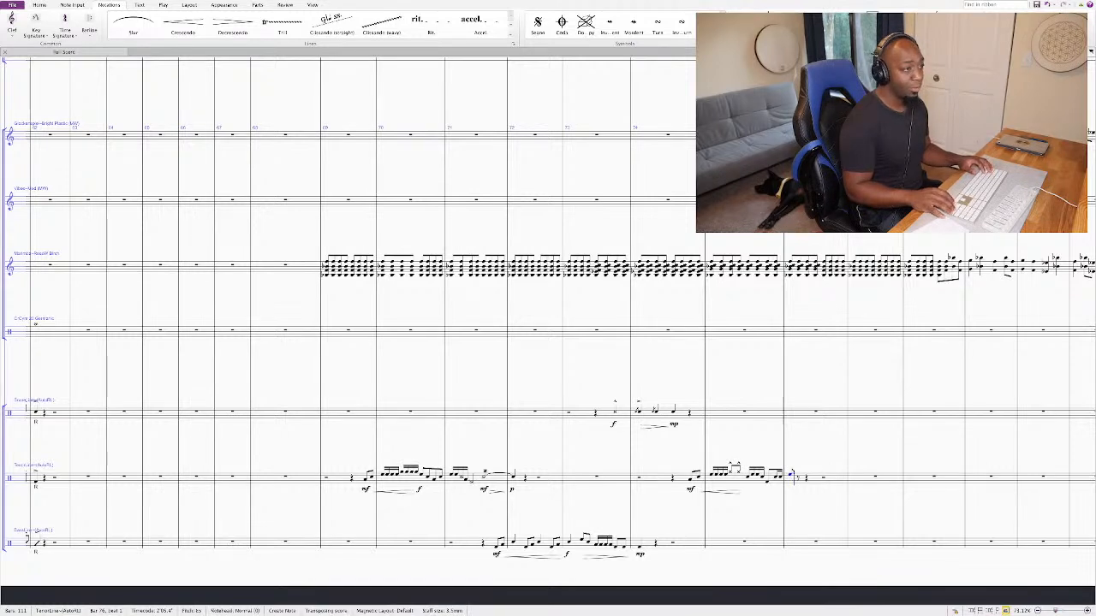
key("c")
key("a")
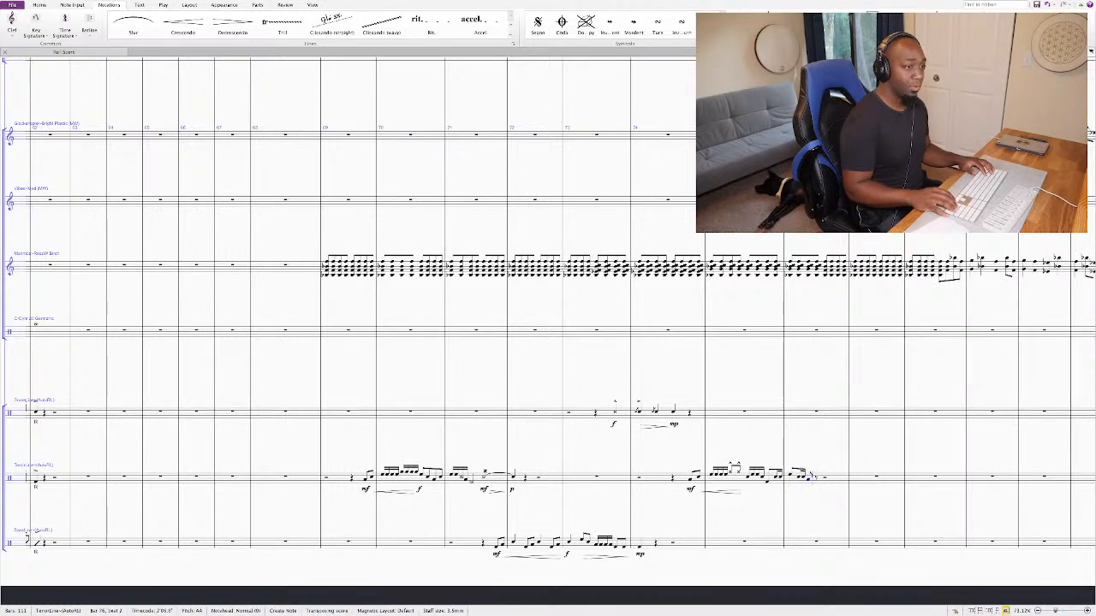
key("f")
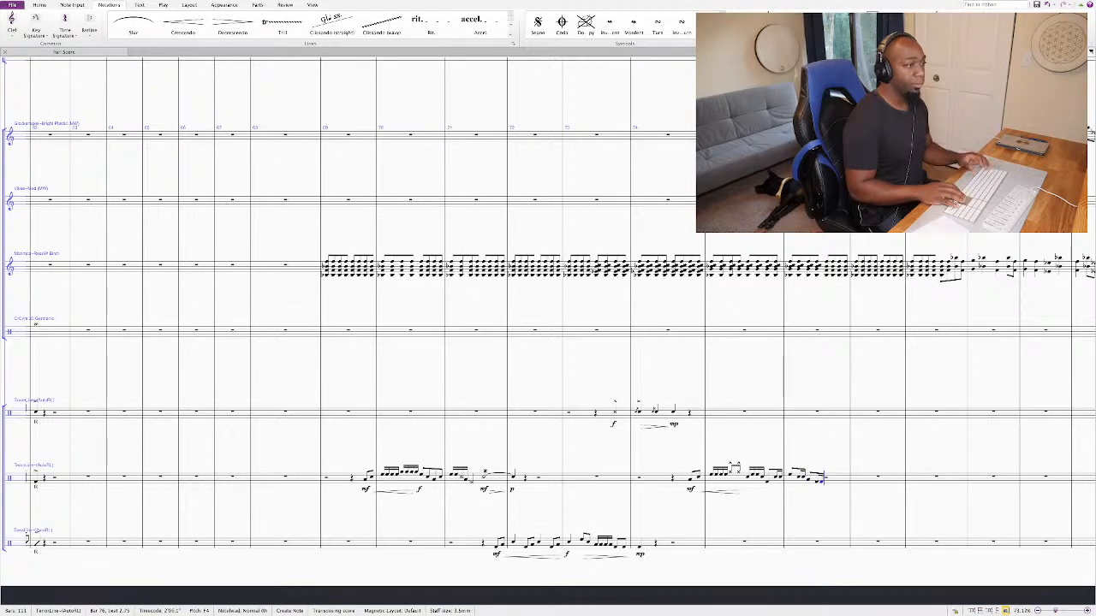
key("f")
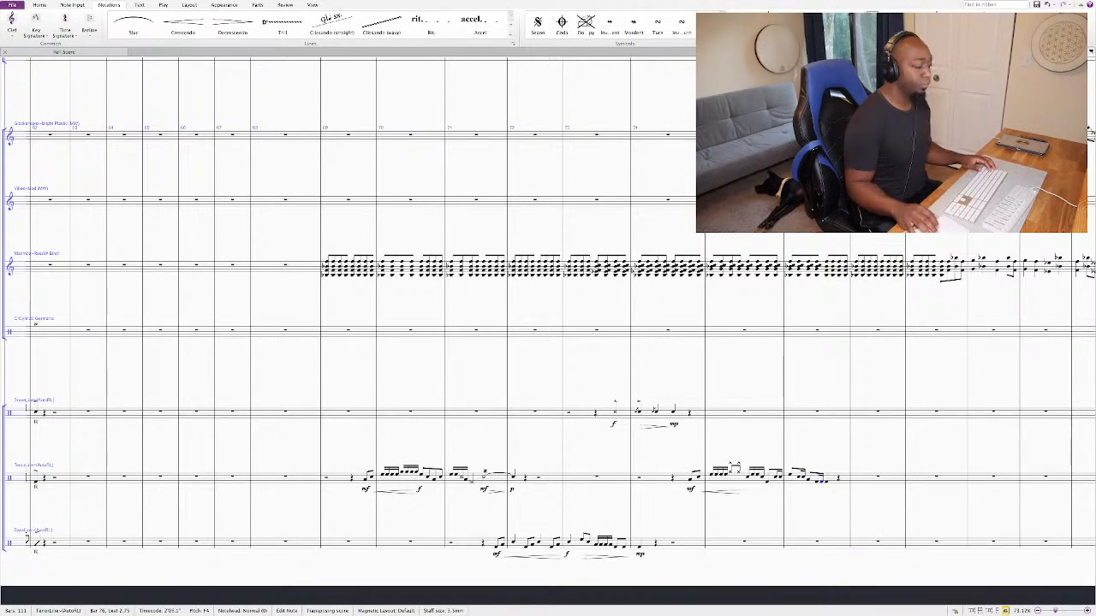
key("e")
key("Escape")
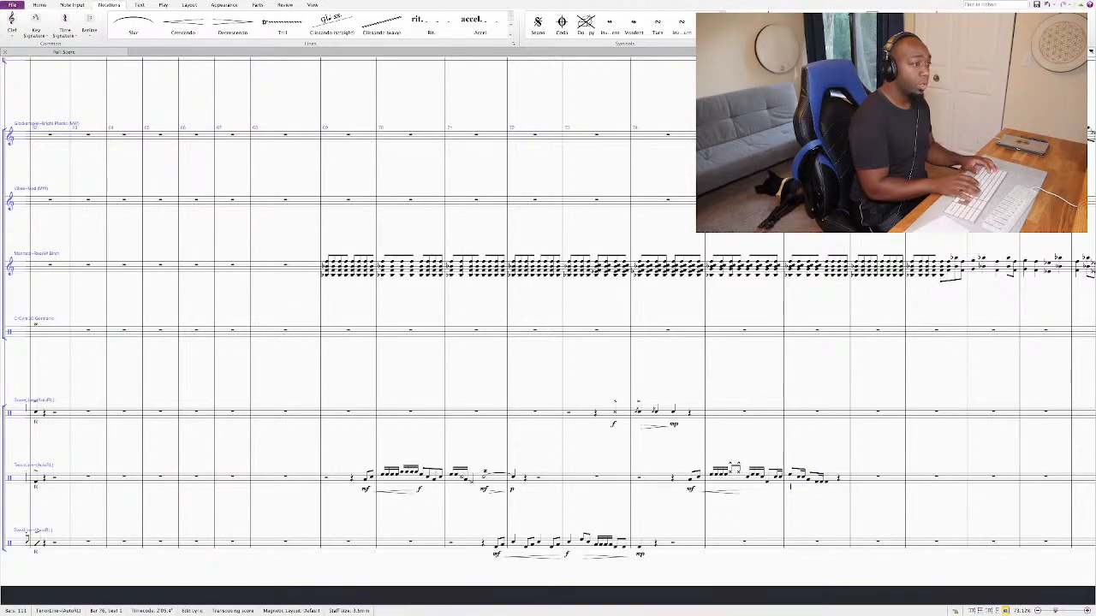
Step: Add the sticking R L L R R L R beneath the notes of TenorLine bar 76
key("Right")
key("Right")
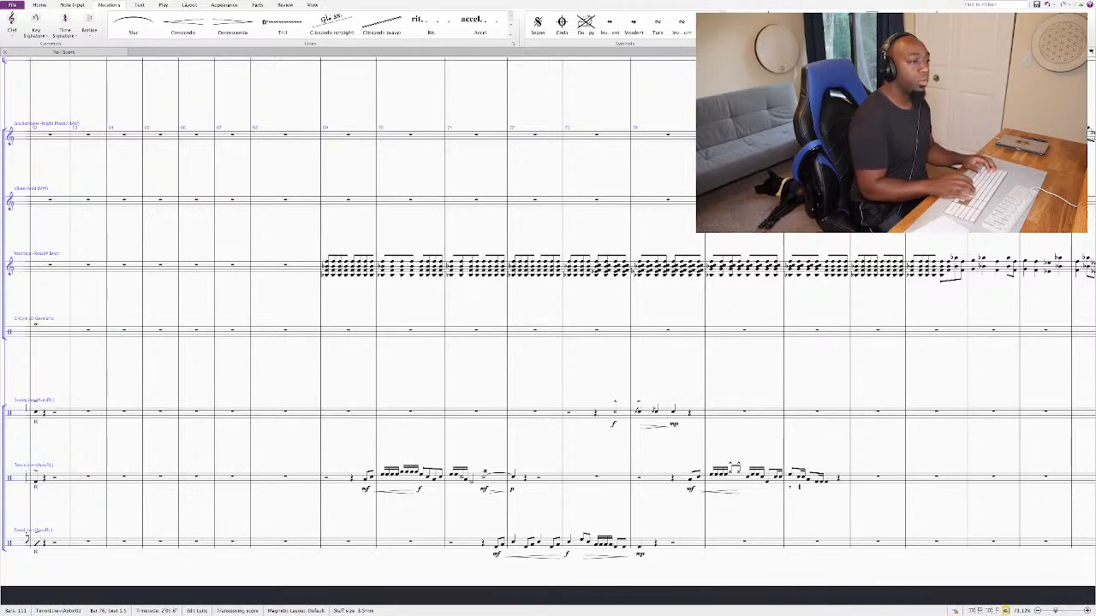
key("Left")
key("Left")
key("Left")
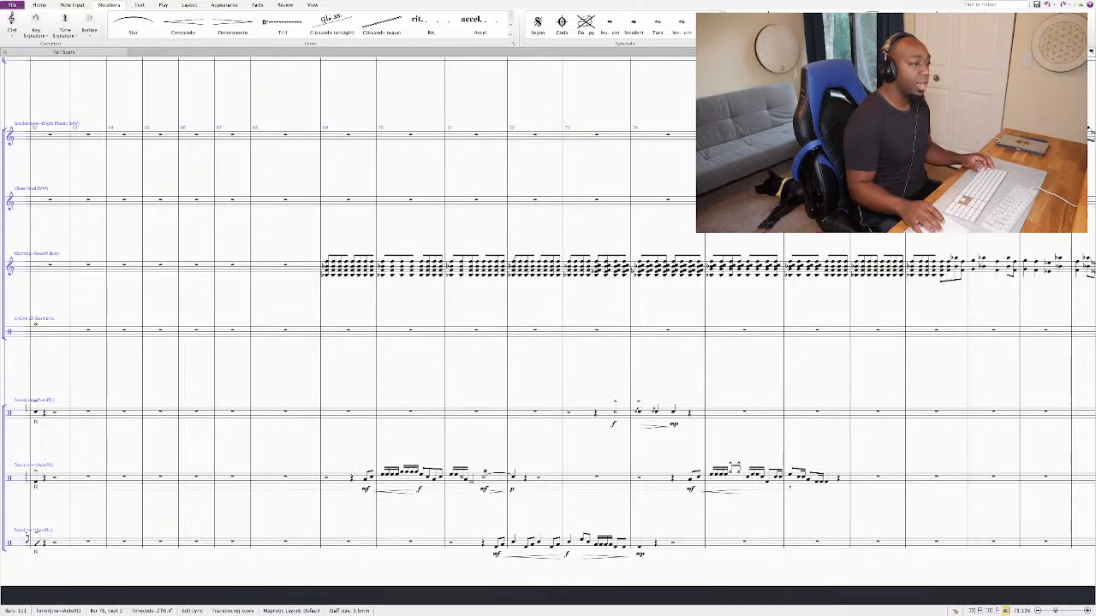
key("Escape")
key("Right")
key("Right")
key("Right")
key("Right")
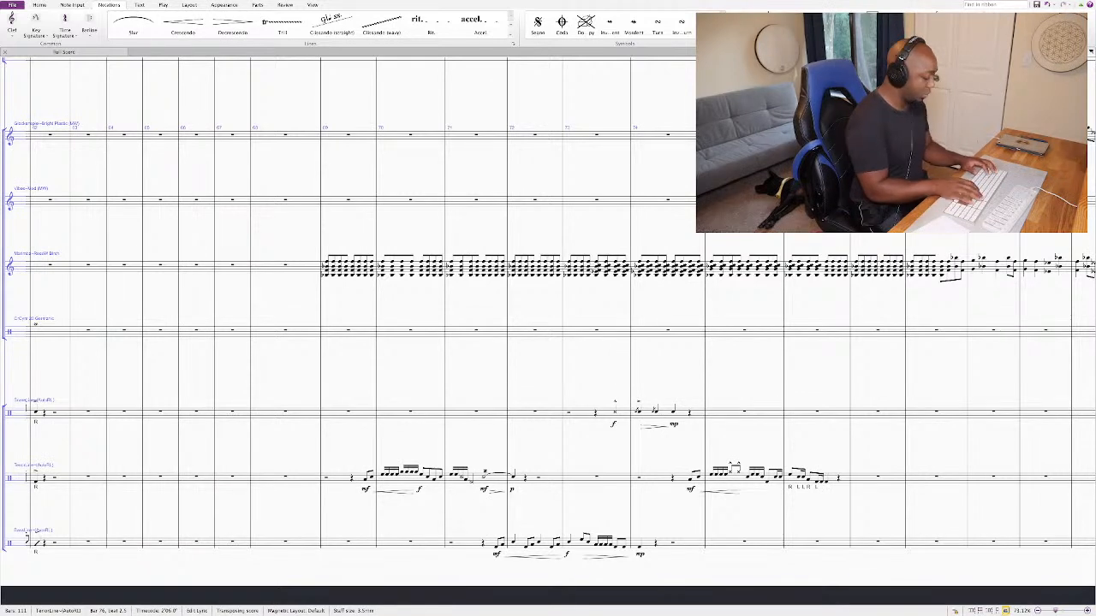
type("L R")
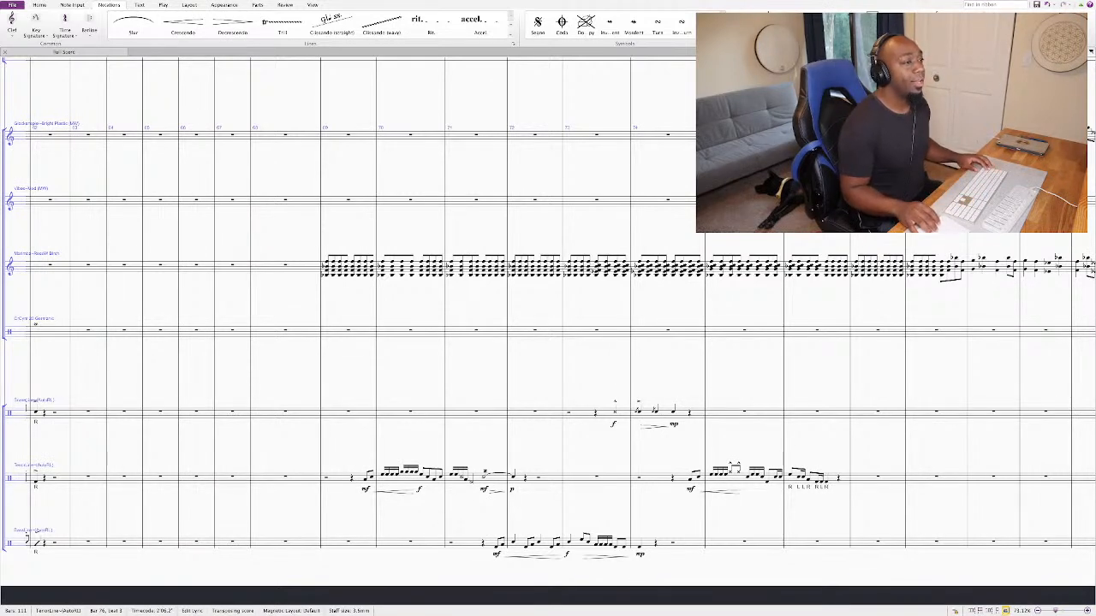
key("Escape")
key("Escape")
Step: Add a hairpin beneath the TenorLine bar 76 figure and mark its beat 3 note mp
left_click(790, 475)
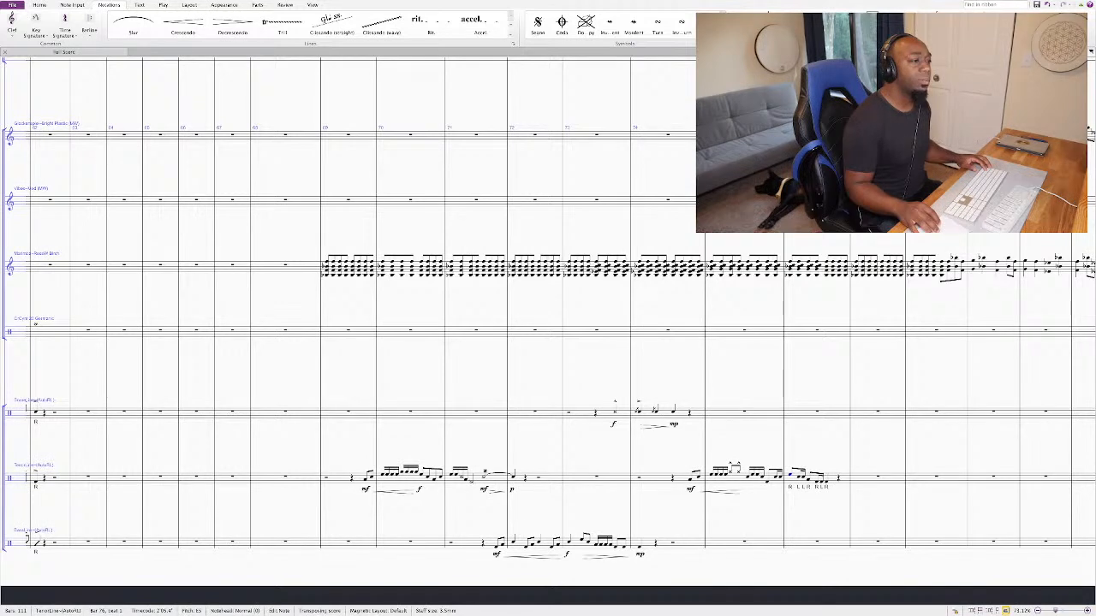
left_click(808, 486)
key("Return")
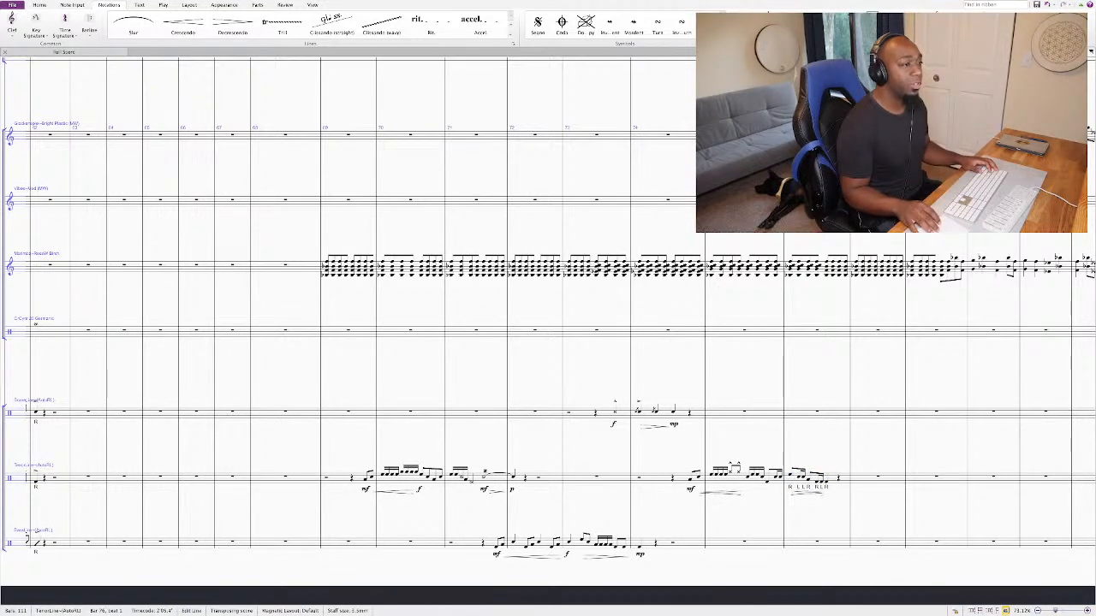
key("Escape")
key("ctrl+e")
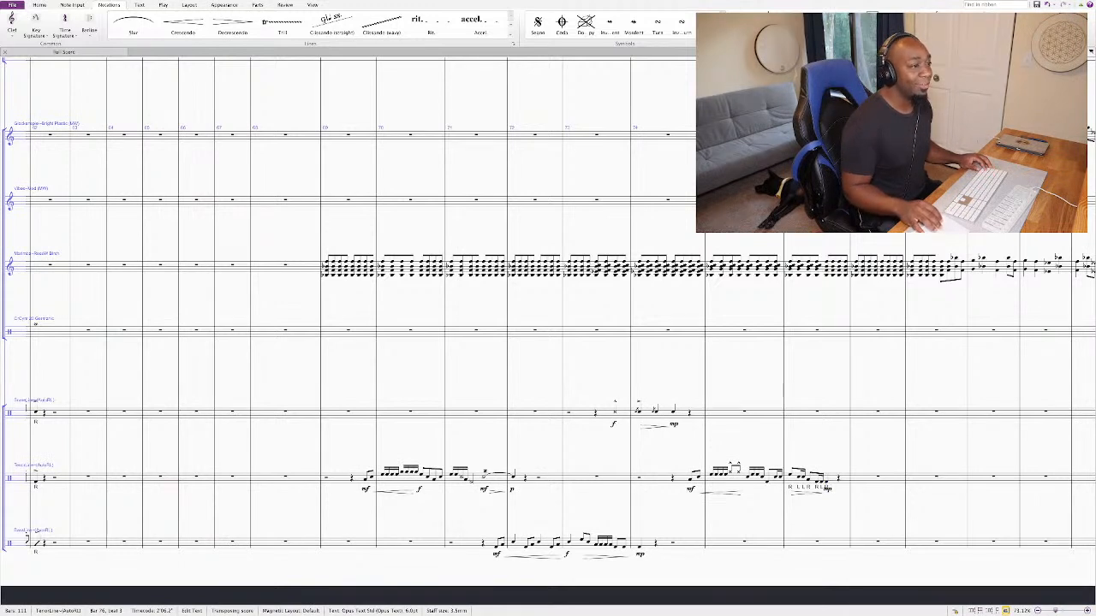
key("Return")
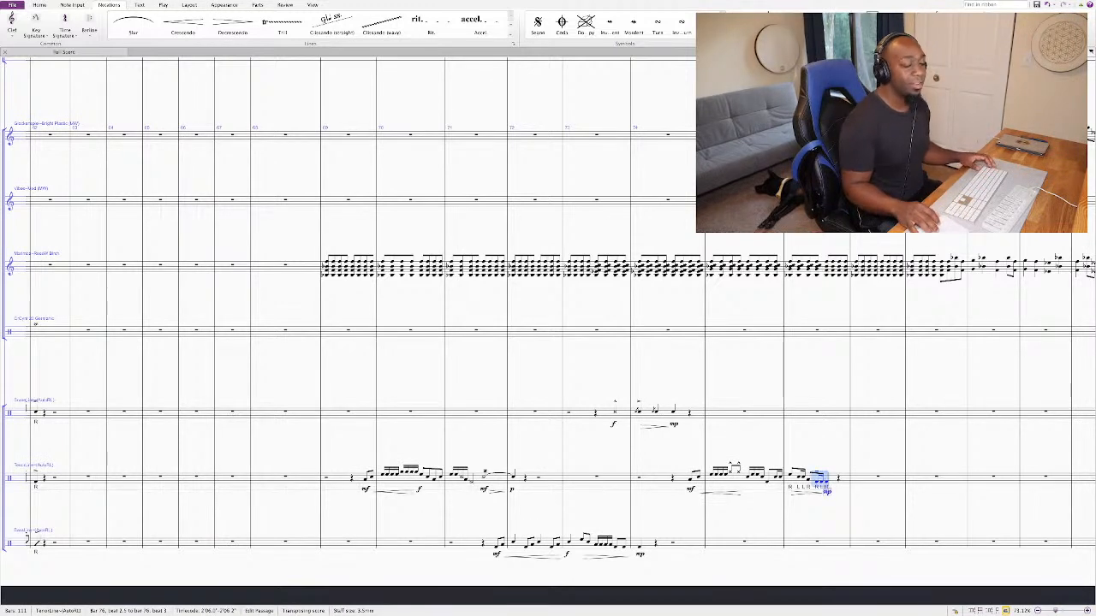
key("Escape")
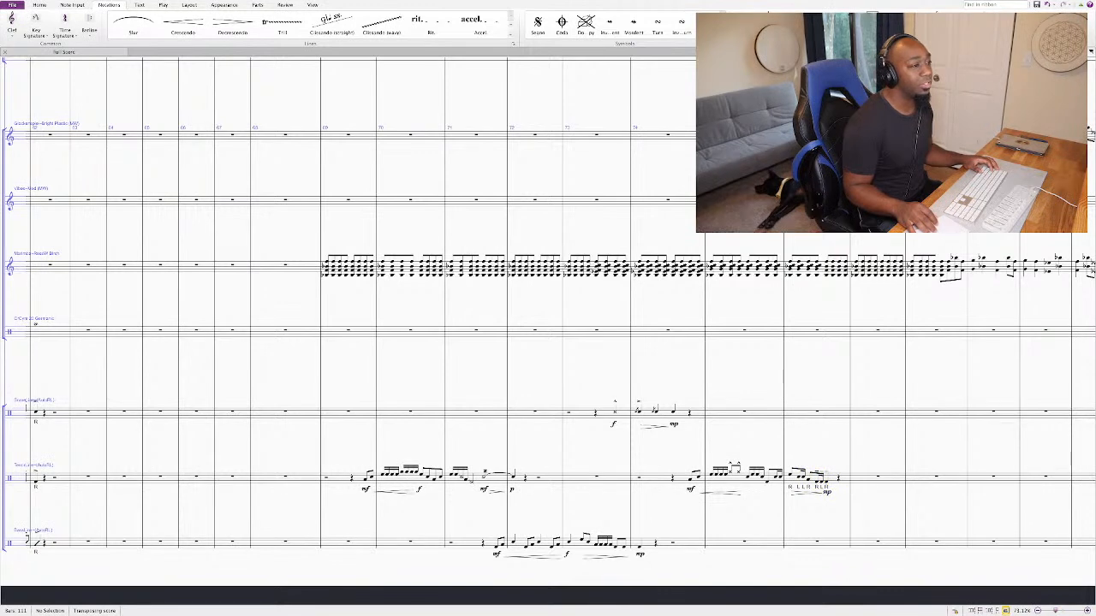
Step: Mark beat 3 of TenorLine bar 75 f and add the sticking R R L L beneath its four sixteenths
left_click(745, 489)
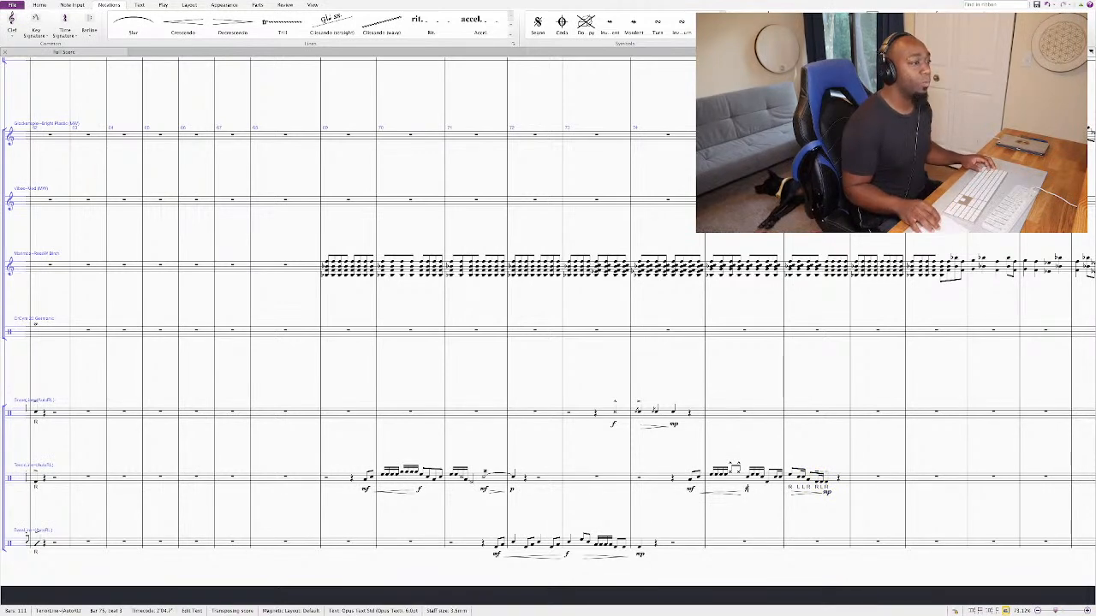
left_click(747, 477)
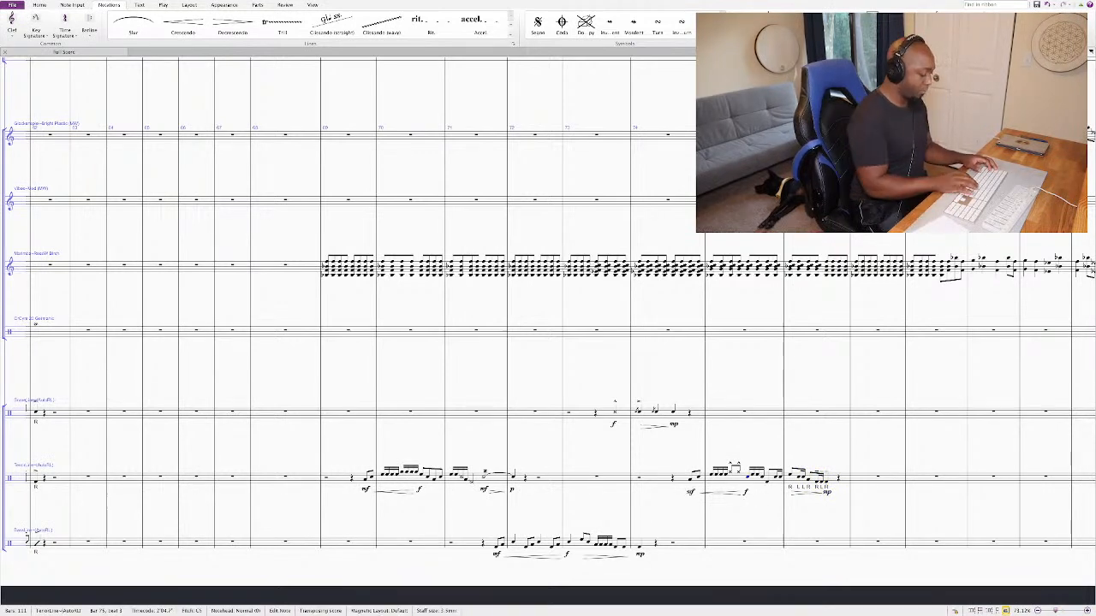
left_click(745, 490)
type("R R L L")
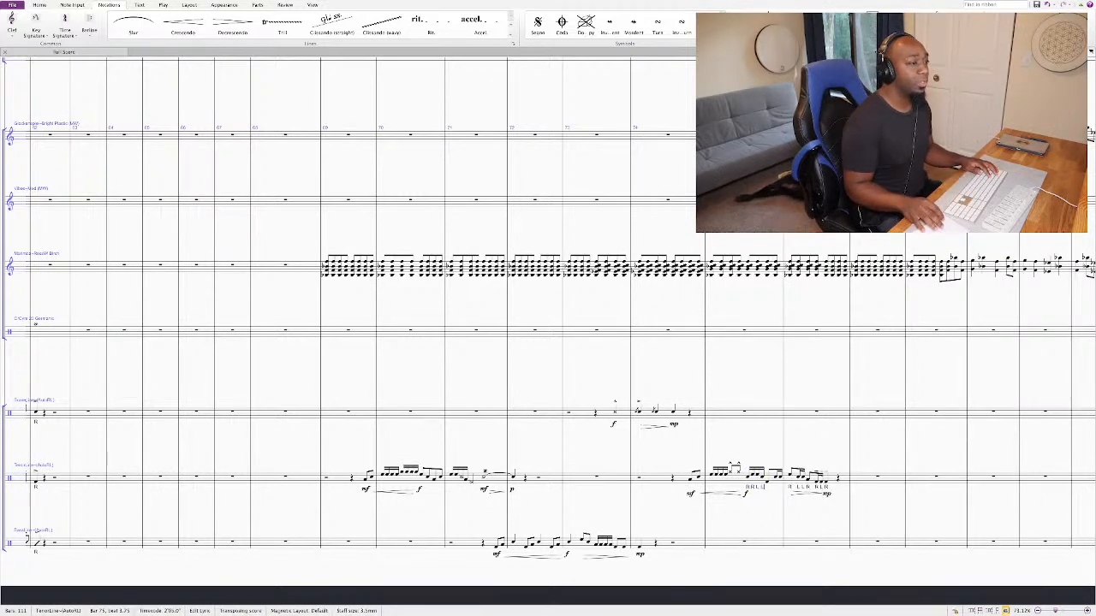
key("Escape")
Step: Give the low beat 4 note of TenorLine bar 75 the R Crossover notehead and the sticking R
key("Right")
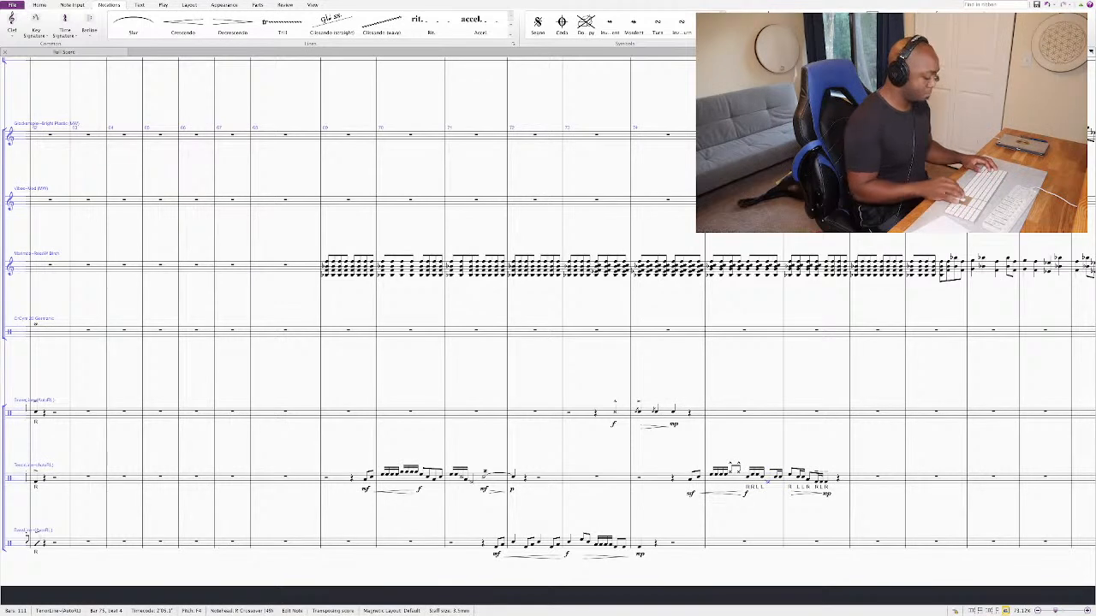
key("Escape")
key("Escape")
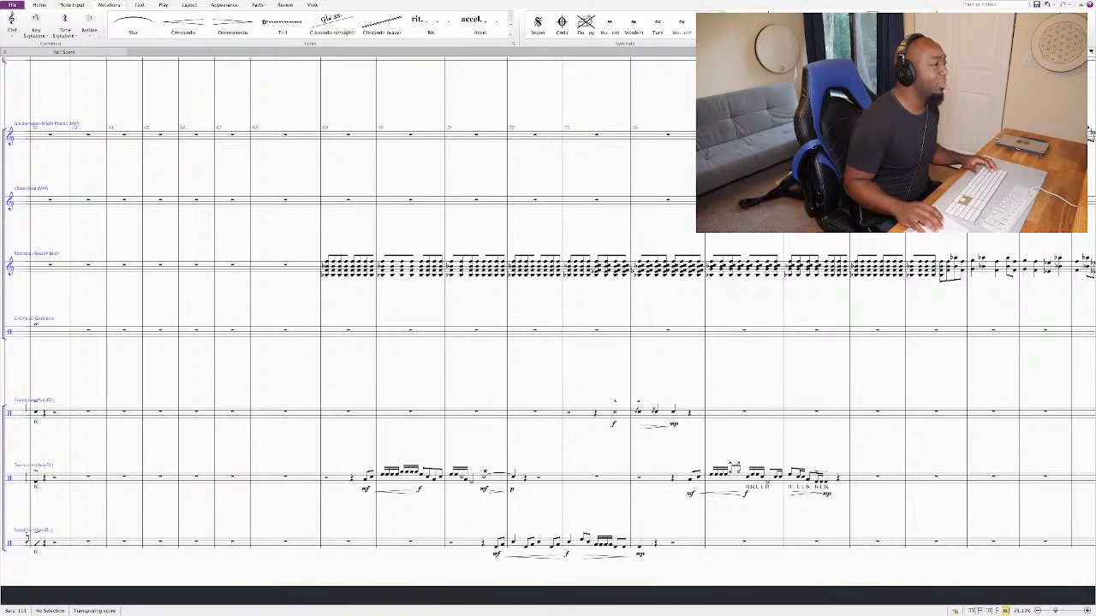
Step: Play the battery passage back from the TenorLine pickup on beat 4 of bar 69
left_click(367, 480)
key("space")
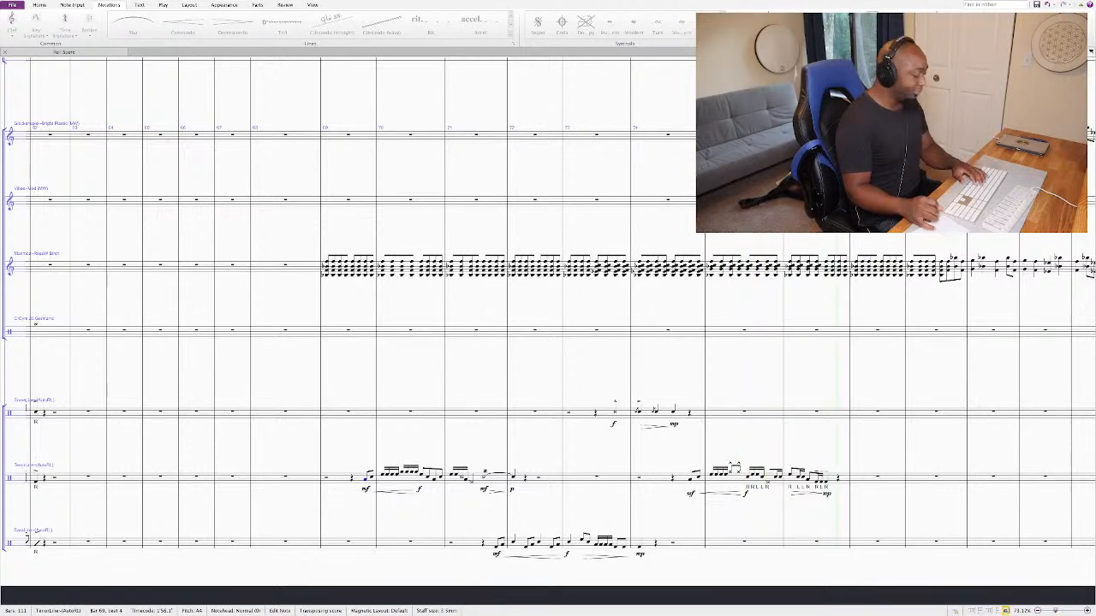
key("space")
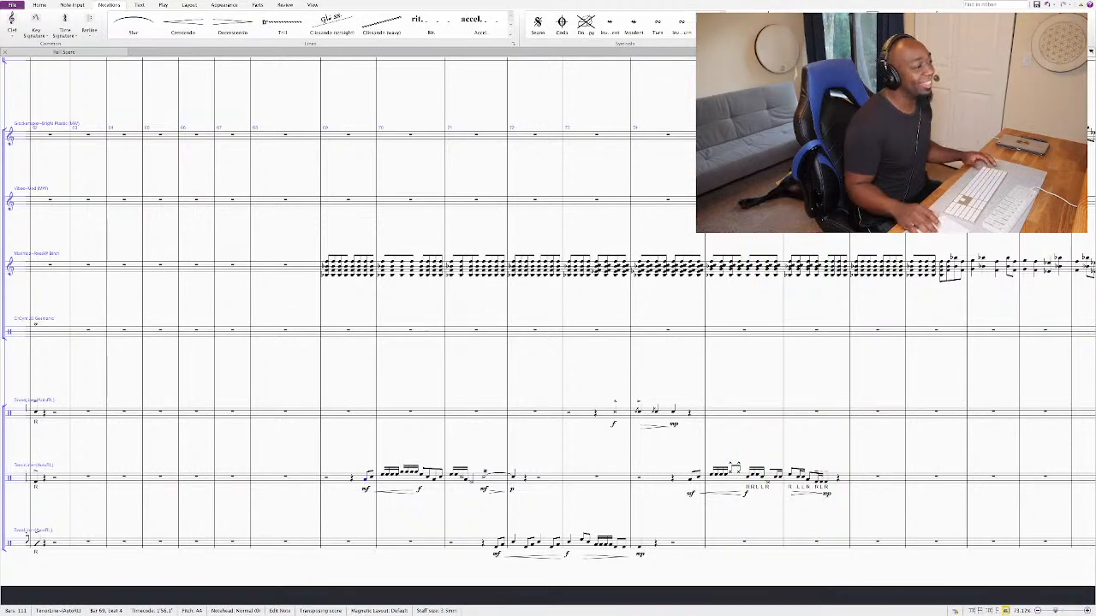
Step: Copy the BassLine pickup from bar 71 to bar 76 and play the transition from the end of the TenorLine figure
left_click(466, 546)
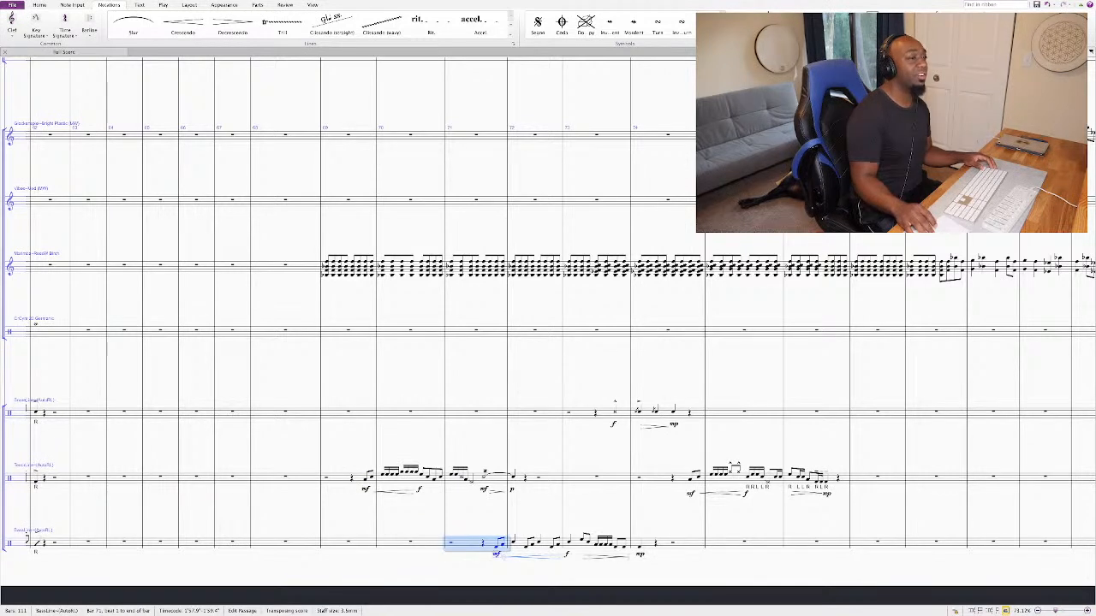
left_click(808, 546, "alt")
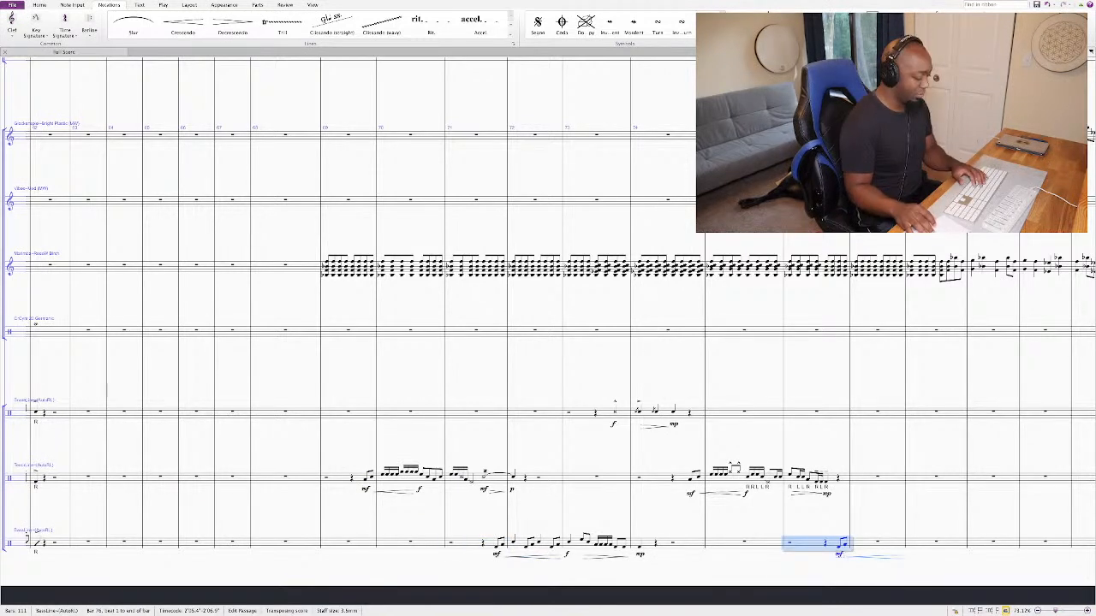
left_click(825, 481)
key("space")
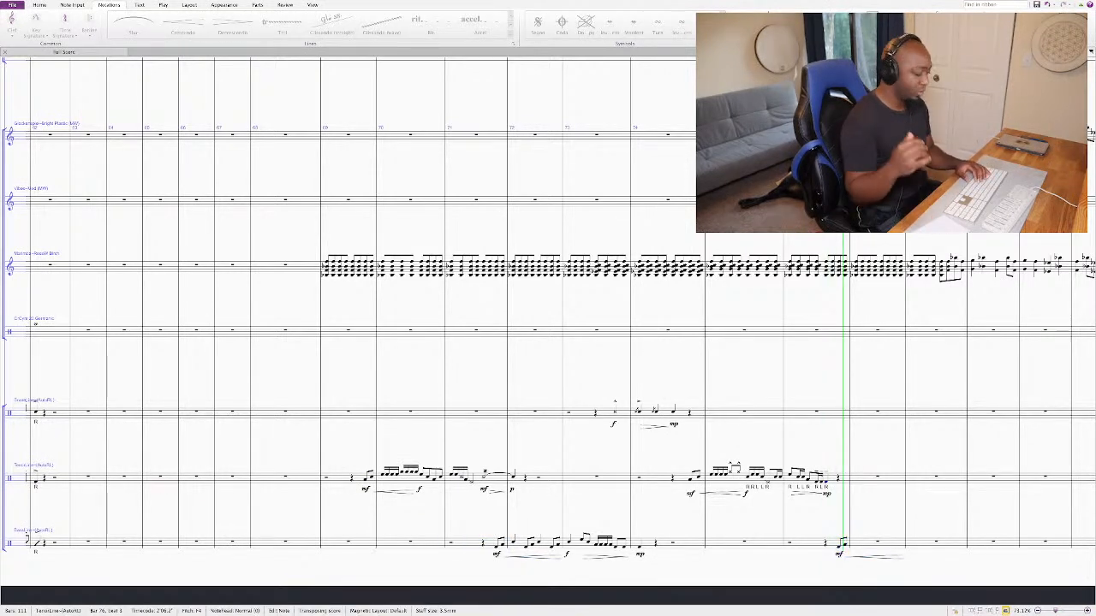
key("space")
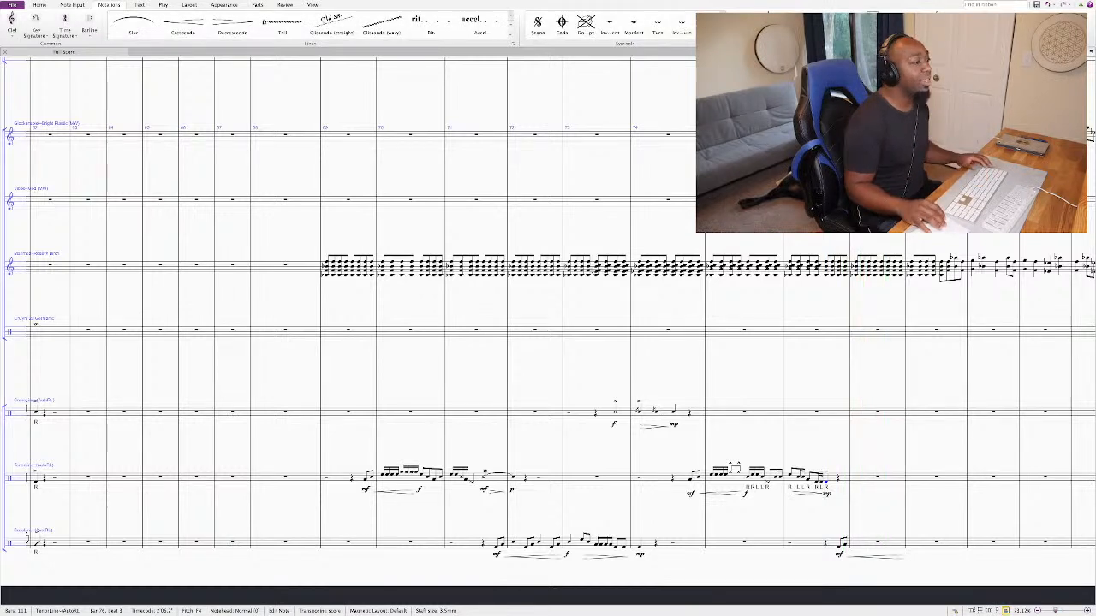
Step: Copy the BassLine phrase of bars 71 to 74 into the BassLine starting at bar 76
left_click(466, 545)
left_click(688, 544, "shift")
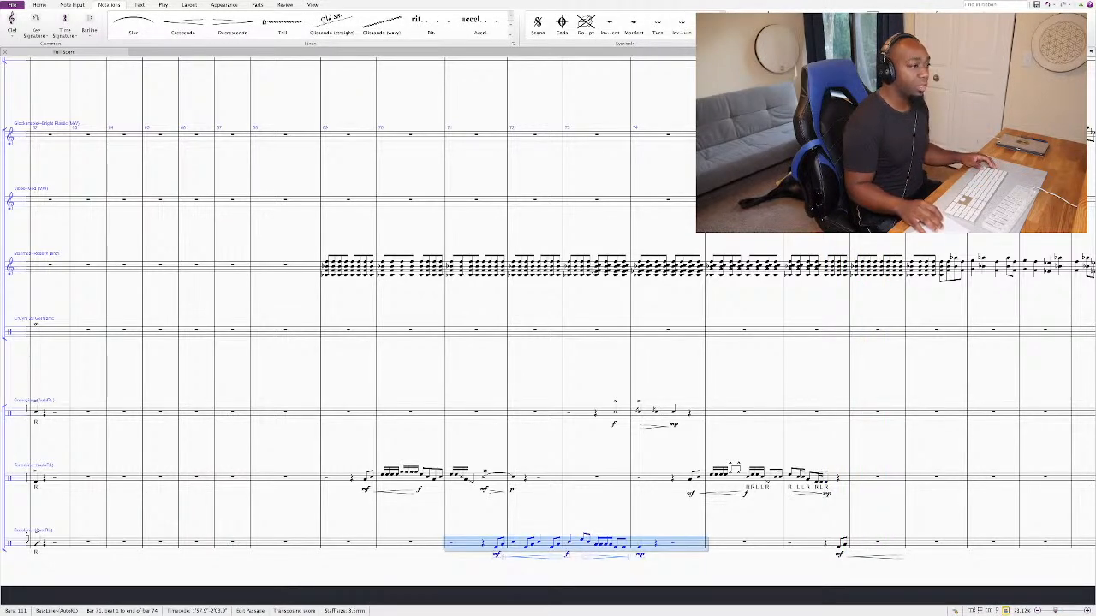
left_click(810, 545, "alt")
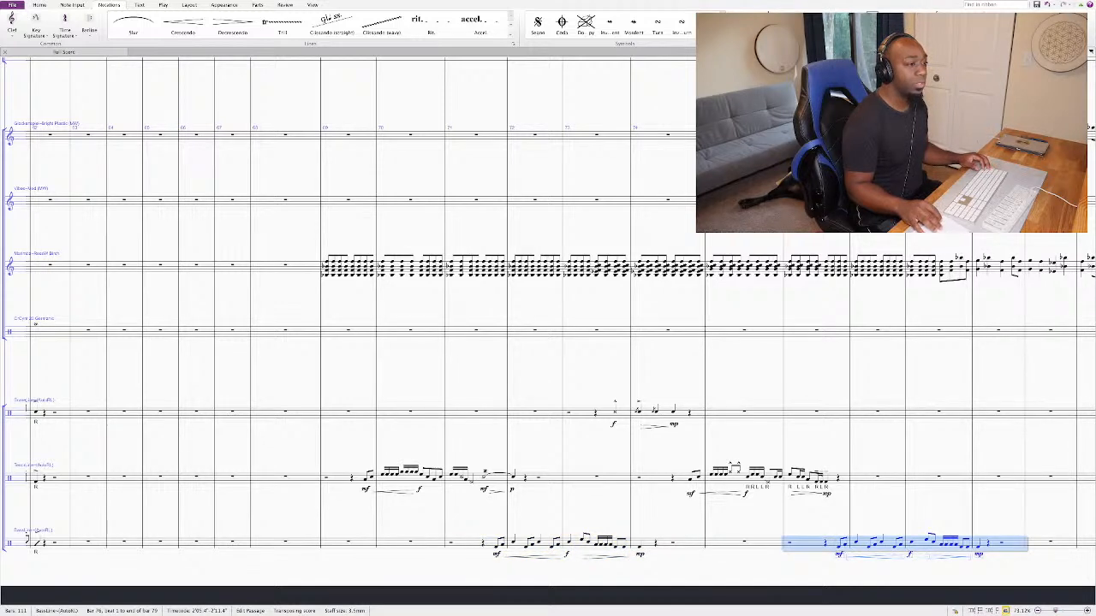
Step: Replace beat 1 of BassLine bar 77 with four sixteenth notes on C5
key("super+Right")
key("KP_2")
key("n")
key("c")
key("c")
key("c")
key("Escape")
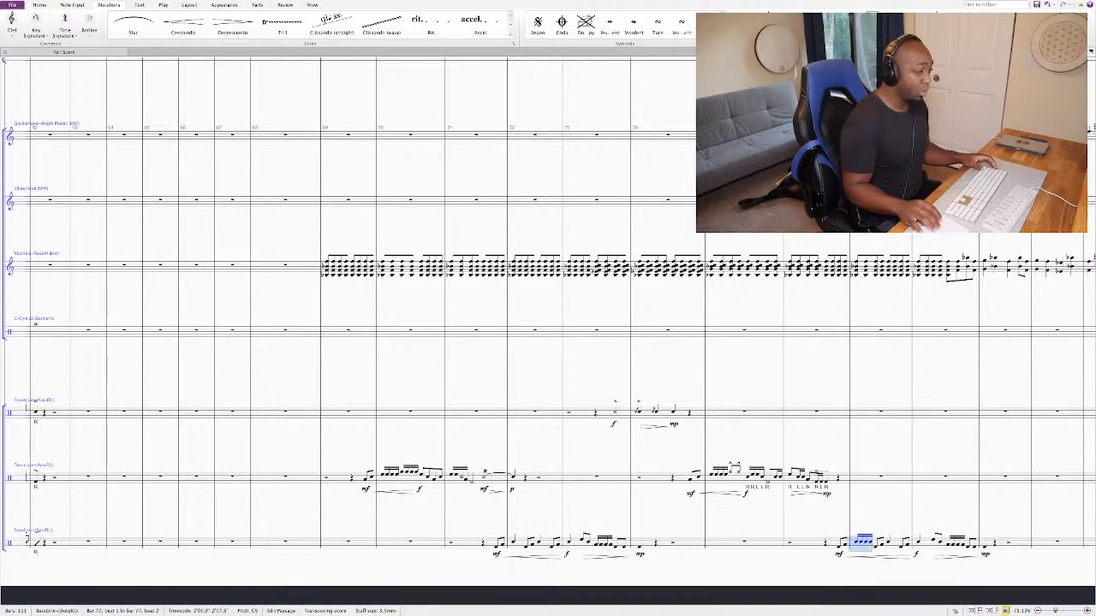
Step: Repeat the four BassLine sixteenths on beat 3 of bar 77 and beat 1 of bar 78
key("r")
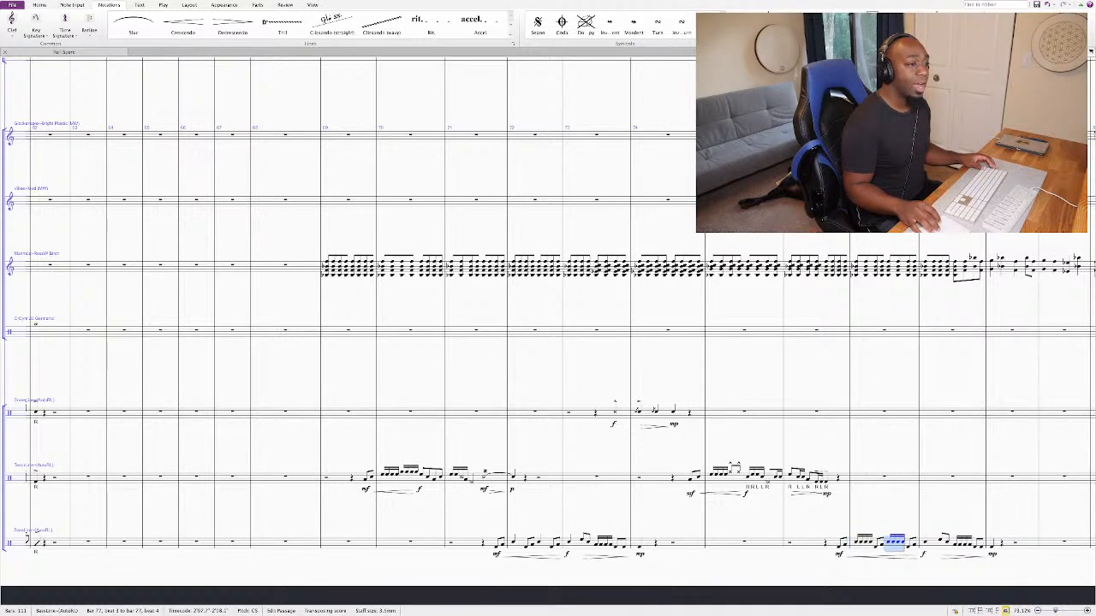
key("r")
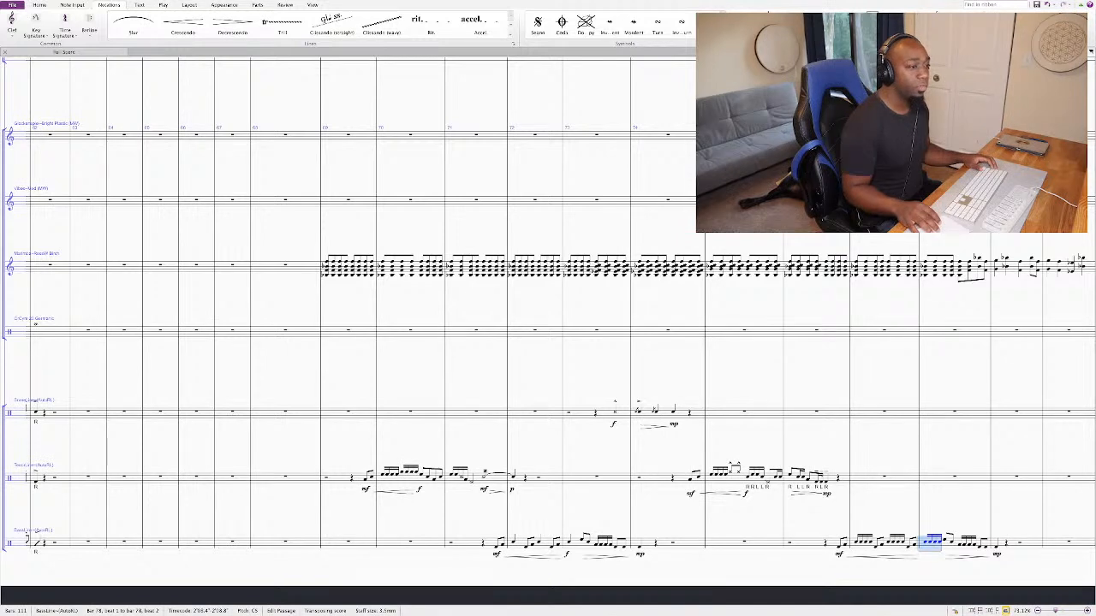
key("Escape")
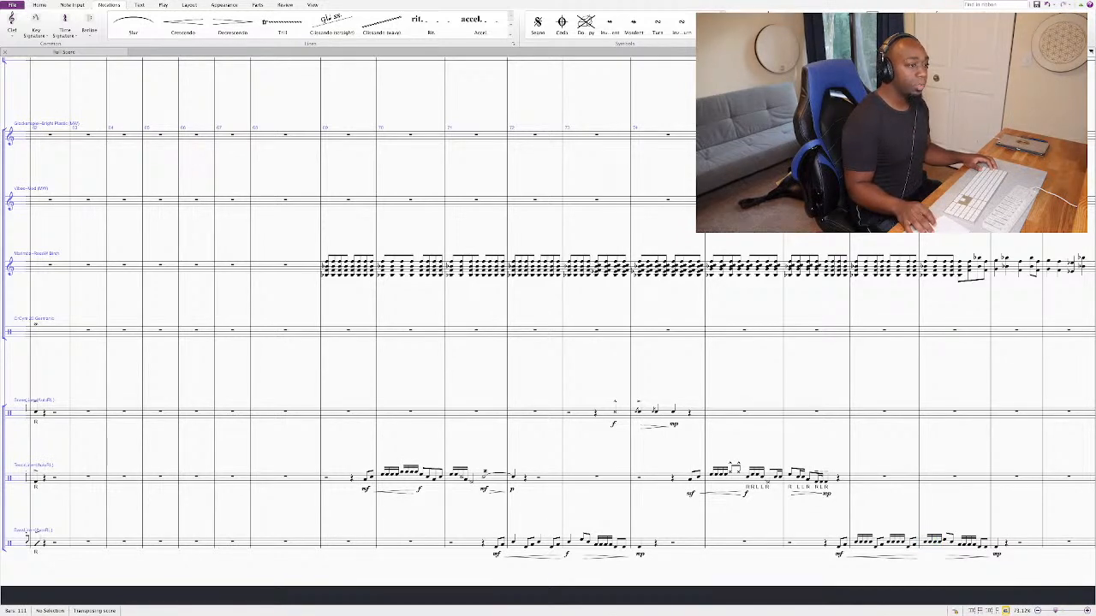
Step: Play the BassLine phrase back from its pickup on beat 4 of bar 76
left_click(926, 541)
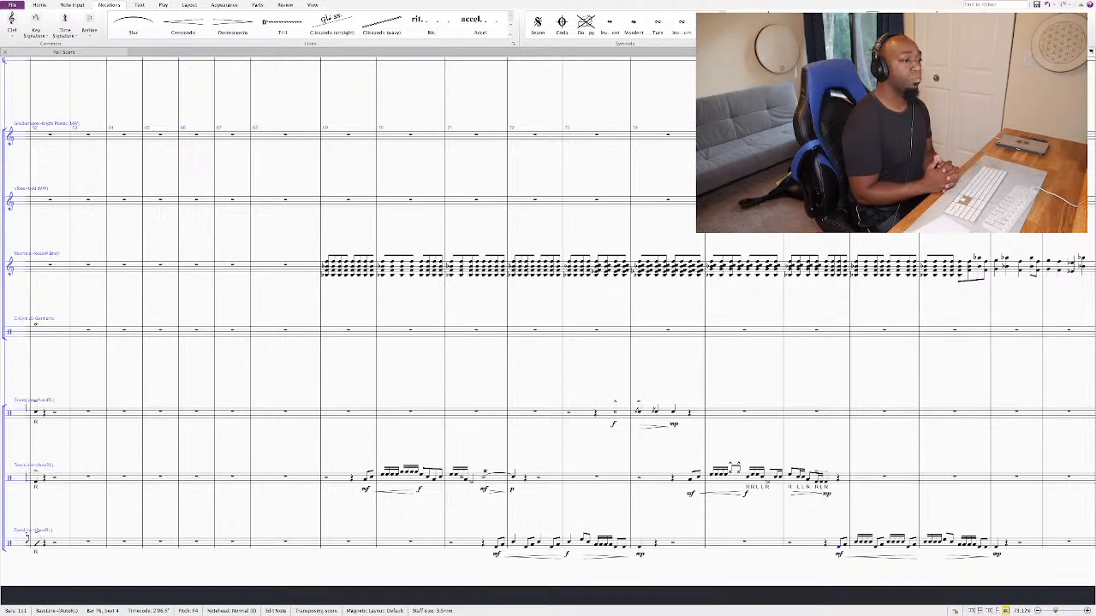
key("space")
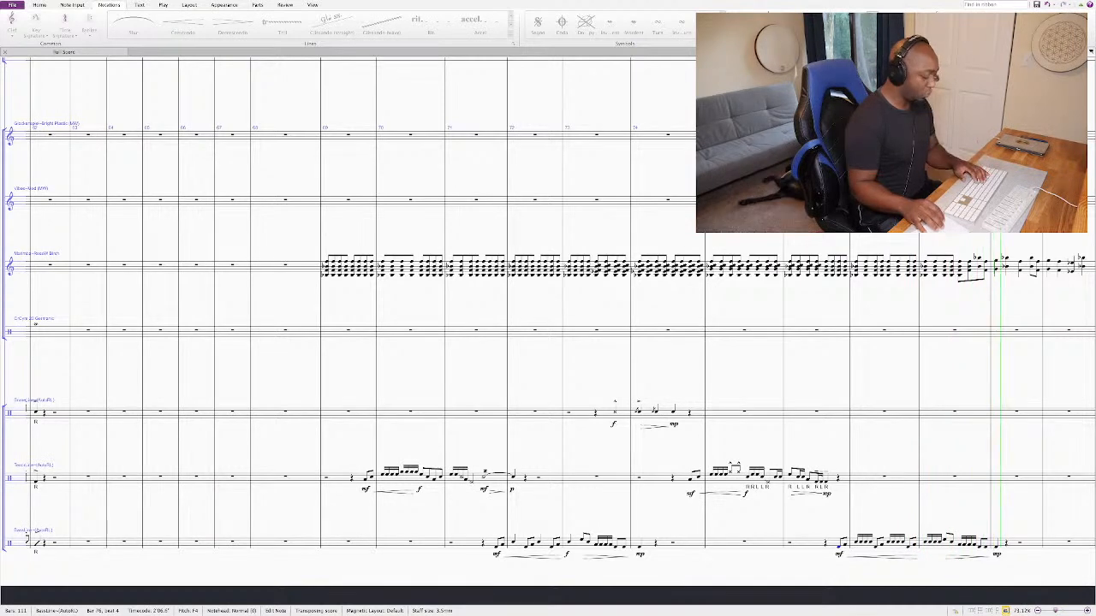
key("space")
key("Escape")
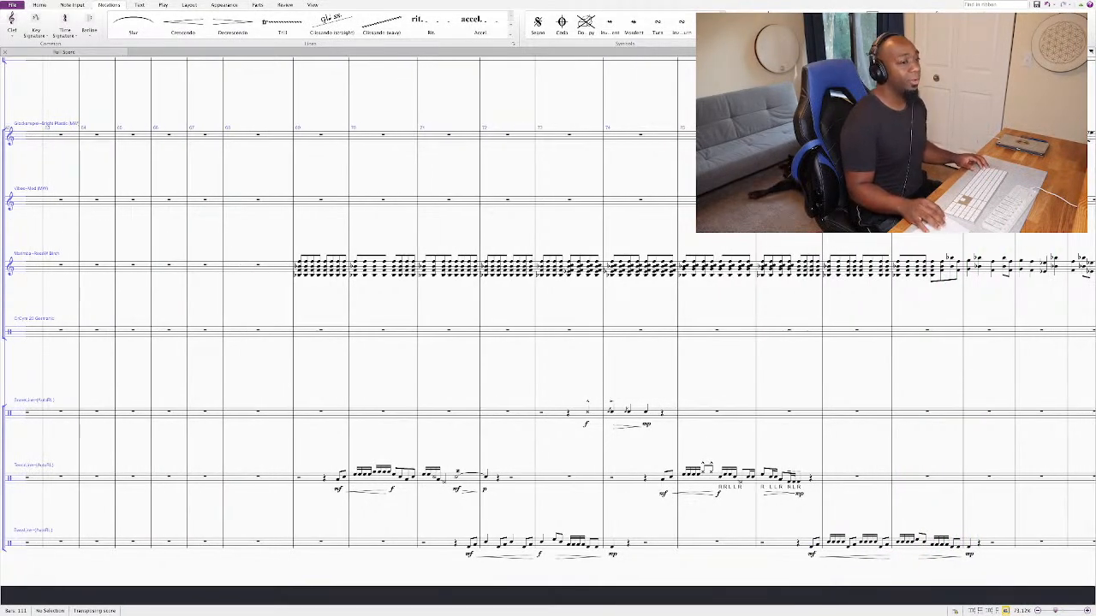
Step: Rewrite BassLine bar 78 as four eighths and a low beat 3 note, with rests on beat 4 and bar 79's downbeat
left_click(897, 542)
key("3")
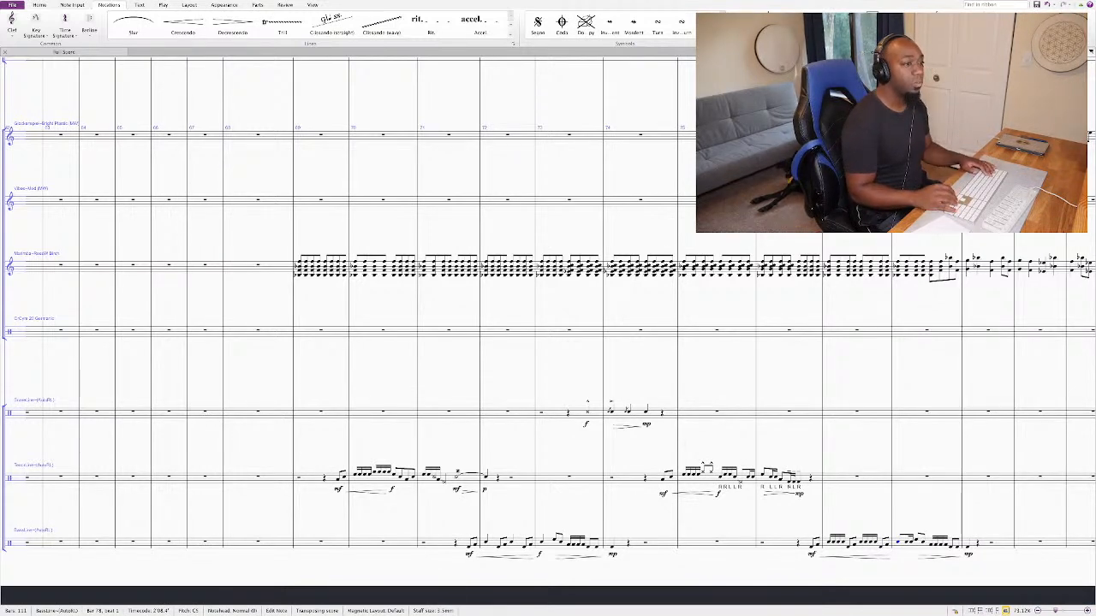
key("e")
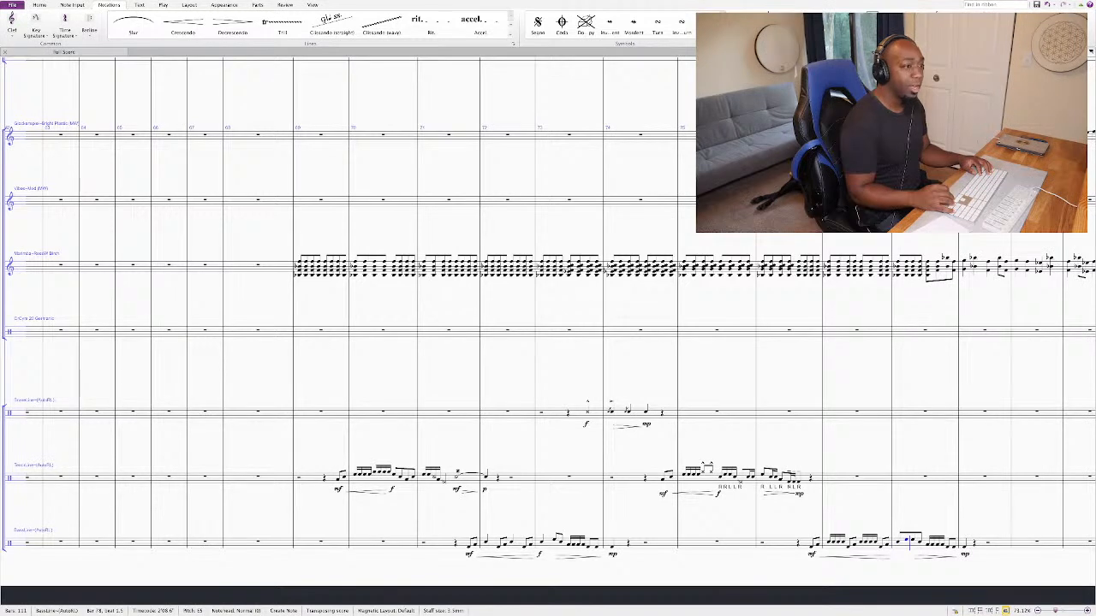
key("Right")
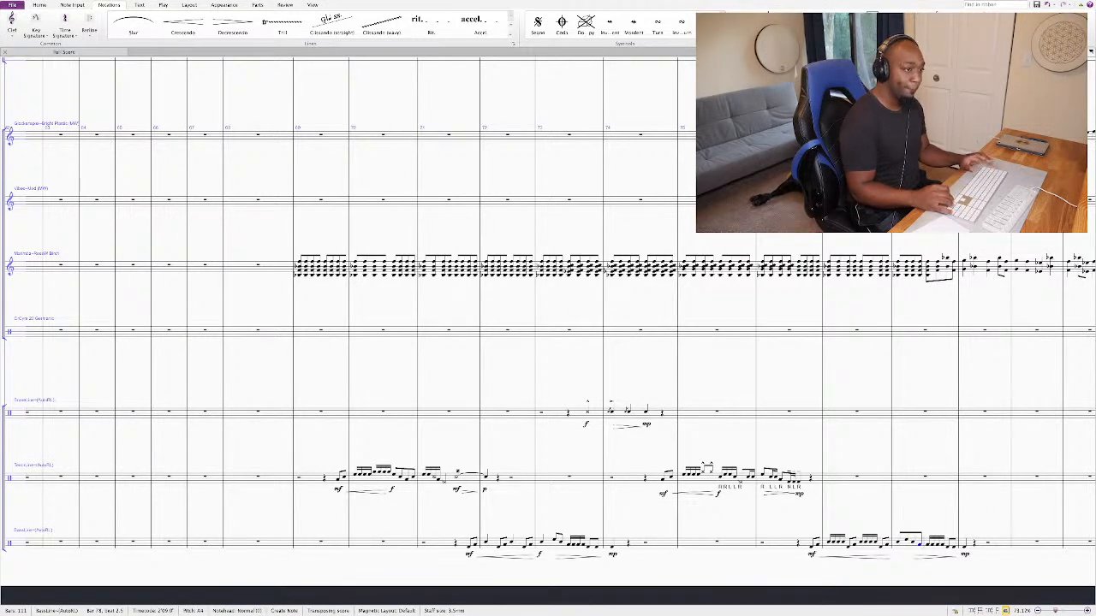
key("f")
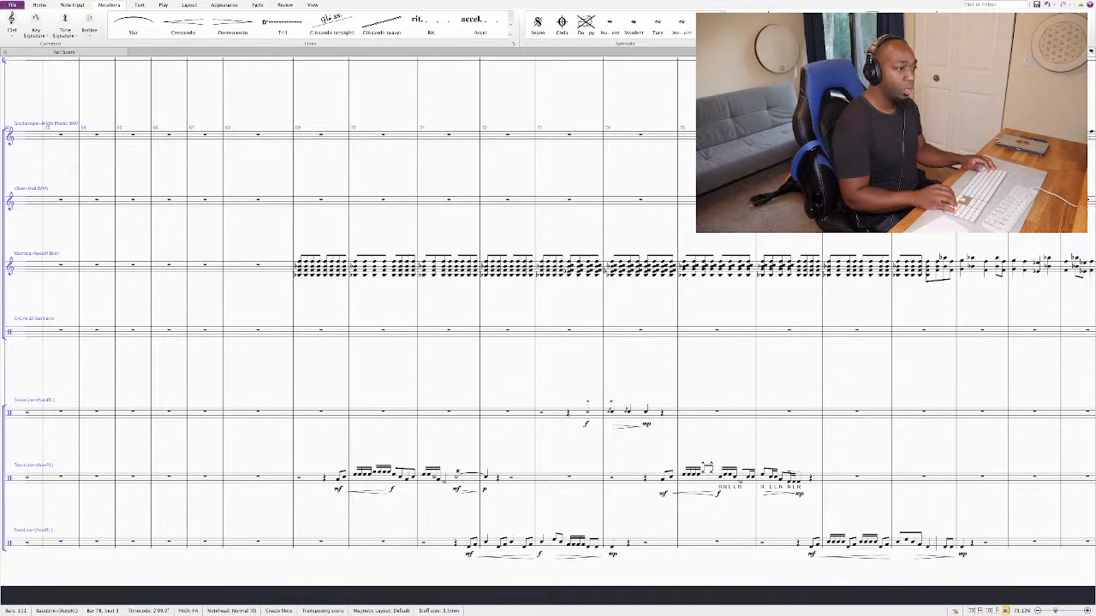
key("Right")
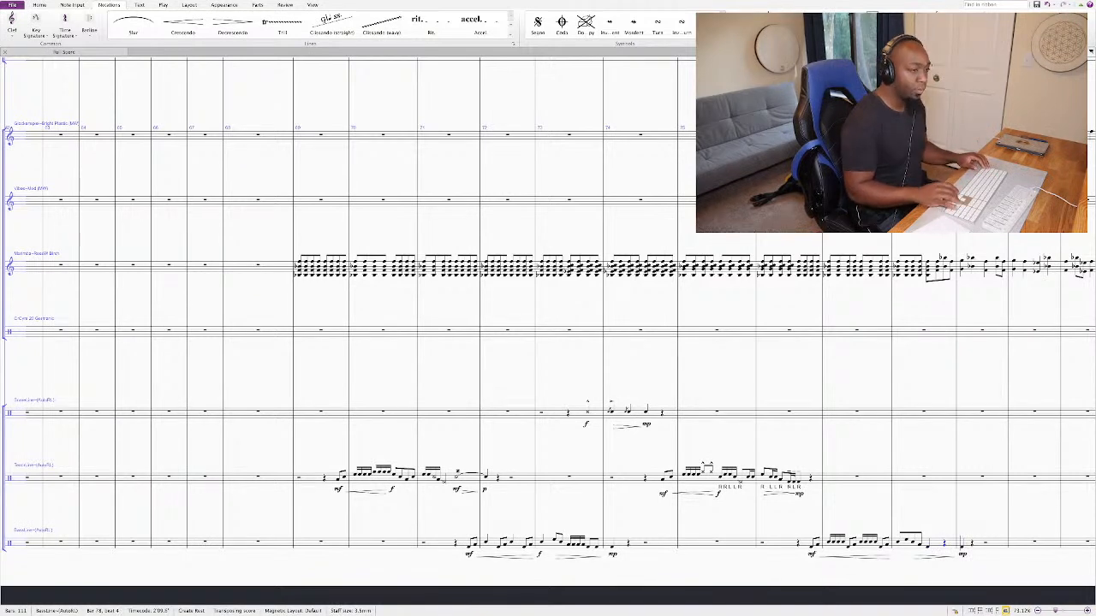
key("shift+Right")
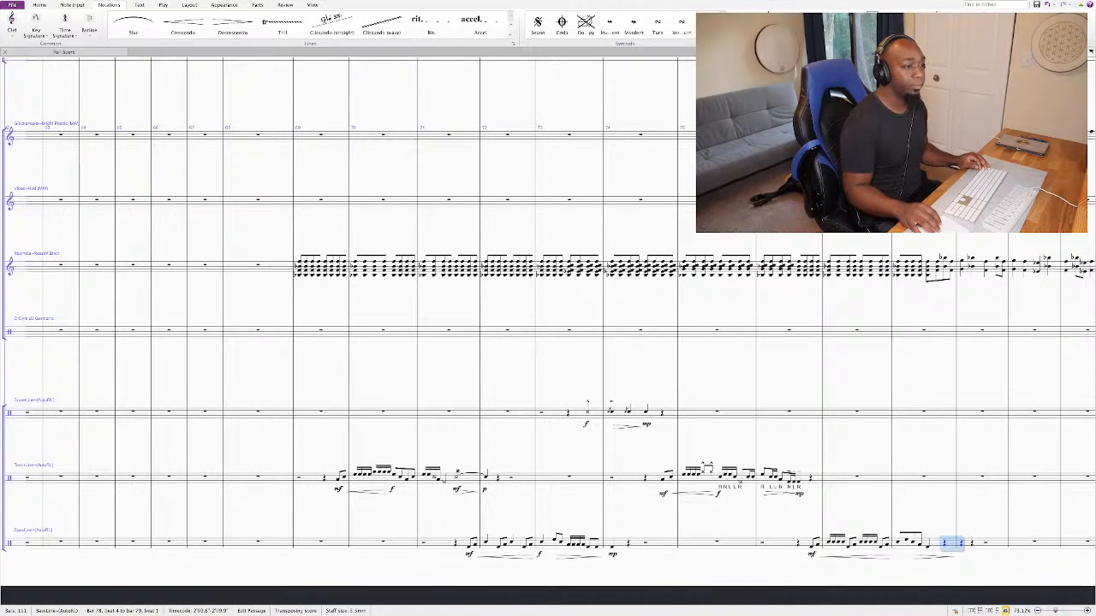
key("Left")
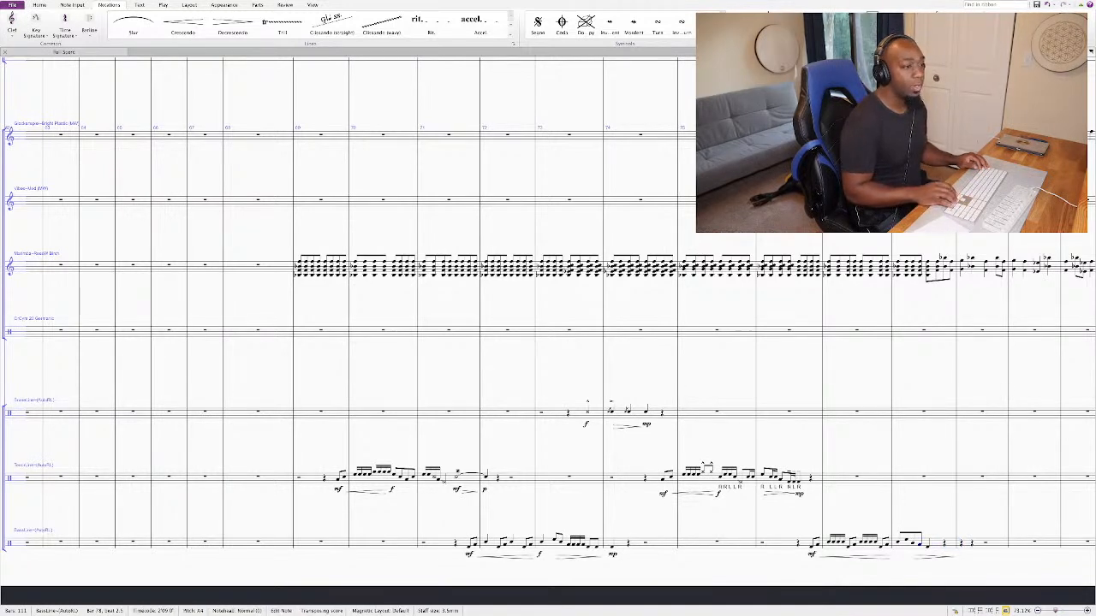
Step: Turn the BassLine notes on beats 2 and 3 of bar 78 into unison slashes, with a short crescendo to f on beat 3
key("shift+Right")
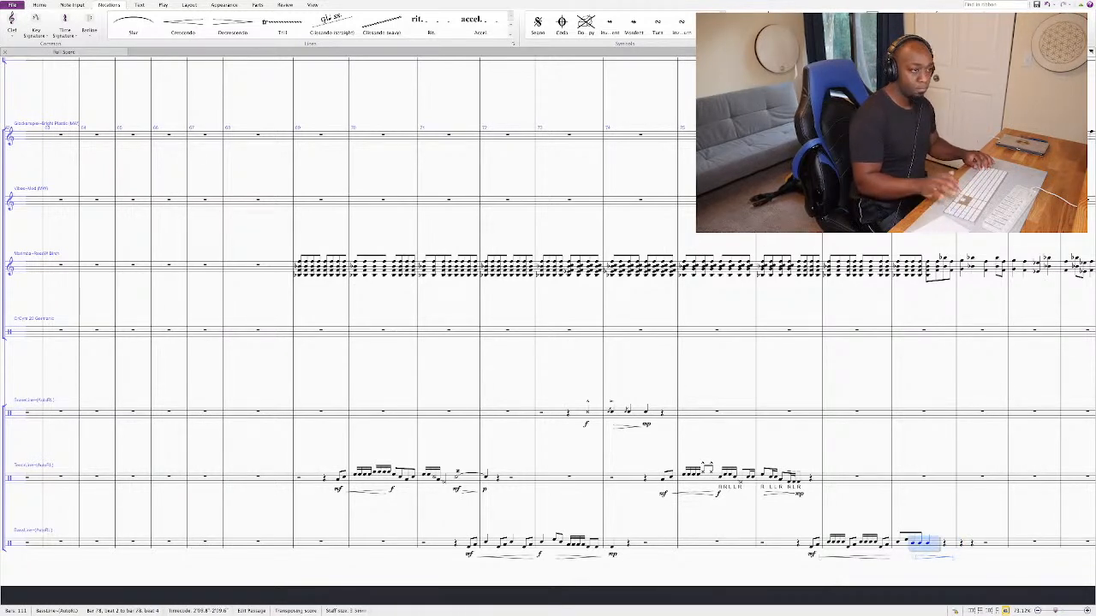
key("slash")
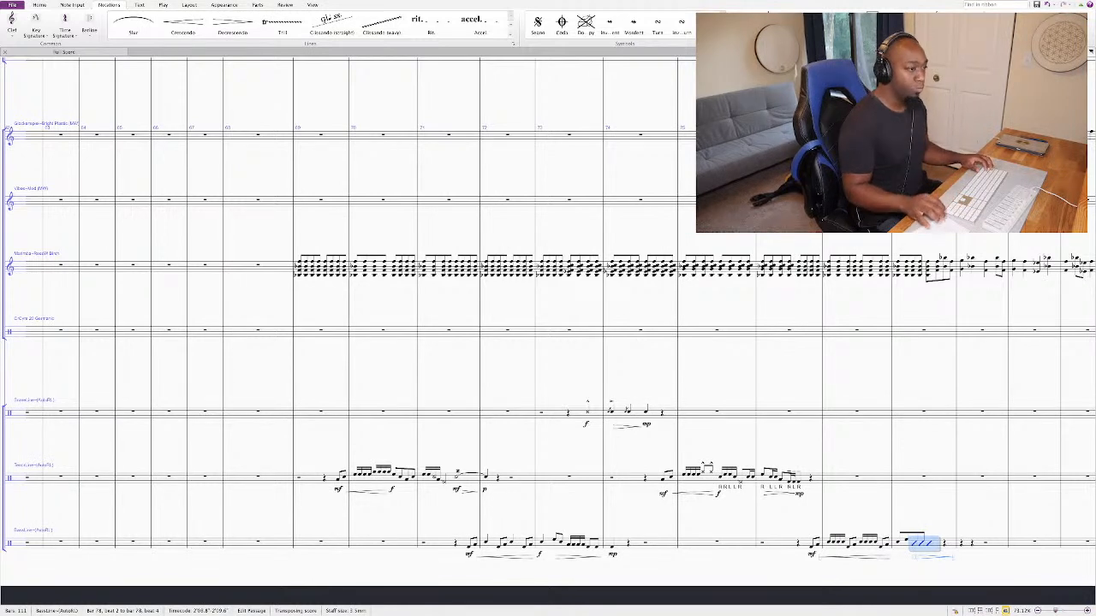
key("Left")
key("Left")
key("Right")
key("shift+x")
key("Return")
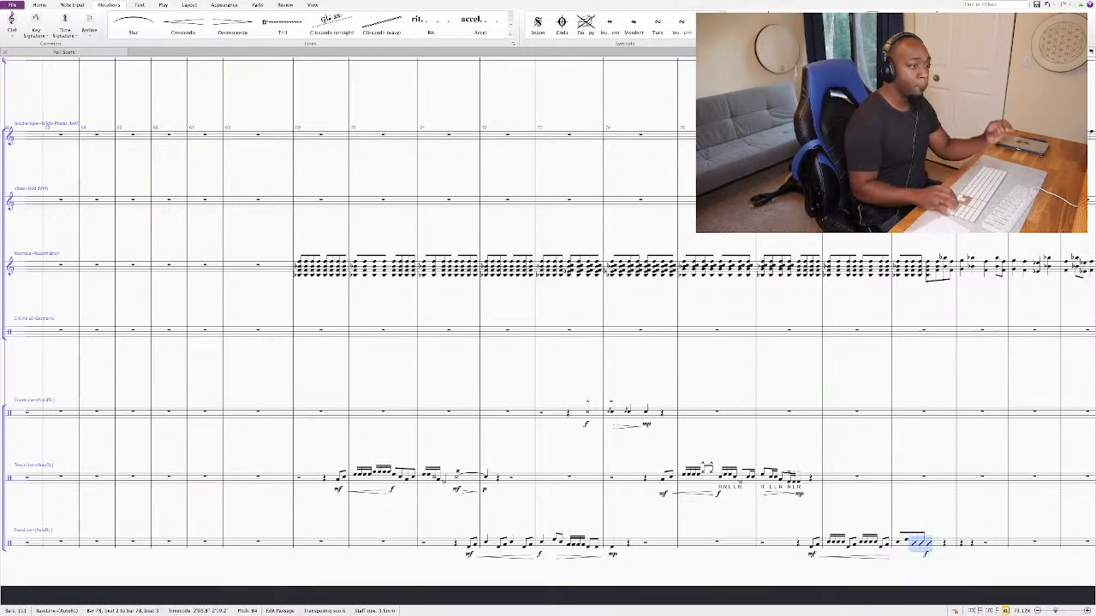
key("alt+Left")
Step: Play the battery passage back from the TenorLine pickup on beat 4 of bar 74
left_click(663, 477)
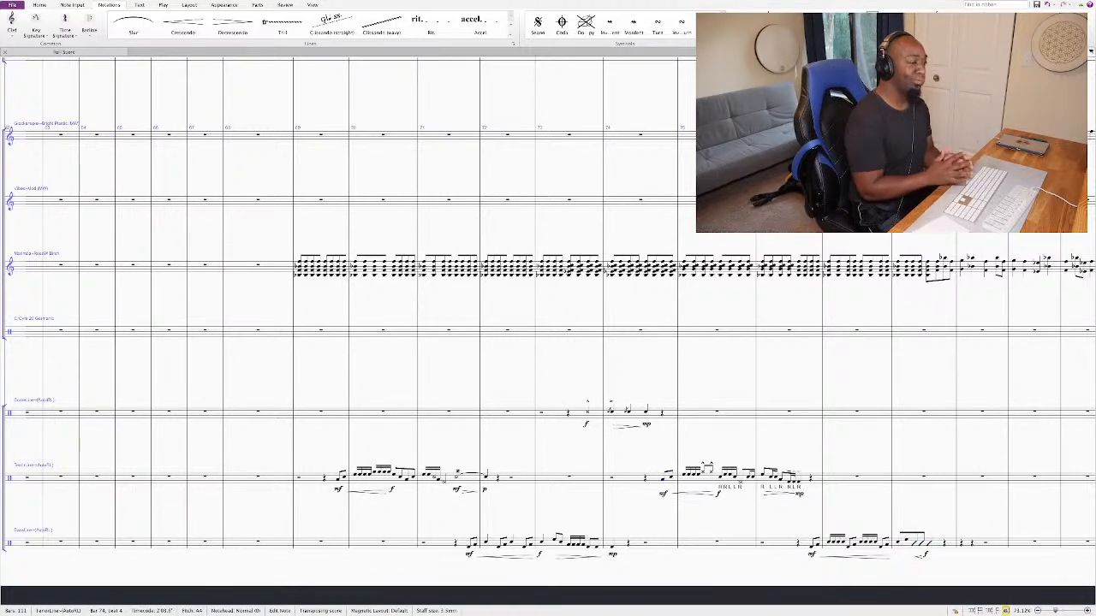
key("p")
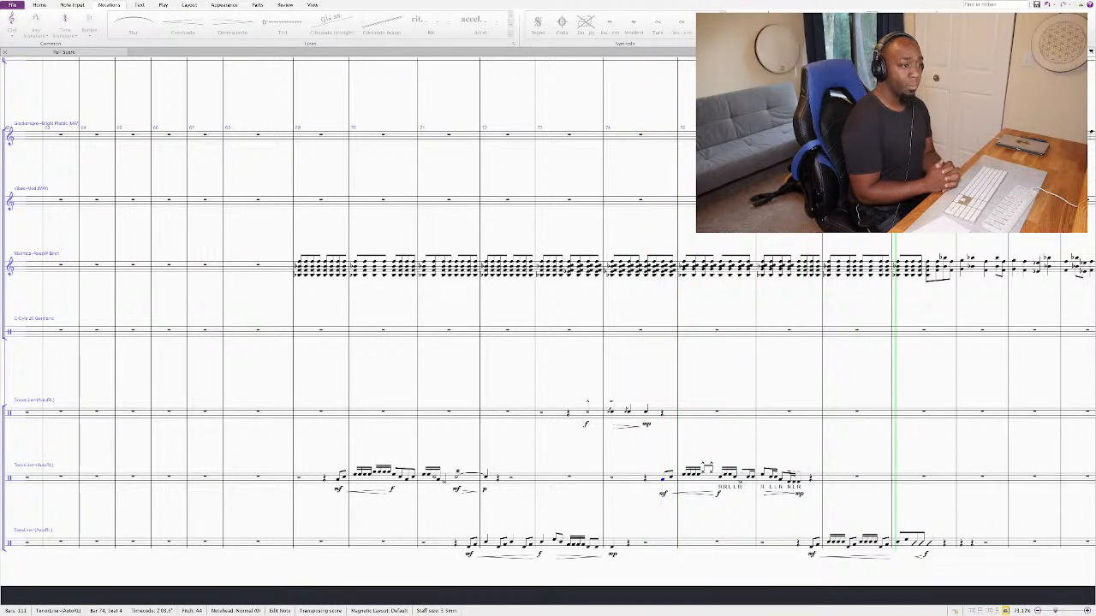
key("Escape")
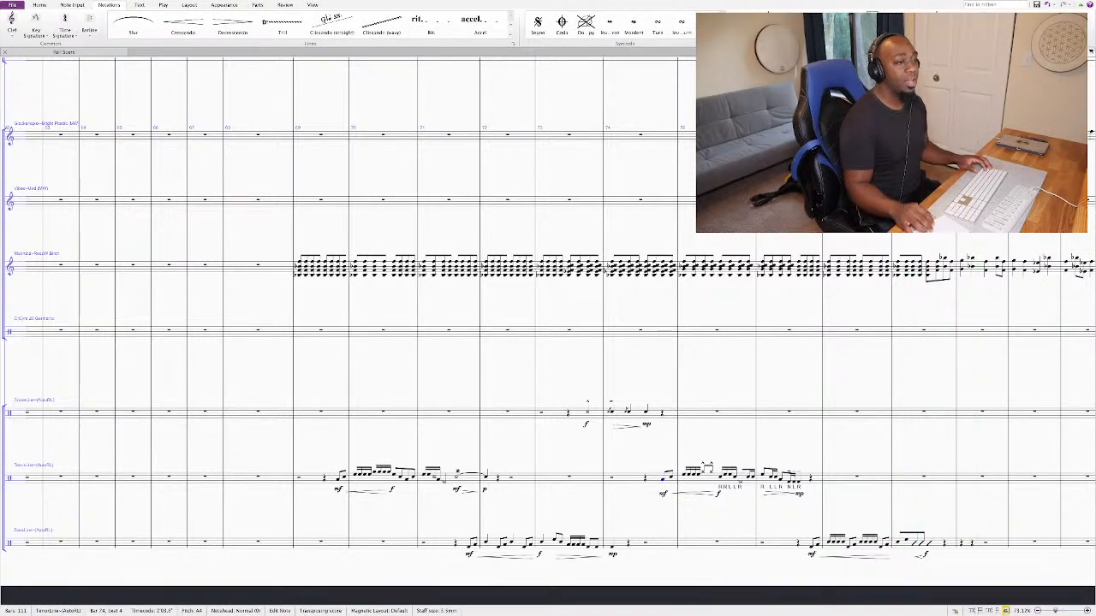
Step: Enter a D5 quarter note with a cross notehead on beat 1 of TenorLine bar 78
key("Right")
key("ctrl+Right")
key("ctrl+Right")
key("ctrl+Right")
key("ctrl+Right")
key("4")
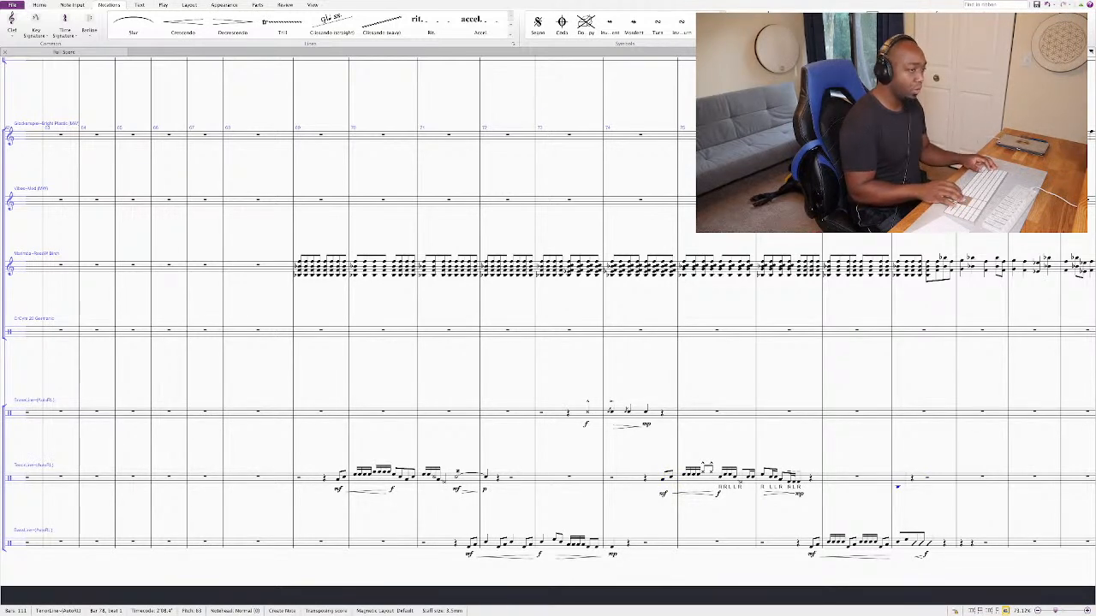
key("e")
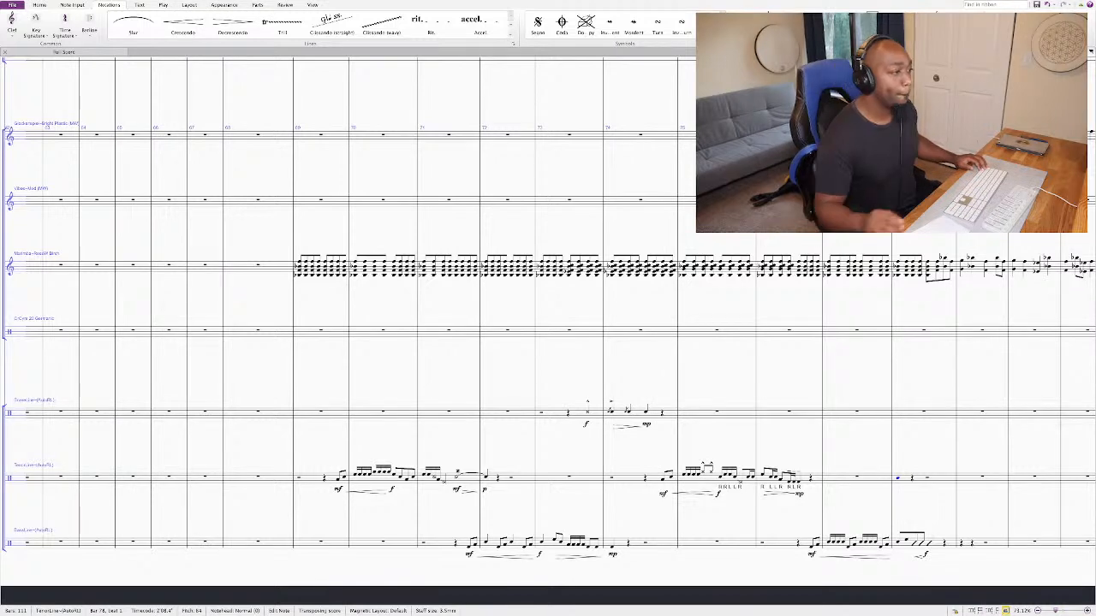
key("d")
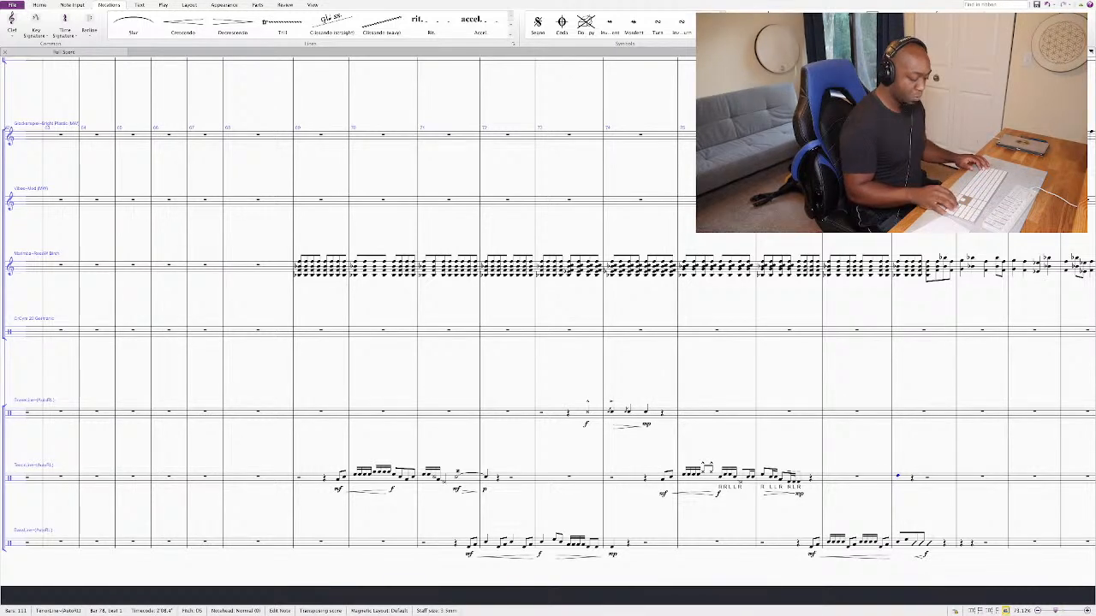
key("x")
key("Right")
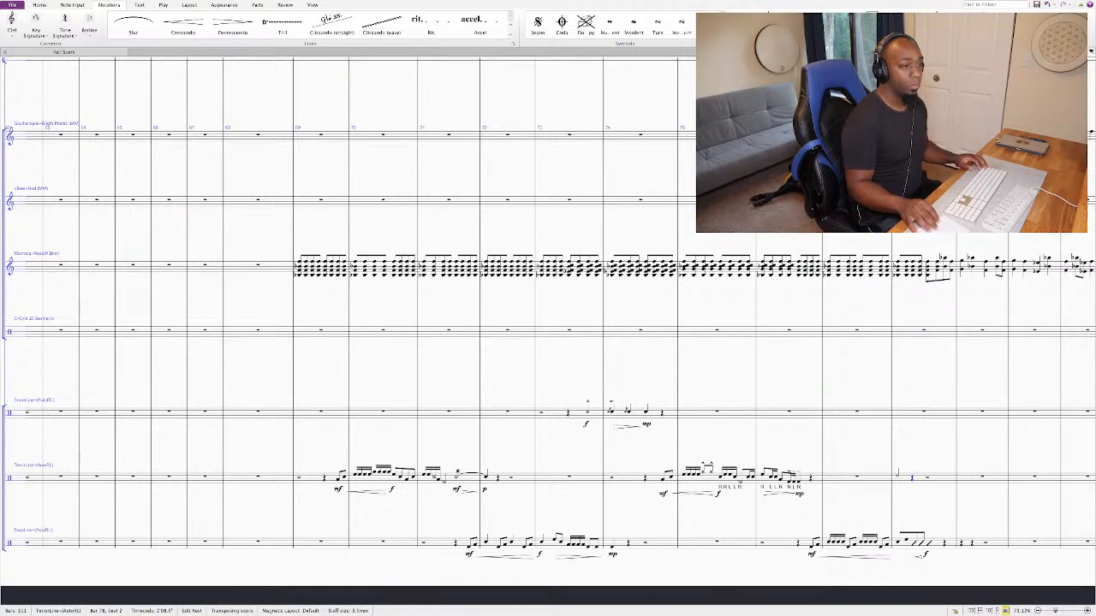
Step: Add two low eighths on beat 2 of TenorLine bar 78 and an E5 with the ornate cross notehead on beat 3
key("f")
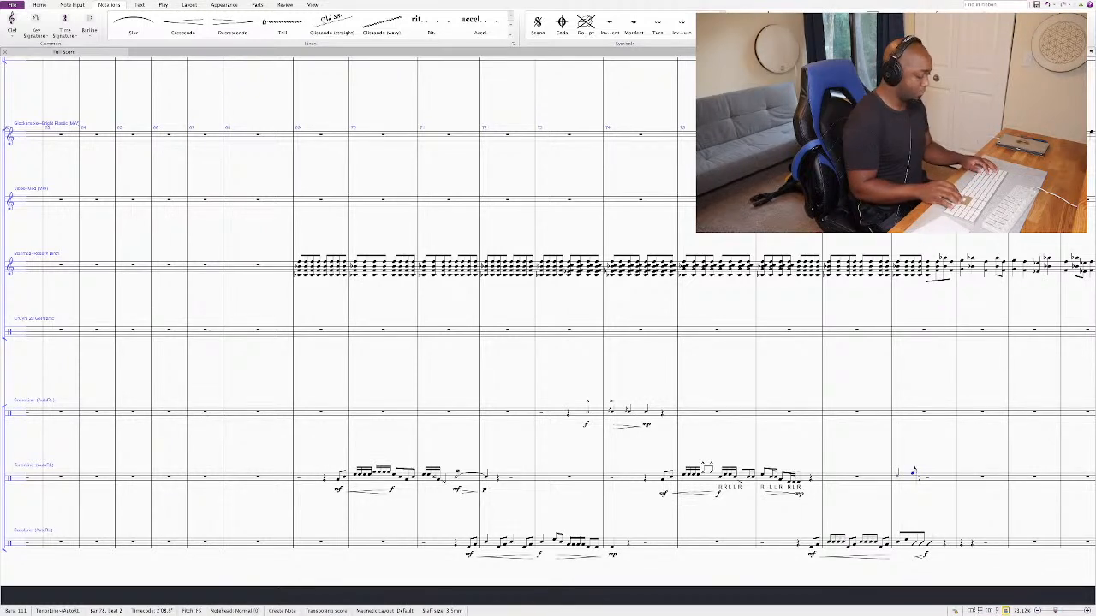
key("ctrl+alt+Down")
key("e")
key("alt+shift+minus")
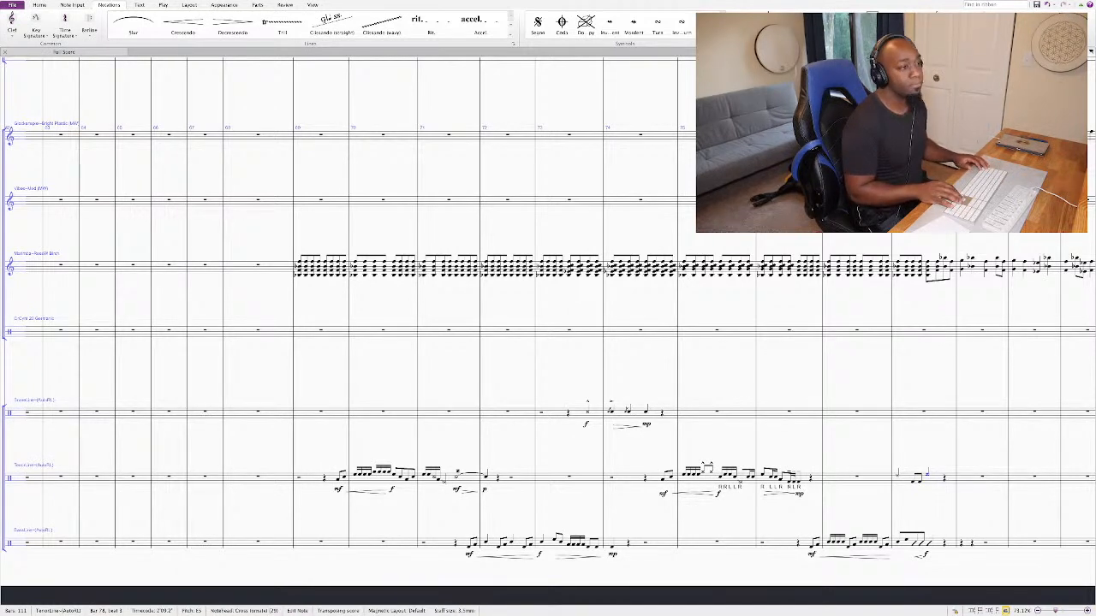
key("Left")
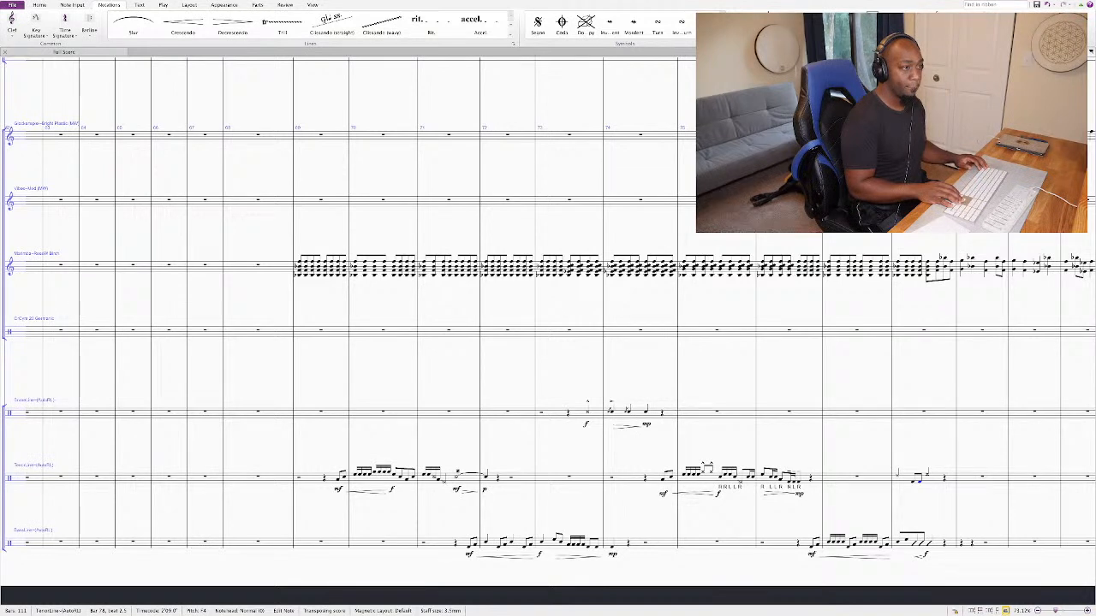
key("Right")
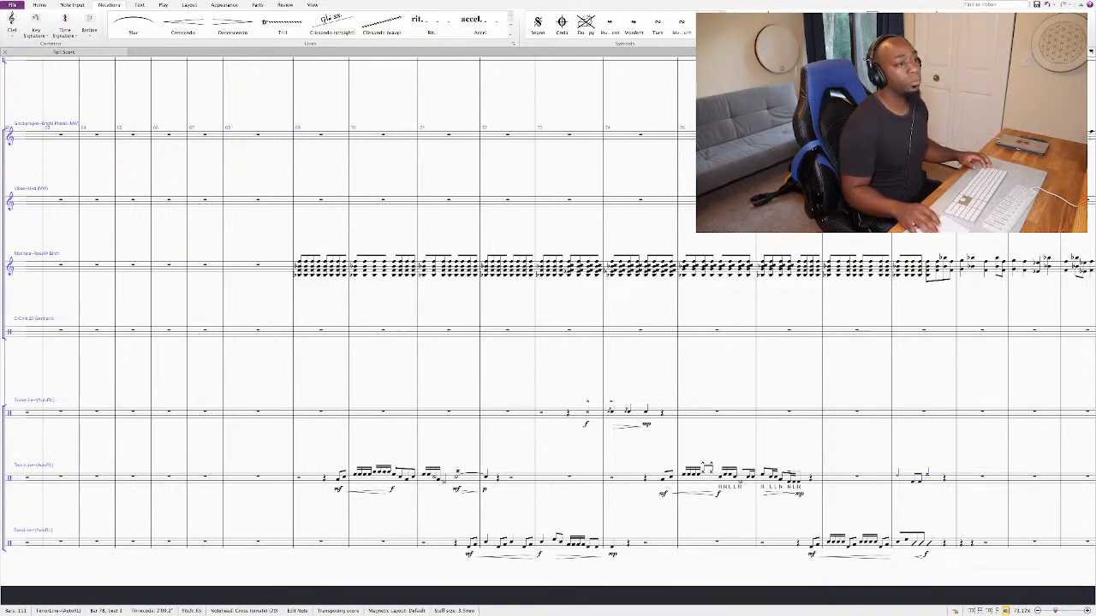
Step: Copy the TenorLine bar 78 figure to the same bar of the SnareLine
key("ctrl+shift+a")
key("ctrl+c")
left_click(925, 412, "alt")
key("Escape")
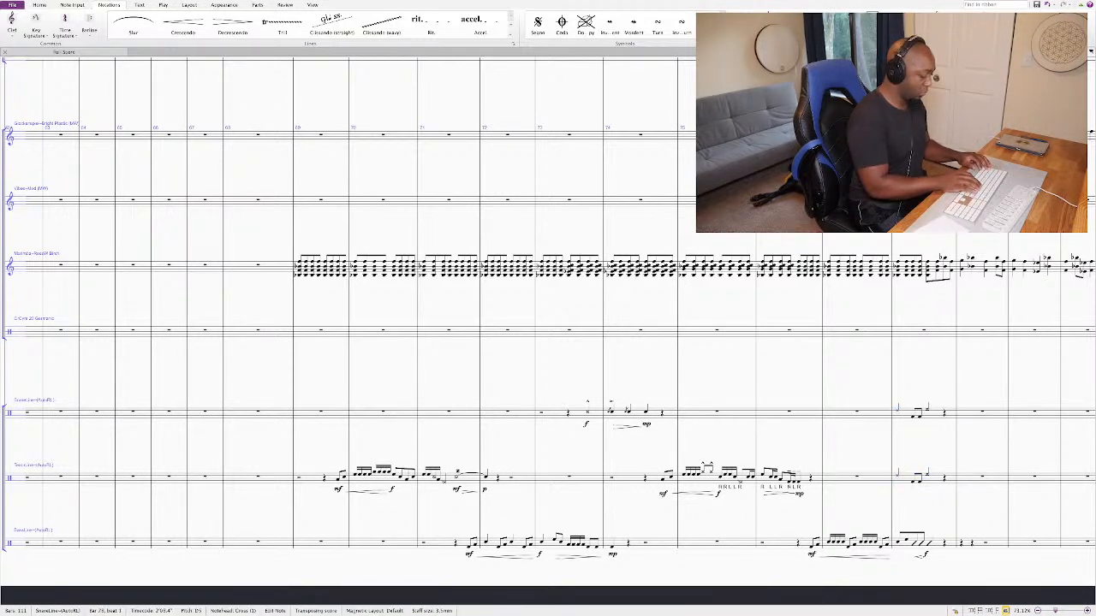
Step: Add marcato accents to the beat 3 cross-notehead notes in bar 78 of the SnareLine and TenorLine
key("shift+n")
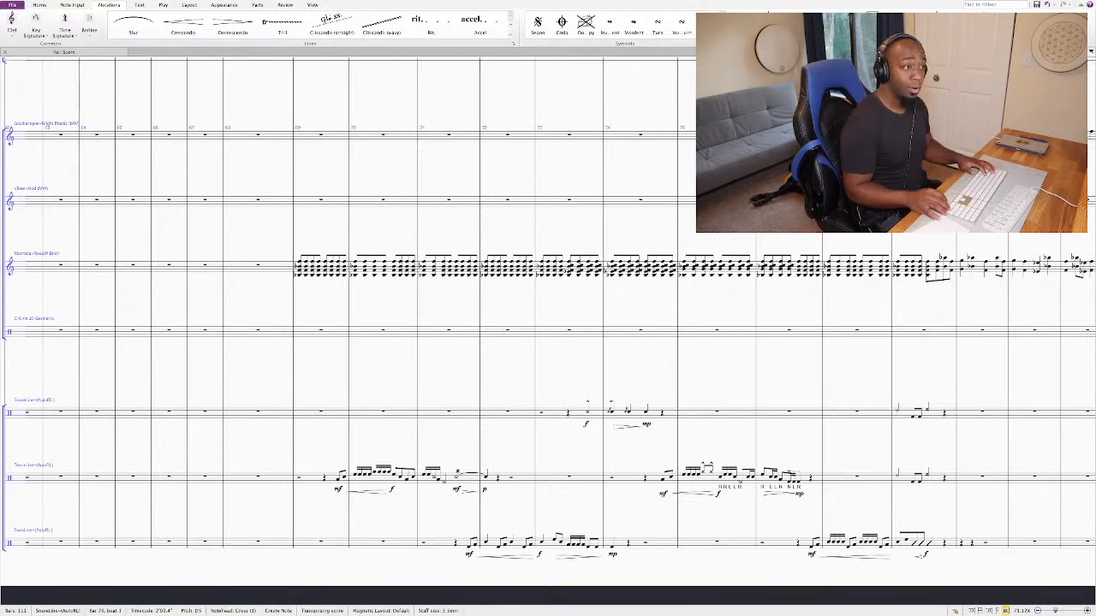
key("Right")
key("Right")
key("Escape")
key("Right")
key("Right")
key("shift+Down")
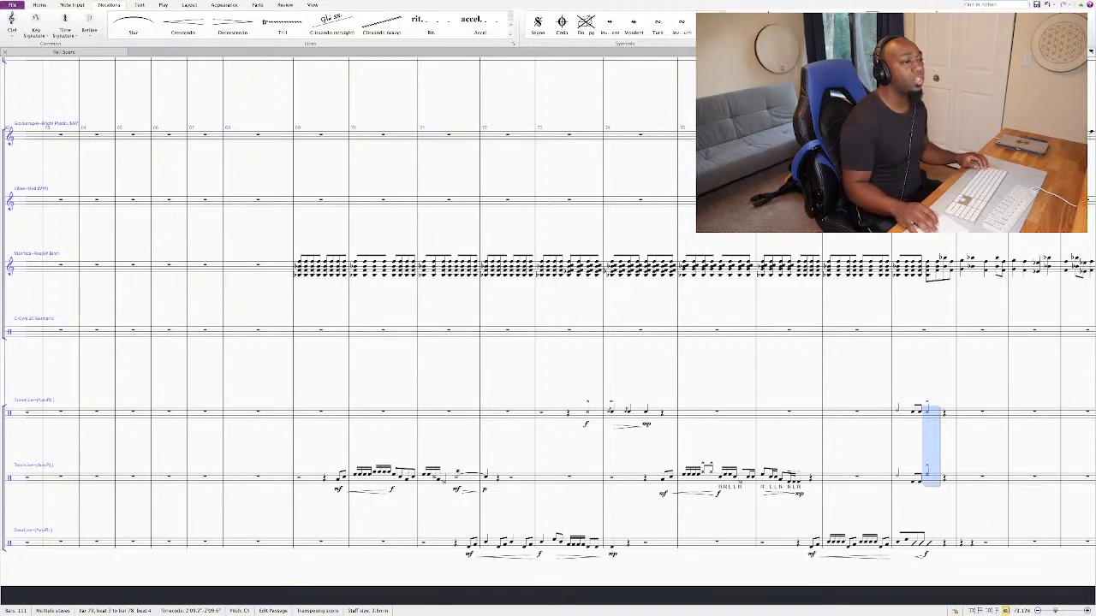
Step: Add a crescendo hairpin under the beat 2 eighths of bar 78 in the SnareLine and TenorLine
left_click(912, 412)
left_click(919, 481, "shift")
key("h")
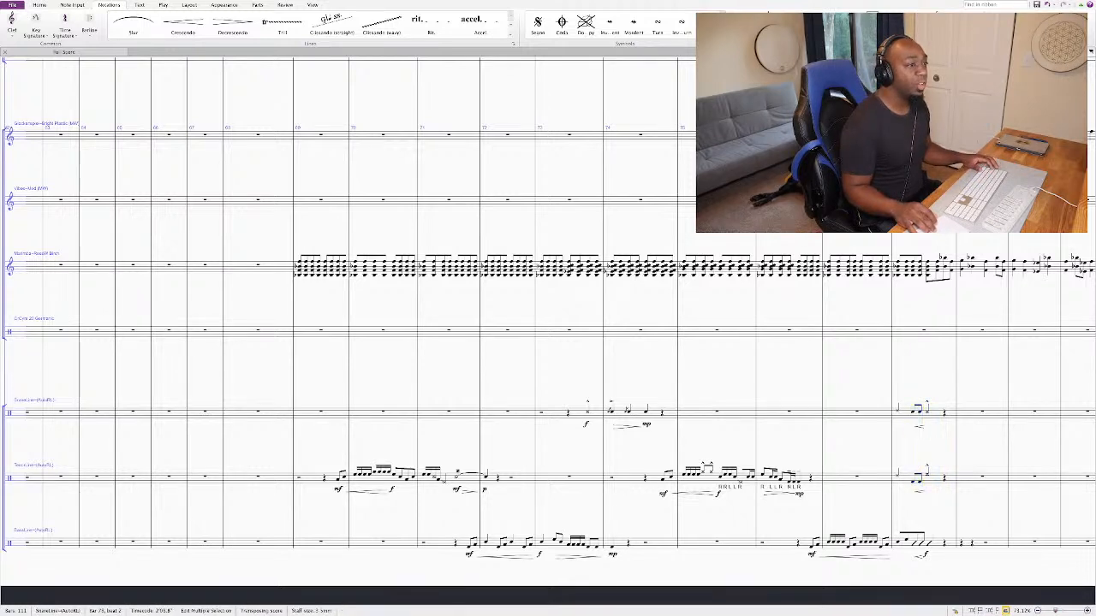
Step: Mark bar 78 of the SnareLine and TenorLine f on beat 2 and ff on beat 3
left_click(912, 412)
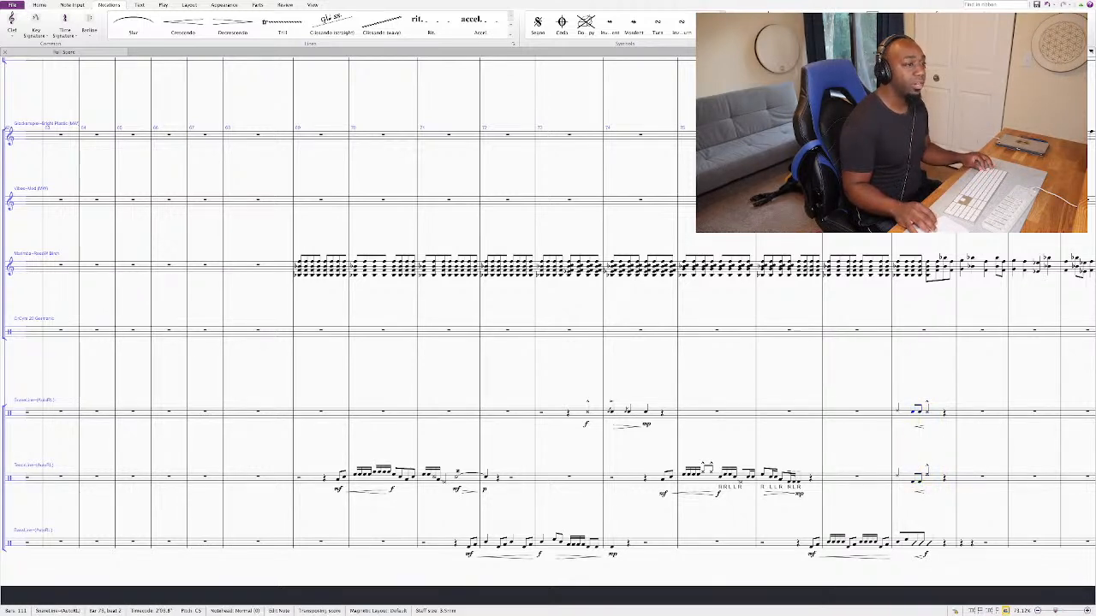
left_click(920, 481, "shift")
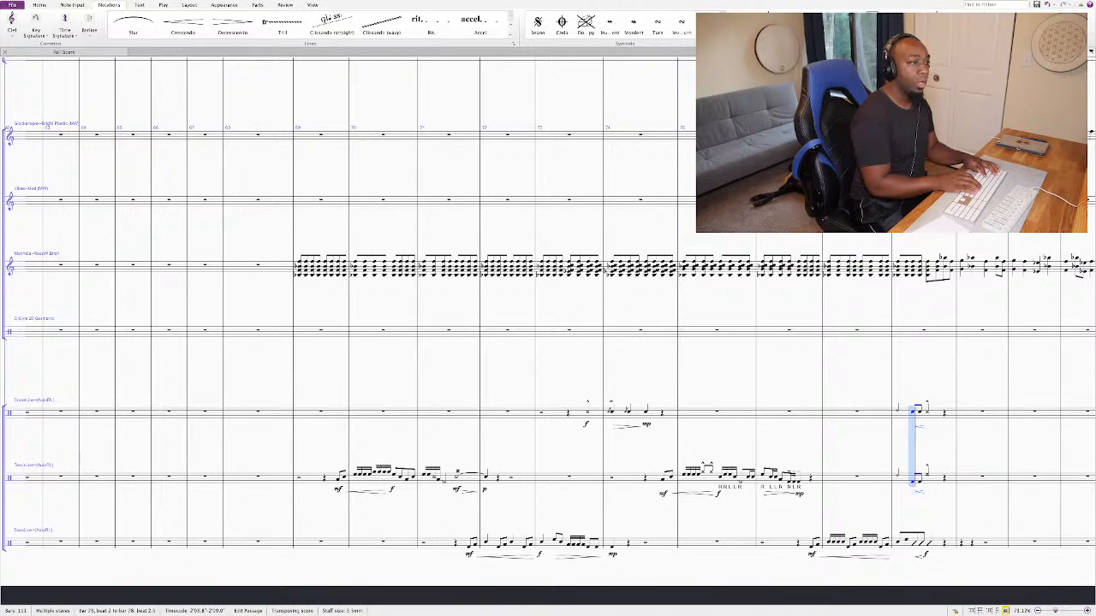
key("alt+shift+d")
key("super+p")
key("Escape")
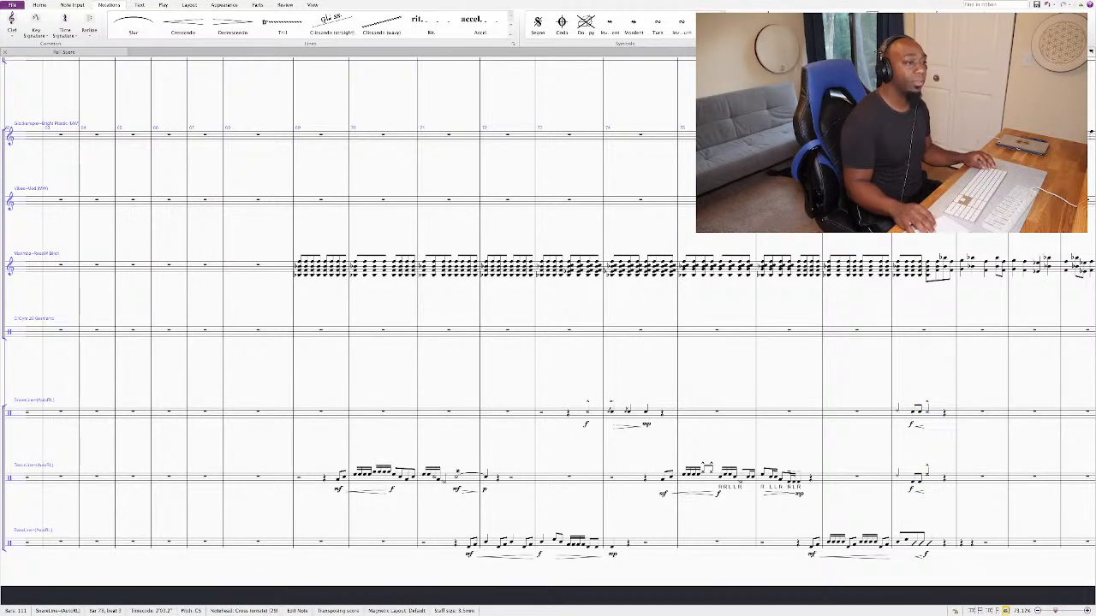
key("Right")
key("super+e")
key("super+f")
type("f")
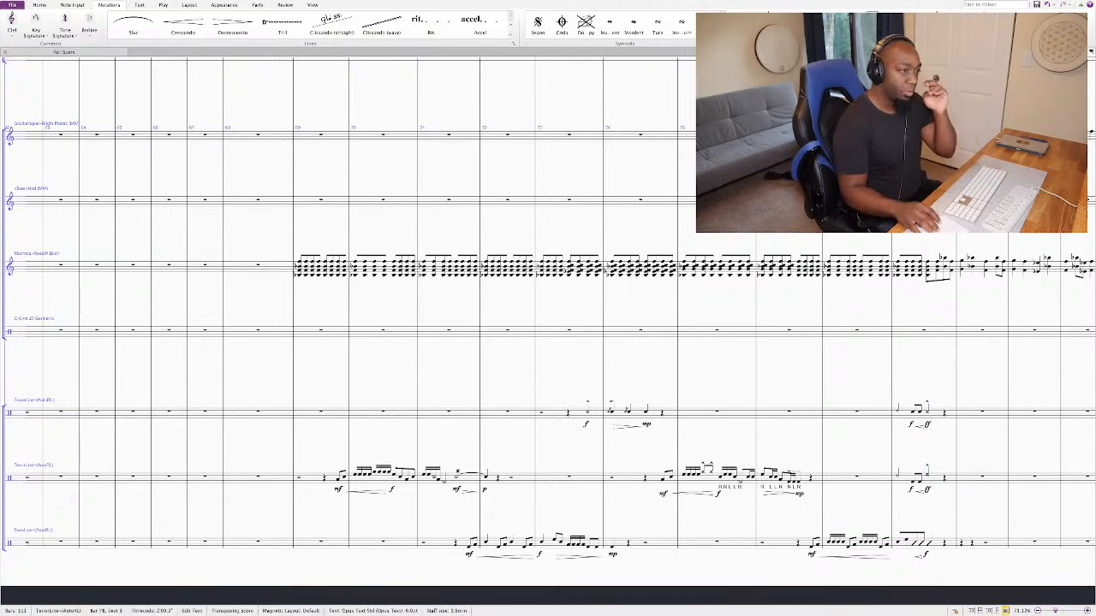
key("Escape")
key("Escape")
Step: Change the dynamic at the end of the BassLine hairpin in bar 78 to ff
double_click(925, 554)
type("f")
key("Escape")
key("Escape")
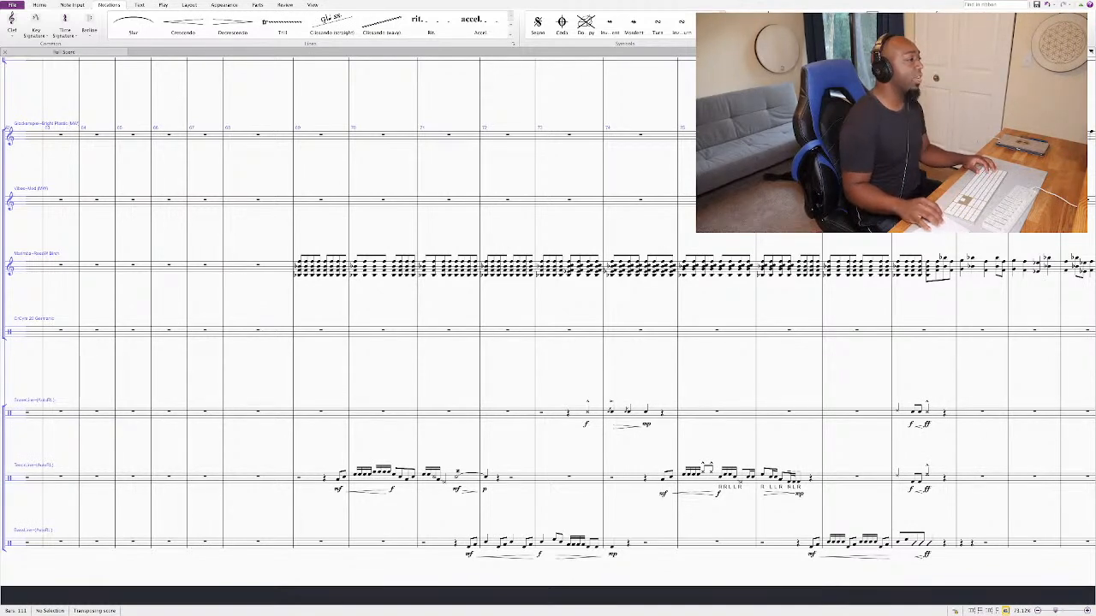
Step: Play the whole battery passage back from TenorLine bar 69
left_click(79, 477)
key("space")
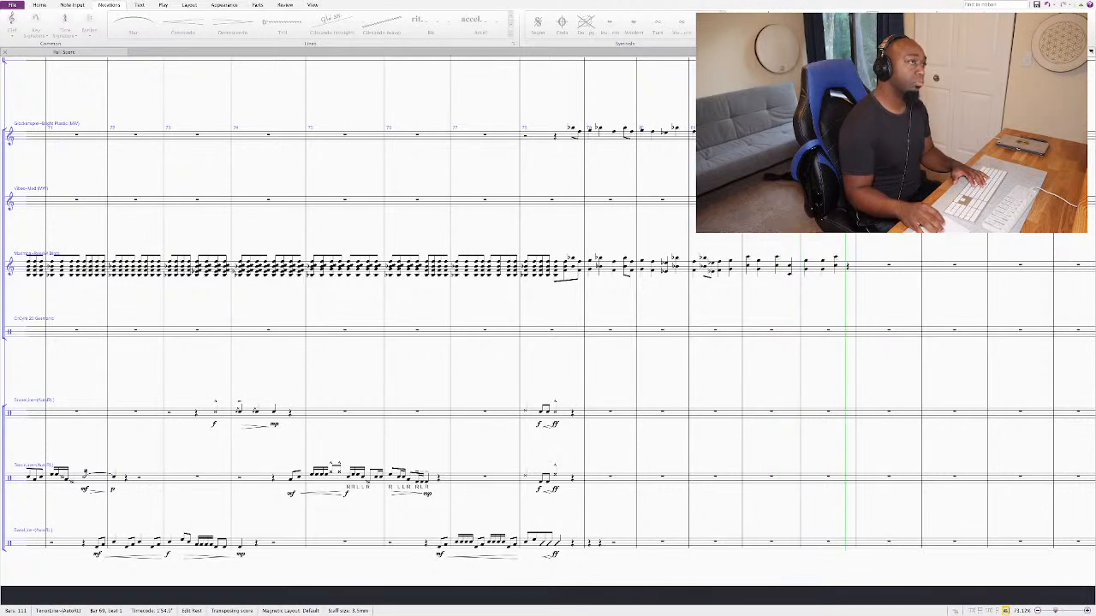
key("space")
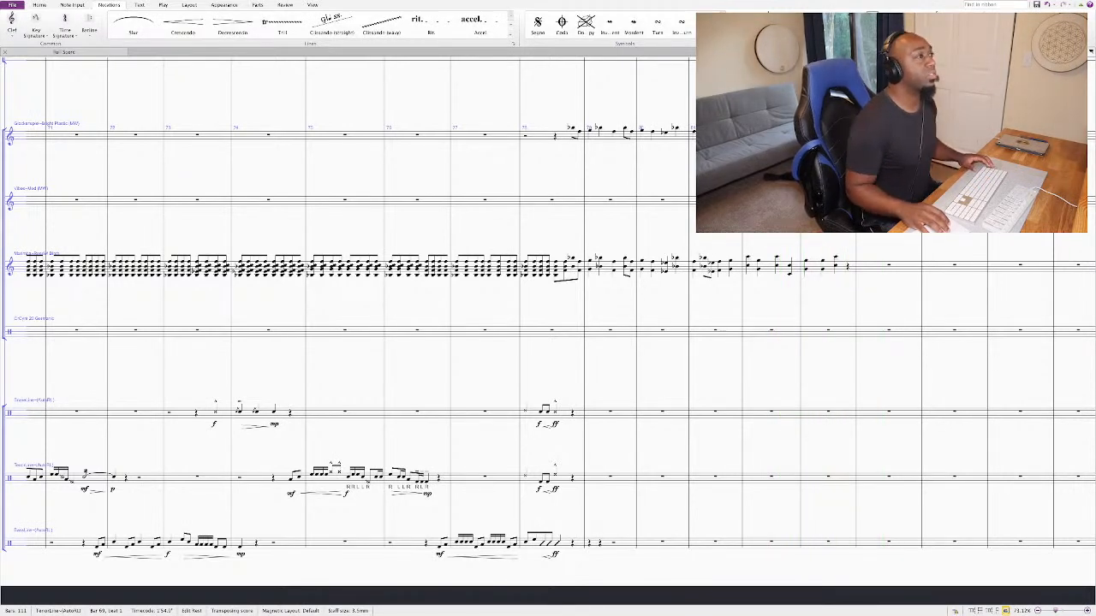
Step: Play the passage repeatedly from the Glockenspiel entry on beat 4 of bar 78
left_click(882, 130)
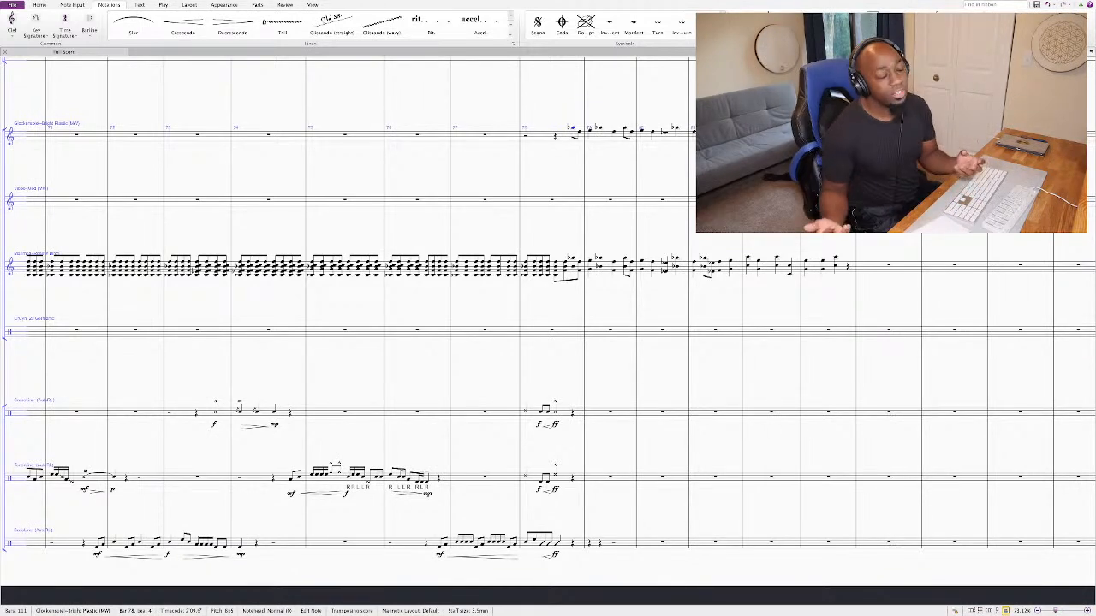
key("p")
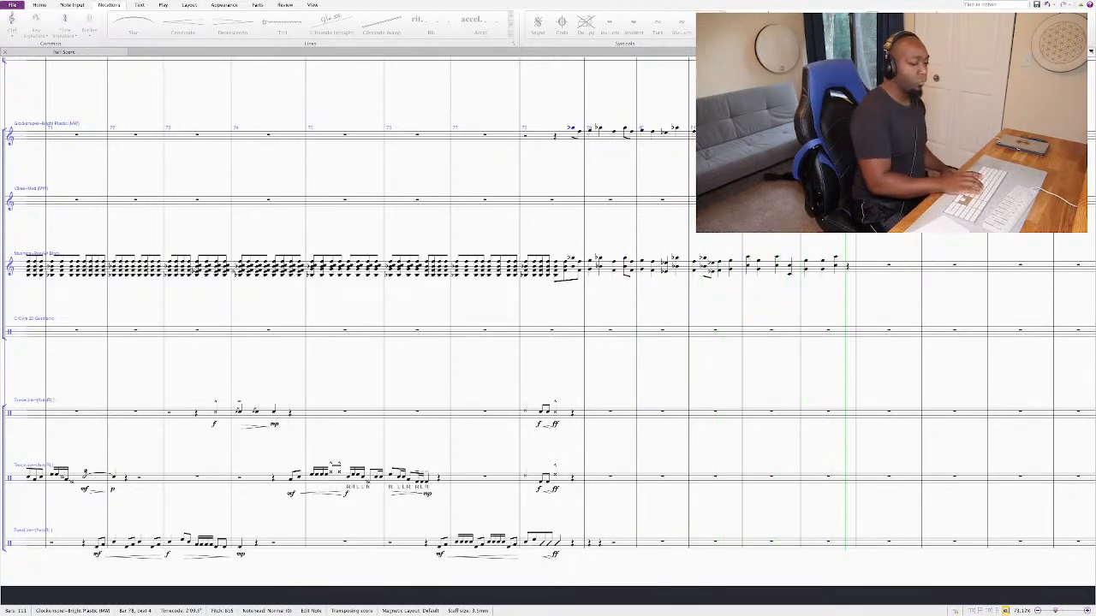
key("space")
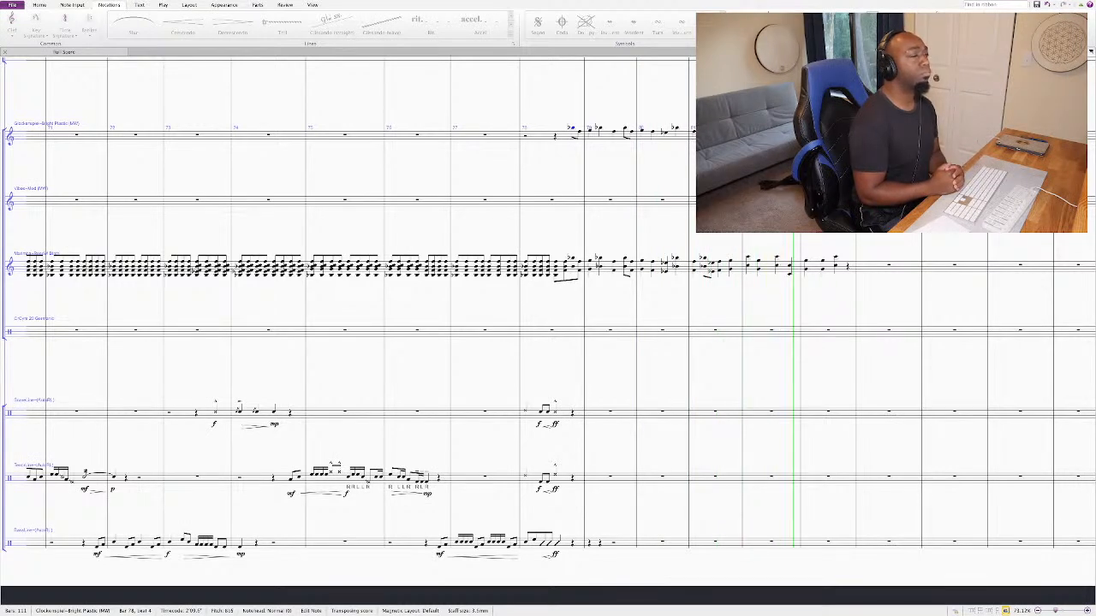
key("space")
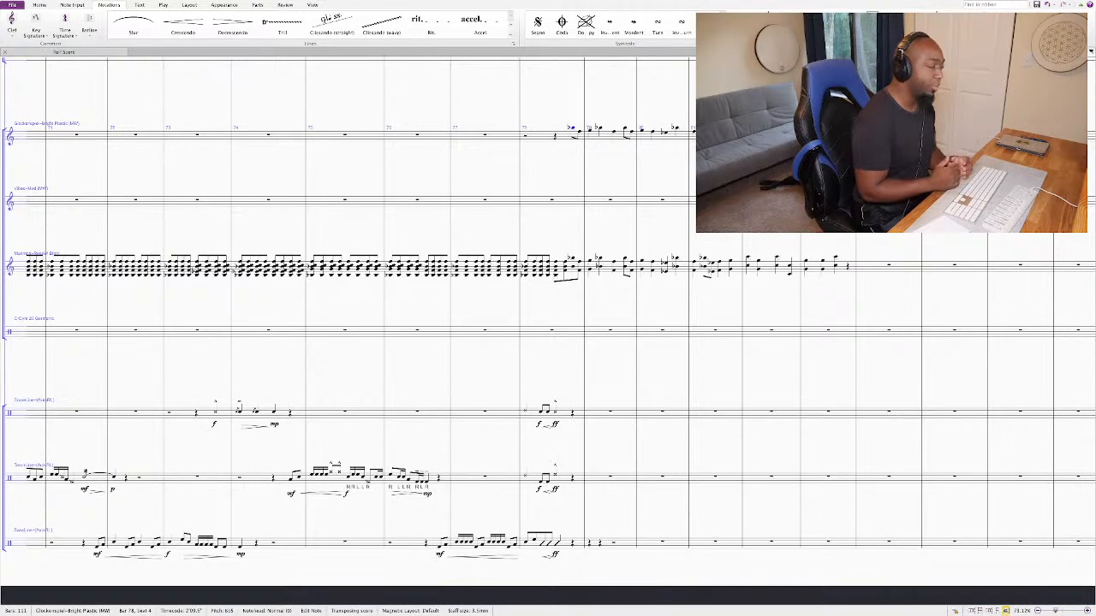
key("space")
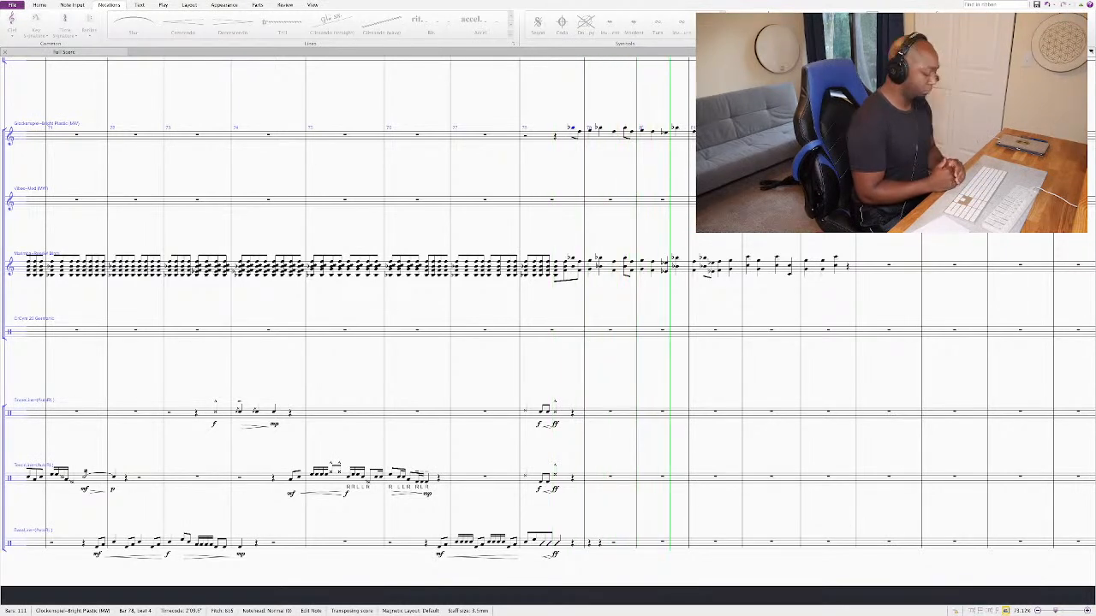
key("space")
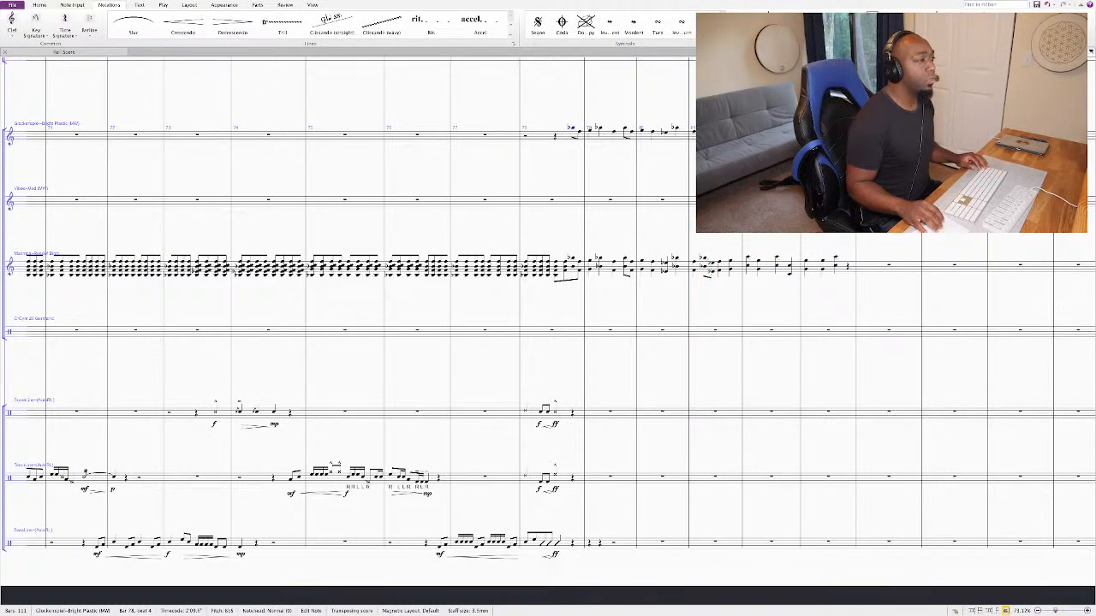
Step: Enter two accented C5 eighths on beat 4 of SnareLine bar 78, the first with the ornate cross notehead
left_click(572, 413)
key("3")
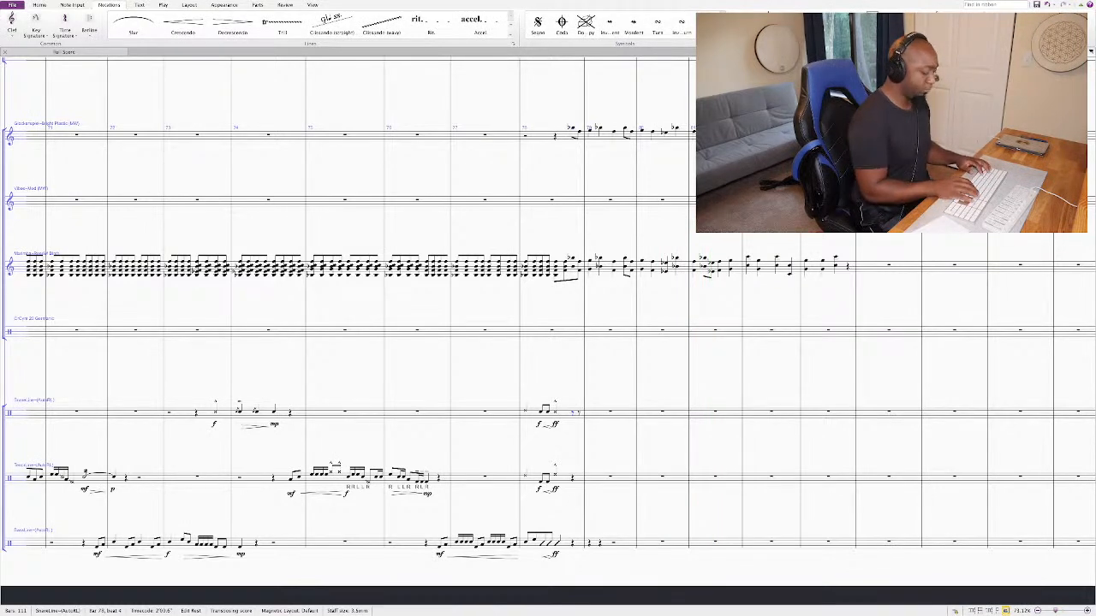
key("n")
key("c")
key("c")
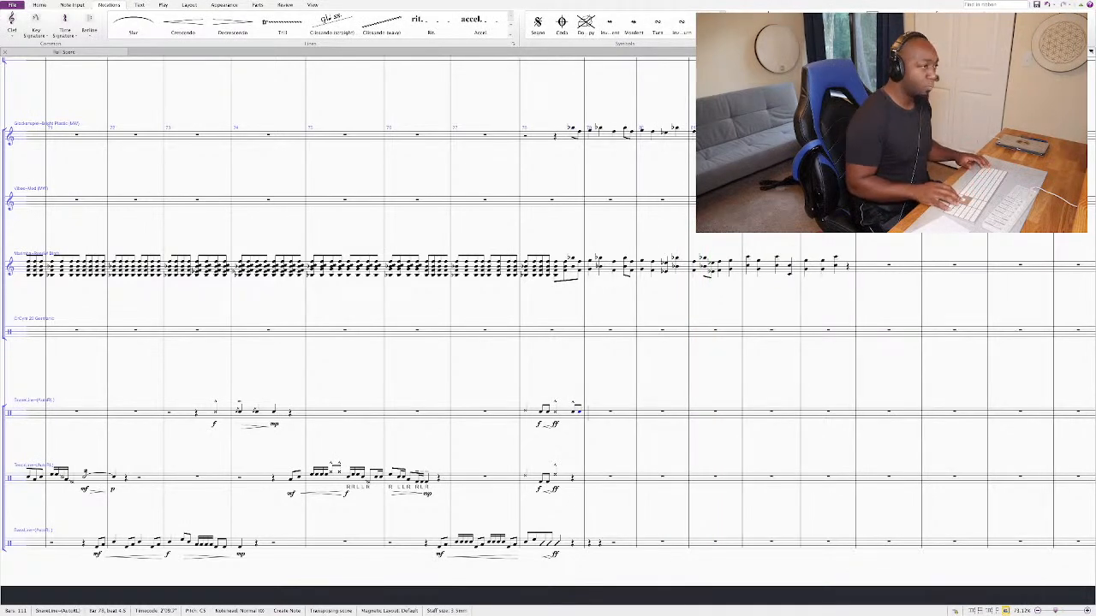
key("Escape")
key("Left")
key("KP_Equal")
key("shift+alt+1")
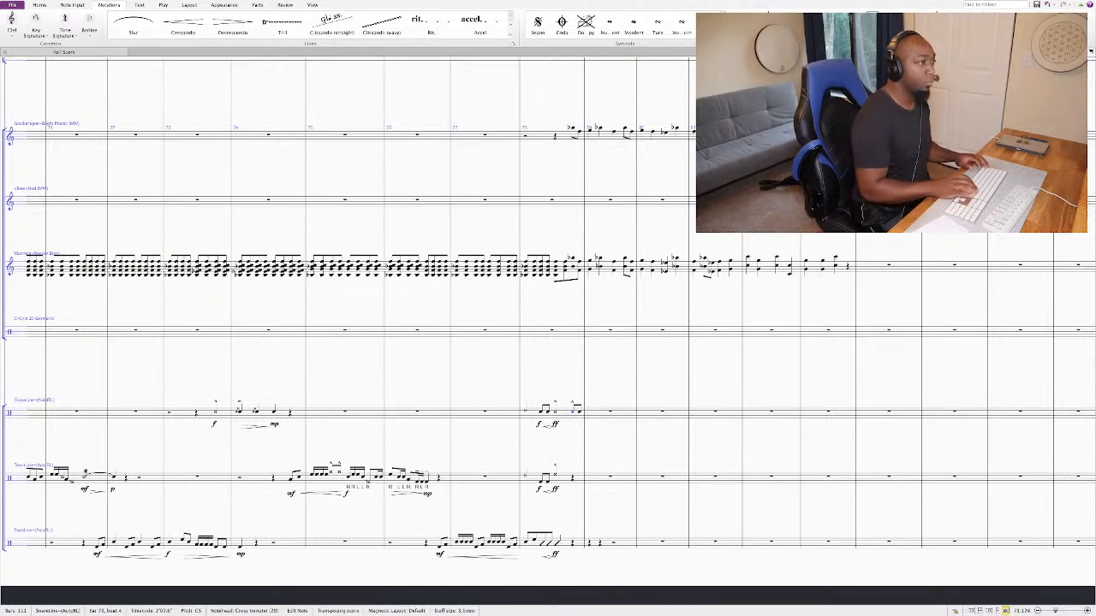
key("Right")
Step: Enter eight C5 sixteenths with accents across beats 1 and 2 of SnareLine bar 79
left_click(615, 414)
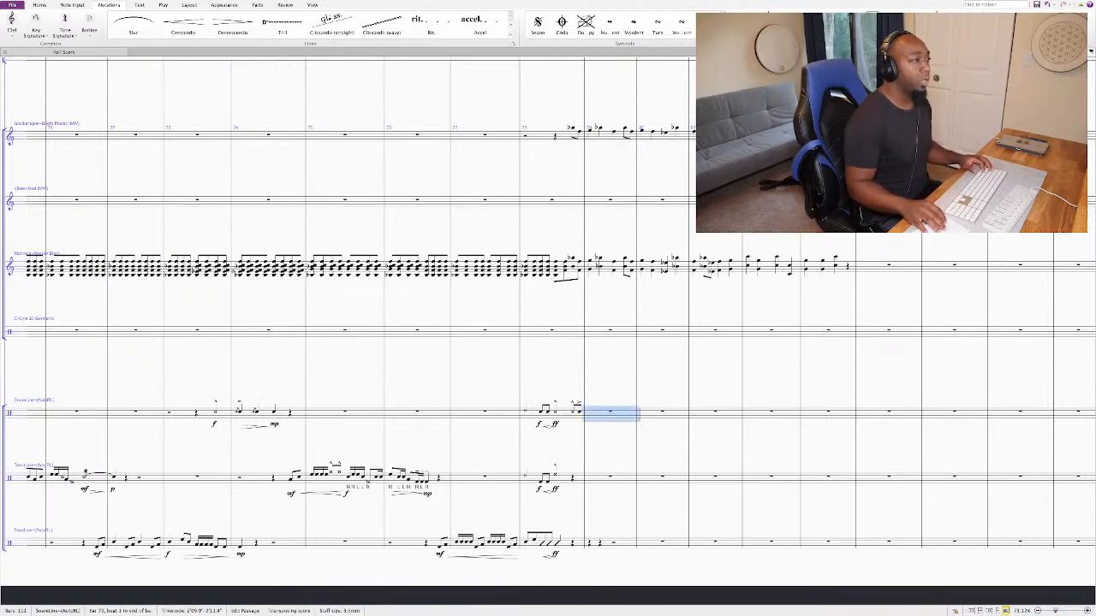
key("n")
key("c")
key("c")
key("c")
key("c")
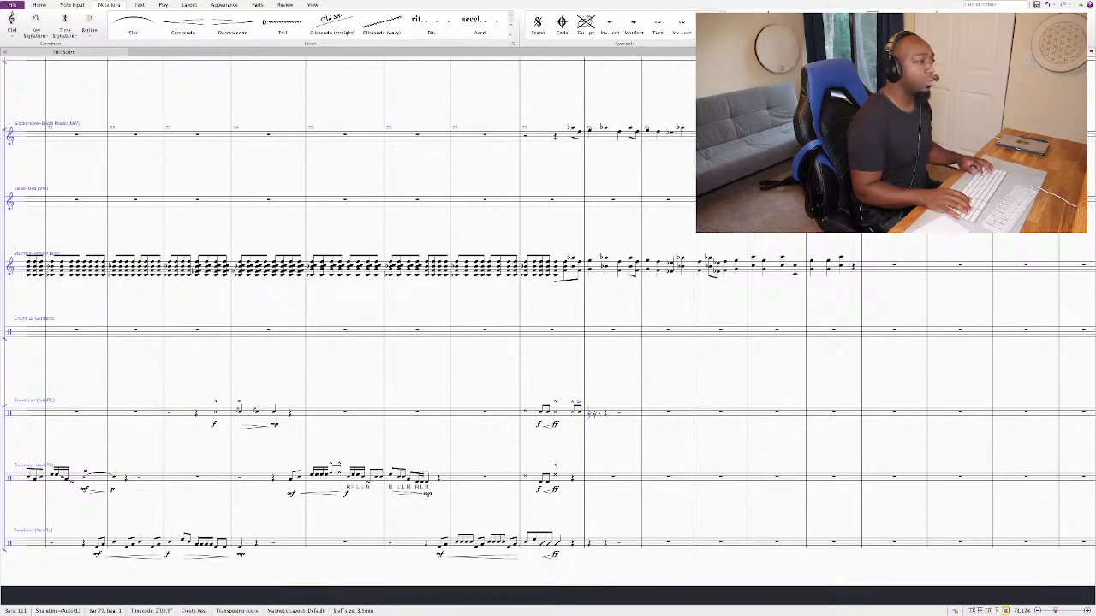
key("c")
key("c")
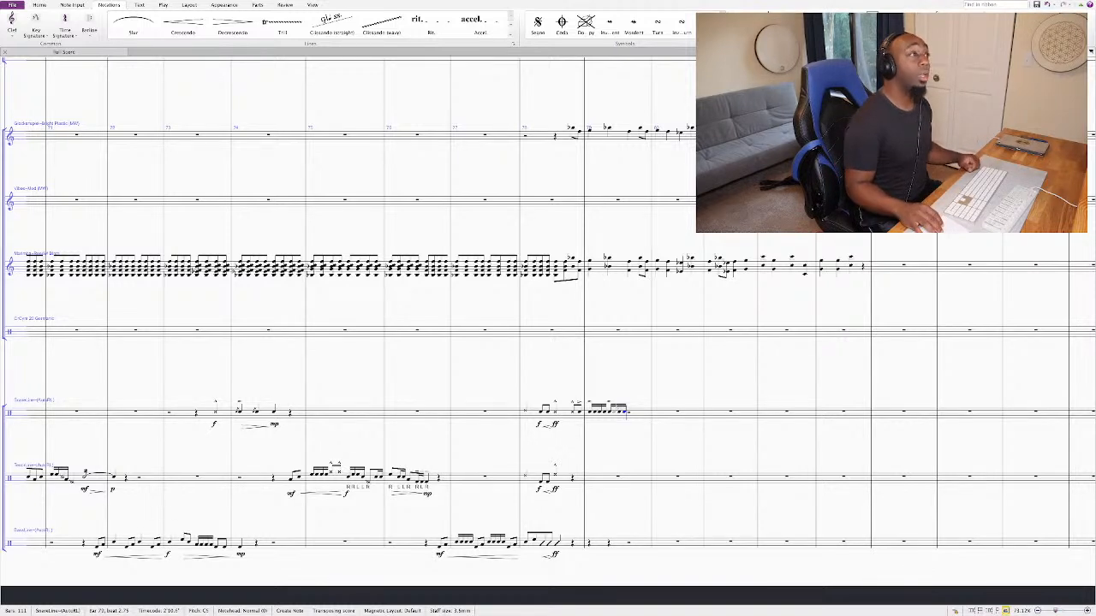
key("Escape")
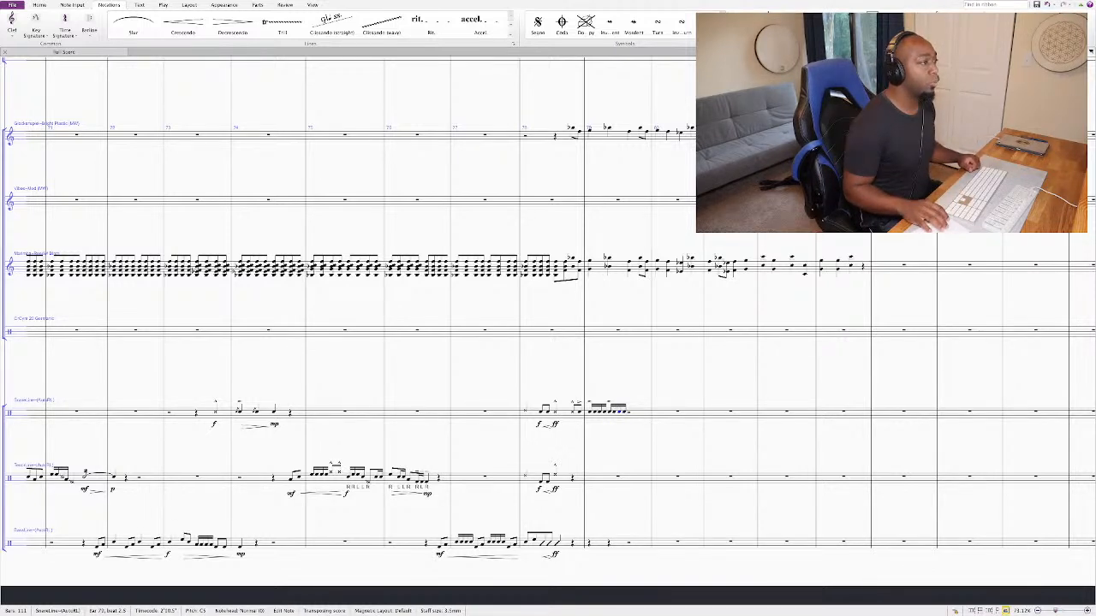
Step: Play the new SnareLine sixteenth figure back, starting from the end of bar 78
key("Escape")
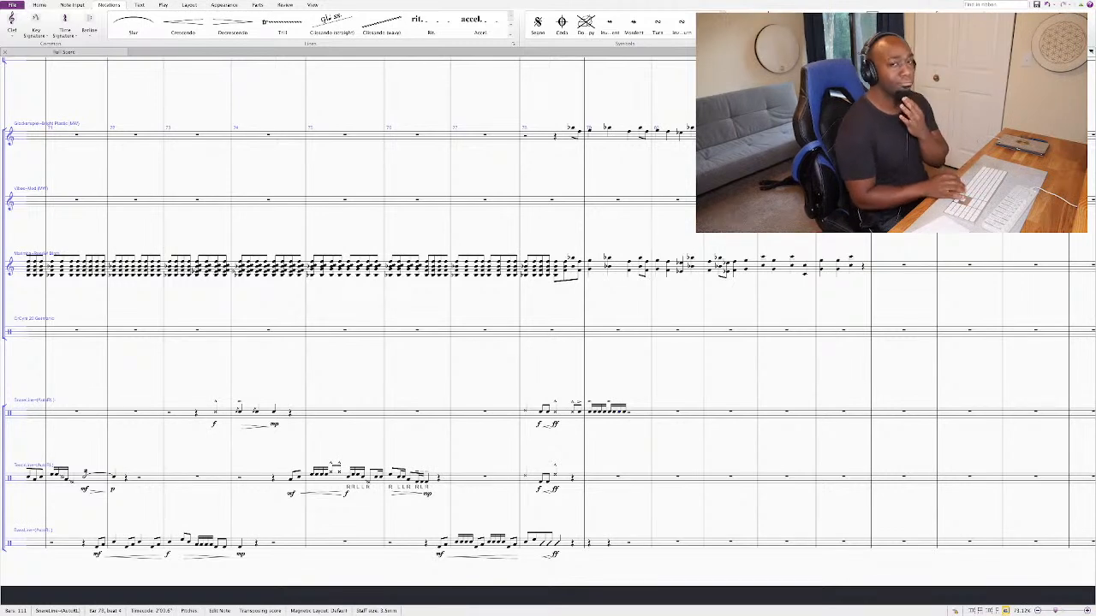
key("space")
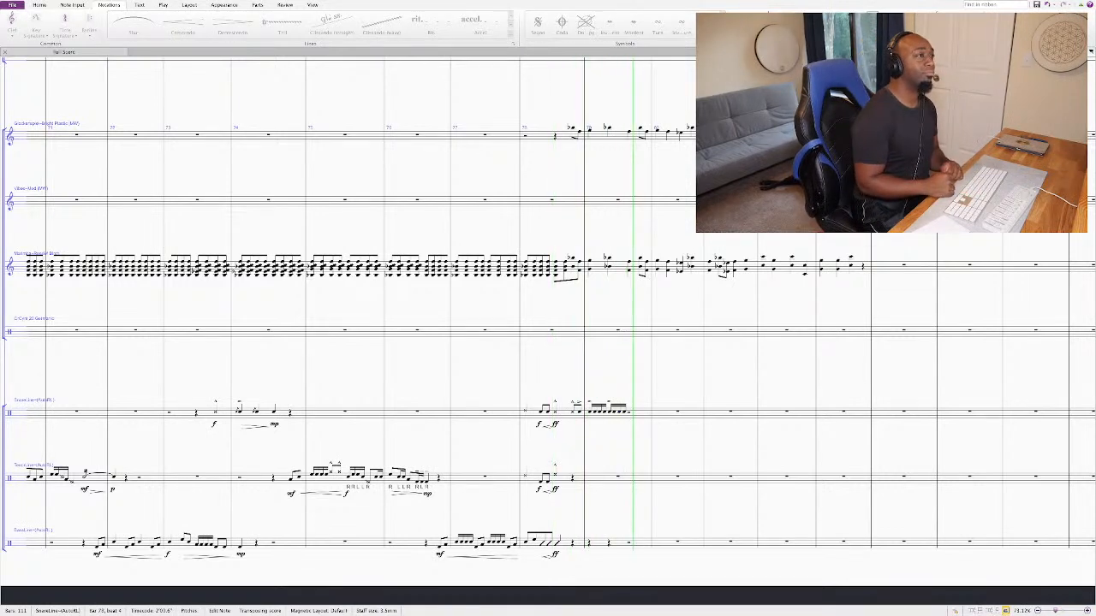
key("space")
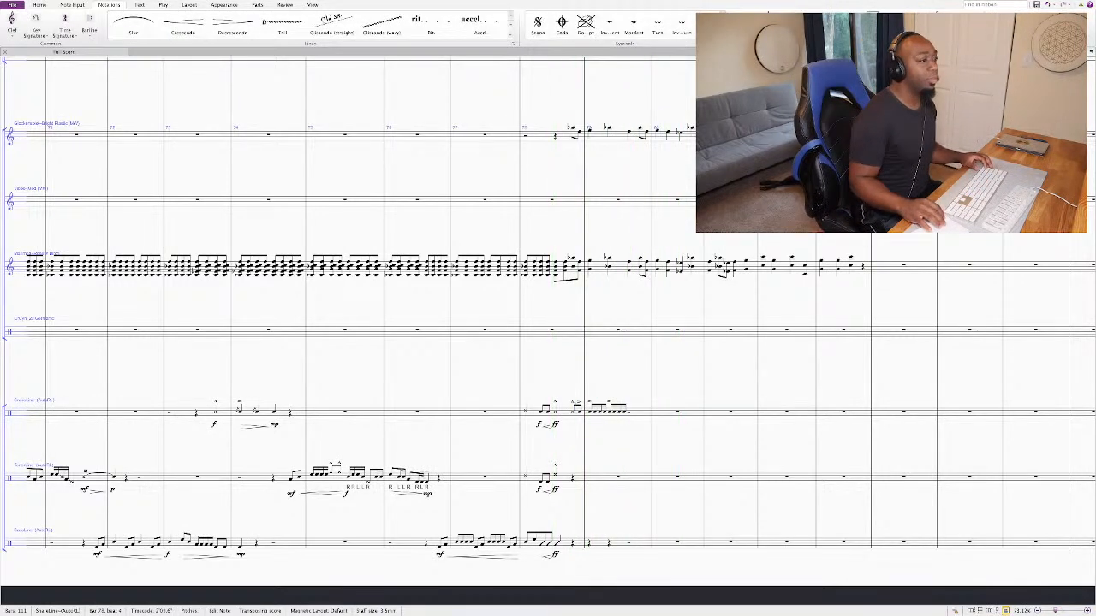
Step: Enter three accented F4 eighths in TenorLine bar 79, from beat 3.5 to the end of the bar
left_click(618, 476)
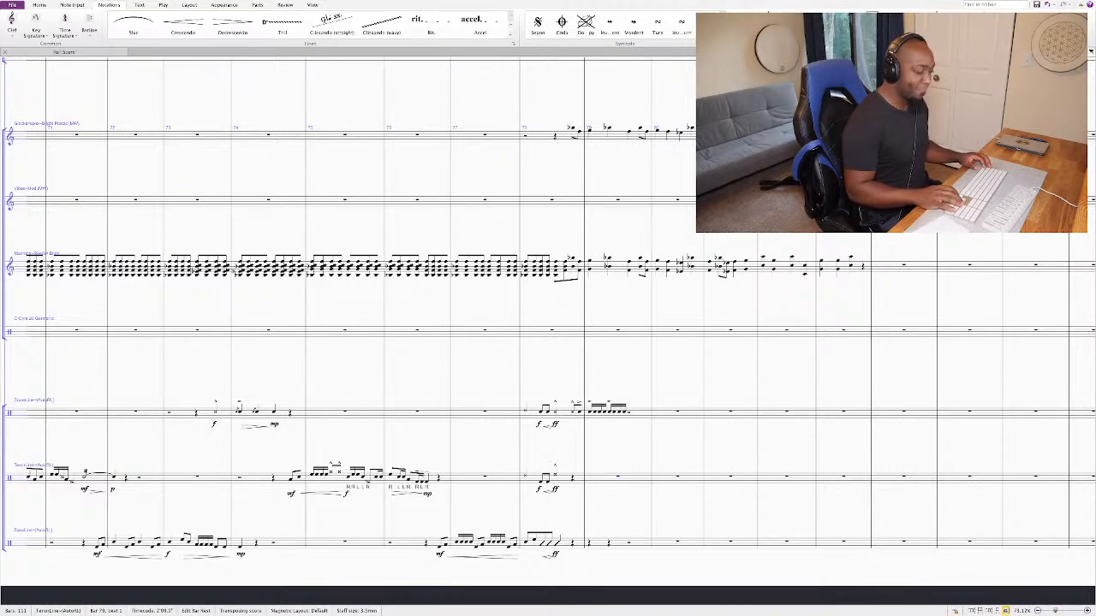
key("5")
key("Right")
key("3")
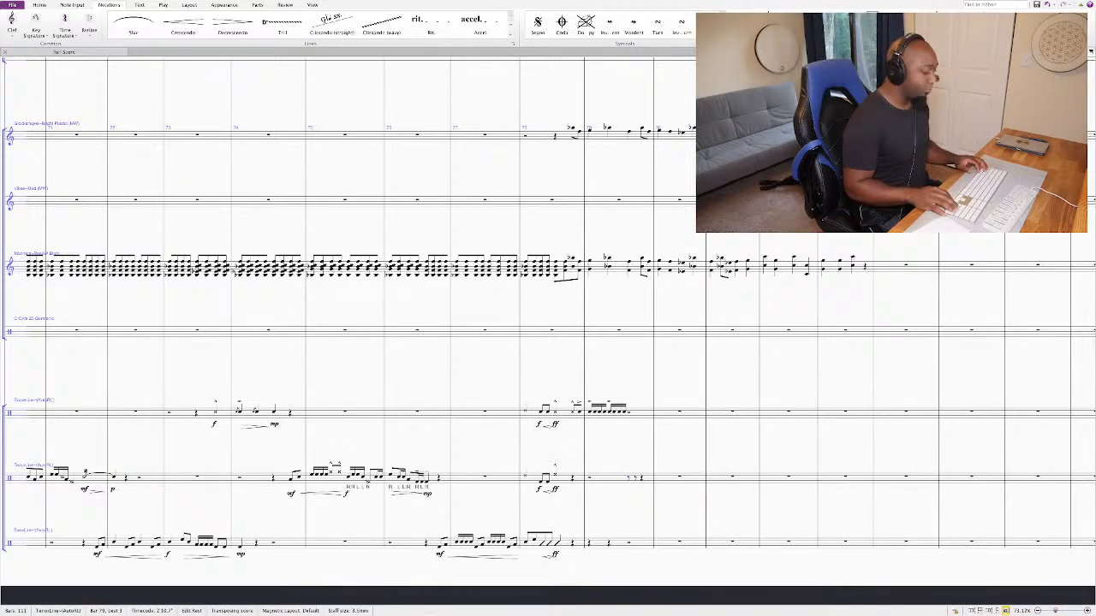
key("f")
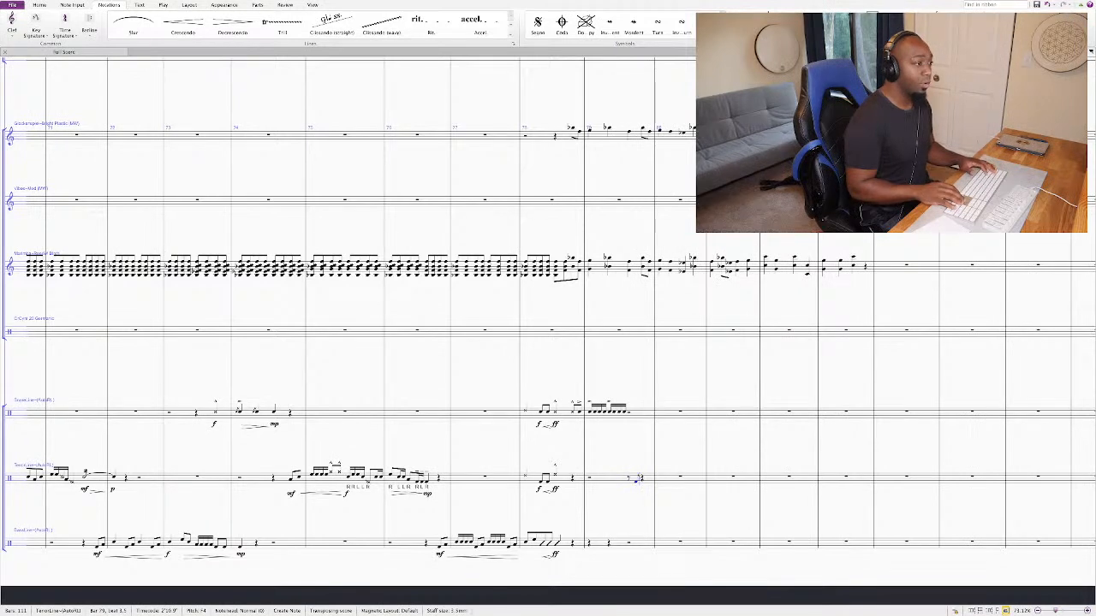
key("Escape")
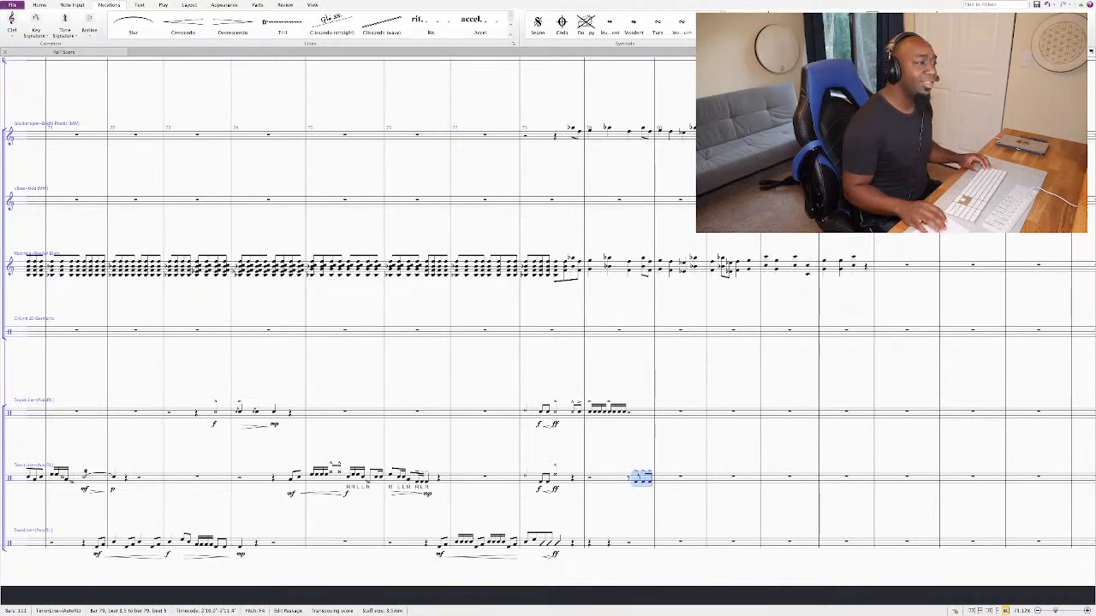
Step: Copy the TenorLine bar 79 figure to the same bar of the BassLine
key("ctrl+c")
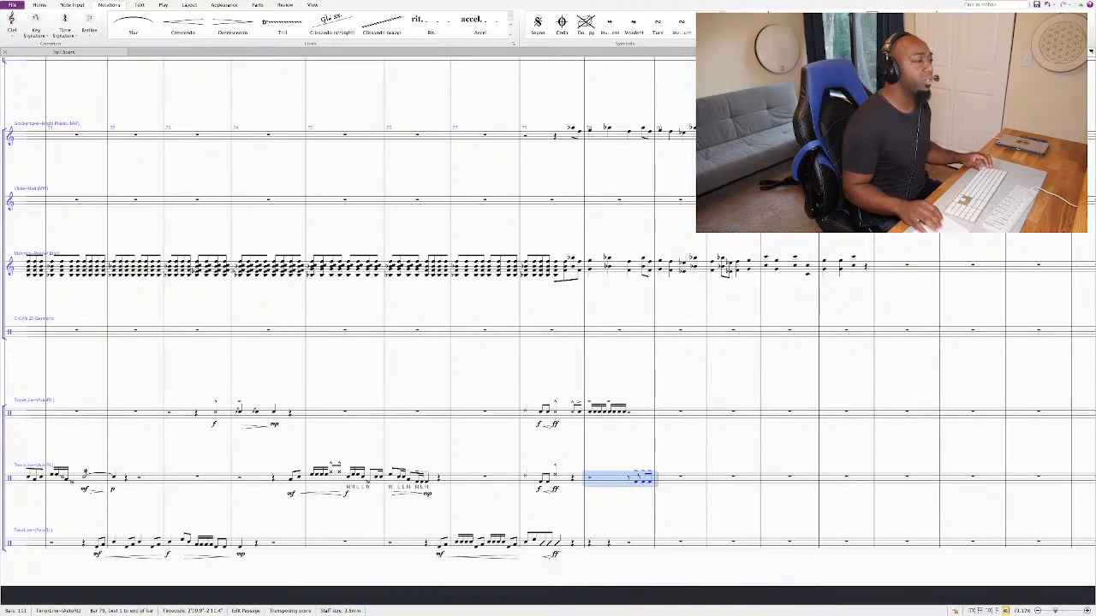
key("ctrl+Down")
key("ctrl+v")
key("Escape")
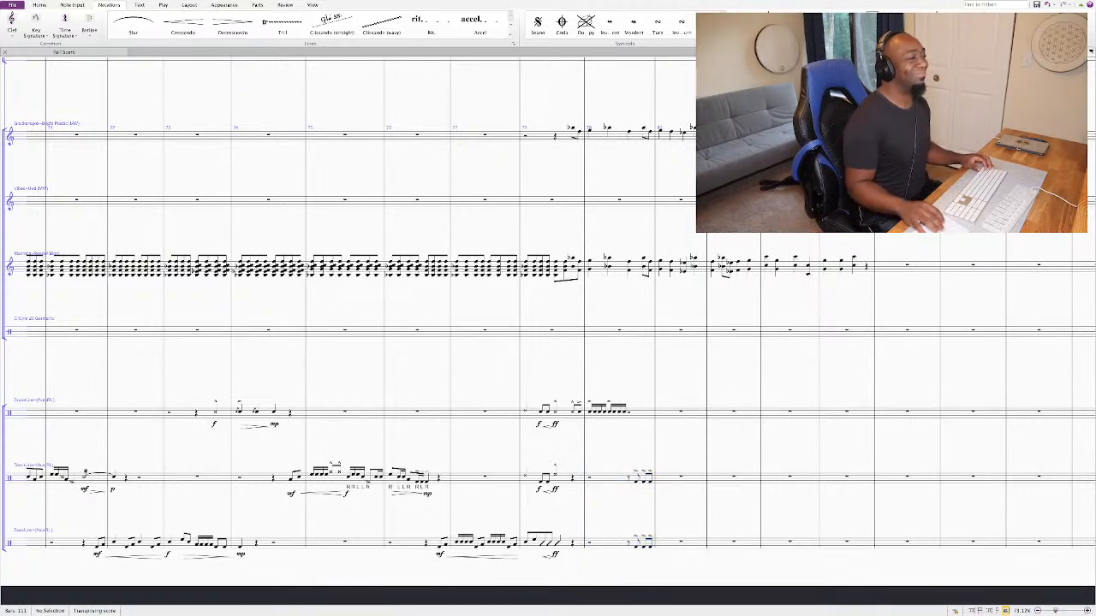
Step: Fill beats 3 and 4 of SnareLine bar 79 with a marcato cross-head eighth followed by three accented C5 eighths
left_click(214, 412)
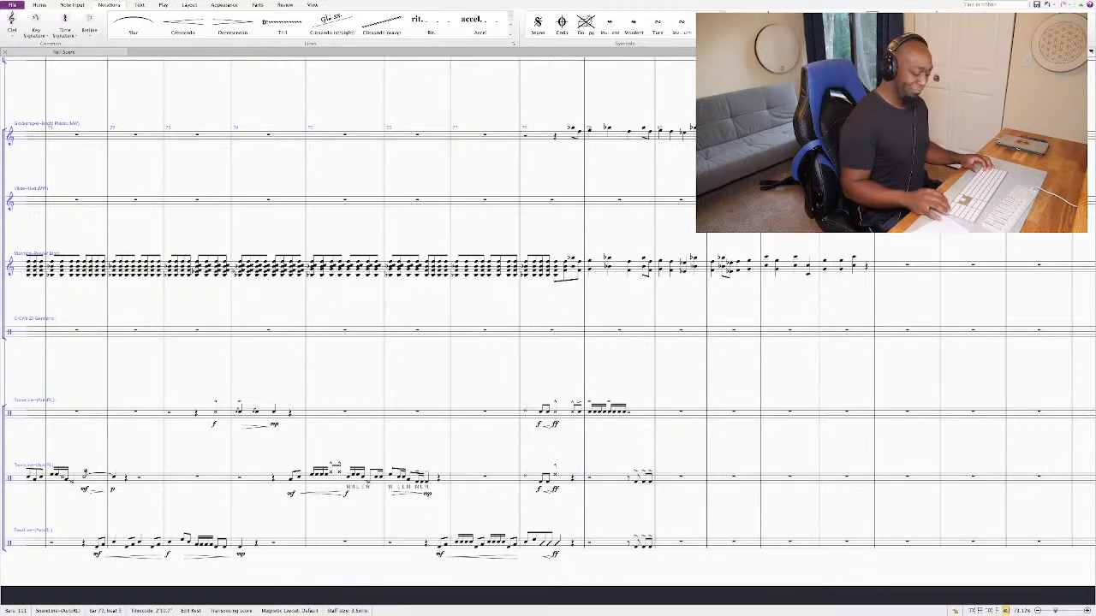
key("n")
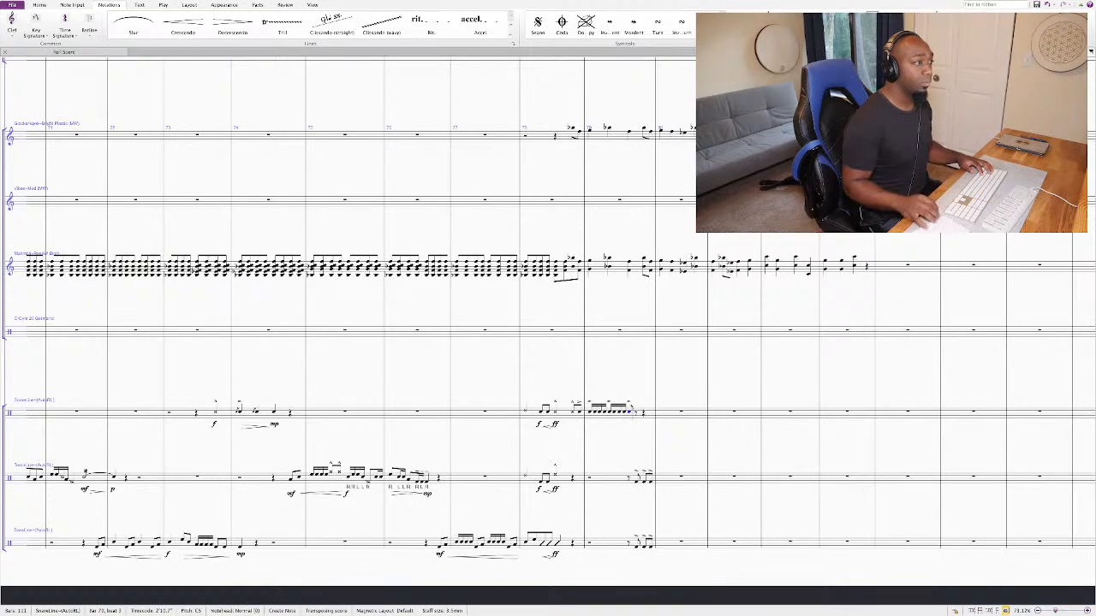
key("c")
key("c")
key("c")
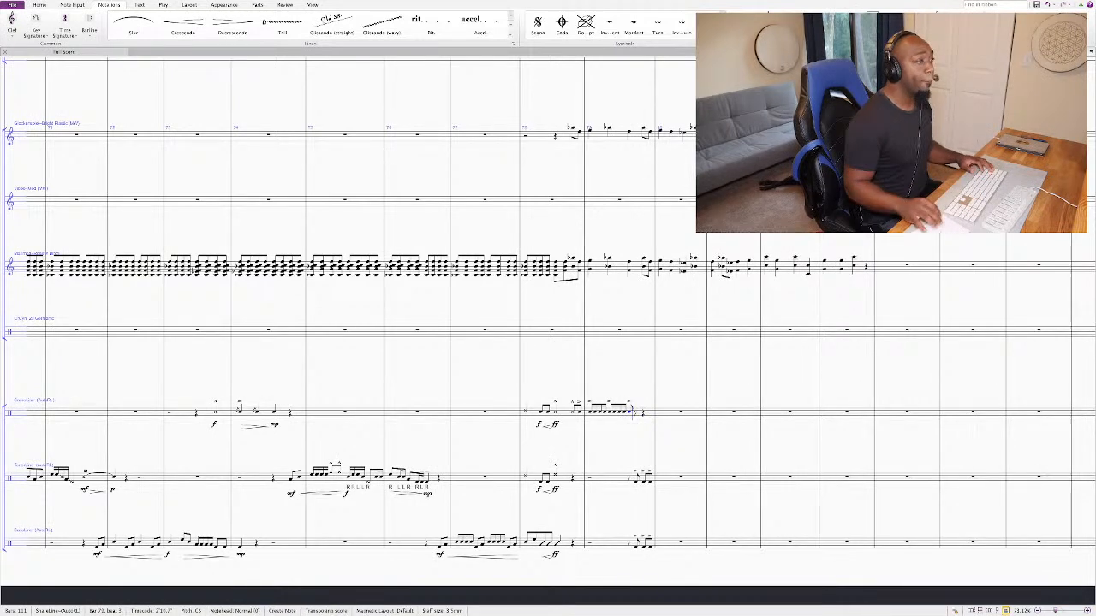
key("Escape")
key("Escape")
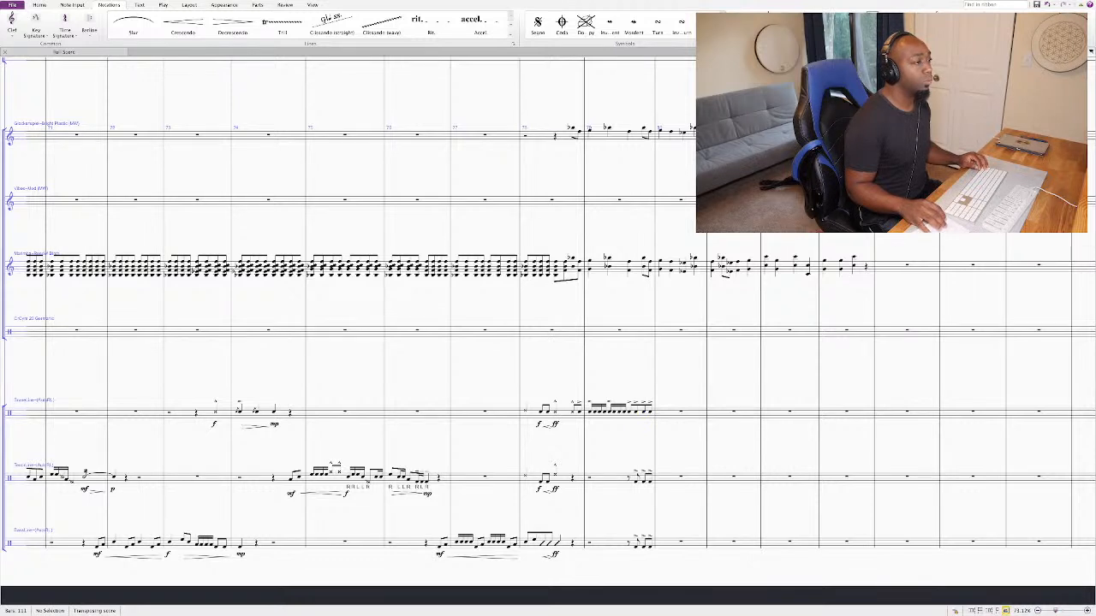
left_click(135, 412)
key("shift+alt+1")
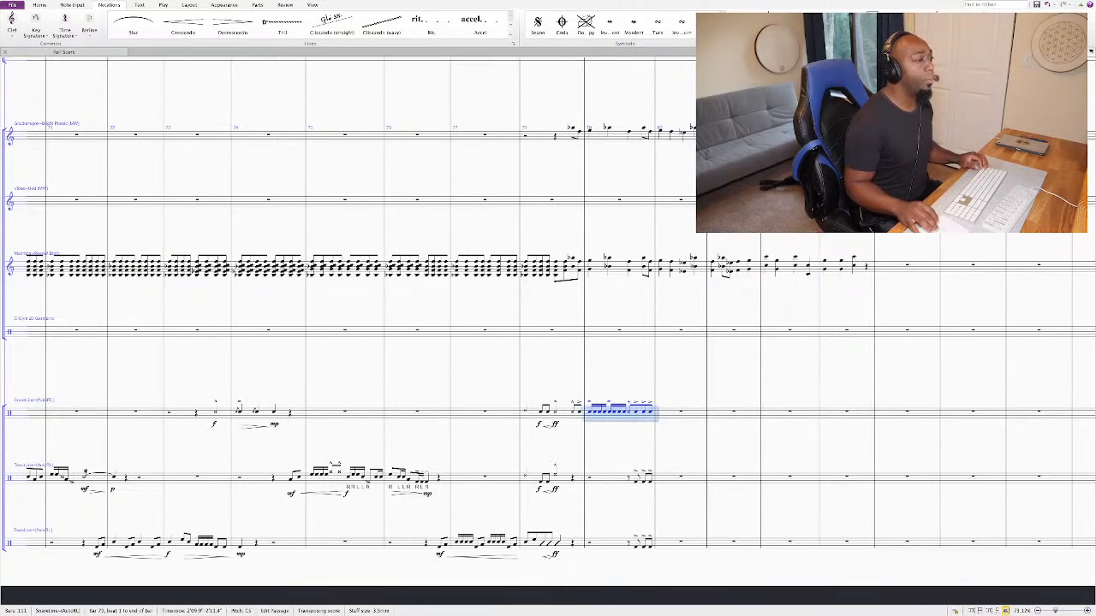
Step: Add an ff dynamic under the last eighth of bar 79 in the TenorLine and the BassLine
left_click(648, 477)
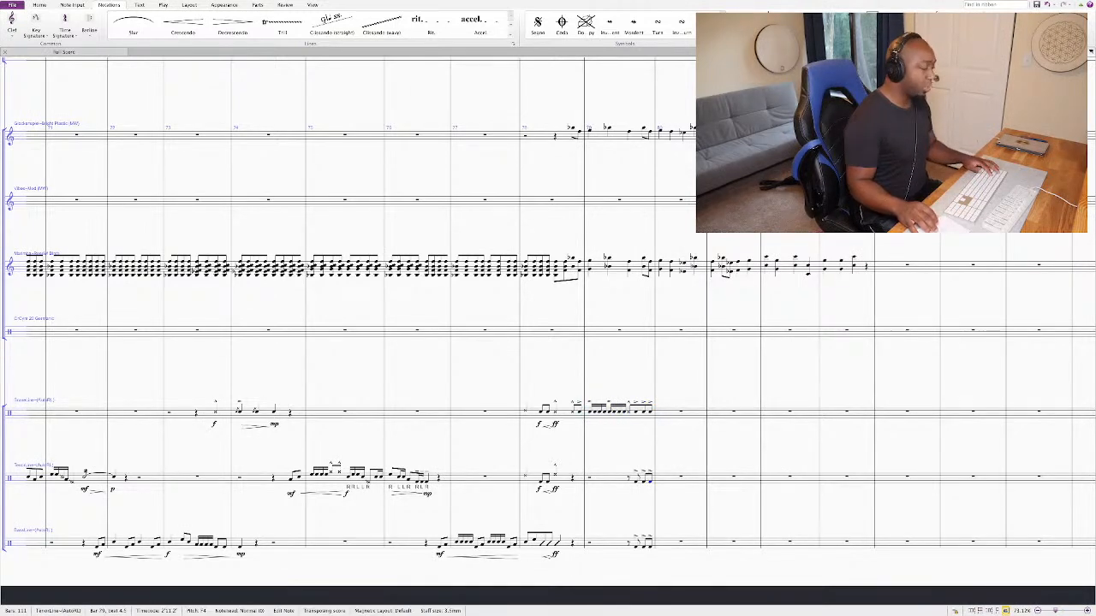
key("ctrl+e")
type("ff")
left_click(647, 540)
key("ctrl+e")
key("Escape")
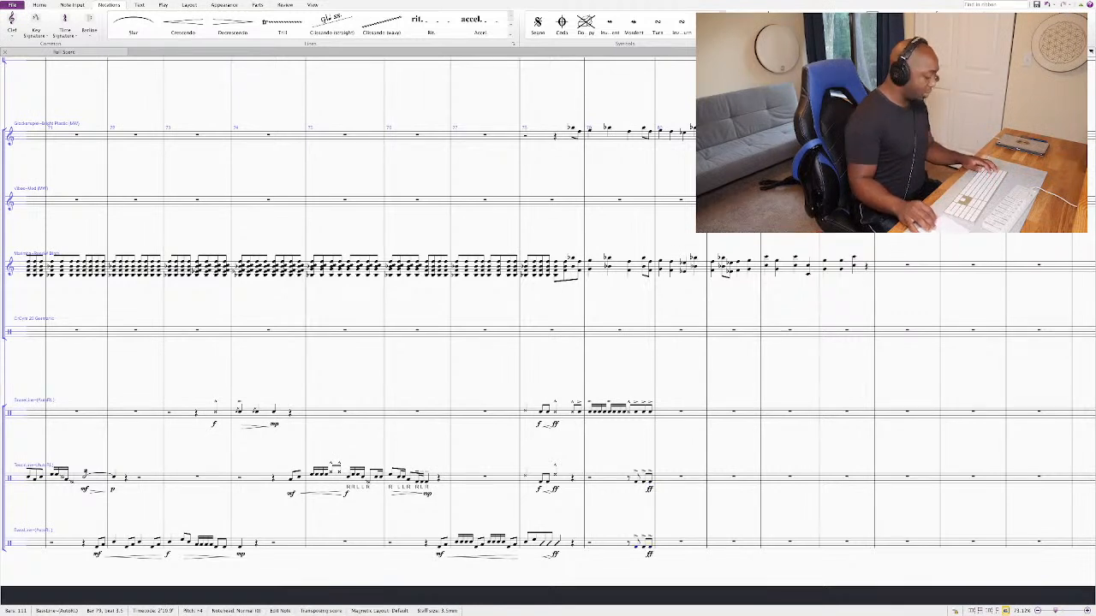
Step: Mark mf under beat 3.5 of BassLine bar 79 and lead it to the ff with a crescendo hairpin
key("ctrl+e")
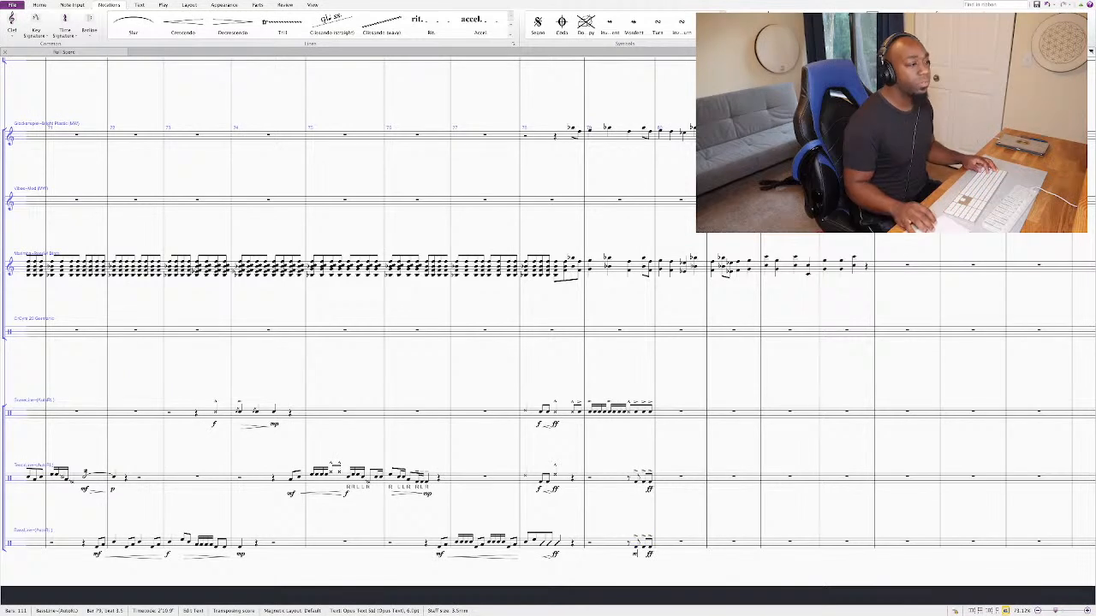
type("mf")
key("Escape")
key("Escape")
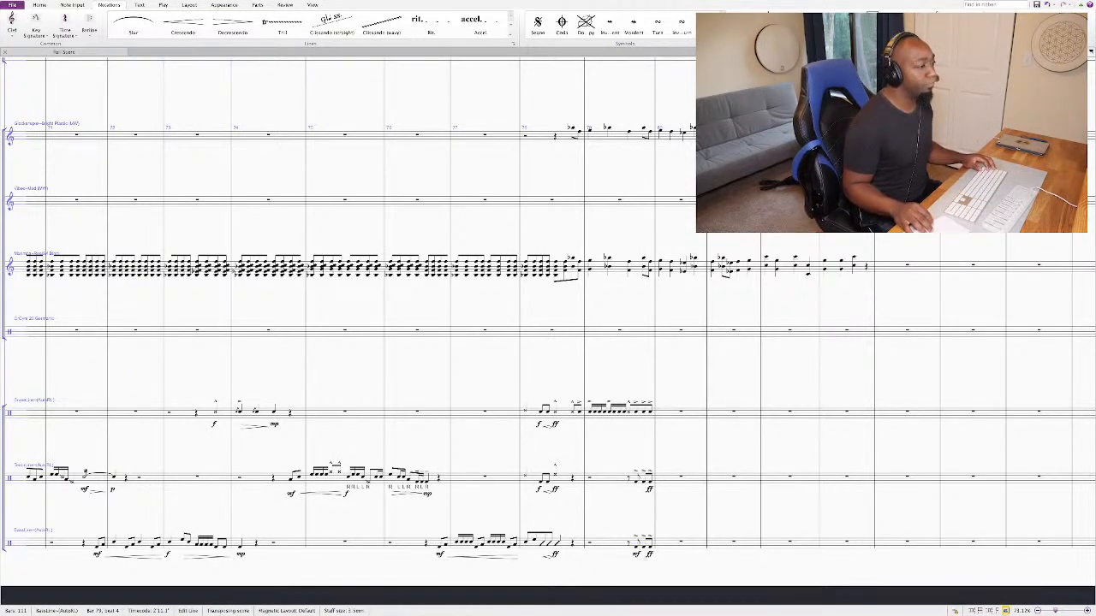
Step: Copy the BassLine's mf and crescendo hairpin from bar 79 to the same beats of the TenorLine
key("alt+Left")
key("Right")
key("shift+Right")
key("alt+p")
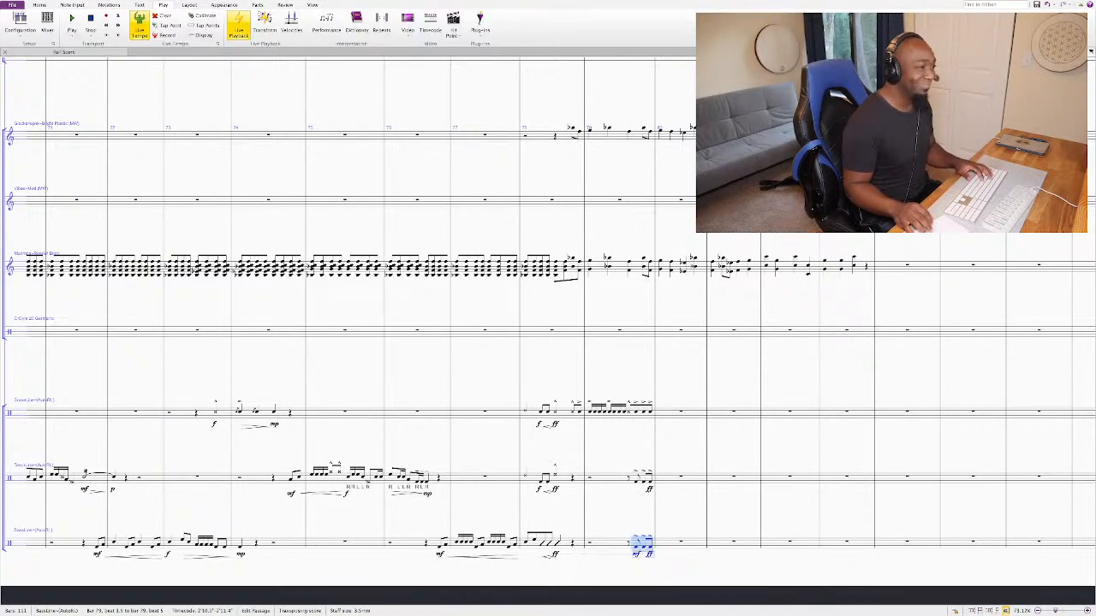
key("alt+Left")
key("Escape")
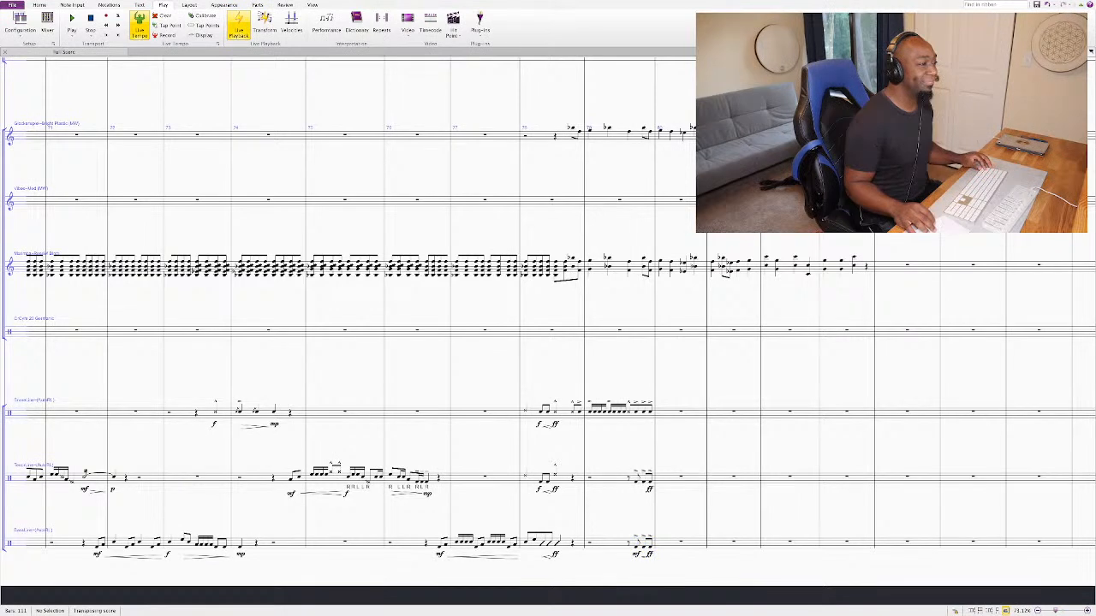
key("alt+Left")
key("alt+Left")
key("ctrl+shift+a")
key("alt+Up")
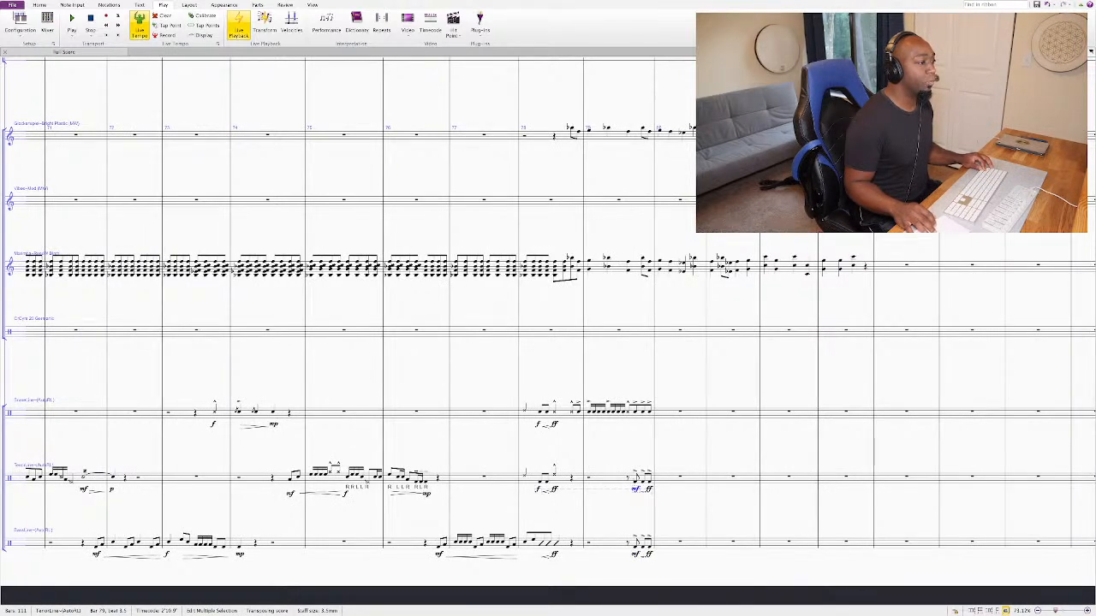
Step: Repeat bar 79 of the SnareLine, TenorLine and BassLine four times to fill bars 80 through 83
left_click(618, 411)
key("shift+Down")
key("shift+Down")
key("r")
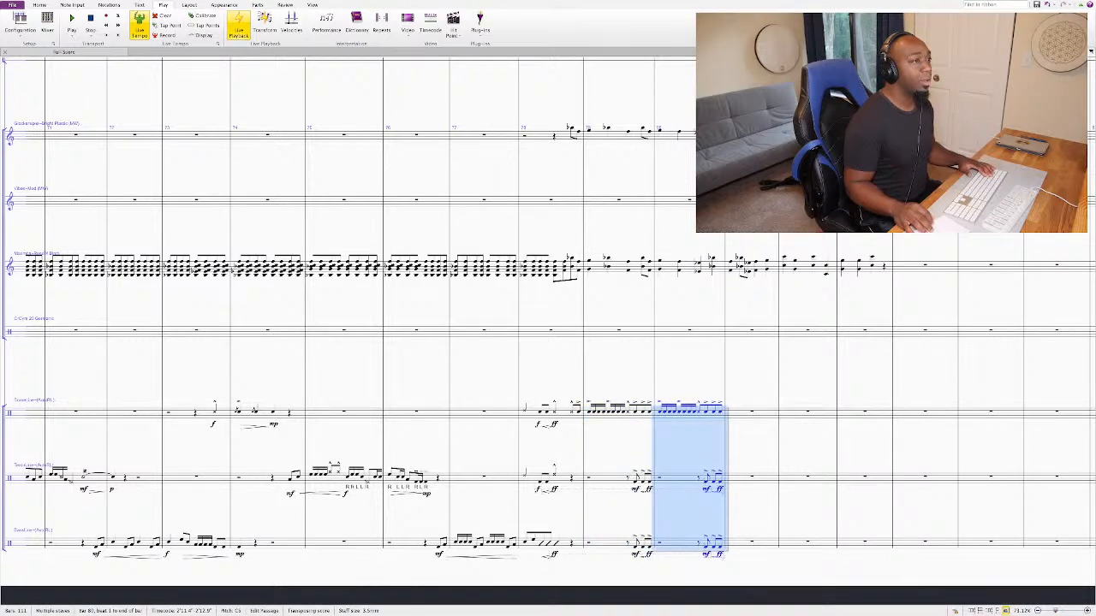
key("r")
key("r")
key("r")
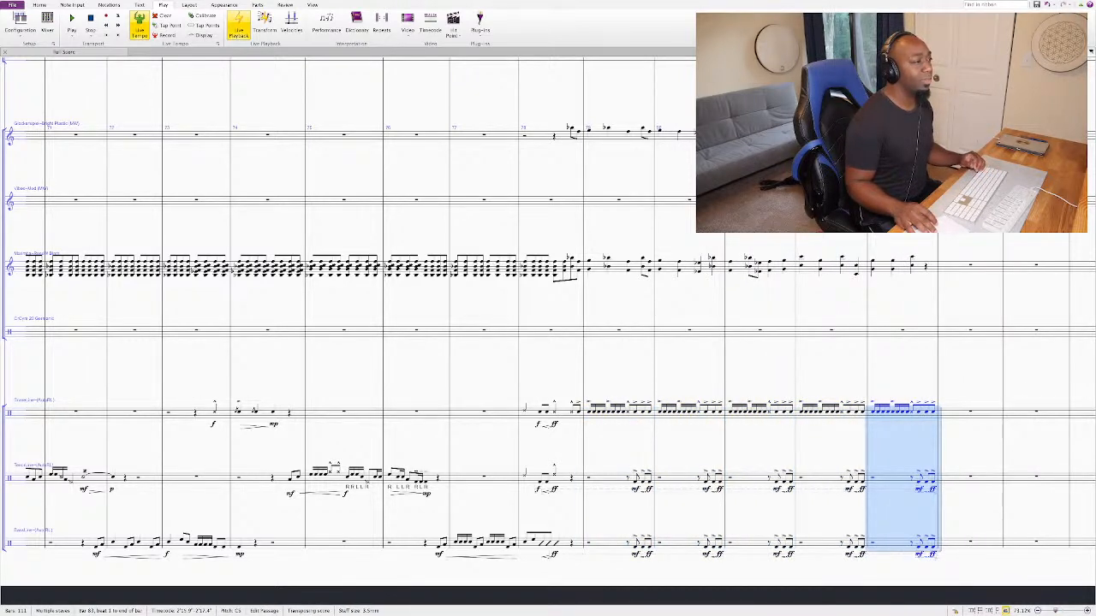
key("Escape")
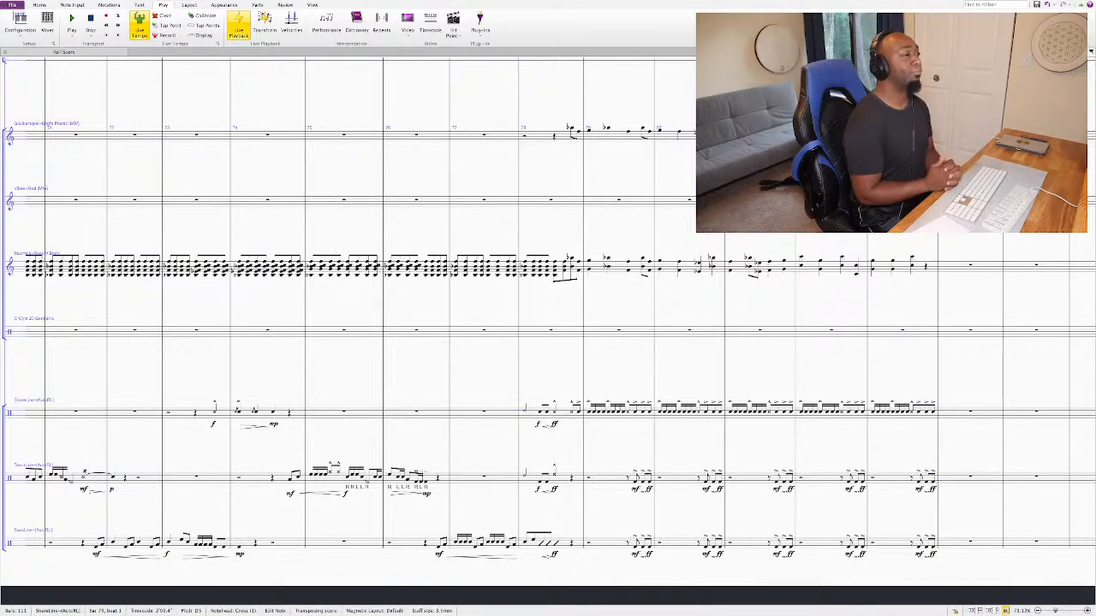
Step: Play the repeated battery pattern back twice, starting from bar 78
key("space")
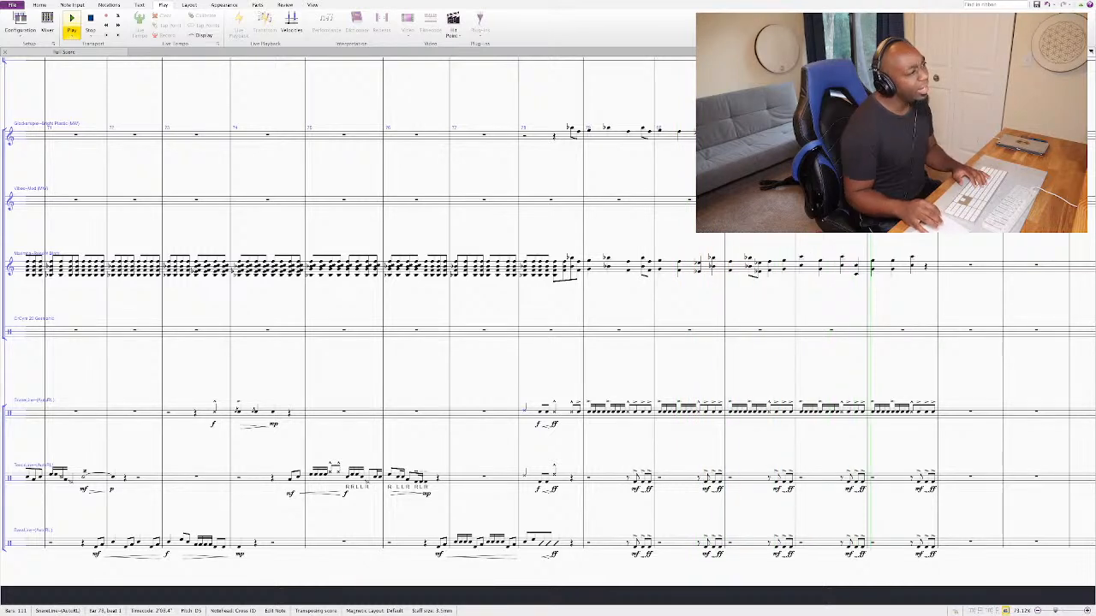
key("space")
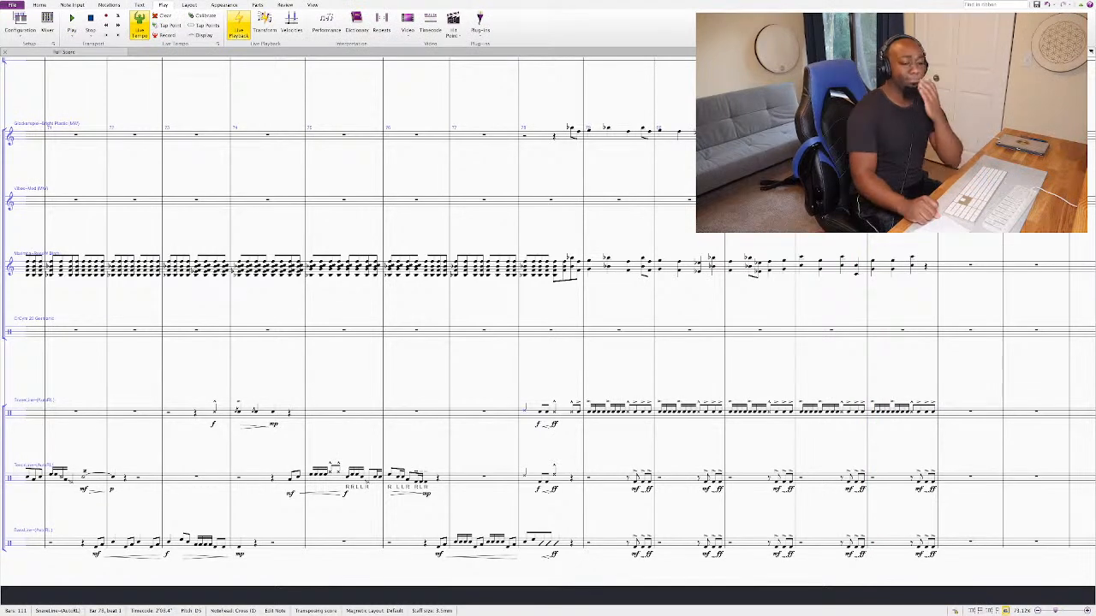
key("space")
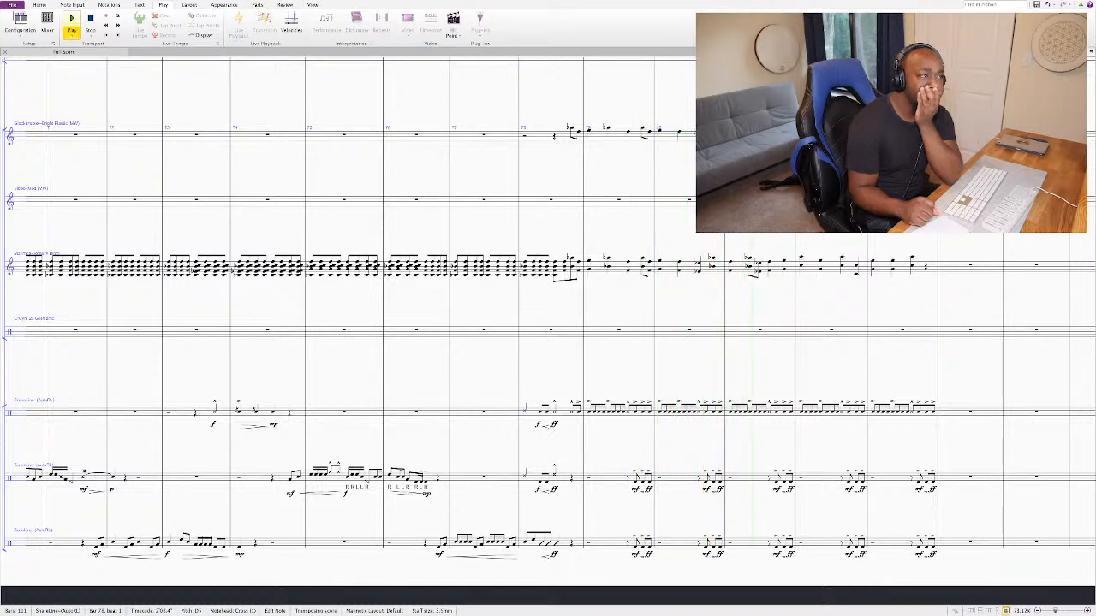
key("space")
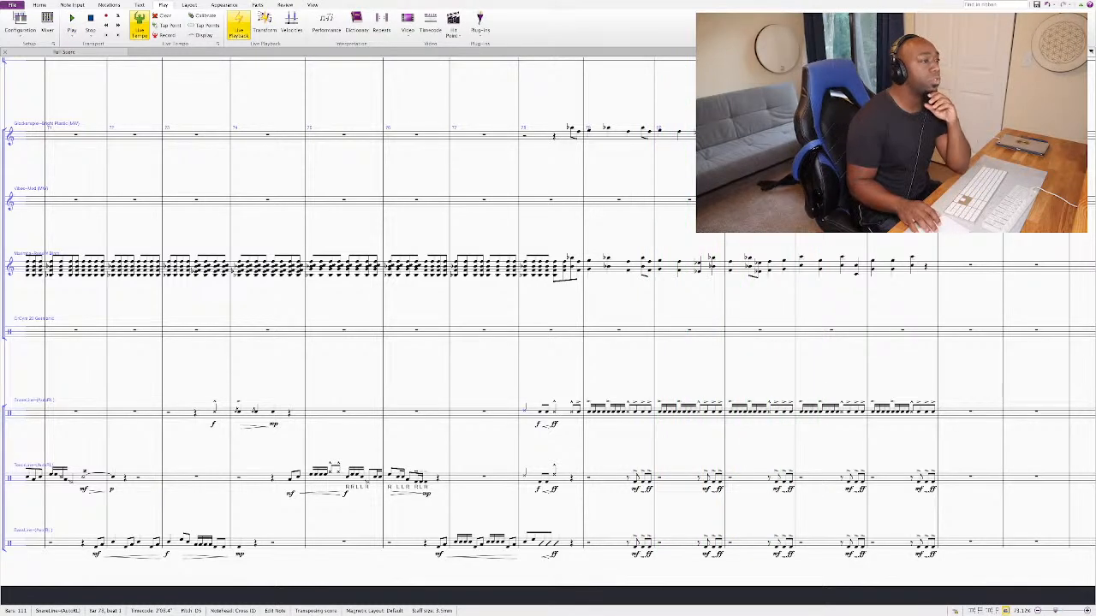
Step: Clear bars 81 through 83 of the SnareLine, TenorLine and BassLine
left_click(761, 411)
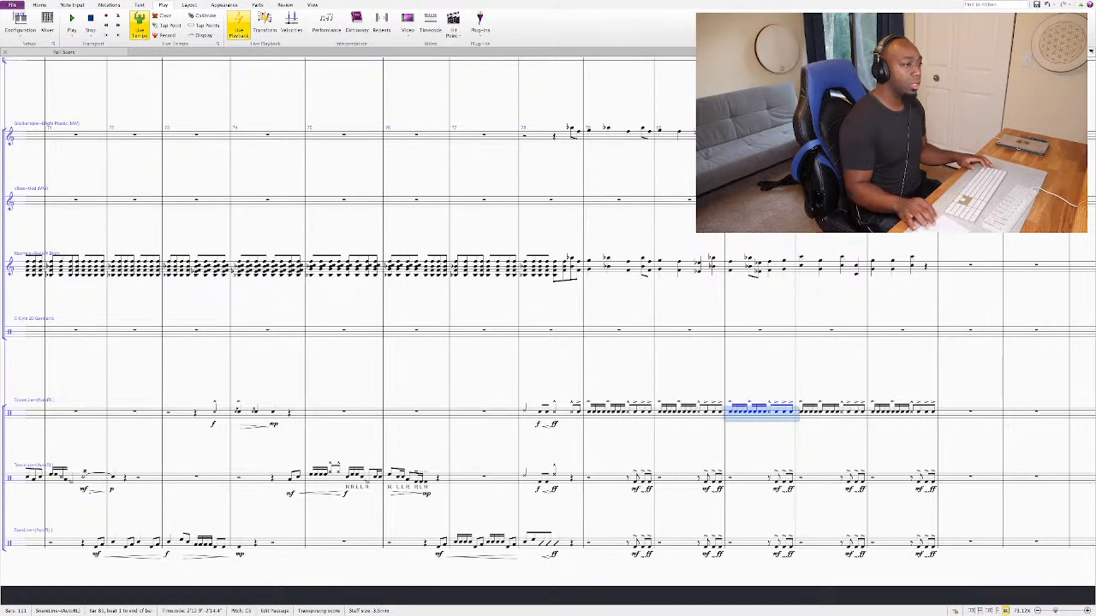
key("ctrl+shift+Right")
key("ctrl+shift+Right")
key("shift+Down")
key("shift+Down")
key("Delete")
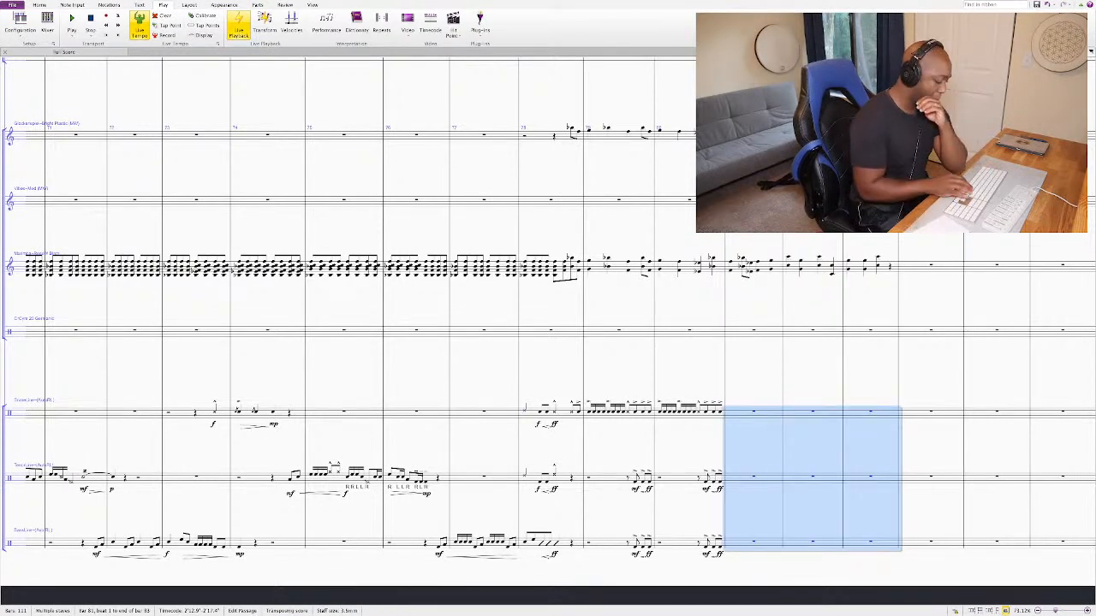
key("Escape")
Step: Play the shortened battery passage from bar 78 and examine the brass parts above bars 79 to 83
key("space")
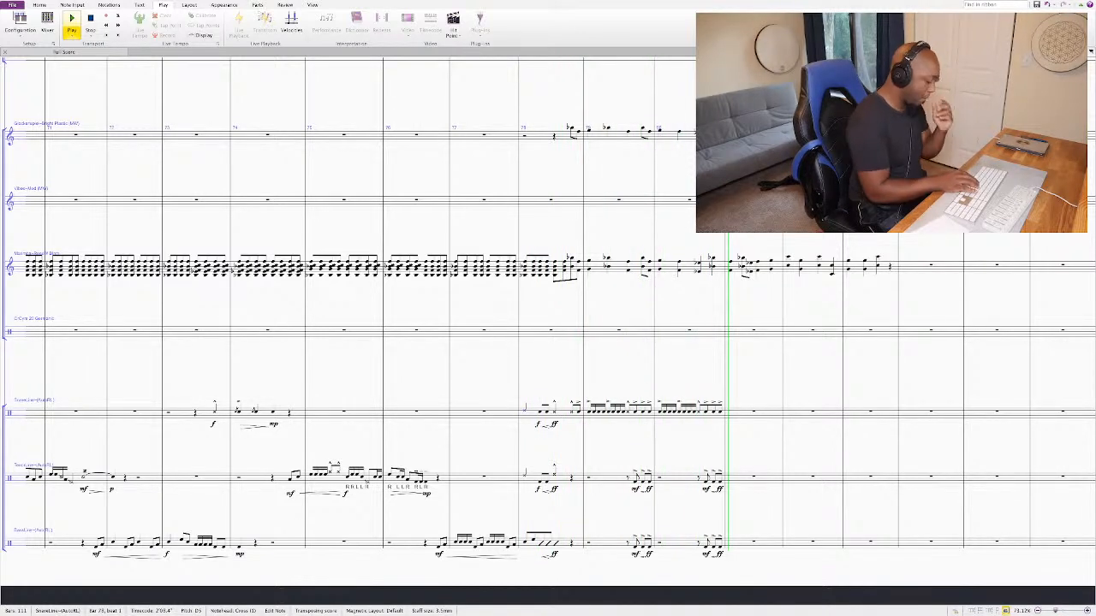
key("space")
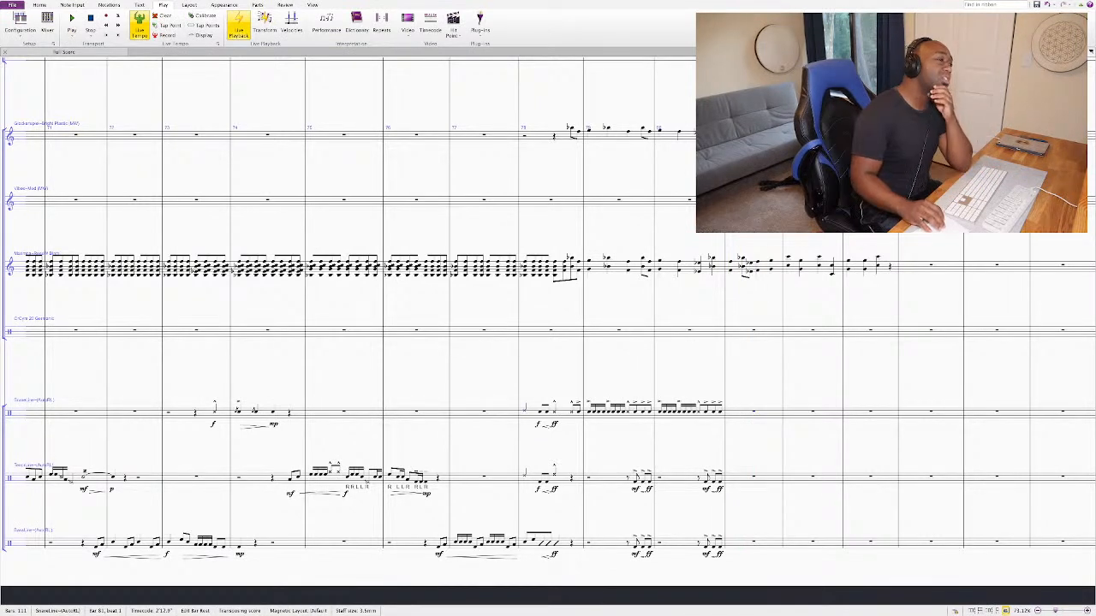
scroll(548, 325, "up", 6)
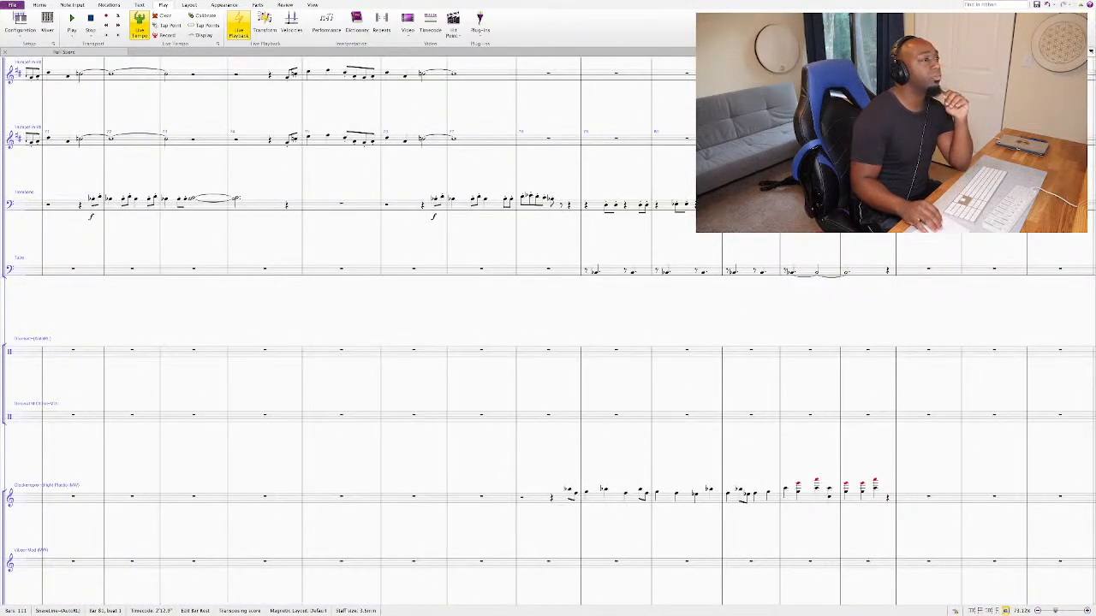
scroll(548, 325, "down", 6)
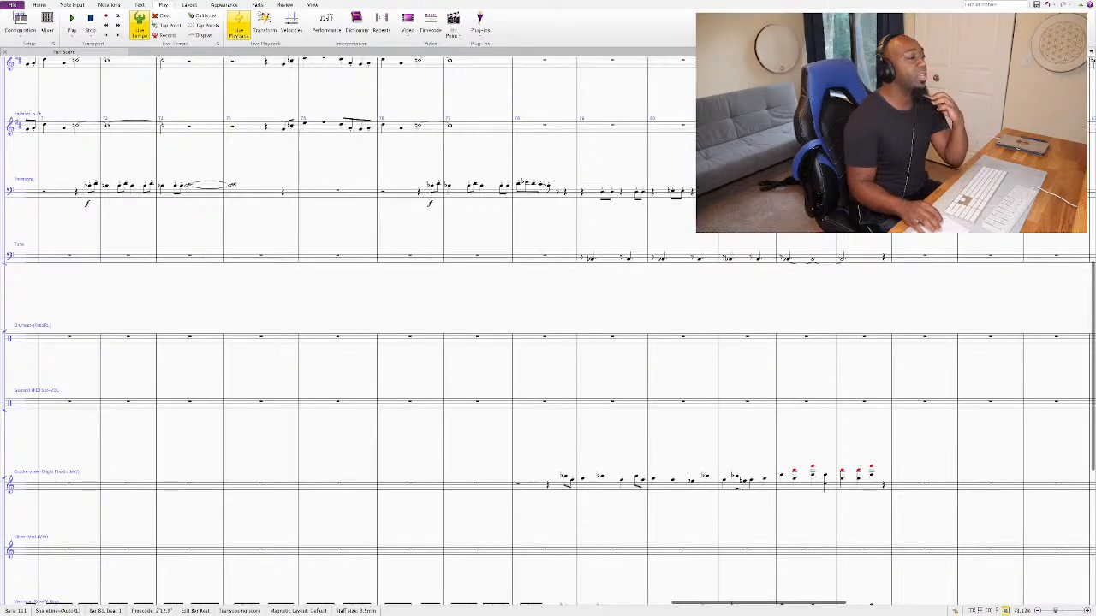
Step: Replay the score from bar 78 into bar 81 to hear how the battery leads into the empty bars
key("ctrl+Left")
key("ctrl+Left")
key("ctrl+Left")
key("space")
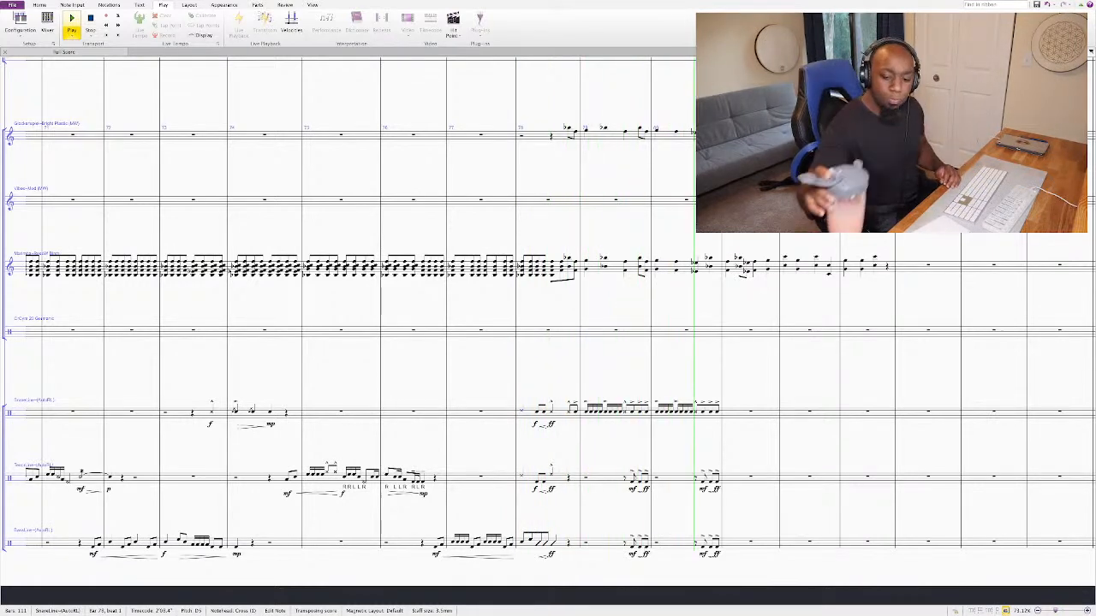
key("space")
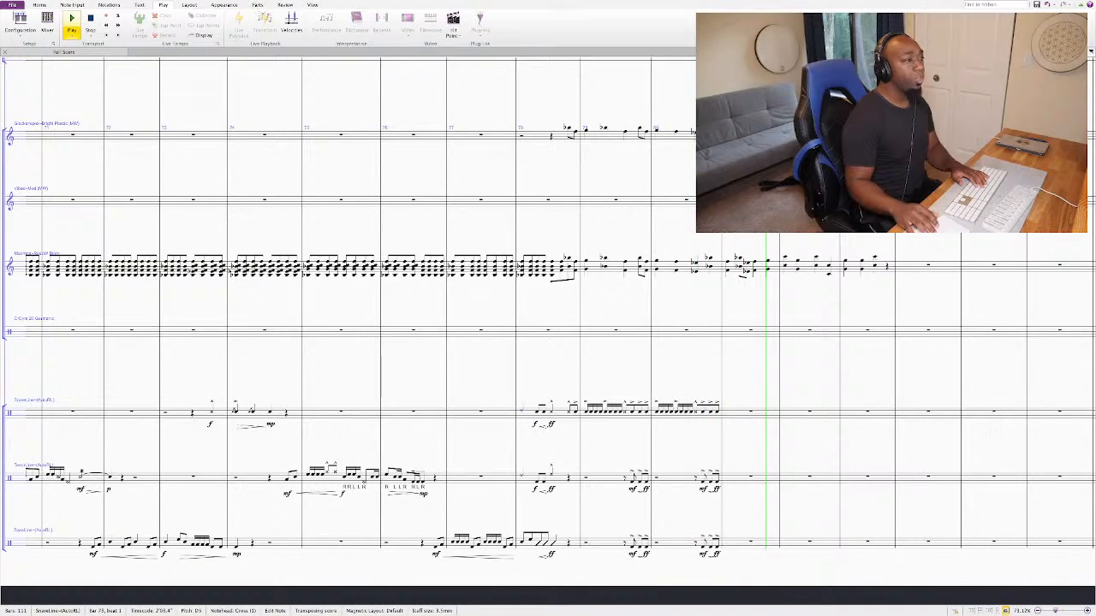
key("space")
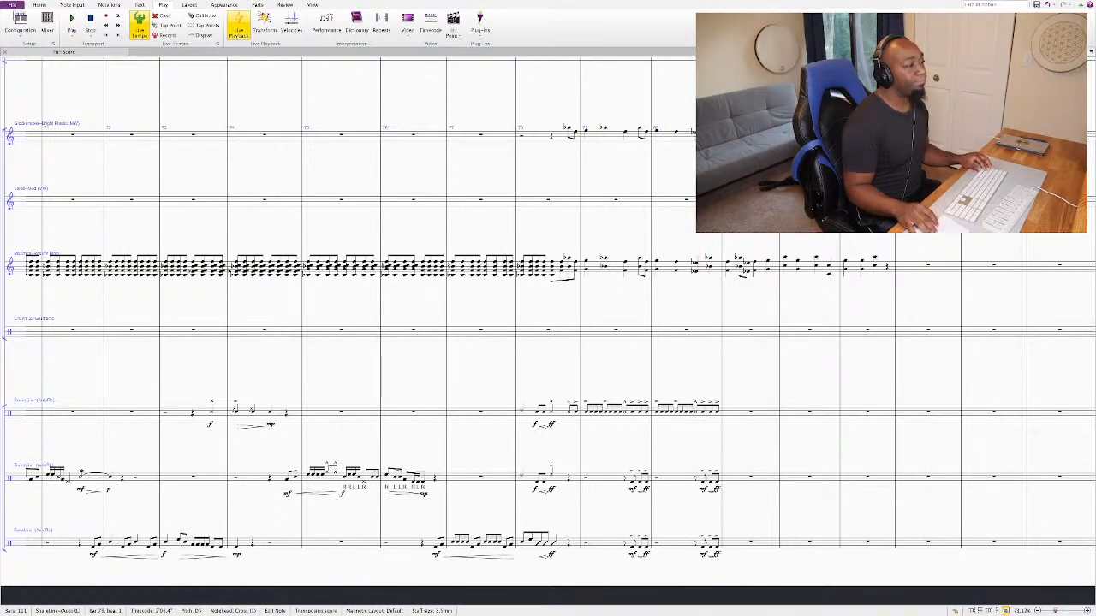
key("Escape")
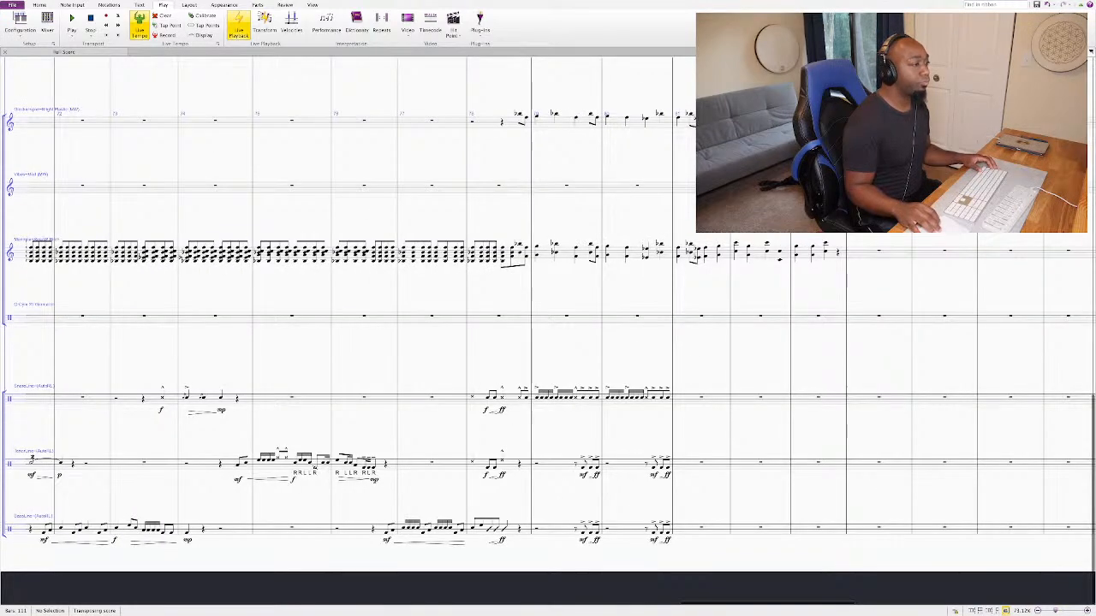
Step: Delete all dynamics and hairpins under bars 79 and 80 of the TenorLine and BassLine
key("ctrl+equal")
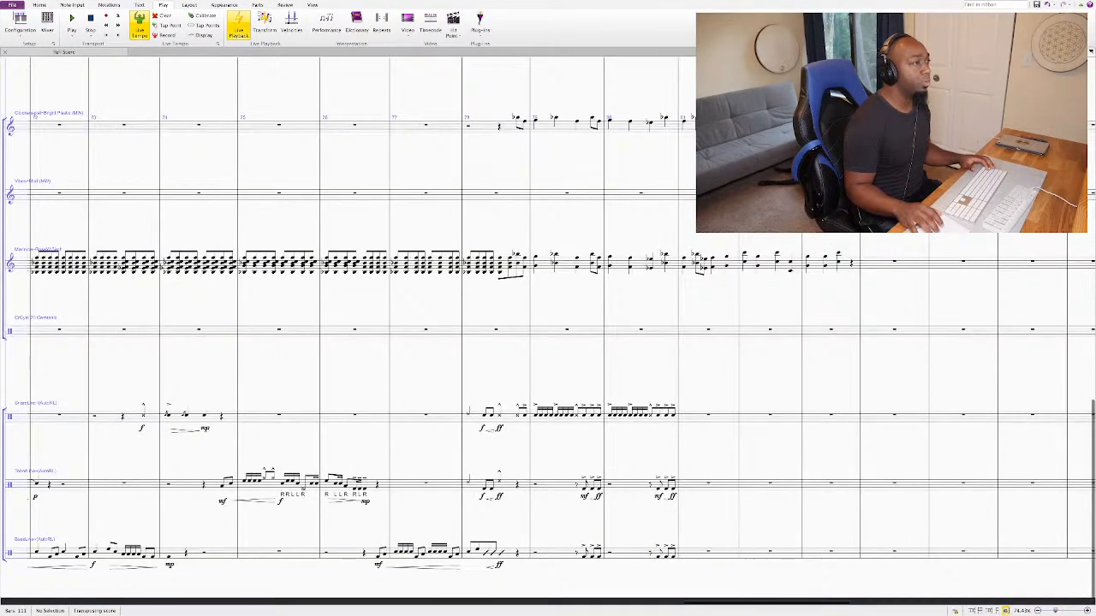
key("ctrl+minus")
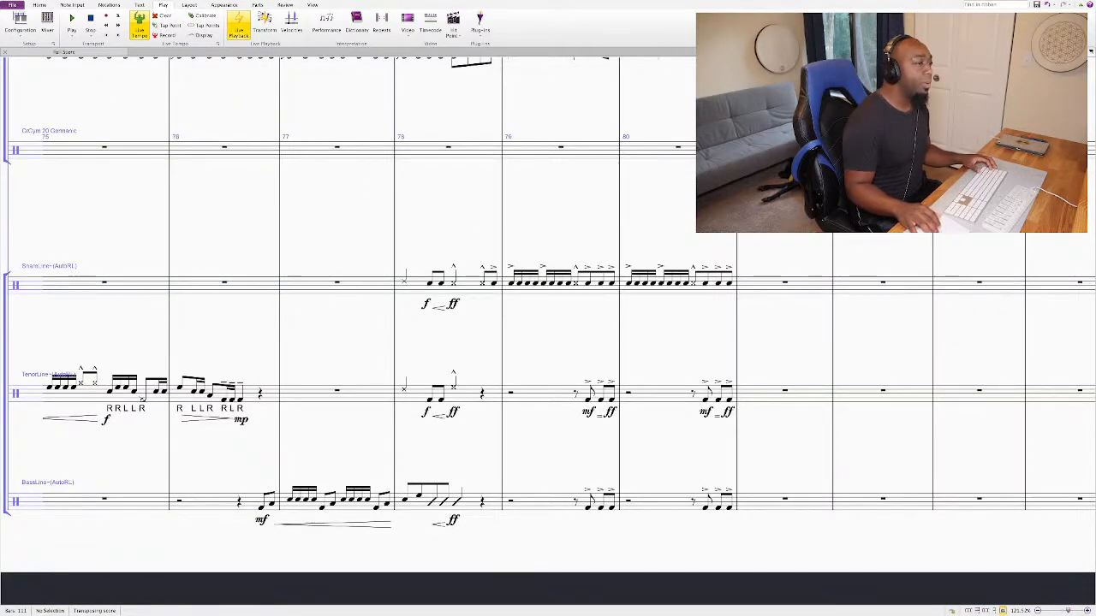
left_click_drag(736, 438, 567, 405)
key("Delete")
Step: Mark mf under beat 3.5 of TenorLine bar 79 and place a copy at the same beat in the BassLine
left_click(588, 400)
key("super+e")
type("mf")
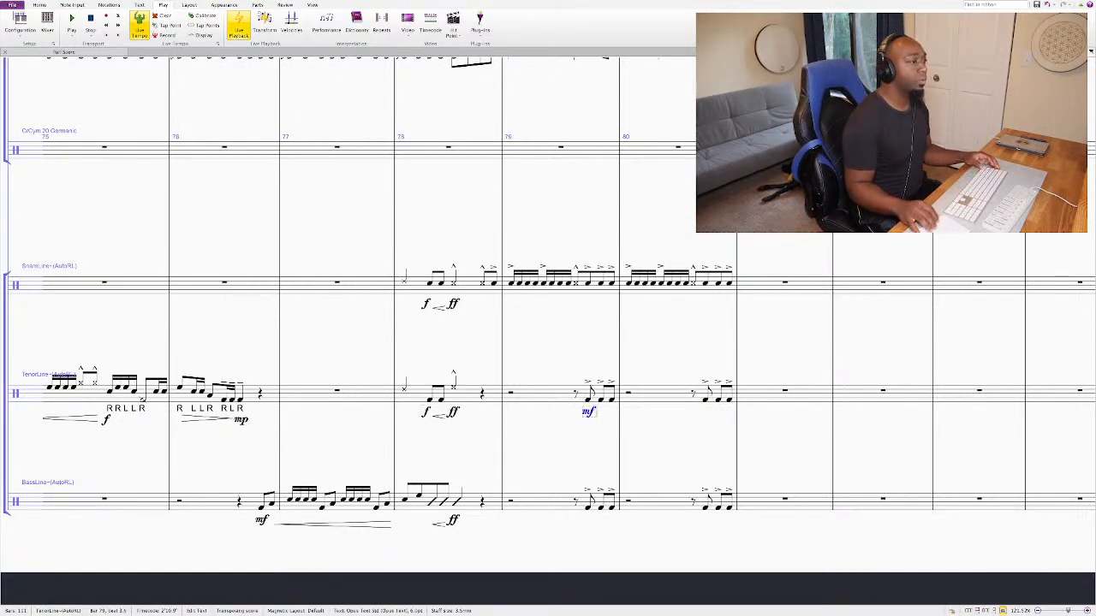
left_click(596, 520, "alt")
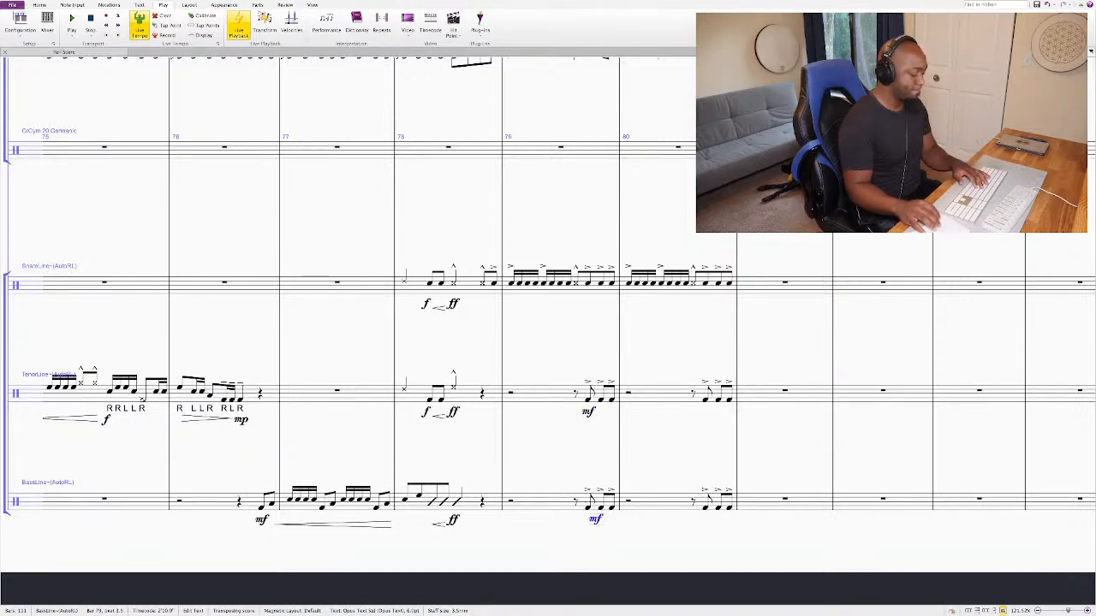
Step: Play the battery parts from SnareLine bar 78 to hear the figures with the new mf dynamics
left_click(404, 281)
key("p")
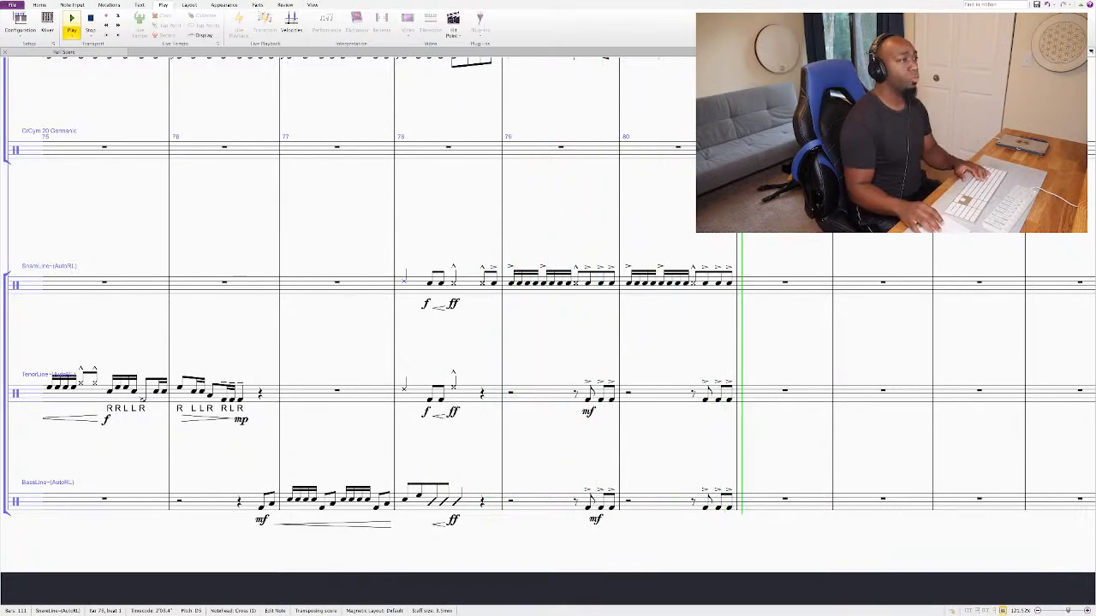
key("space")
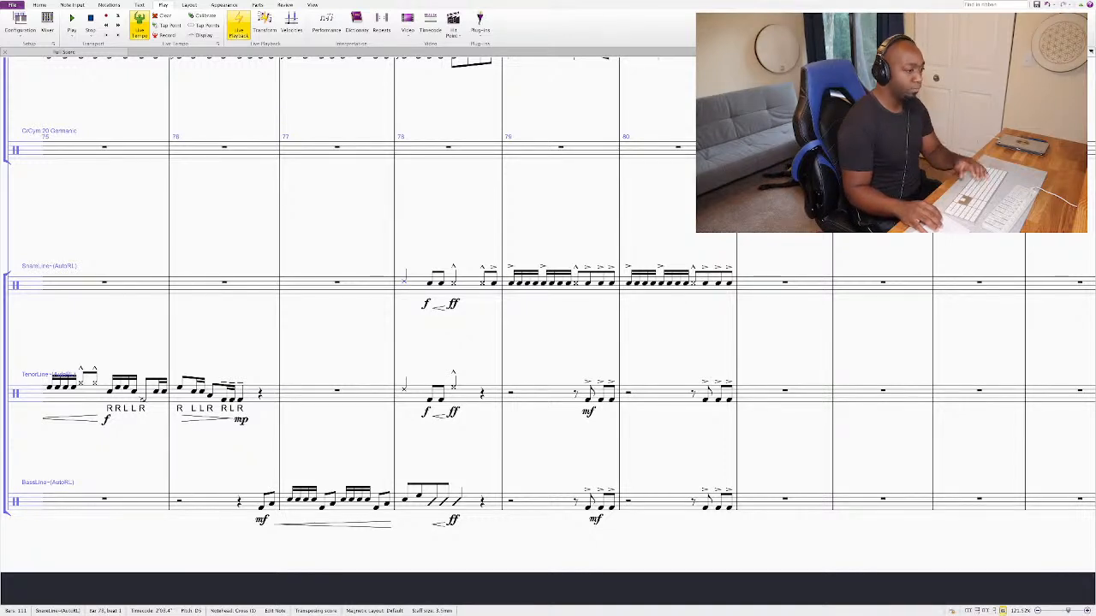
Step: Play the score from bar 78 and from bar 81 to hear how the battery leads into the empty bars
key("space")
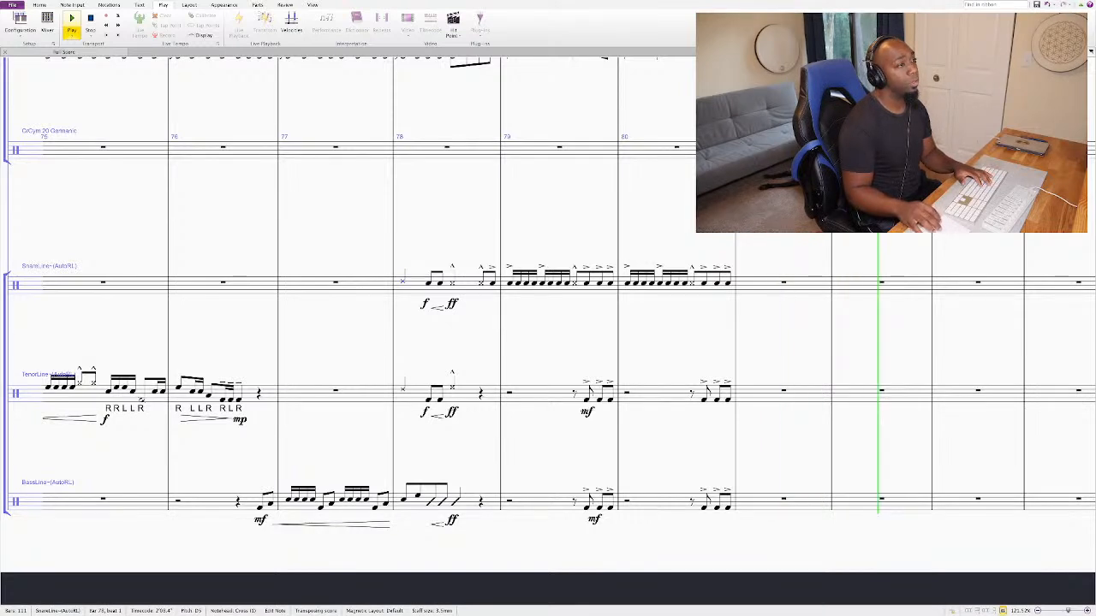
key("space")
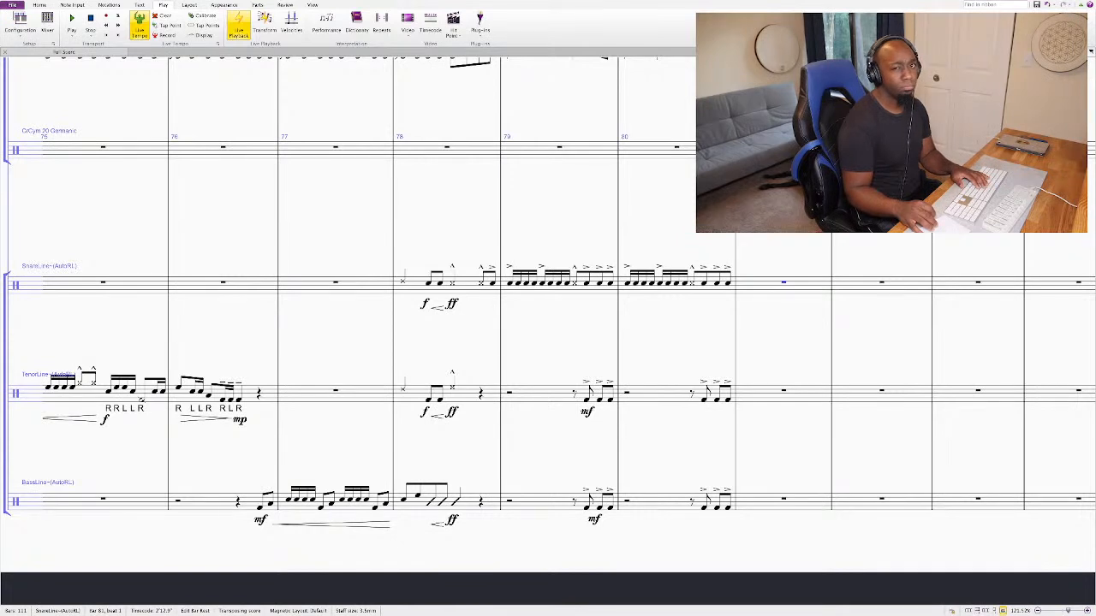
key("space")
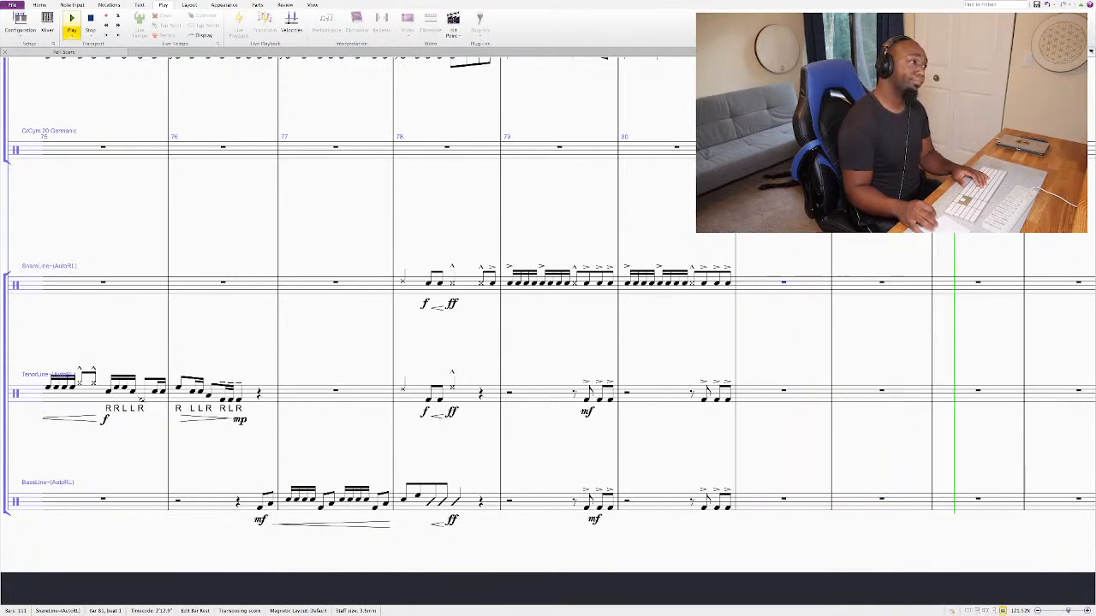
key("space")
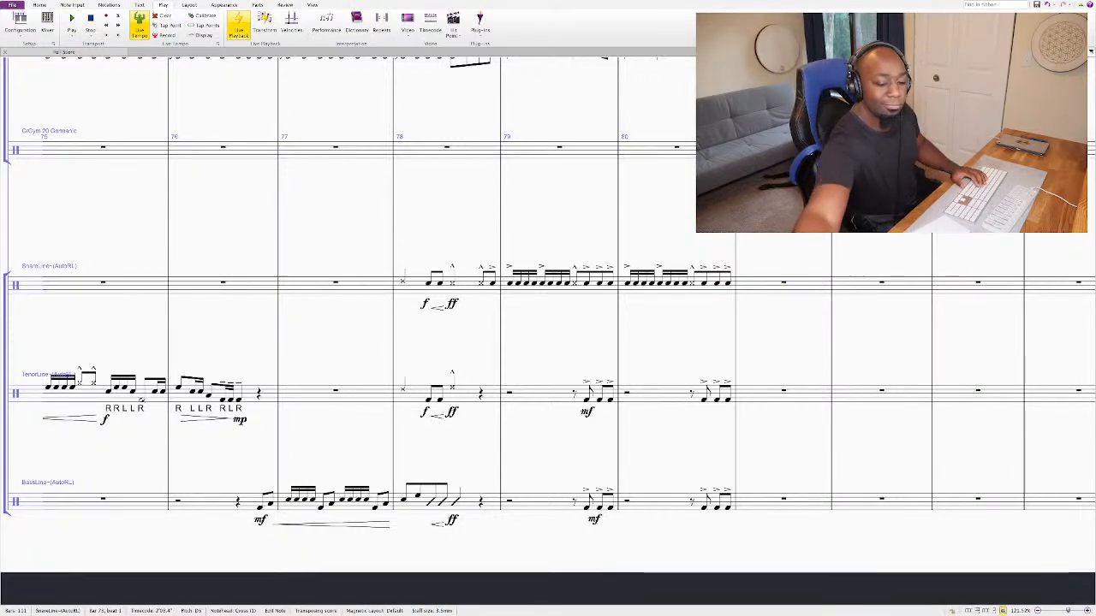
key("space")
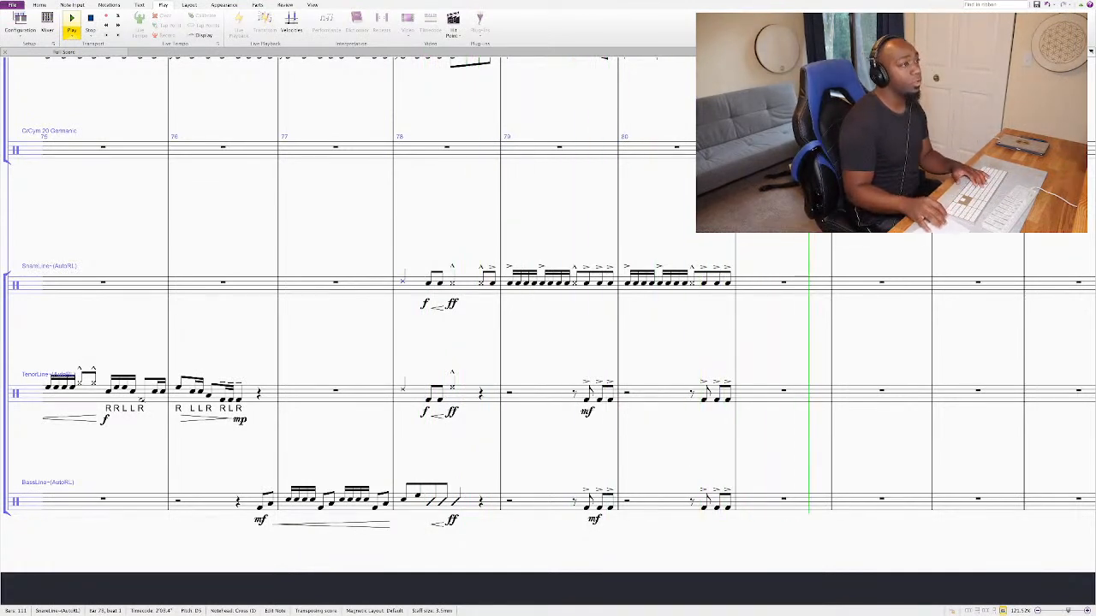
key("space")
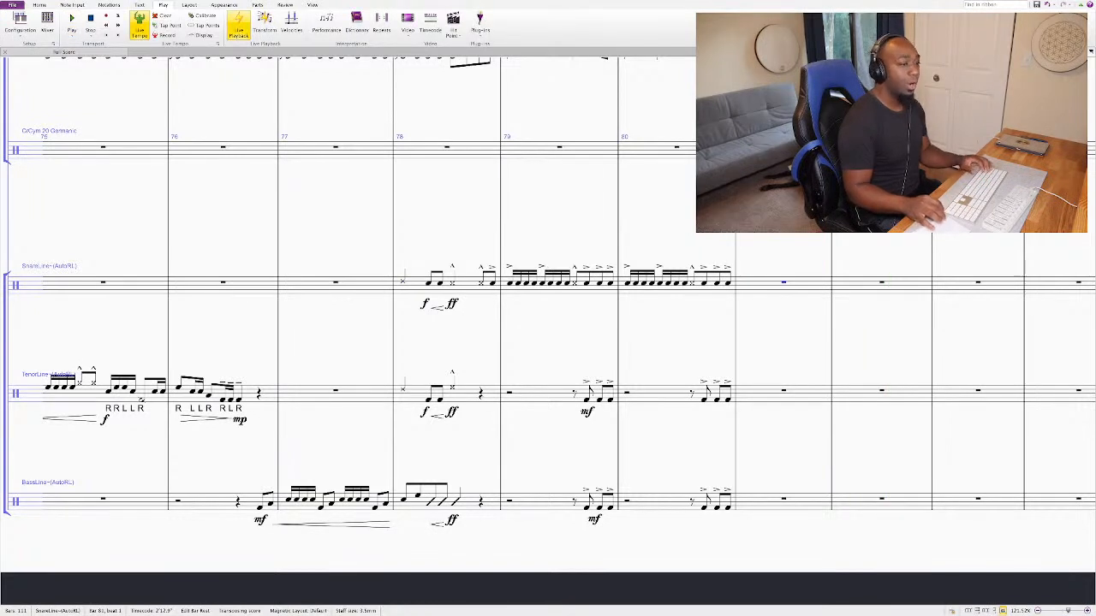
Step: Enter four sixteenth notes and two eighth notes on beats 1 and 2 of SnareLine bar 81
key("KP_2")
key("c")
key("c")
key("c")
key("c")
key("KP_3")
key("c")
key("c")
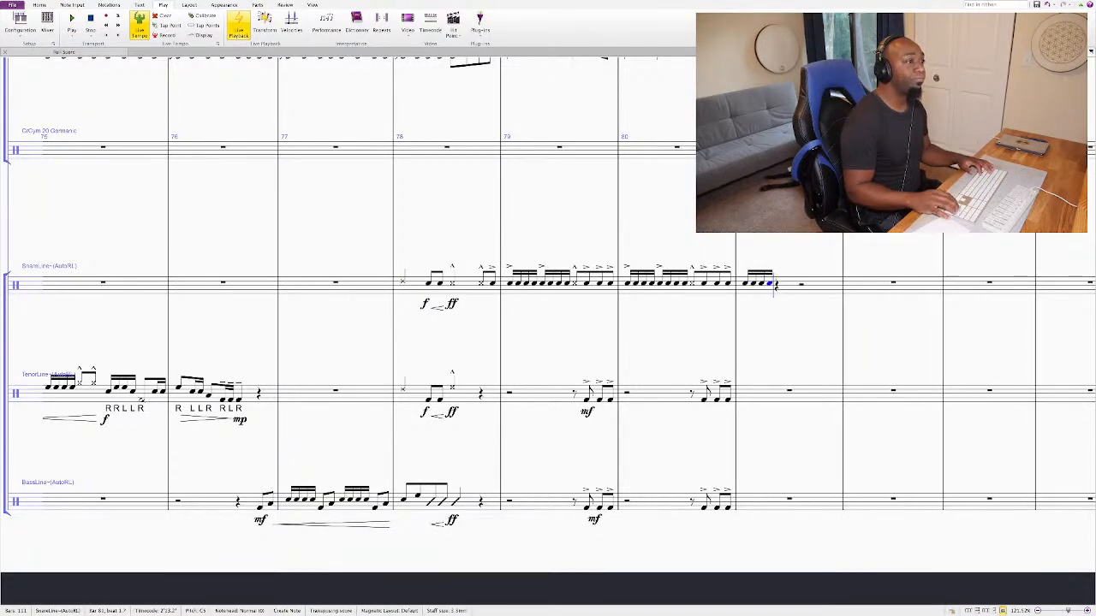
Step: Fill beats 3 and 4 of SnareLine bar 81 with the same four-sixteenths, two-eighths figure
key("KP_2")
key("c")
key("c")
key("c")
key("c")
key("KP_3")
key("c")
key("c")
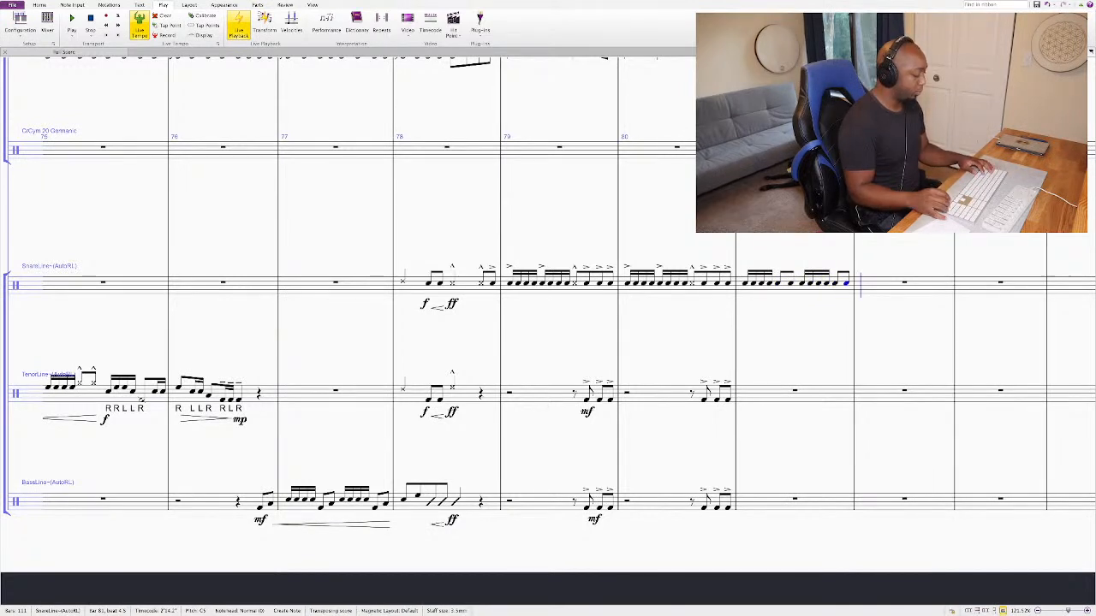
Step: Enter two eighth-note triplets with marcato accents on beats 1 and 2 of SnareLine bar 82
key("c")
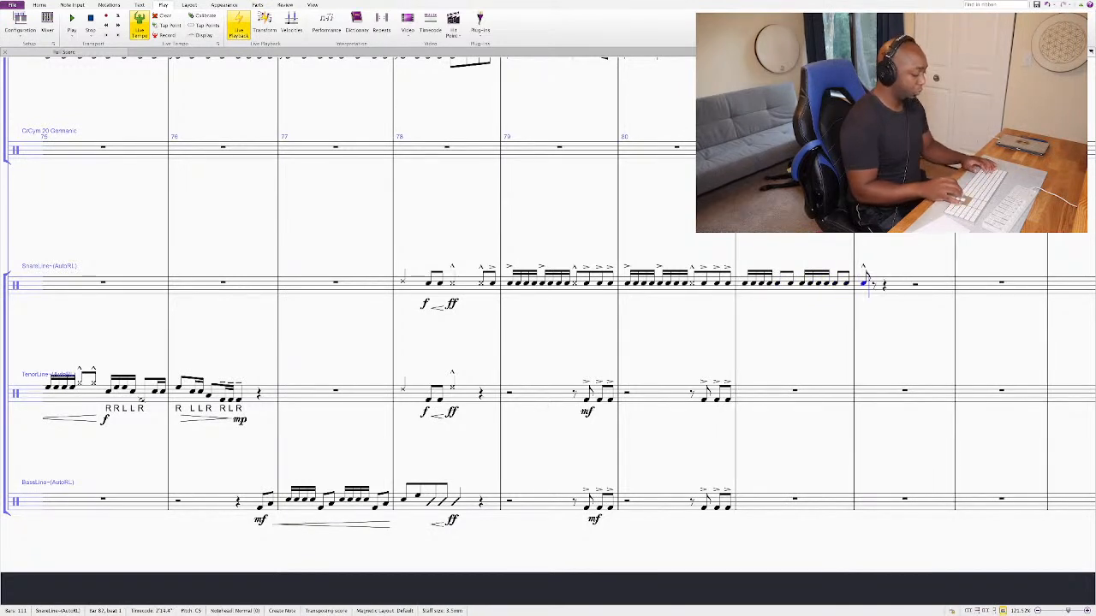
key("ctrl+3")
key("c")
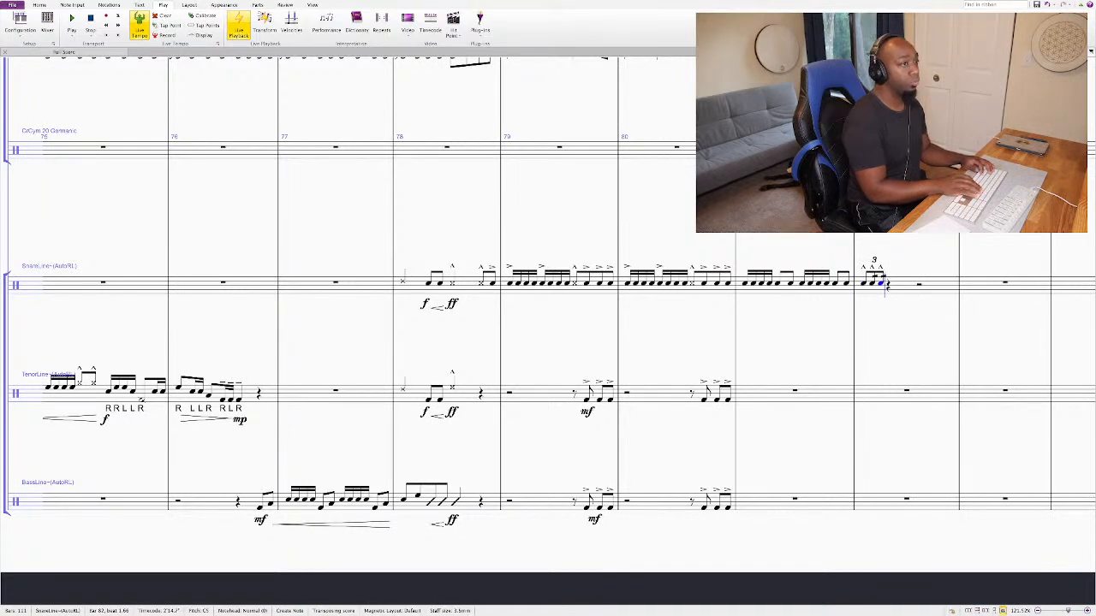
key("c")
key("ctrl+3")
key("c")
key("c")
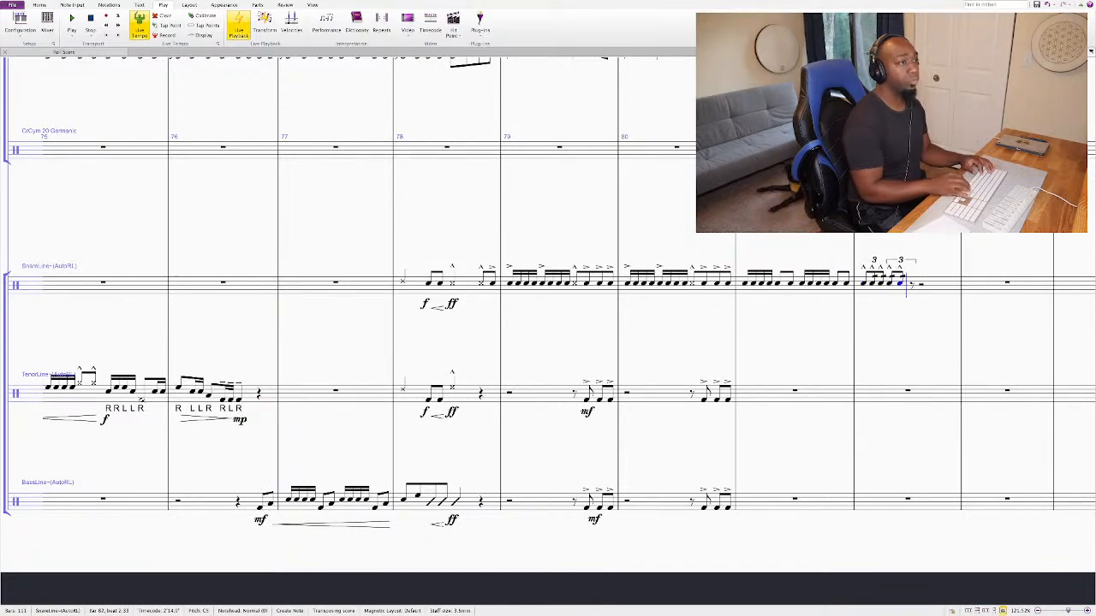
key("c")
key("BackSpace")
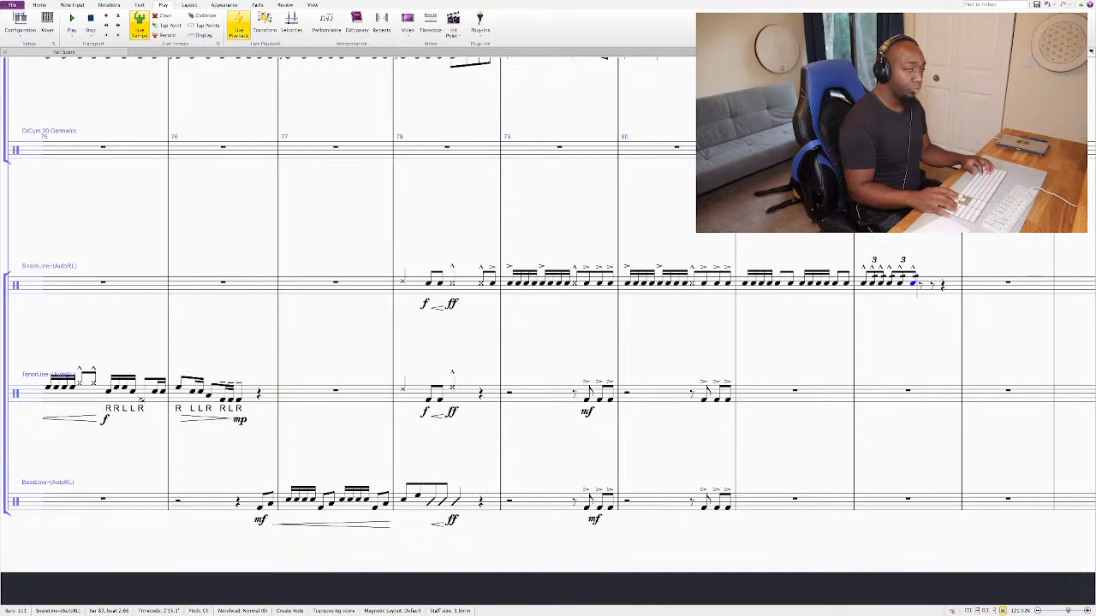
Step: Complete SnareLine bar 82 with four sixteenth notes on beat 3 and a quarter note on beat 4
key("c")
key("c")
key("c")
key("c")
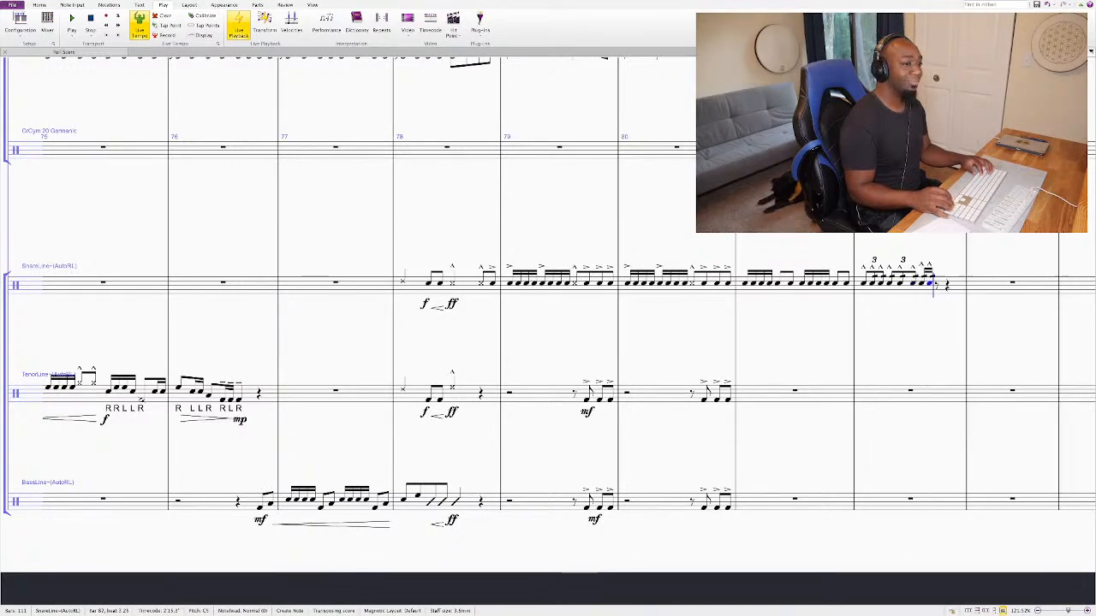
key("Escape")
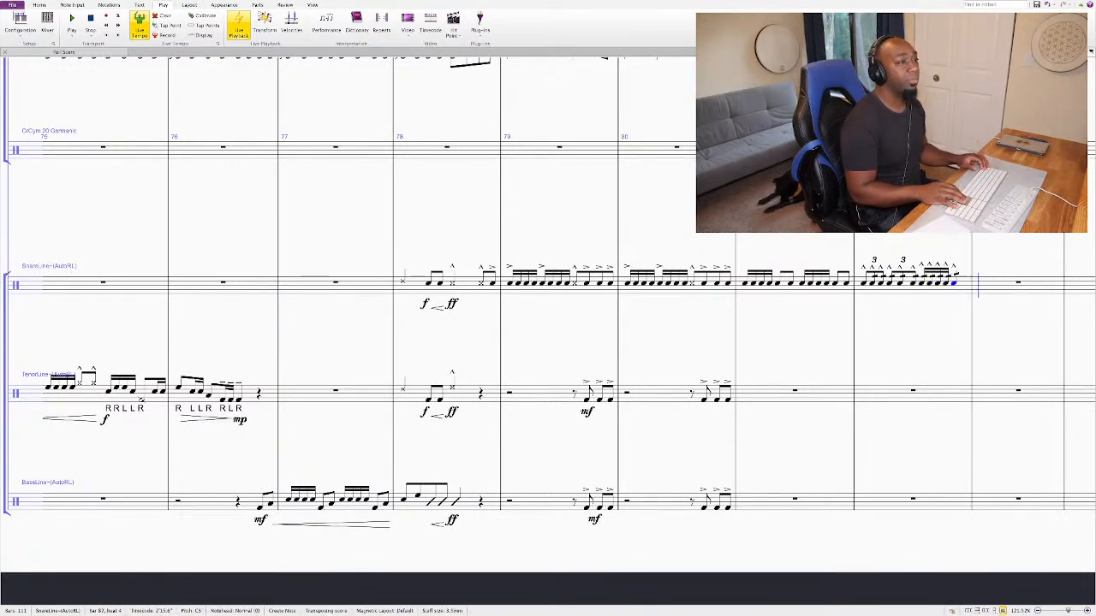
Step: Remove the marcato accents from every note after the first in SnareLine bar 82
key("shift+Left")
key("shift+Left")
key("shift+Left")
key("shift+Left")
key("shift+Left")
key("shift+Left")
key("shift+Left")
key("shift+Left")
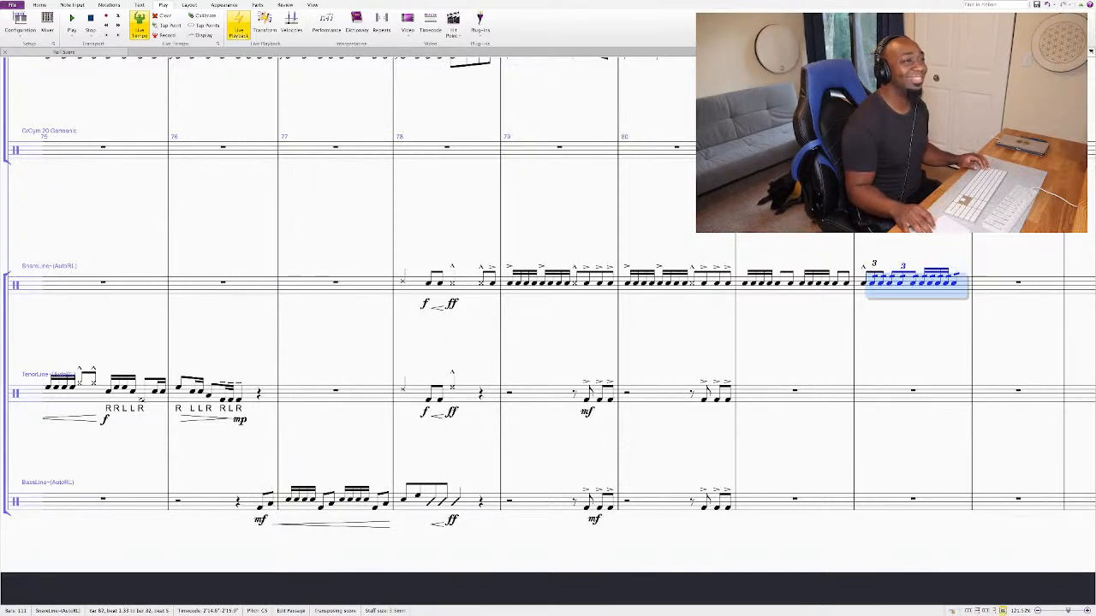
Step: Add buzz rolls to the four sixteenth notes on beat 3 of SnareLine bar 82, leaving the beat 4 note plain
left_click(921, 282)
key("shift+super+Right")
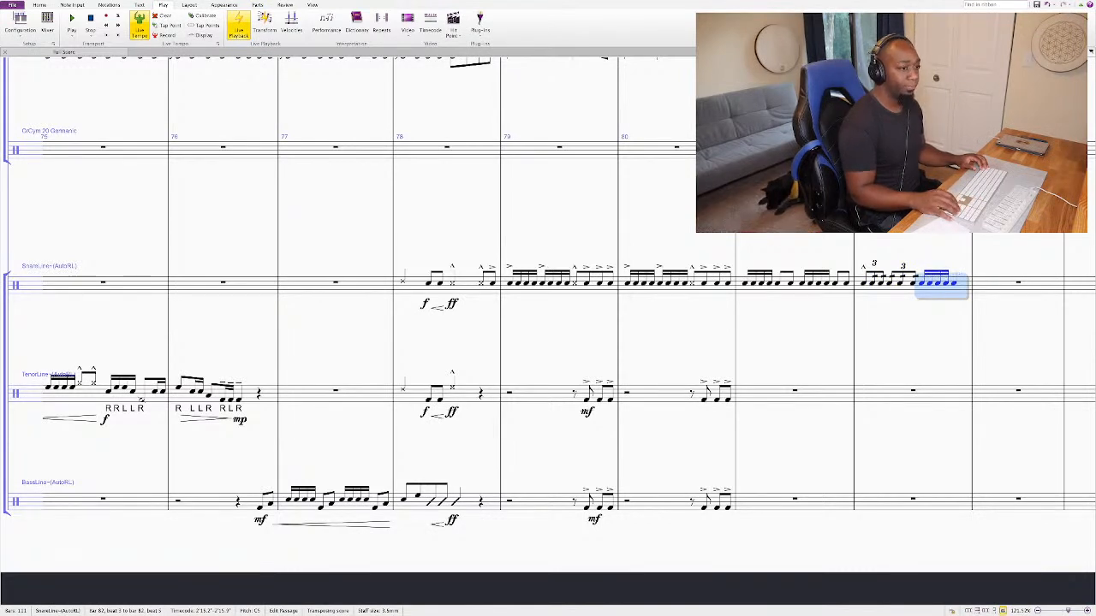
key("KP_6")
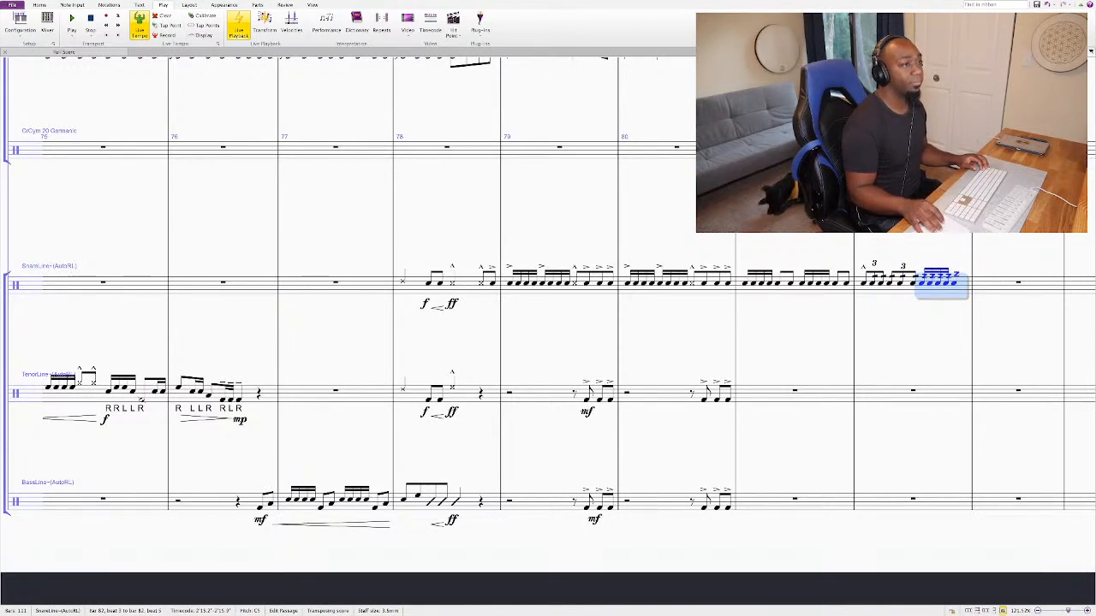
left_click(953, 282)
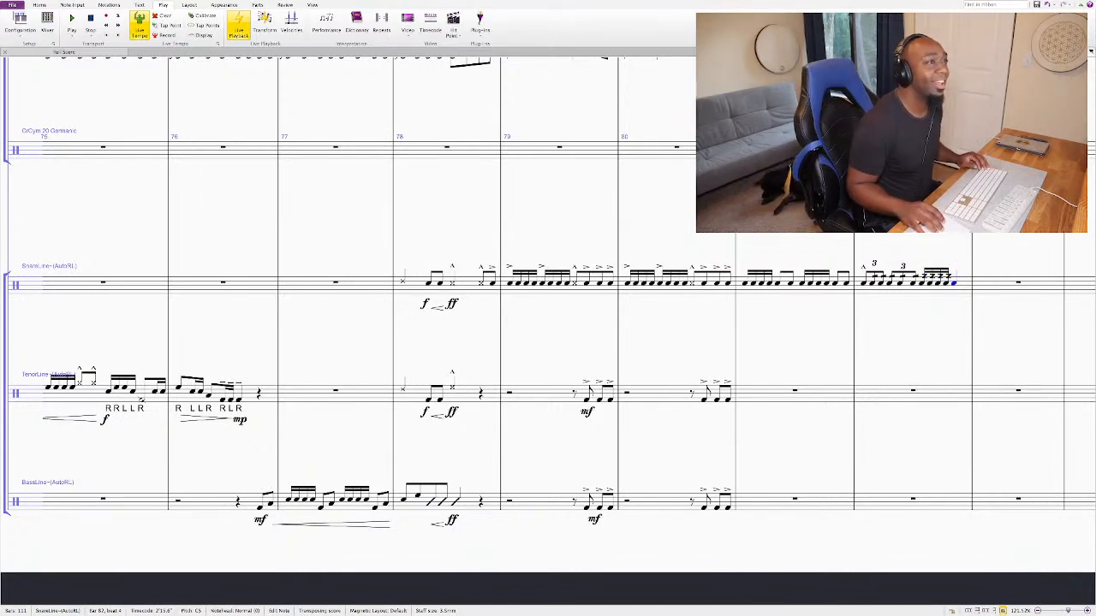
Step: Give the first note of SnareLine bar 82 a cross notehead and accent the eighth notes of bar 81
key("shift+alt+1")
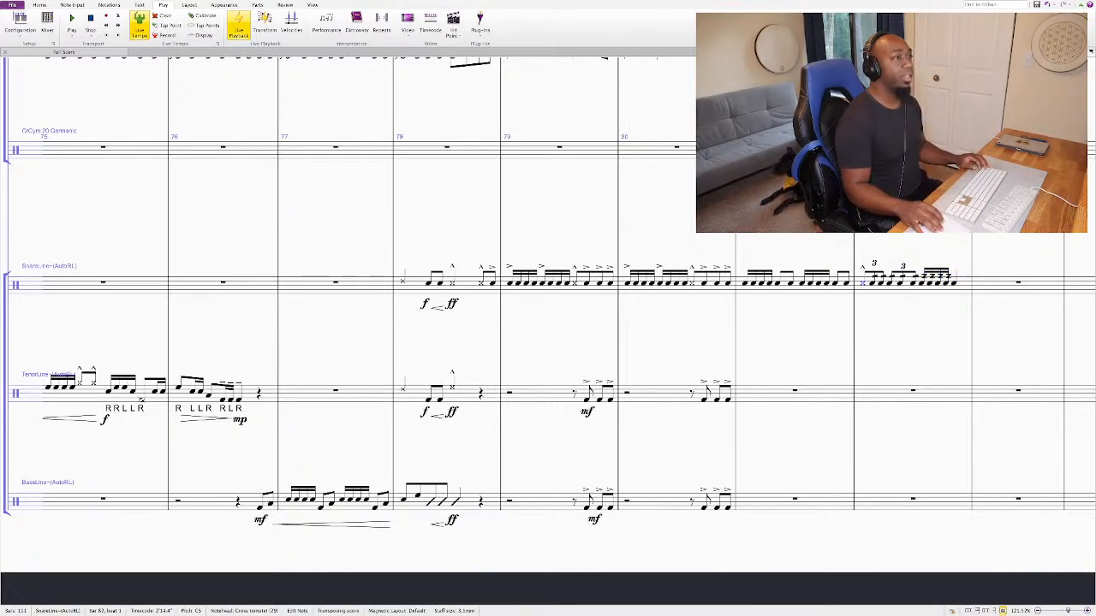
left_click(783, 282)
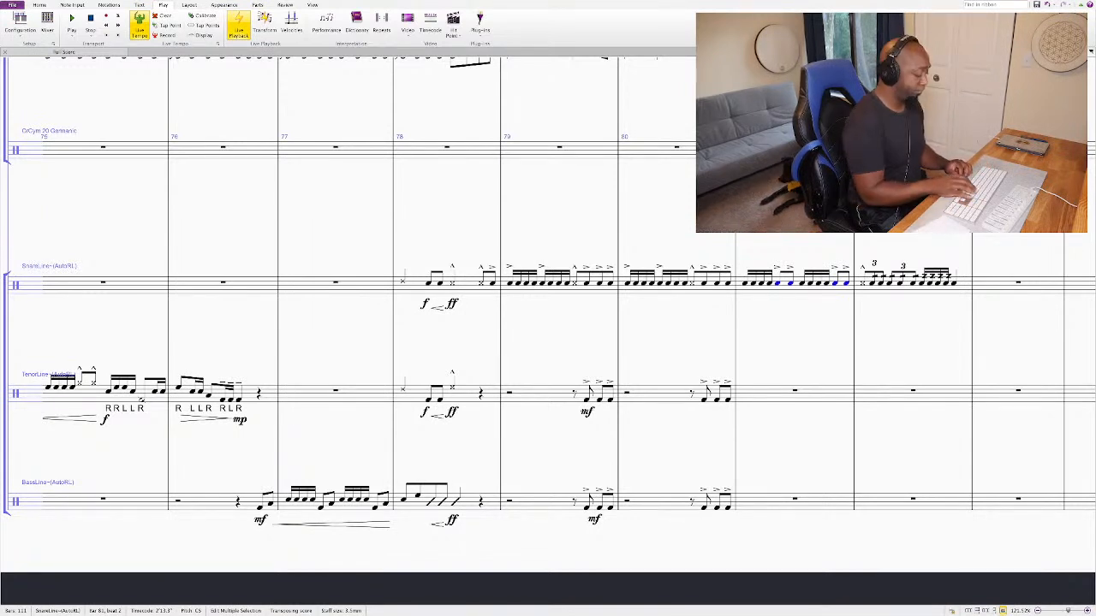
key("Escape")
Step: Play back the score from bar 78 and again from bar 81 to hear the new snare phrase
key("space")
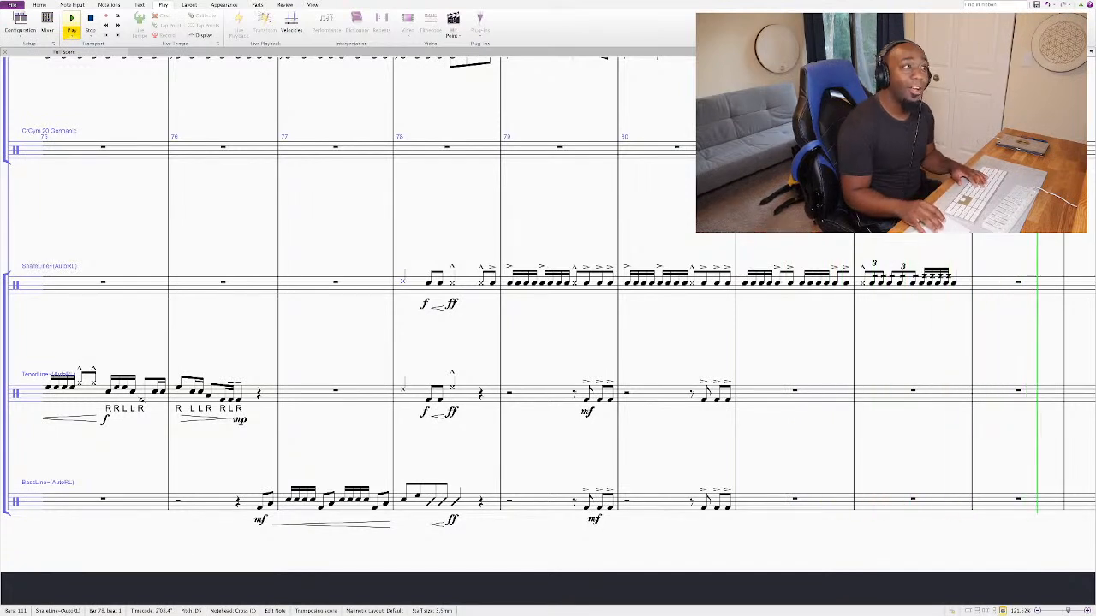
key("space")
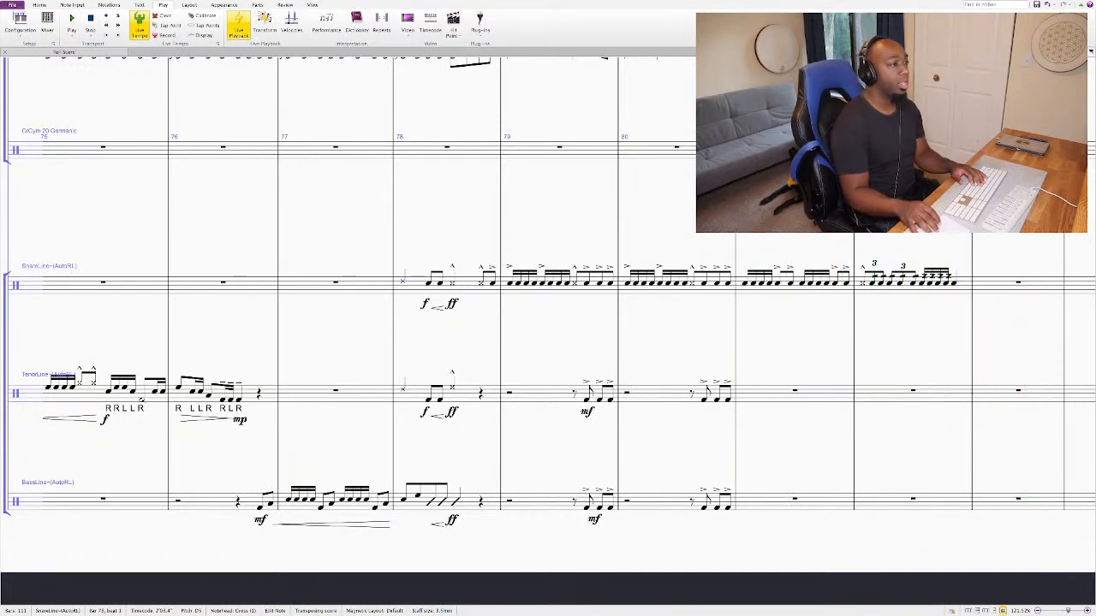
left_click(744, 282)
key("space")
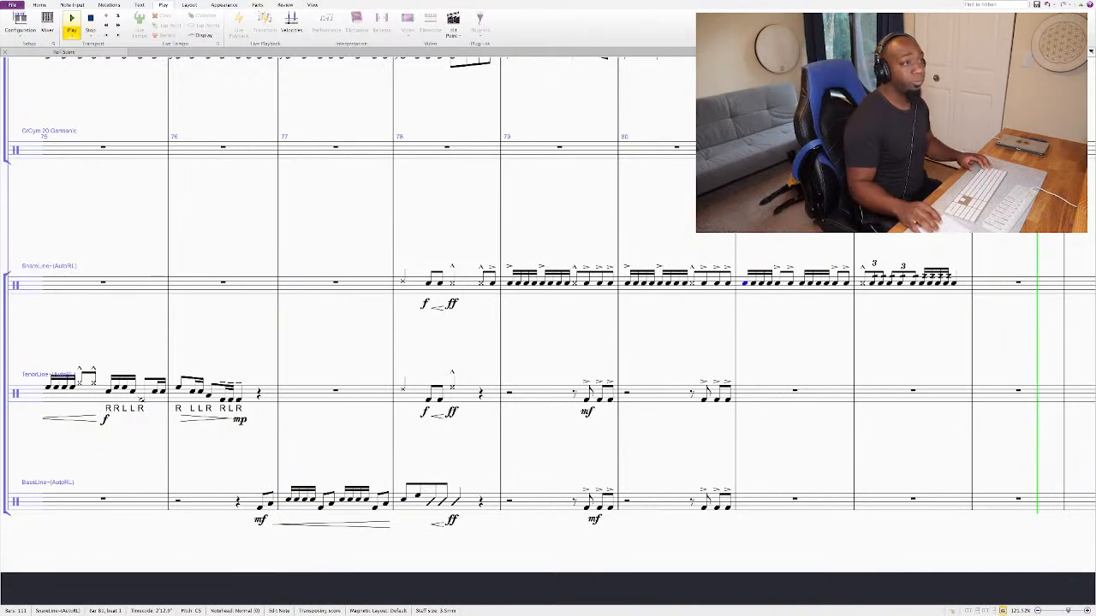
key("space")
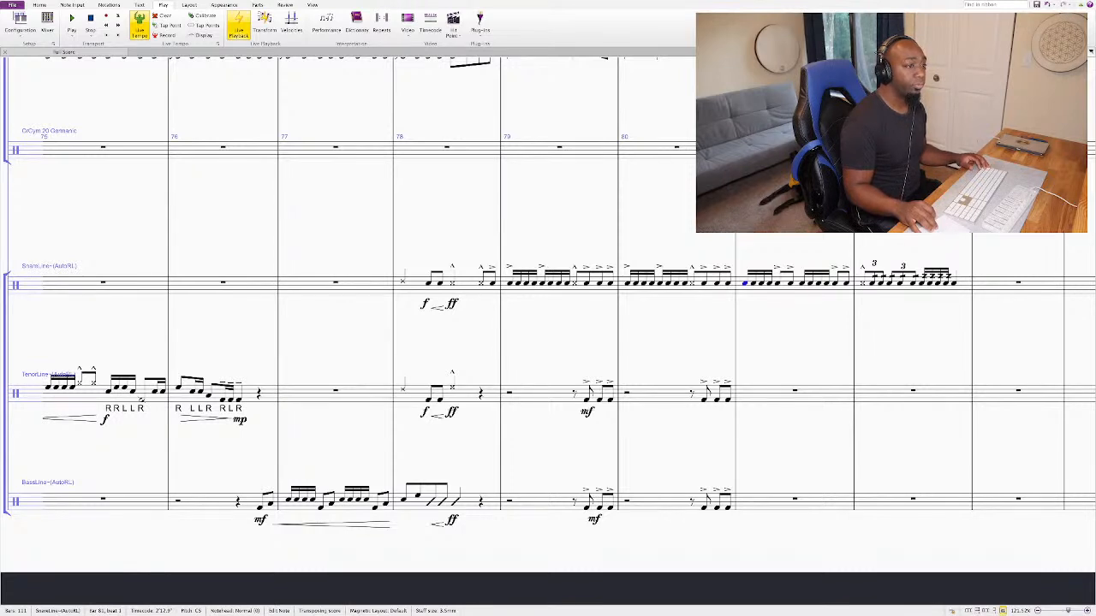
Step: Enter six quarter notes across the drums in the BassLine, from beat 4 of bar 82 through beat 1 of bar 84
left_click(912, 498)
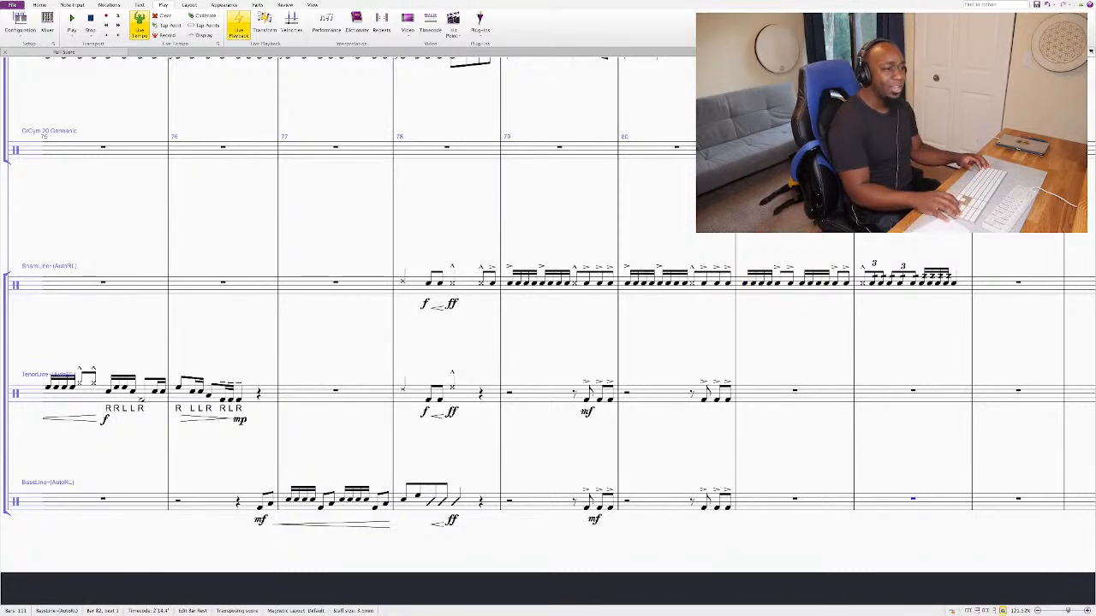
key("5")
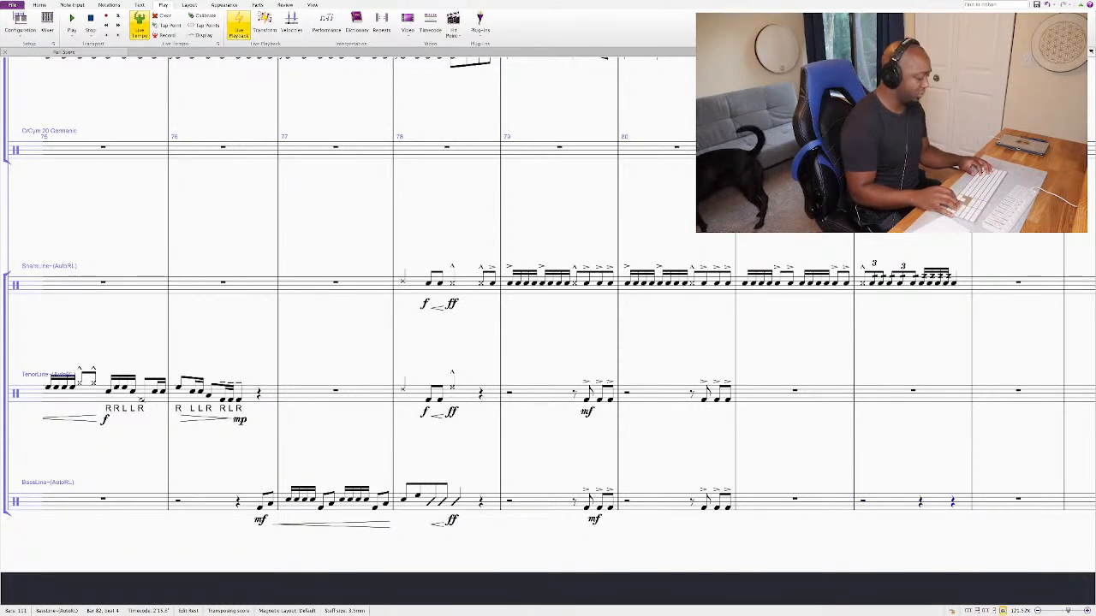
key("n")
key("c")
key("c")
key("c")
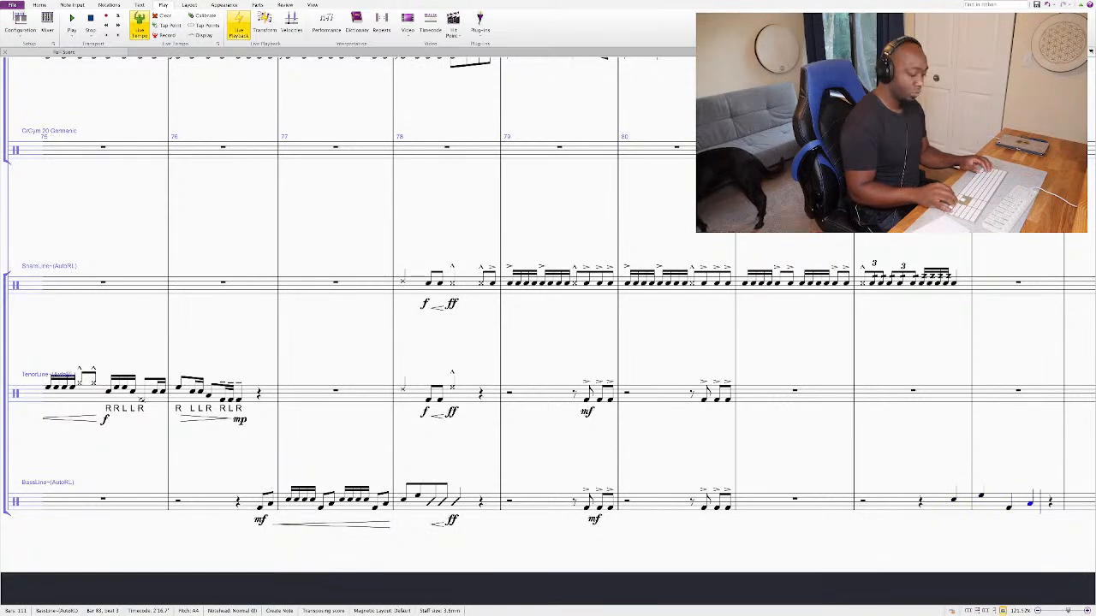
key("c")
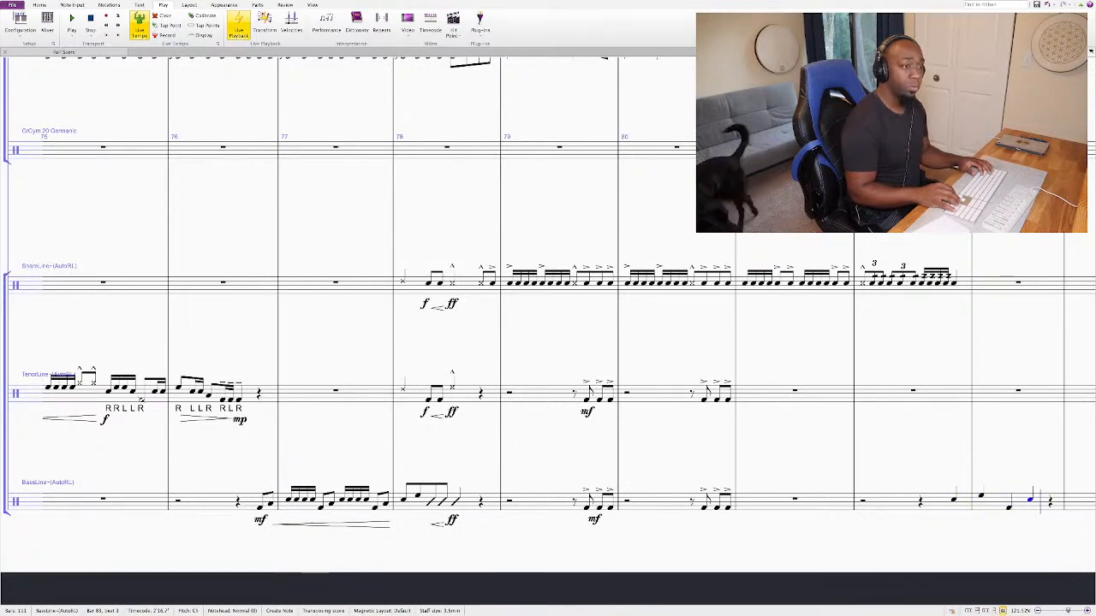
key("c")
key("c")
key("Escape")
Step: Play the new BassLine quarter notes starting from beat 4 of bar 82
key("Left")
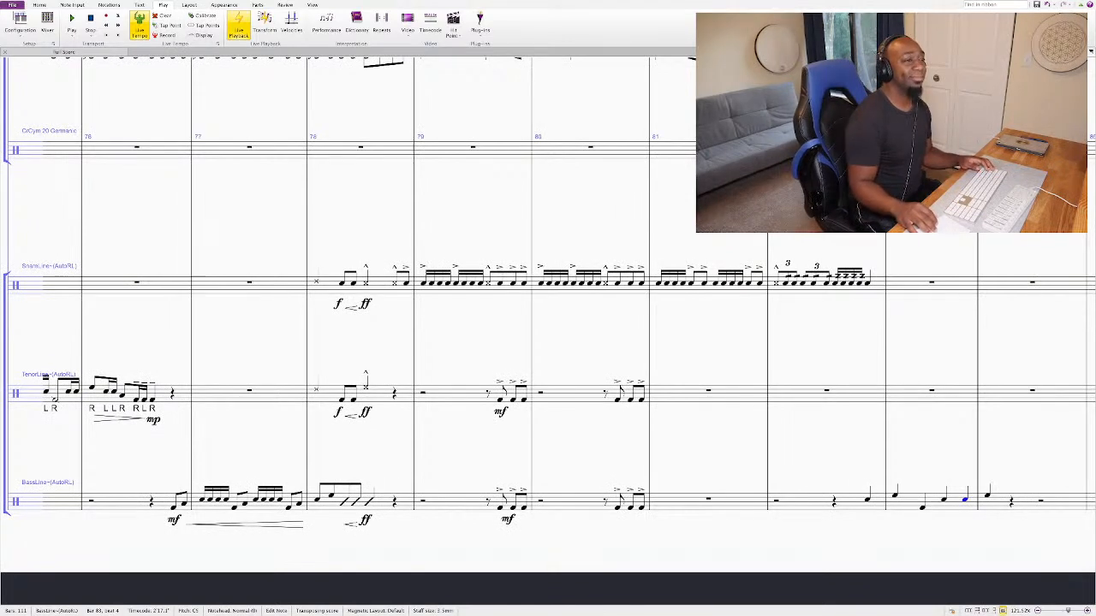
key("Left")
key("Left")
key("Left")
key("Left")
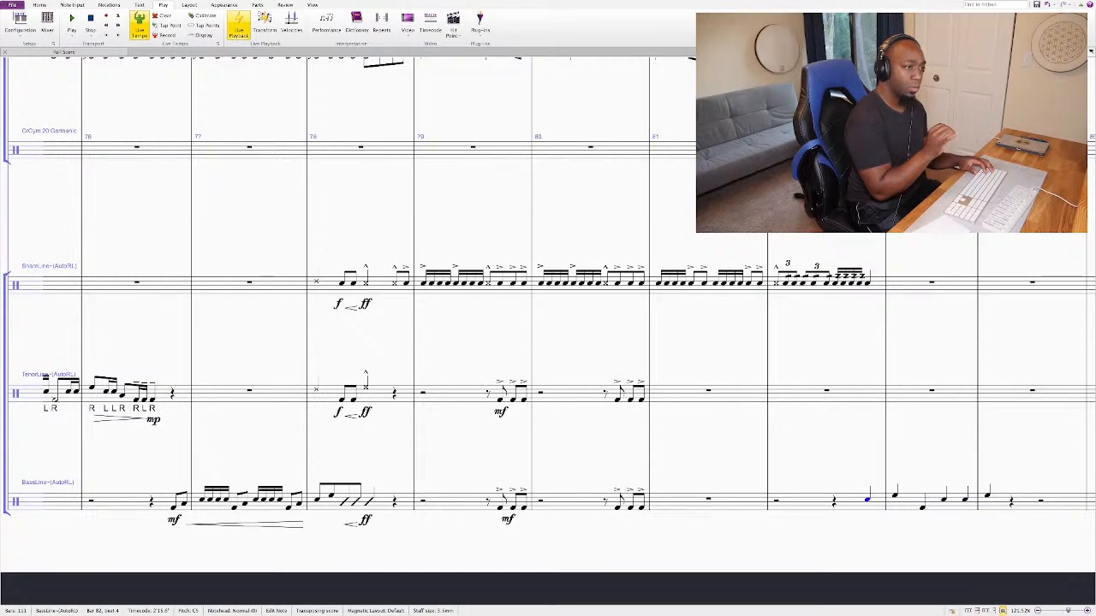
key("space")
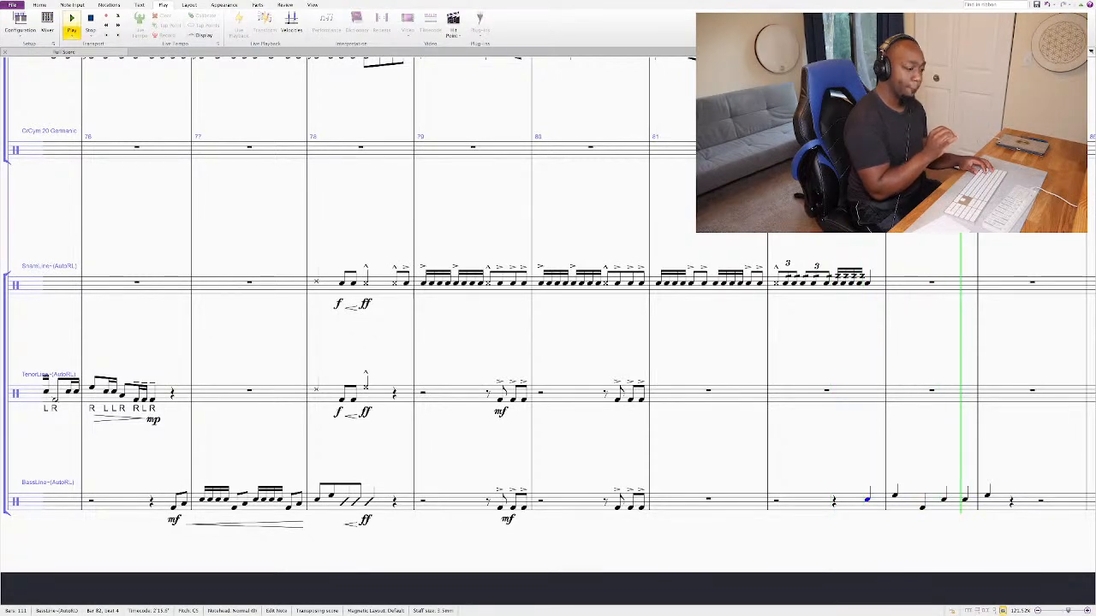
key("space")
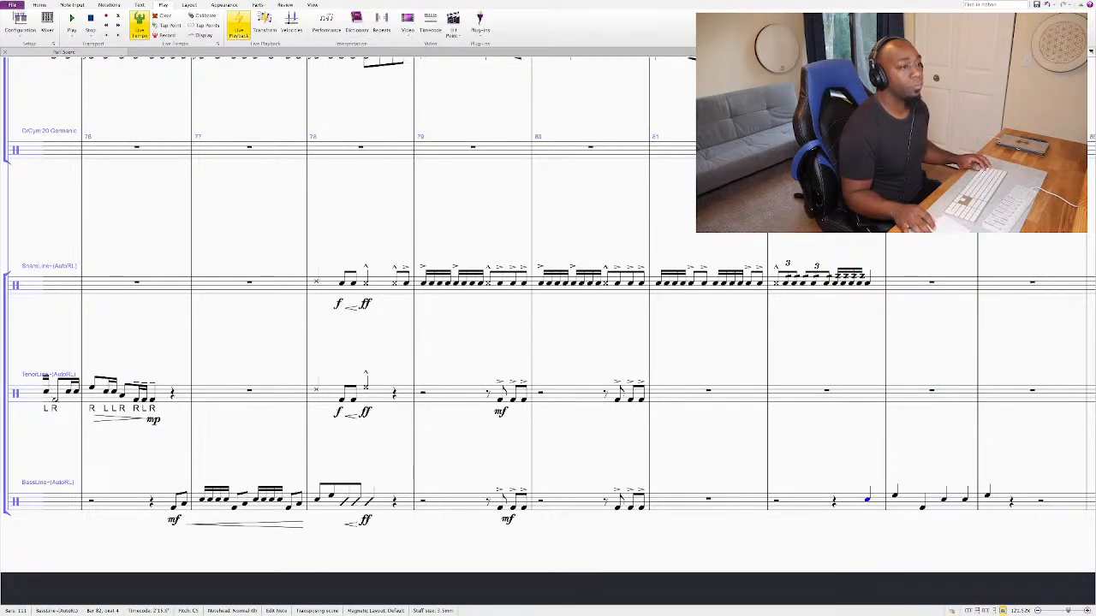
Step: Try to copy the six-note BassLine quarter-note phrase to beat 1 of bar 82, and undo it
key("shift+Right")
key("shift+Right")
key("shift+Right")
key("shift+Right")
key("shift+Right")
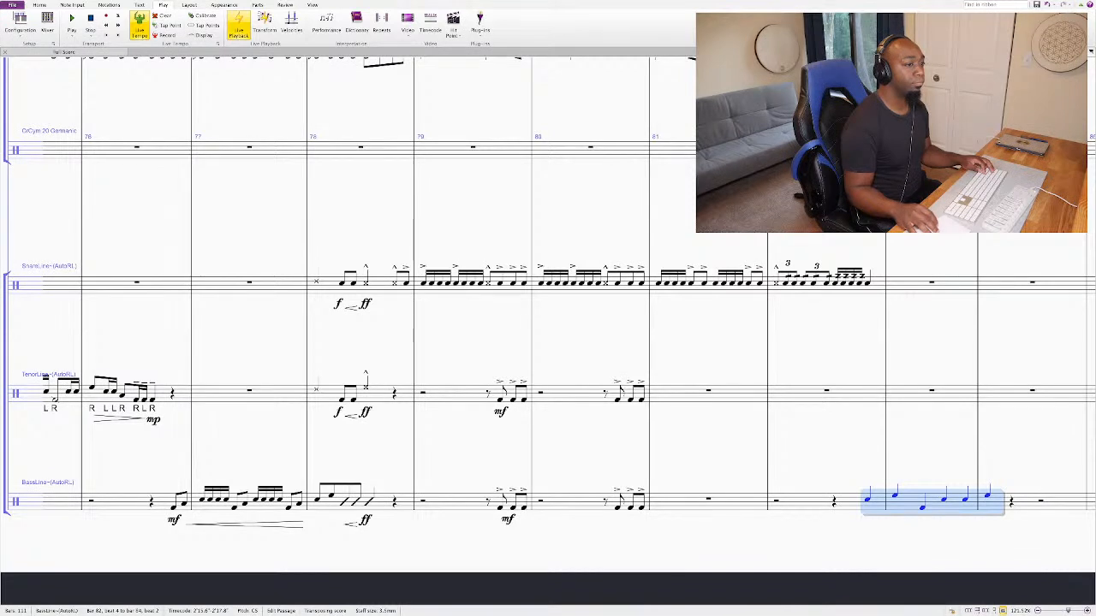
key("Left")
key("Left")
key("n")
key("ctrl+v")
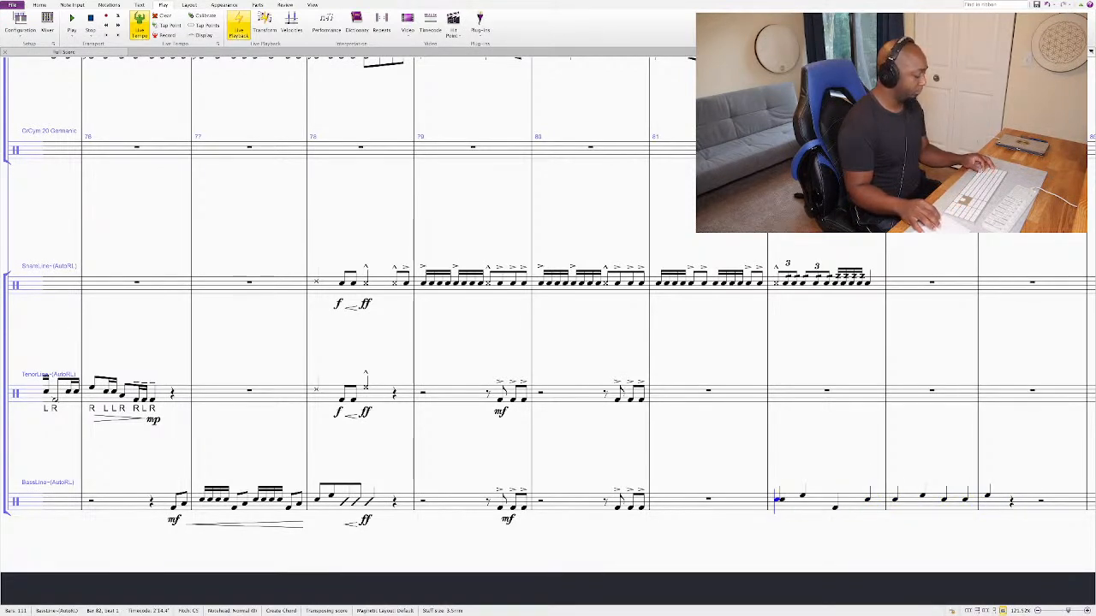
key("super+z")
key("super+z")
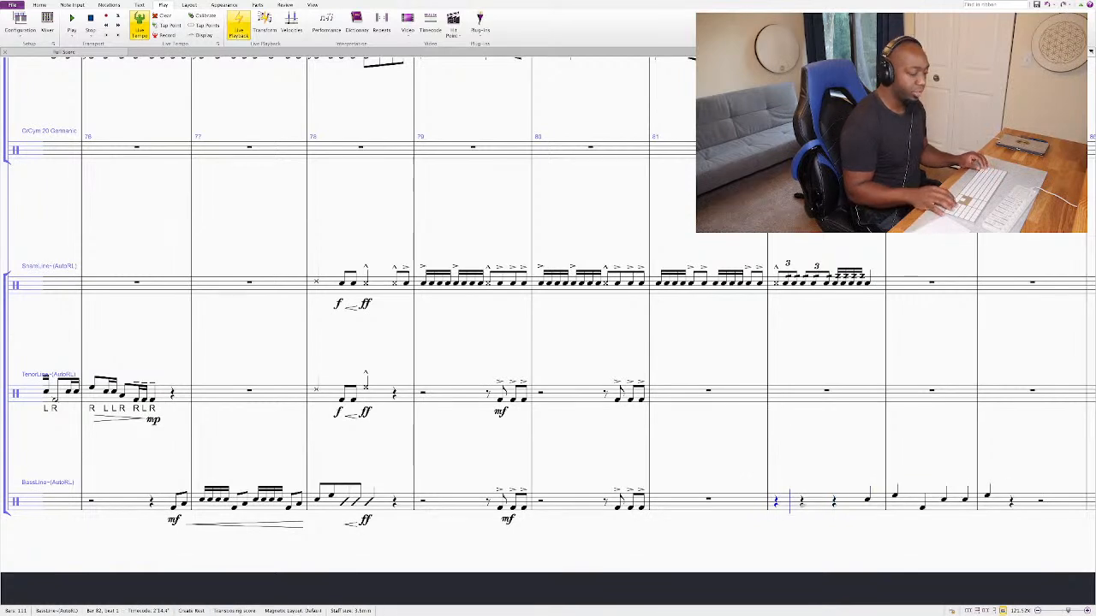
Step: Paste the six-note BassLine phrase starting on beat 2 of bar 82 and delete the two leftover quarter notes after it
key("Escape")
key("ctrl+v")
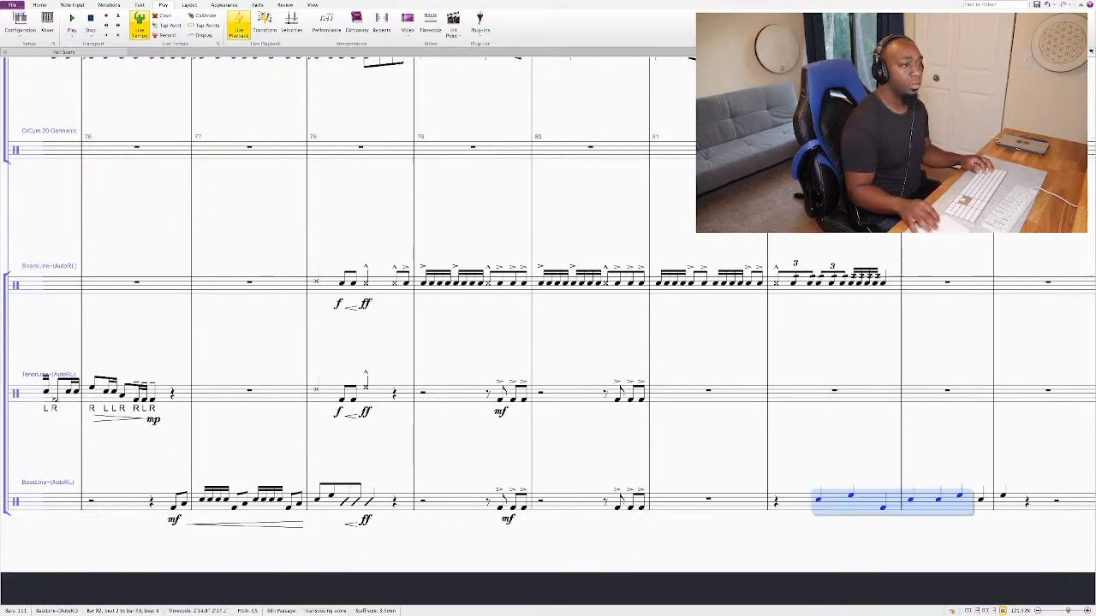
left_click(980, 500)
left_click(1003, 496, "shift")
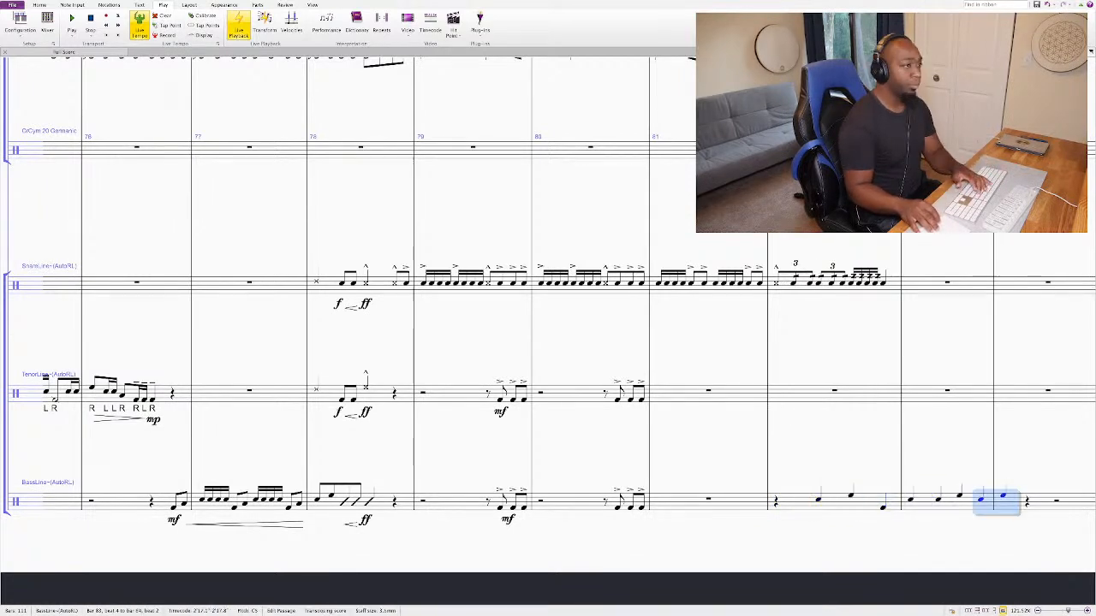
key("Delete")
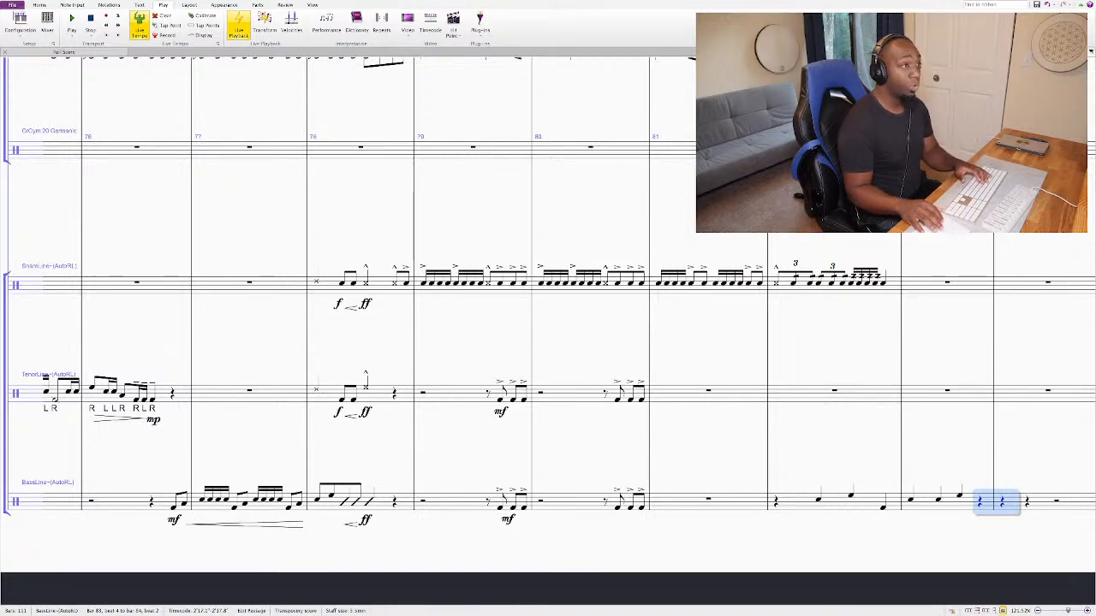
Step: Play back the score from bar 82 and again from beat 4 of bar 69 to hear the moved BassLine phrase
key("Escape")
key("space")
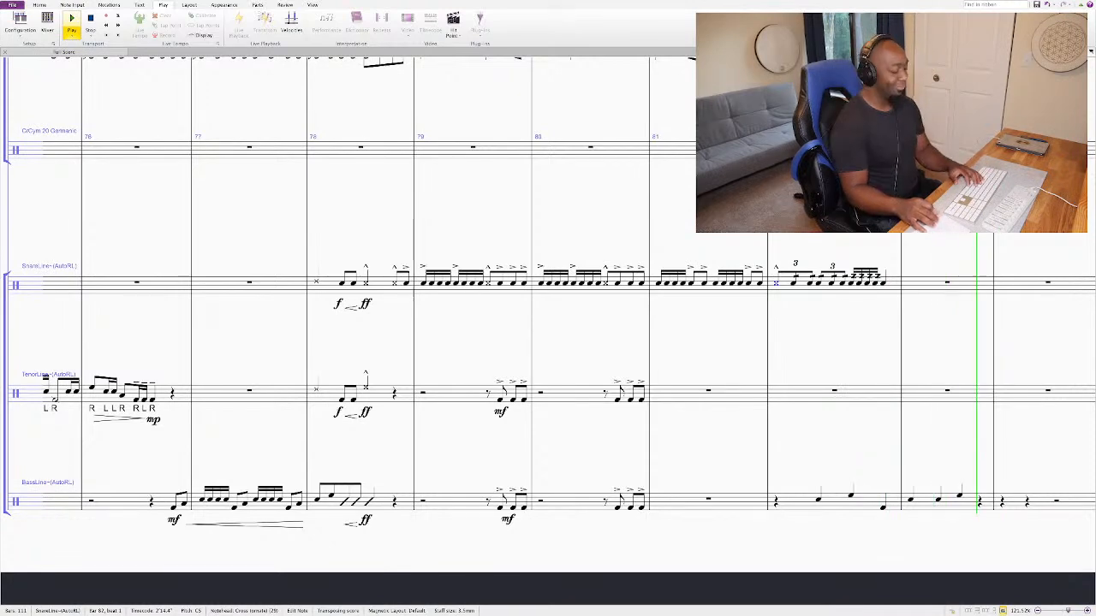
key("space")
scroll(548, 283, "left", 10)
left_click(549, 396)
key("space")
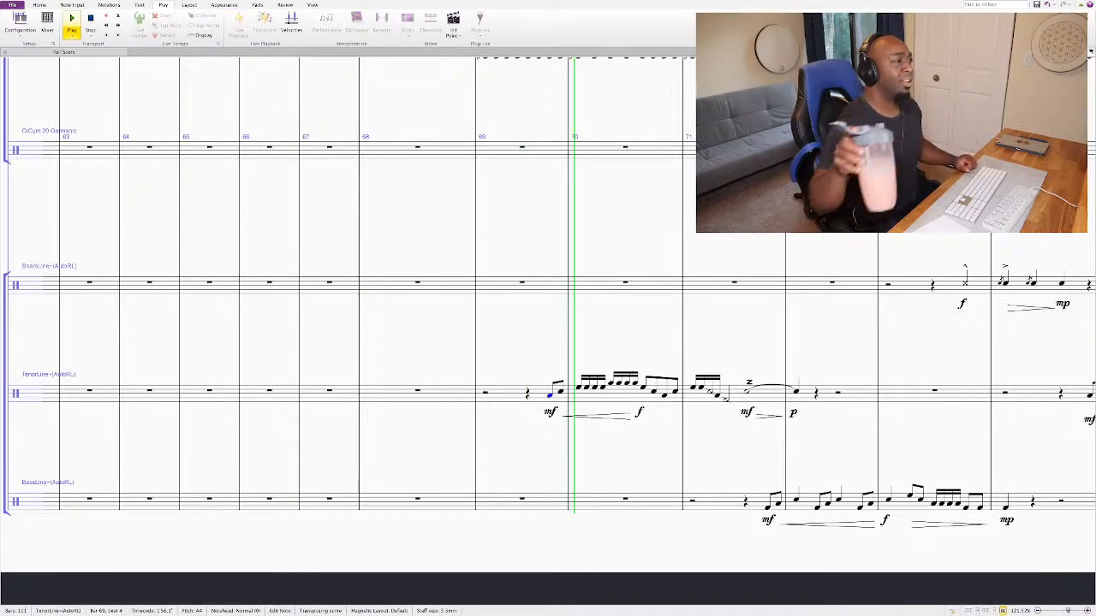
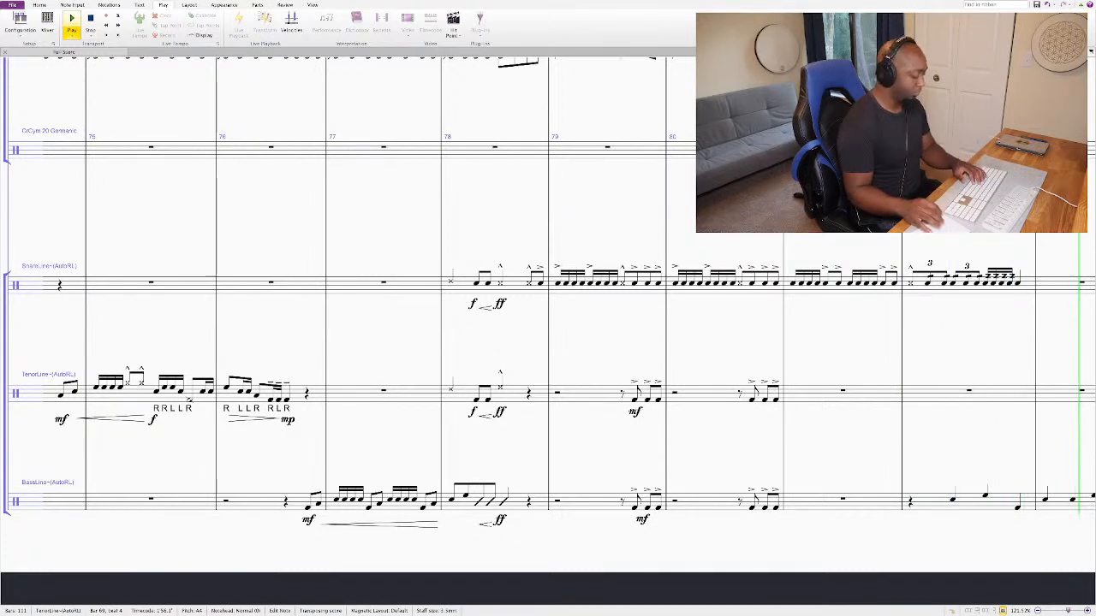
key("space")
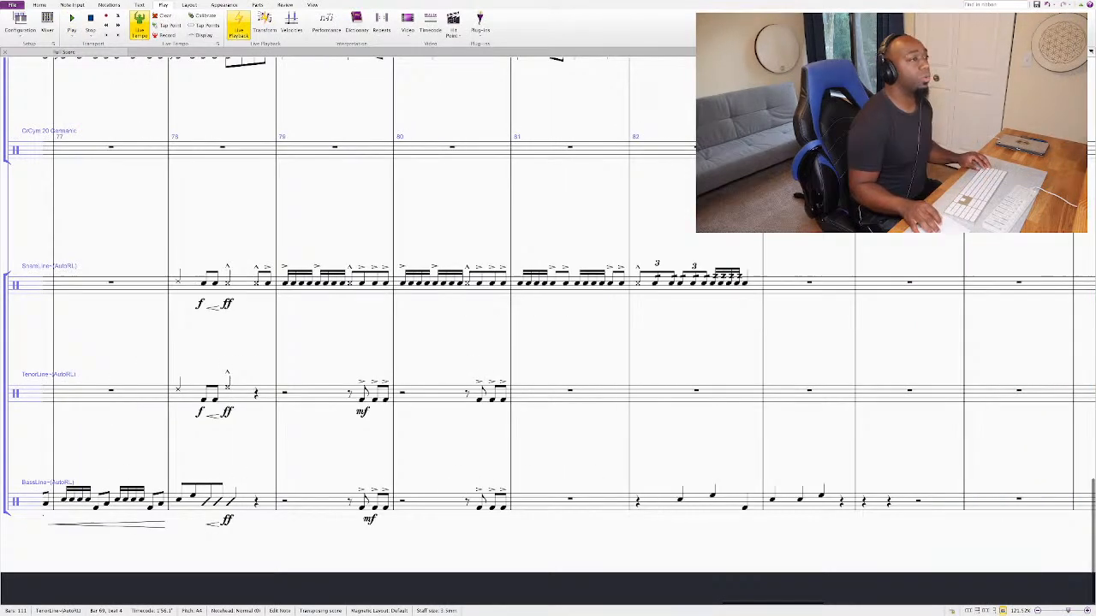
Step: Repeat the SnareLine's four rolled sixteenths on beat 4 of bar 82, add a quarter note on beat 1 of bar 83, and play the result
left_click(712, 281)
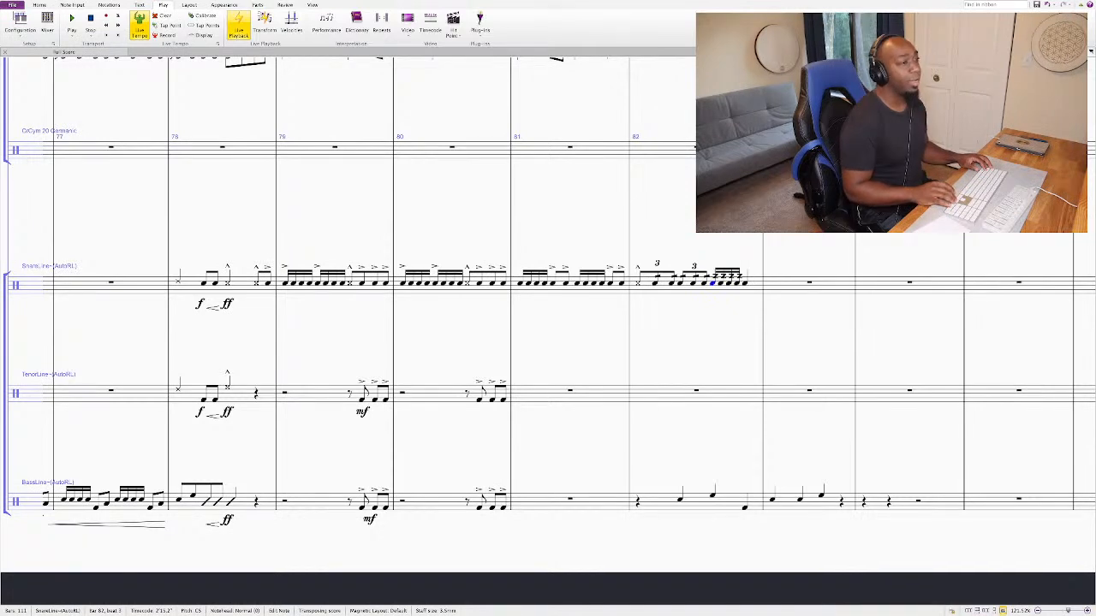
key("shift+Right")
key("shift+Right")
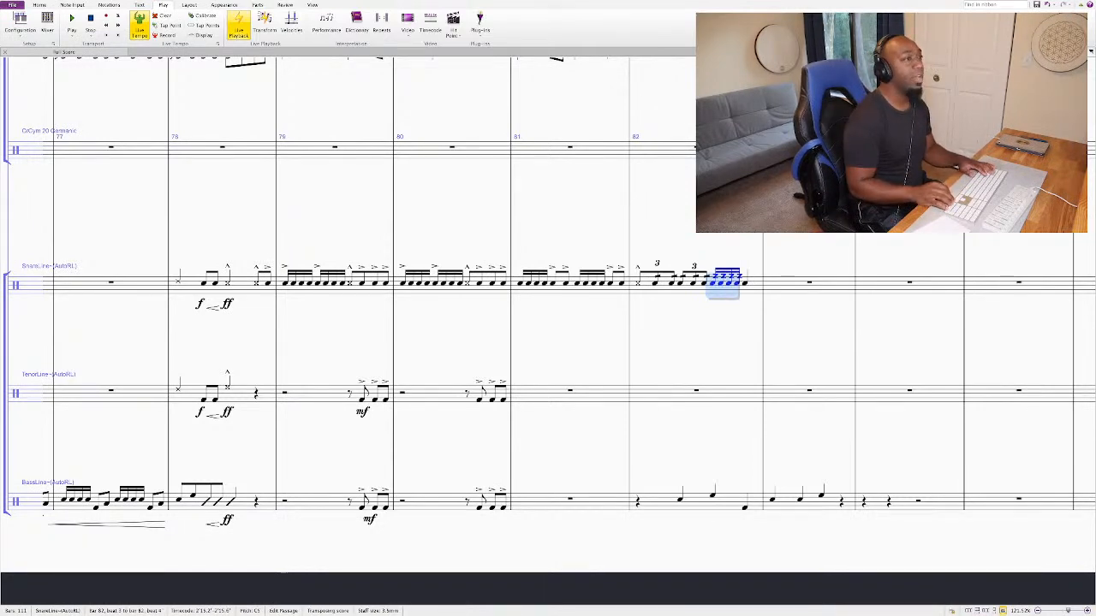
key("r")
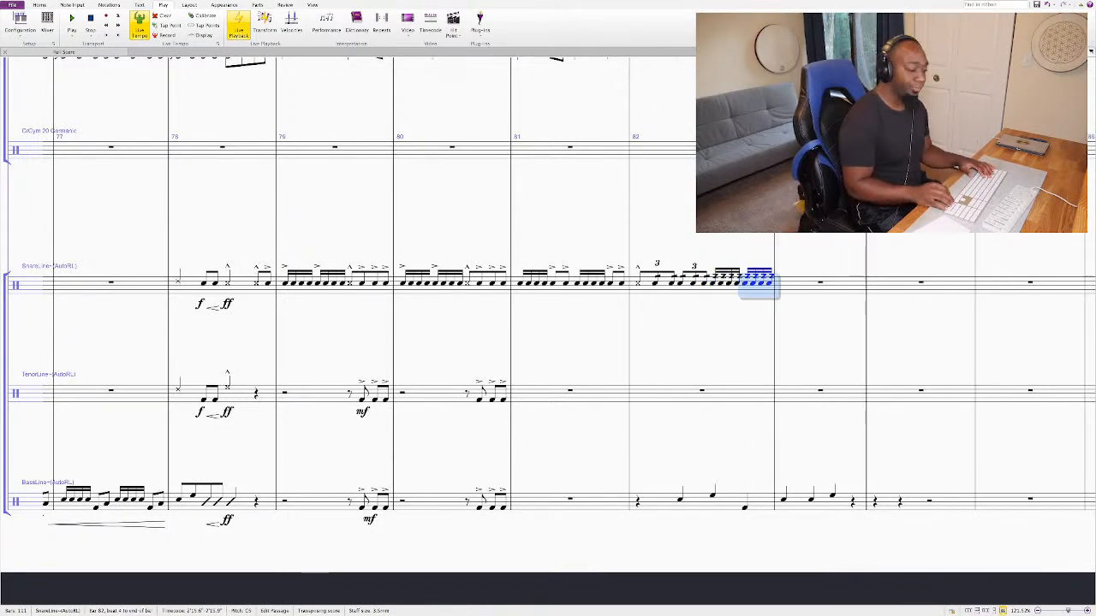
key("Right")
key("c")
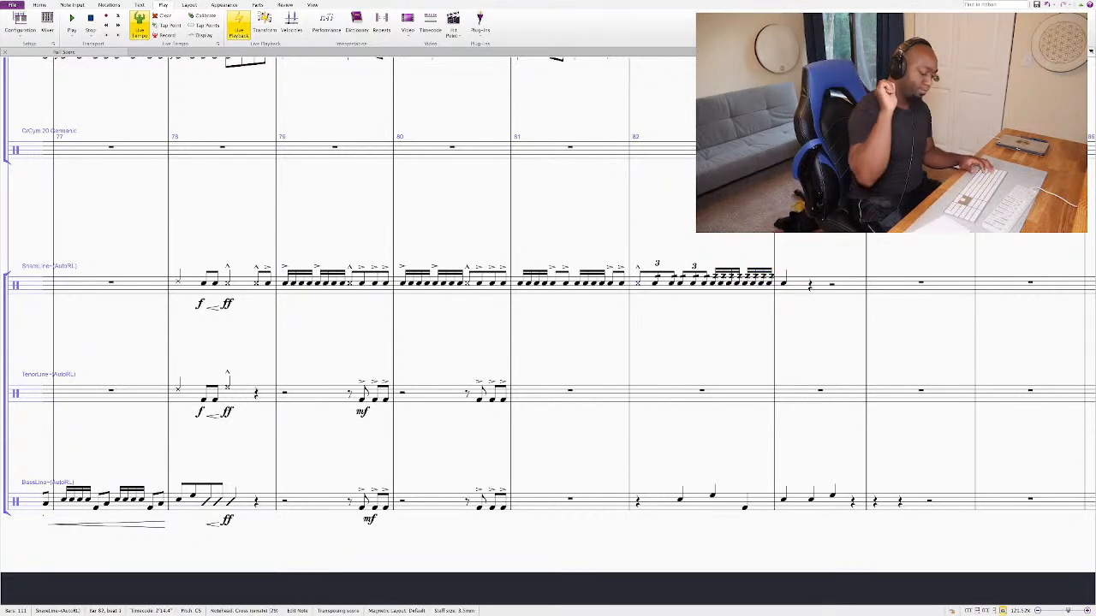
key("space")
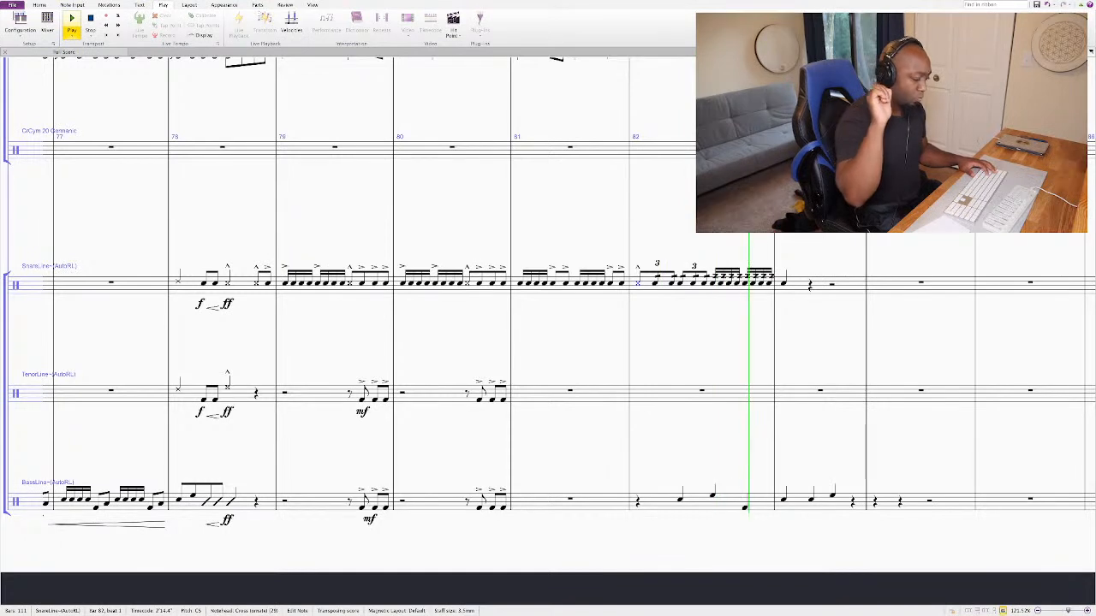
key("space")
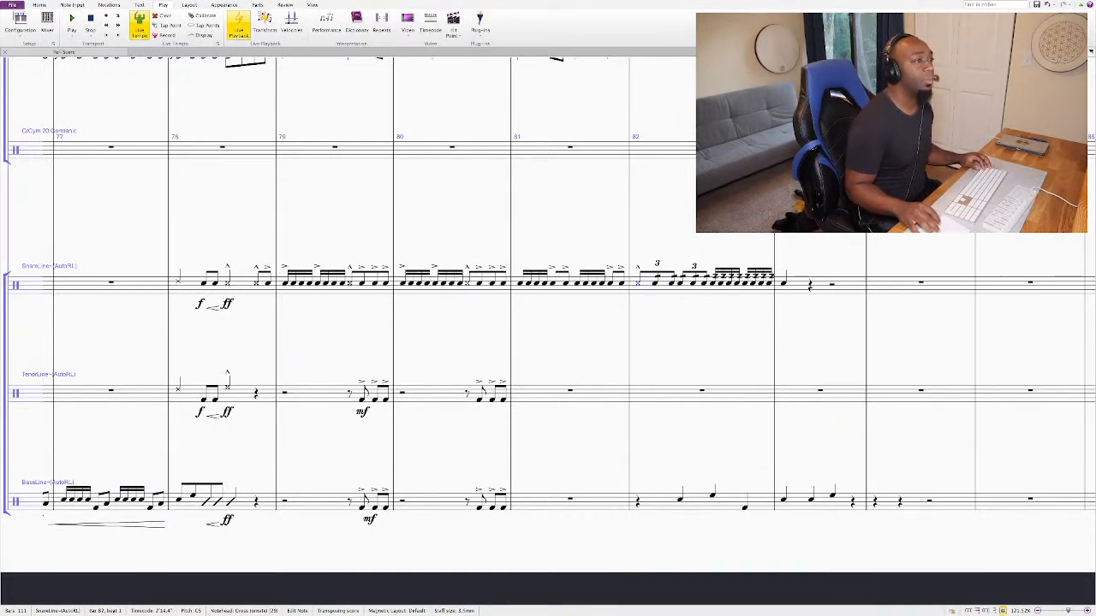
Step: Add a quarter note on beat 2 and a marcato-accented cross-notehead quarter note on beat 3 of bar 83 in the SnareLine
left_click(809, 285)
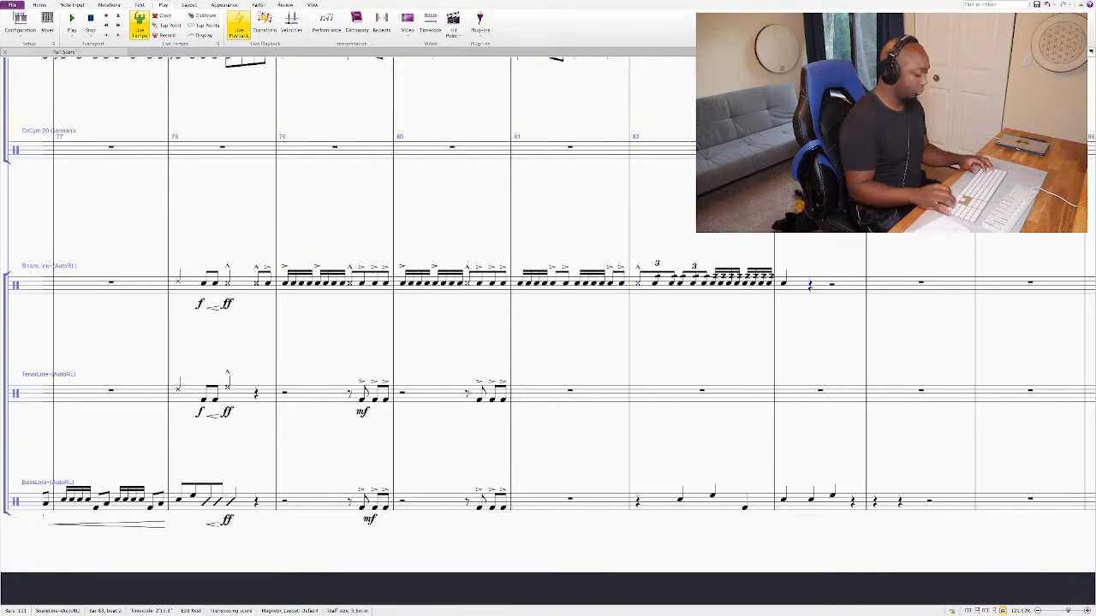
key("c")
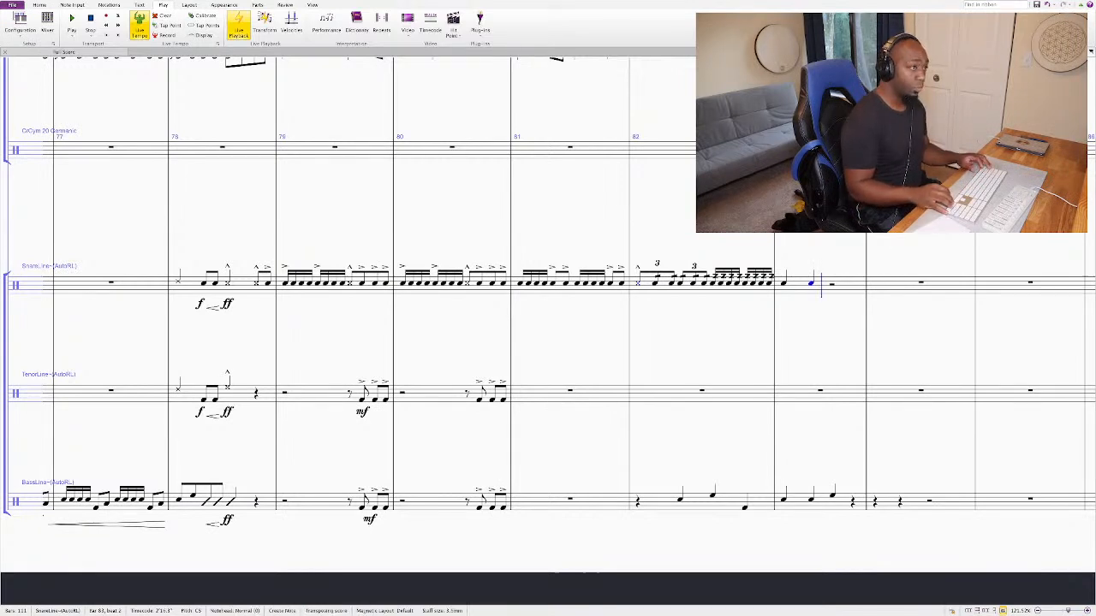
key("c")
key("ctrl+shift+1")
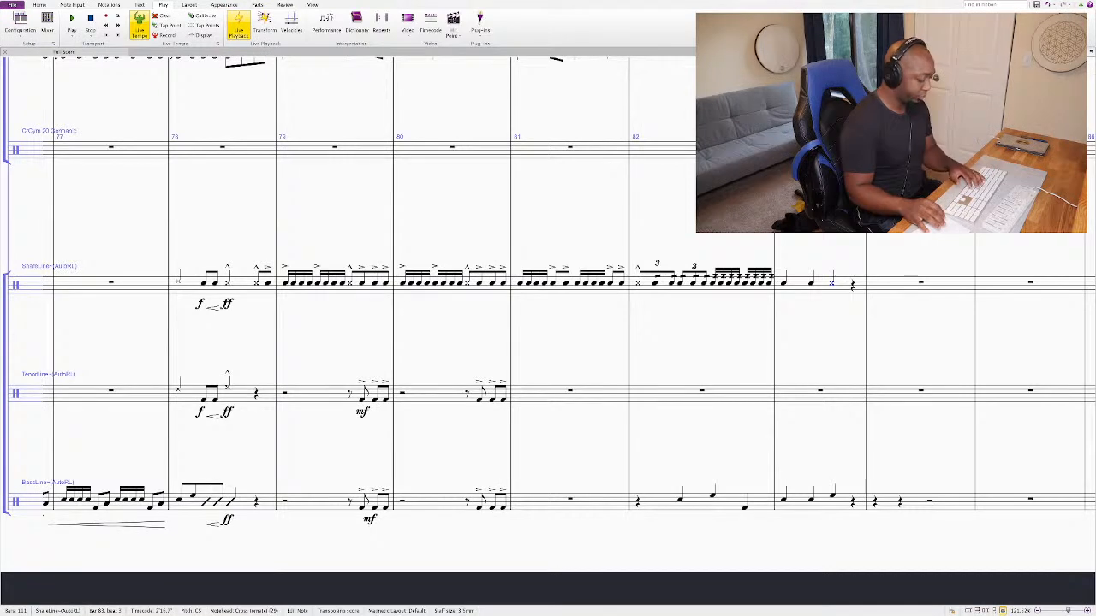
key("Escape")
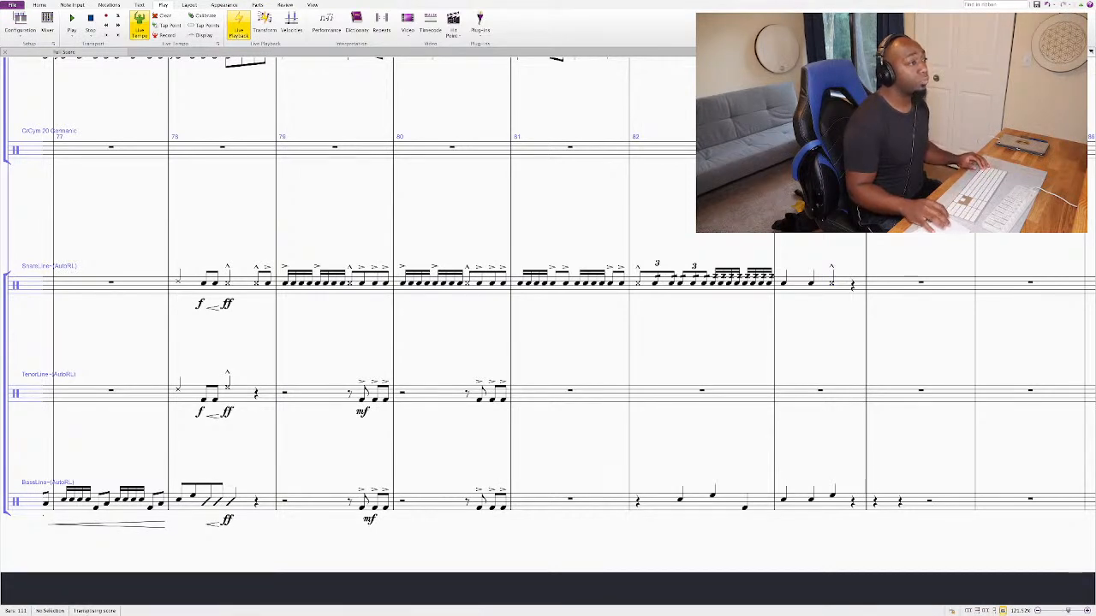
Step: Add a decrescendo under the SnareLine rolls in beats 3 and 4 of bar 82 and a crescendo from beat 2 to beat 3 of bar 83
key("ctrl+z")
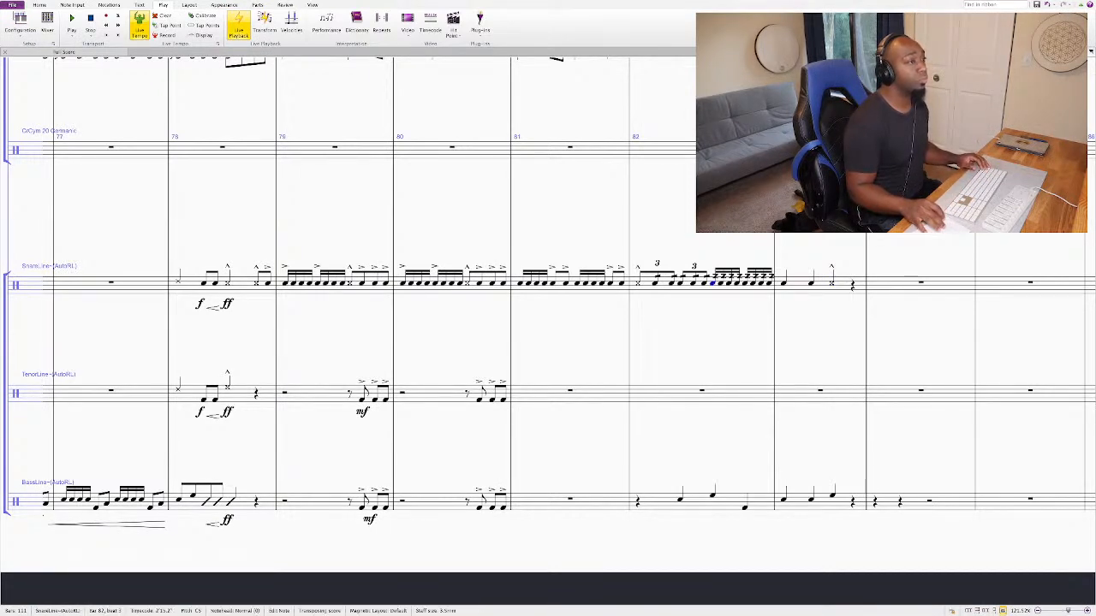
key("ctrl+shift+Right")
key("shift+period")
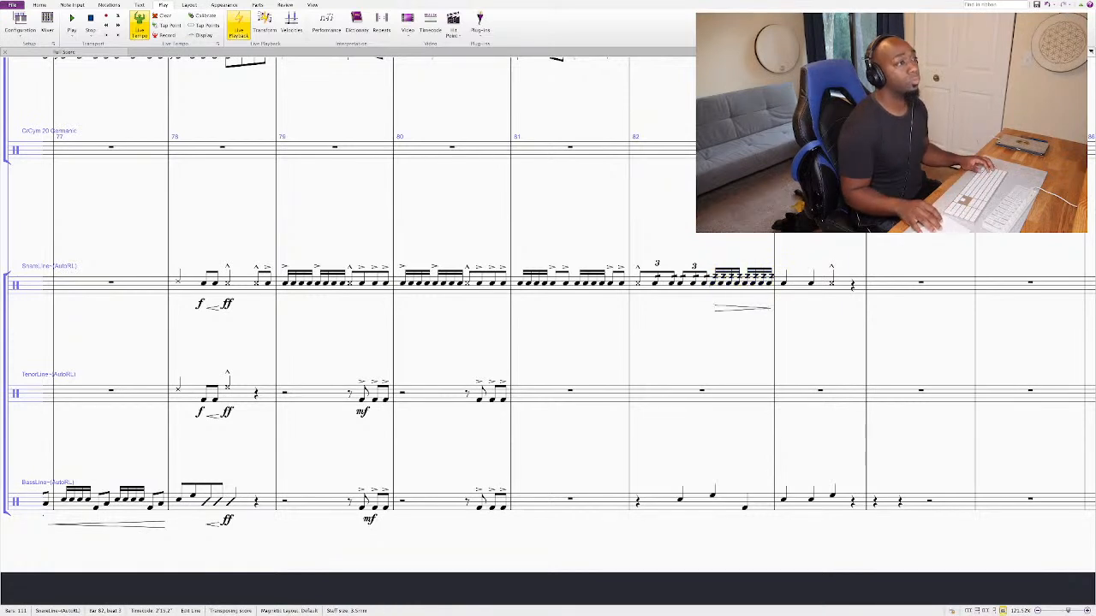
left_click(783, 282)
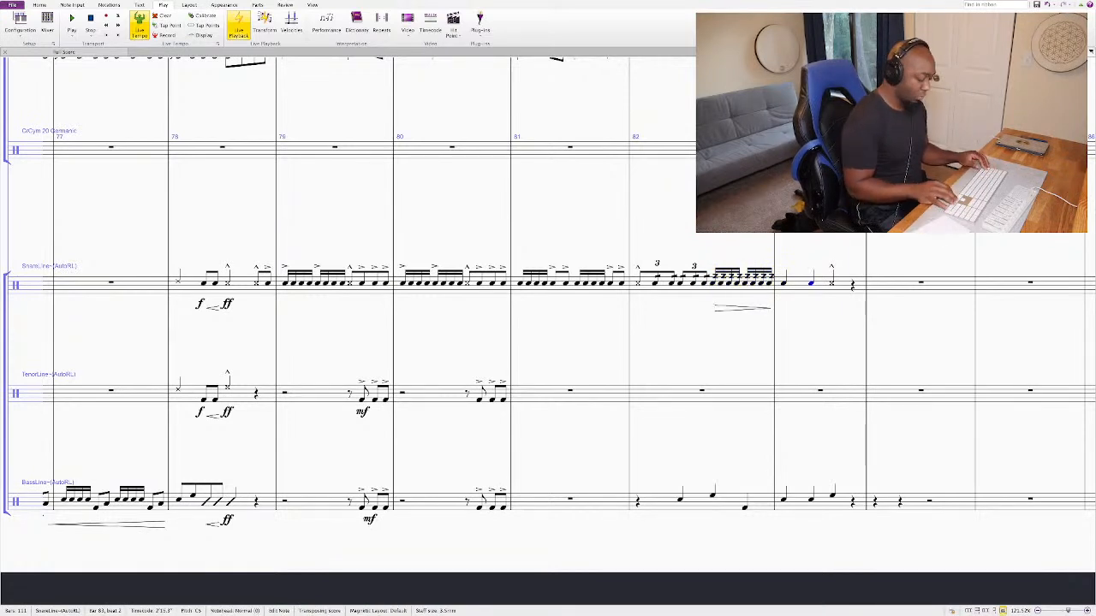
key("ctrl+shift+Right")
key("shift+comma")
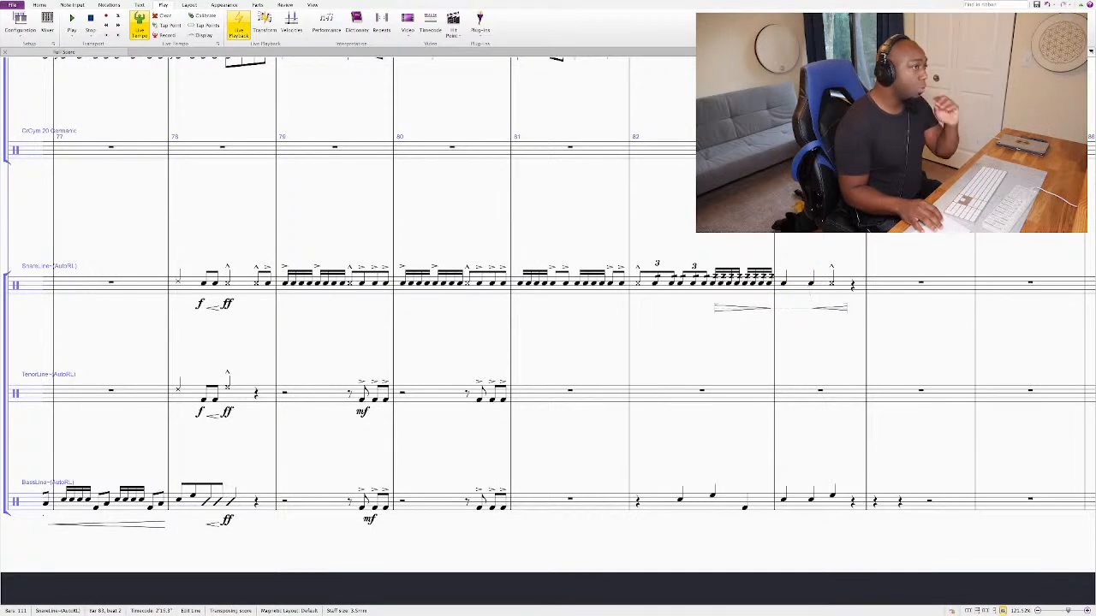
Step: Add an mf dynamic under the SnareLine note on beat 1 of bar 83
left_click(783, 283)
key("ctrl+e")
type("mf")
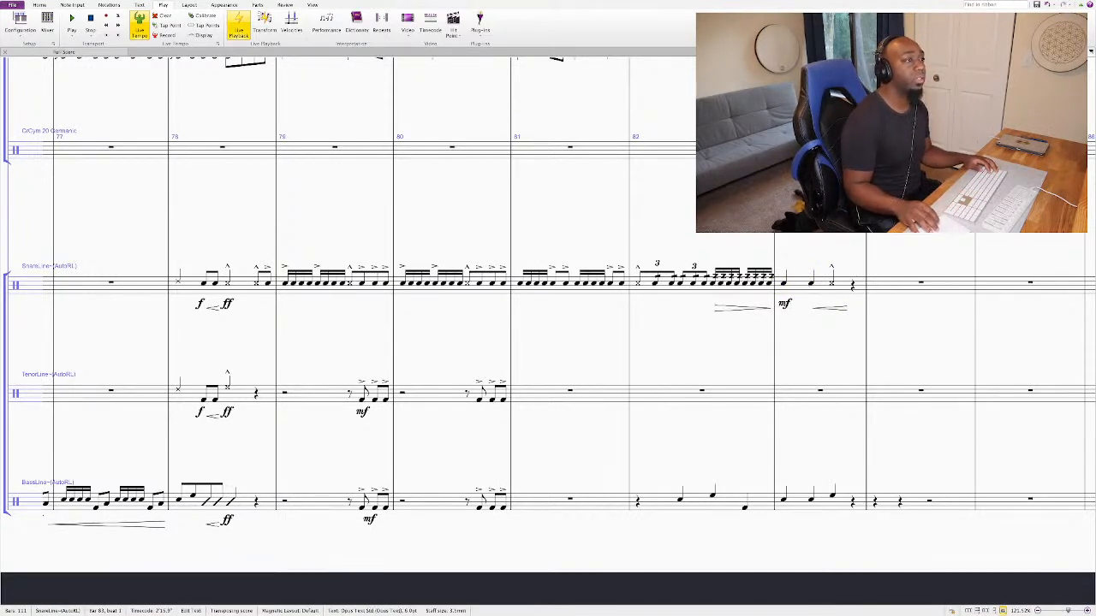
key("Escape")
key("Escape")
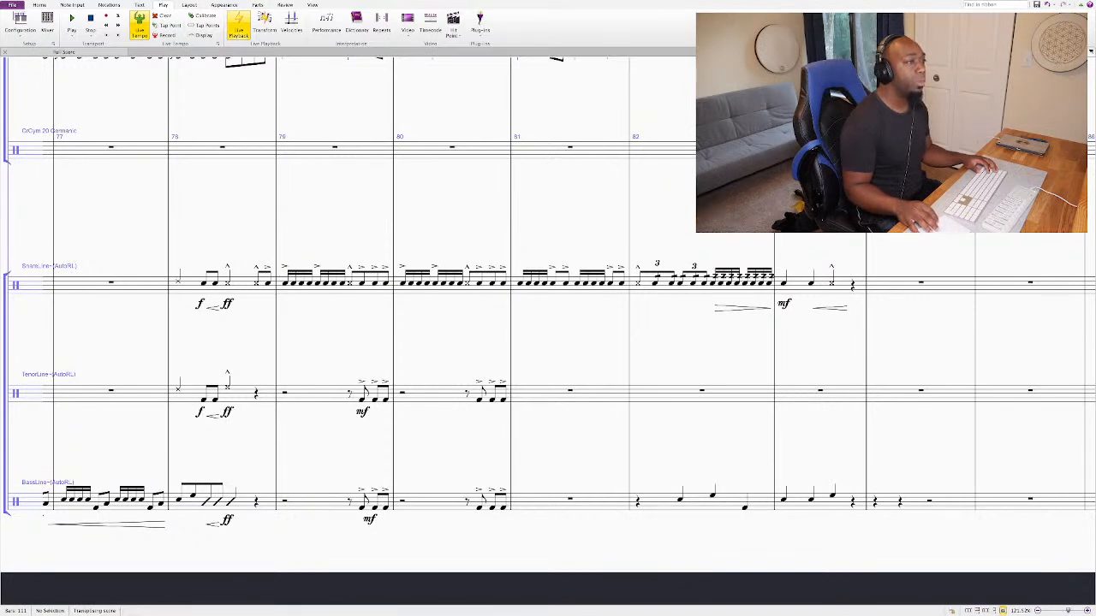
Step: Add an f dynamic under the accented SnareLine note on beat 3 of bar 83 and adjust the crescendo so that it leads into it
left_click(811, 283)
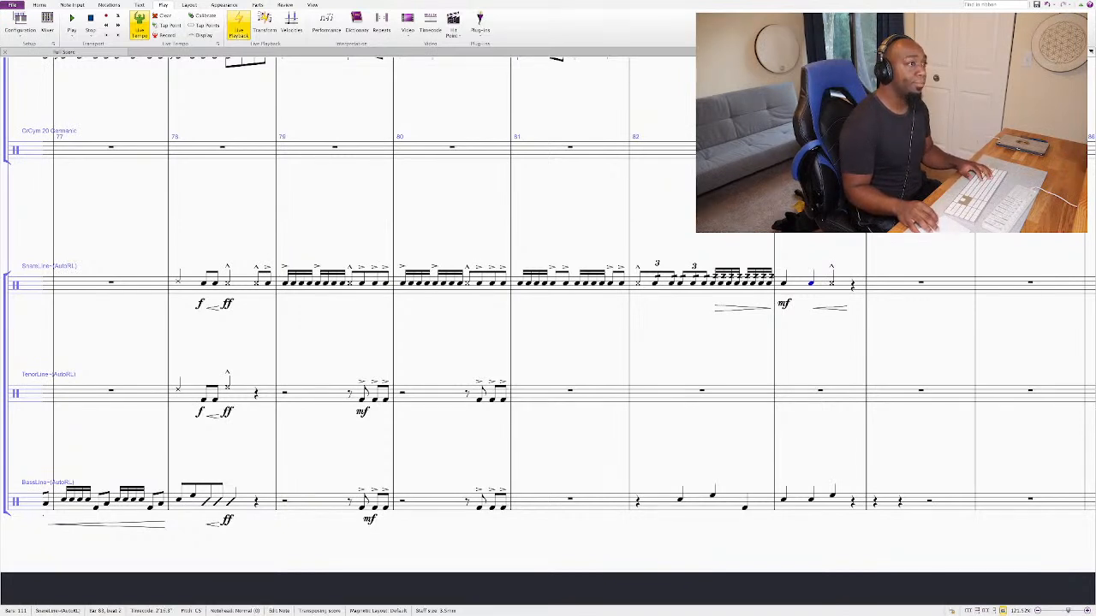
left_click(826, 308)
left_click(831, 283)
key("ctrl+e")
key("ctrl+f")
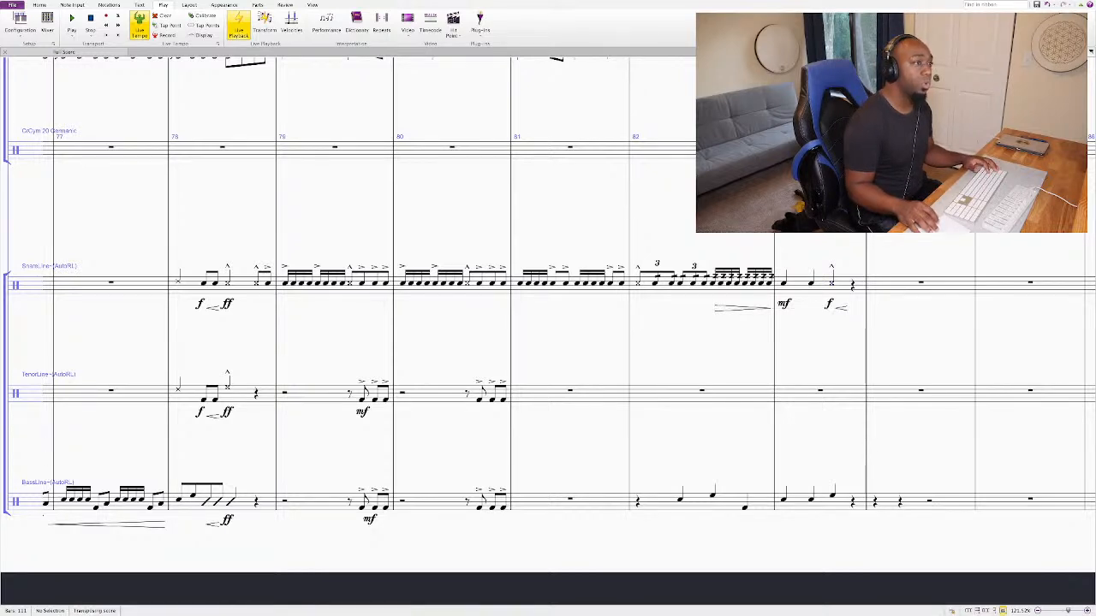
key("shift+space")
left_click(770, 283)
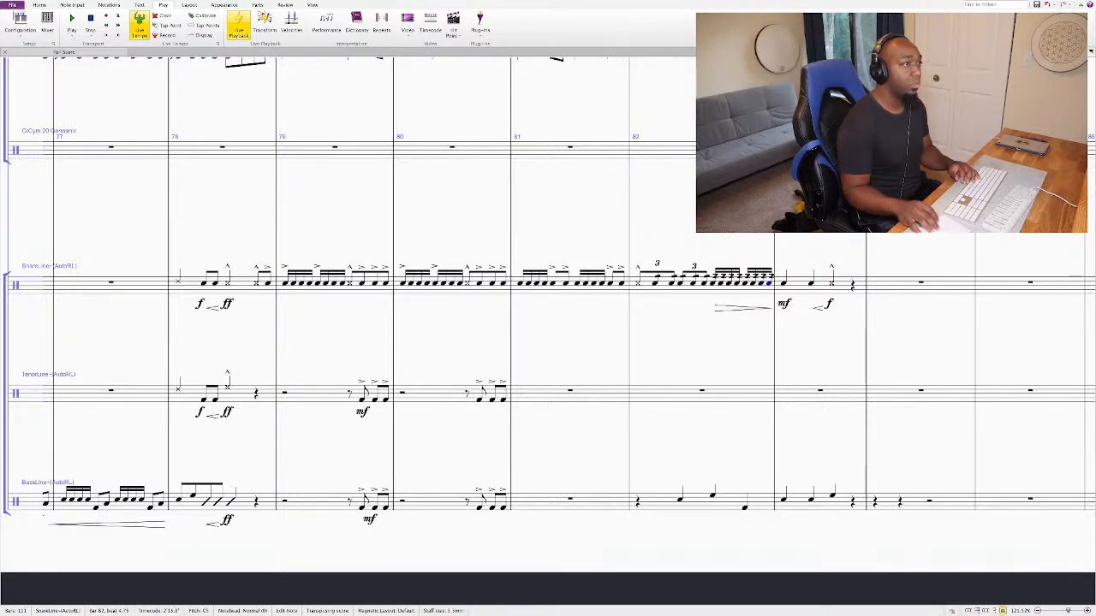
key("Escape")
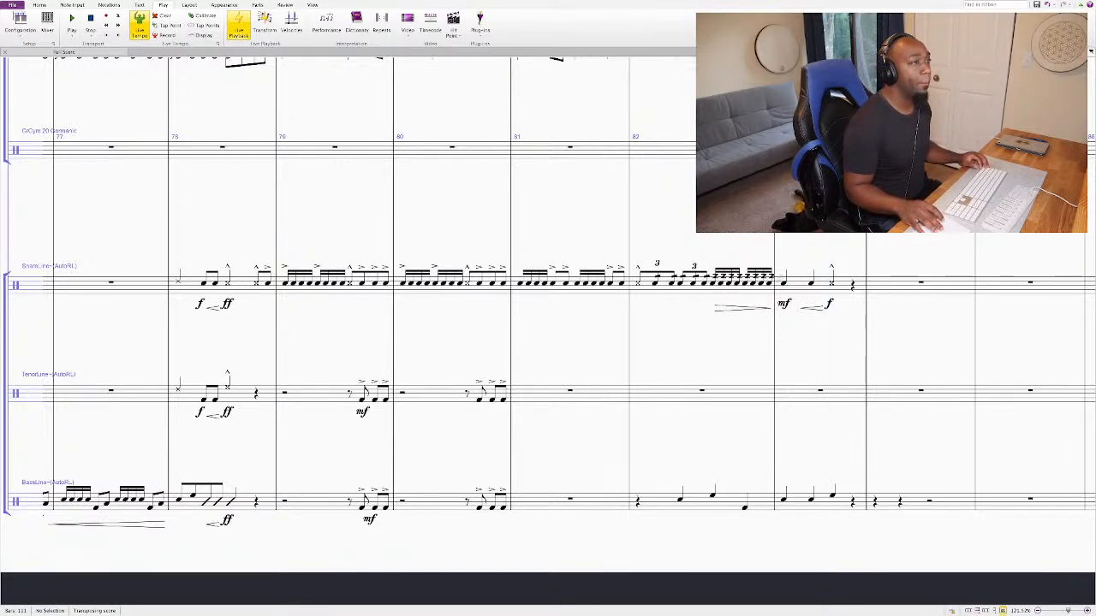
Step: Add grace notes before the SnareLine notes on beats 2 and 3 of bar 83
left_click(807, 280)
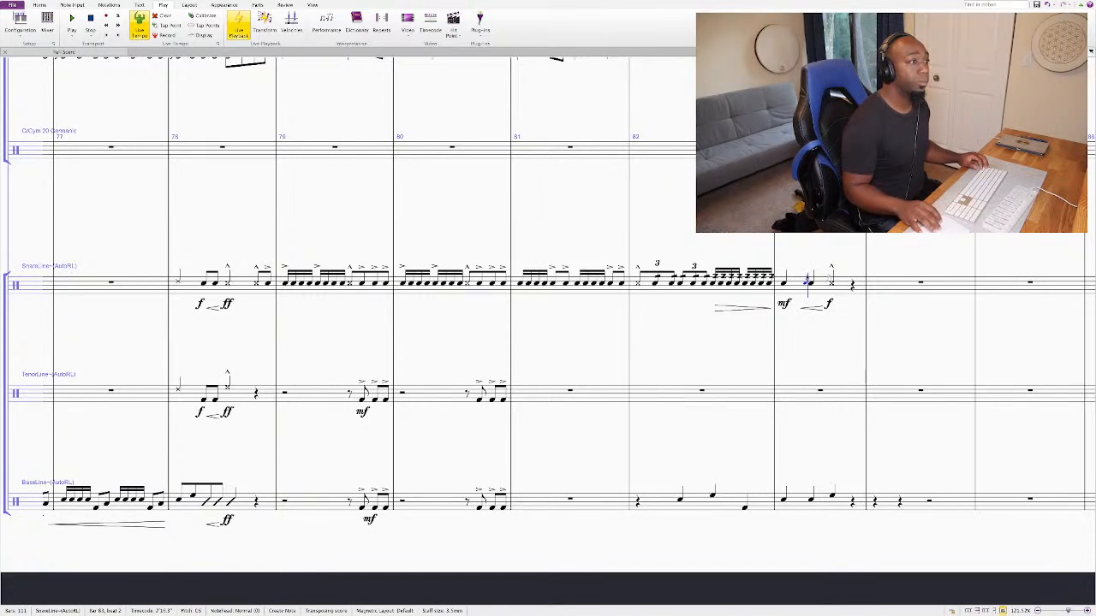
key("g")
left_click(811, 282)
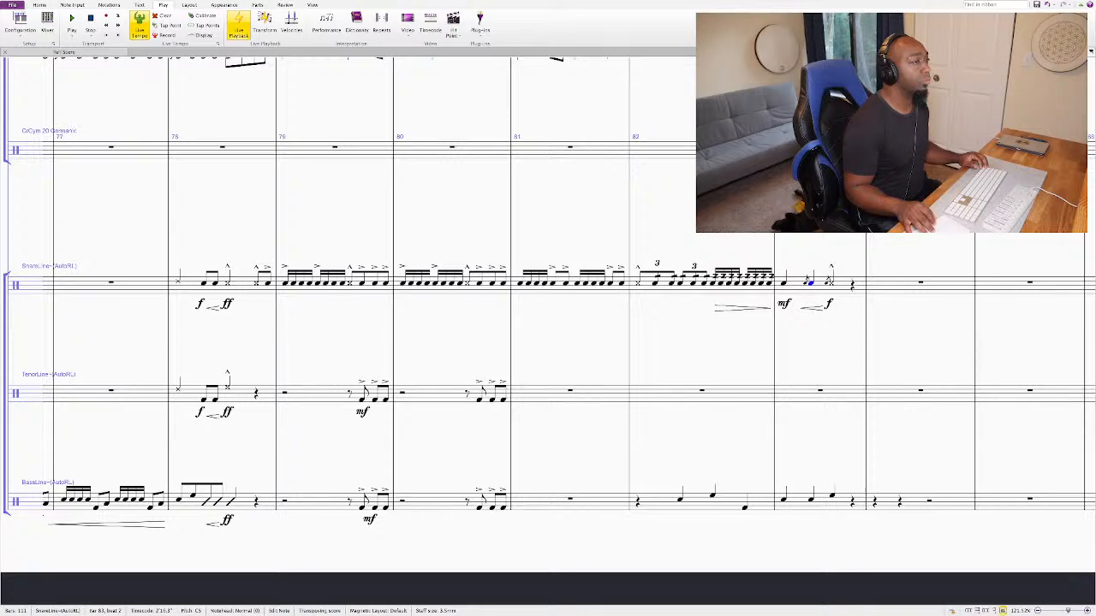
Step: Shorten the SnareLine decrescendo in bar 82 to beat 3 and add an mp dynamic on beat 4
left_click_drag(770, 308, 738, 308)
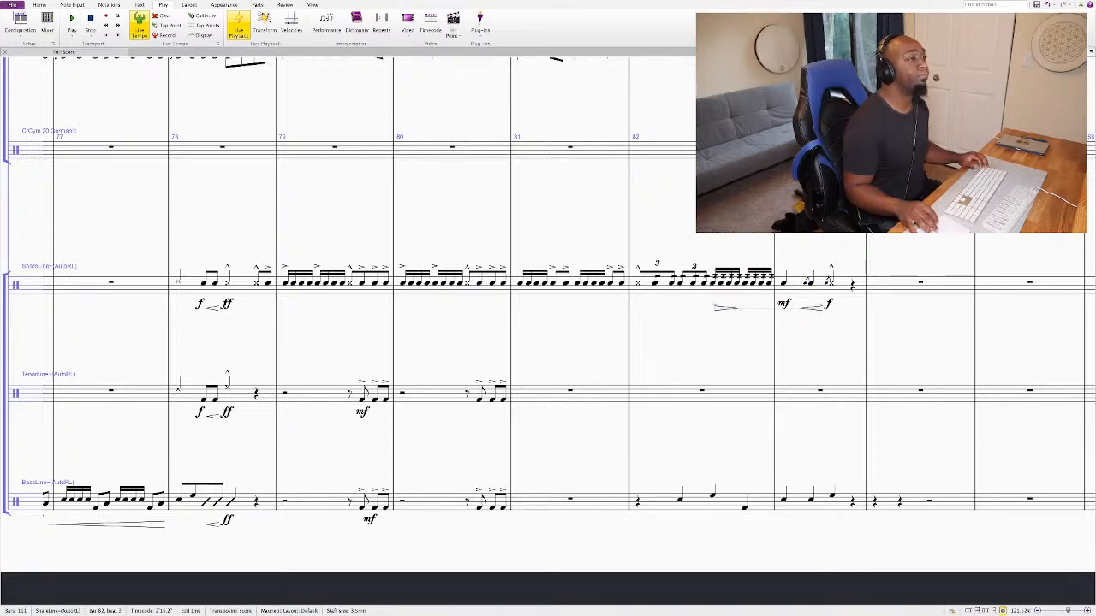
left_click(745, 284)
key("super+e")
key("super+m")
key("super+p")
key("Escape")
key("Escape")
Step: Delete the SnareLine's mf in bar 83 and lengthen the crescendo to run from the mp in bar 82 to the f
left_click(784, 304)
key("Delete")
key("h")
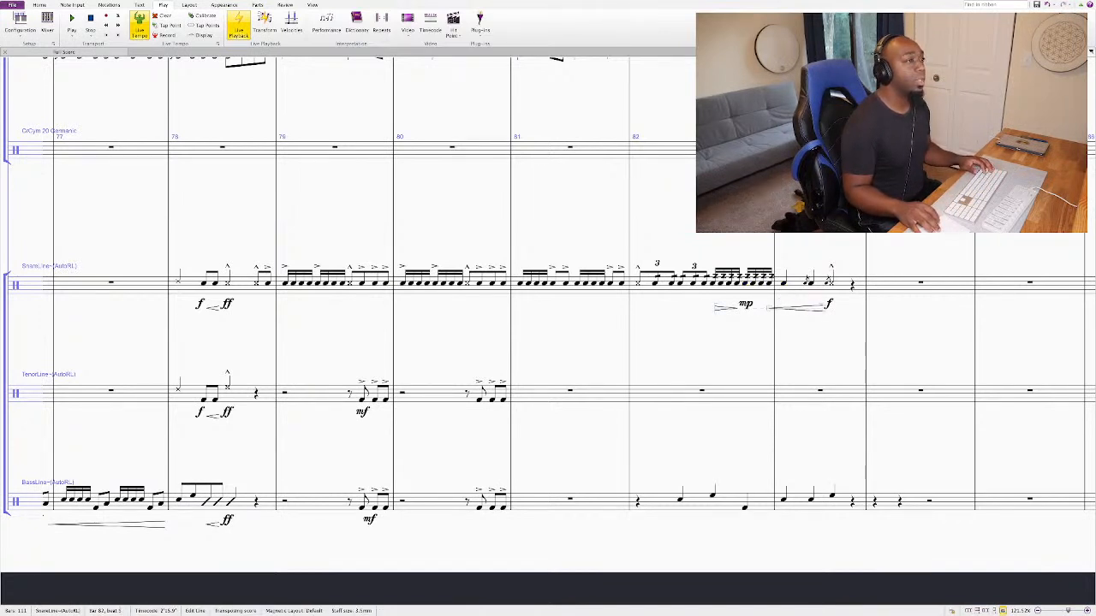
Step: Copy the SnareLine passage from beat 4 of bar 82 through beat 3 of bar 83, with its dynamics, to the same beats of the TenorLine
left_click(745, 282)
key("ctrl+shift+Right")
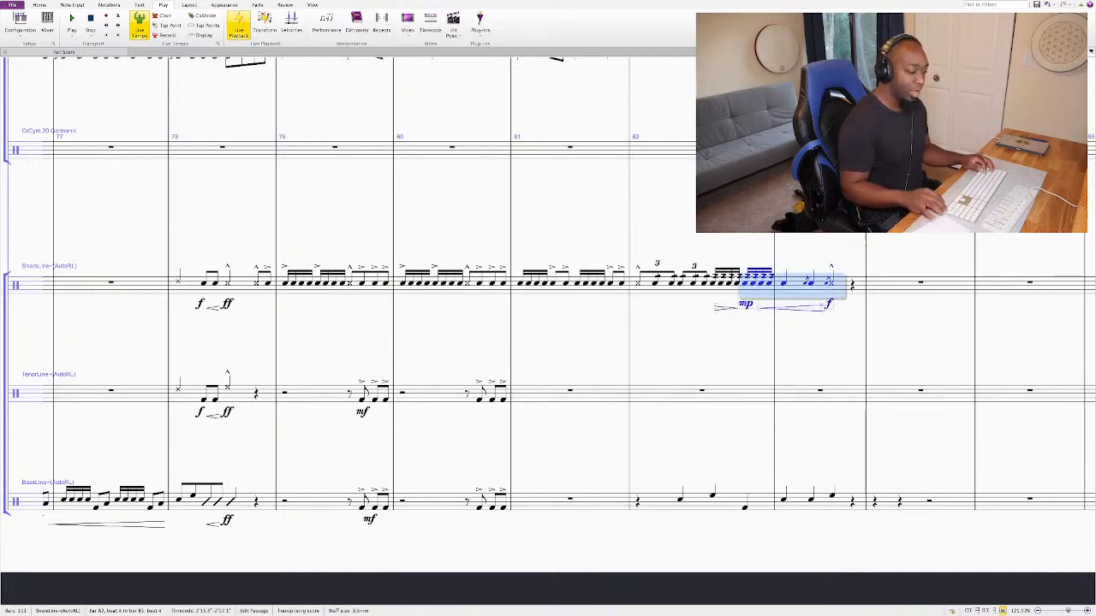
key("alt+Down")
key("5")
key("4")
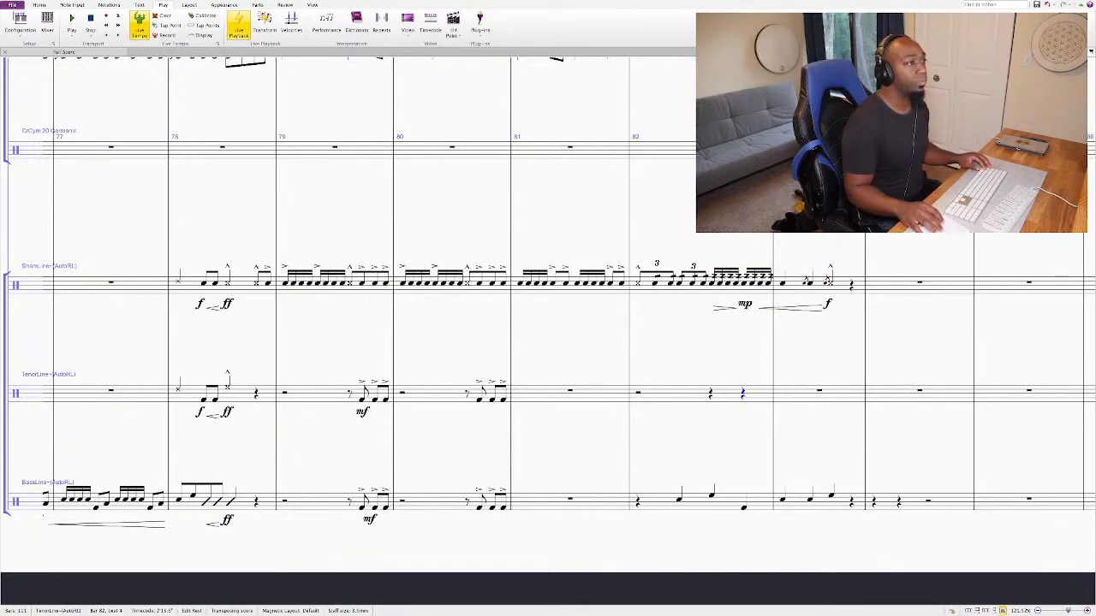
key("shift+Right")
key("alt+Up")
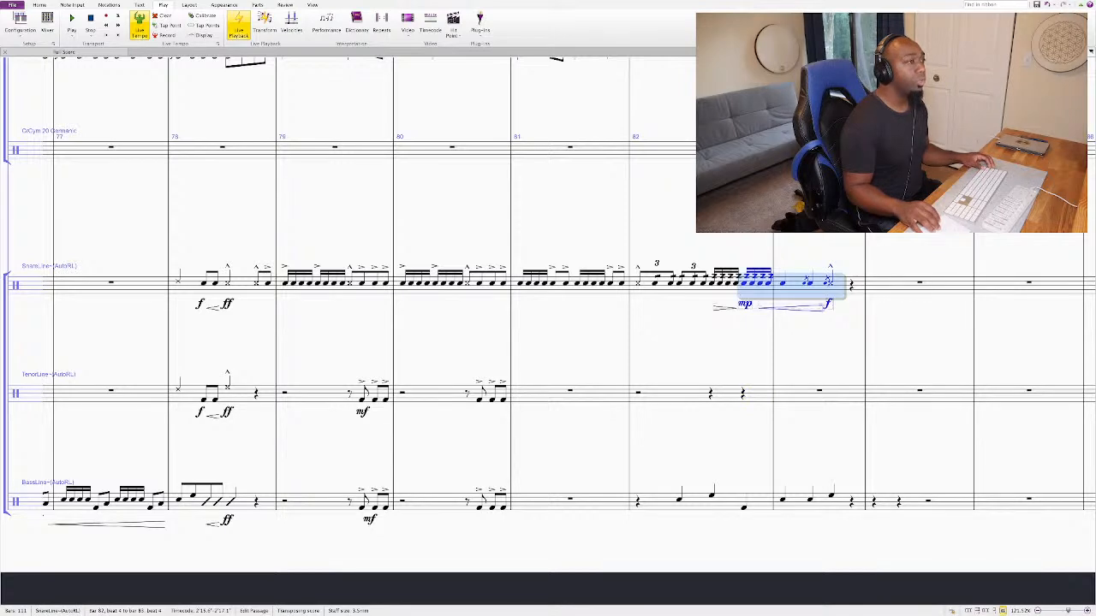
key("alt+Down")
key("ctrl+v")
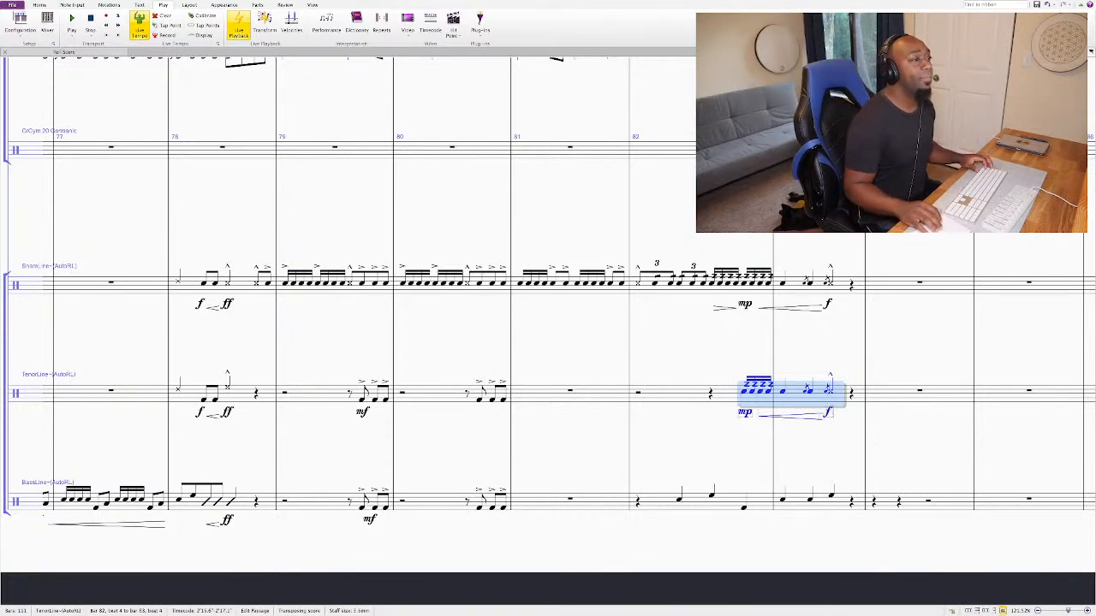
Step: Lower the TenorLine's four rolled sixteenth notes on beat 4 of bar 82 from C5 to F4
key("Escape")
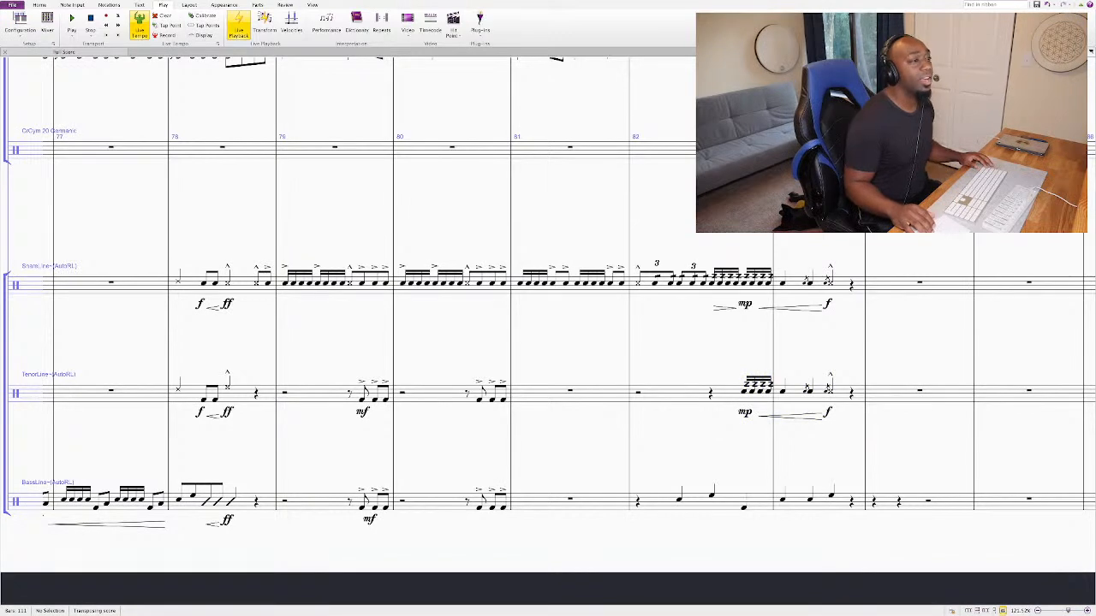
left_click(743, 392)
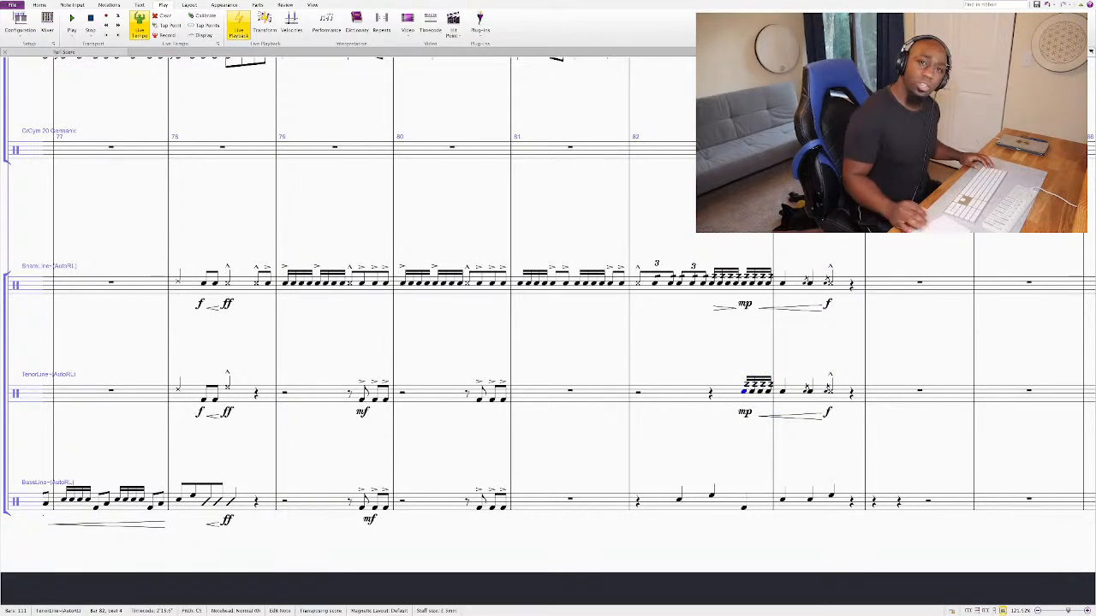
key("shift+Right")
key("shift+Right")
key("shift+Right")
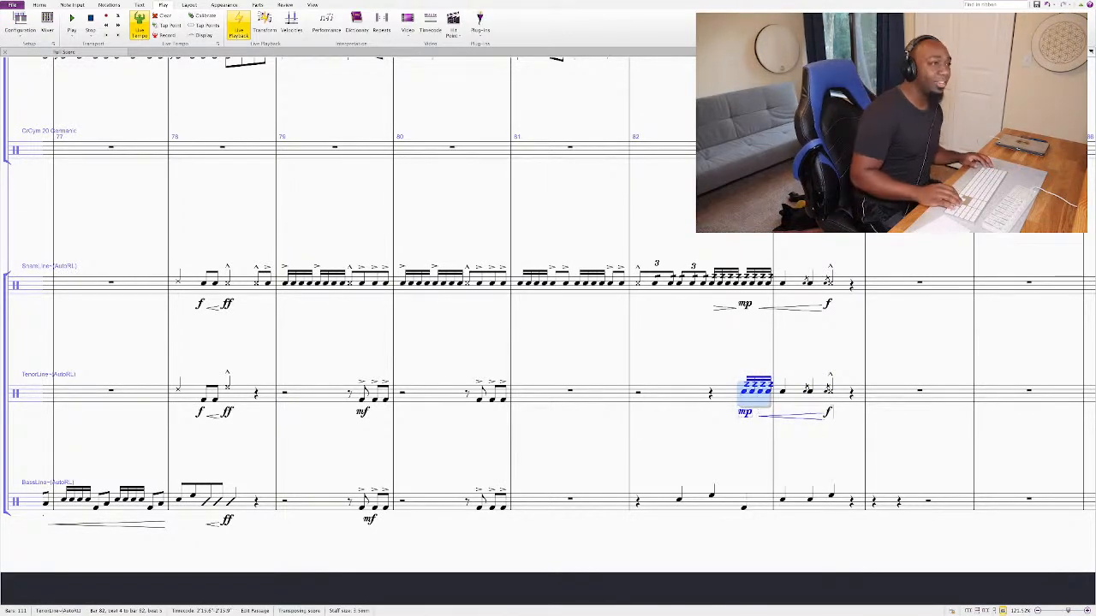
key("Down")
key("Down")
key("Down")
key("Down")
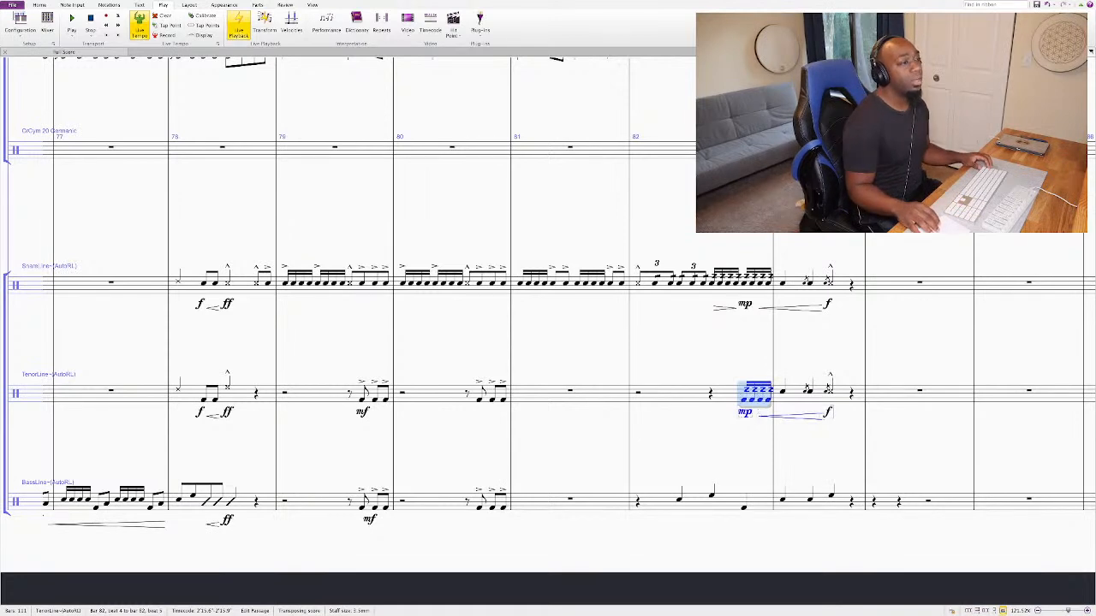
Step: Lower the TenorLine note on beat 1 of bar 83 to F4 and raise the cross-head note on beat 3
key("Right")
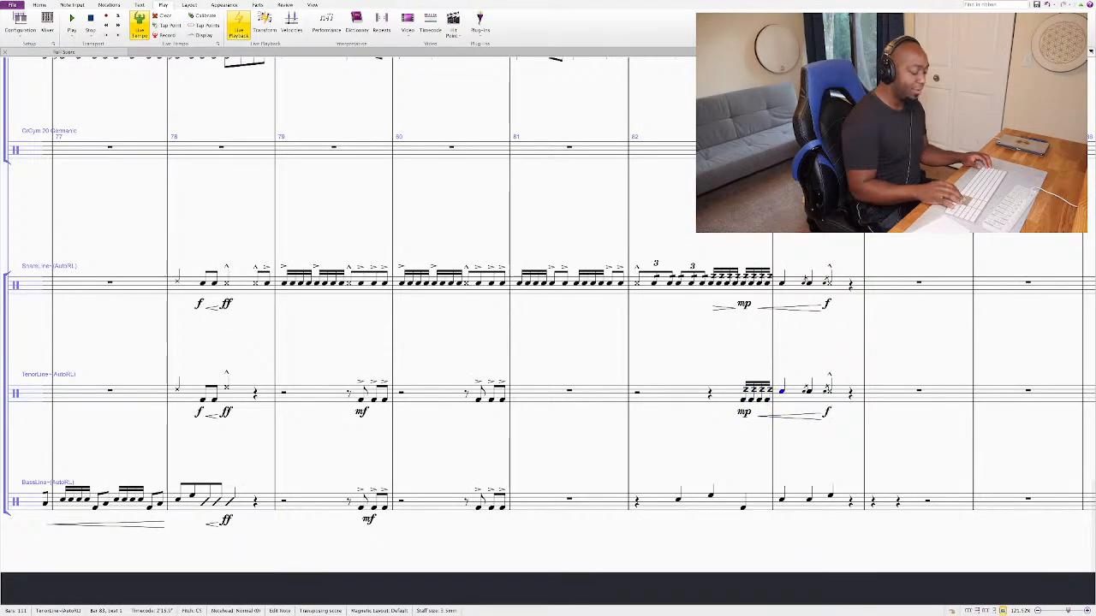
key("Down")
key("Down")
key("Down")
key("Down")
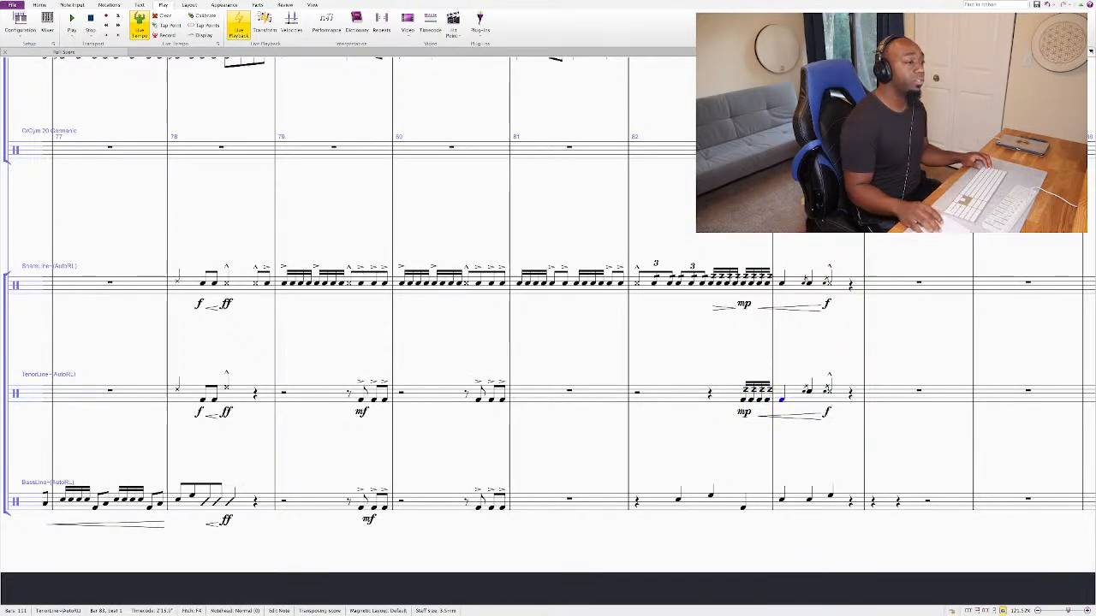
key("Right")
key("Down")
key("Down")
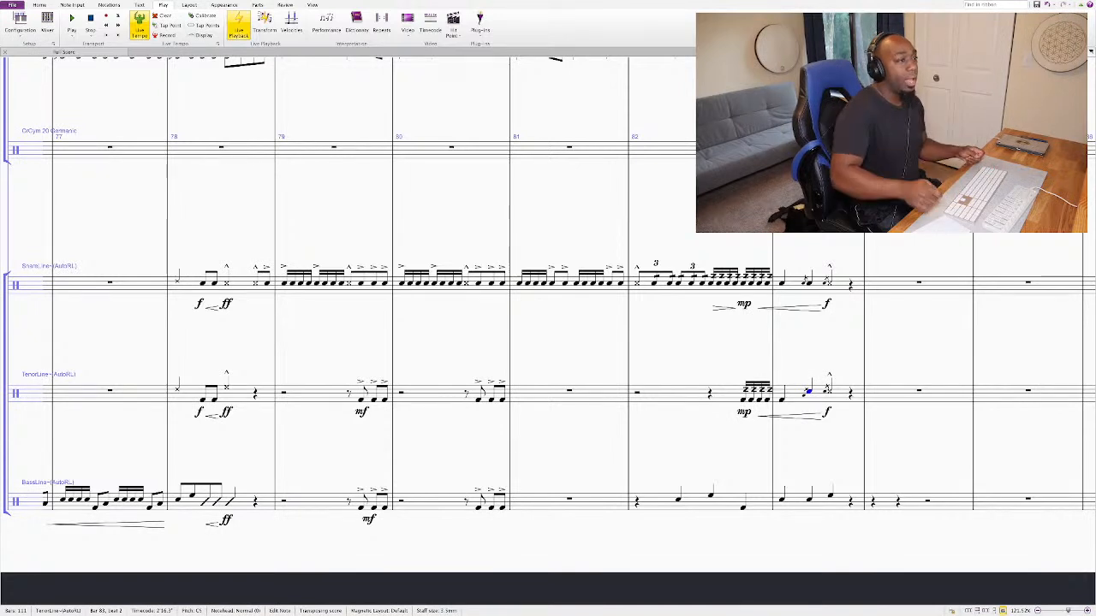
key("shift+alt+1")
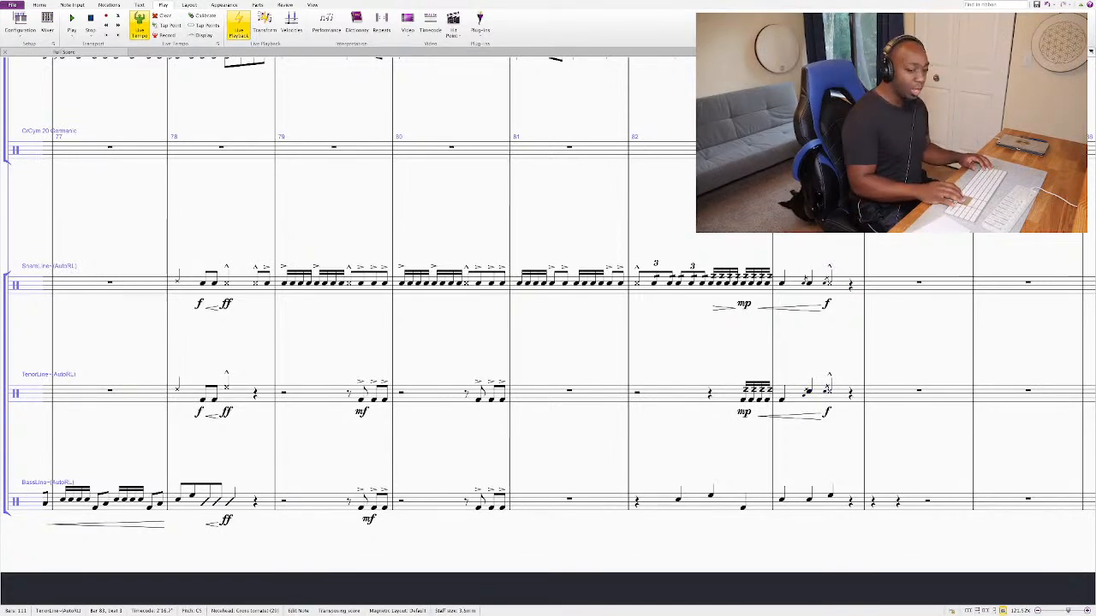
key("shift+alt+2")
key("Escape")
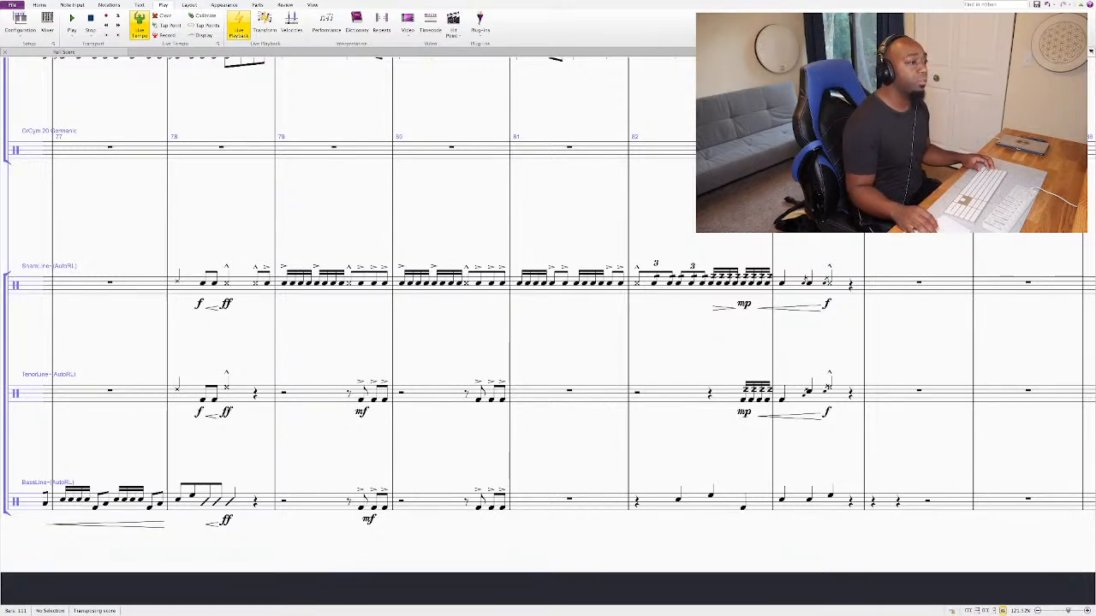
Step: Add an f dynamic to the BassLine note on beat 2 of bar 82
left_click(676, 498)
key("ctrl+e")
type("f")
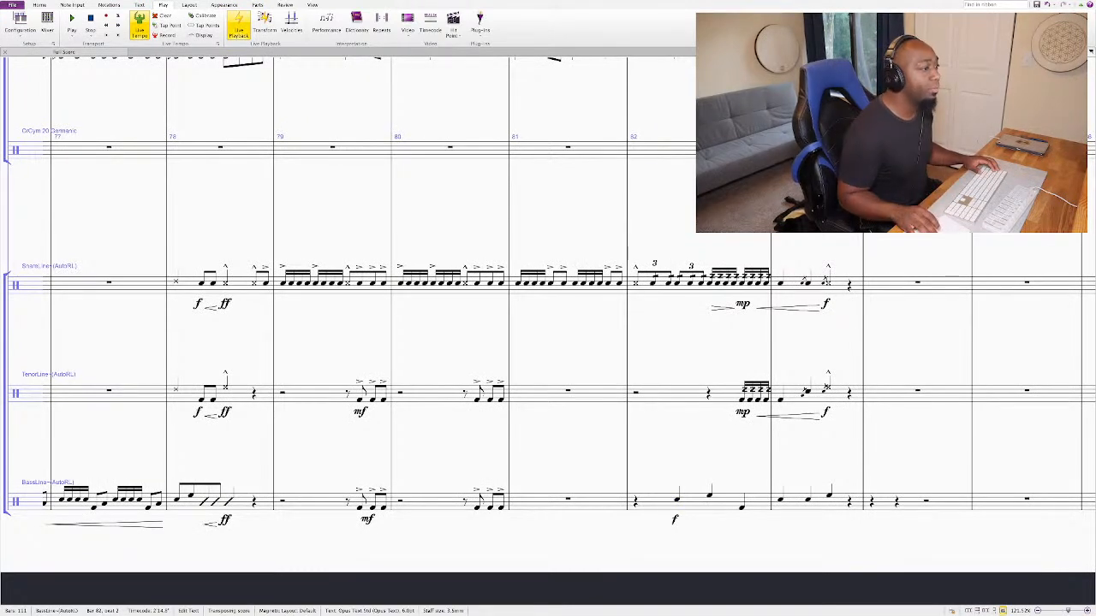
key("Escape")
key("Escape")
Step: Play back the score from bar 78 through bar 83 to check the new battery parts
left_click(176, 281)
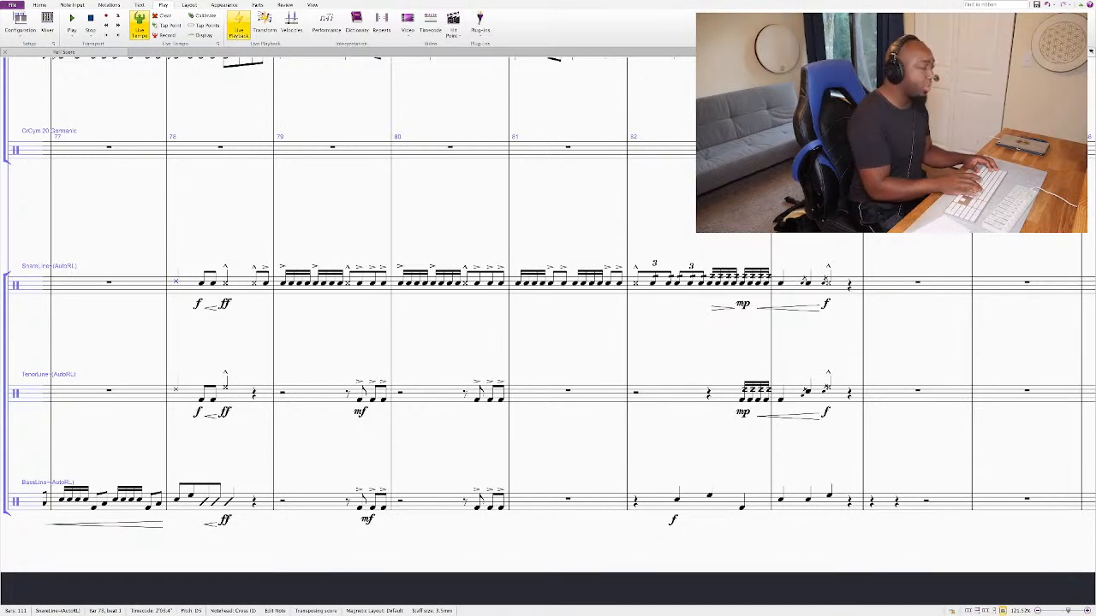
key("space")
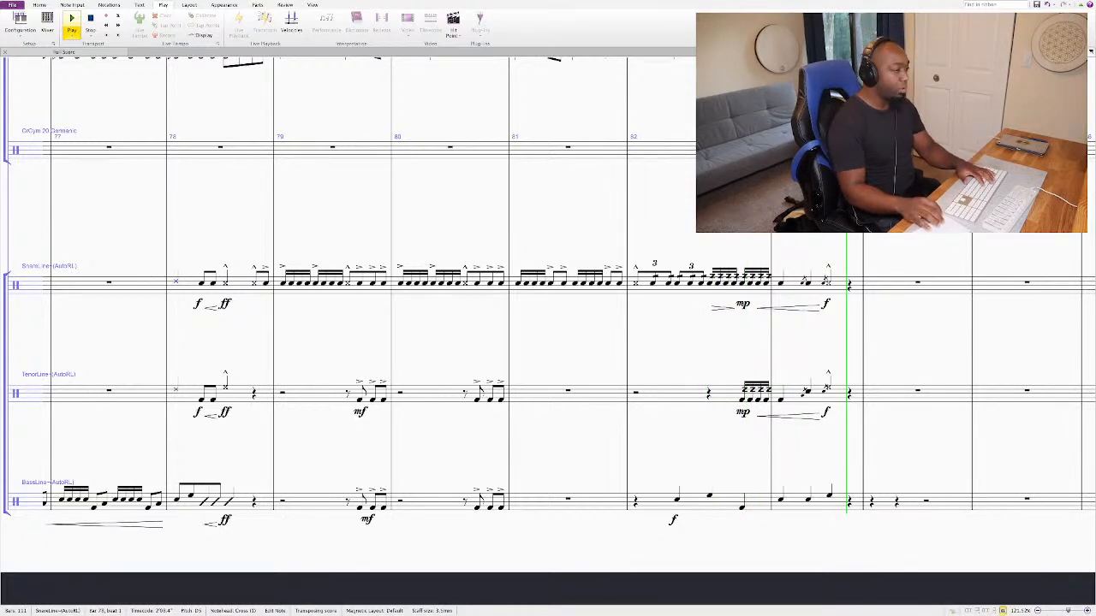
key("Escape")
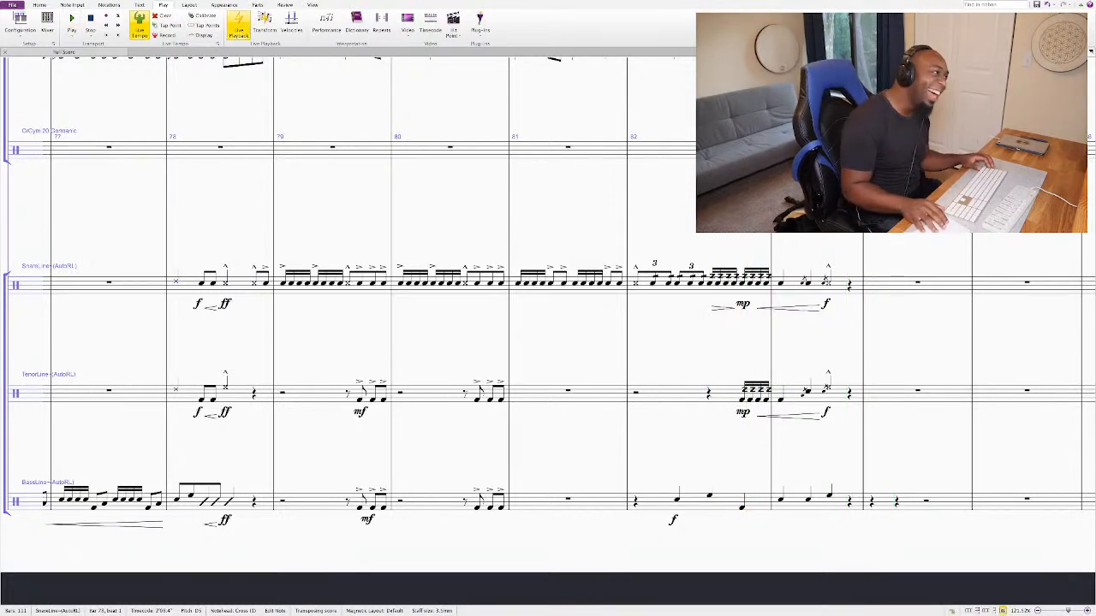
Step: Play back the longer passage from the Marimba chord on beat 1 of bar 69 and look over the wind parts
key("ctrl+minus")
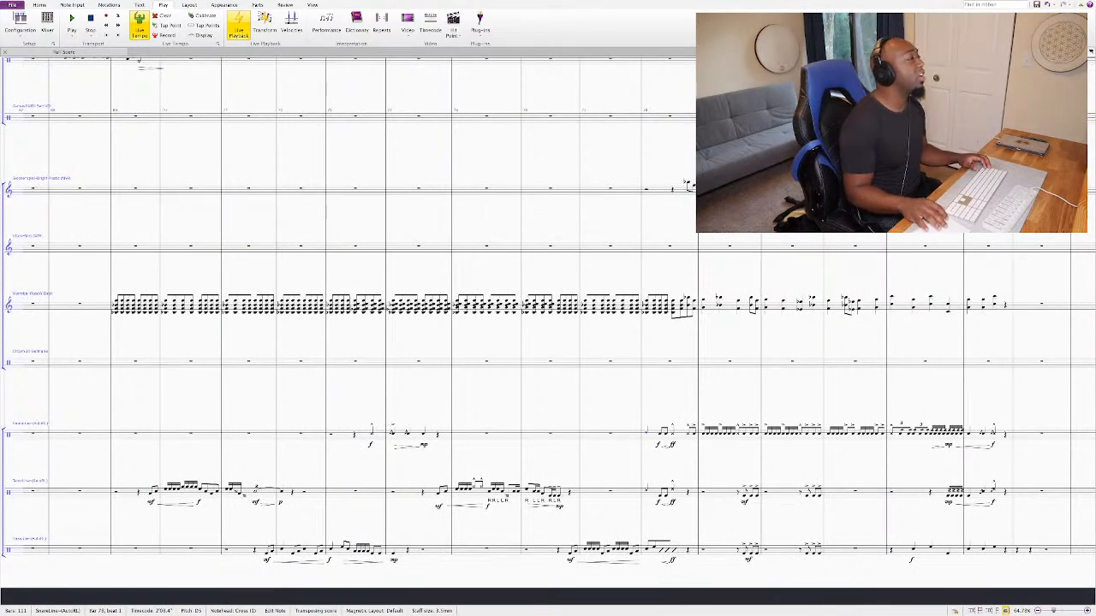
left_click(114, 304)
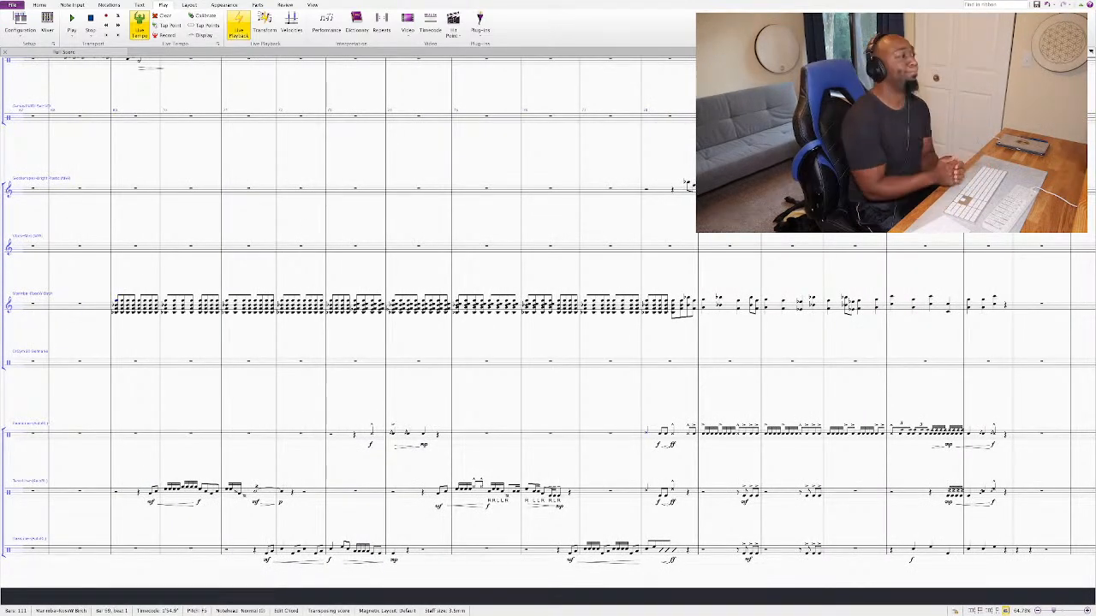
key("p")
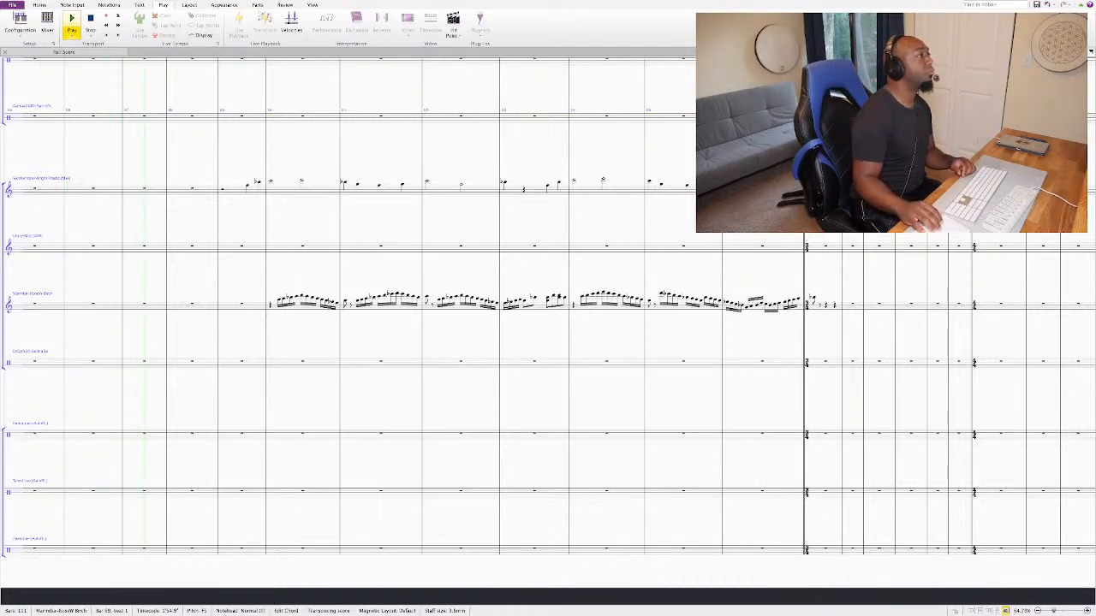
scroll(548, 332, "up", 10)
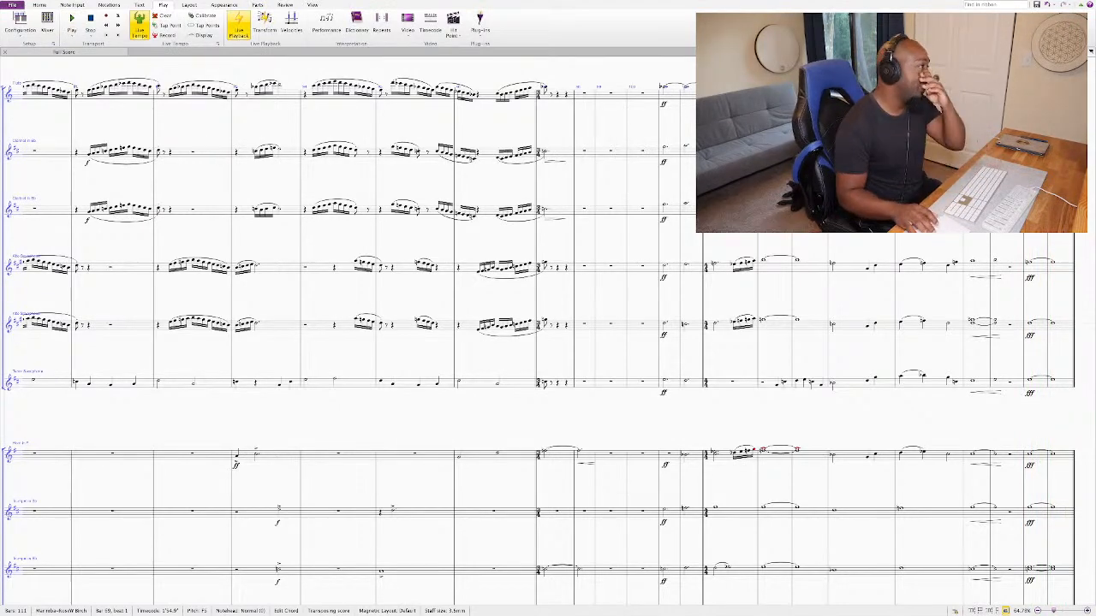
Step: Return to the battery staves and play back the transition from bar 83 into the following bars
scroll(547, 334, "left", 12)
scroll(548, 334, "down", 2)
scroll(547, 333, "down", 10)
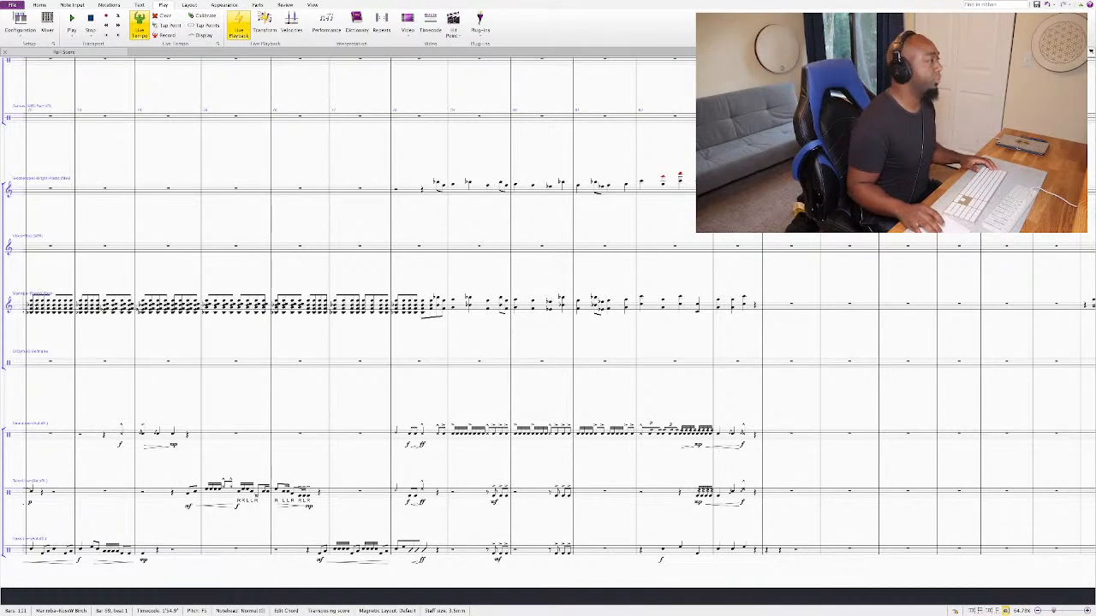
scroll(547, 308, "left", 5)
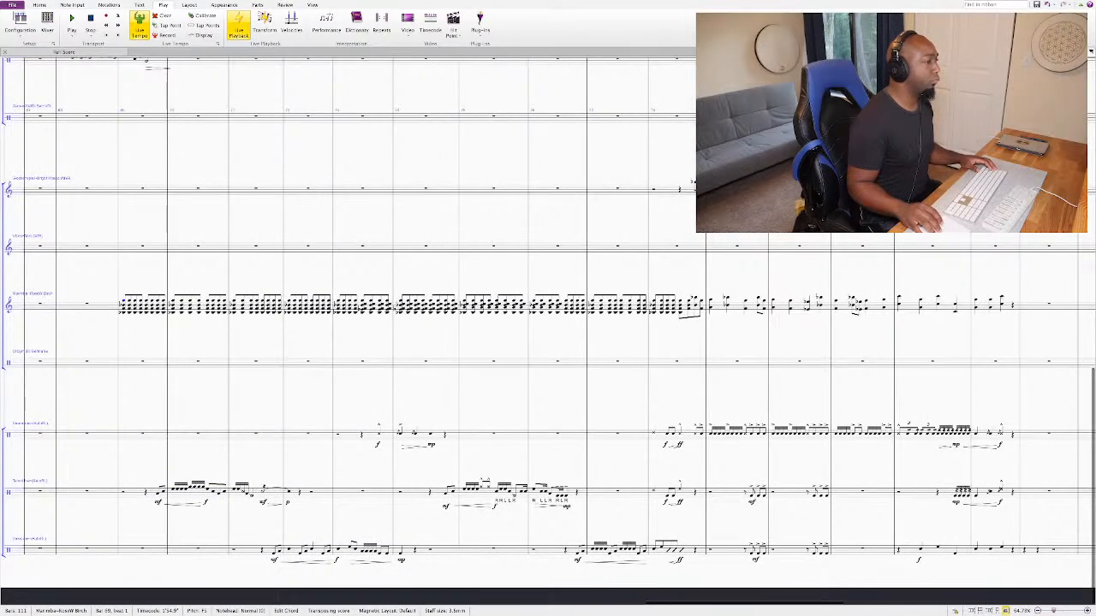
scroll(548, 308, "right", 5)
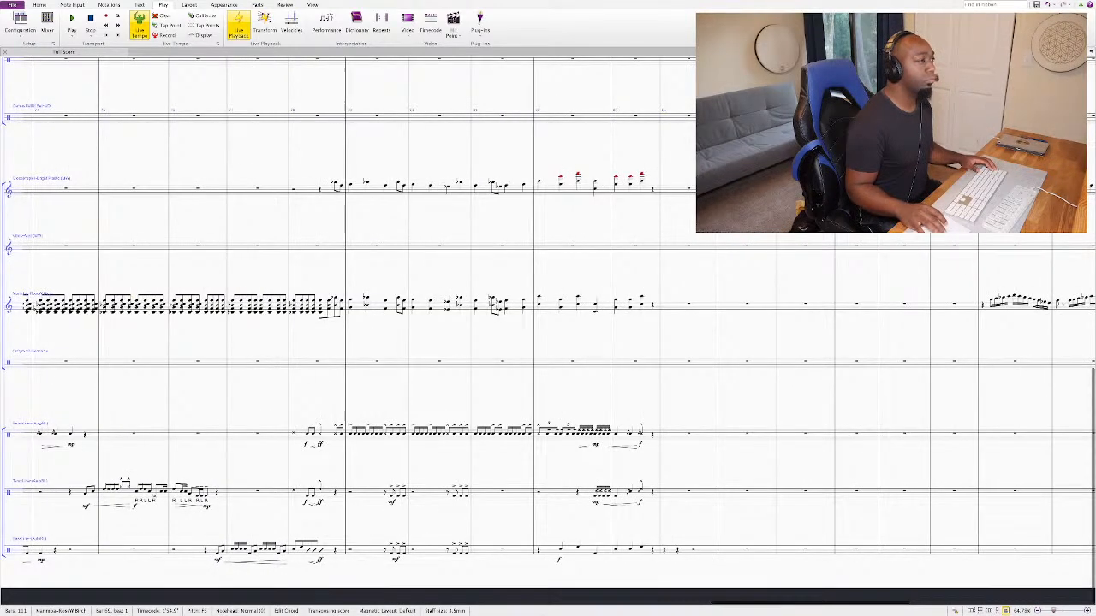
key("space")
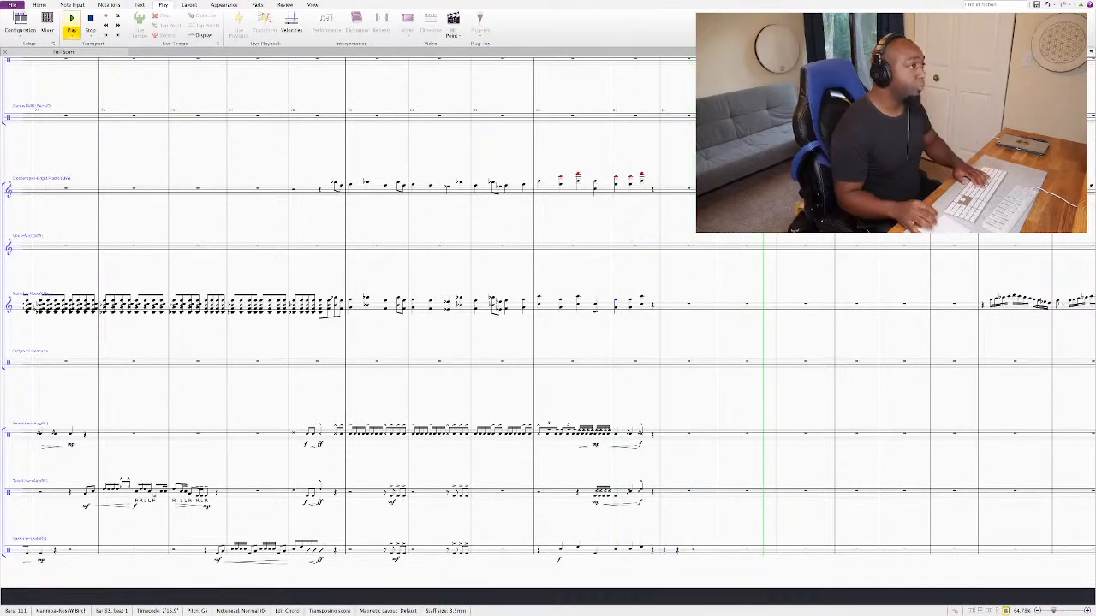
key("space")
Step: Play back the wind parts from beat 1 of bar 84 to hear the next section
scroll(548, 330, "up", 10)
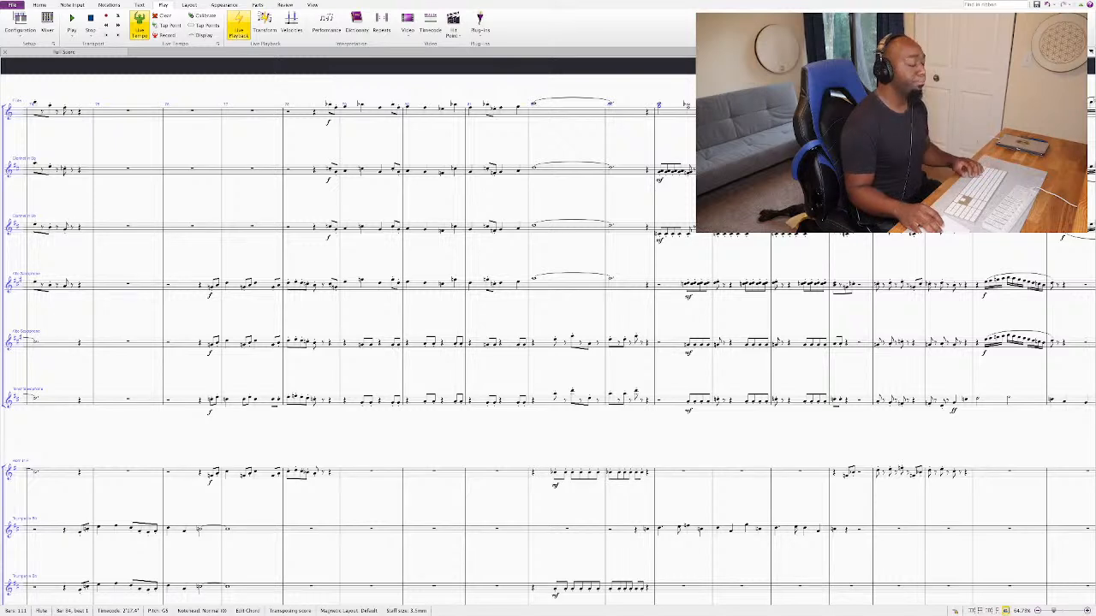
key("space")
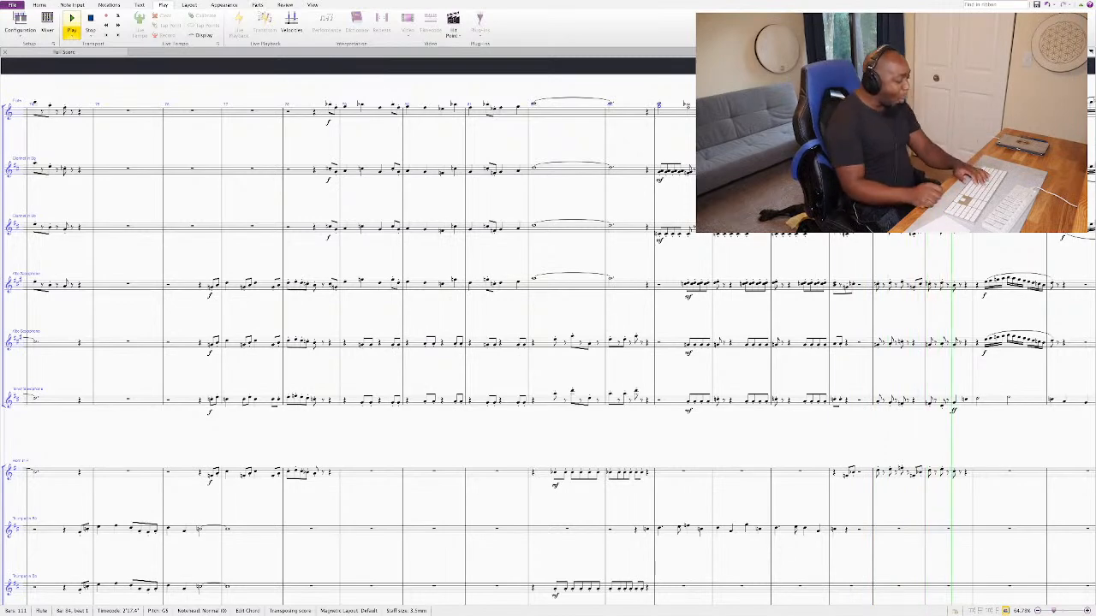
key("space")
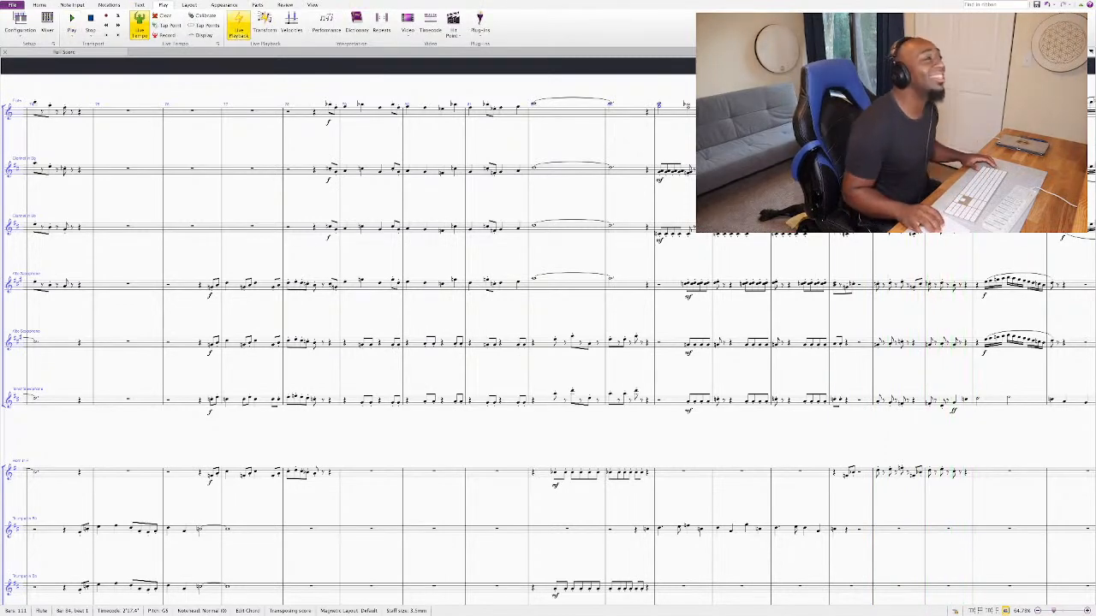
Step: Clear the leftover rests in bar 84 of the BassLine so it holds a single bar rest
scroll(548, 342, "down", 10)
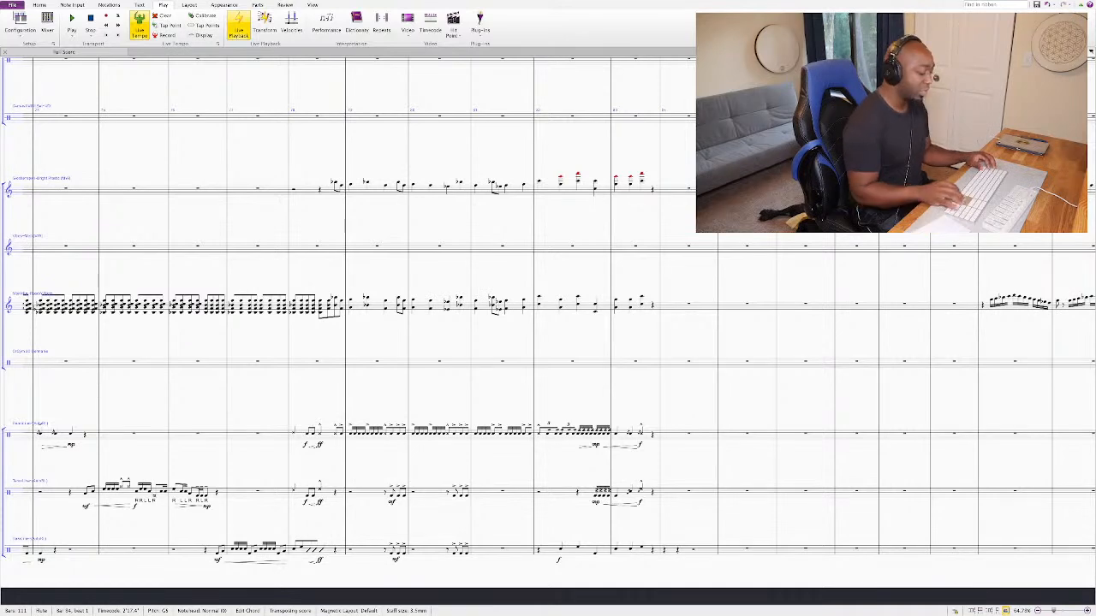
left_click(689, 550)
key("Delete")
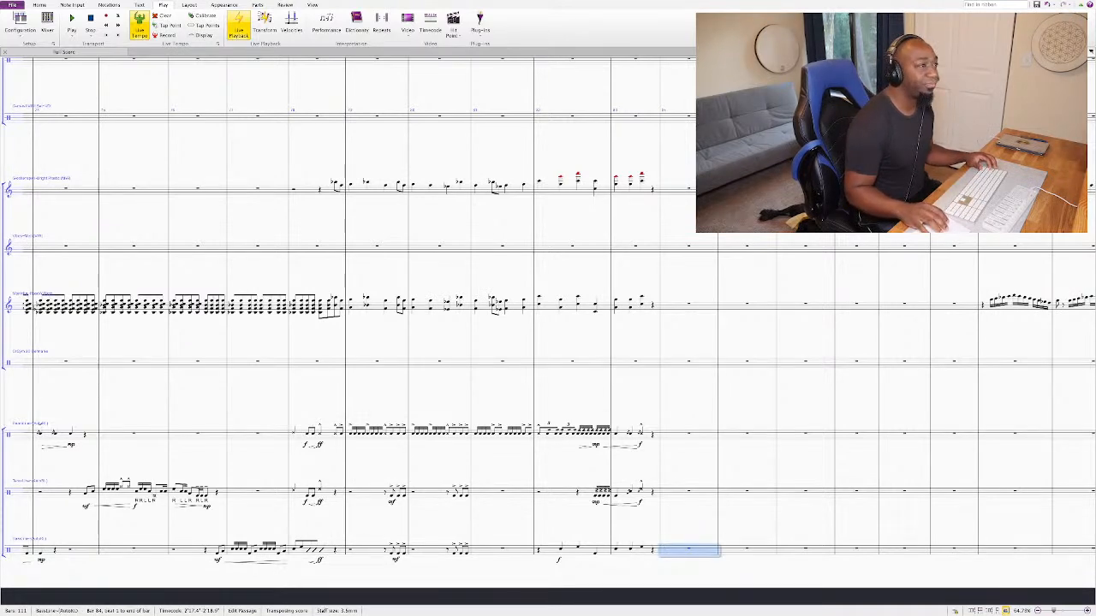
key("Escape")
Step: Check the wind parts around bar 84 and select the SnareLine's bar rest there
scroll(548, 342, "up", 5)
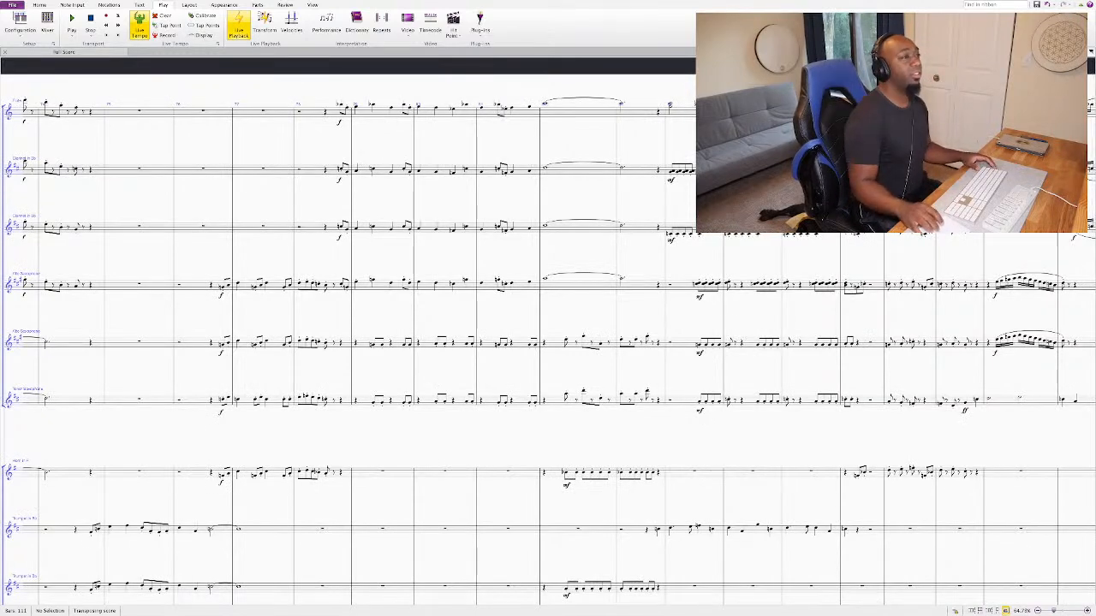
scroll(548, 342, "down", 10)
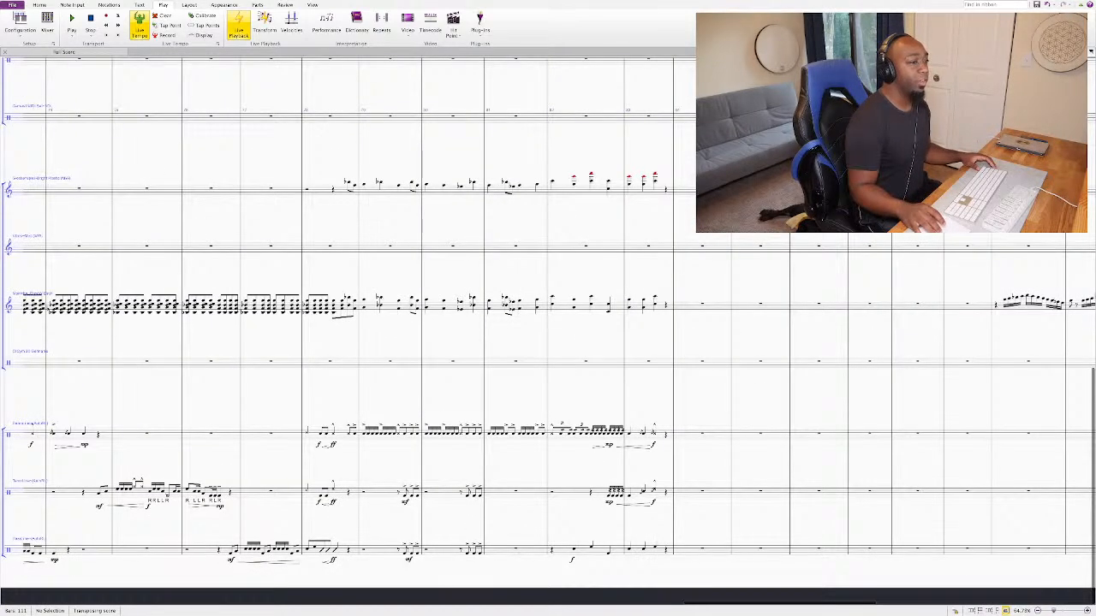
left_click(702, 433)
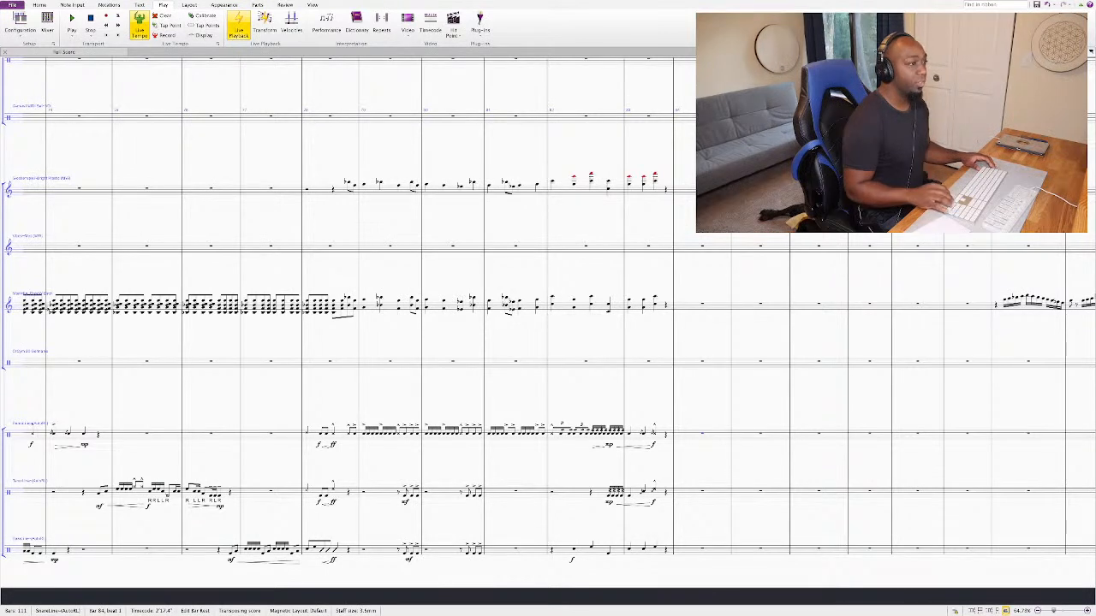
Step: Enter a repeated C figure in the snare line from bar 84 beat 3 to bar 85 beat 1, marked mf
key("5")
key("c")
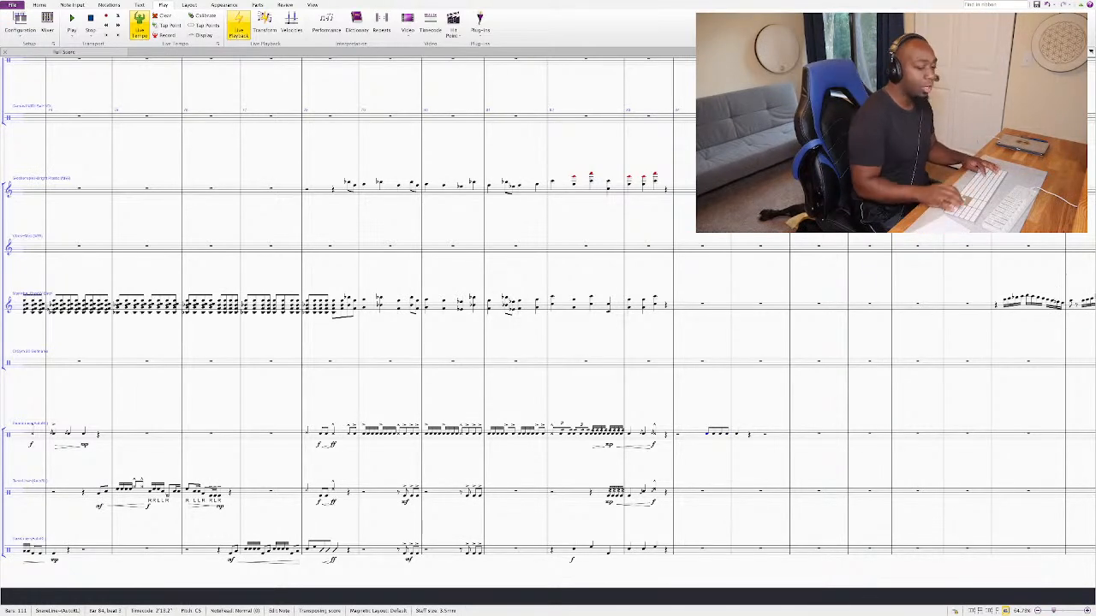
key("ctrl+e")
type("mf")
key("Escape")
key("Escape")
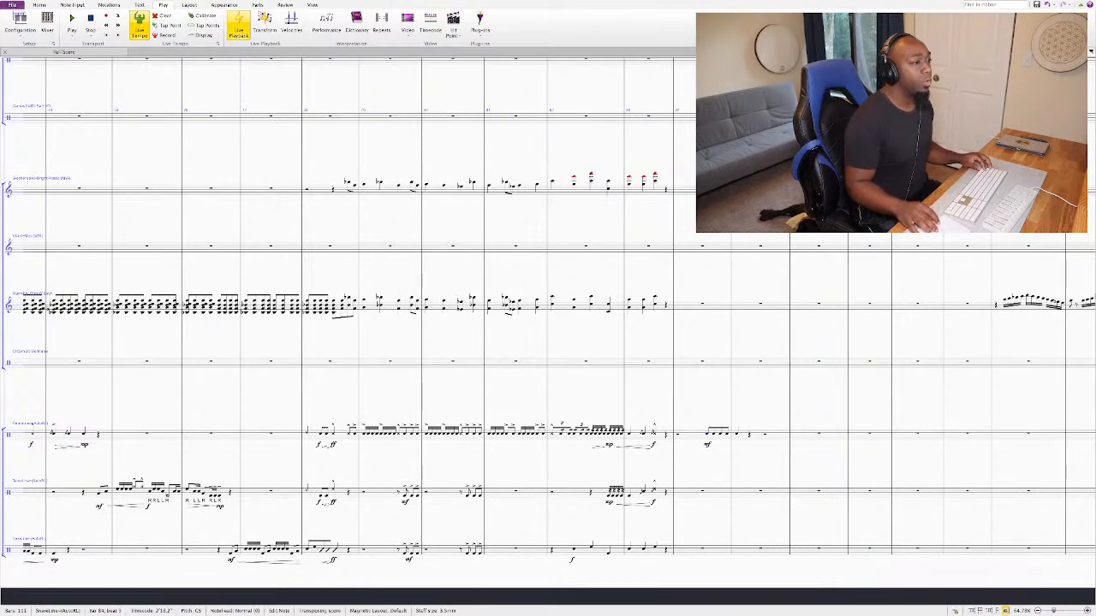
Step: Repeat the four-note snare figure from bar 84 on beat 3 of bar 85 and delete the duplicated mf marking
left_click(723, 434)
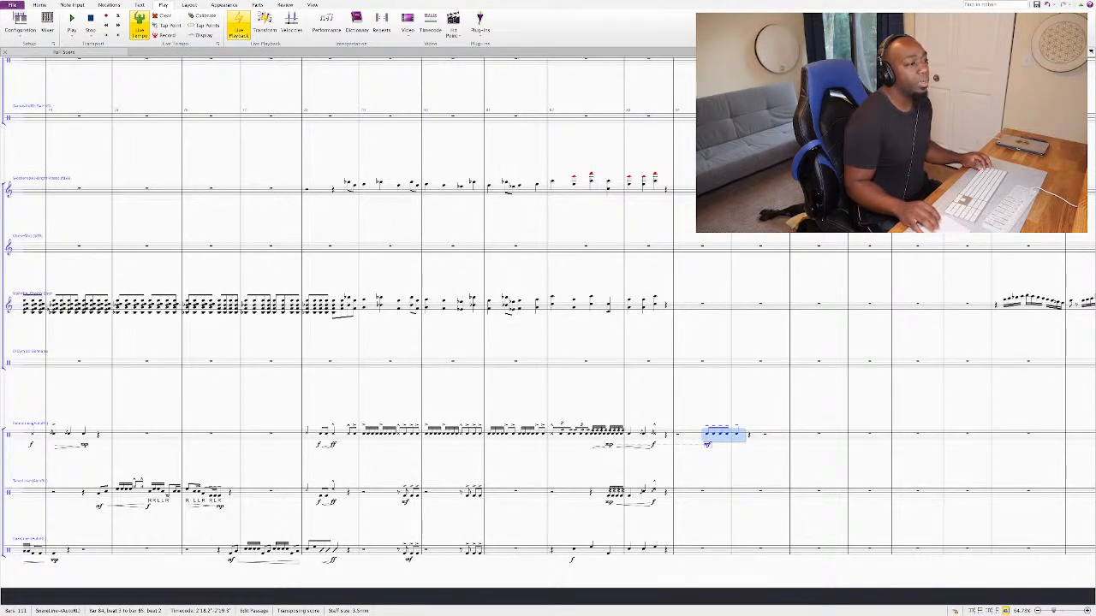
key("Escape")
left_click(707, 432)
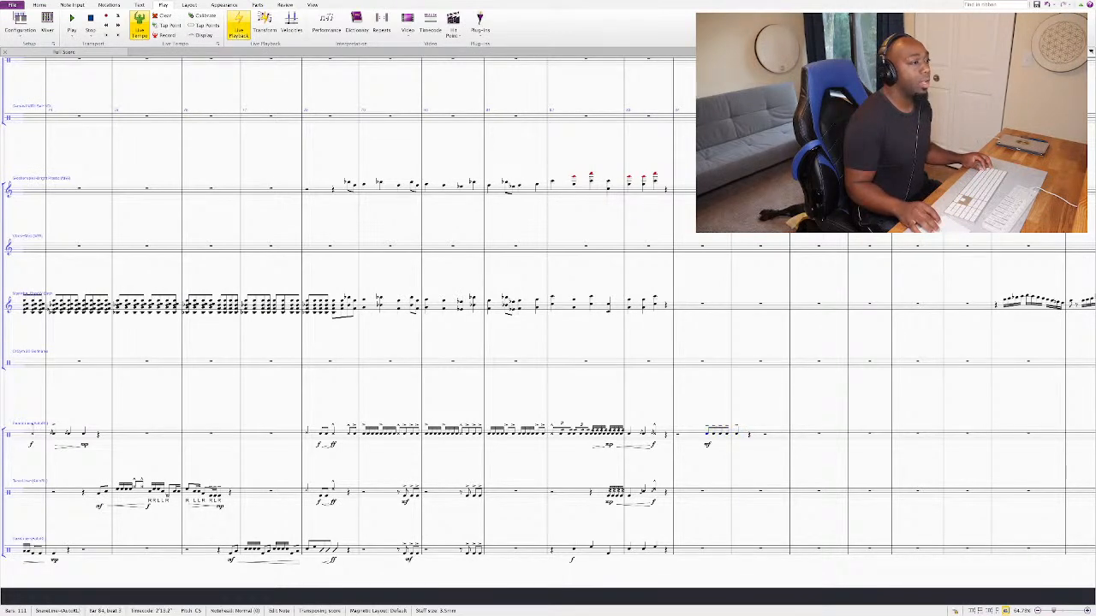
key("shift+Right")
key("shift+Right")
key("shift+Right")
key("r")
key("Escape")
left_click(764, 445)
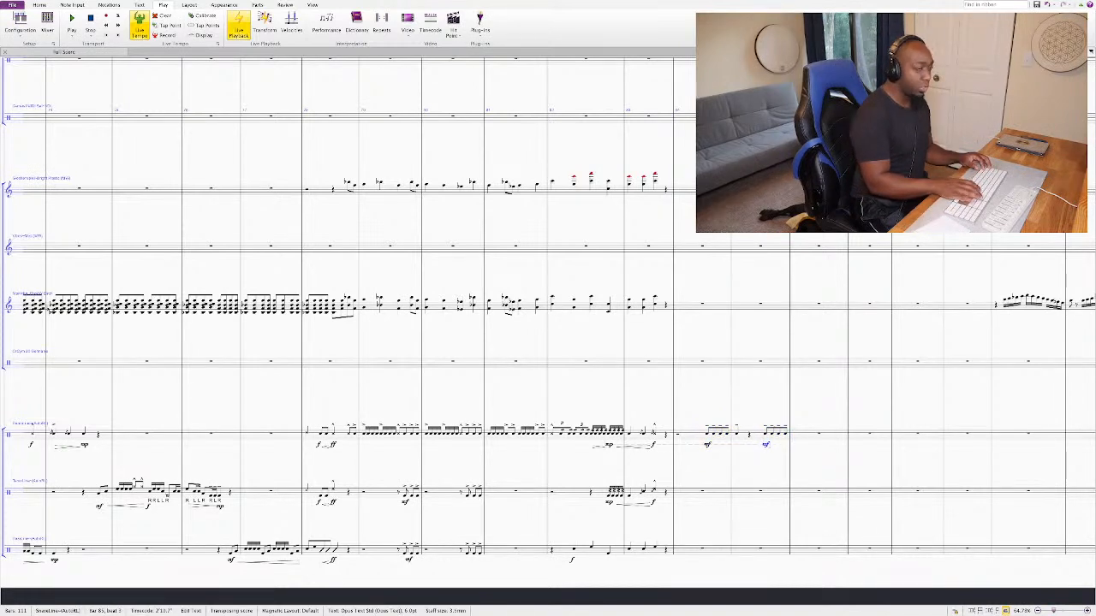
key("BackSpace")
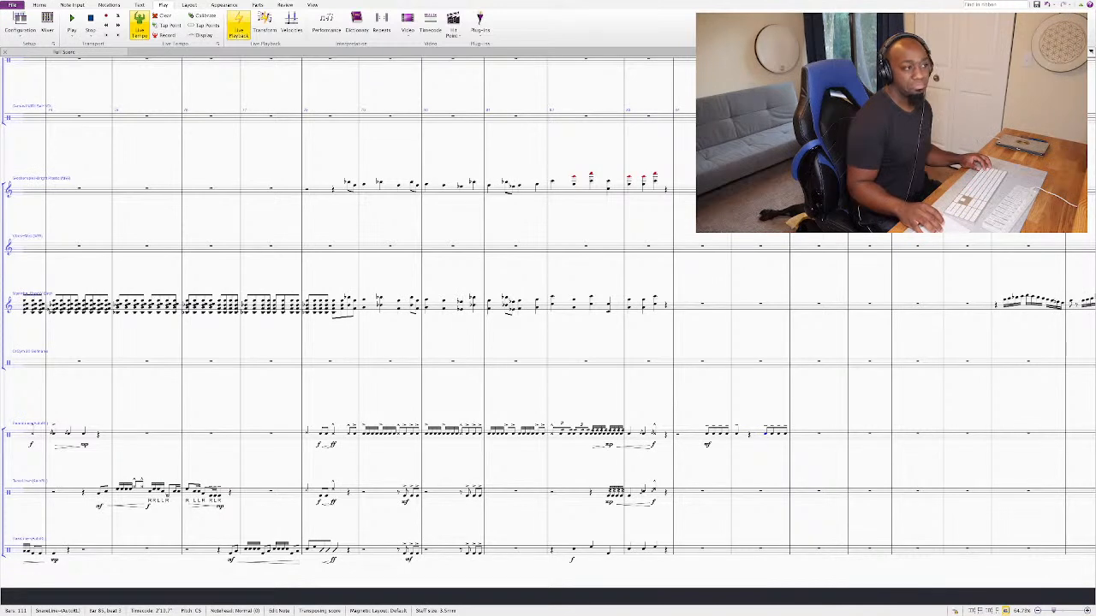
Step: Copy the snare line's bars 84 to 85 into the same bars of the tenor line
left_click(701, 435)
key("ctrl+shift+Right")
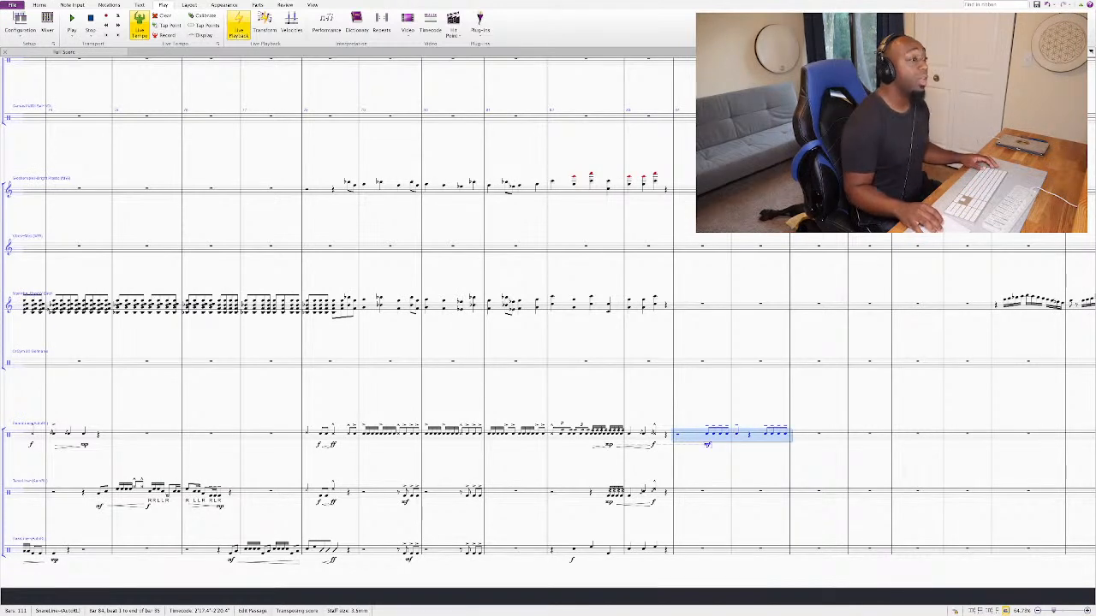
key("ctrl+c")
key("alt+Down")
key("ctrl+v")
key("Escape")
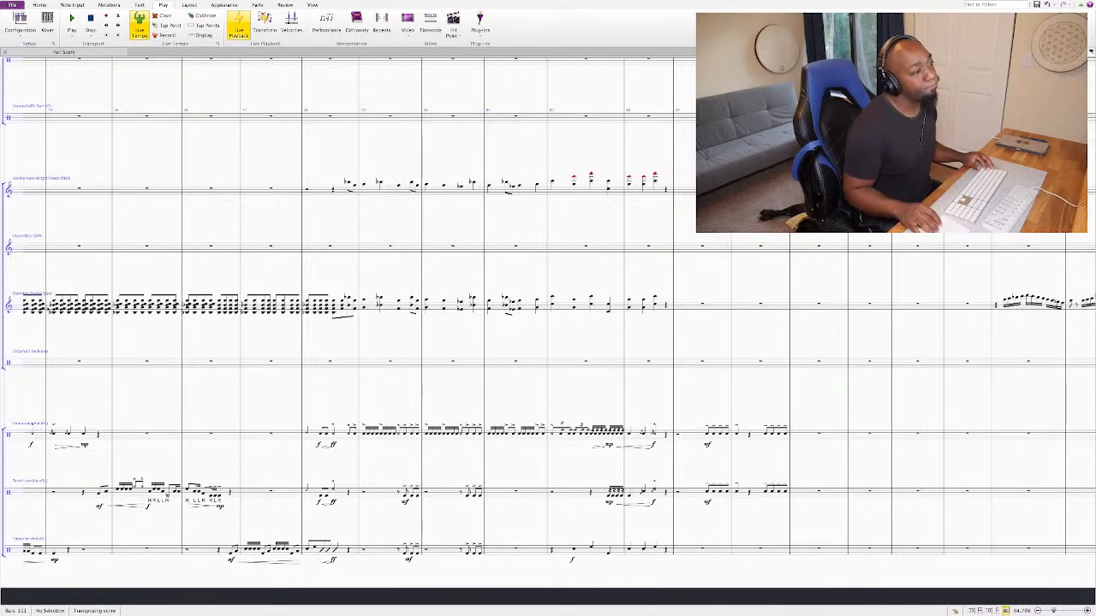
Step: Repeat bar 85 of the snare and tenor lines into bar 86
left_click(760, 435)
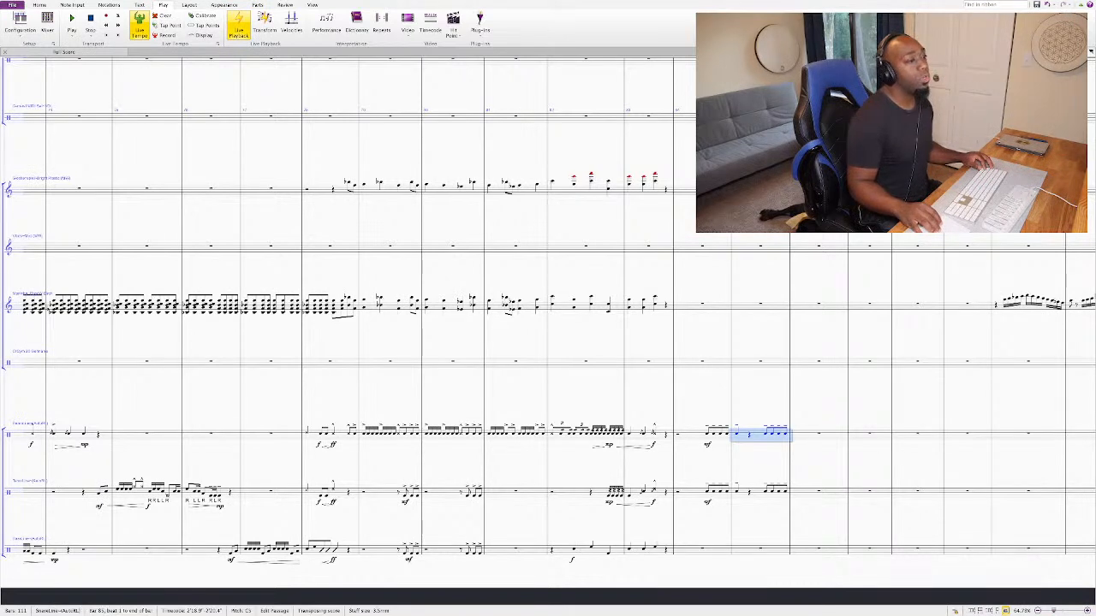
key("shift+Down")
key("Right")
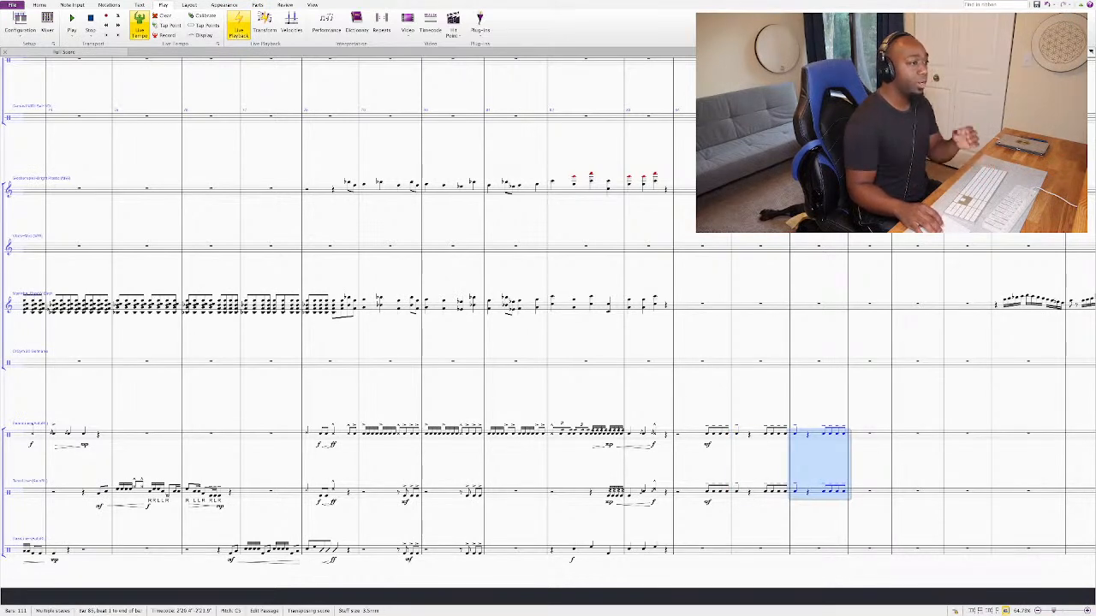
key("Escape")
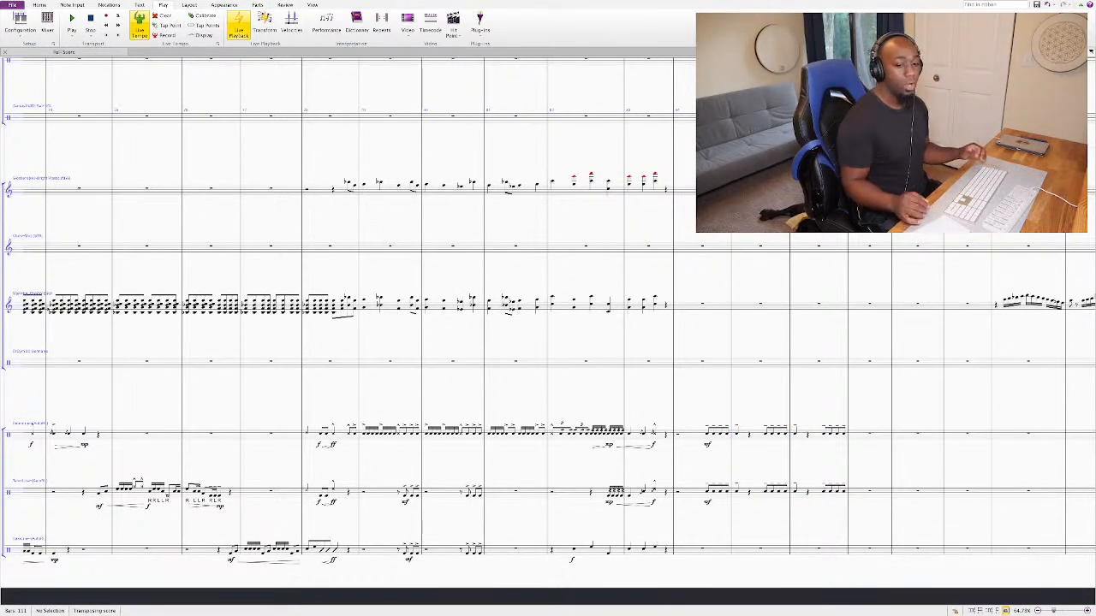
Step: Play back the score from bar 83 to check the new snare and tenor rhythms
scroll(548, 325, "up", 5)
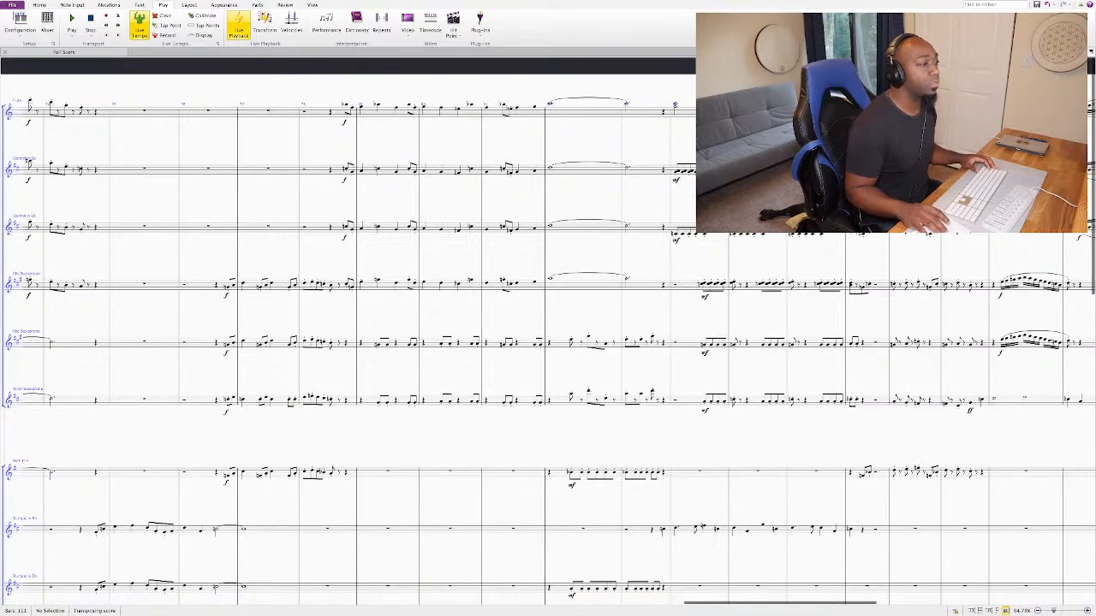
scroll(547, 325, "down", 5)
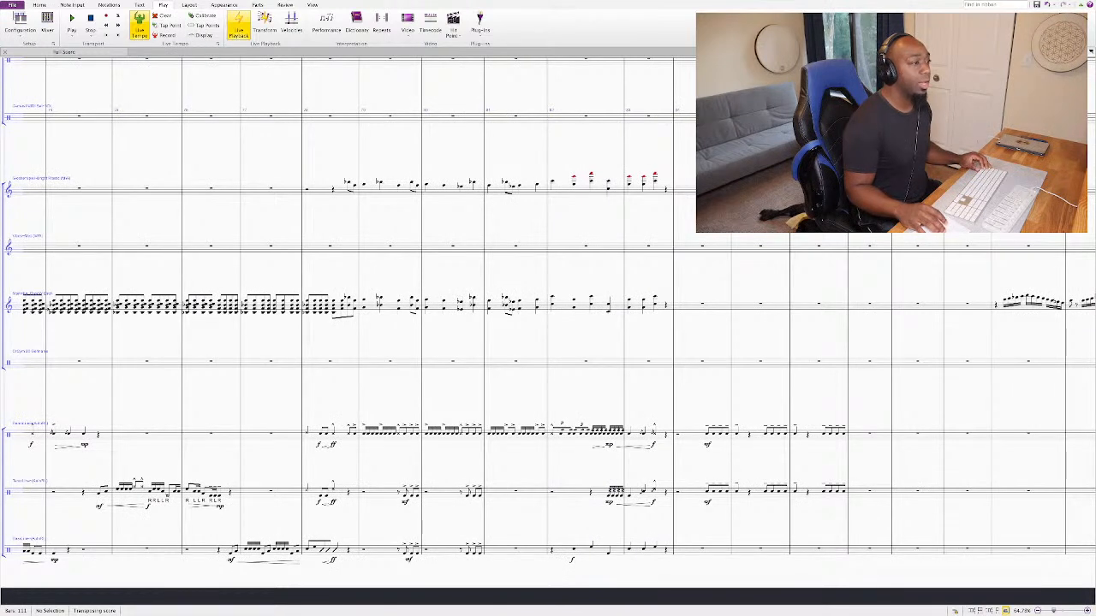
left_click(654, 432)
key("space")
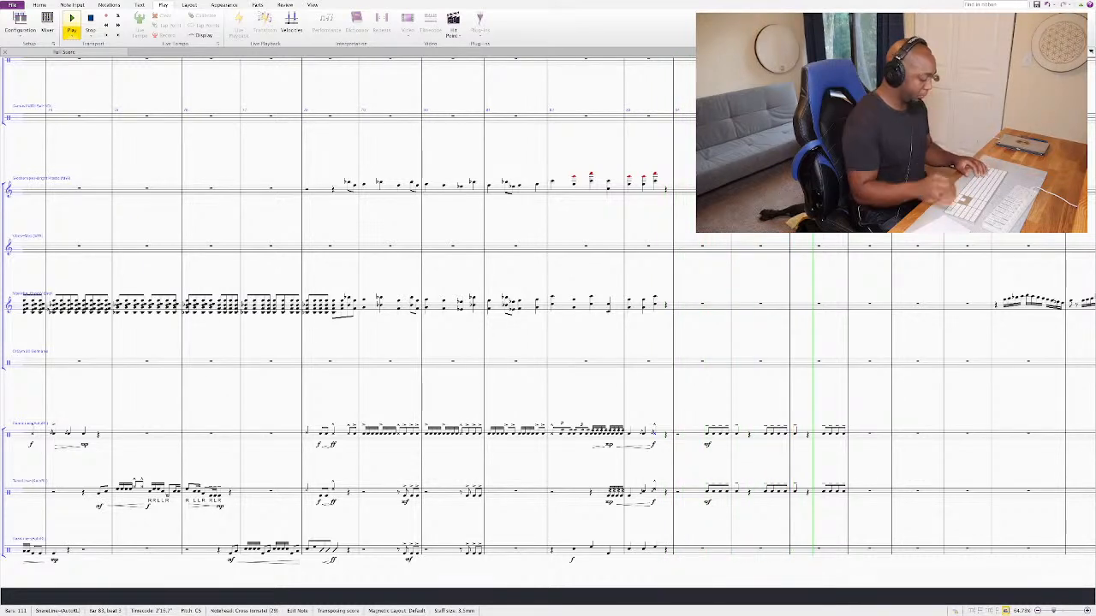
key("space")
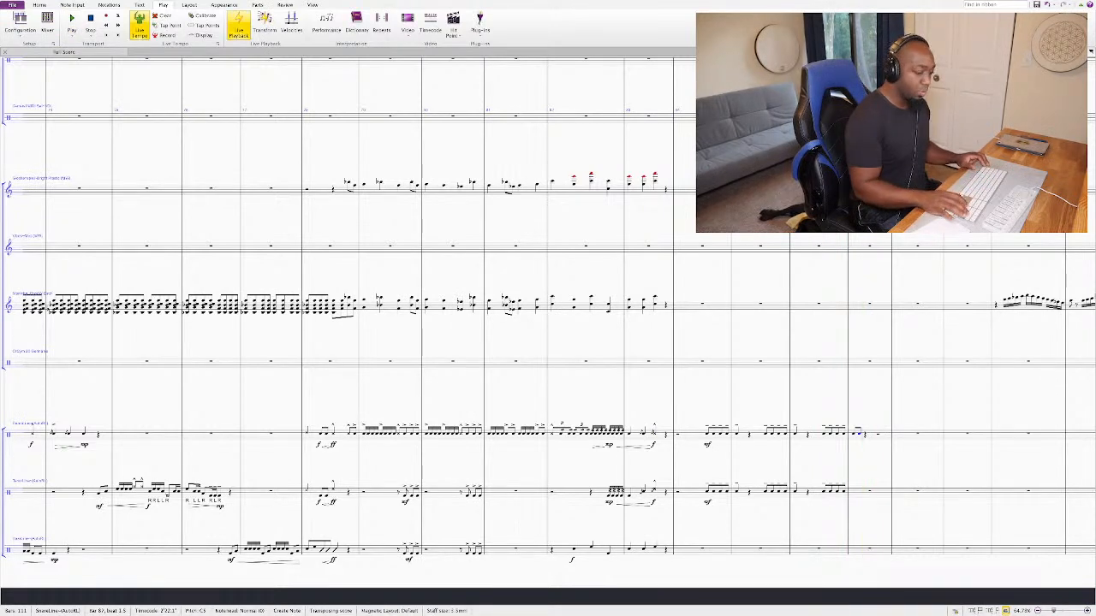
Step: Complete the snare line's short two-note figure at the start of bar 87 and duplicate the bar into the tenor line
left_click(855, 433)
key("ctrl+shift+Right")
key("alt+Down")
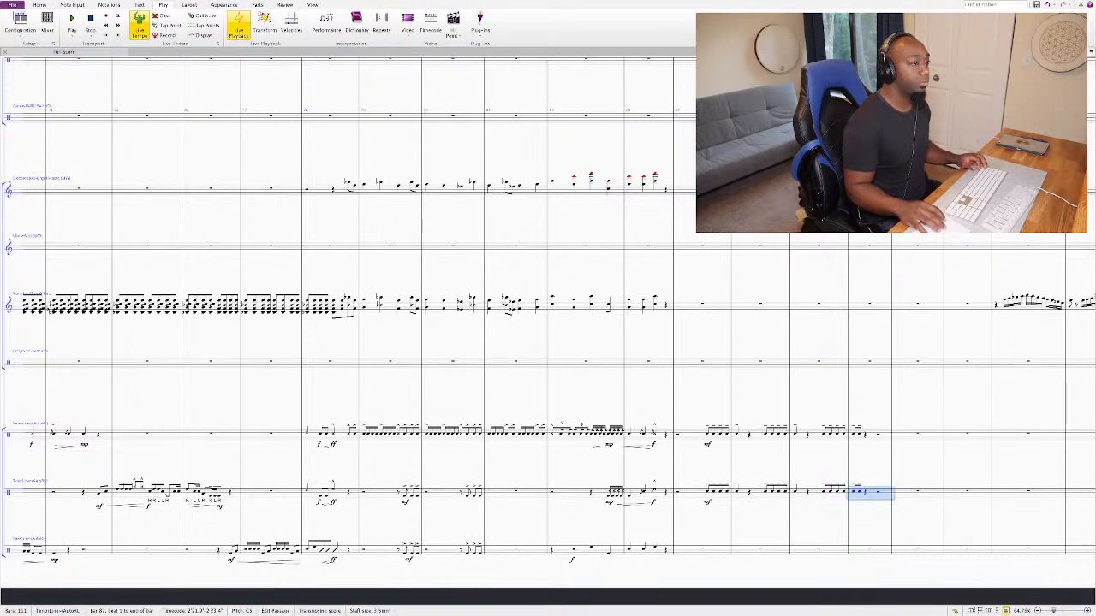
key("Escape")
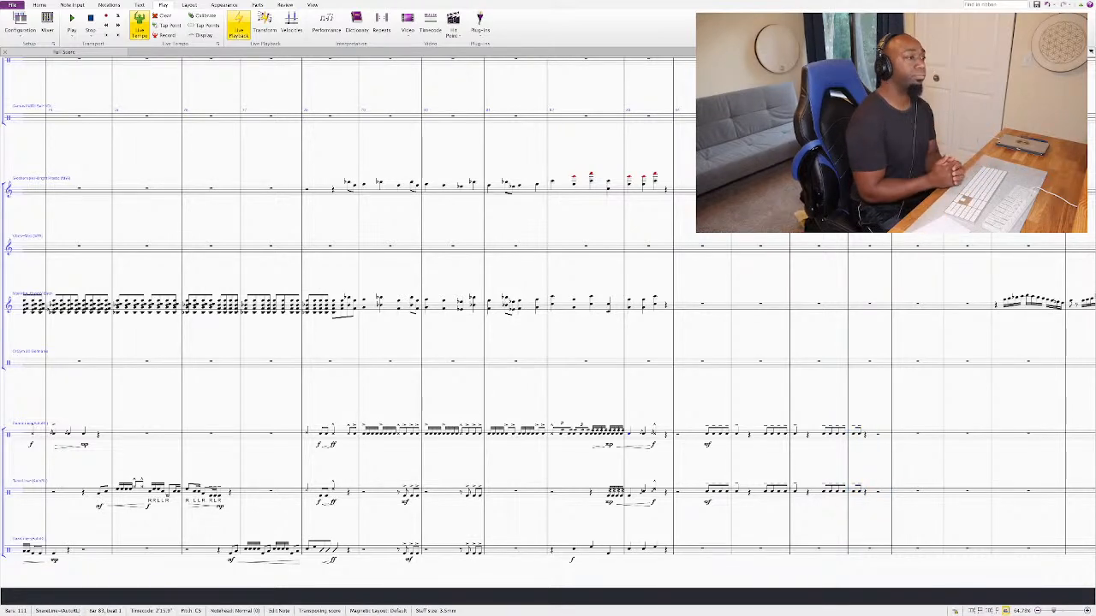
Step: Play back the passage from bar 83 to hear the finished snare and tenor parts
key("space")
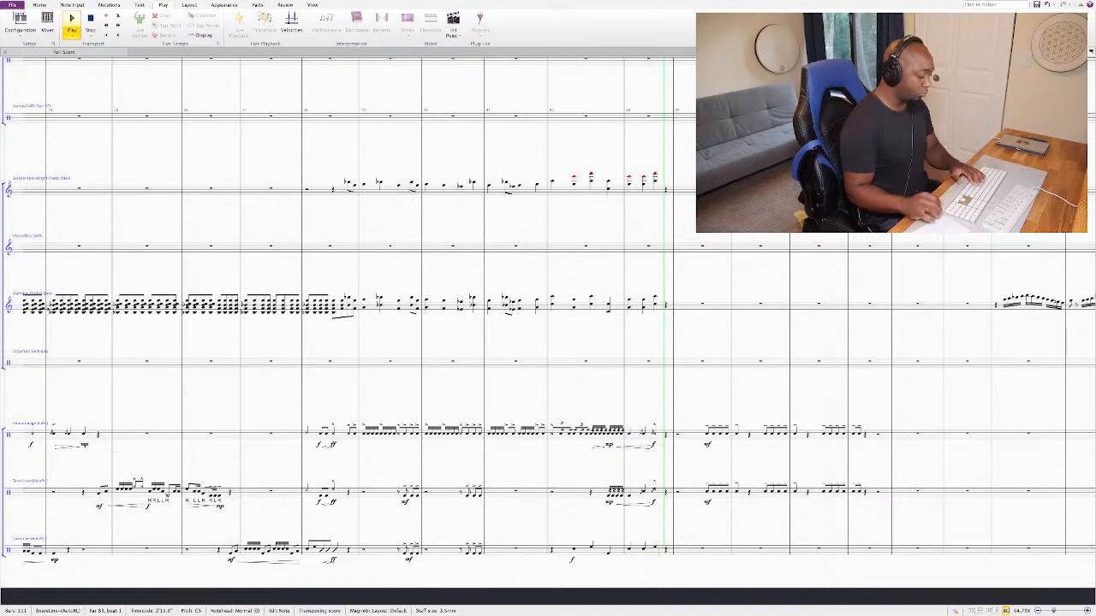
key("space")
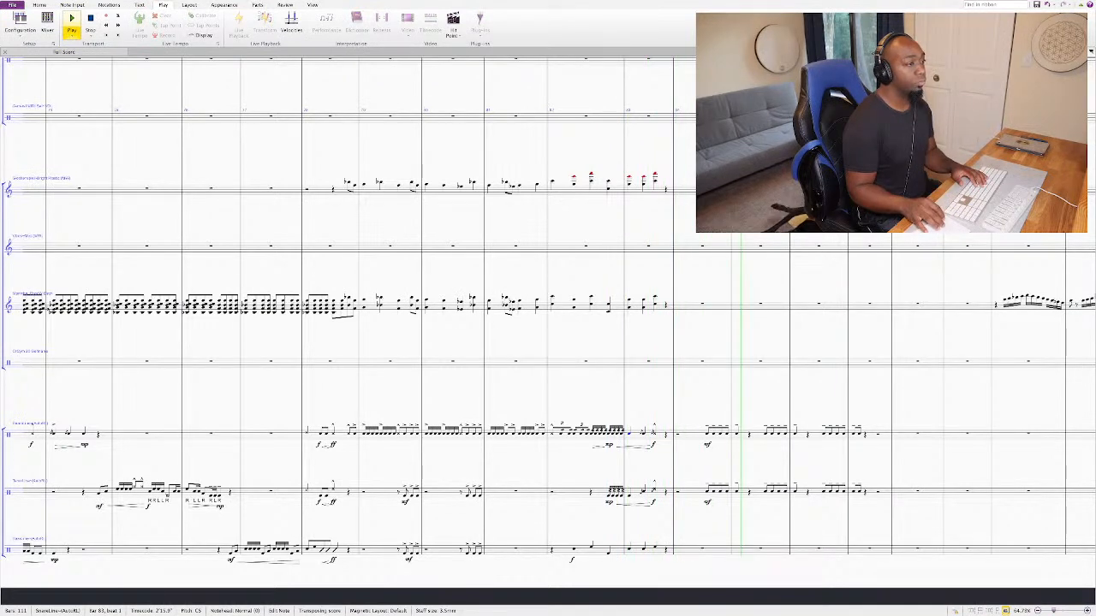
key("space")
Step: Enter a rising four-note figure in the bass line from bar 84 beat 3, ending on E at bar 85 beat 1
left_click(703, 551)
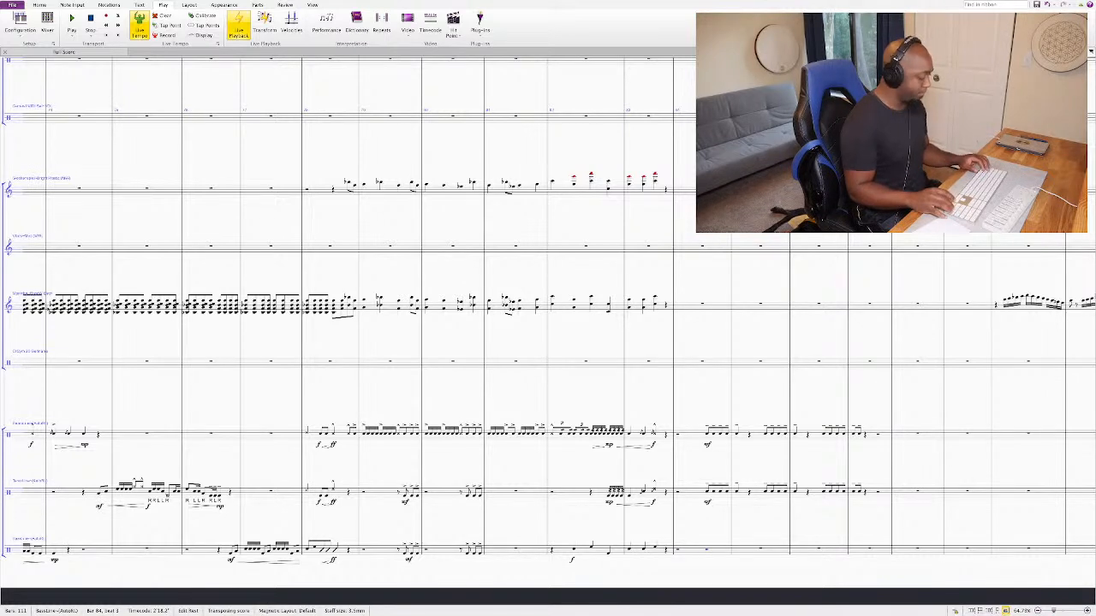
key("ctrl+v")
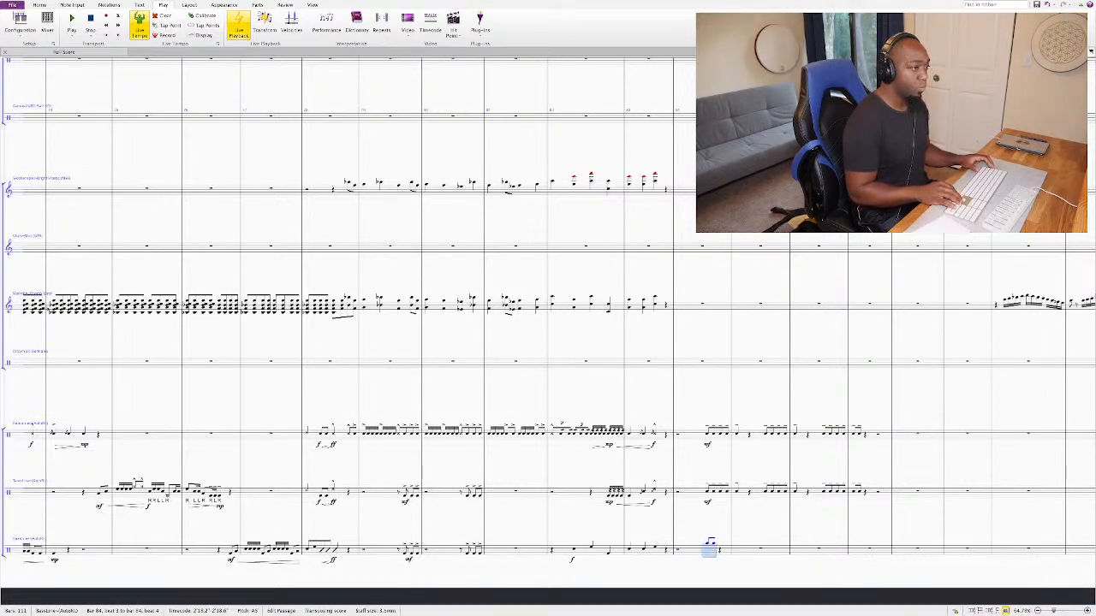
key("Left")
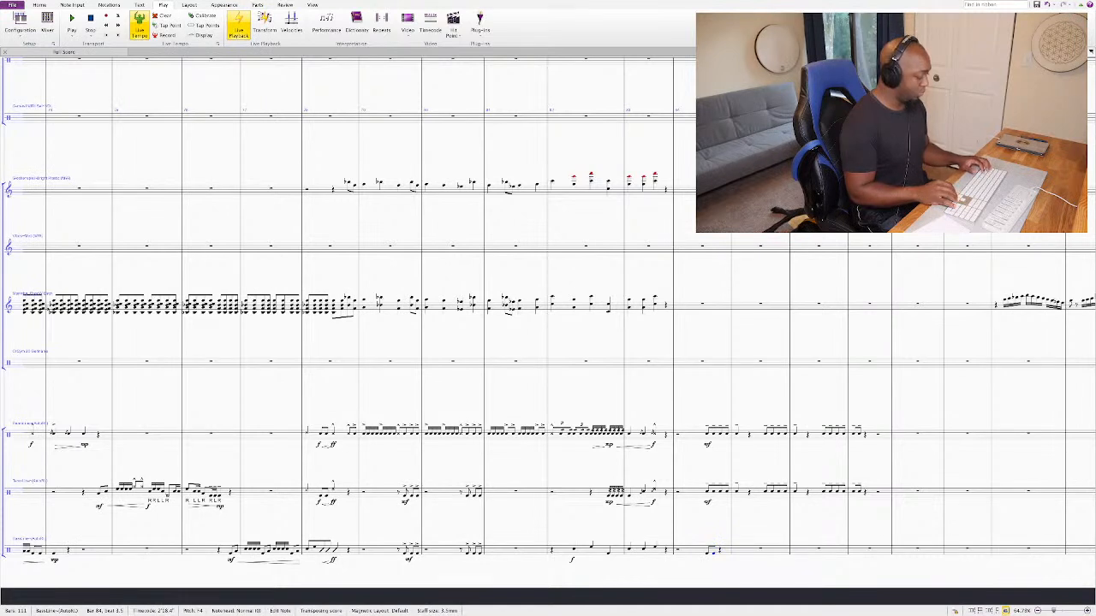
key("n")
key("e")
key("e")
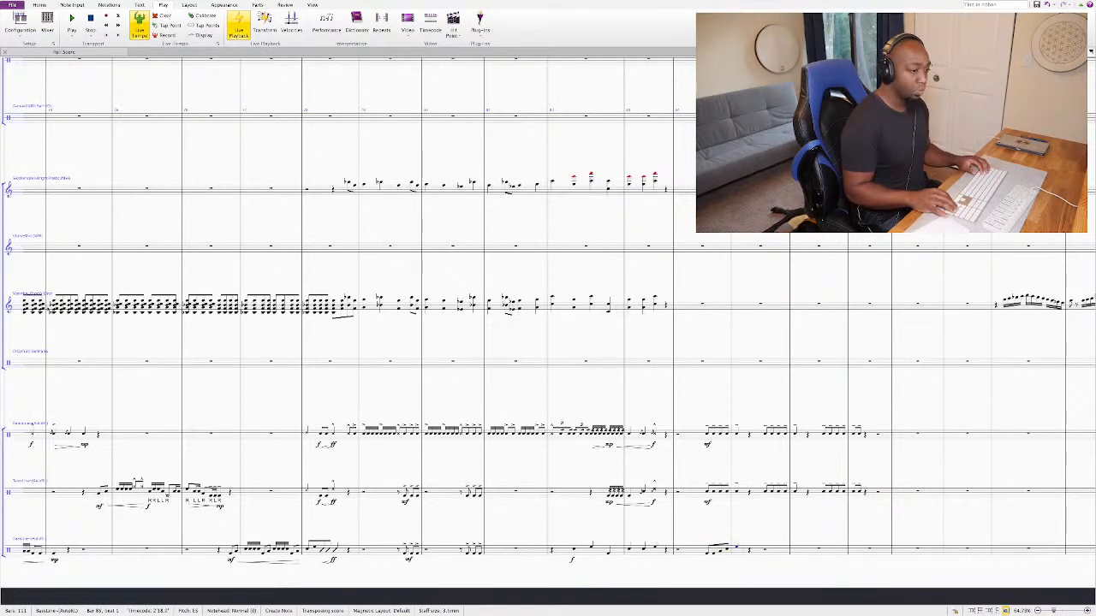
Step: Enter the rising bass line figure again from bar 85 beat 3, leading to a note on bar 86 beat 1
key("e")
key("e")
key("e")
key("Right")
key("c")
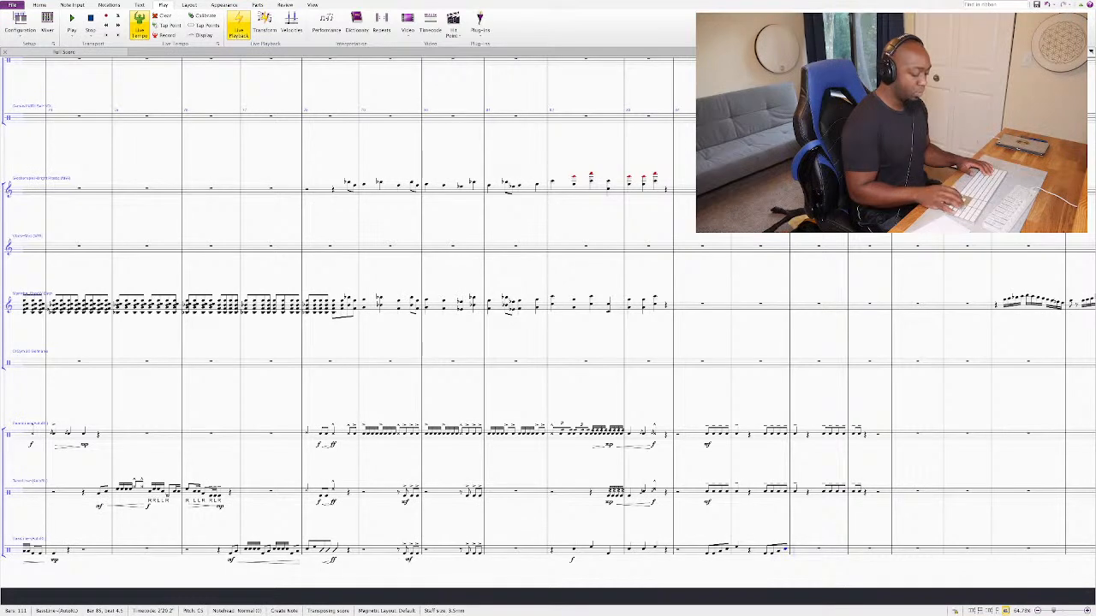
key("Escape")
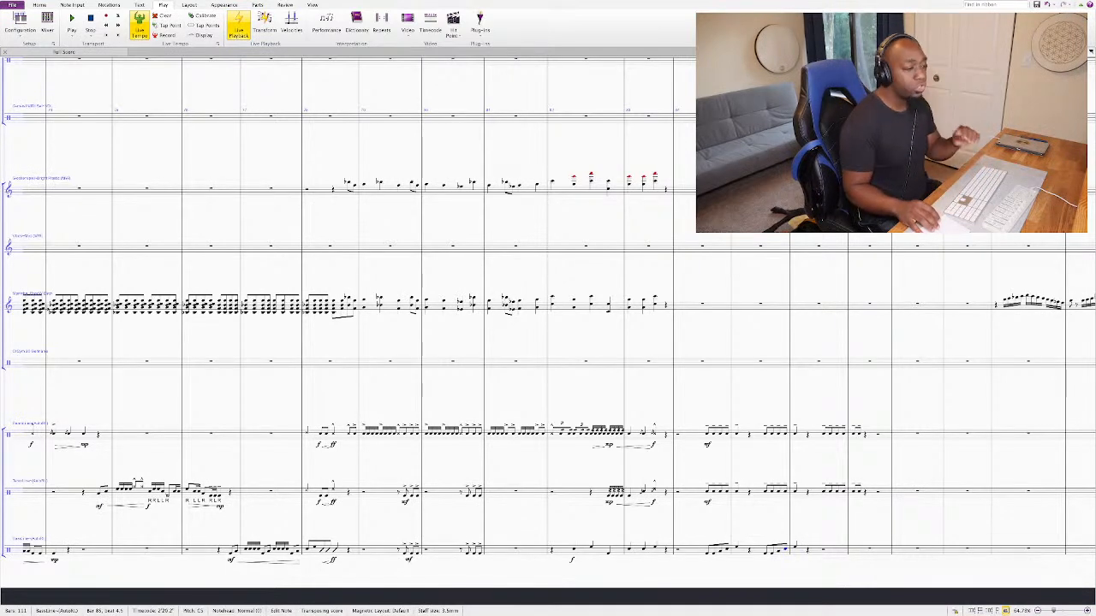
key("Escape")
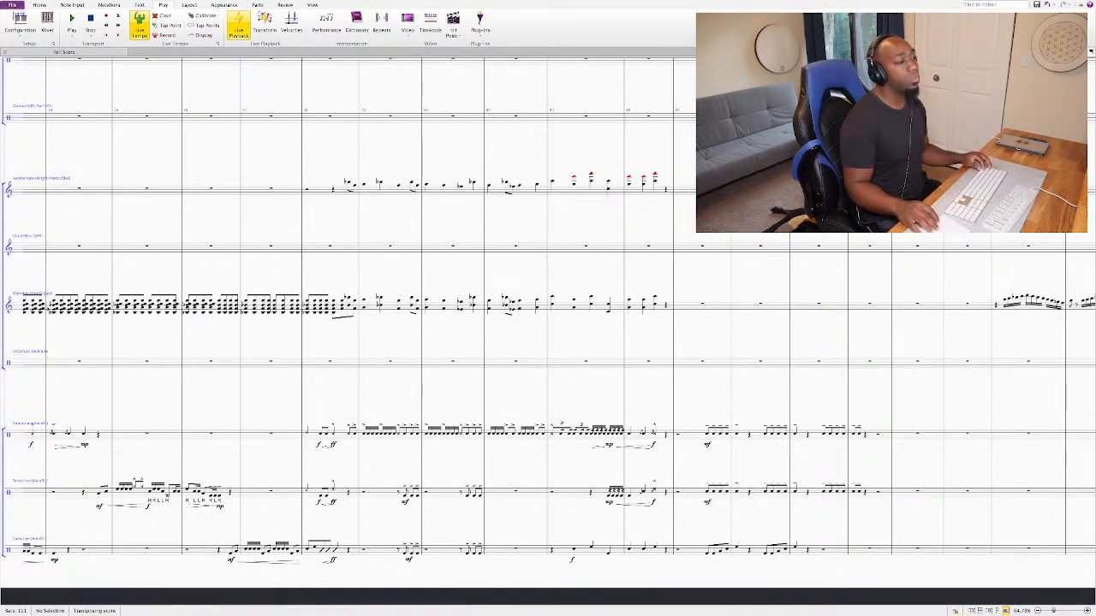
Step: Repeat the bass line's bar 85 into bar 86
left_click(758, 549)
left_click(818, 549)
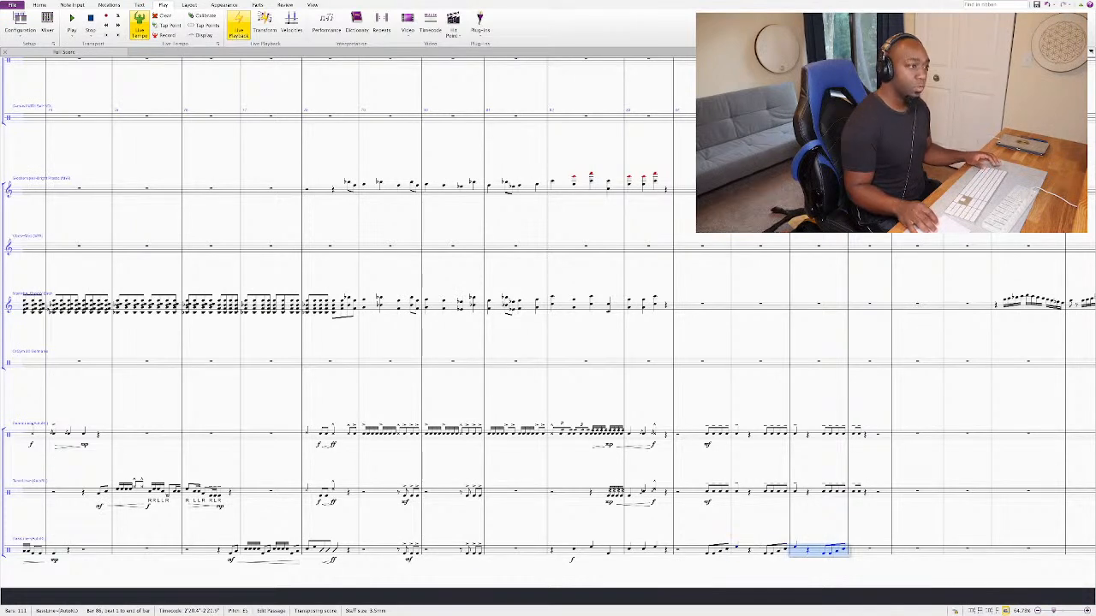
key("Escape")
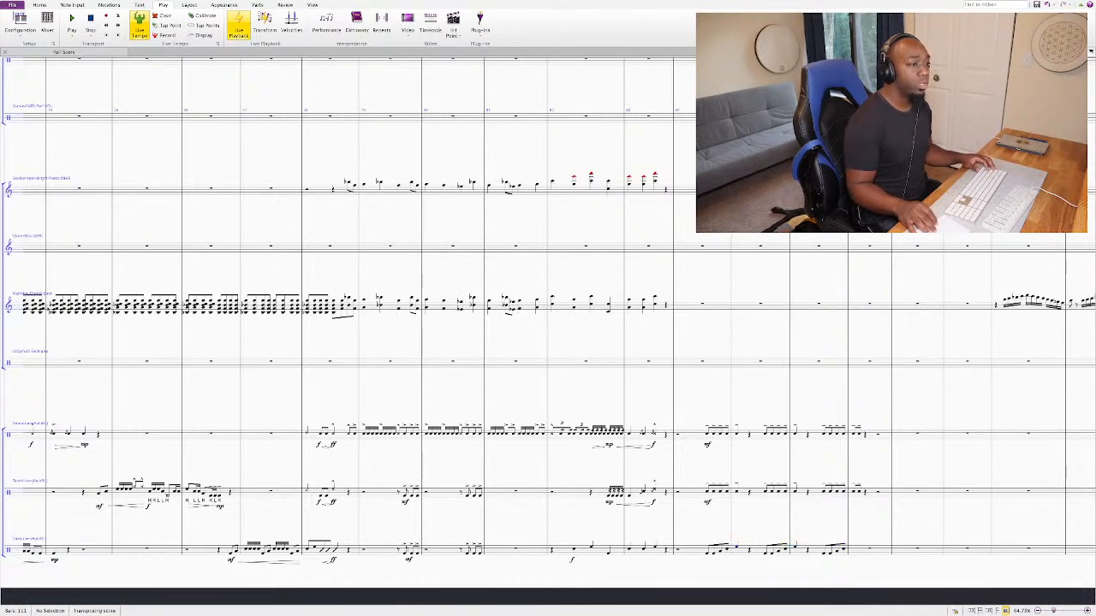
Step: Enter two E notes in the bass line on beat 1 of bar 87
left_click(869, 548)
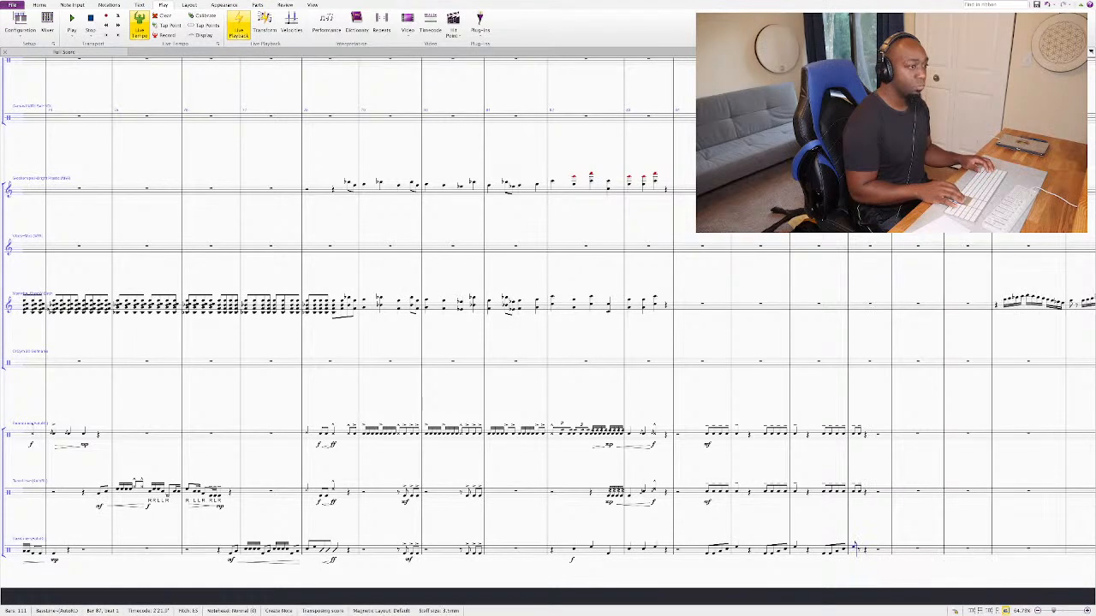
key("e")
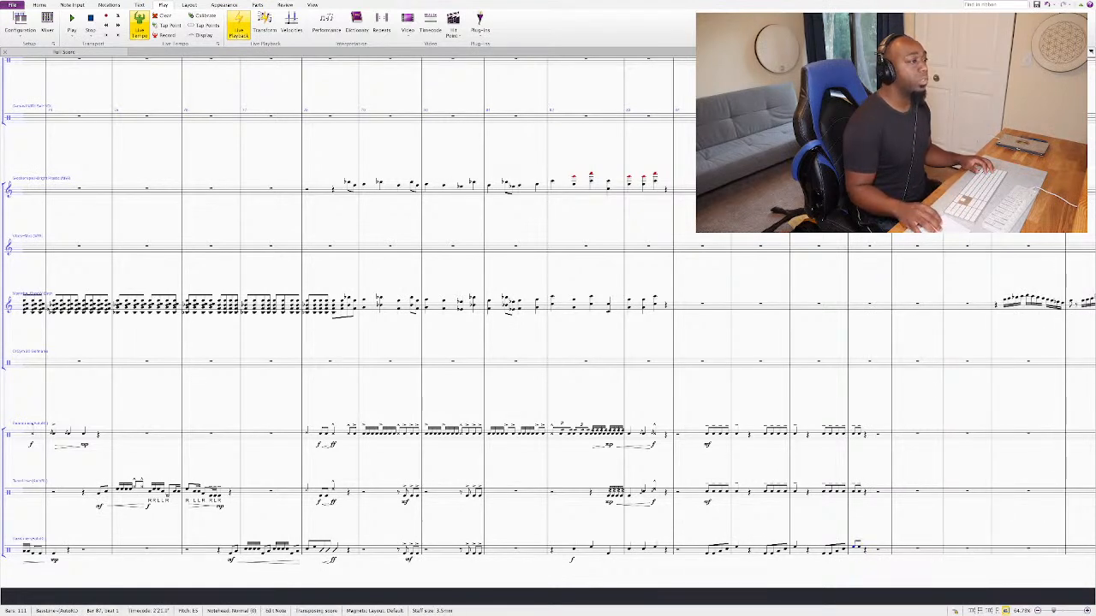
key("super+z")
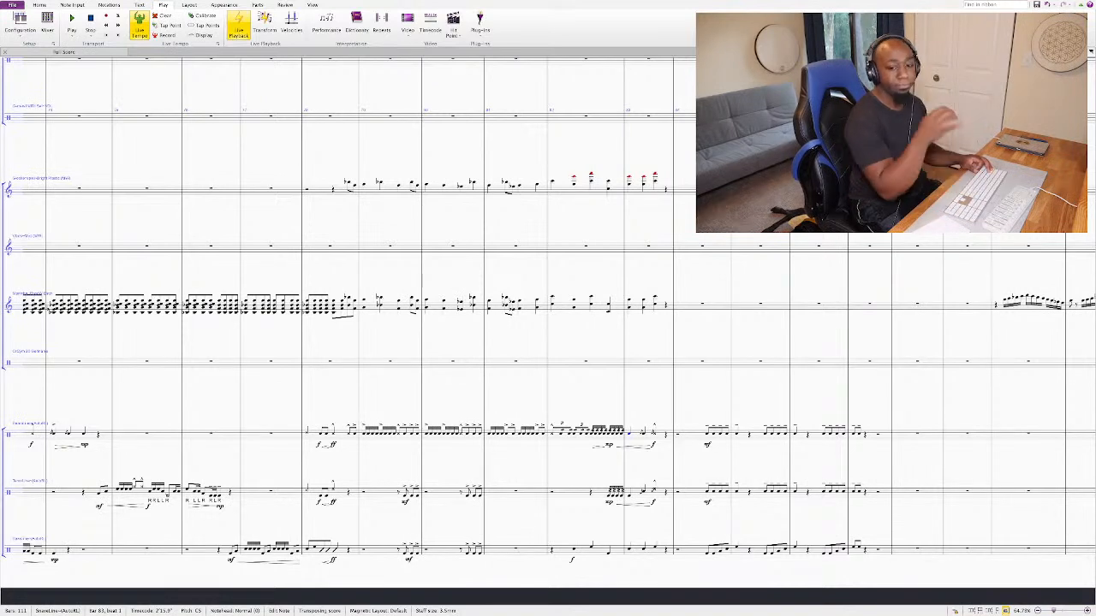
Step: Play back the passage from bar 83 through bar 87 with the bass line included
key("space")
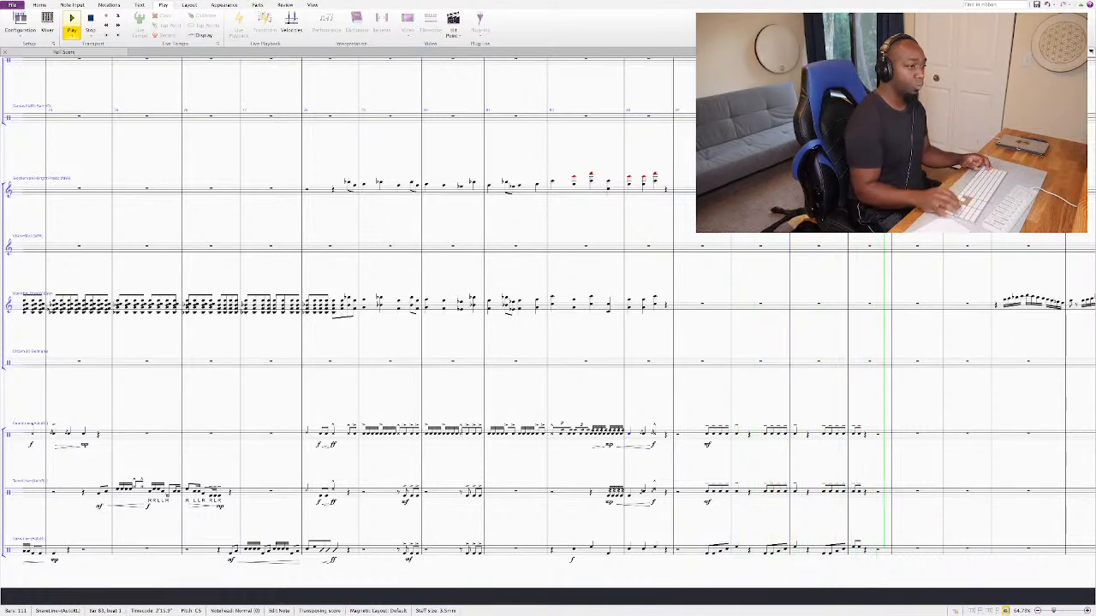
key("space")
Step: Lower the second bass line note in bar 87 and extend the figure with F notes on beat 2
left_click(859, 546)
key("a")
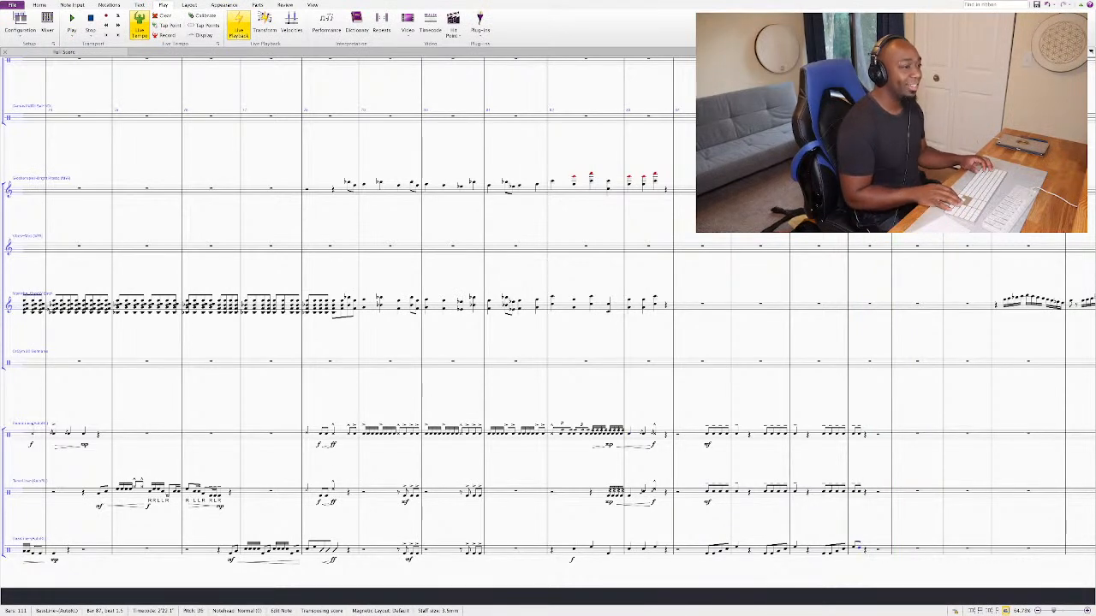
key("Down")
key("n")
key("f")
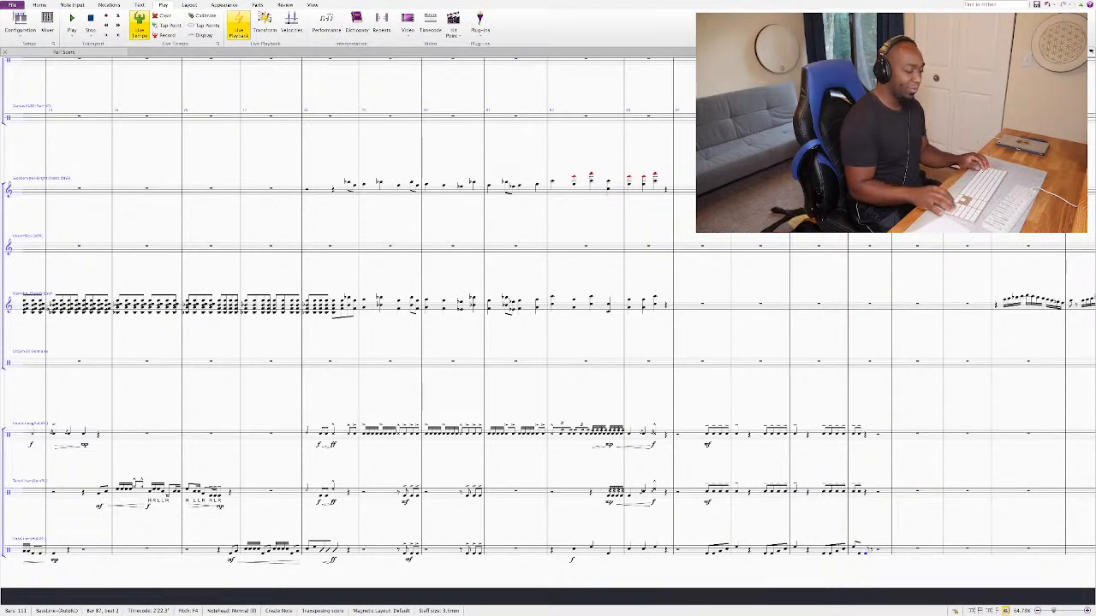
key("f")
key("Escape")
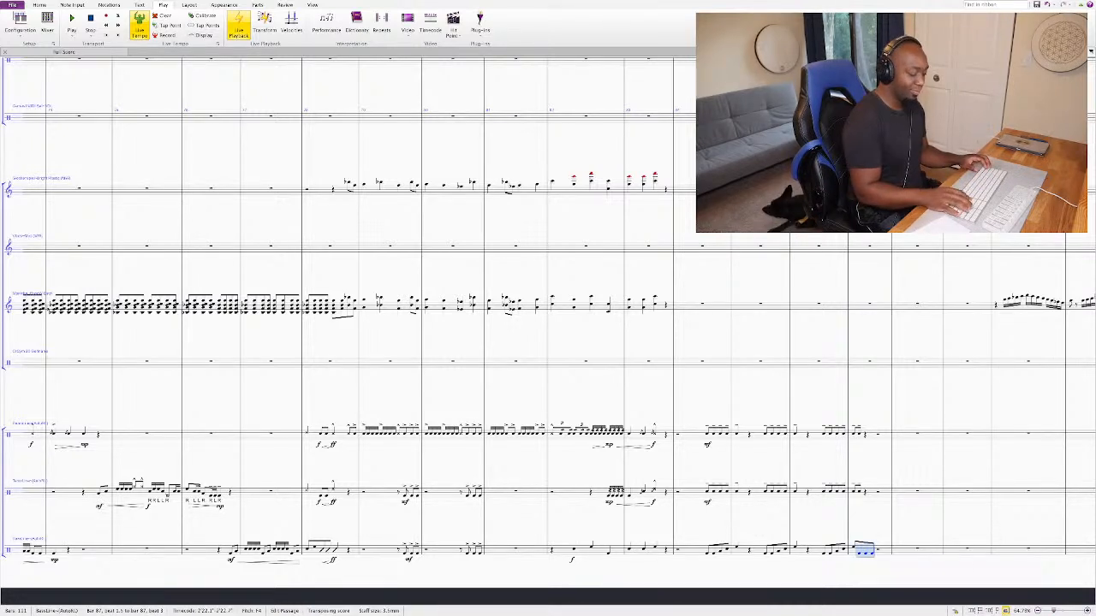
Step: Mark the bass line mf at bar 84 and f at the start of bar 87
key("Escape")
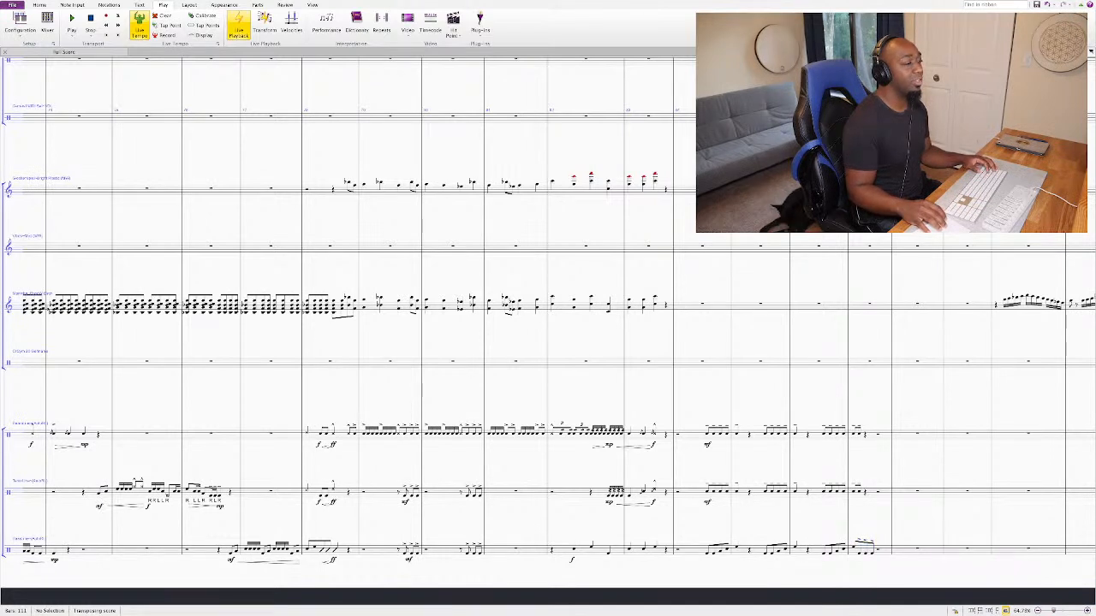
left_click(706, 553)
key("ctrl+t")
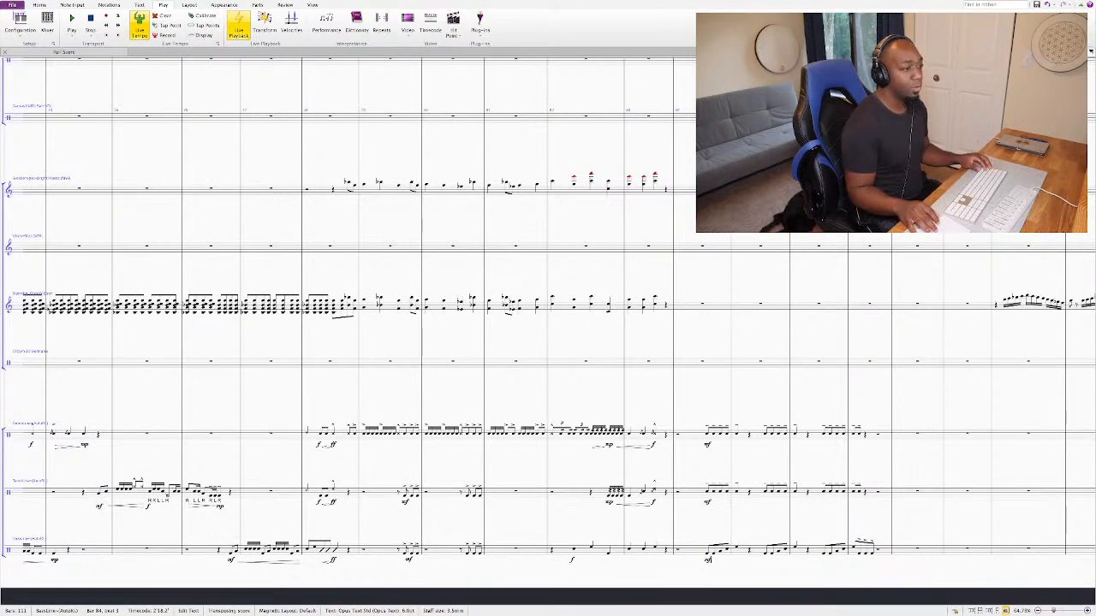
left_click(858, 553)
key("super+e")
key("super+f")
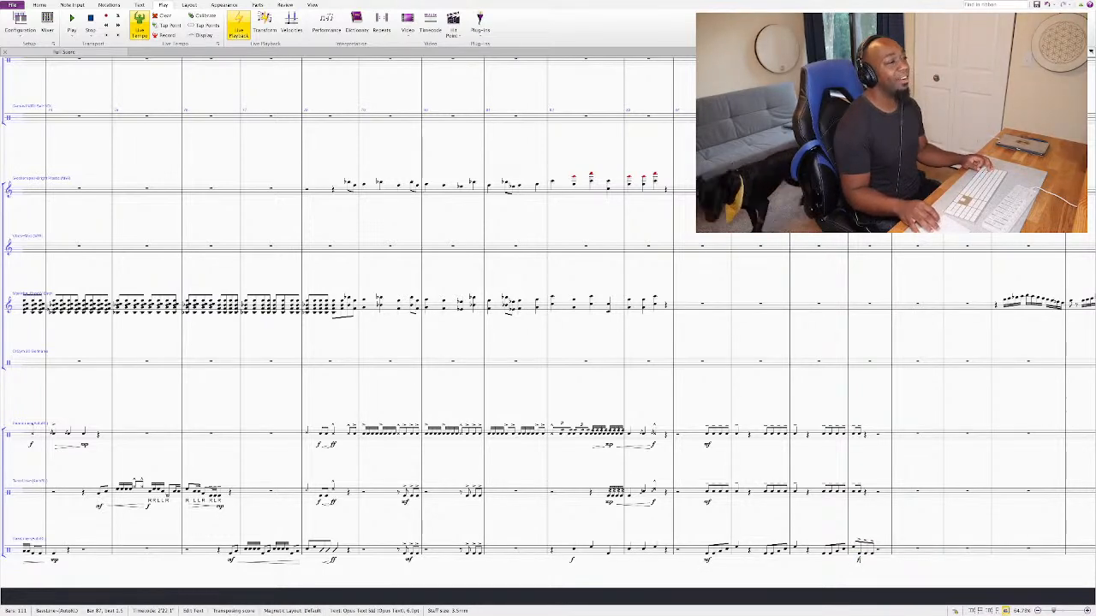
Step: Play back the score from bar 84 of the snare line
left_click(678, 434)
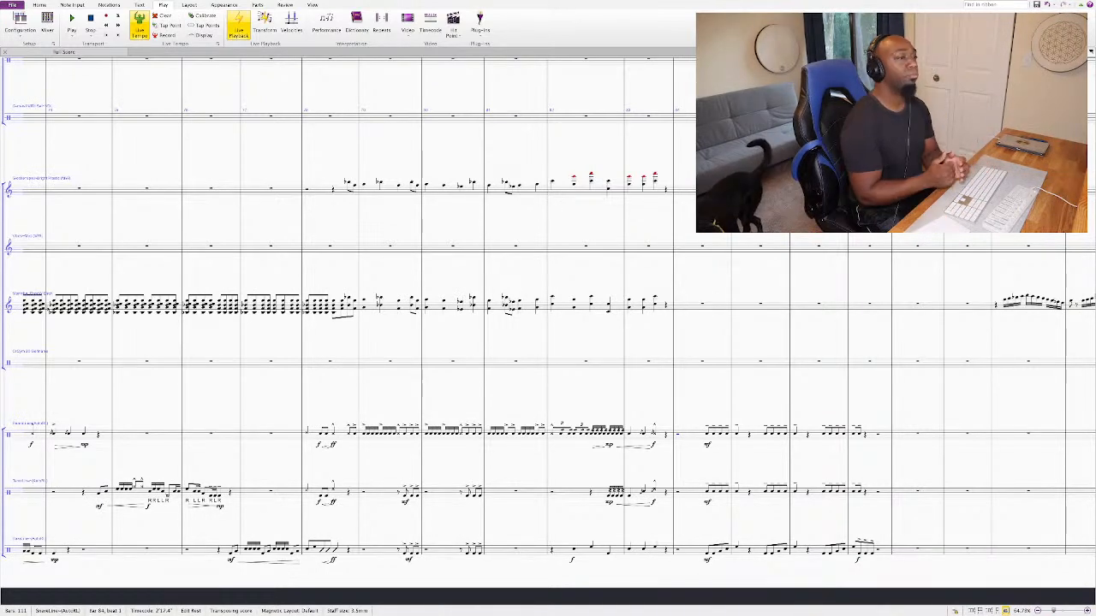
key("space")
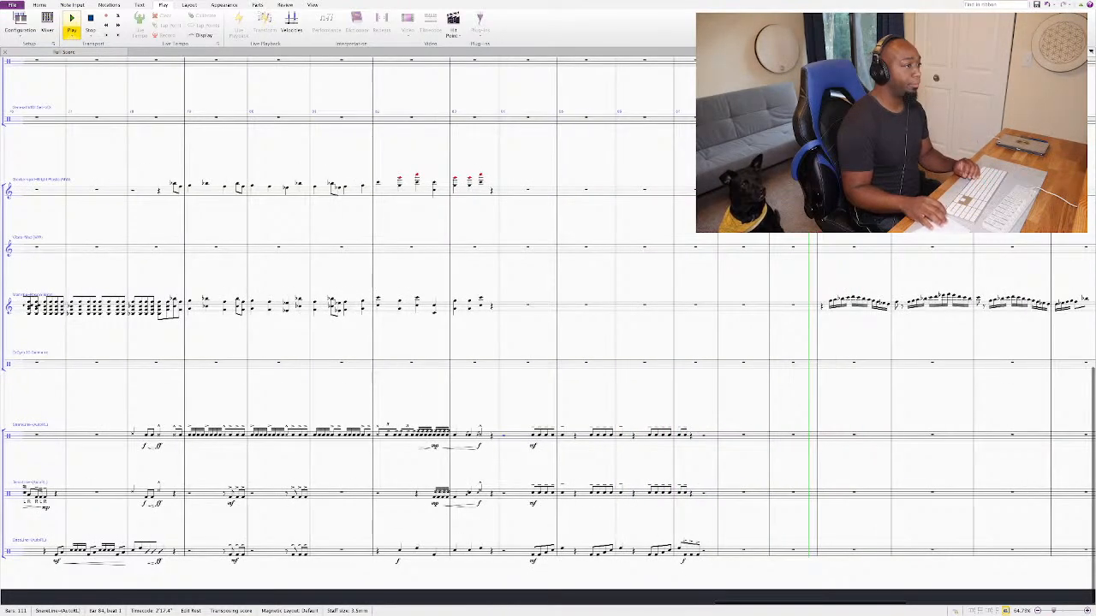
key("space")
Step: Check the wind parts above the battery, then play back from the snare line's cross-notehead pickup into the bars past 87
scroll(548, 334, "up", 10)
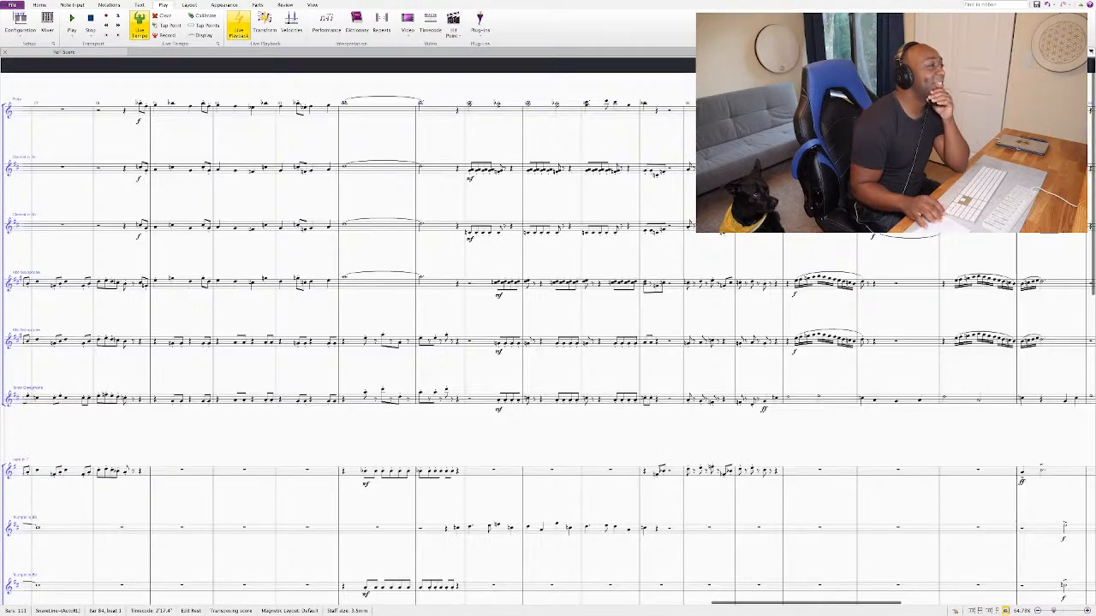
scroll(548, 334, "down", 5)
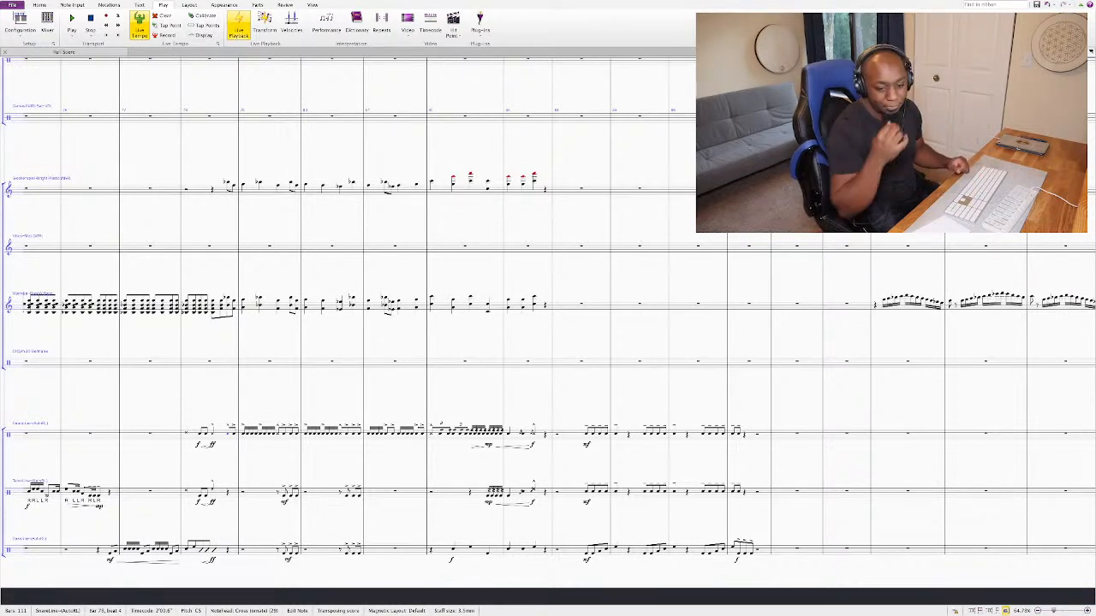
key("space")
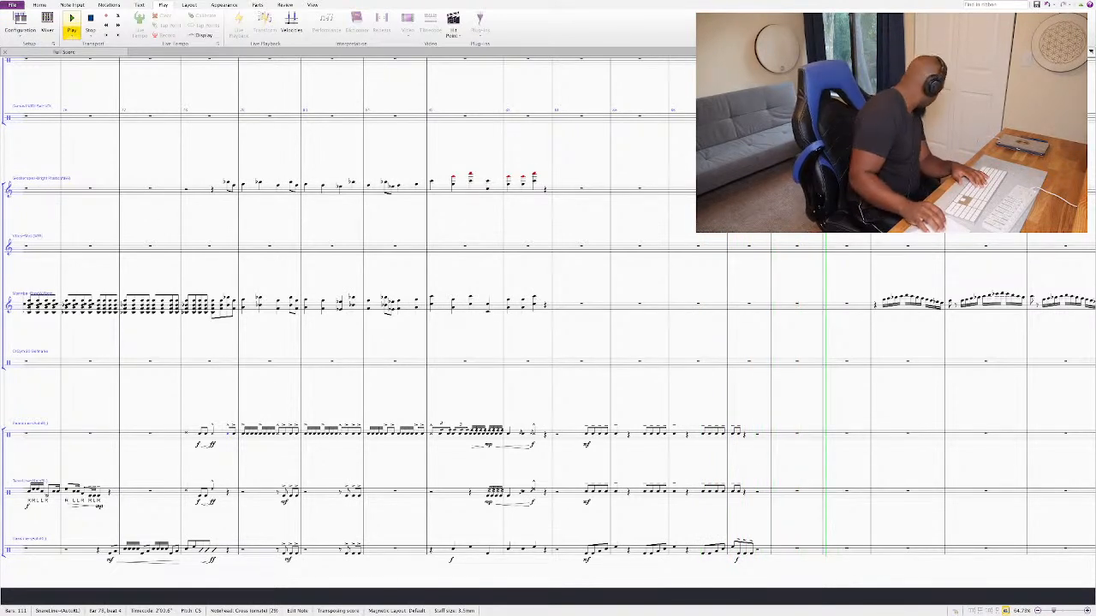
key("space")
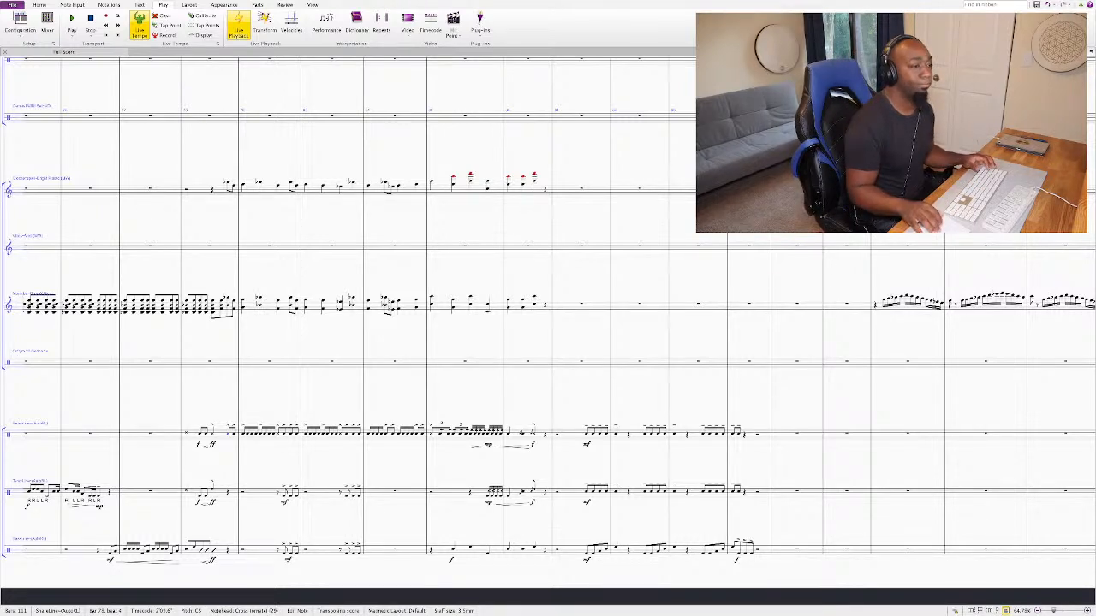
Step: Continue the bass line through bar 88 into bar 89, starting on A, and mark bar 88 mf
key("ctrl+Right")
key("a")
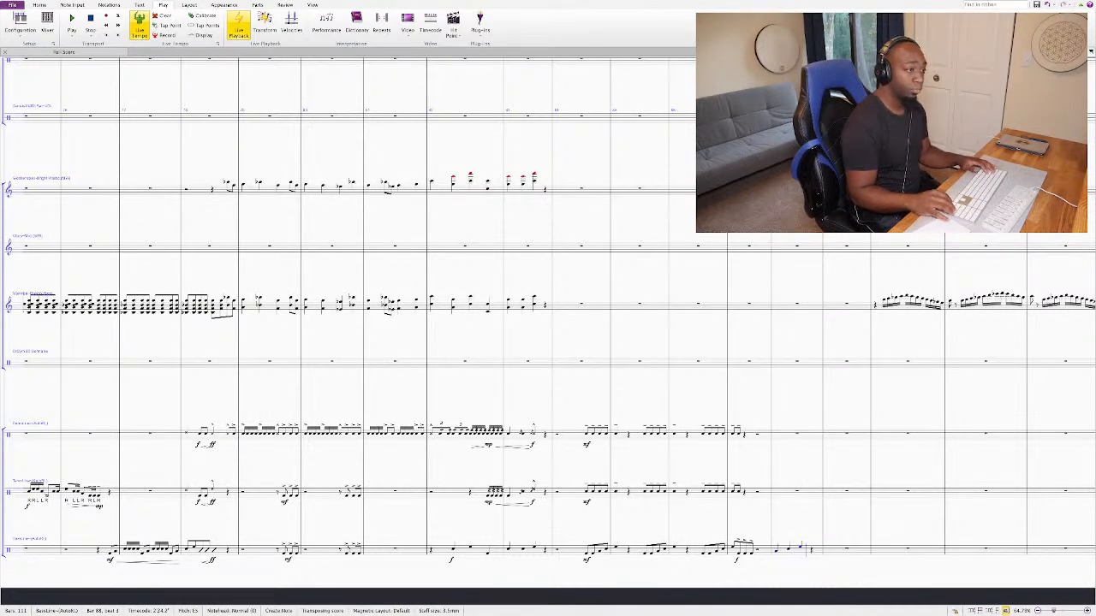
key("a")
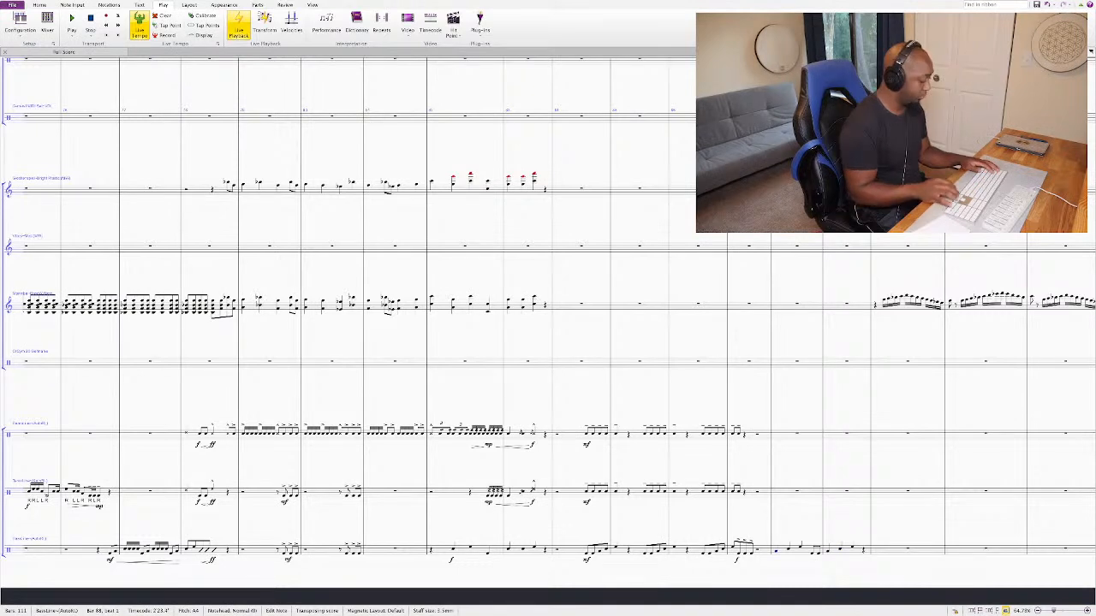
key("ctrl+e")
key("Escape")
Step: Play back the new bass line bars and end bar 89 with two accented slash-notehead notes on beats 3 and 4
key("space")
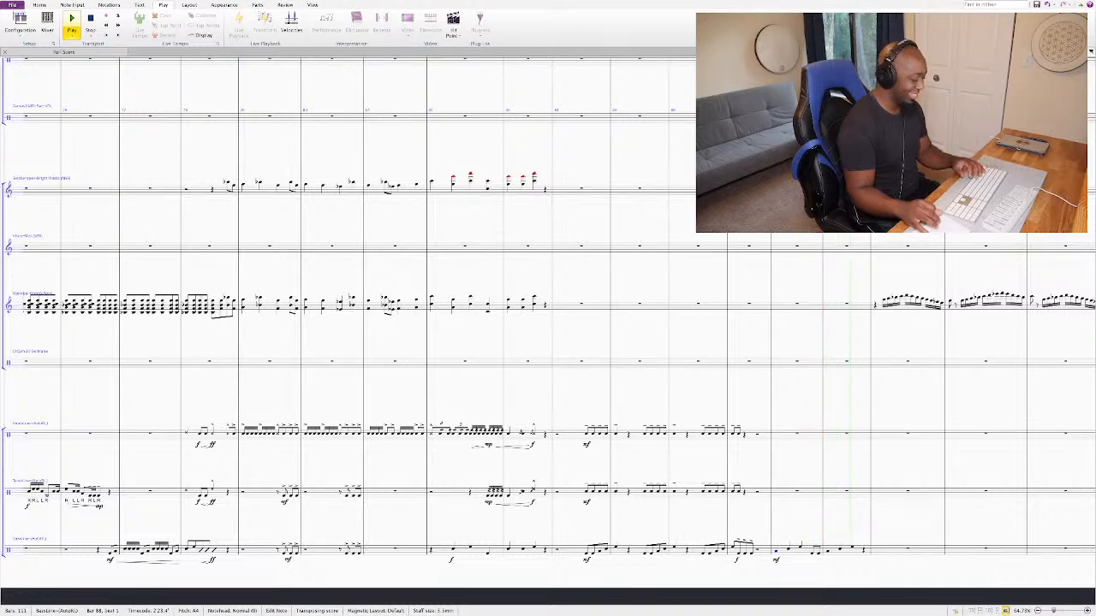
key("space")
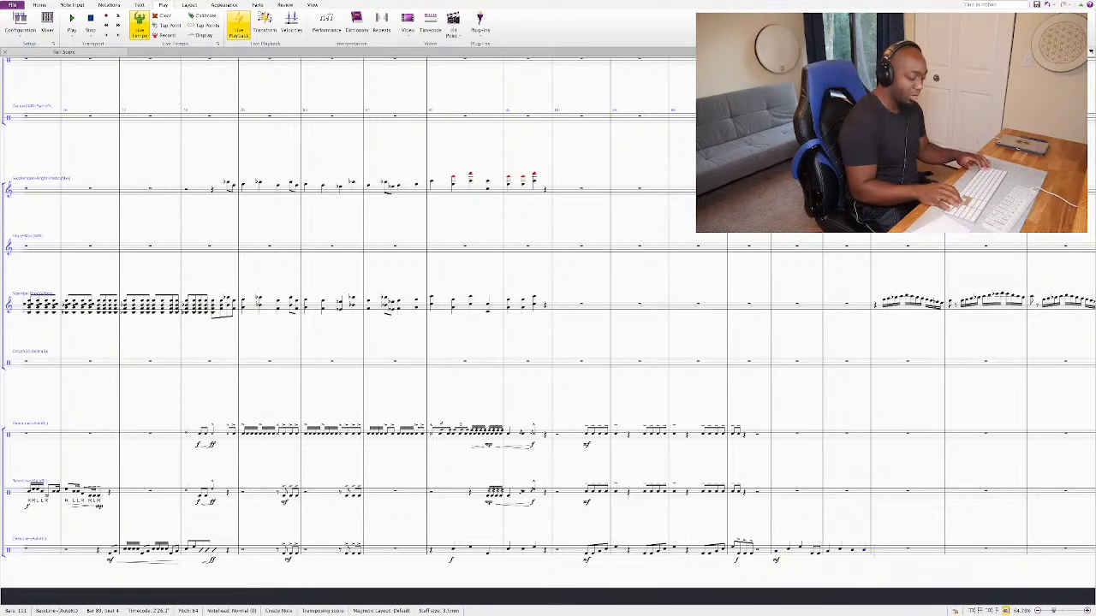
left_click(857, 549)
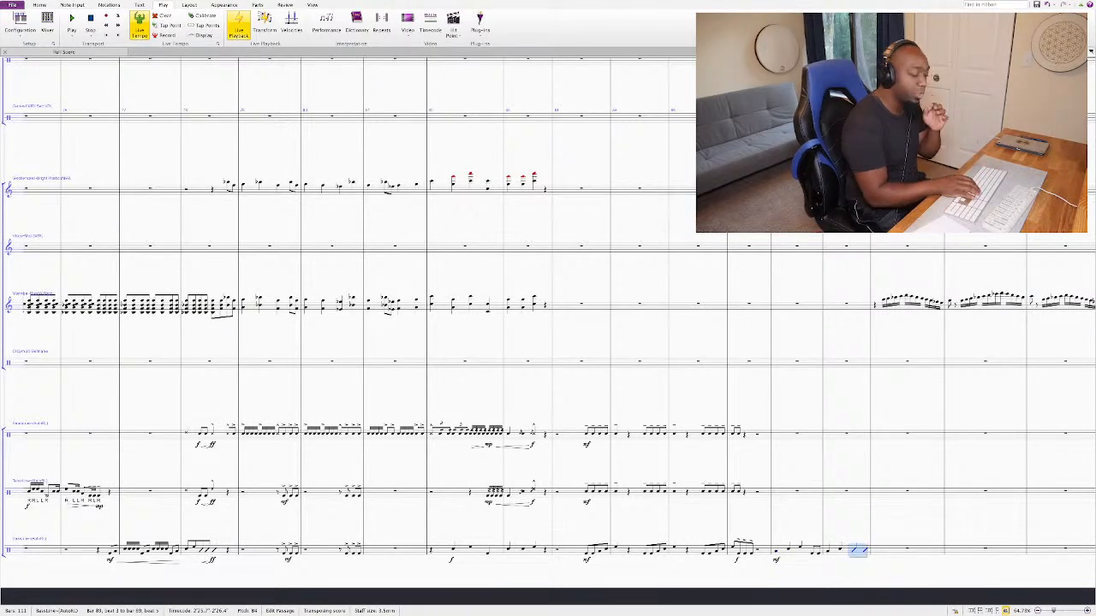
key("Escape")
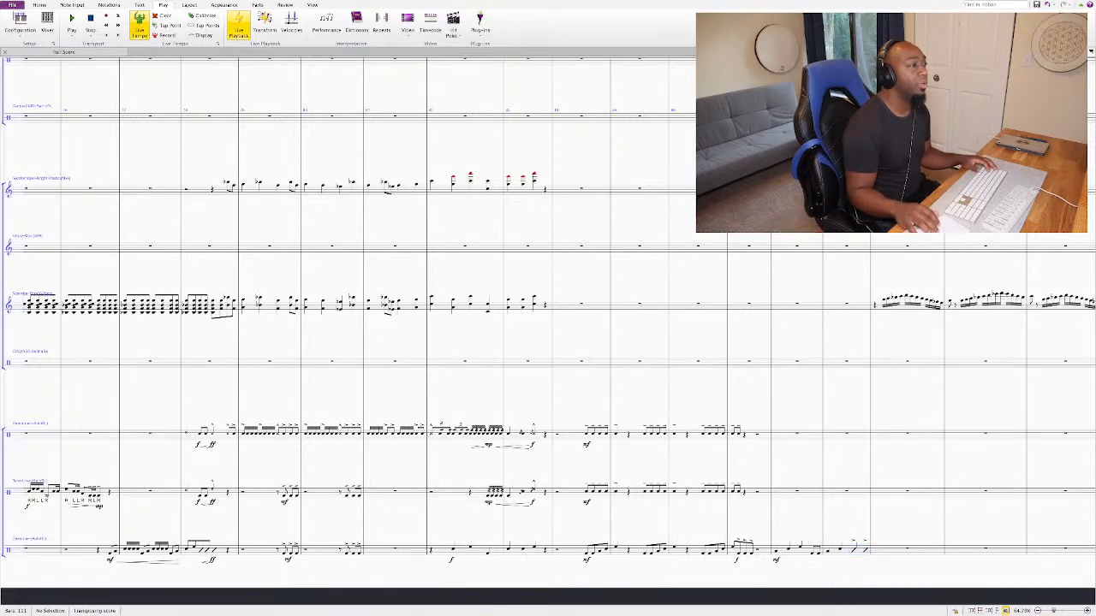
Step: Play back the full score from the marimba part at bar 69 through the passage beyond bar 89
key("space")
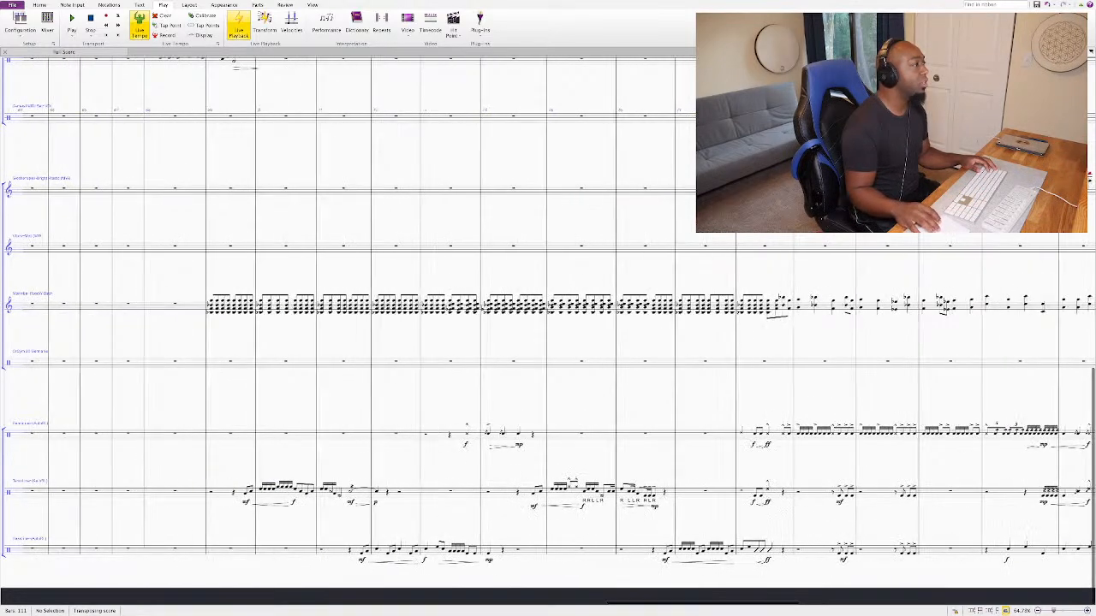
left_click(779, 302)
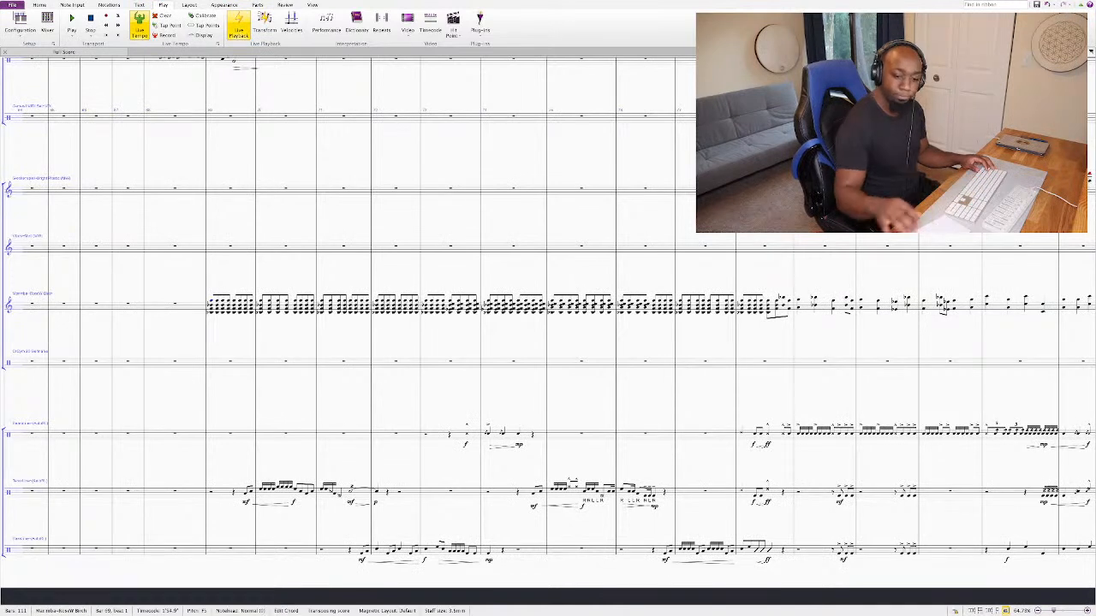
key("space")
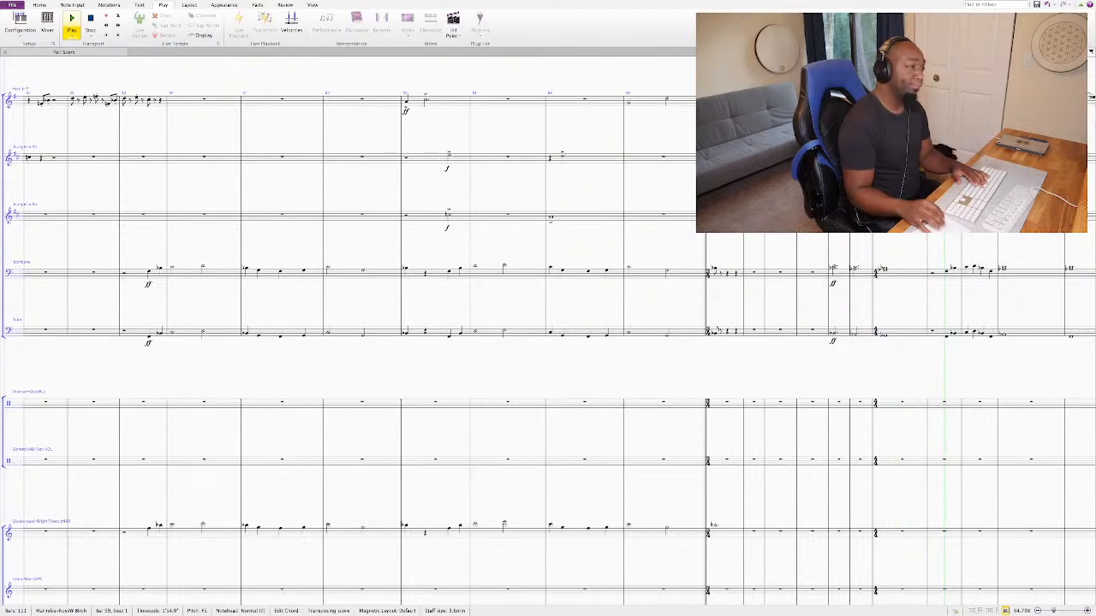
key("space")
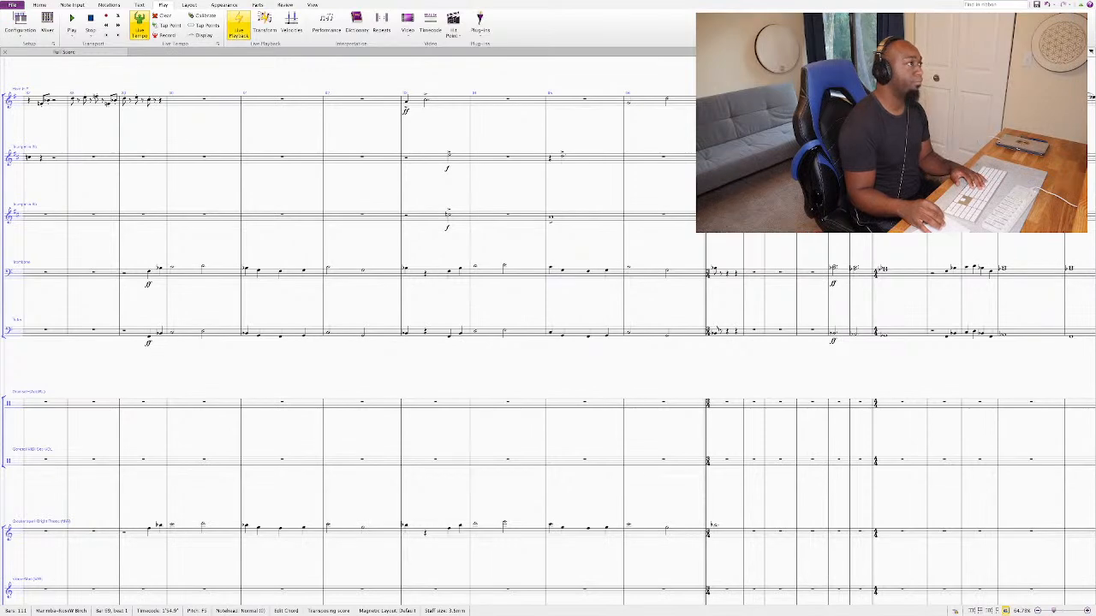
Step: Replay the same long passage while following the battery and then the woodwind staves from bar 90 onward
key("space")
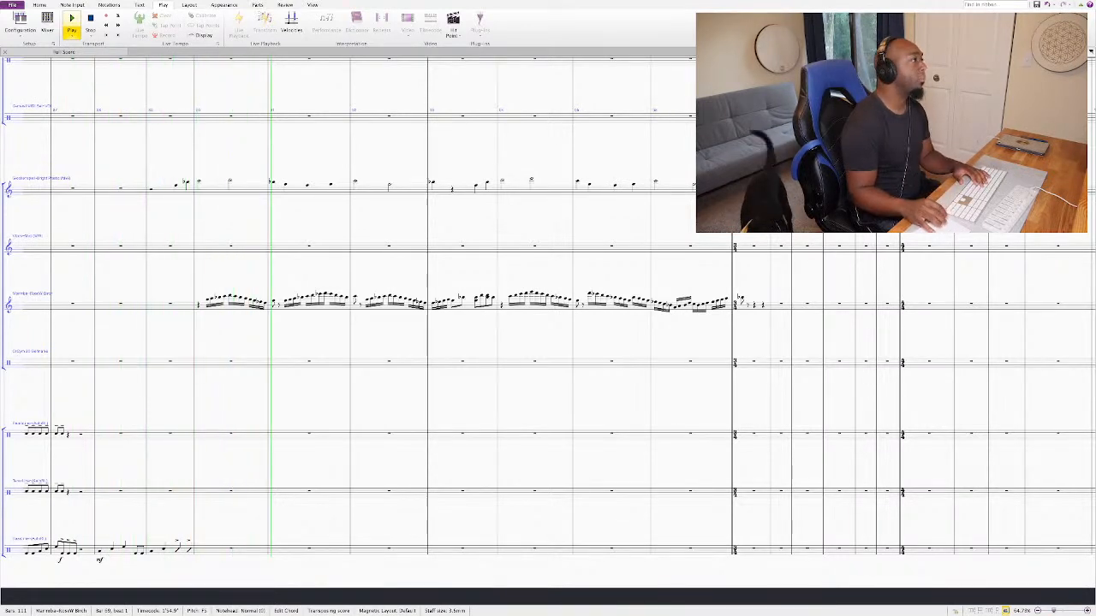
scroll(548, 325, "up", 5)
scroll(547, 326, "up", 5)
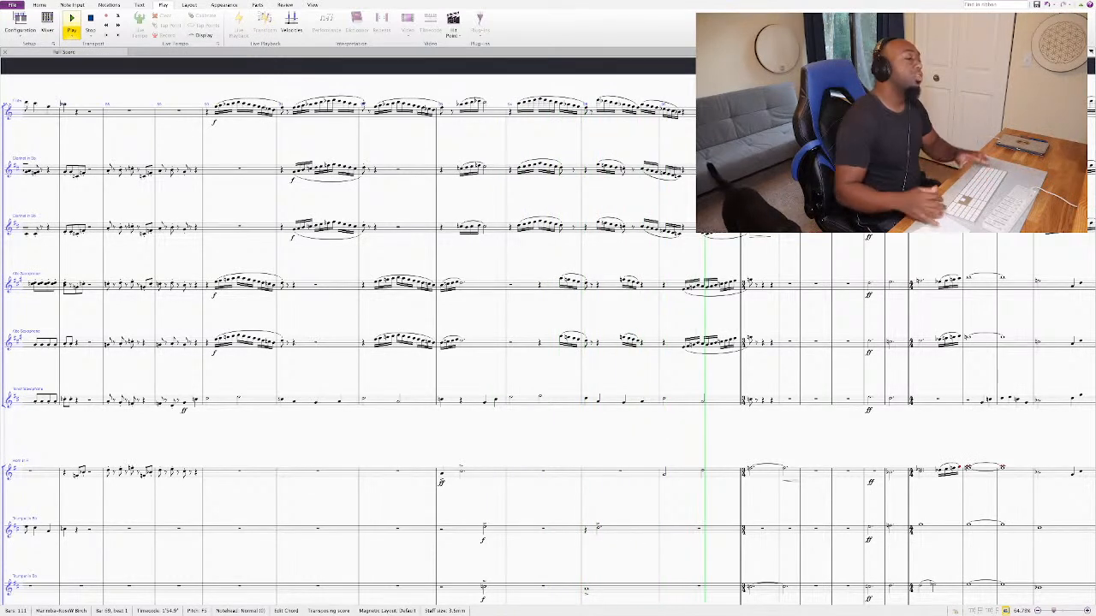
key("space")
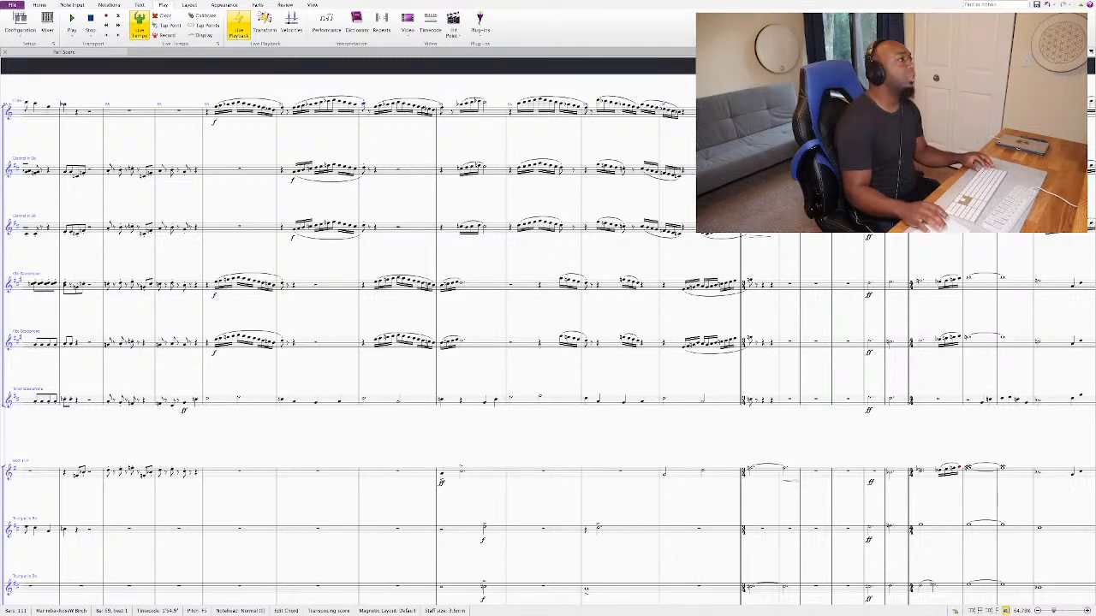
Step: Select bars 90 to 96 from the flute down to the second alto saxophone and examine how the runs alternate between parts
left_click(248, 115)
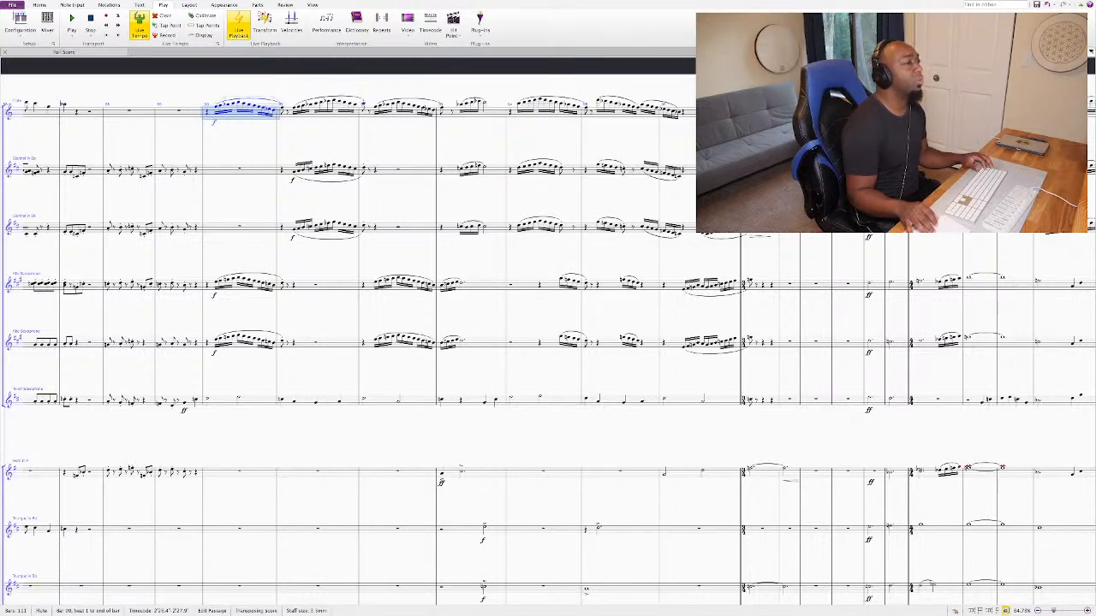
left_click(672, 344, "shift")
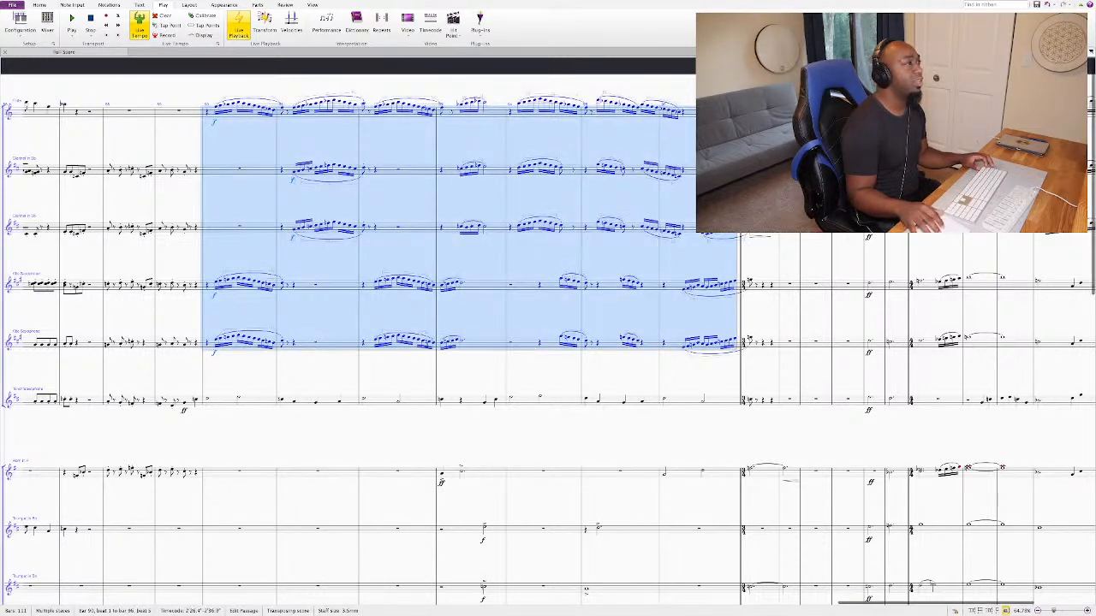
scroll(401, 138, "up", 5)
scroll(401, 128, "up", 3)
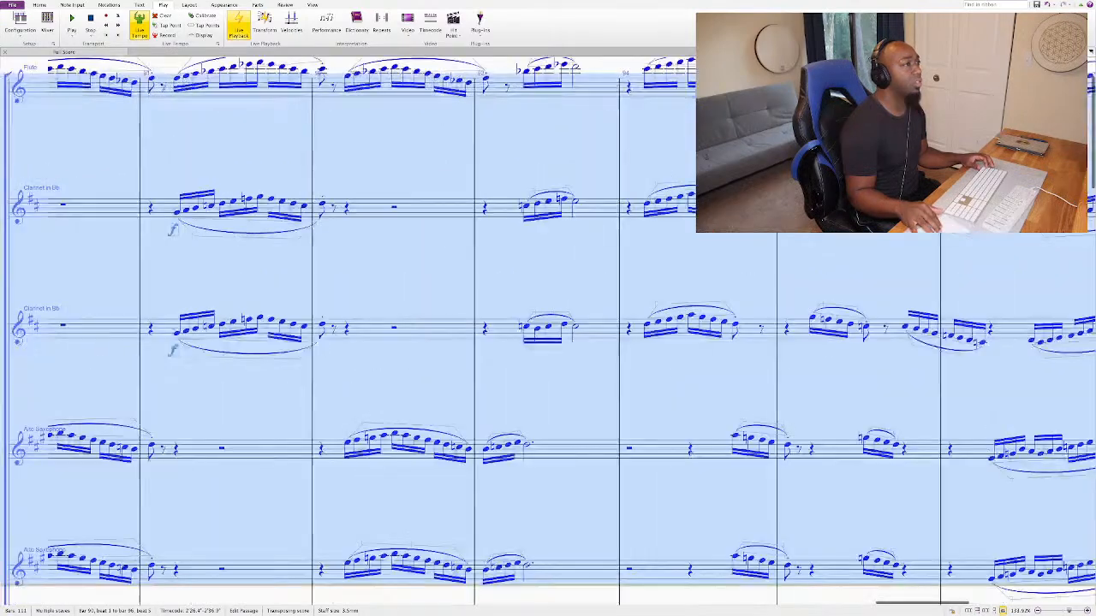
scroll(548, 332, "down", 4)
scroll(547, 332, "up", 5)
scroll(547, 333, "down", 3)
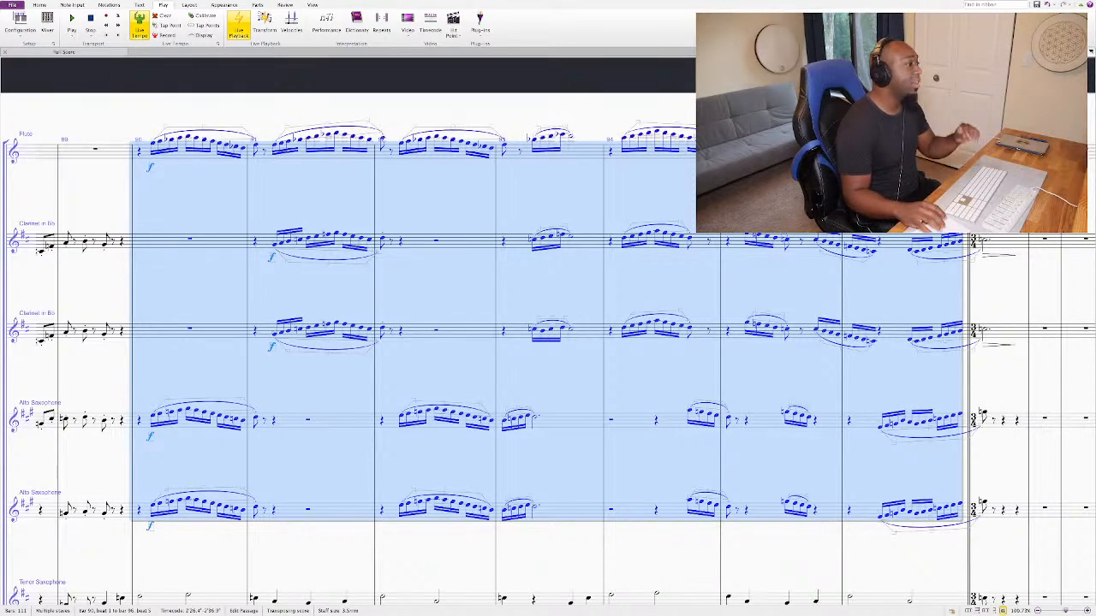
scroll(548, 332, "down", 3)
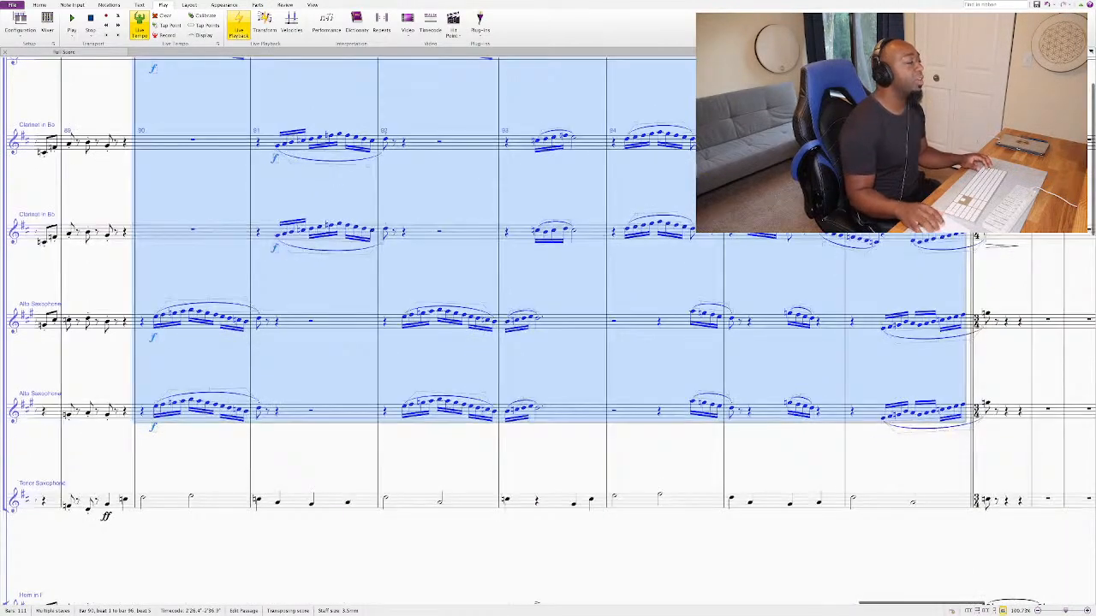
scroll(547, 332, "down", 3)
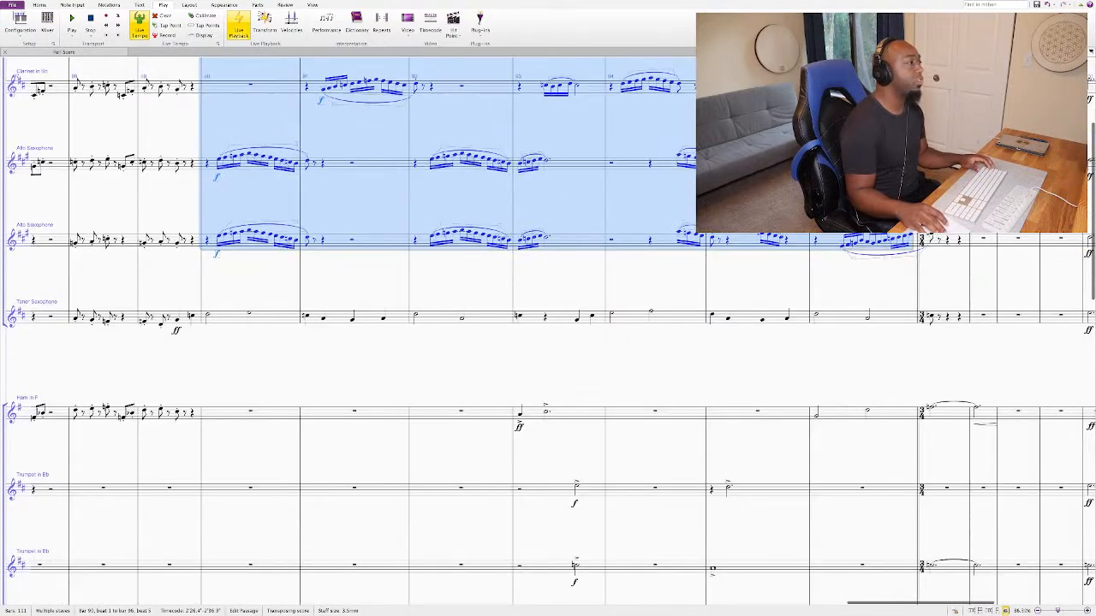
Step: Examine the low melody in the tenor saxophone, trombone and tuba, and play back from the trombone's ff entry in bar 89
left_click(253, 317)
scroll(548, 332, "down", 4)
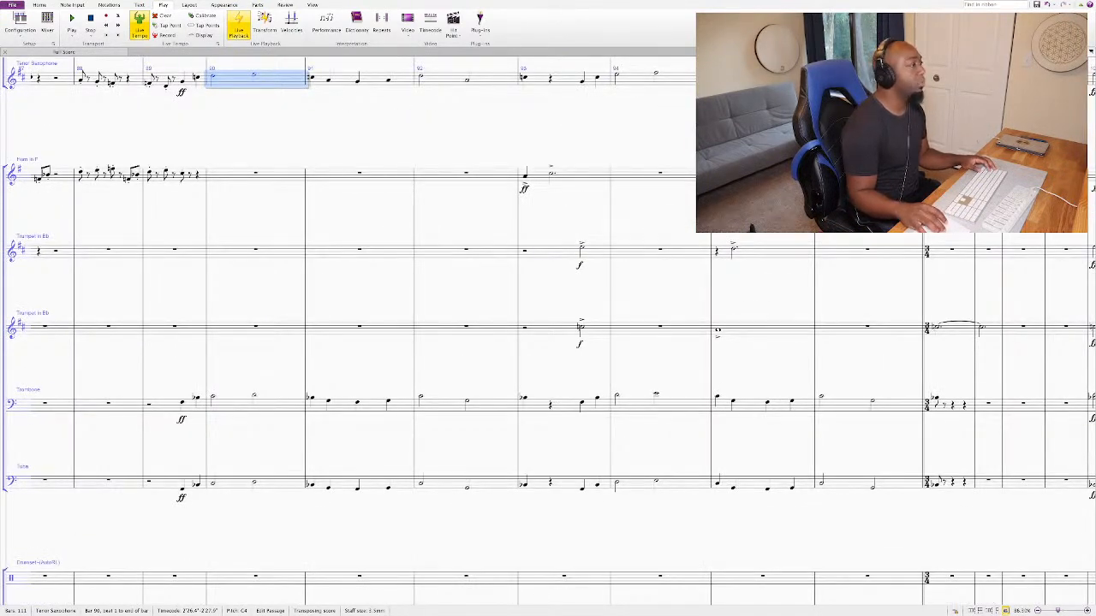
left_click(182, 402)
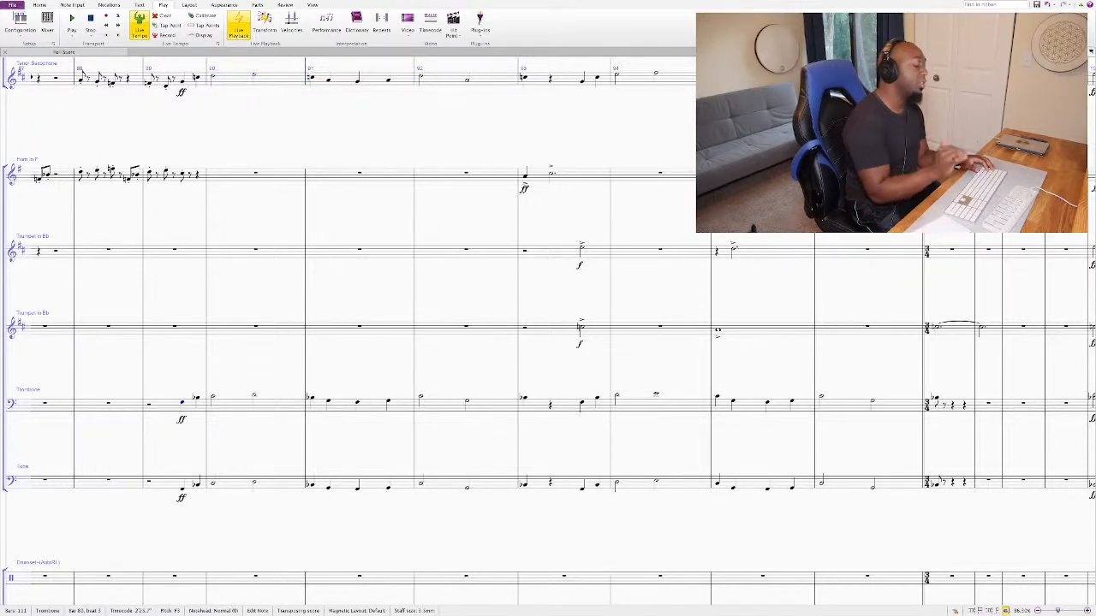
key("space")
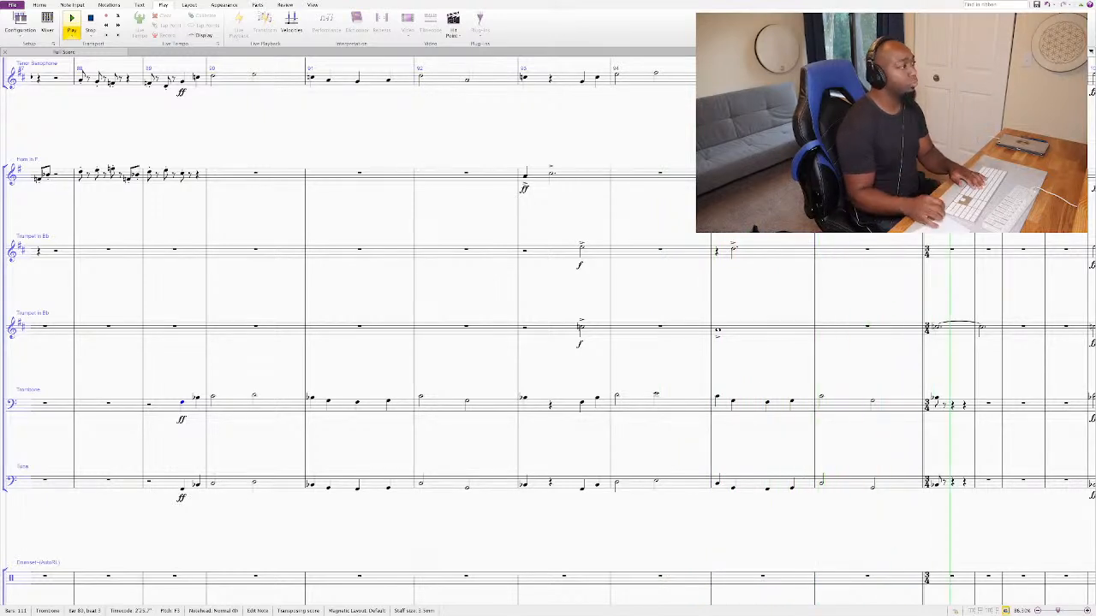
key("space")
Step: Replay the passage from the trombone entry in bar 89 twice, up to the 3/4 change
key("p")
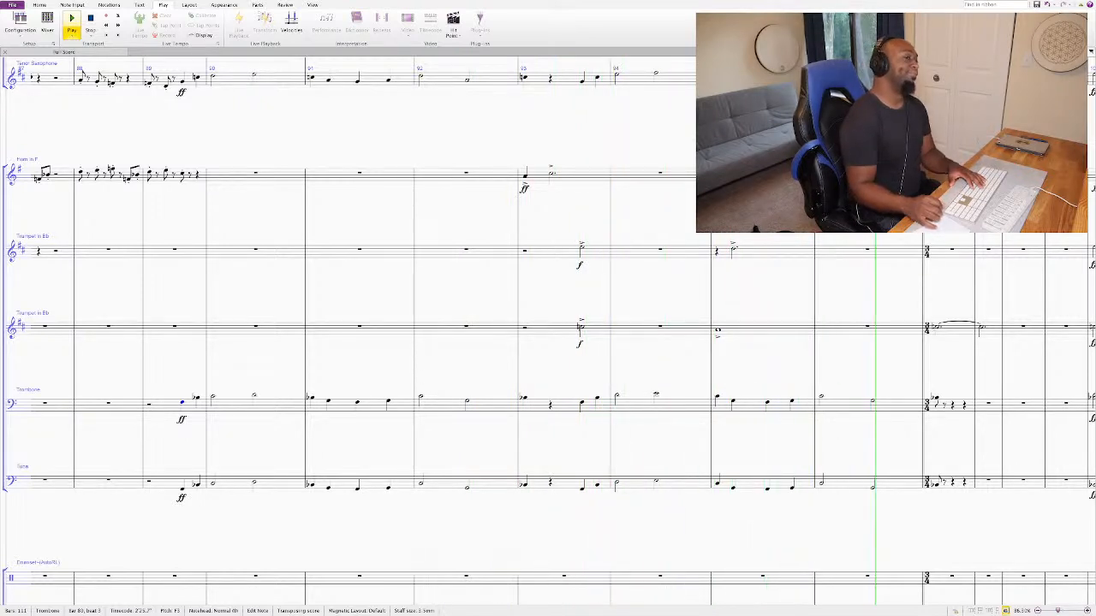
key("space")
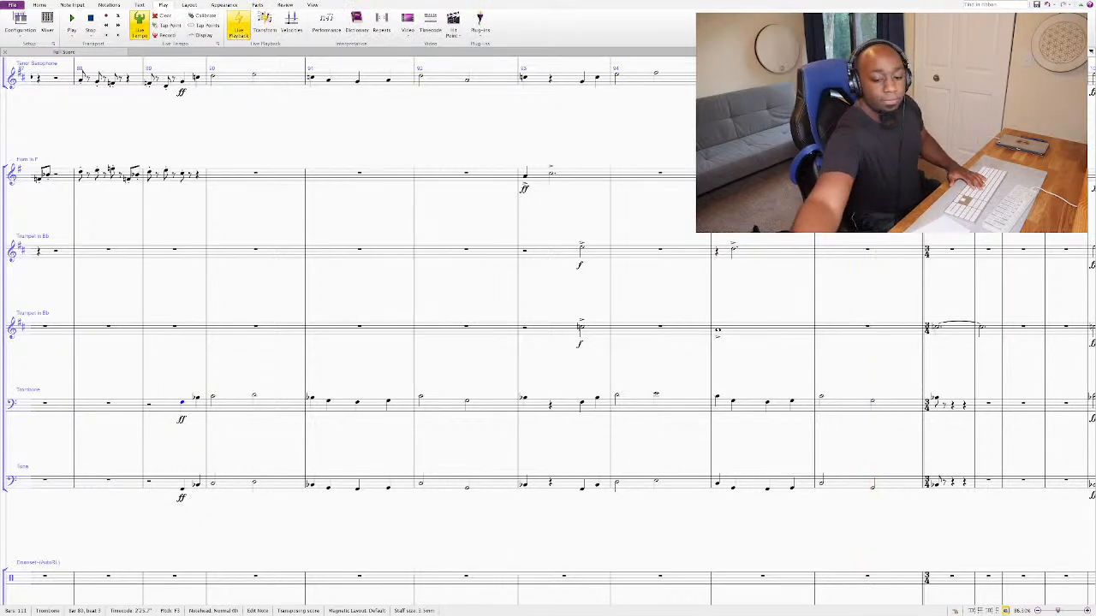
key("space")
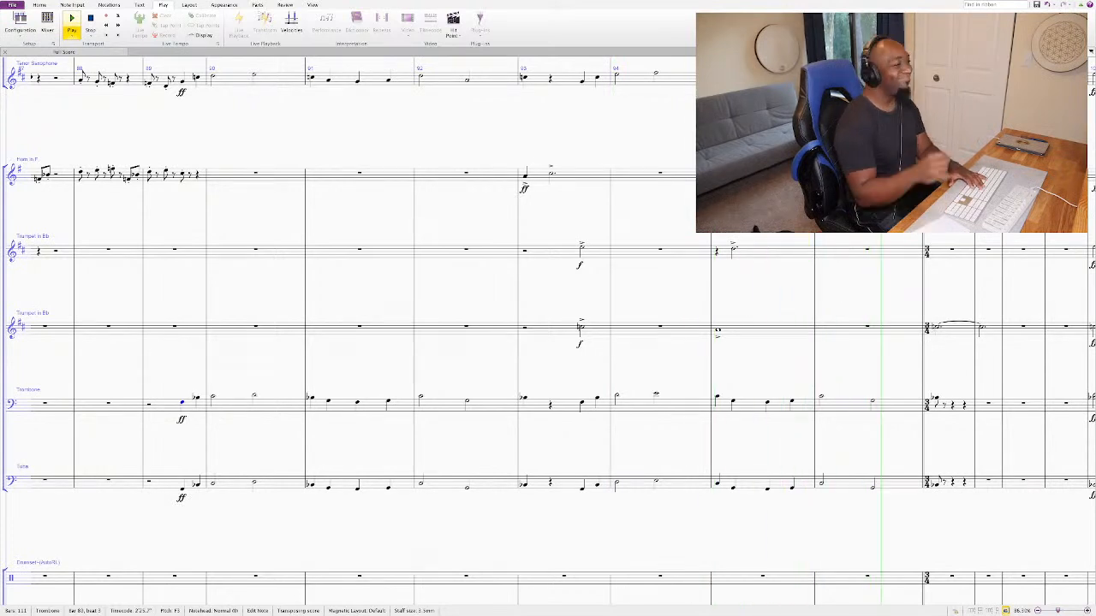
key("space")
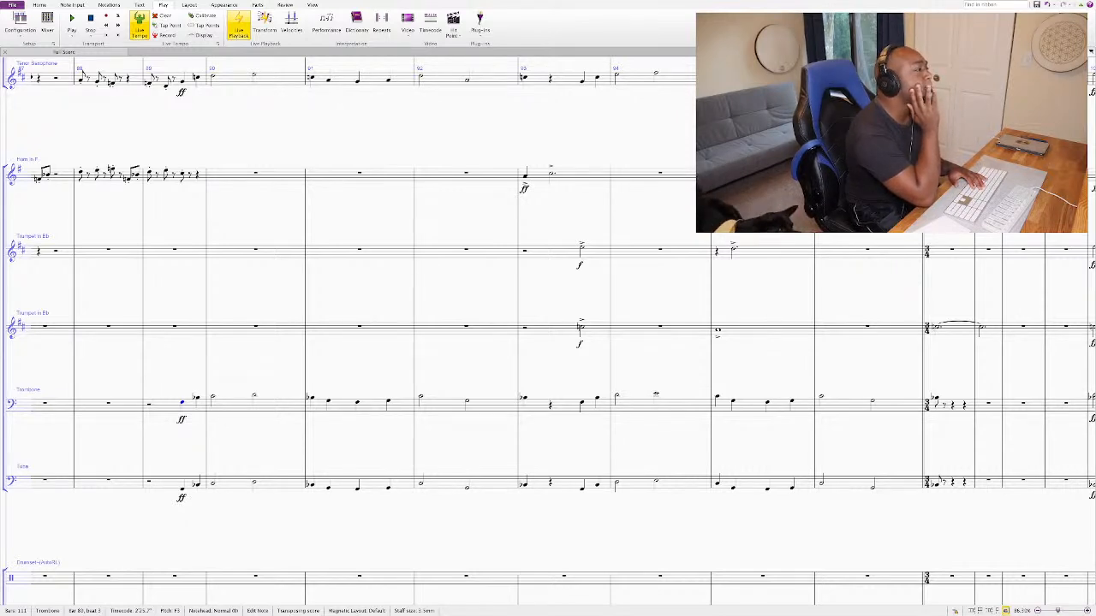
Step: Replay the passage from the trombone's ff entry in bar 89 up to bar 95
key("space")
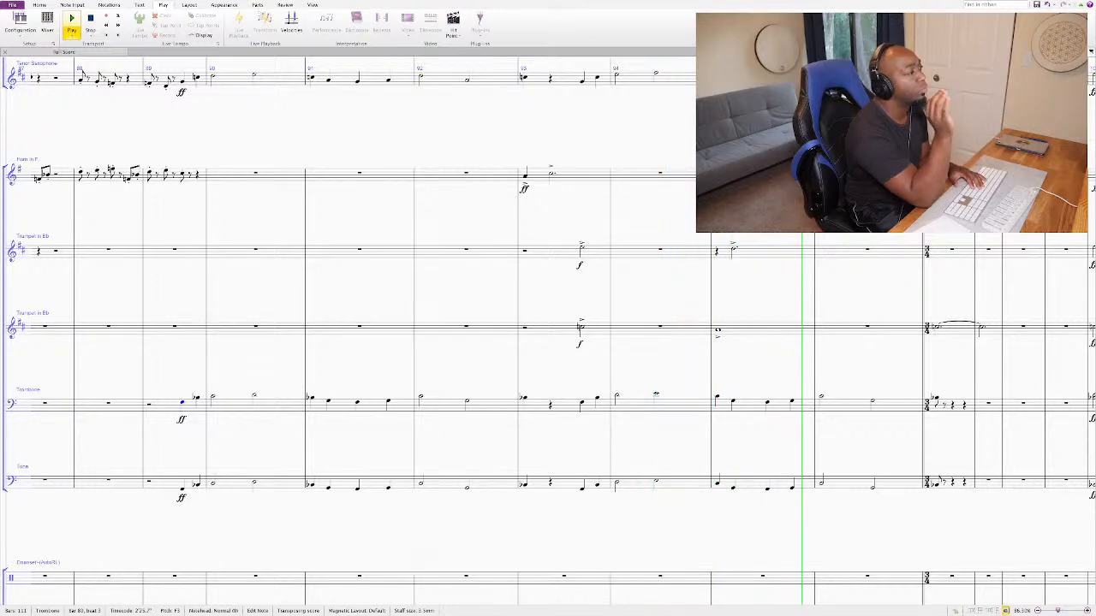
key("space")
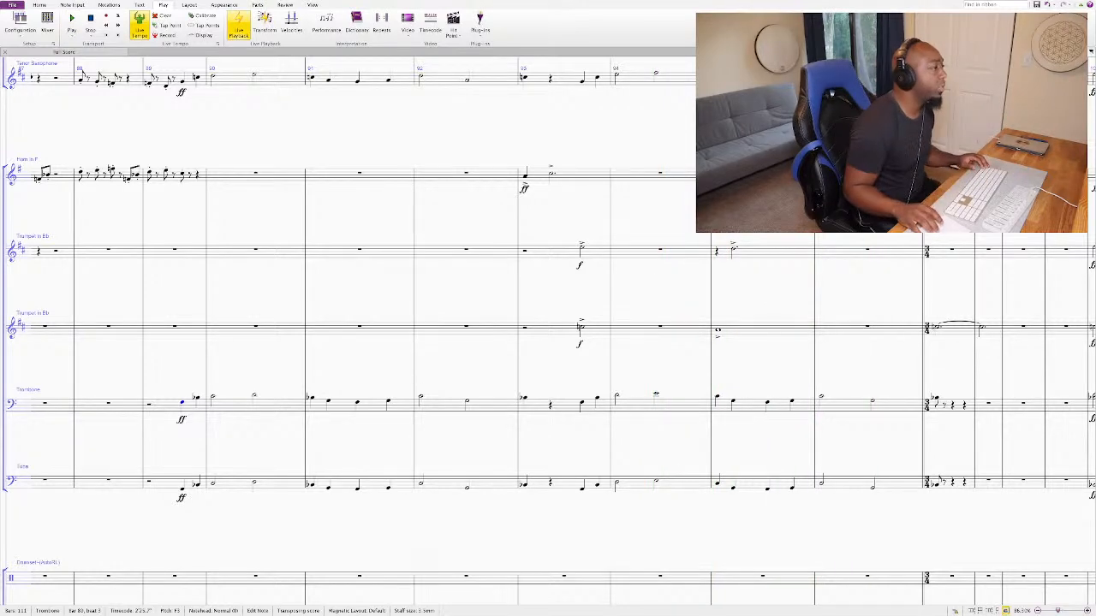
Step: Enter a half note with a cross notehead on beat 3 of bar 90 in the crash cymbal staff
scroll(548, 342, "down", 3)
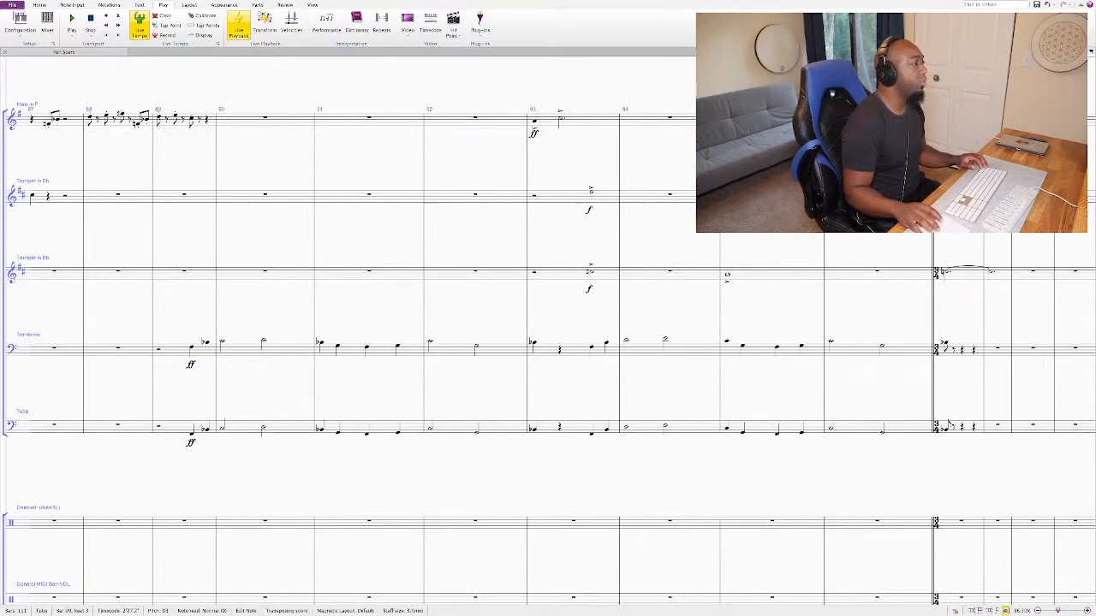
scroll(548, 343, "down", 1)
scroll(547, 342, "down", 8)
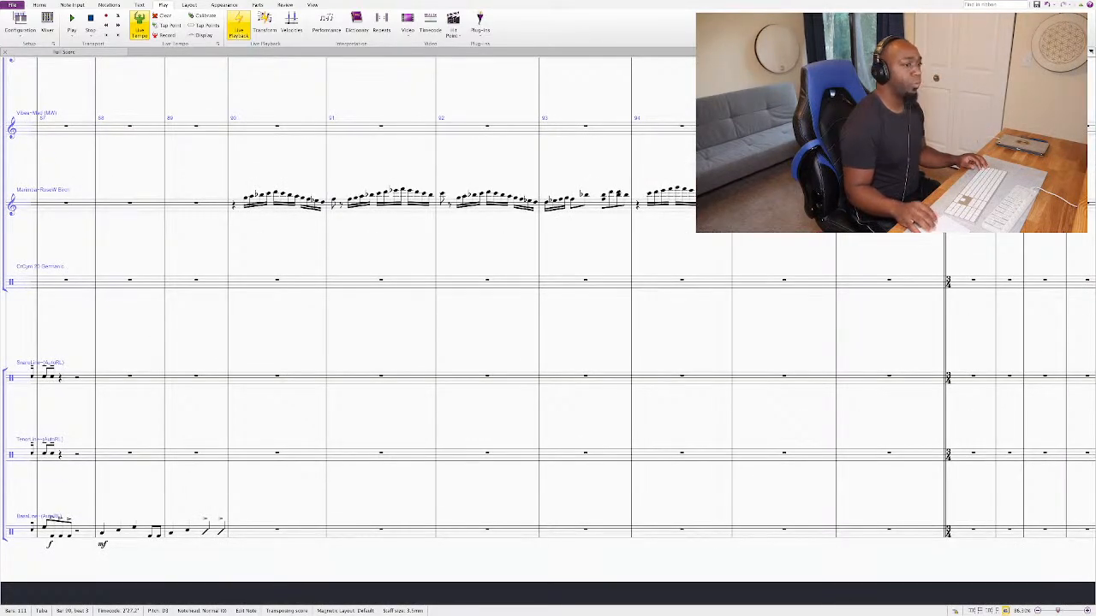
key("alt+Down")
key("n")
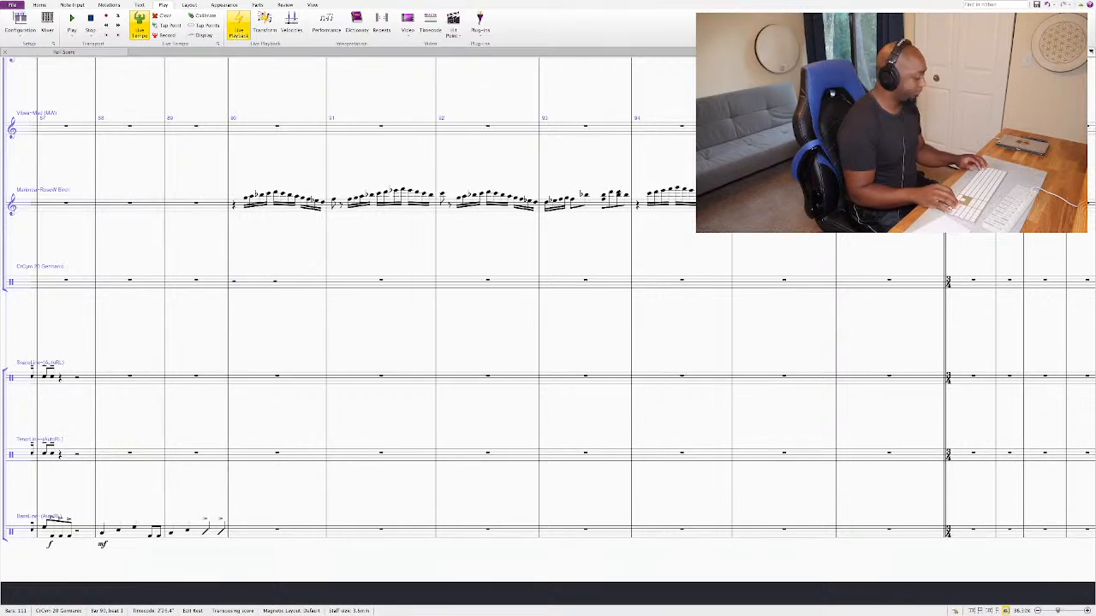
key("a")
key("Escape")
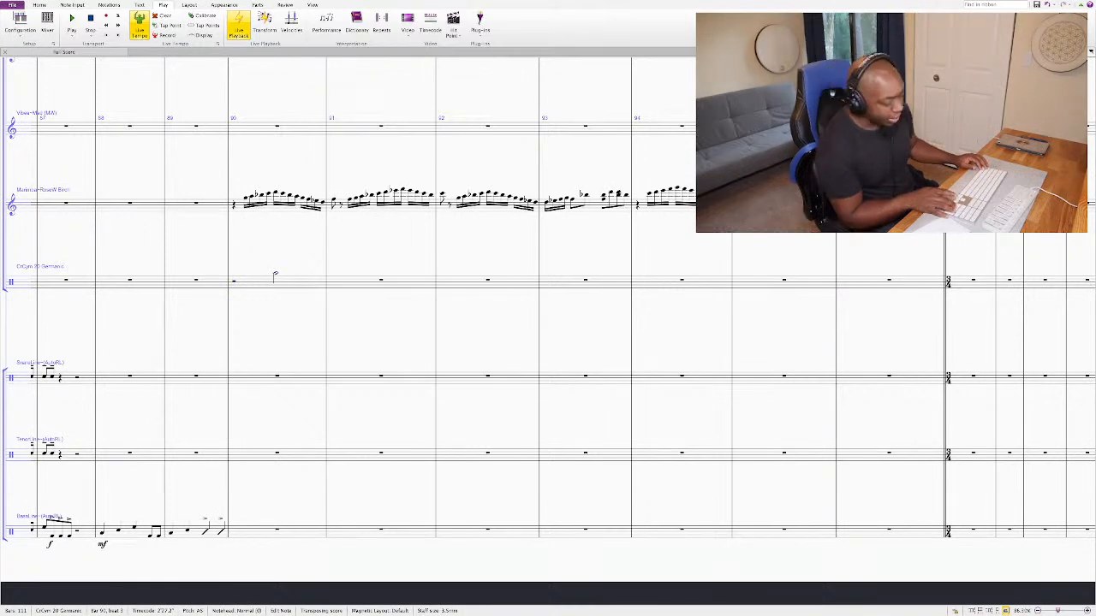
key("shift+alt+1")
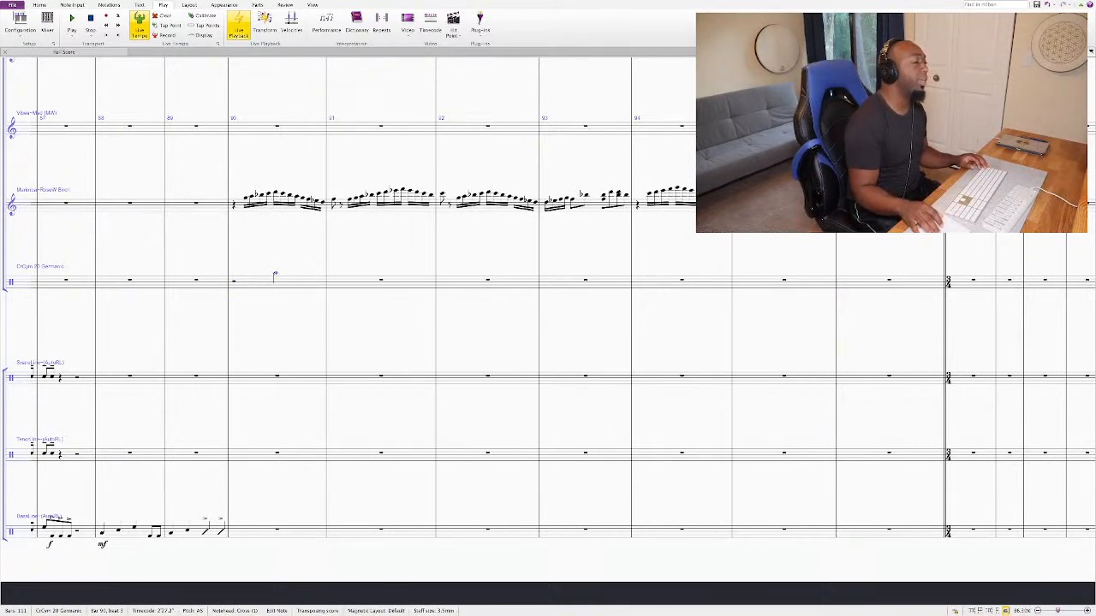
Step: Copy the crash cymbal's bar 90 into bars 92 and 94
left_click(274, 276)
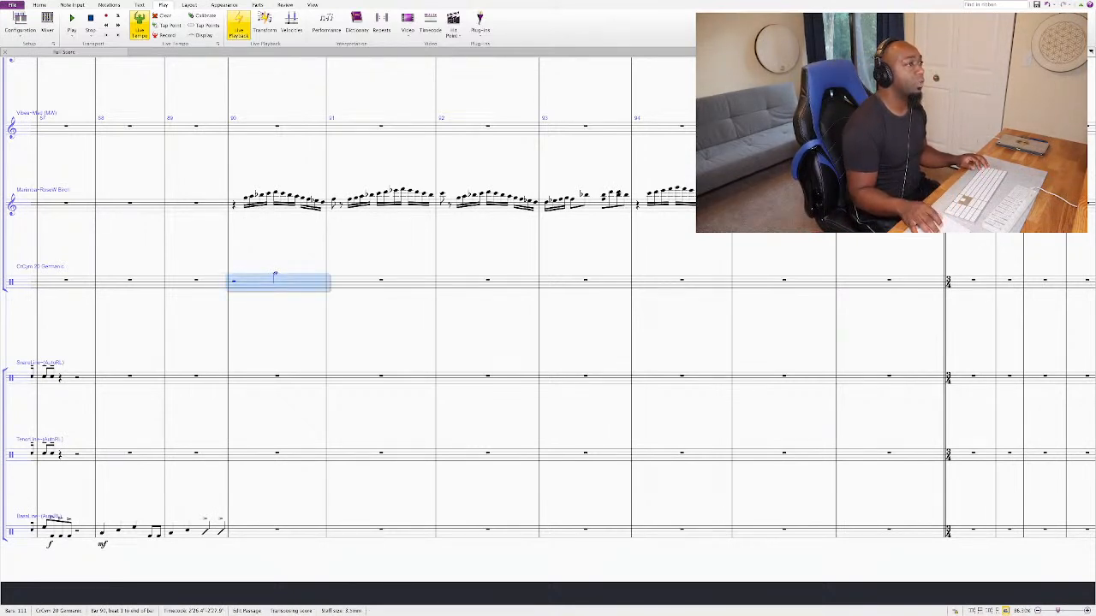
left_click(445, 281, "alt")
left_click(638, 281, "alt")
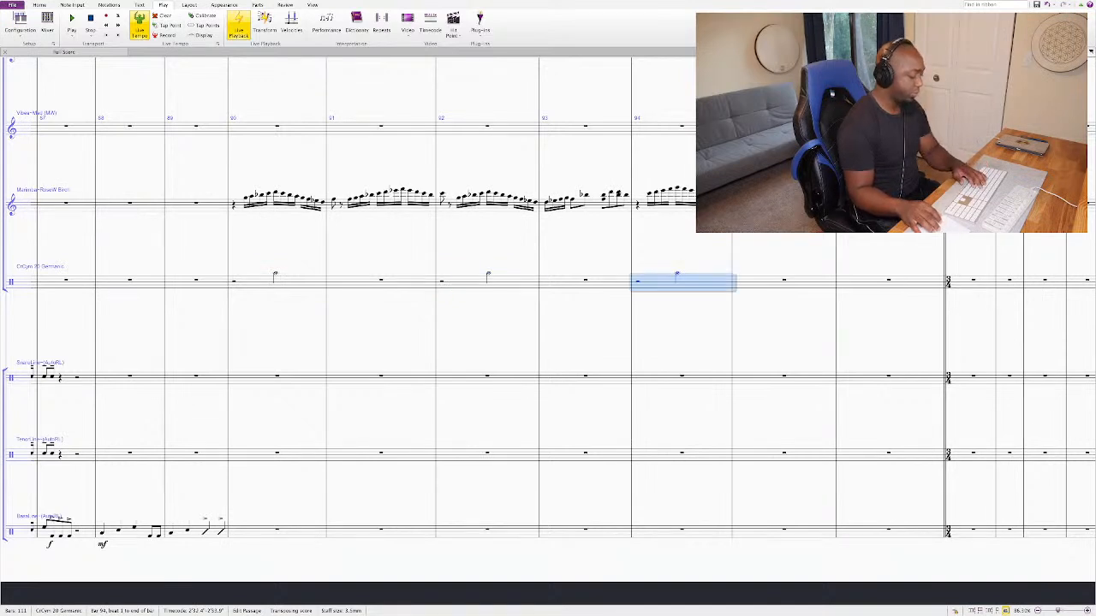
Step: Play back the passage from bar 90 up to the 3/4 change and listen to the cymbal hits
key("Escape")
key("space")
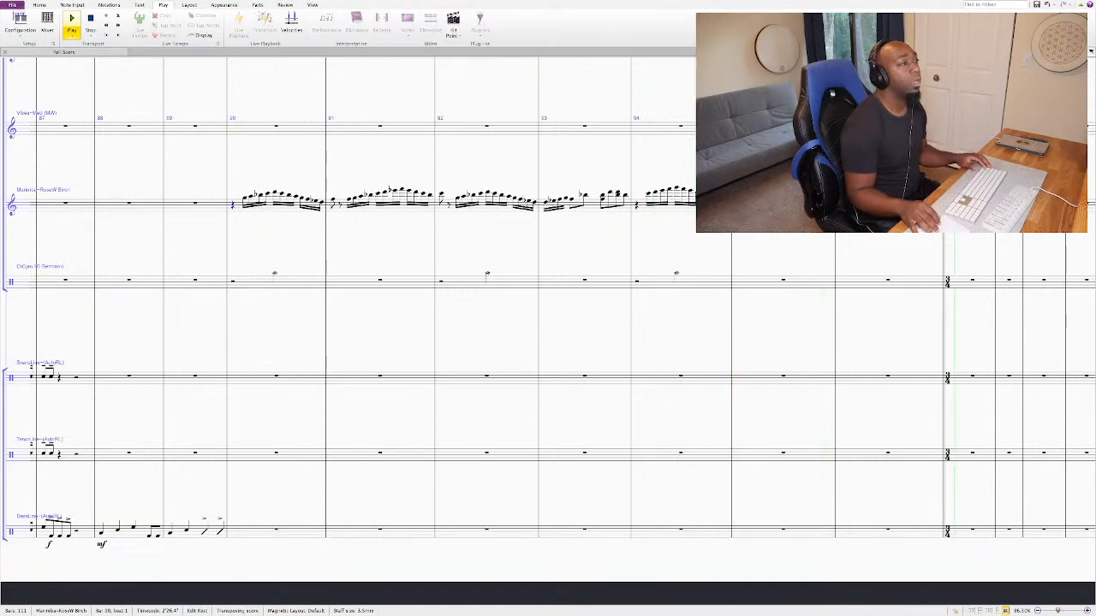
key("space")
Step: Copy cymbal bar 94 into bar 96 and add a cross-headed dotted half note in the first 3/4 bar
left_click(681, 282)
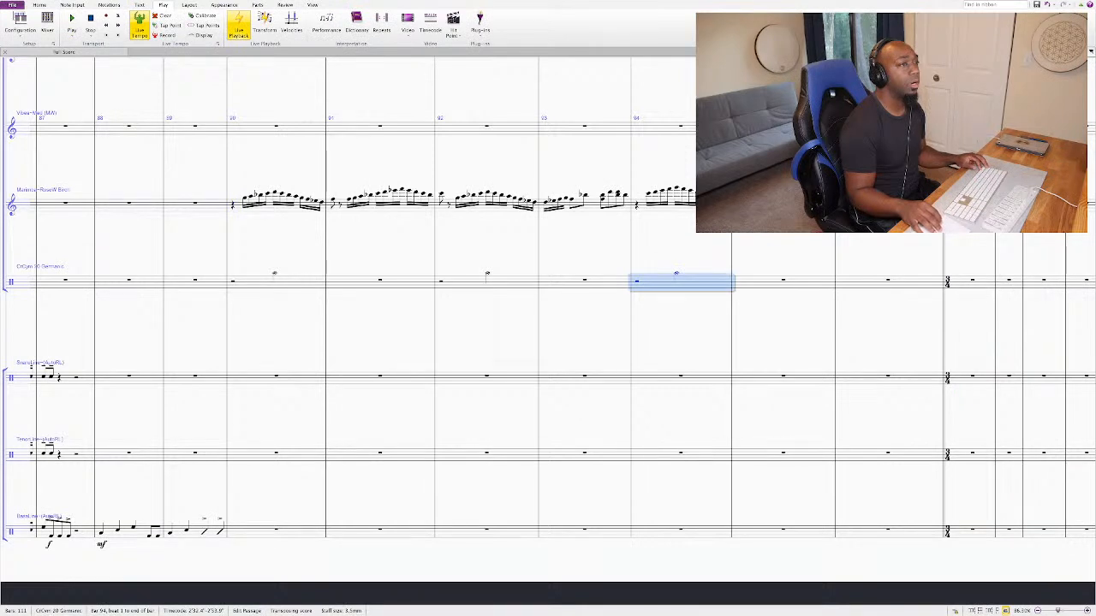
left_click(890, 282)
key("Right")
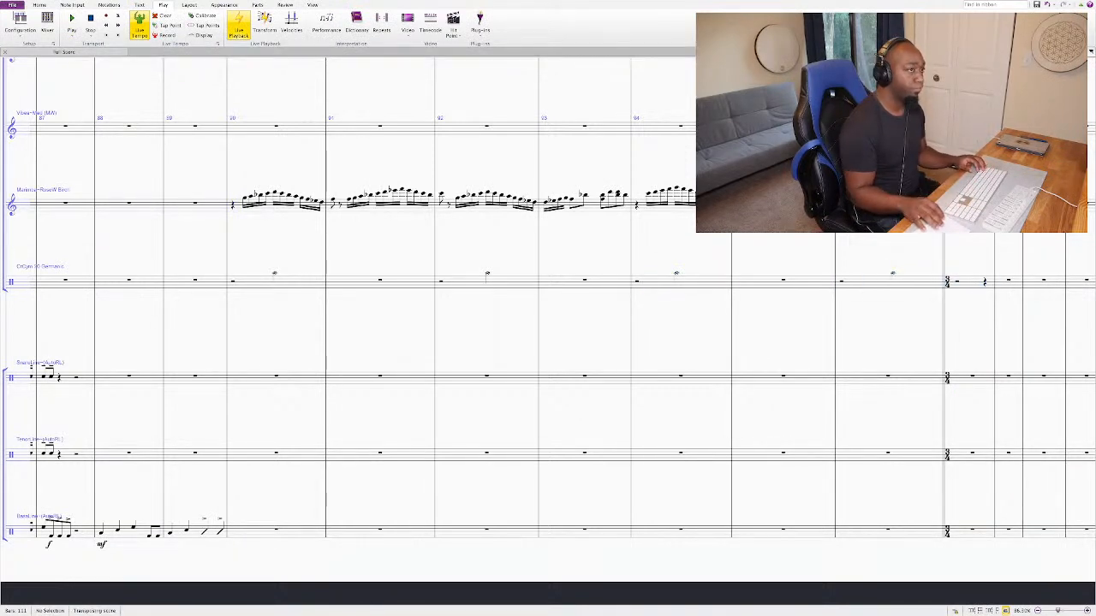
left_click(967, 283)
key("n")
key("Escape")
key("shift+alt+1")
key("Escape")
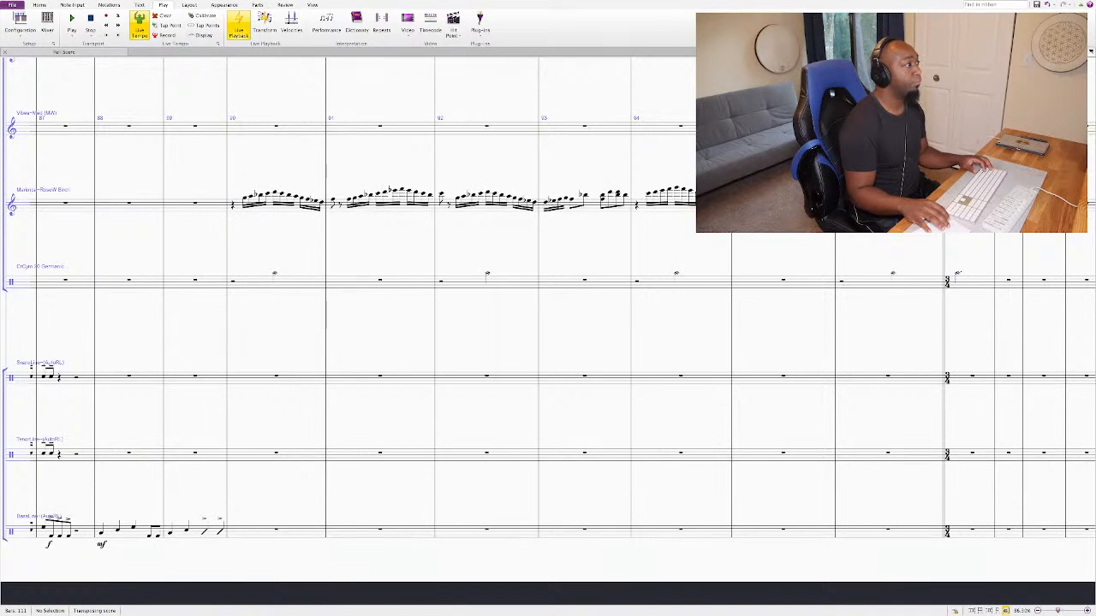
Step: Replay from the marimba rest in bar 90 to bar 96 with the completed cymbal part
left_click(233, 204)
key("space")
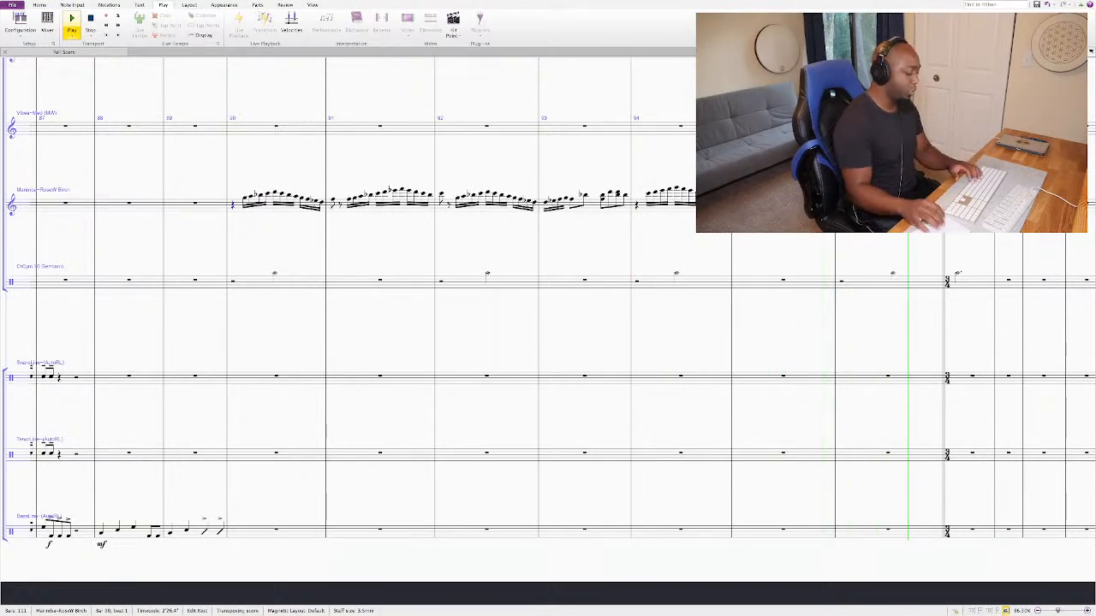
key("space")
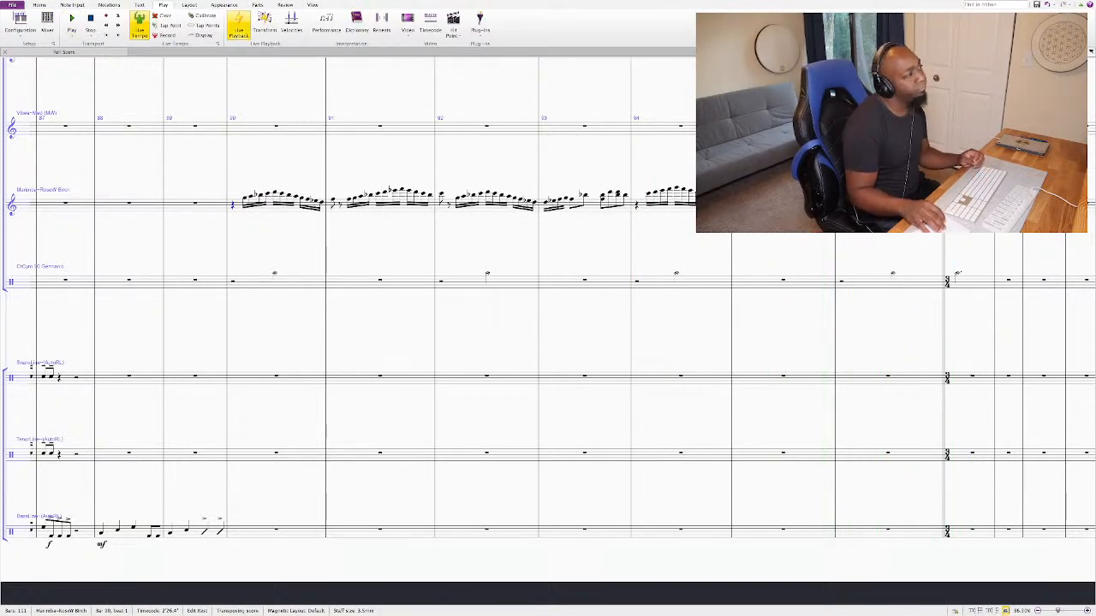
Step: Write the snare rhythm: quarter, two eighths, quarter, quarter rest in bar 90; quarter, marcato quarter and four eighths in bar 91
left_click(319, 380)
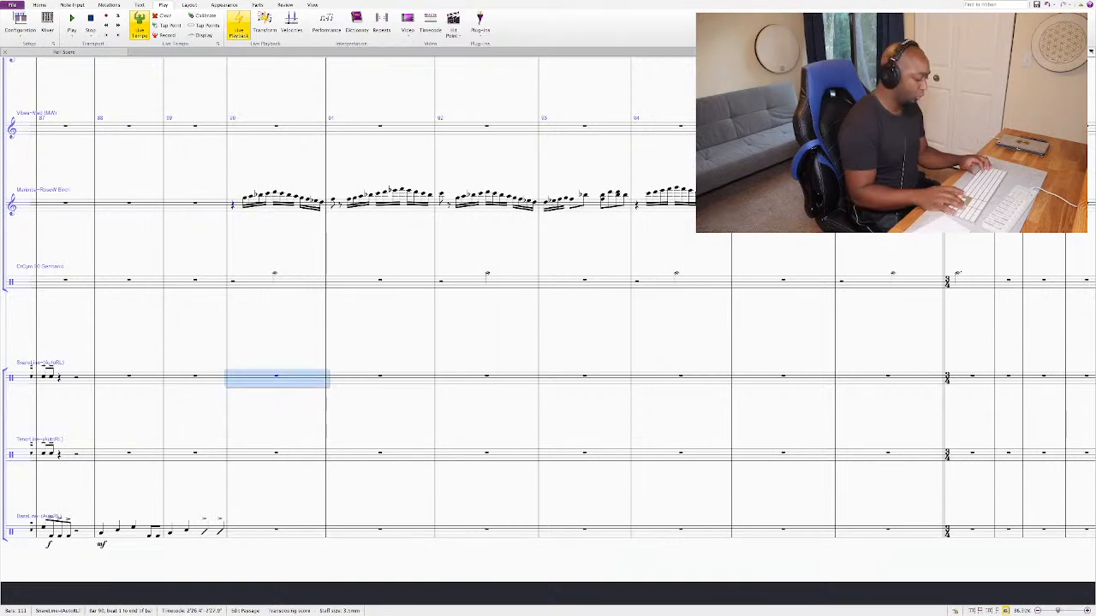
key("c")
key("3")
key("c")
key("c")
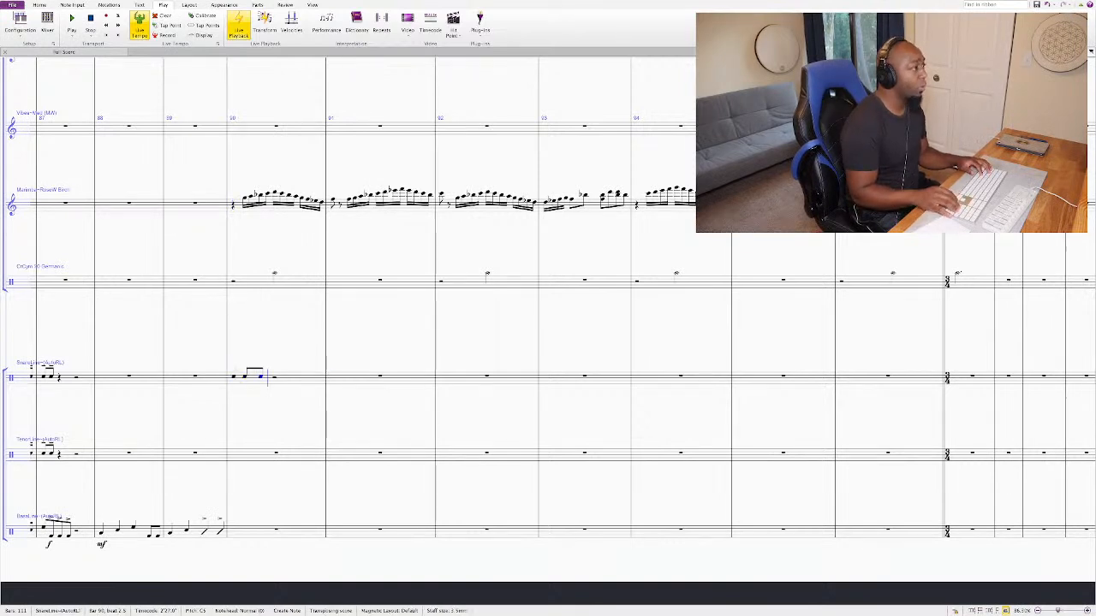
key("c")
key("c")
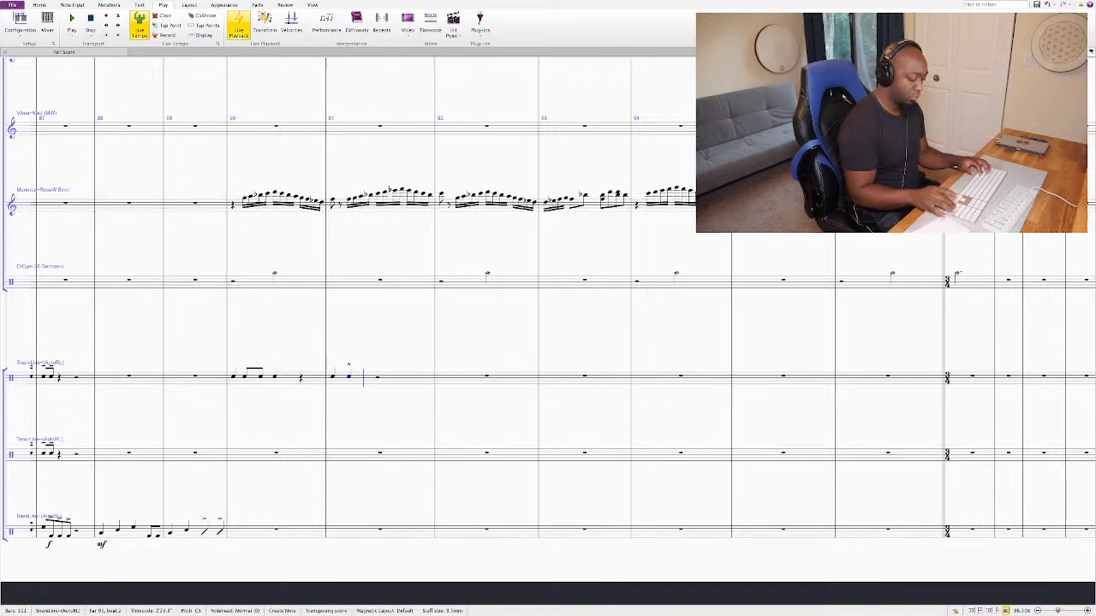
key("c")
key("c")
key("c")
key("c")
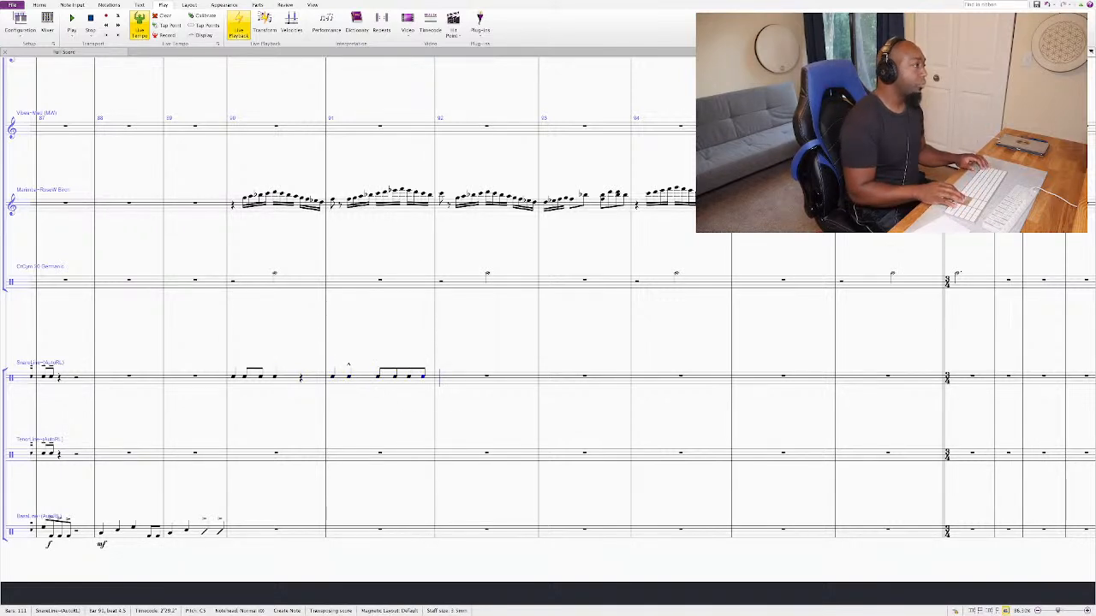
Step: Select snare bars 90 and 91 and repeat the two-bar pattern three times, through to bar 98
key("shift+Left")
key("shift+Left")
key("shift+Left")
key("shift+Left")
key("shift+Left")
key("shift+Left")
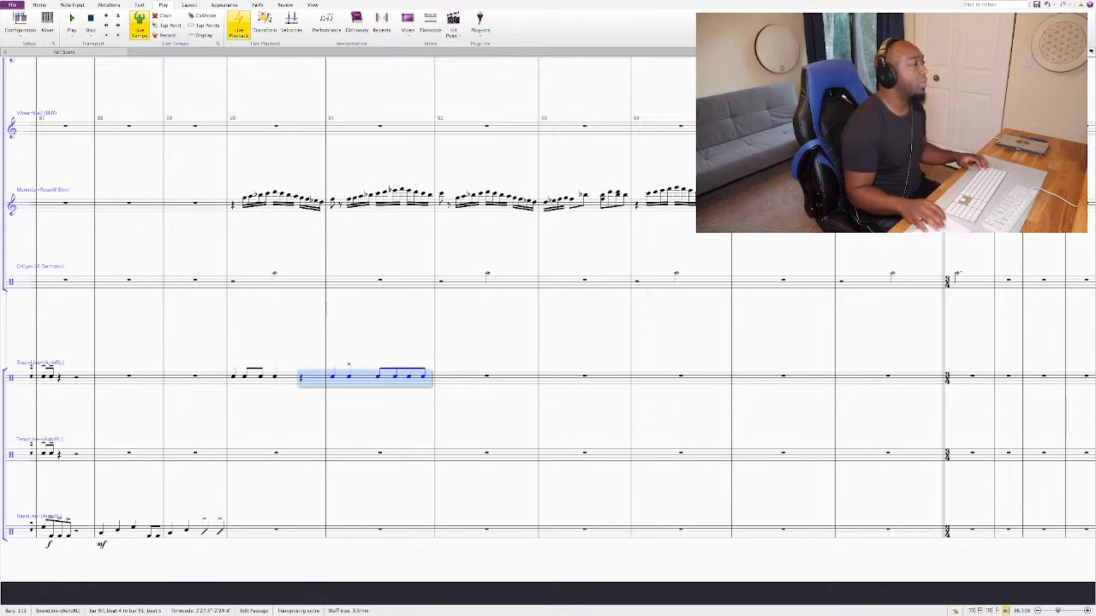
key("ctrl+shift+Left")
key("r")
key("r")
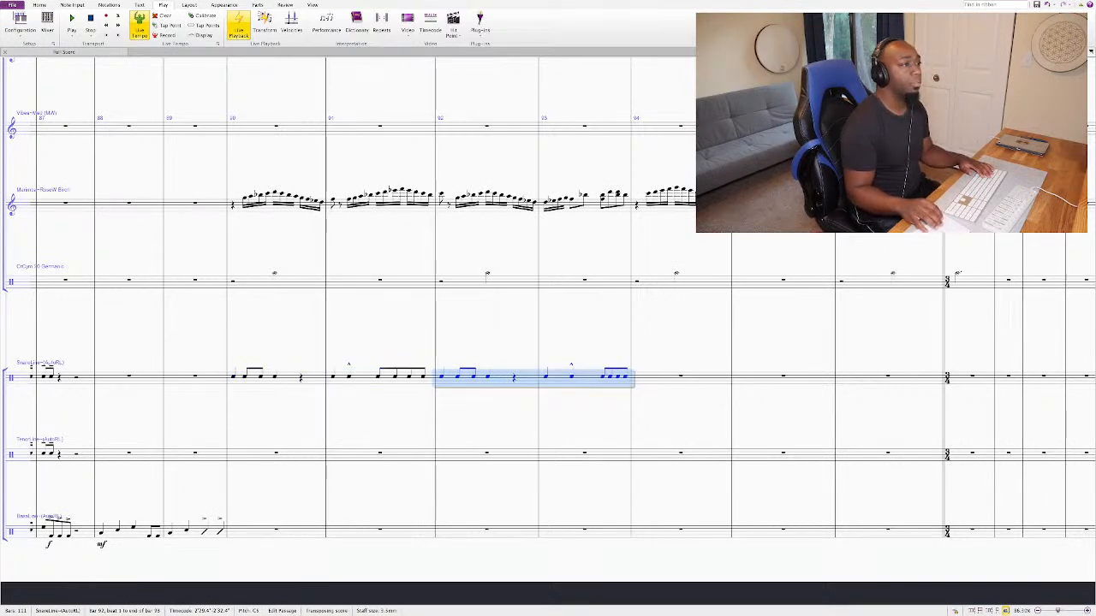
key("r")
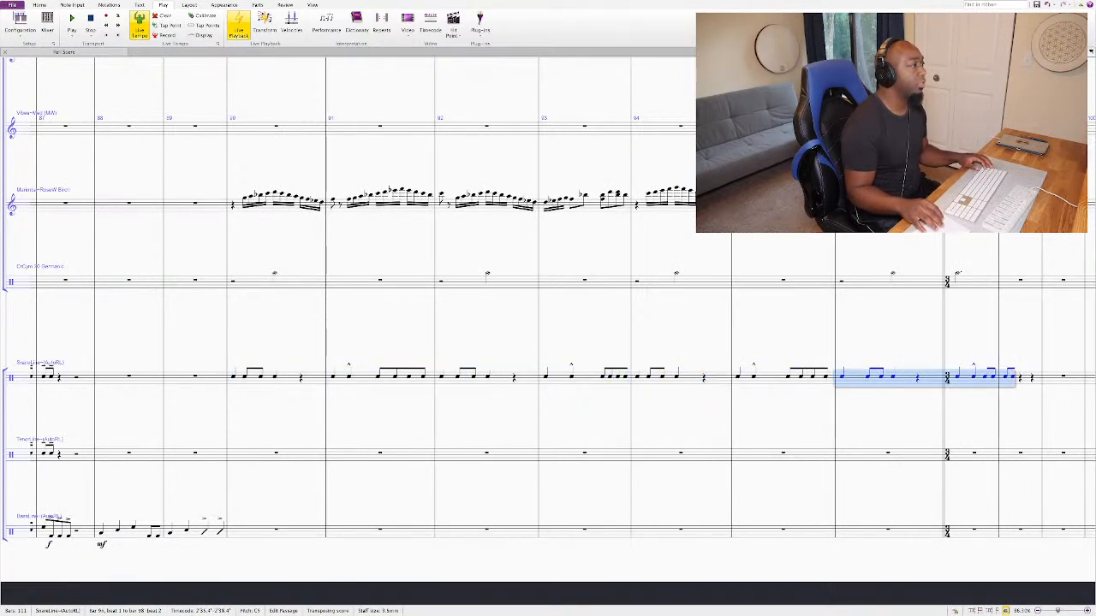
Step: Copy the snare passage from bar 90 to bar 98 into the same bars of the tenor staff
key("ctrl+shift+Left")
key("ctrl+shift+Left")
key("ctrl+shift+Left")
key("ctrl+shift+Left")
key("ctrl+shift+Left")
key("ctrl+shift+Left")
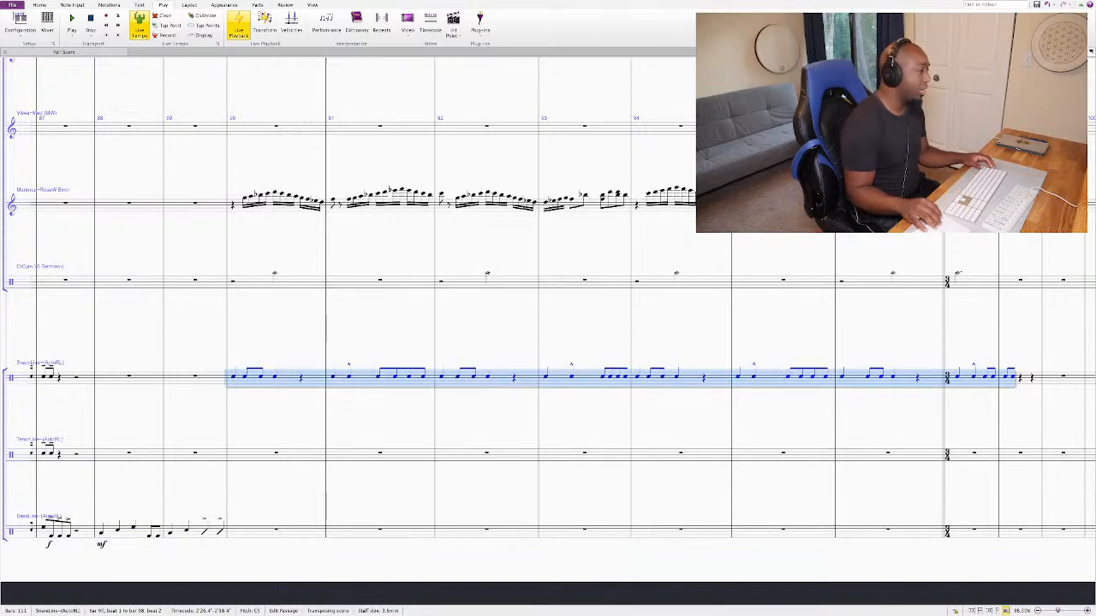
key("ctrl+c")
key("alt+Down")
key("ctrl+v")
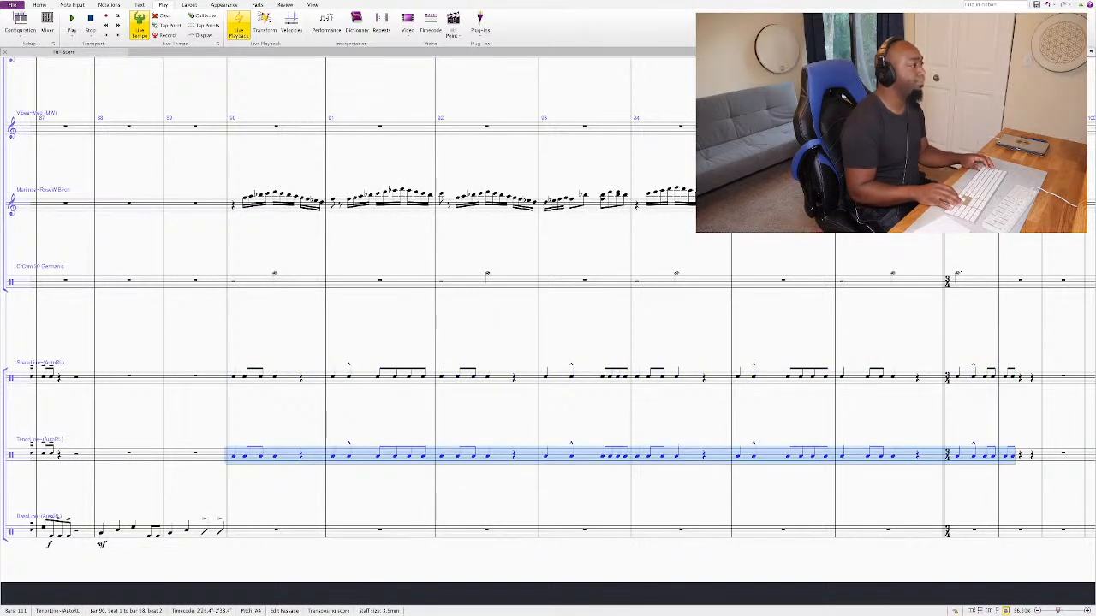
Step: Copy the same passage into the bass drum staff and change its notes to large slash noteheads
key("alt+Down")
key("ctrl+v")
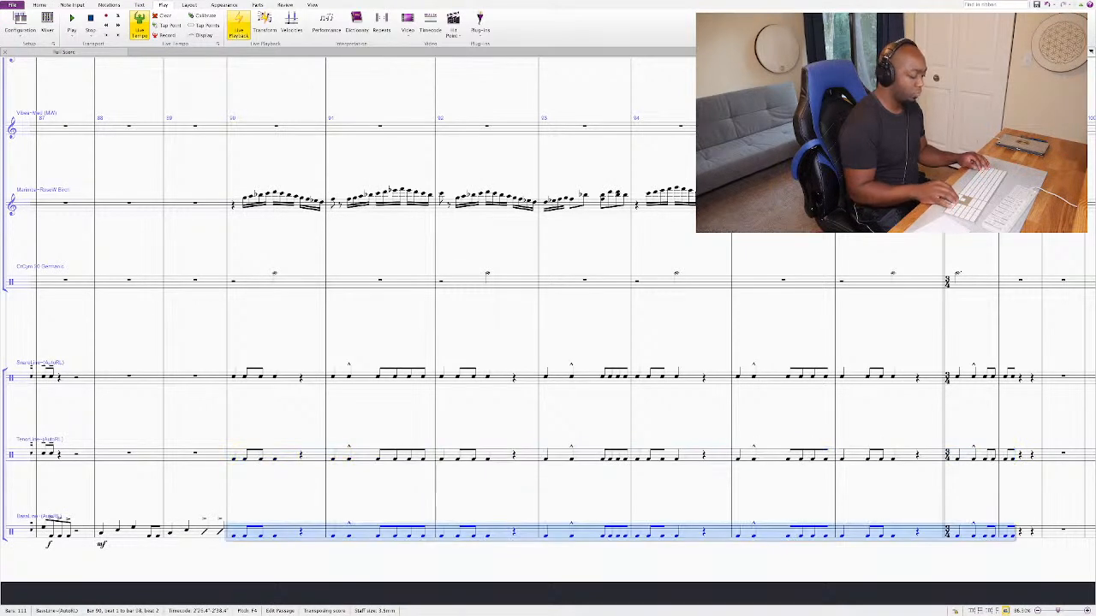
key("shift+alt+4")
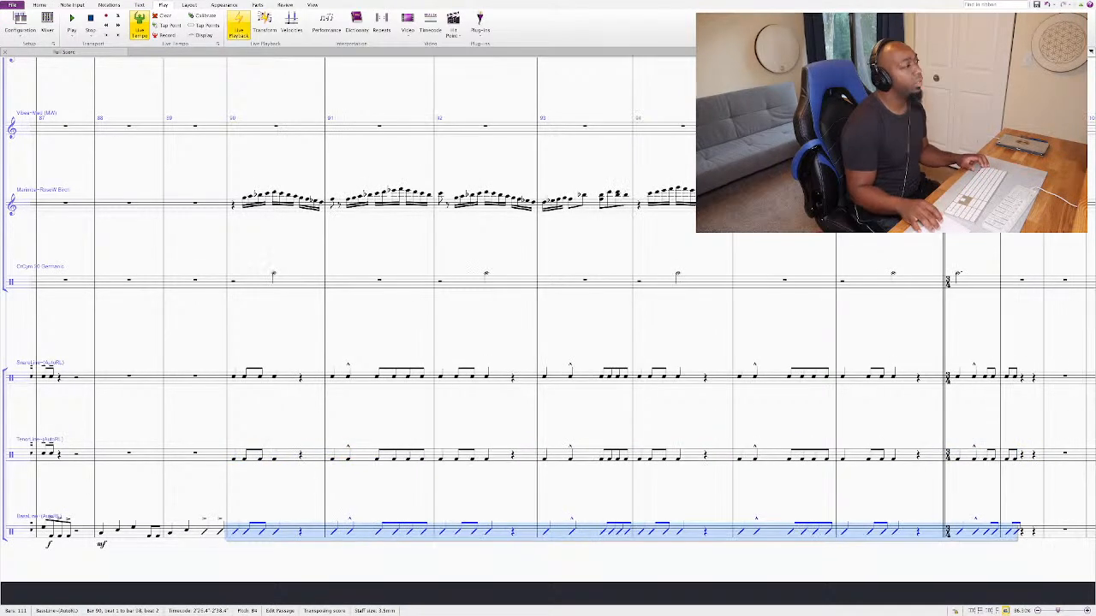
key("Escape")
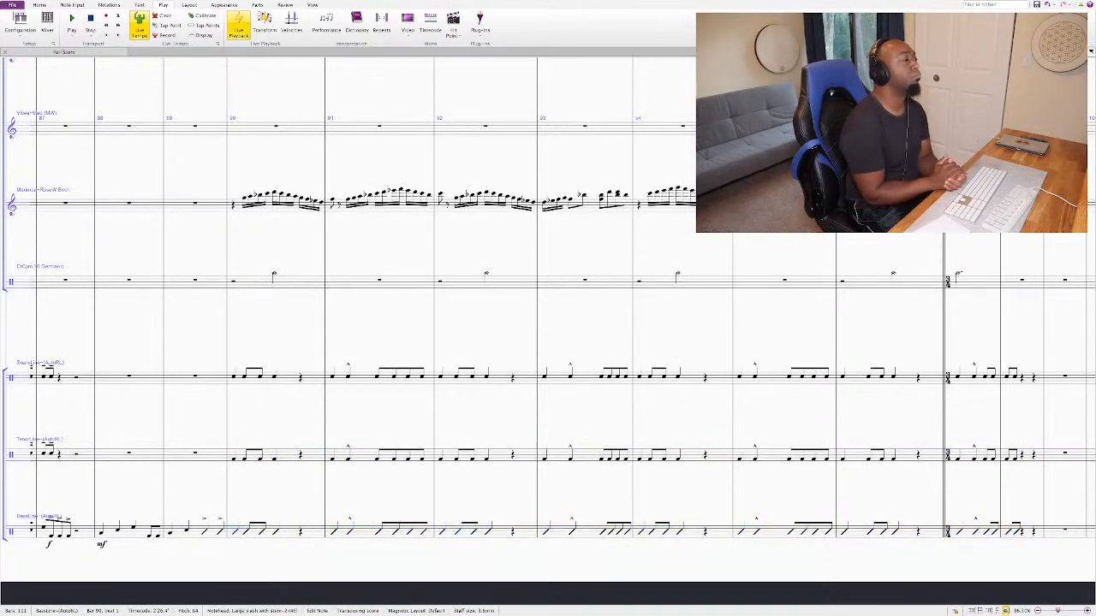
Step: Play back the battery parts from bar 90 up to bar 95
key("space")
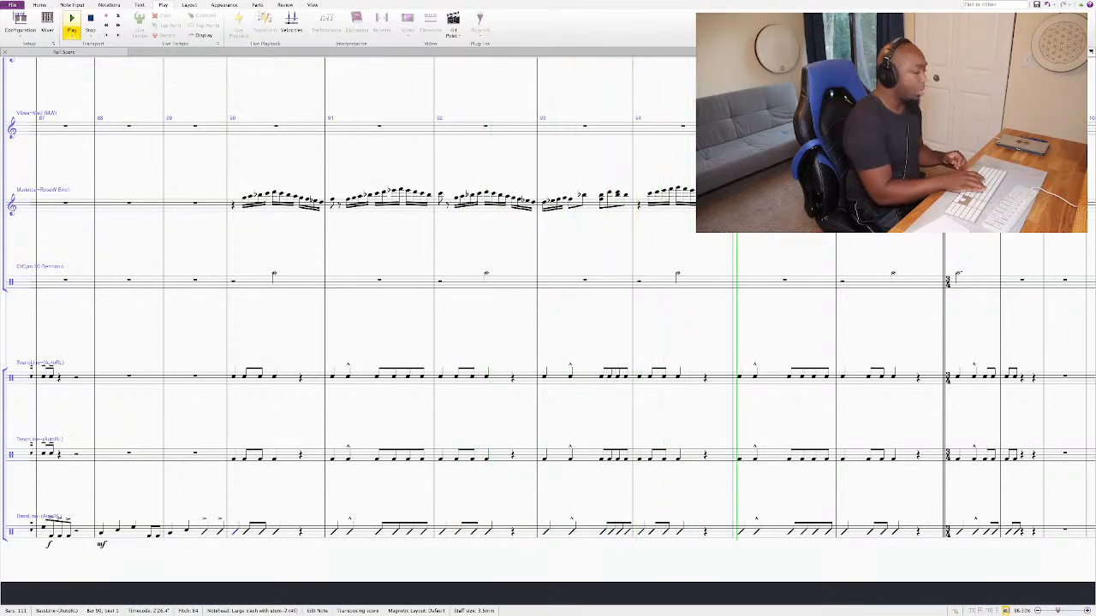
key("space")
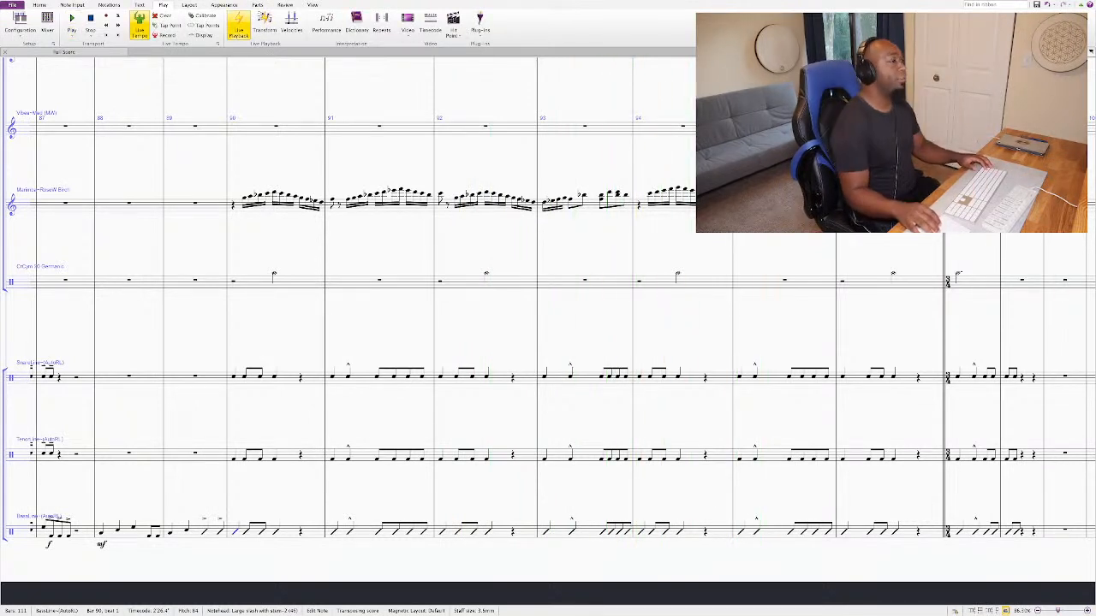
Step: Undo the bass drum notehead change and both copies of the snare passage in the tenor and bass staves
key("super+z")
key("super+z")
key("super+z")
key("super+z")
key("super+z")
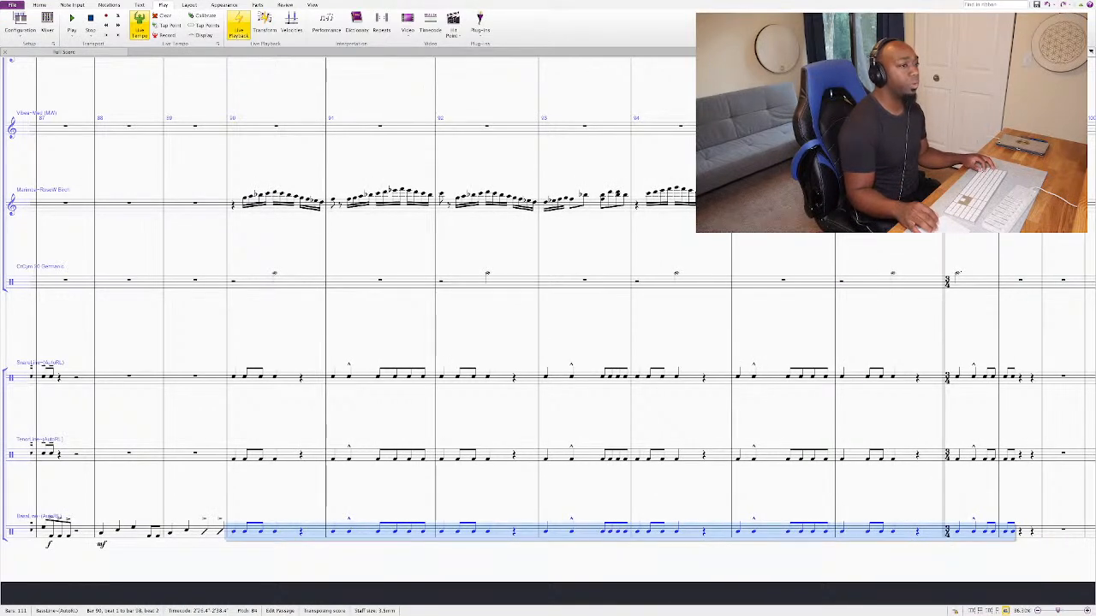
key("super+z")
key("super+z")
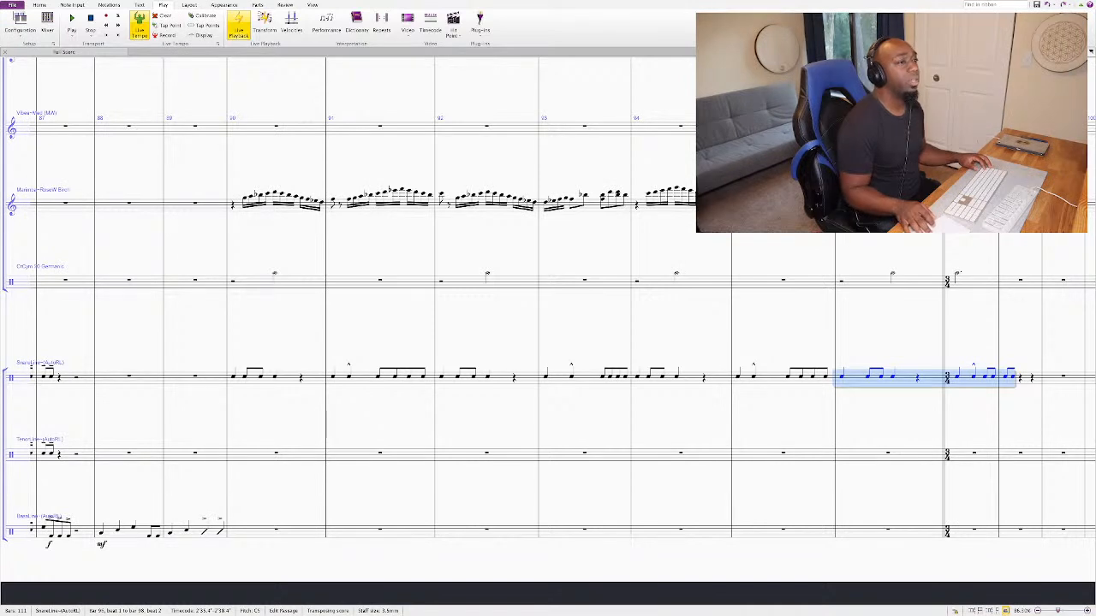
key("Escape")
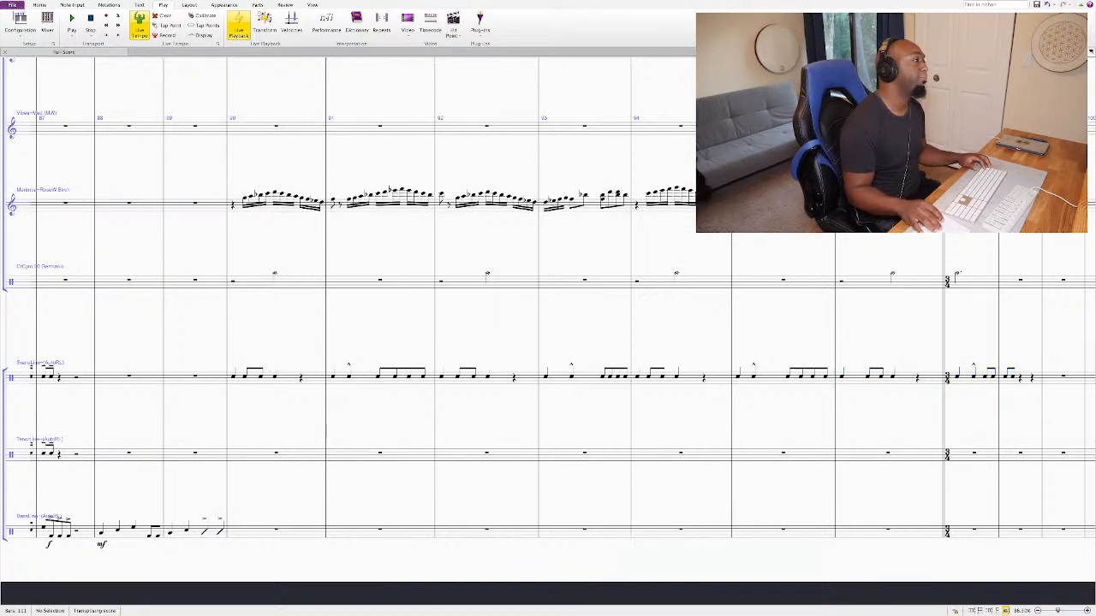
Step: Turn beat 2 of snare bar 90 into an eighth-note triplet and give beat 4 of bar 91 a cross notehead with a marcato accent
left_click(245, 377)
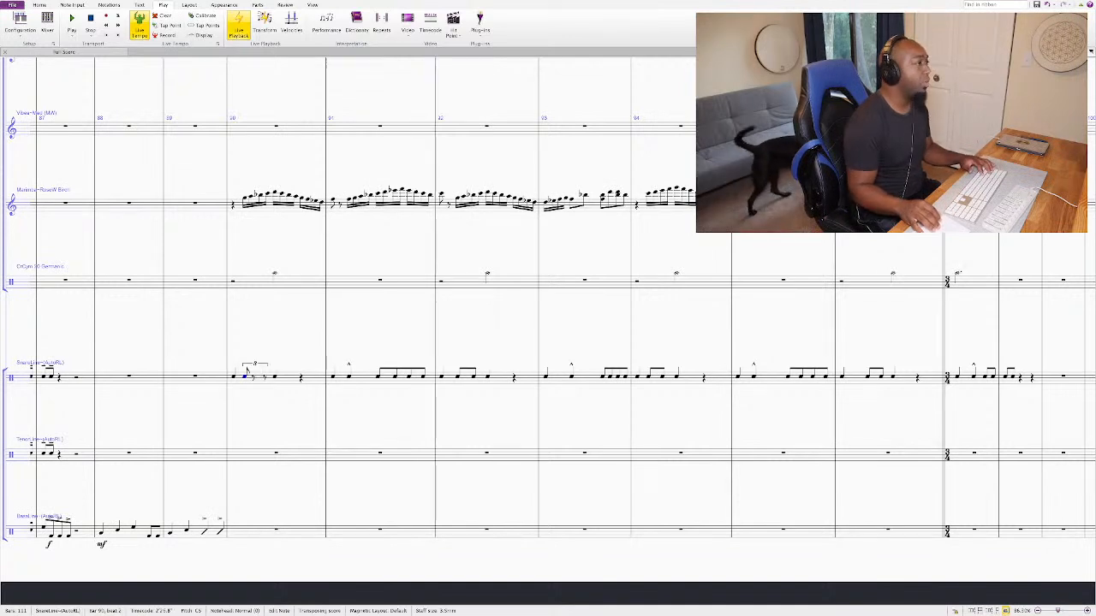
key("ctrl+3")
key("Right")
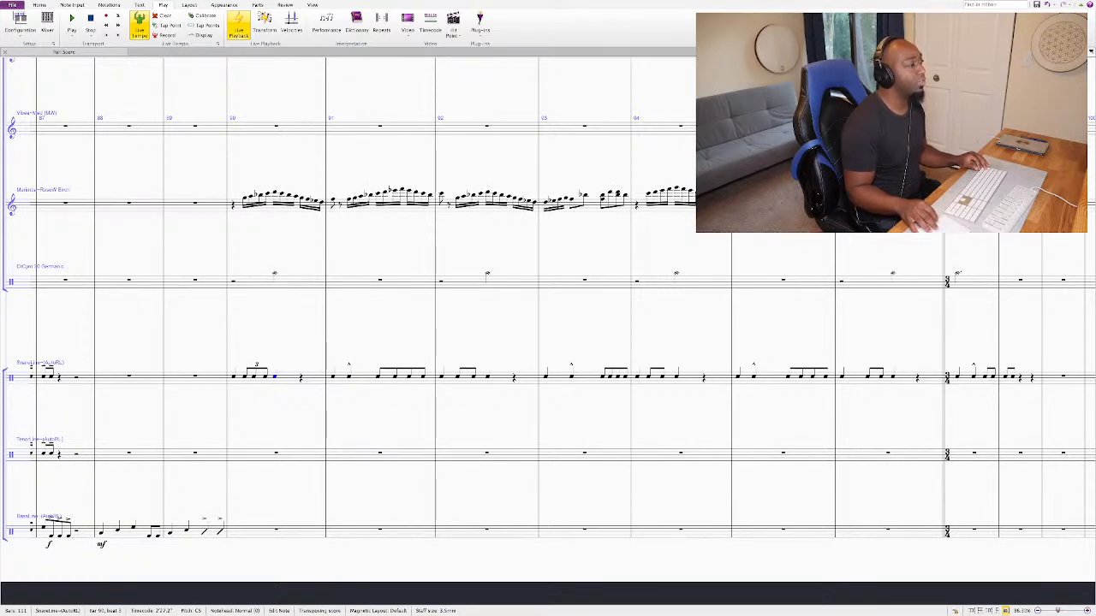
key("shift+alt+1")
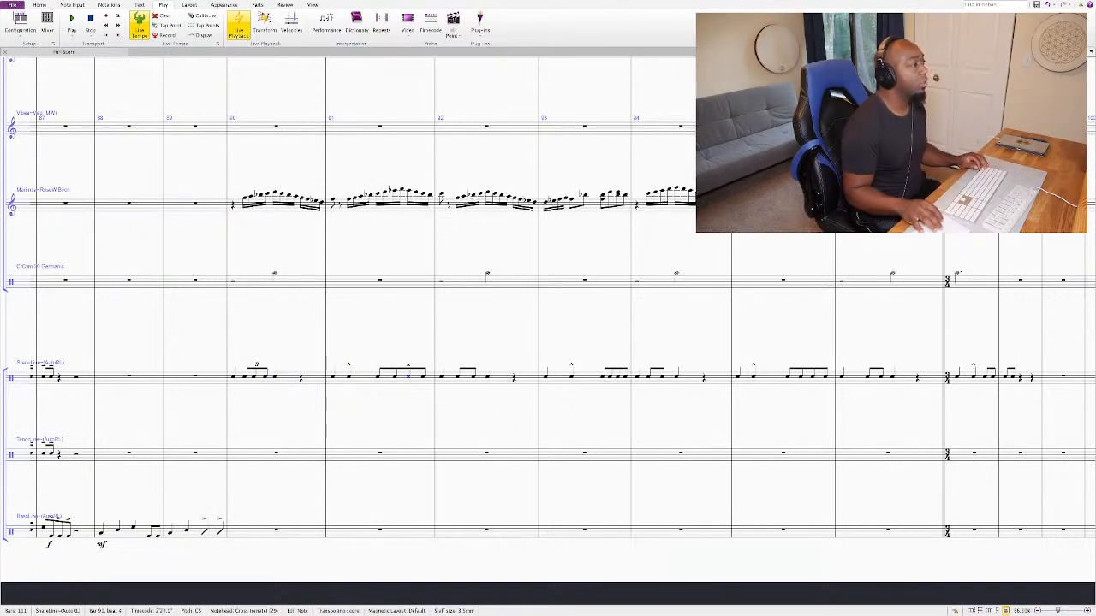
Step: Give beat 2 of snare bar 91 a cross notehead and add accents to every note of snare bar 90
key("Left")
key("Left")
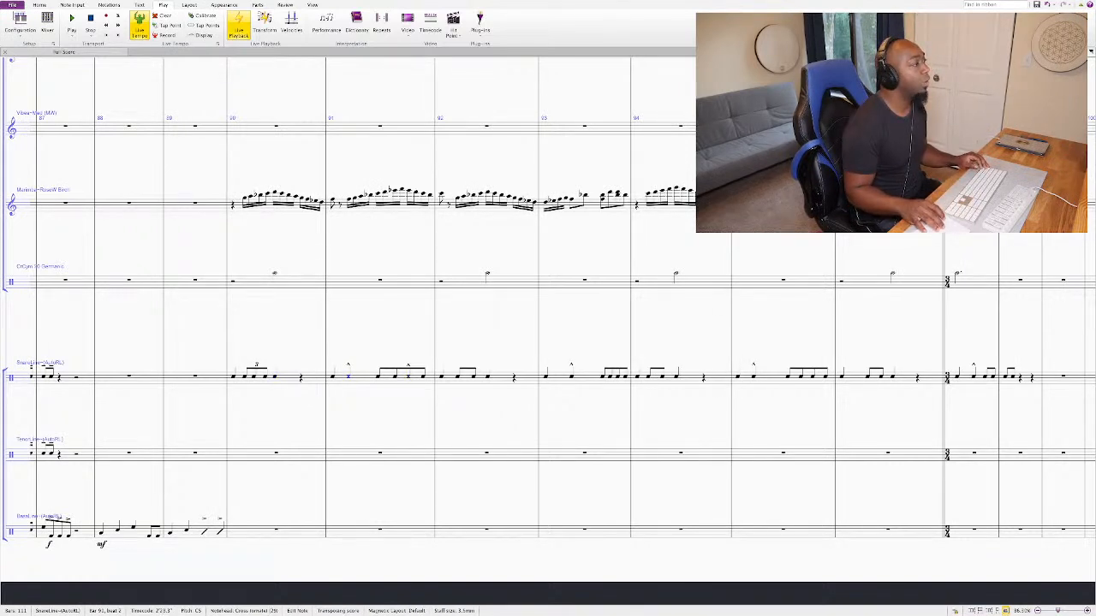
left_click(233, 377)
left_click(274, 376, "shift")
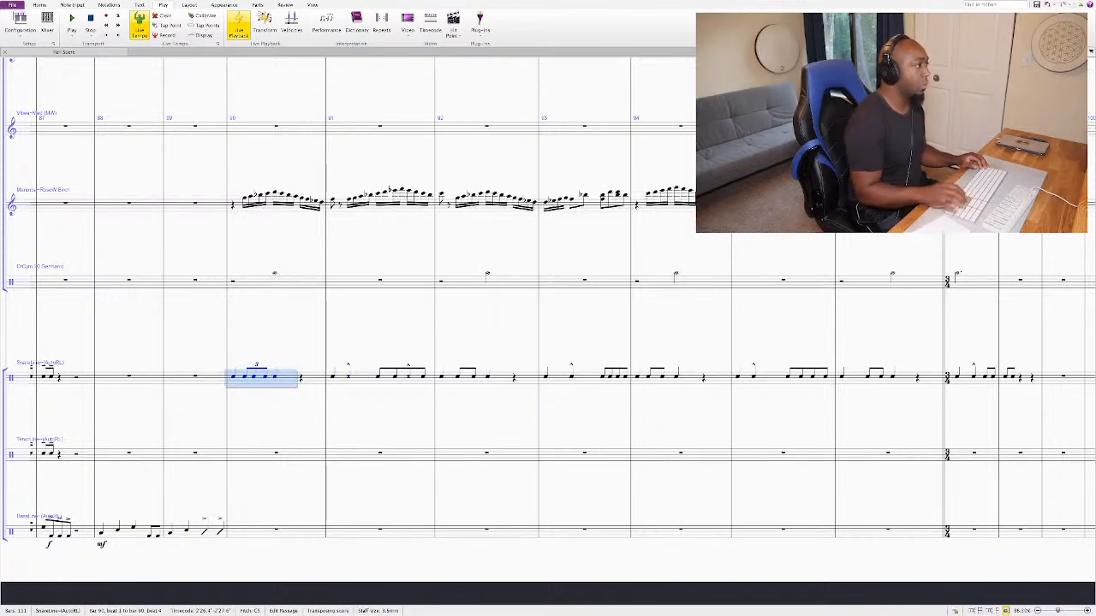
key("KP_Divide")
Step: Add accents to the normal-headed notes of snare bar 91, leaving only the marcato on beat 4, and play back from bar 90
key("Right")
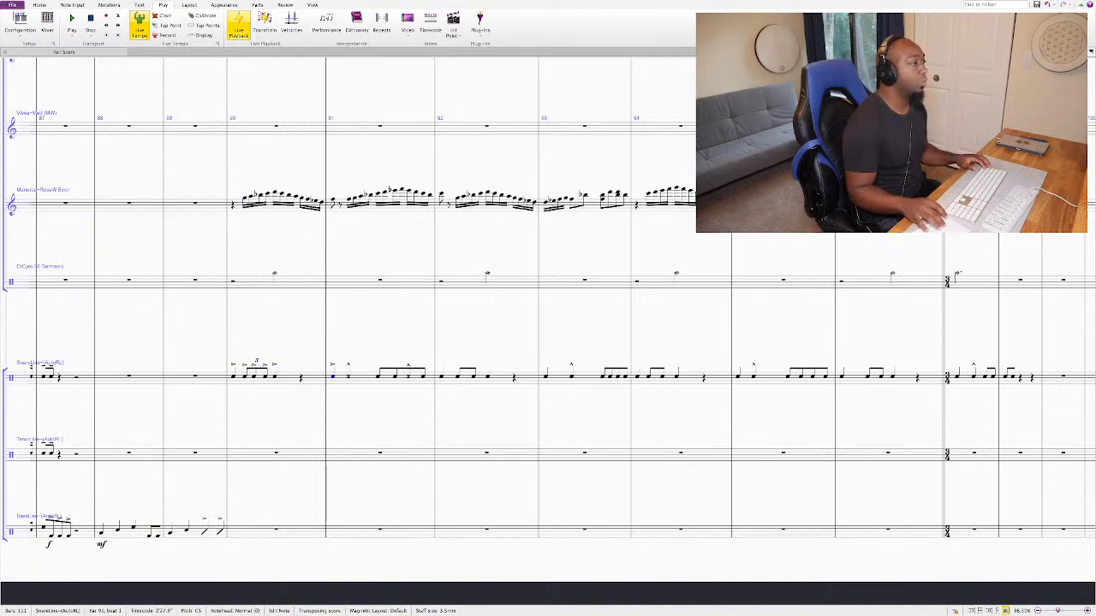
key("ctrl+shift+Right")
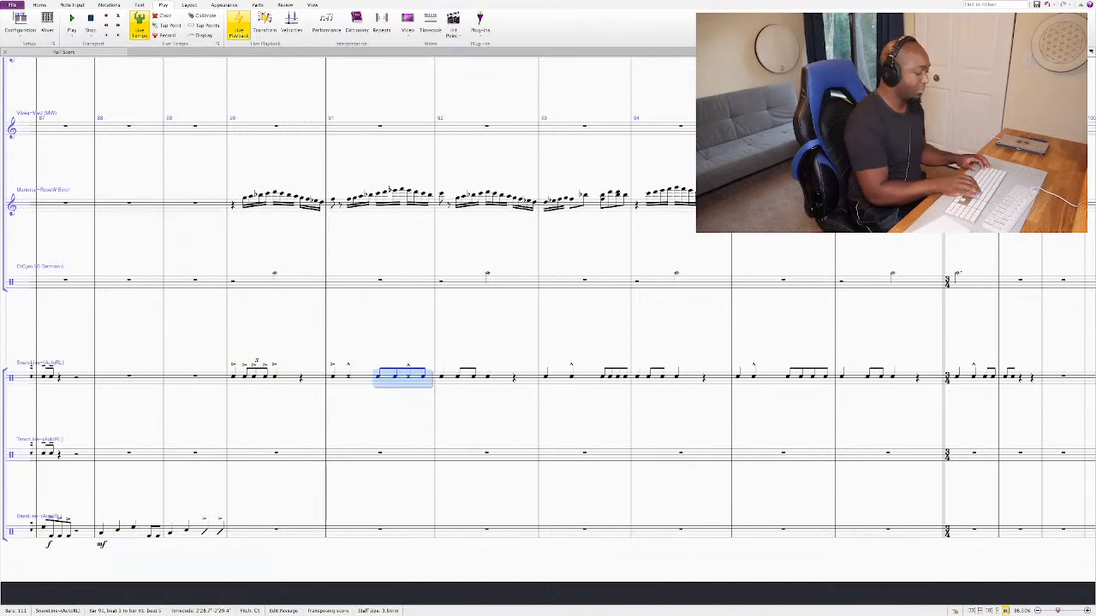
left_click(408, 374)
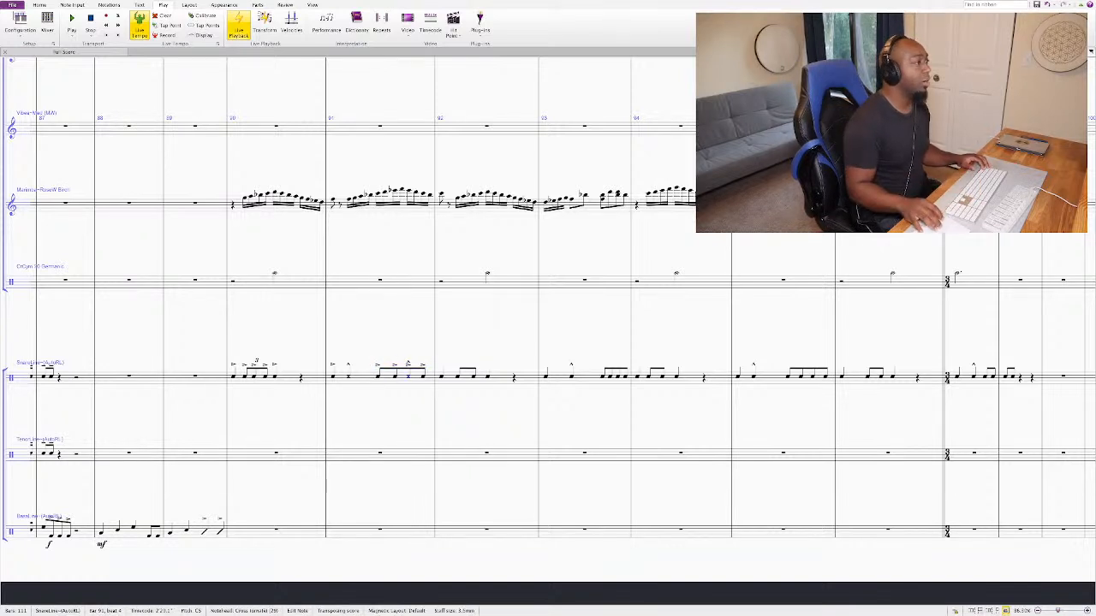
key("Escape")
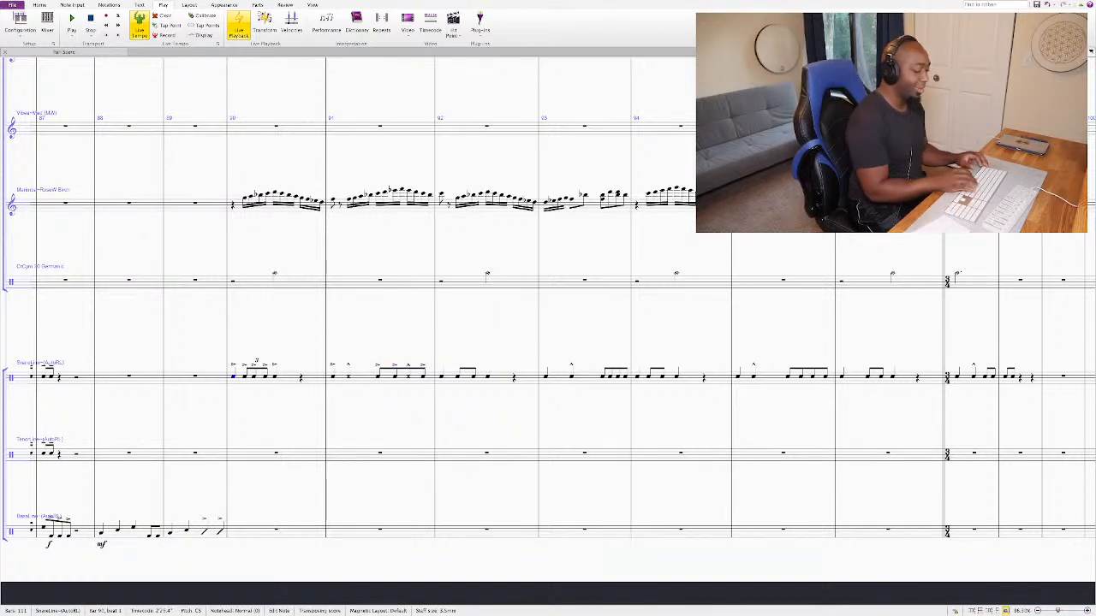
key("space")
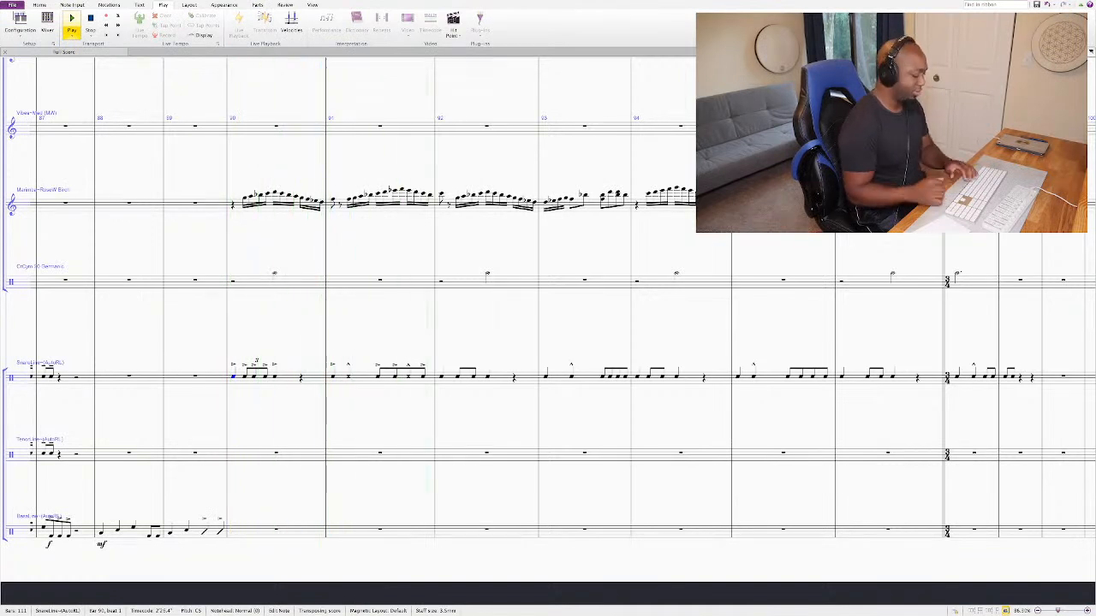
key("space")
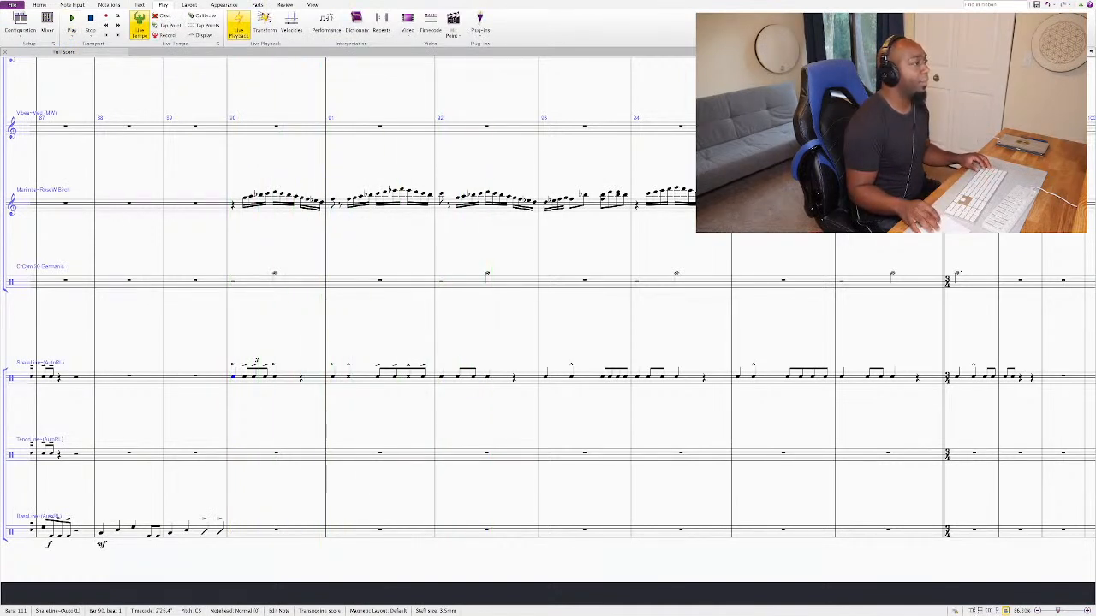
Step: Copy the accented snare bar 90 with its triplet over snare bar 92
key("shift+Right")
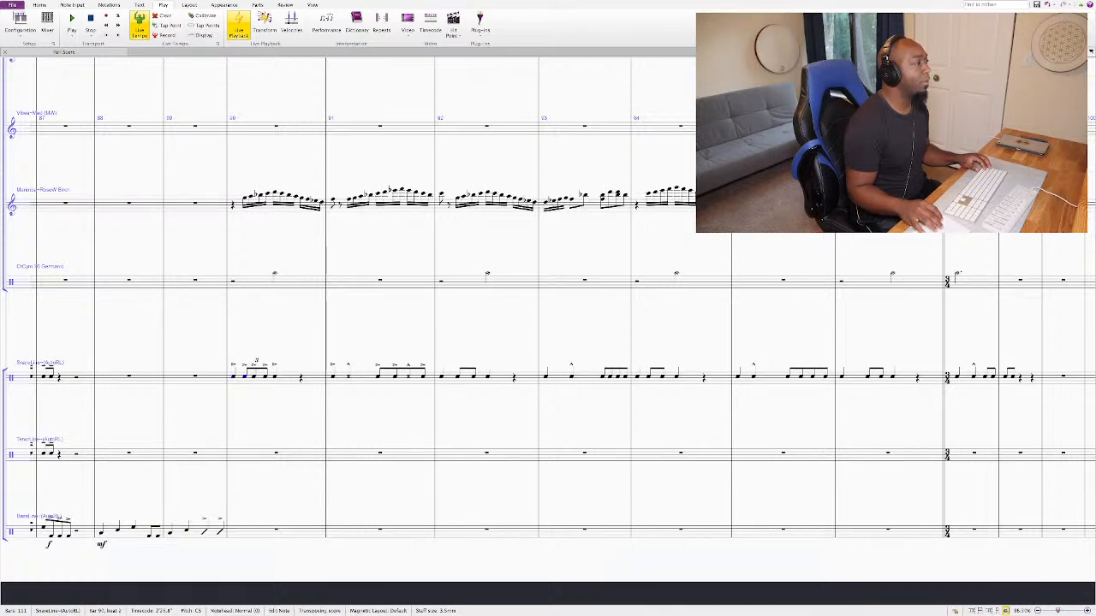
key("ctrl+shift+Right")
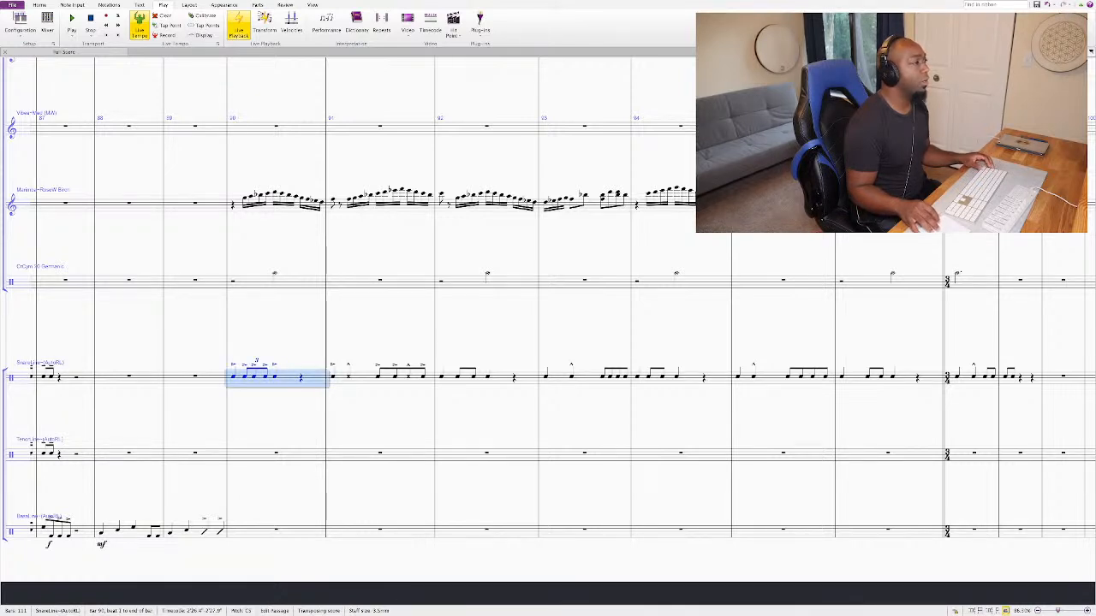
left_click(441, 376, "alt")
key("Escape")
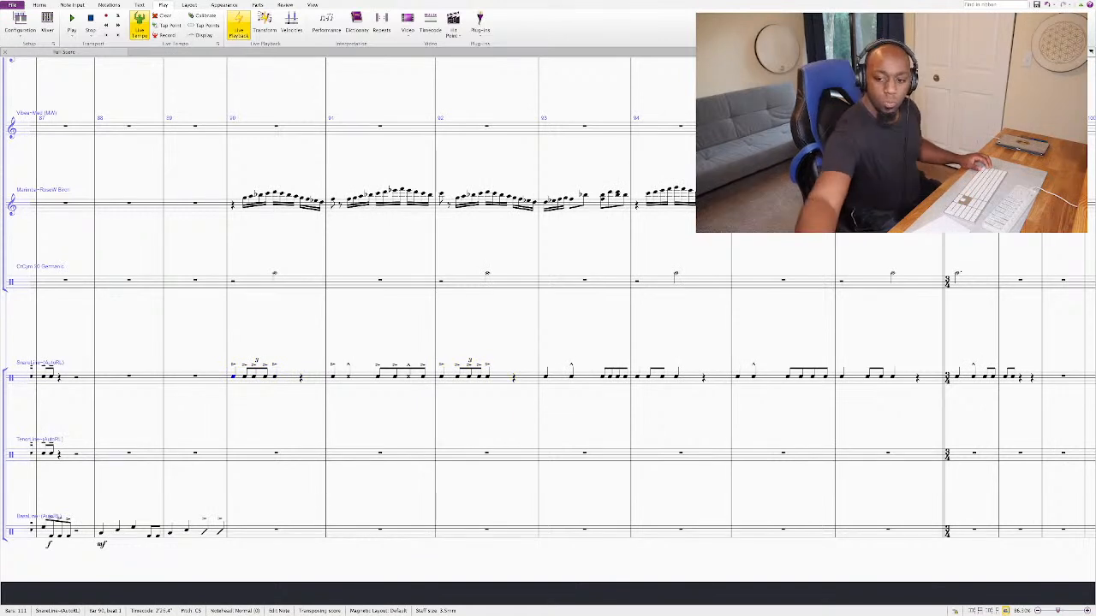
Step: Play back the snare line from bar 90 through bar 93 several times to judge the phrase
key("space")
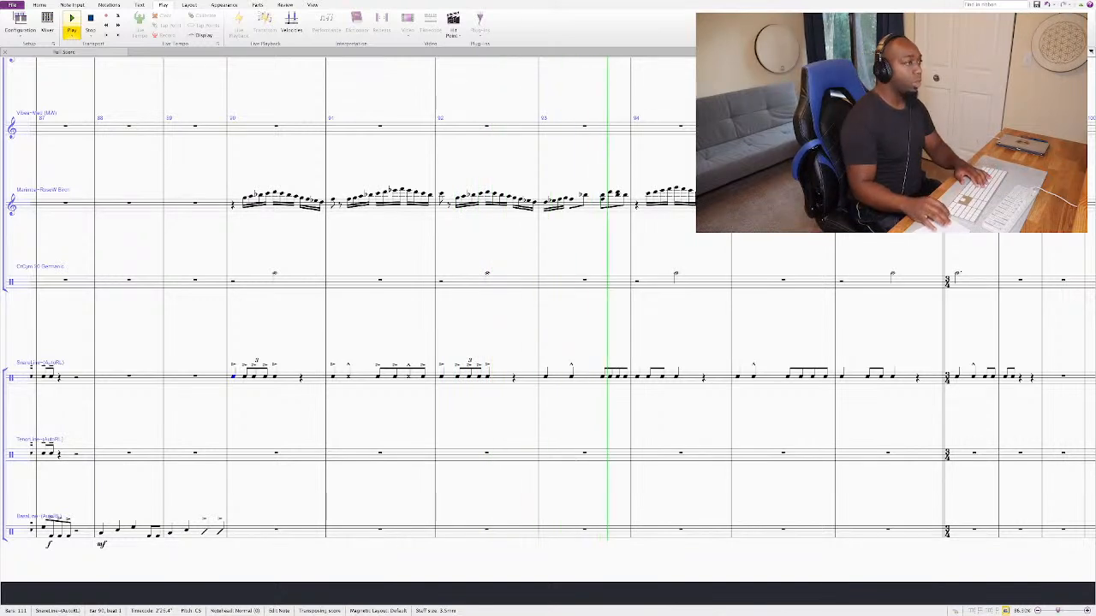
key("space")
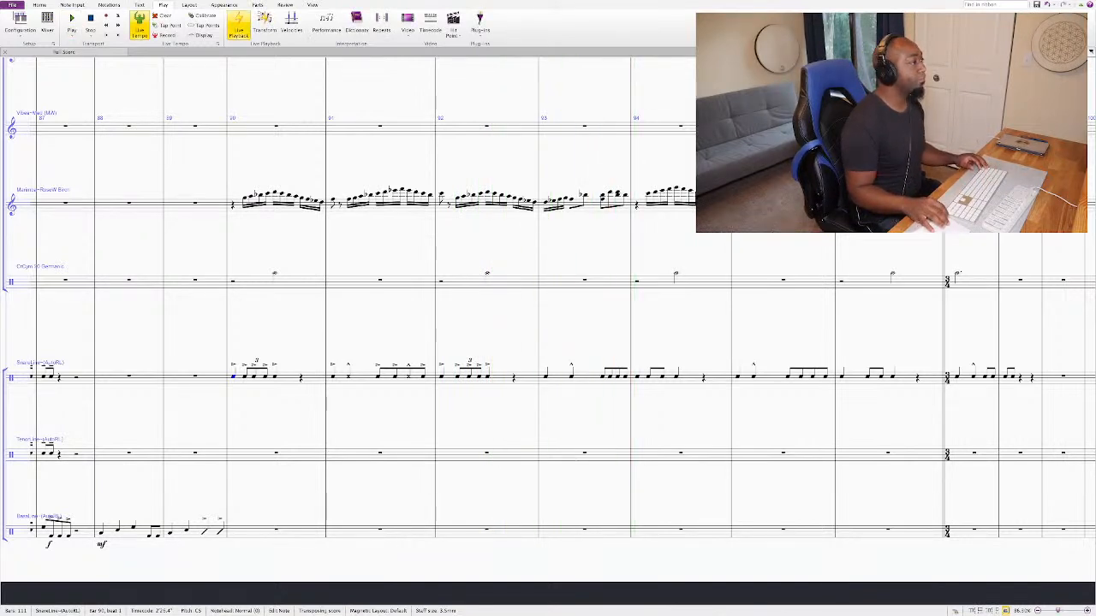
key("space")
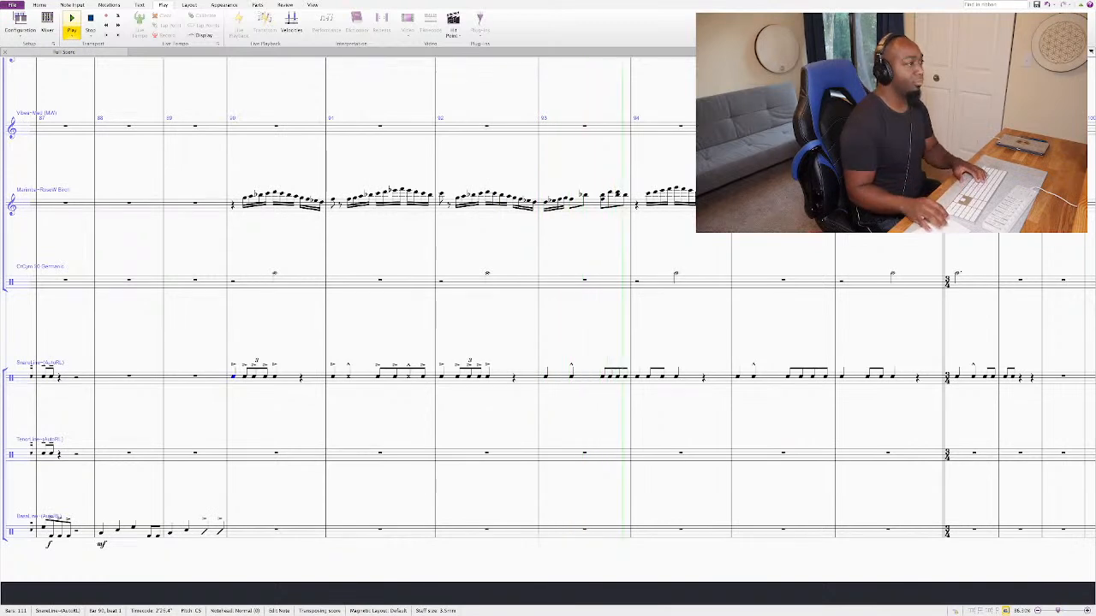
key("space")
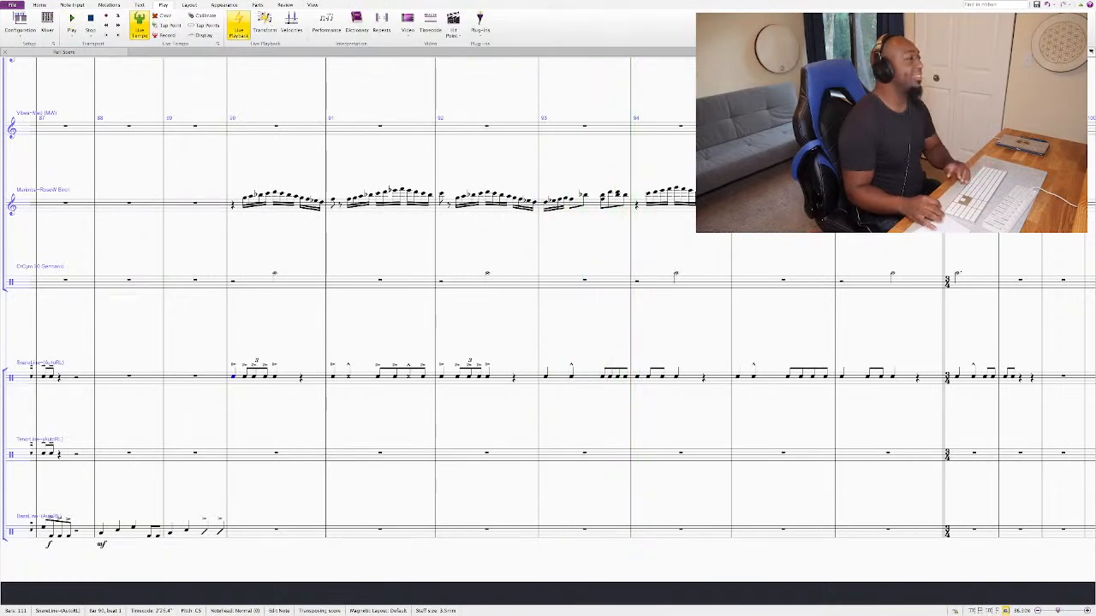
key("space")
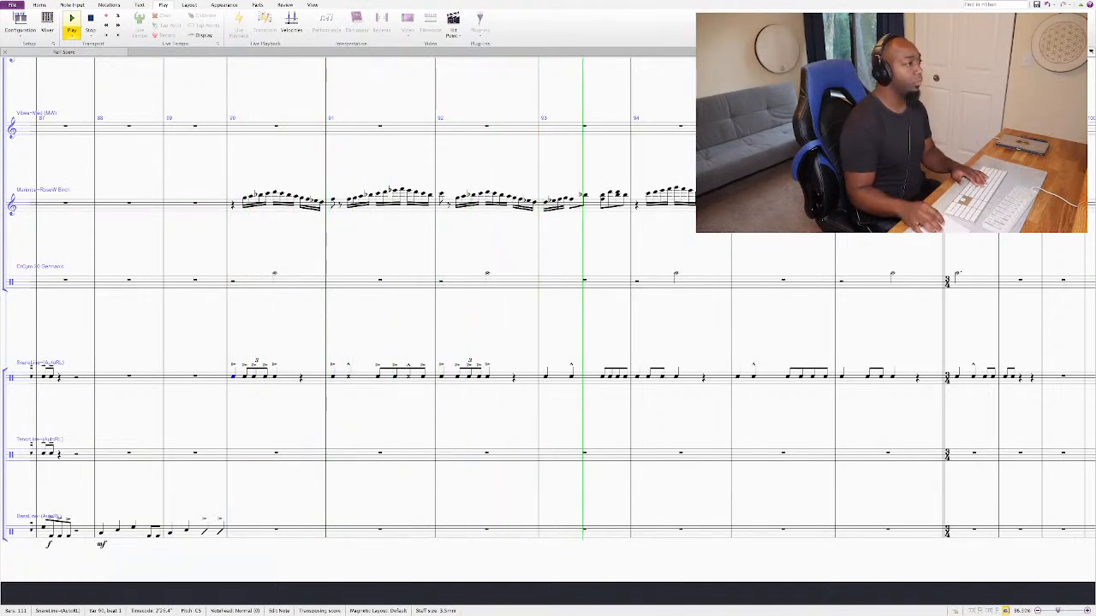
key("space")
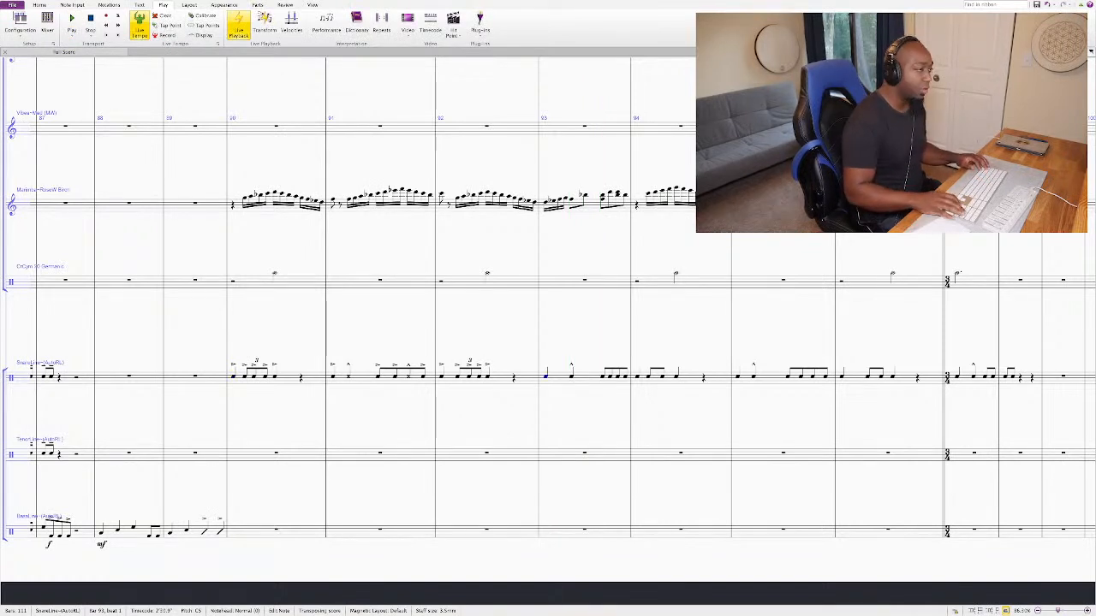
Step: Give beat 1 of snare bar 93 a cross notehead and fill the end of bar 92 with three eighth notes after beat 3
left_click(544, 375)
key("Left")
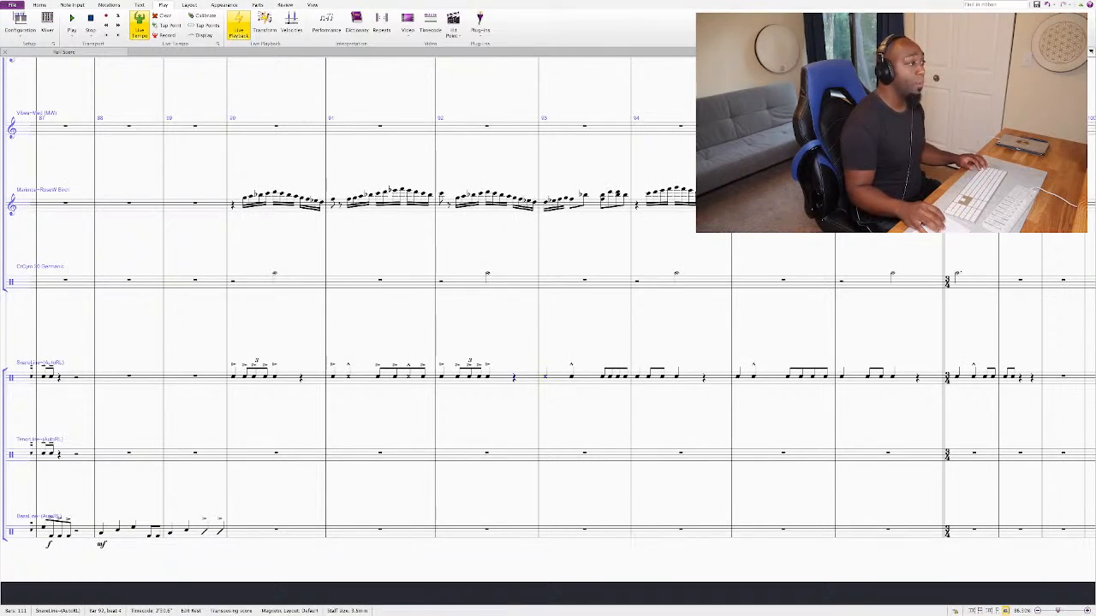
key("Left")
key("c")
key("c")
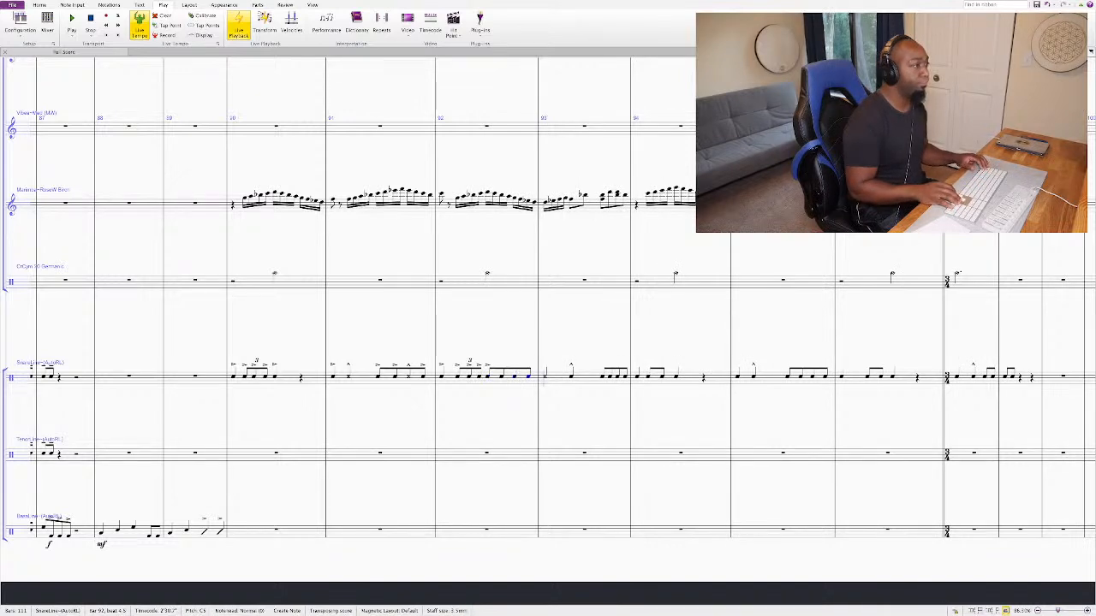
Step: Add a crescendo hairpin under the last three eighth notes of snare bar 92 and a marcato on beat 1 of bar 93
key("shift+Left")
key("shift+Left")
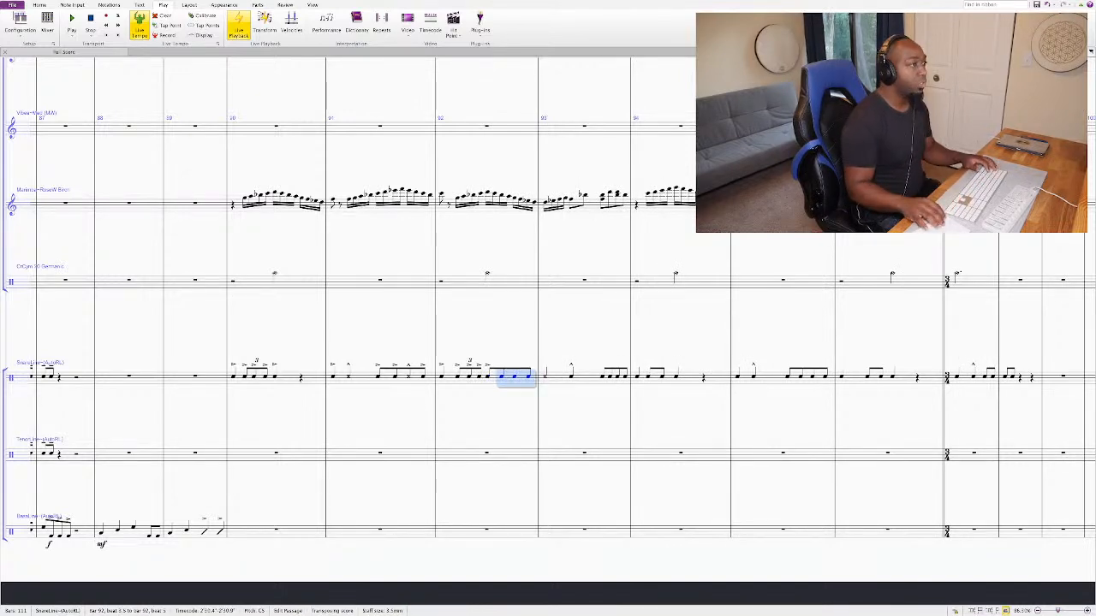
key("shift+period")
key("Right")
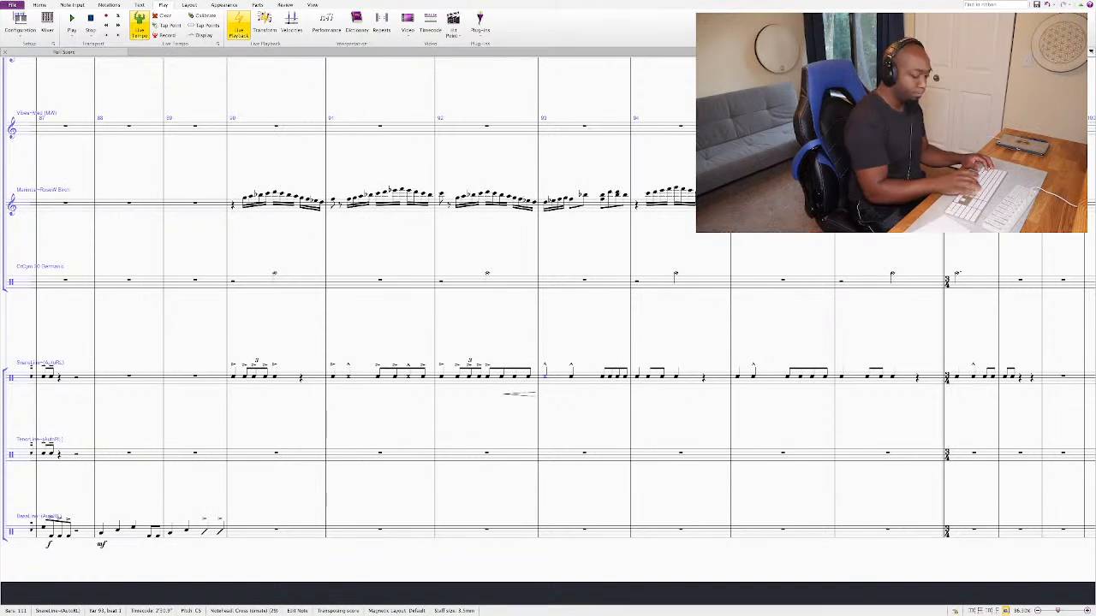
Step: Play back the snare line from bar 90 into bar 93
key("space")
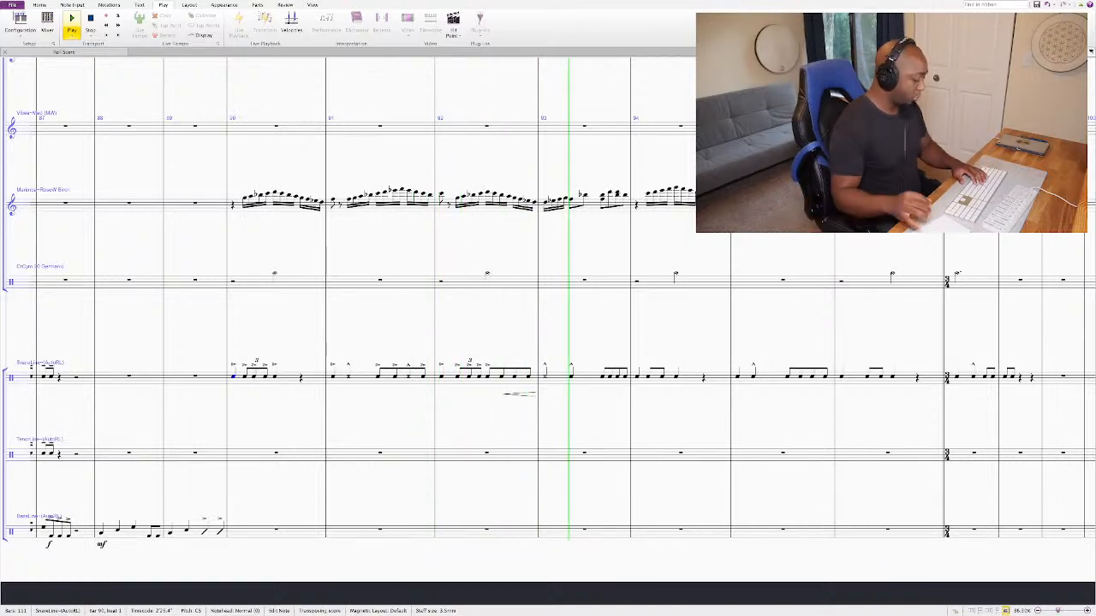
key("space")
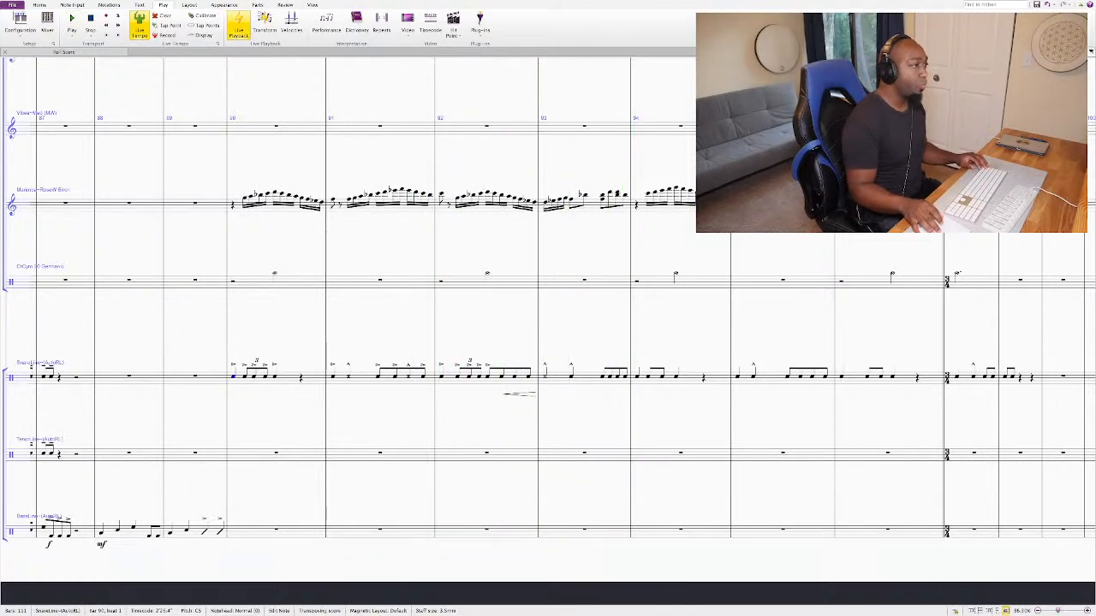
Step: Replace beat 2 of snare bar 93 with an accented eighth-note triplet and play back from bar 90 into bar 94
left_click(570, 376)
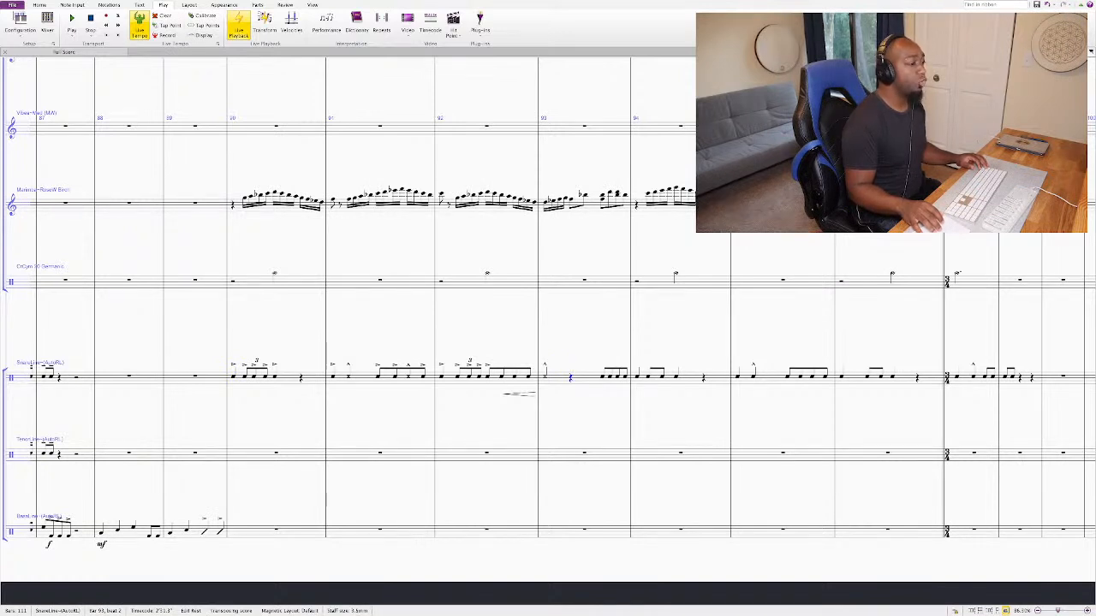
key("ctrl+v")
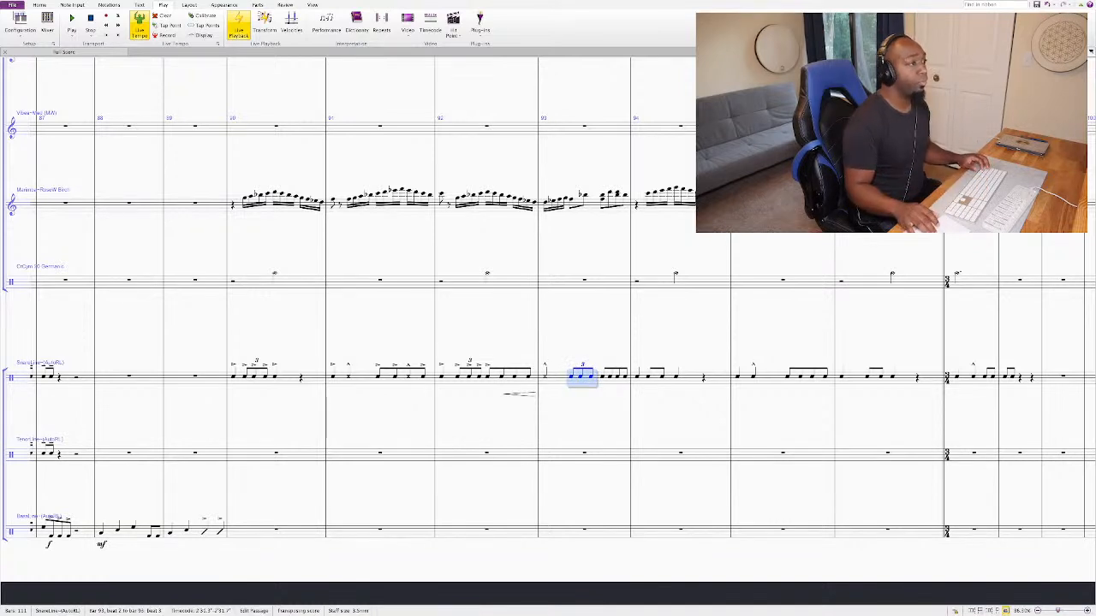
left_click(233, 377)
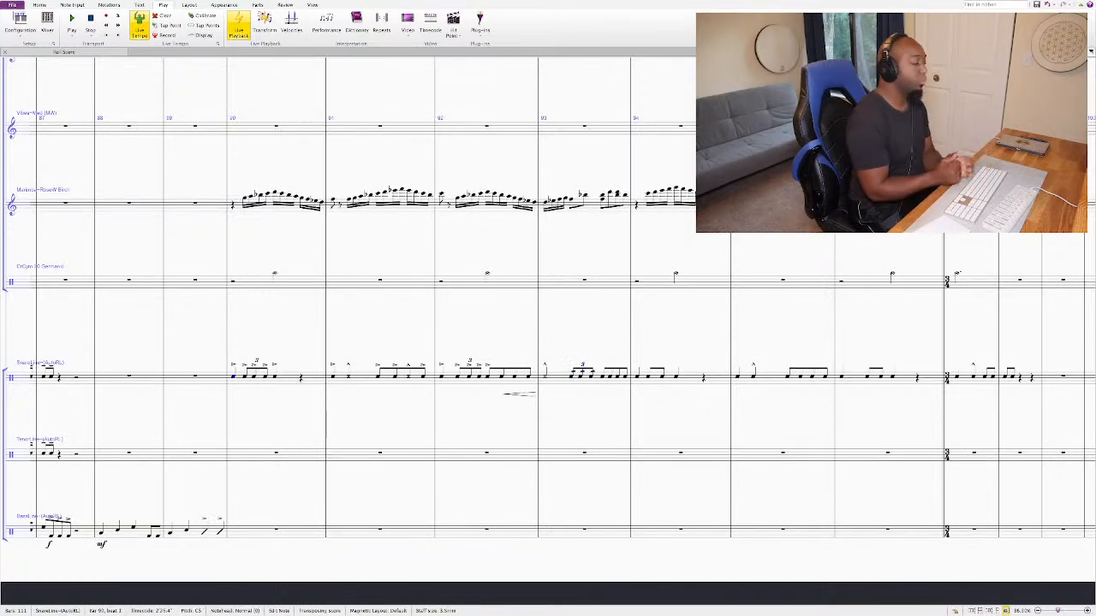
key("p")
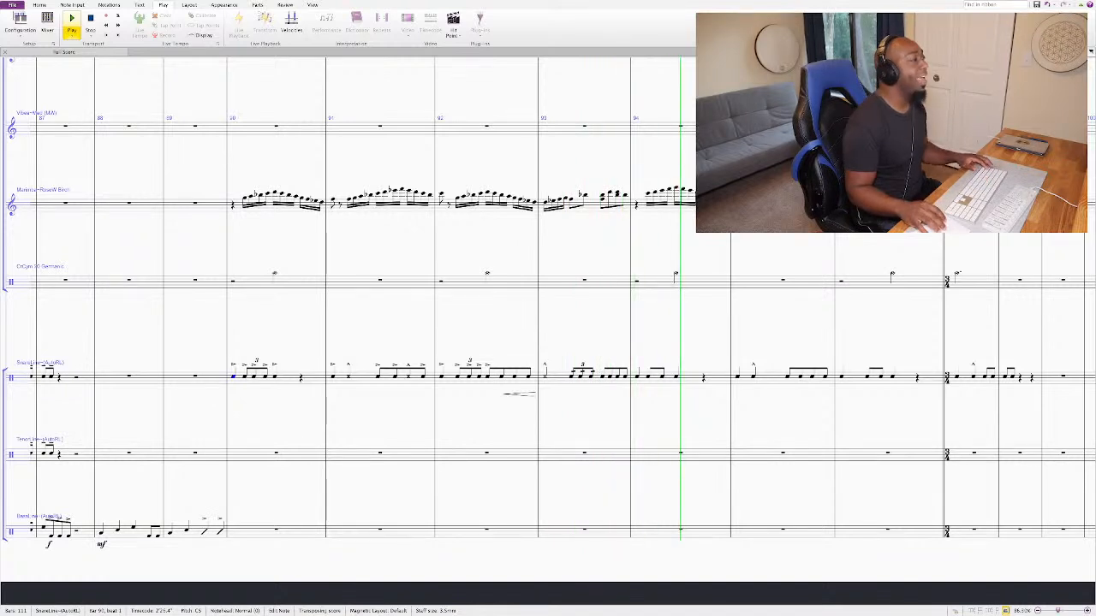
key("Escape")
Step: Repeat the snare passage of bars 90 to 93 so that it replaces the notes from bar 94 onward
left_click(288, 378)
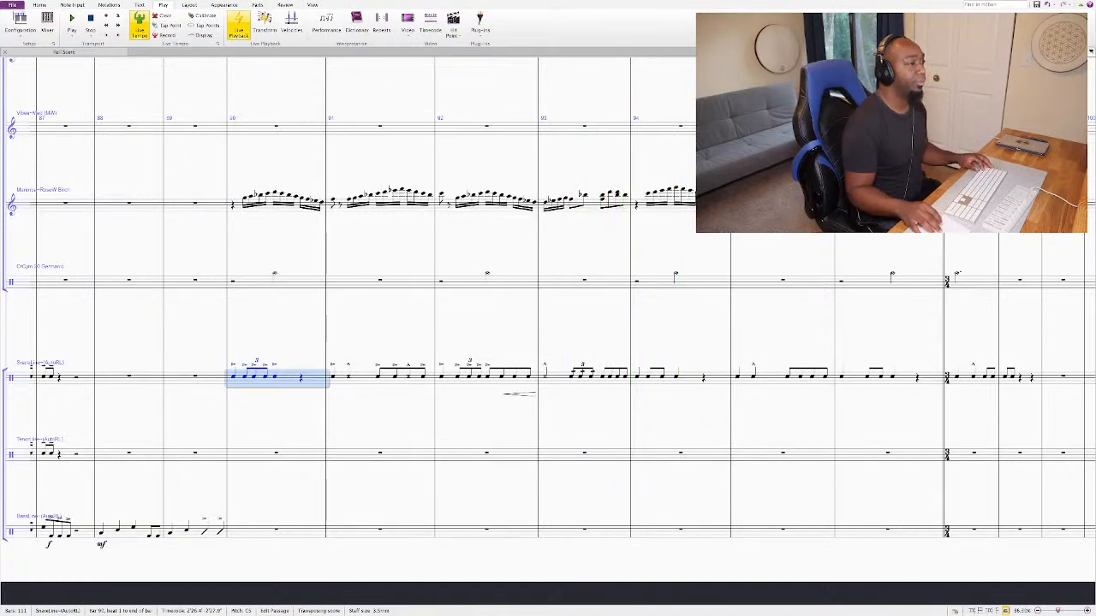
key("ctrl+shift+Right")
key("ctrl+shift+Right")
key("ctrl+shift+Right")
key("r")
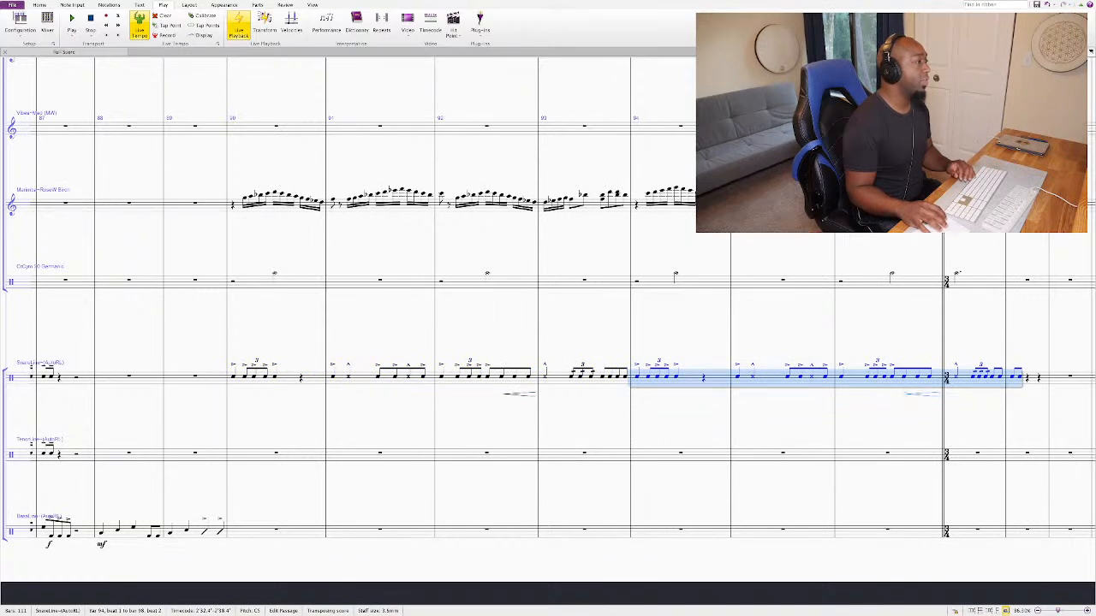
Step: Play back the snare line from bar 90 up to bar 96
left_click(232, 376)
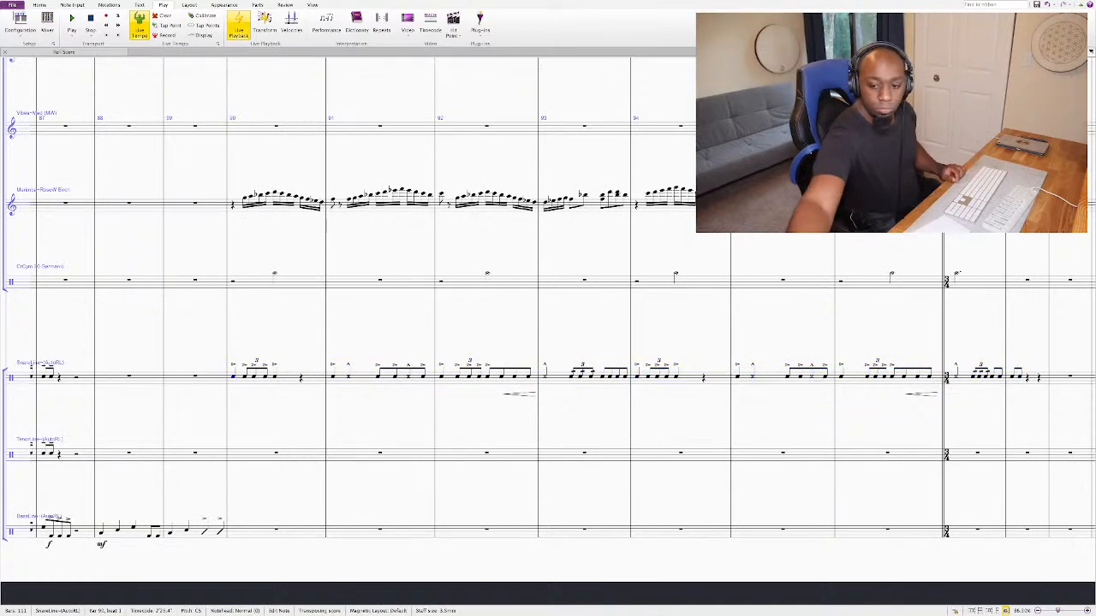
key("p")
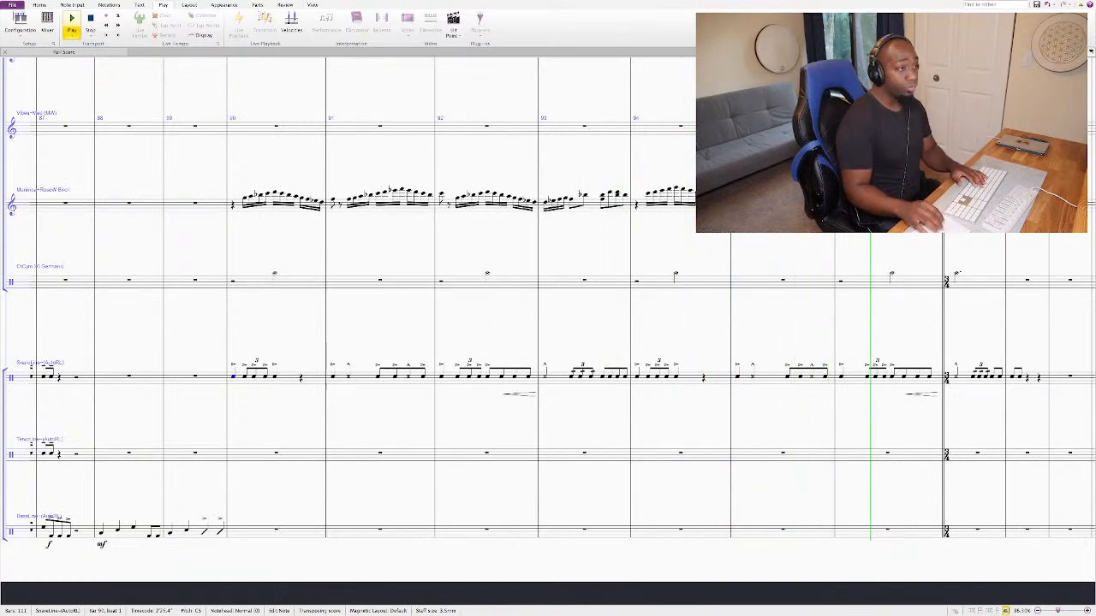
key("space")
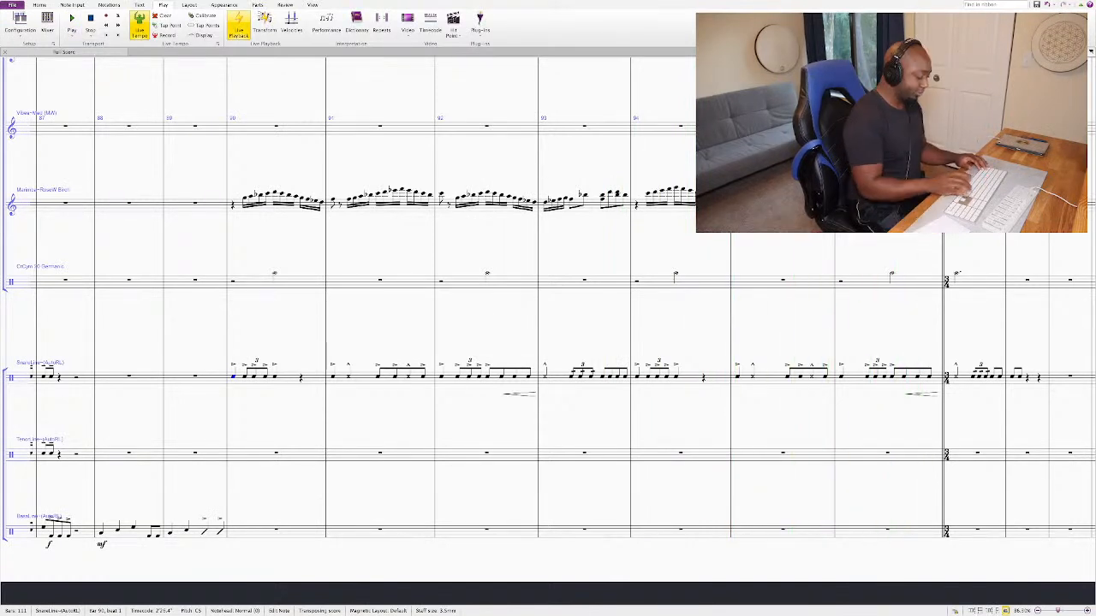
Step: Turn beat 1 of snare bar 96 into a cross-headed eighth note with a marcato and clear the rest of the bar
key("shift+alt+1")
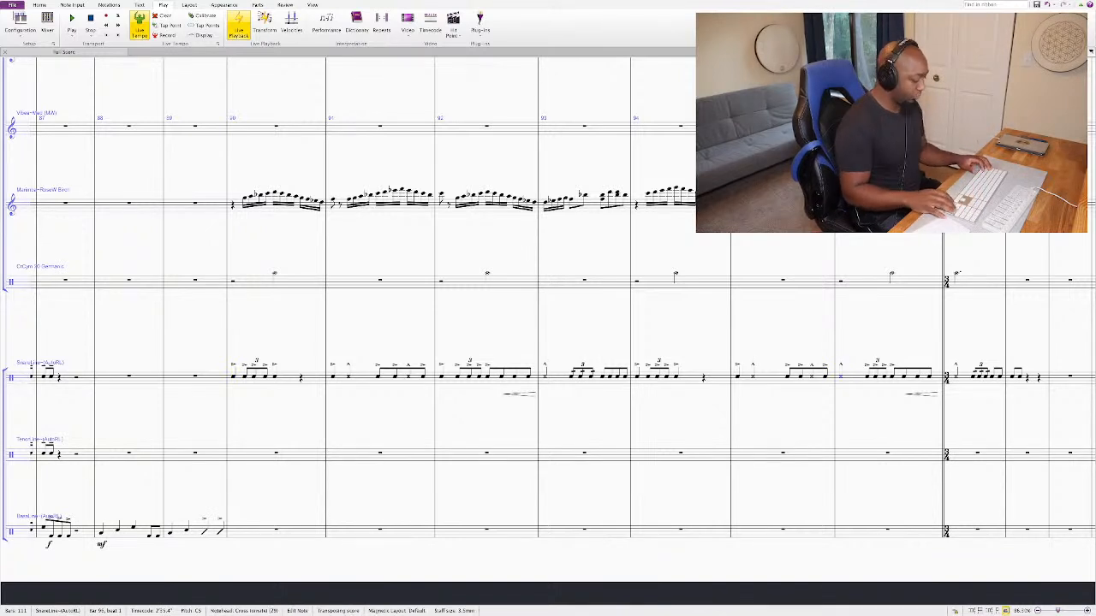
key("Right")
key("c")
key("shift+Right")
key("shift+Right")
key("shift+Right")
key("shift+Right")
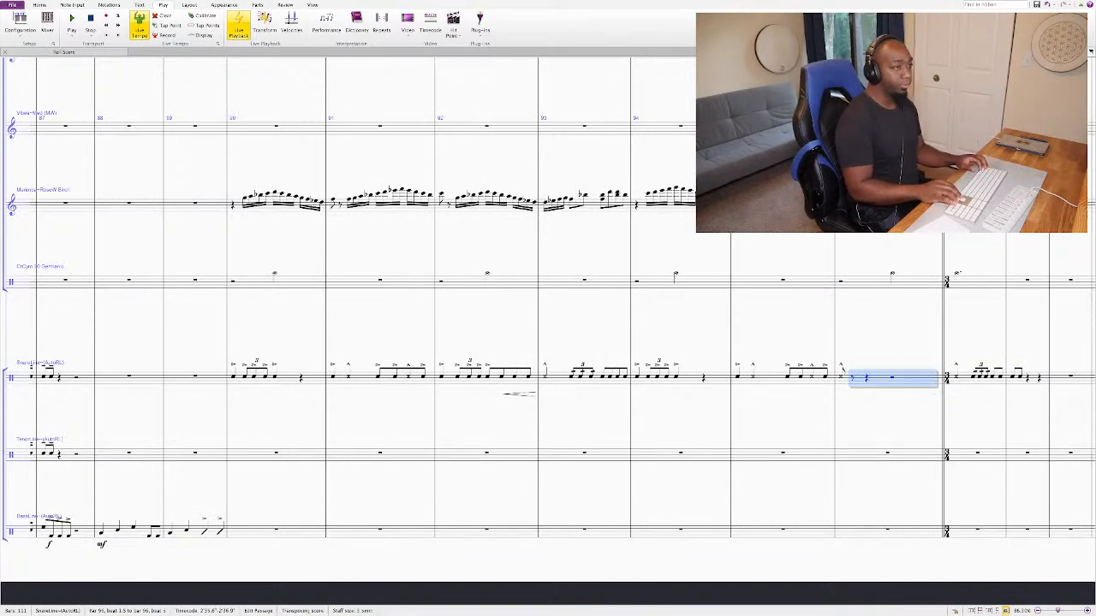
Step: Fill snare bar 96 with accented eighths, an accented quarter on beat 3, a cross-headed marcato eighth on beat 4 and a final accented eighth
key("Left")
key("c")
key("c")
key("c")
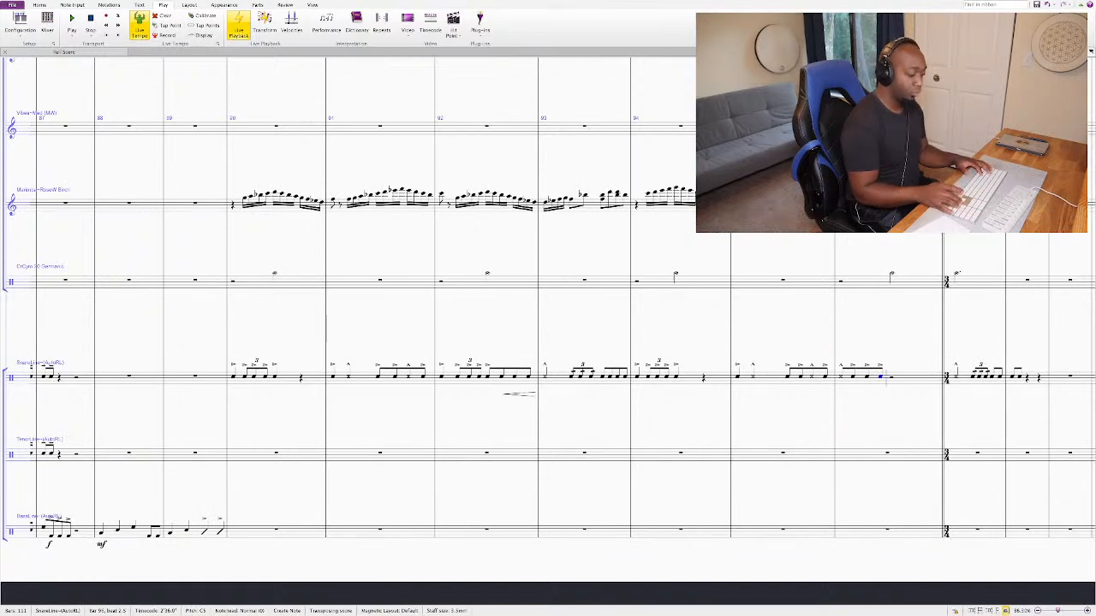
key("c")
key("c")
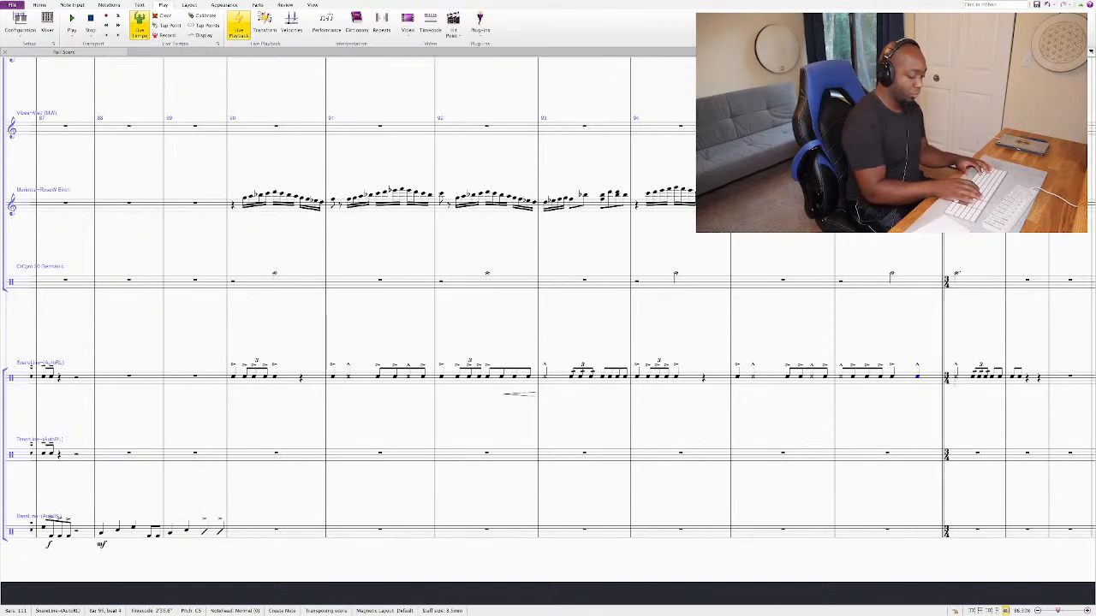
key("space")
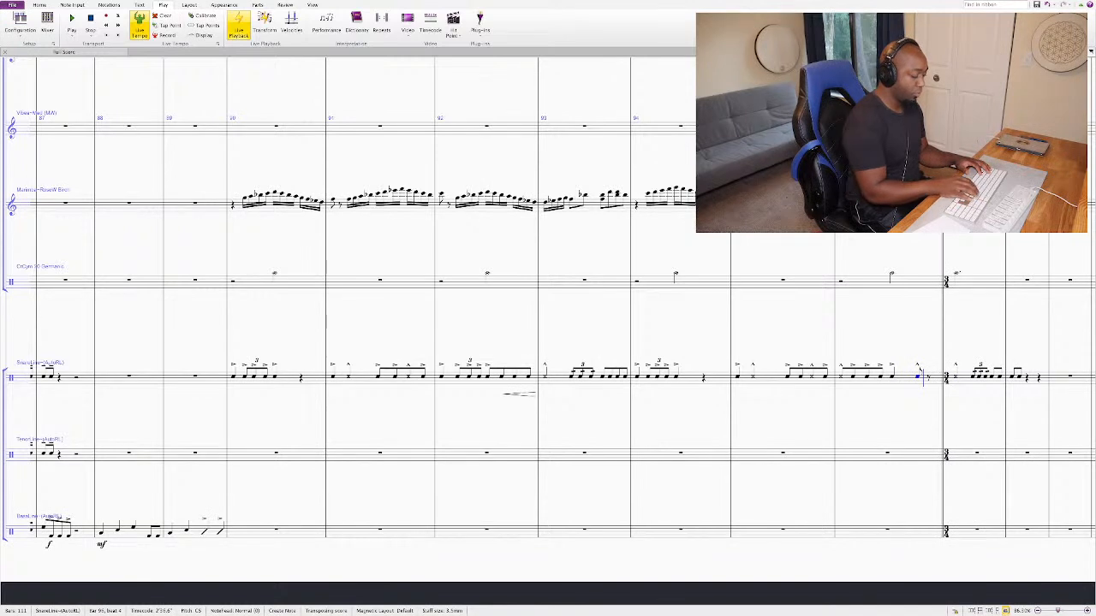
key("c")
key("Escape")
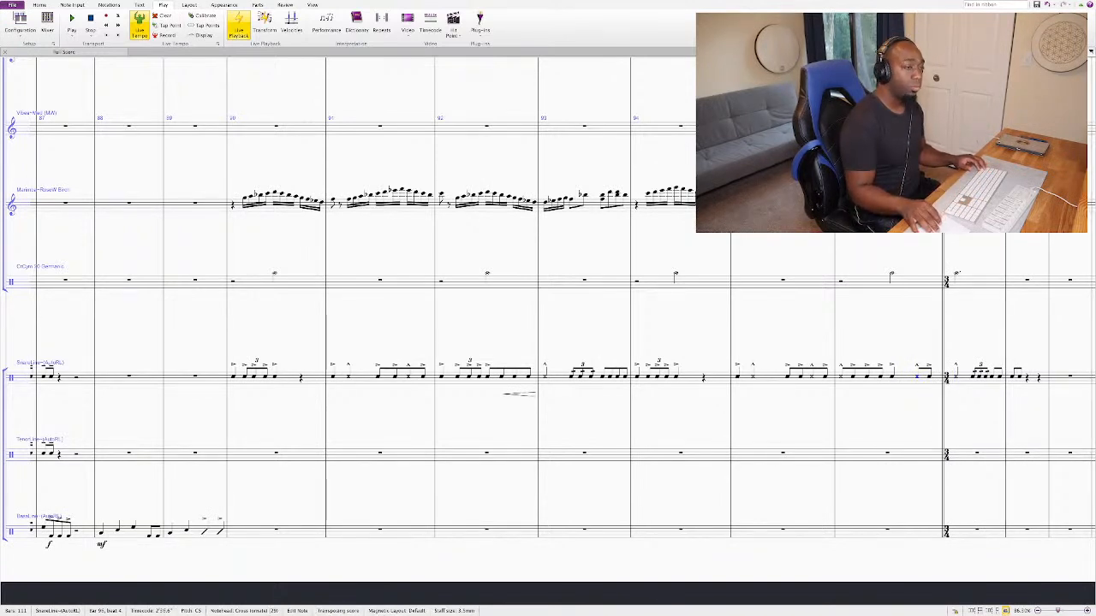
key("Escape")
Step: Copy the snare passage of bars 90 to 96 into the tenor staff at bar 90
scroll(547, 326, "right", 5)
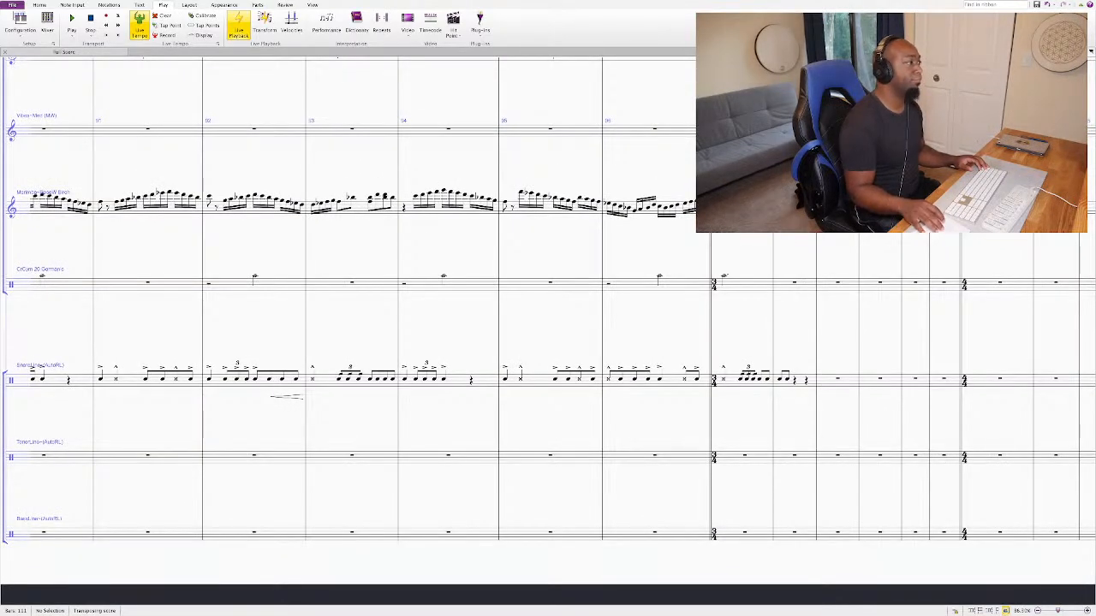
scroll(548, 326, "left", 4)
left_click(415, 376)
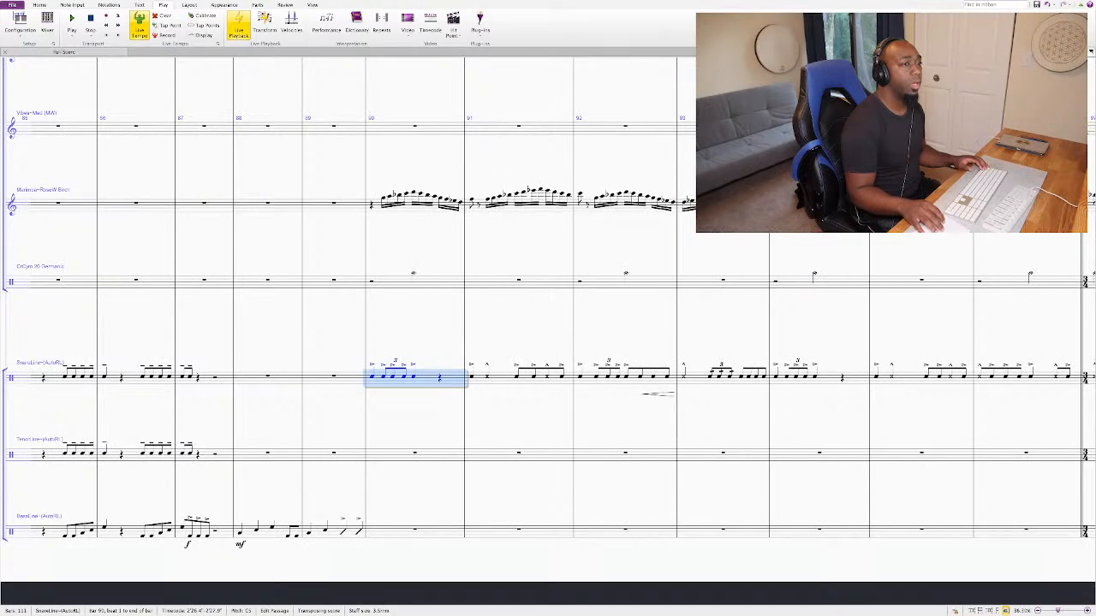
scroll(548, 325, "right", 1)
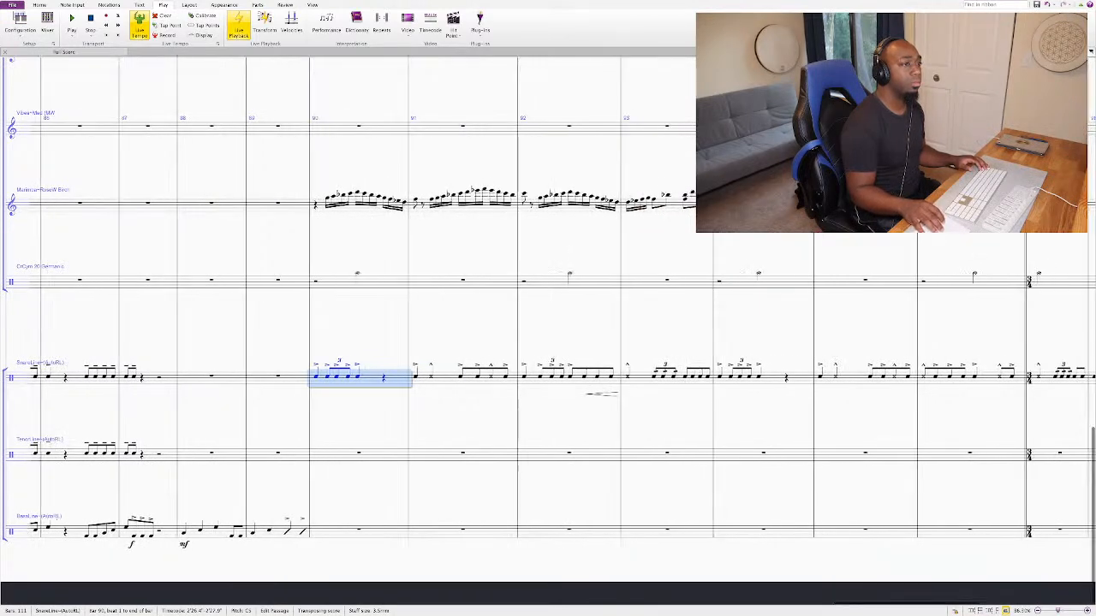
key("shift+Right")
key("shift+Right")
key("shift+Right")
key("shift+Right")
key("shift+Right")
key("shift+Right")
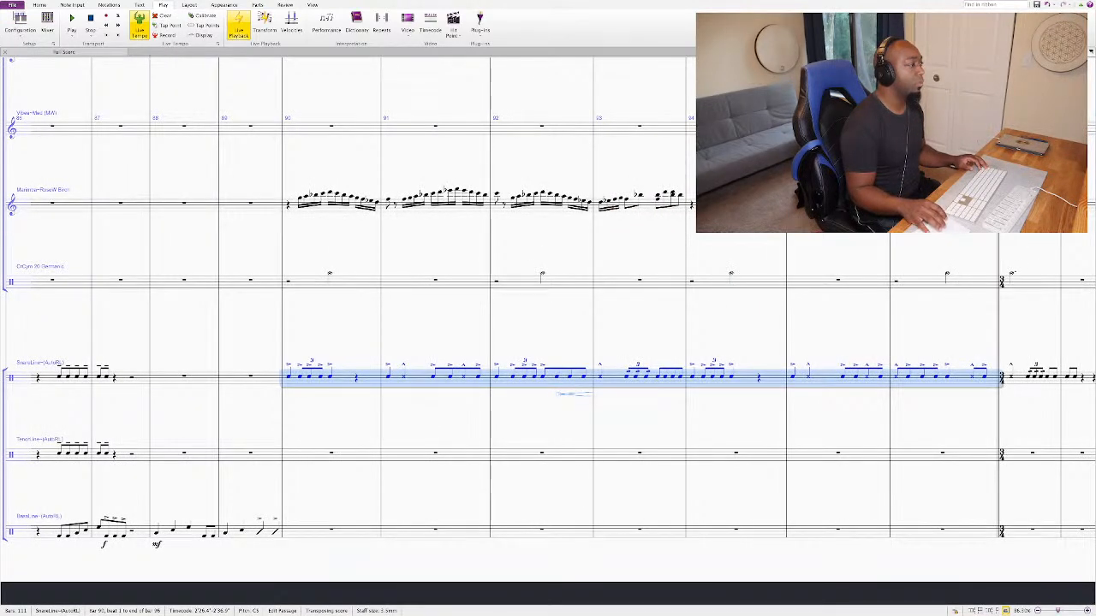
key("ctrl+c")
key("alt+Down")
key("ctrl+v")
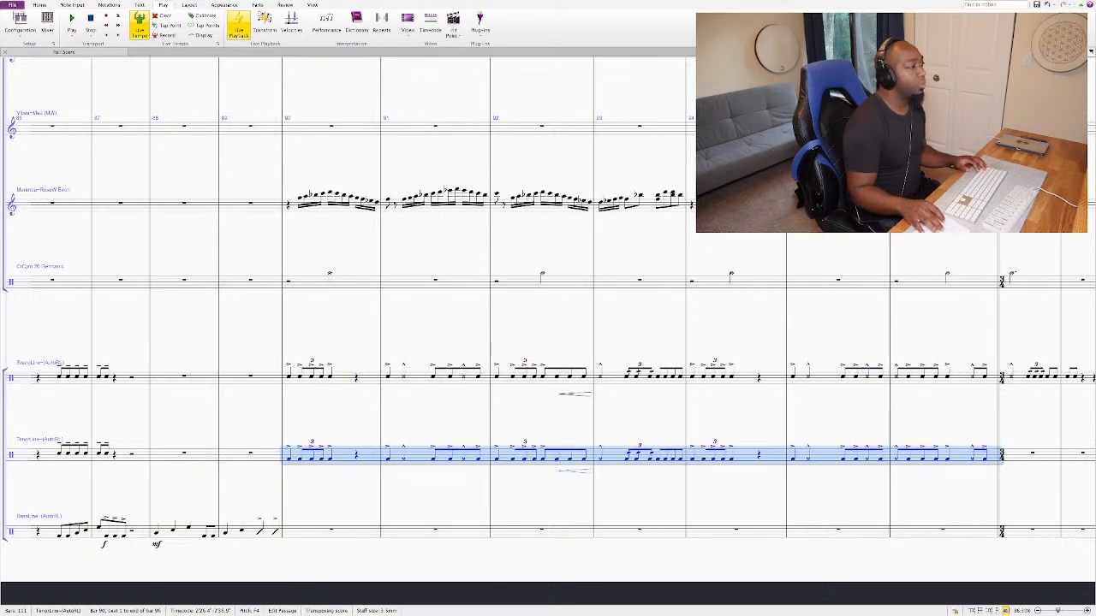
key("Escape")
Step: Raise all cross-headed notes in tenor bars 91 to 96 by six staff steps
left_click(463, 459, "super")
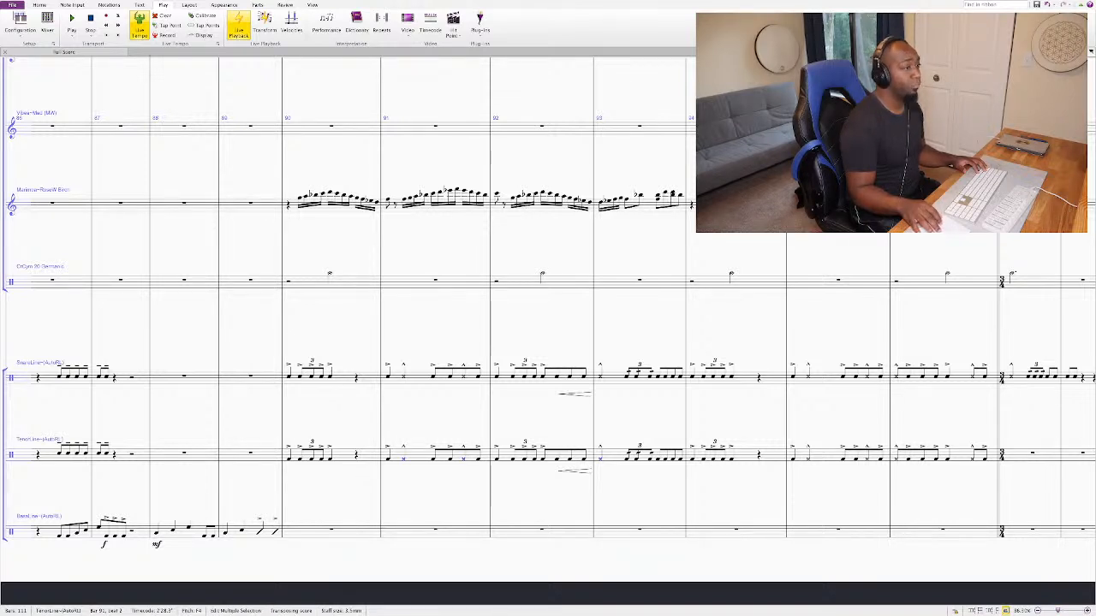
left_click(808, 459, "super")
left_click(867, 459, "super")
left_click(896, 459, "super")
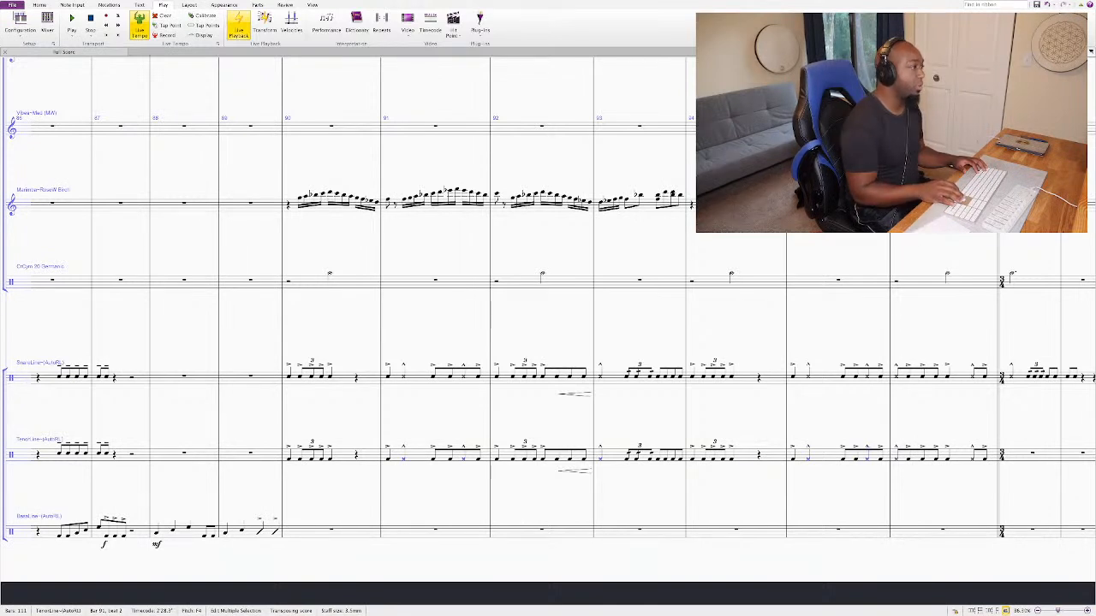
key("Up")
key("Up")
key("Up")
key("Up")
key("Up")
key("Up")
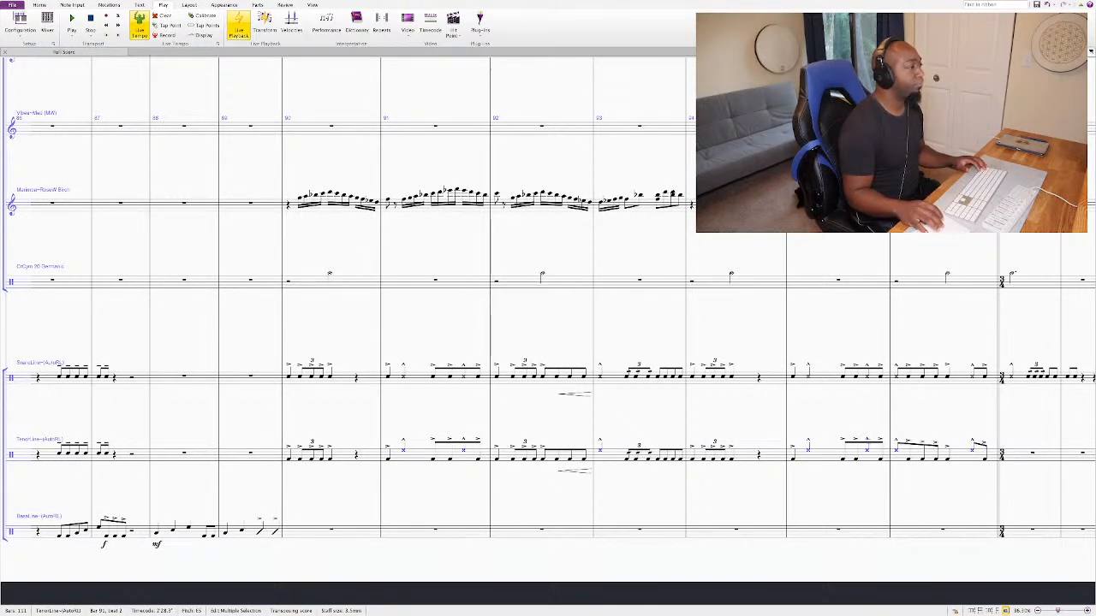
Step: Copy snare bars 90 to 96 into the bass drum staff and change the copied notes to slash noteheads
left_click(343, 379)
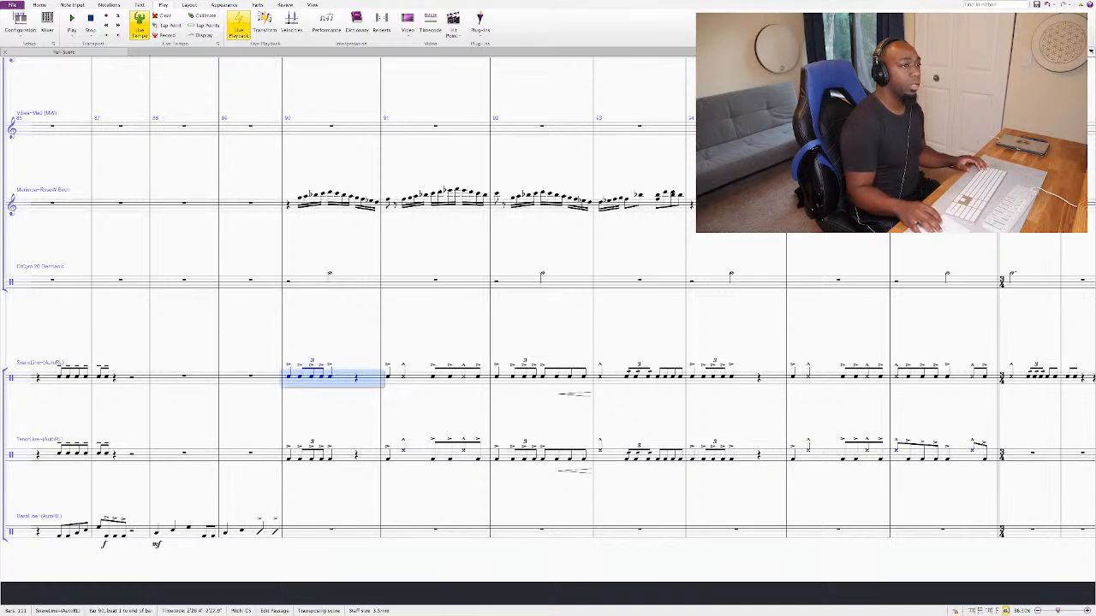
left_click(960, 379, "shift")
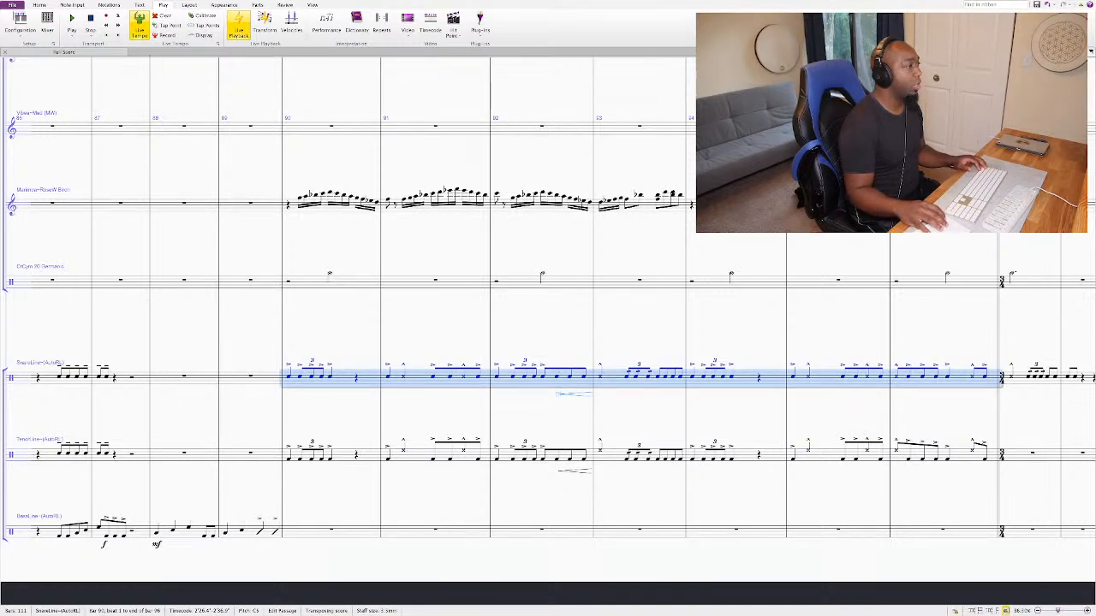
left_click(304, 532, "alt")
key("Down")
key("alt+shift+4")
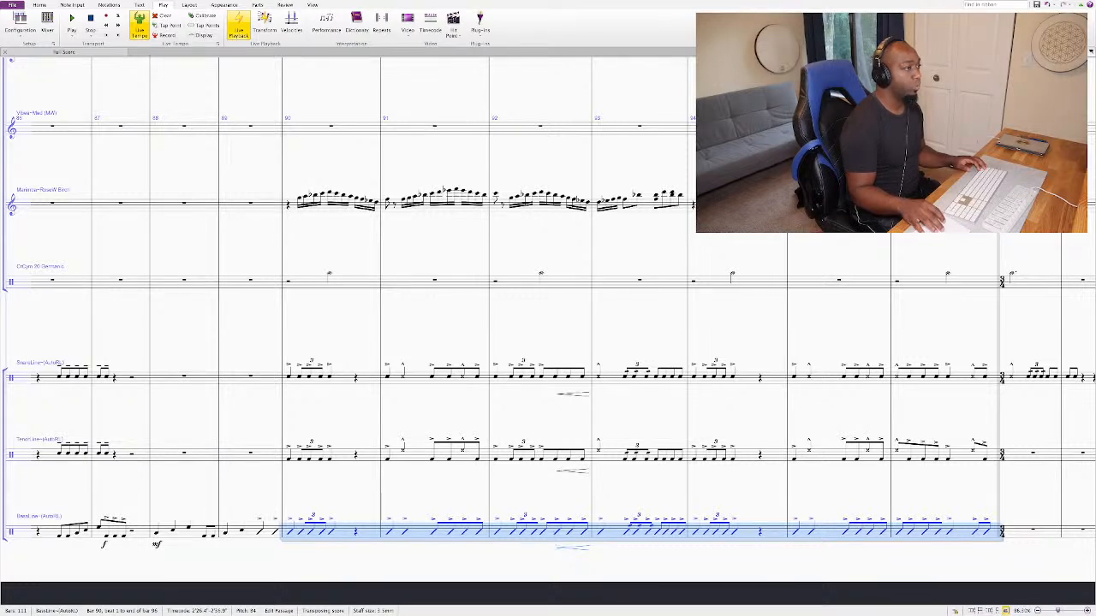
Step: Try marking snare, tenor and bass with mf at the hairpin start in bar 92 and ff on beat 1 of bar 93
left_click(554, 375)
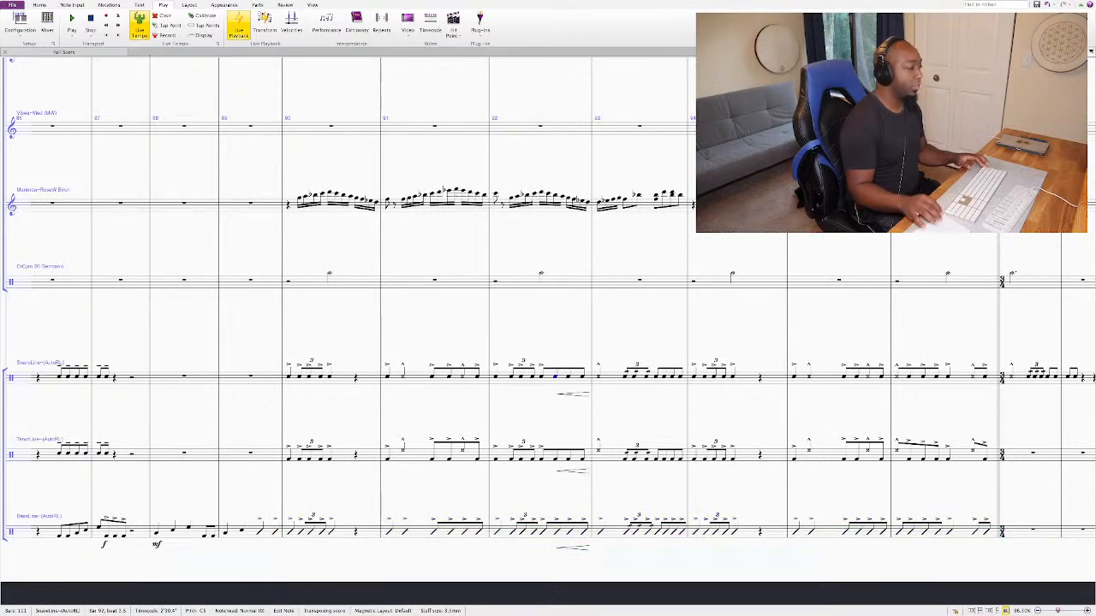
key("shift+Down")
key("shift+Down")
key("ctrl+e")
type("mf")
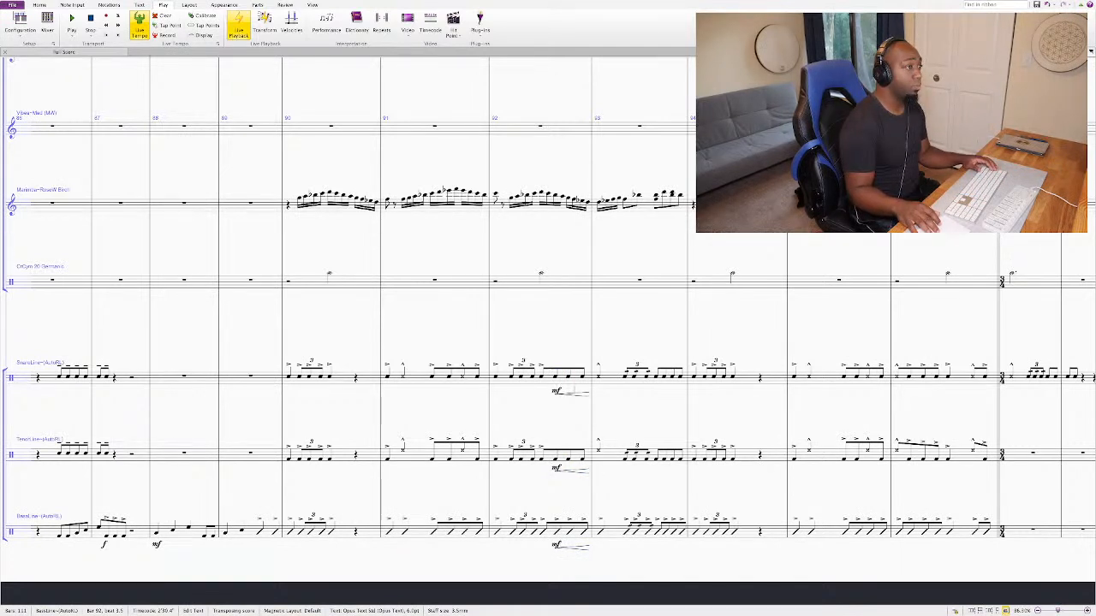
type("ff")
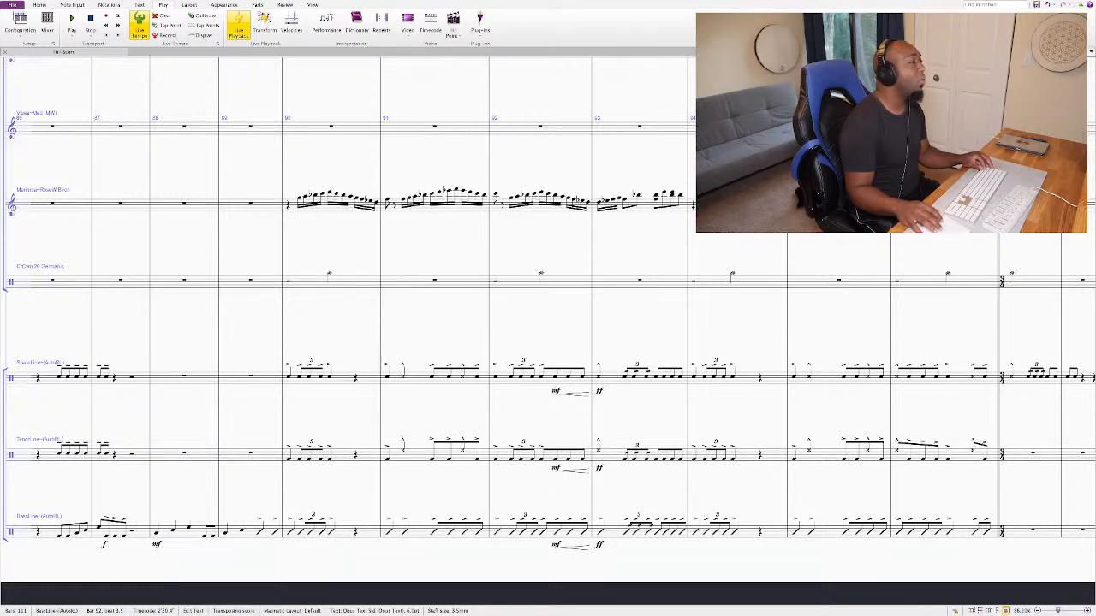
key("Escape")
key("Escape")
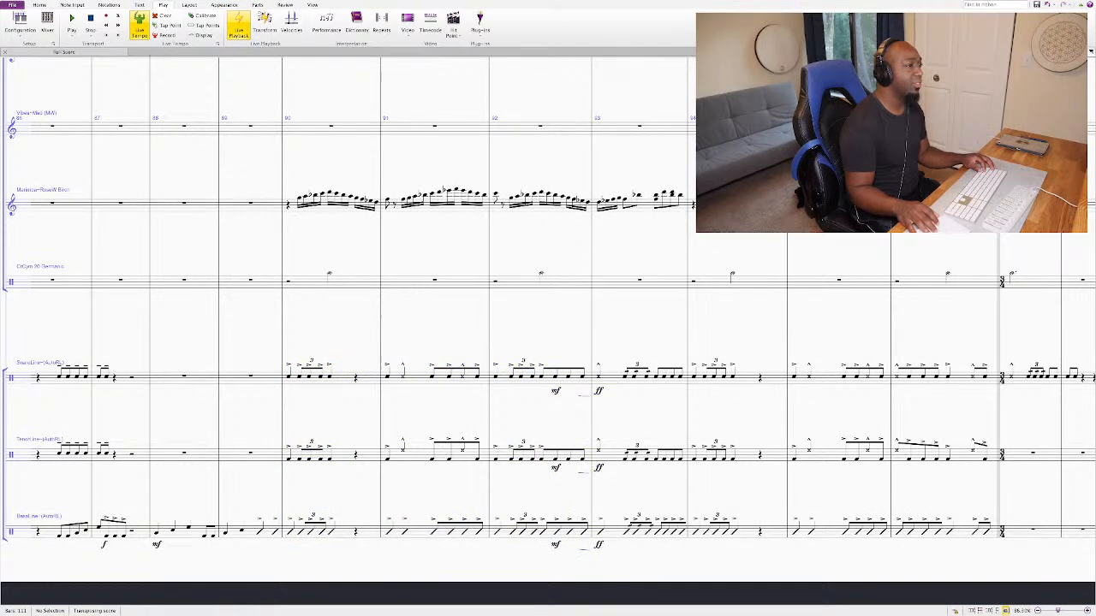
Step: Undo the mf and ff markings in bars 92 and 93 of the three drum staves
key("Left")
key("Escape")
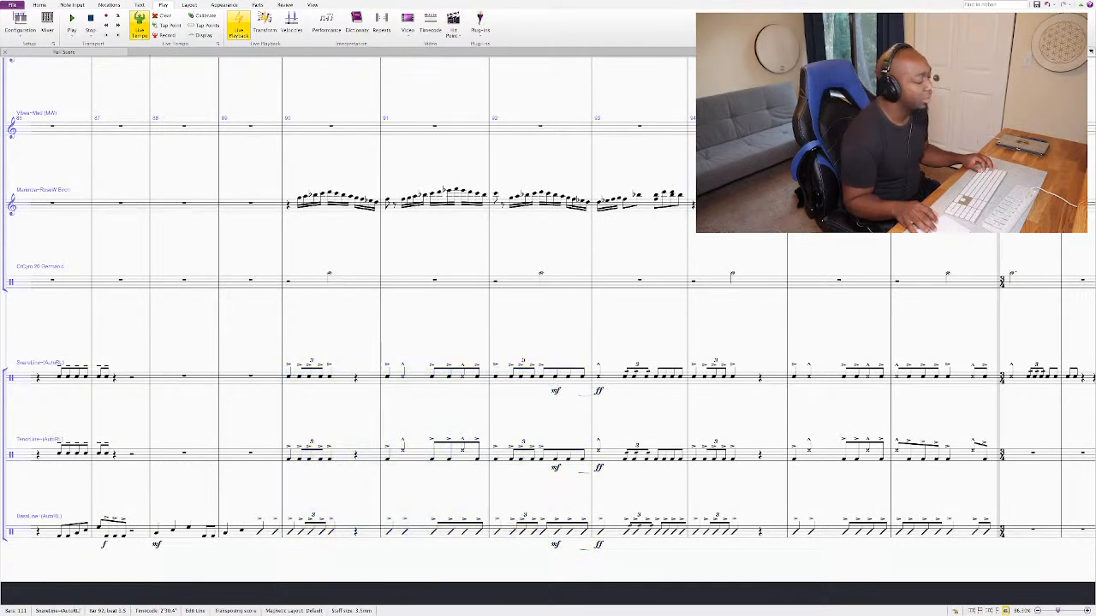
key("Left")
key("super+z")
key("super+z")
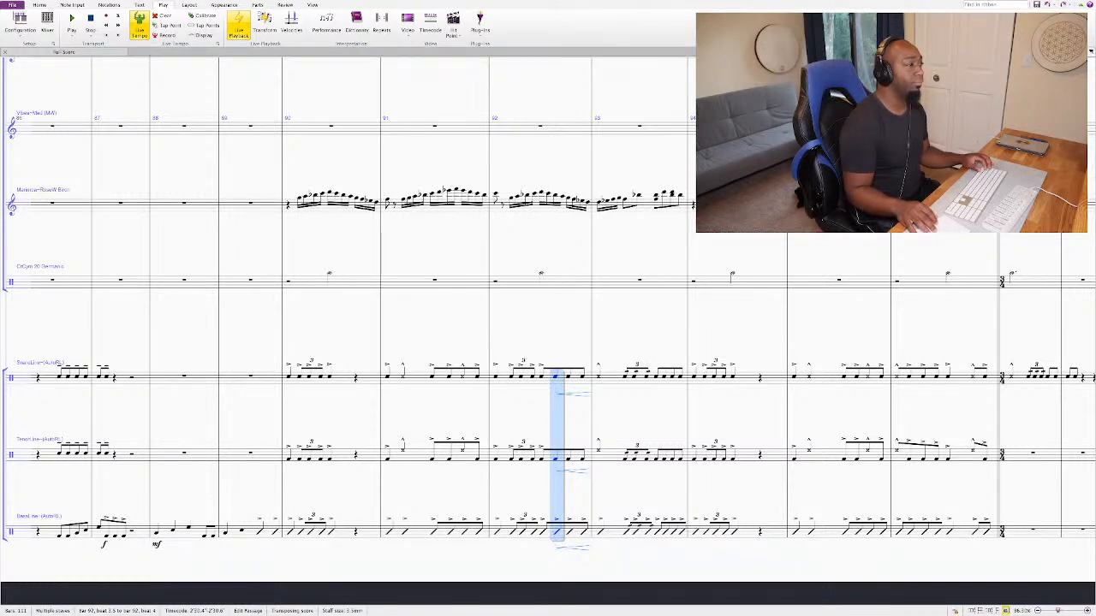
Step: Mark the hairpin start in bar 92 as mp in the snare, tenor and bass drum staves
left_click(554, 376)
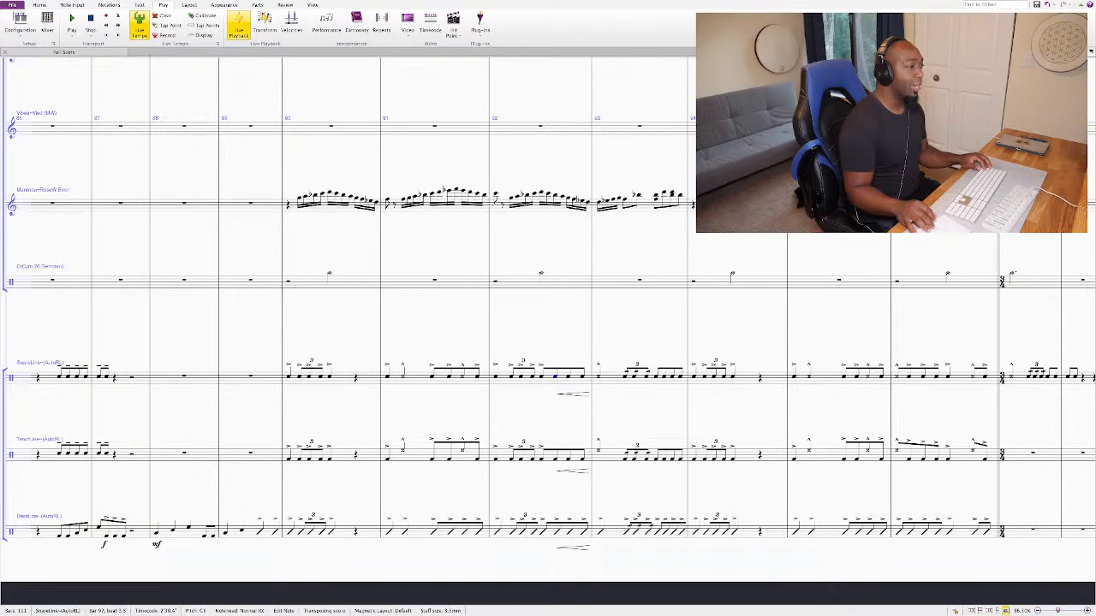
key("shift+Down")
key("shift+Down")
key("super+e")
type("mp")
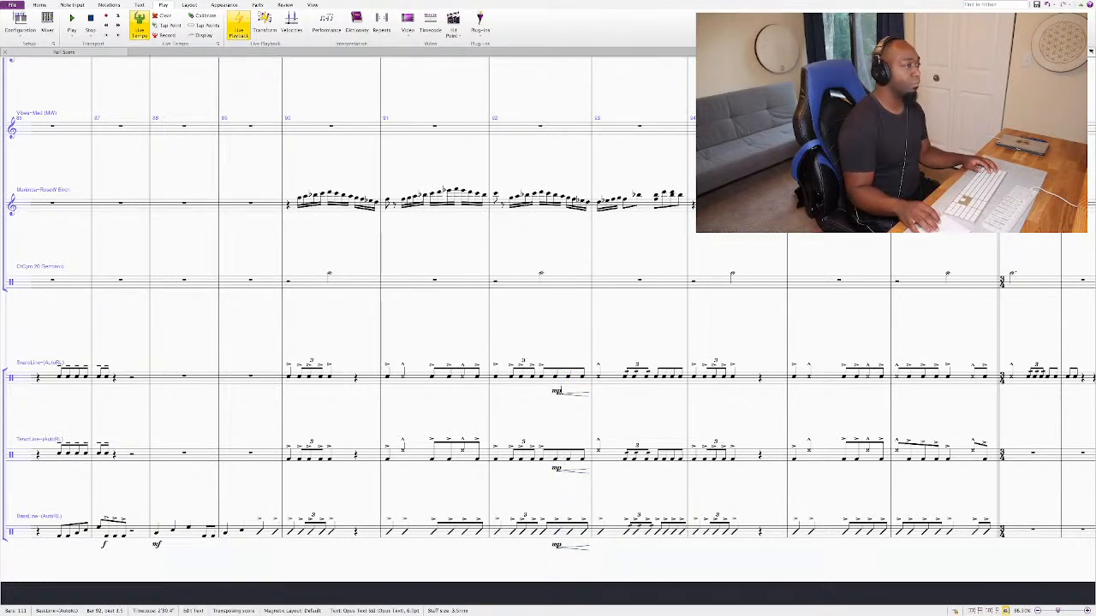
Step: Add ff on beat 1 of bar 93 in the snare, tenor and bass drum staves
left_click(599, 377)
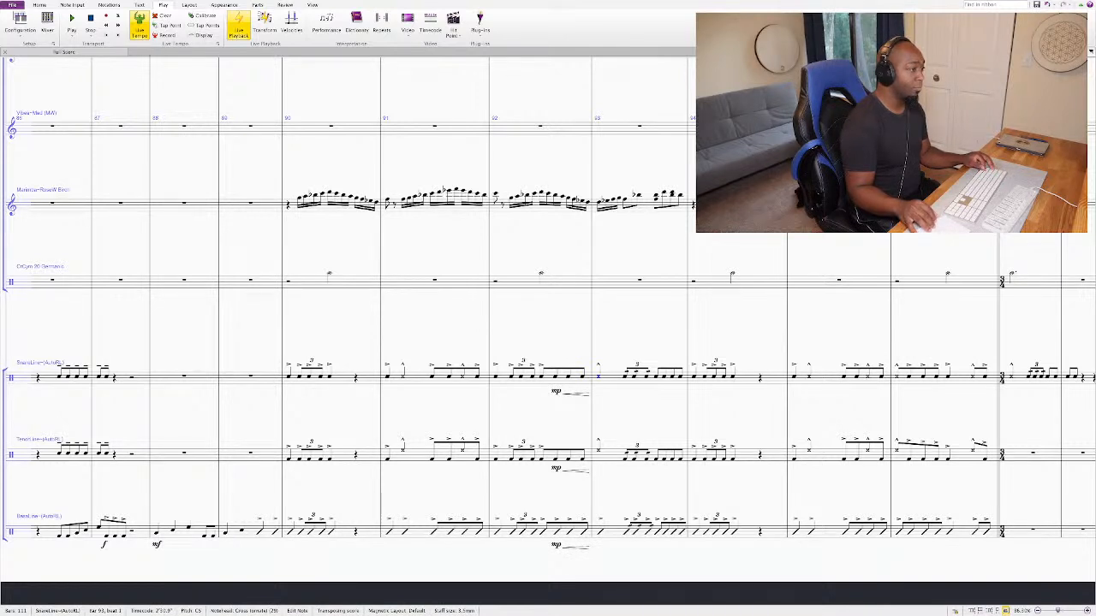
key("shift+Down")
key("shift+Down")
key("super+e")
type("ff")
key("Escape")
key("Escape")
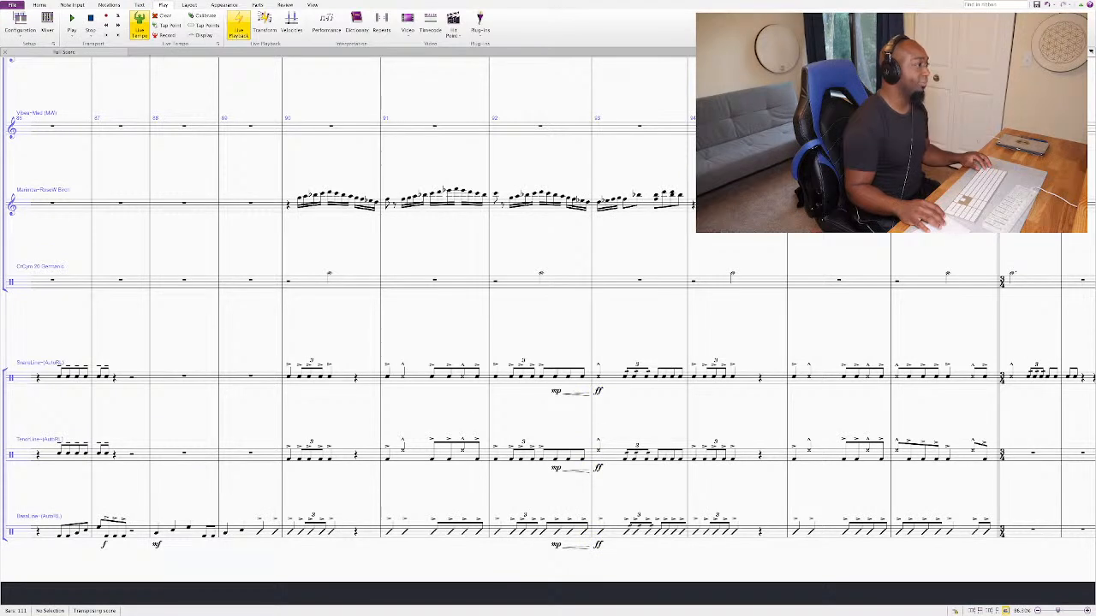
Step: Add ff at the first slash note of bass drum bar 89 and on beat 1 of bar 90 in snare and tenor
left_click(289, 376)
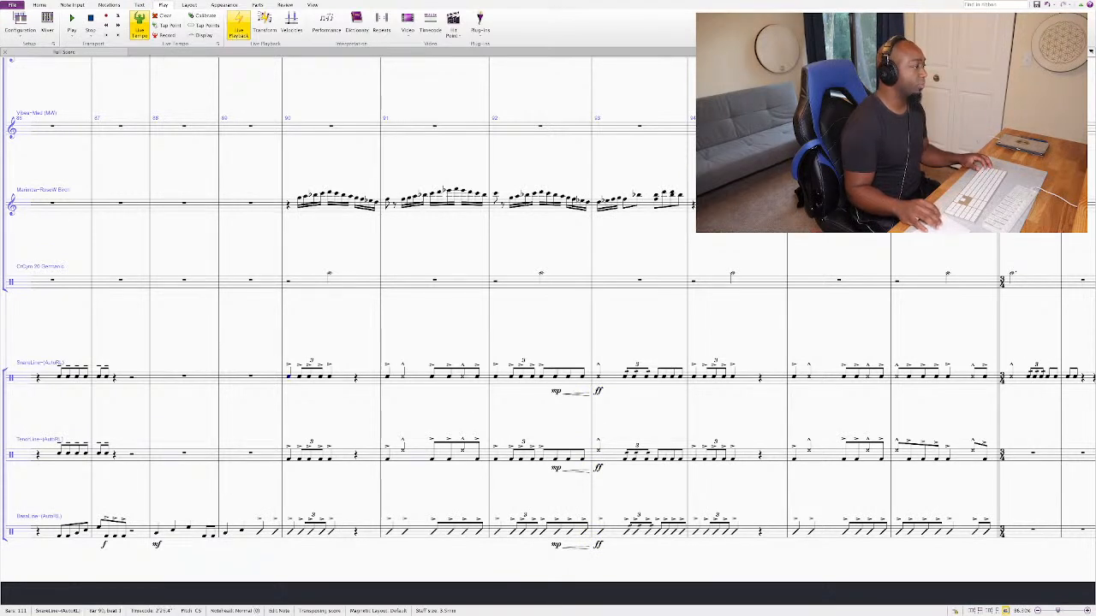
key("super+e")
type("ff")
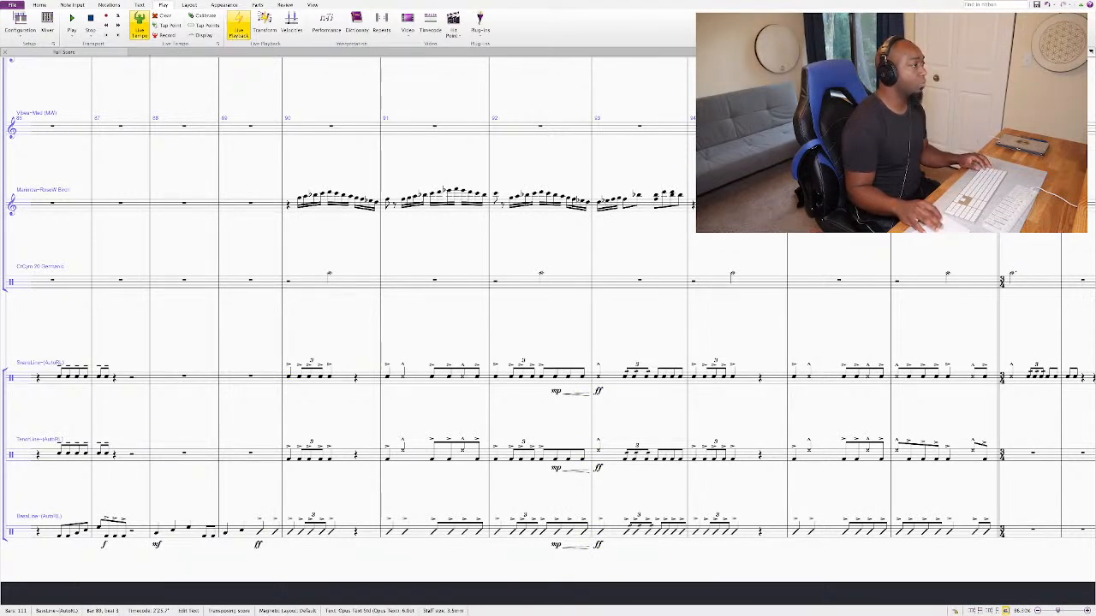
key("Escape")
key("shift+Down")
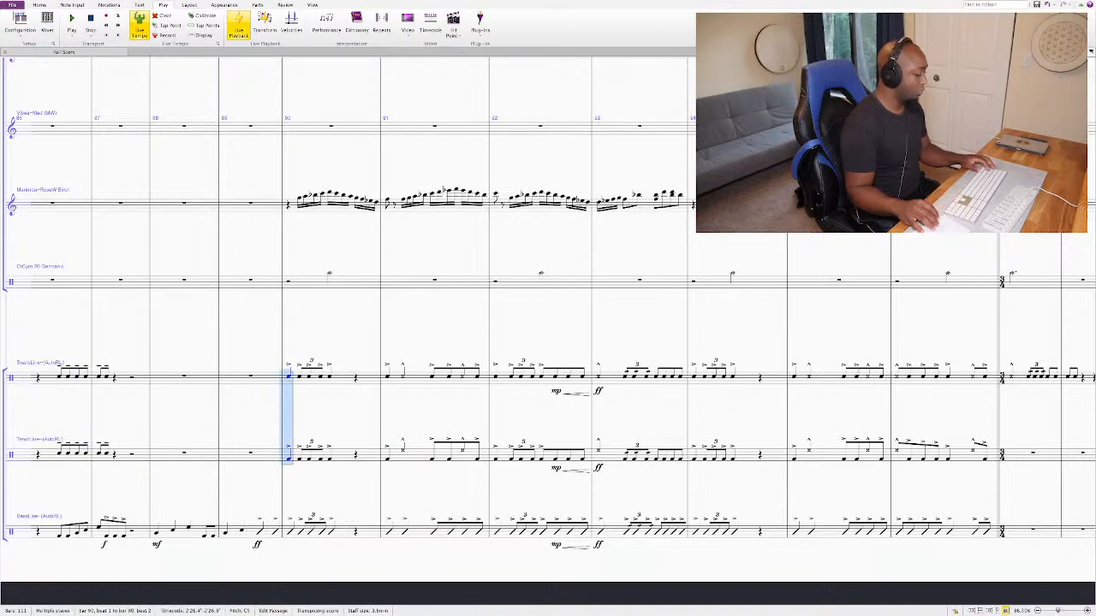
key("super+e")
type("ff")
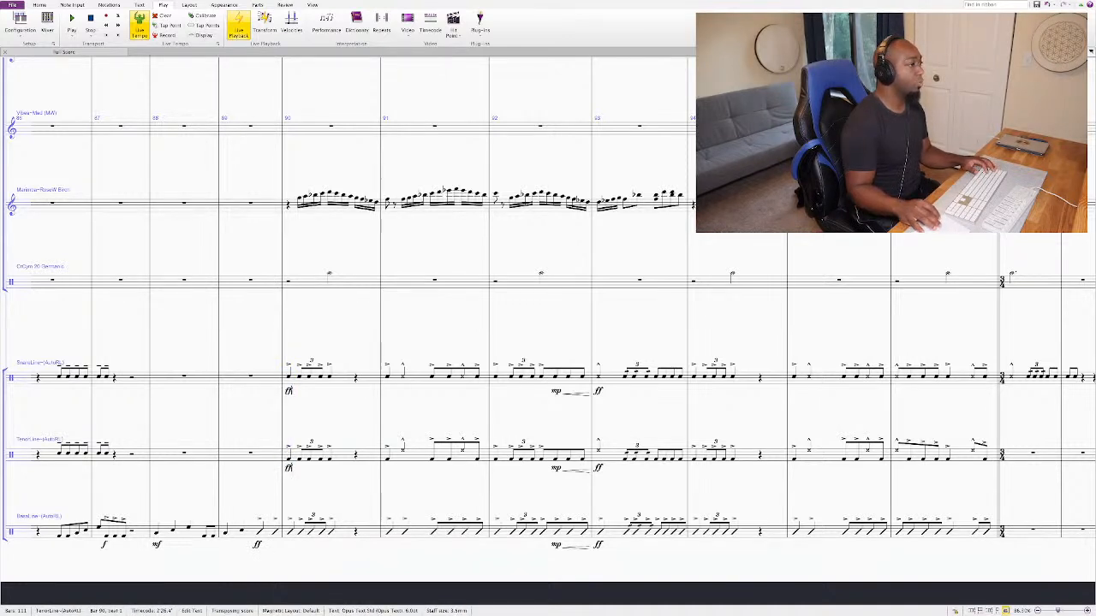
Step: Play back the drum parts from bar 90 into bar 96
key("Escape")
key("space")
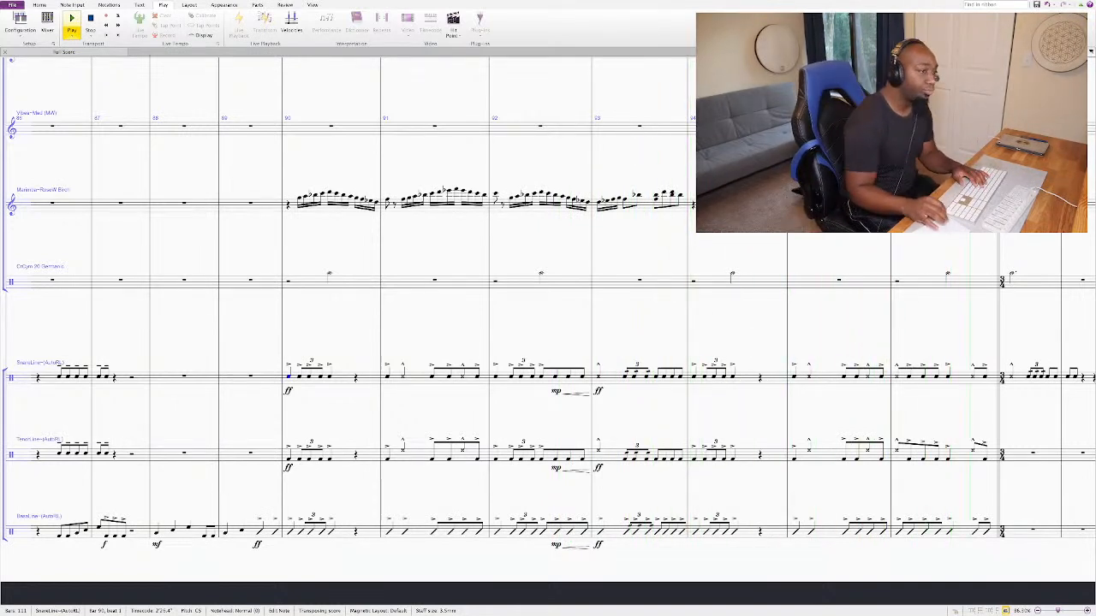
key("space")
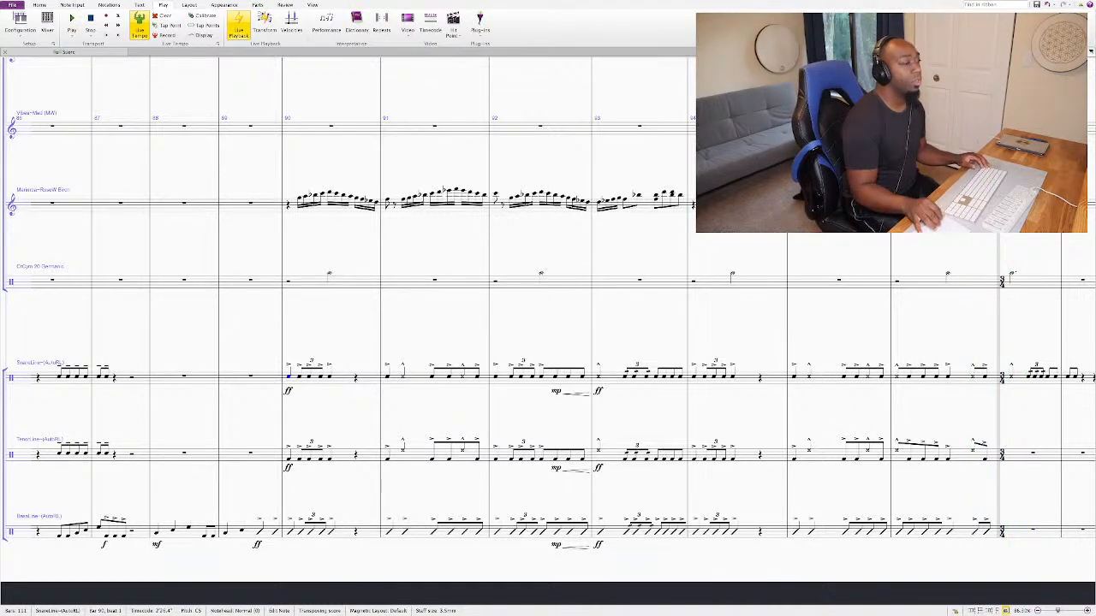
Step: Remove the tremolo strokes from the beat 2 triplet of bass drum bar 93 and the articulations from bass drum bars 90 to 96
left_click(633, 531)
key("shift+Right")
key("shift+Right")
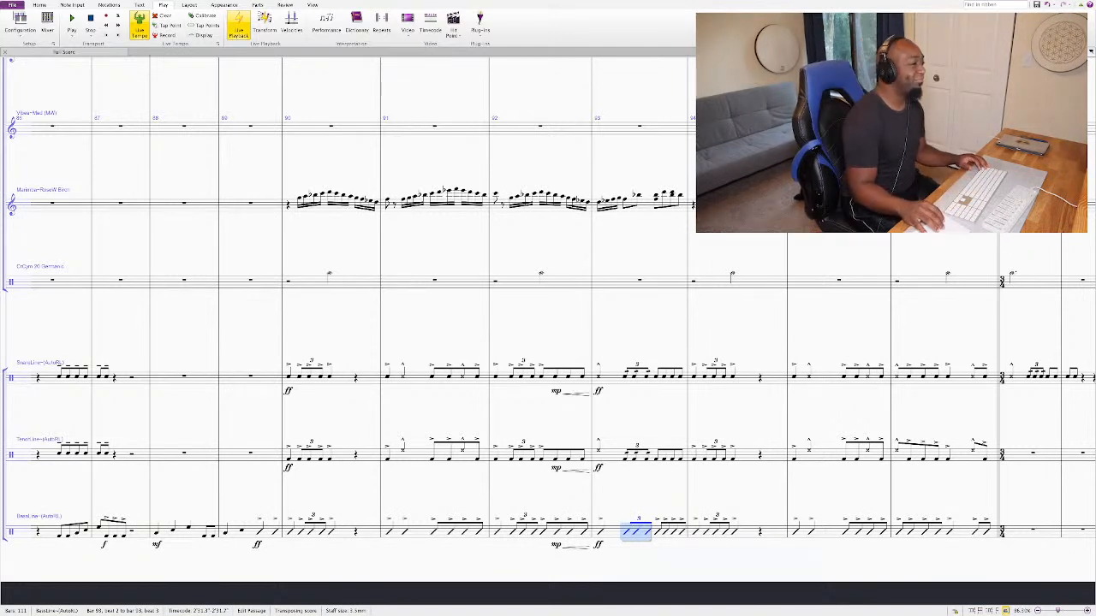
left_click(332, 532)
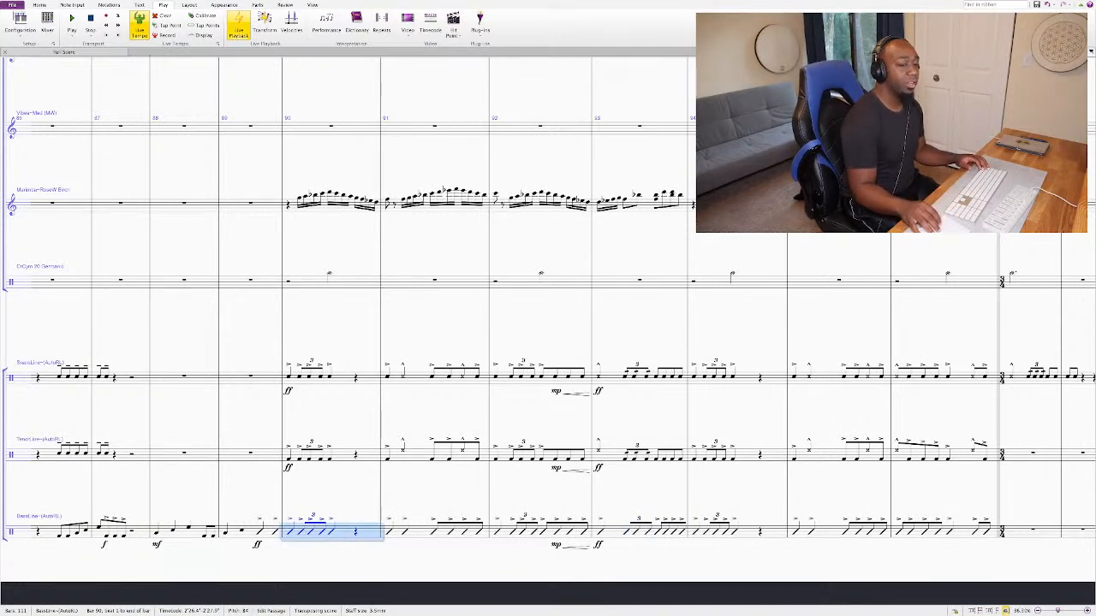
key("ctrl+shift+End")
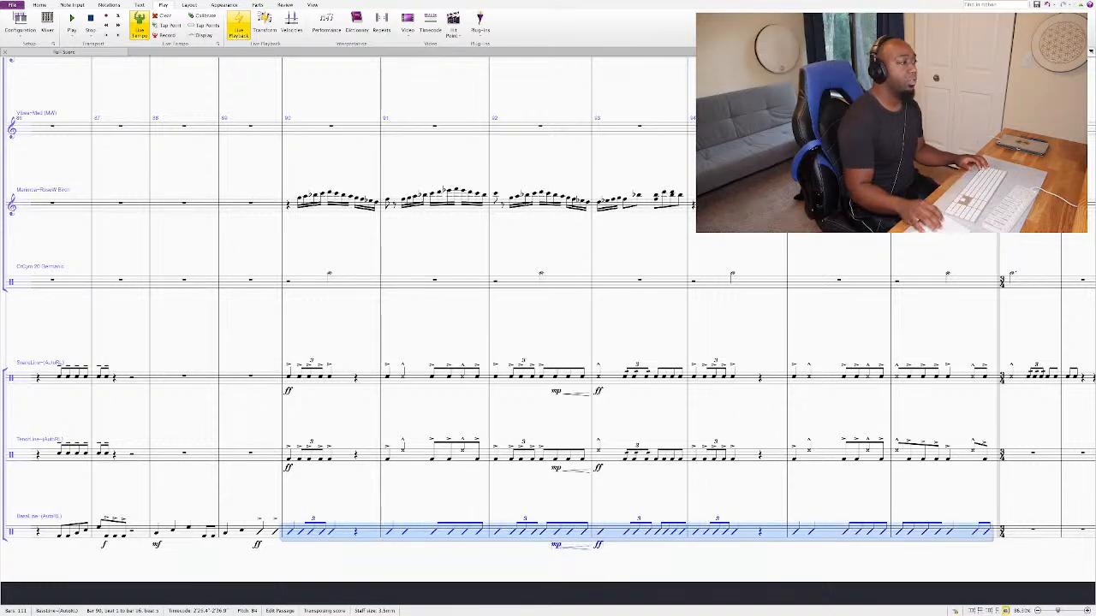
Step: Play back the drum parts from beat 1 of bar 90
left_click(289, 465)
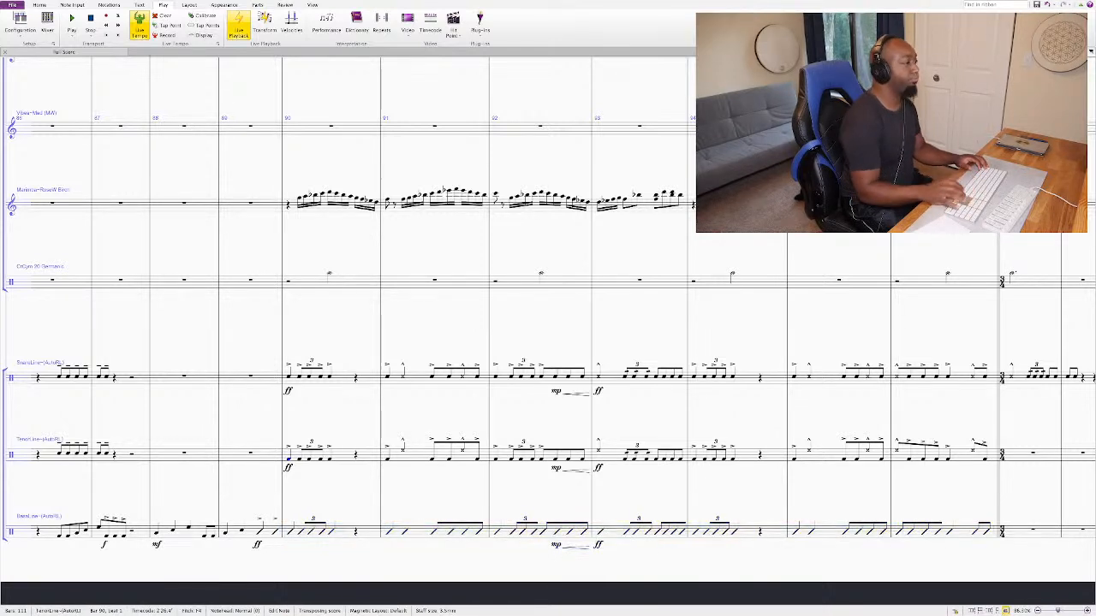
key("p")
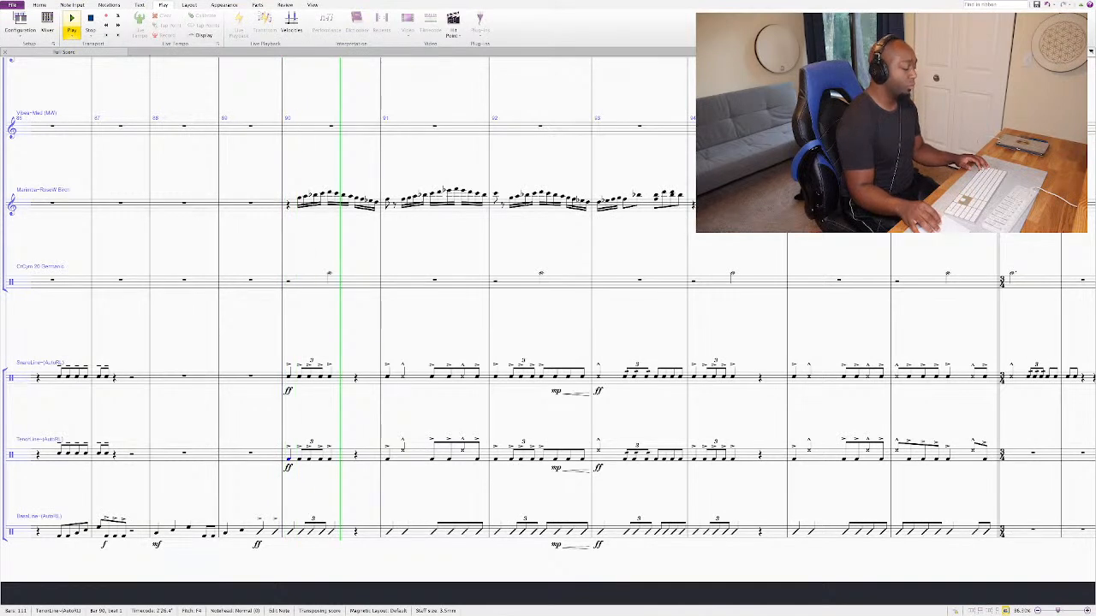
key("Escape")
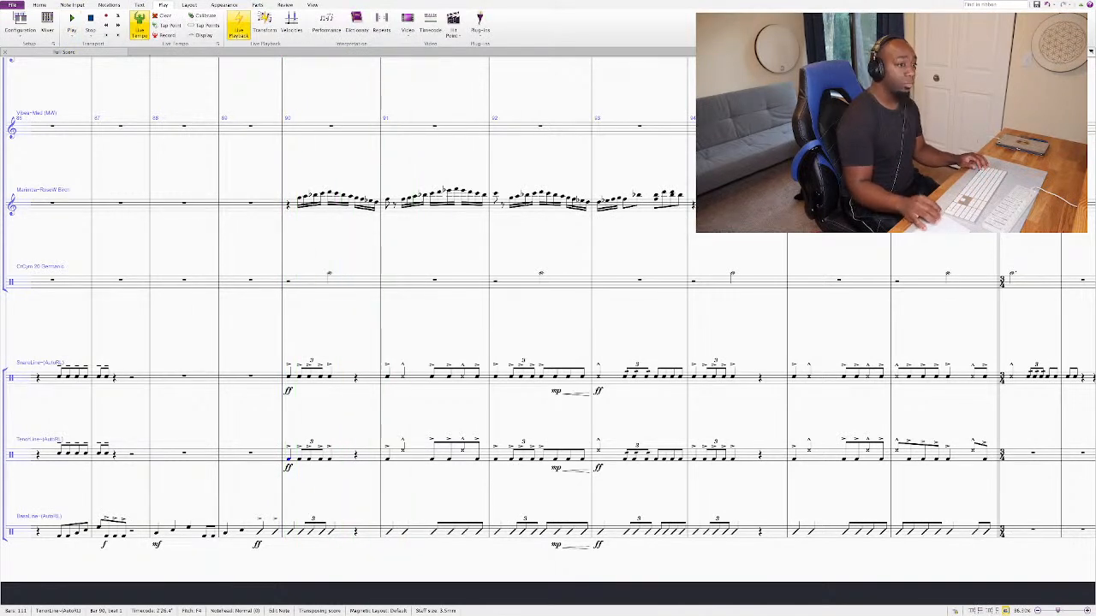
Step: Fill bass drum bar 90 from the offbeat of beat 3 with three descending eighth notes, with C5 on beat 4
left_click(341, 531)
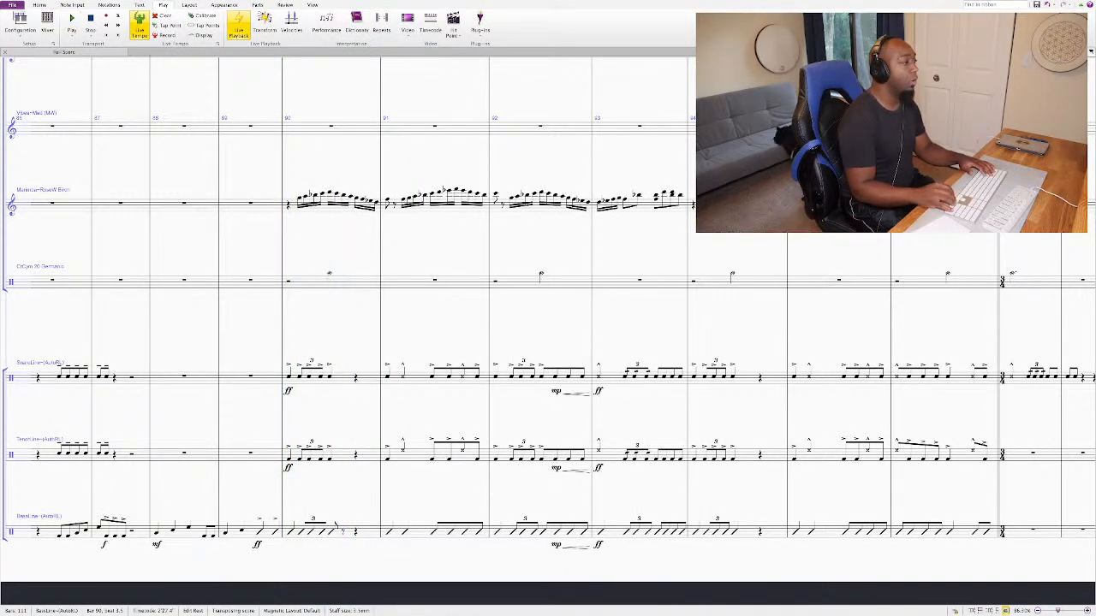
key("n")
key("a")
key("Escape")
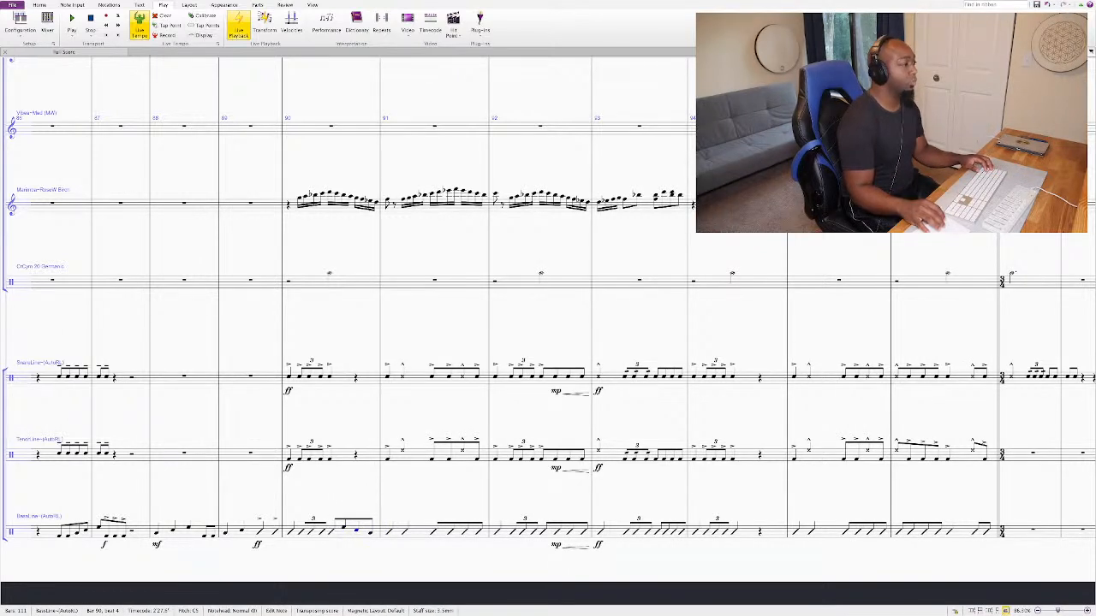
Step: Play back the score repeatedly from the first bass drum note of bar 90
left_click(289, 530)
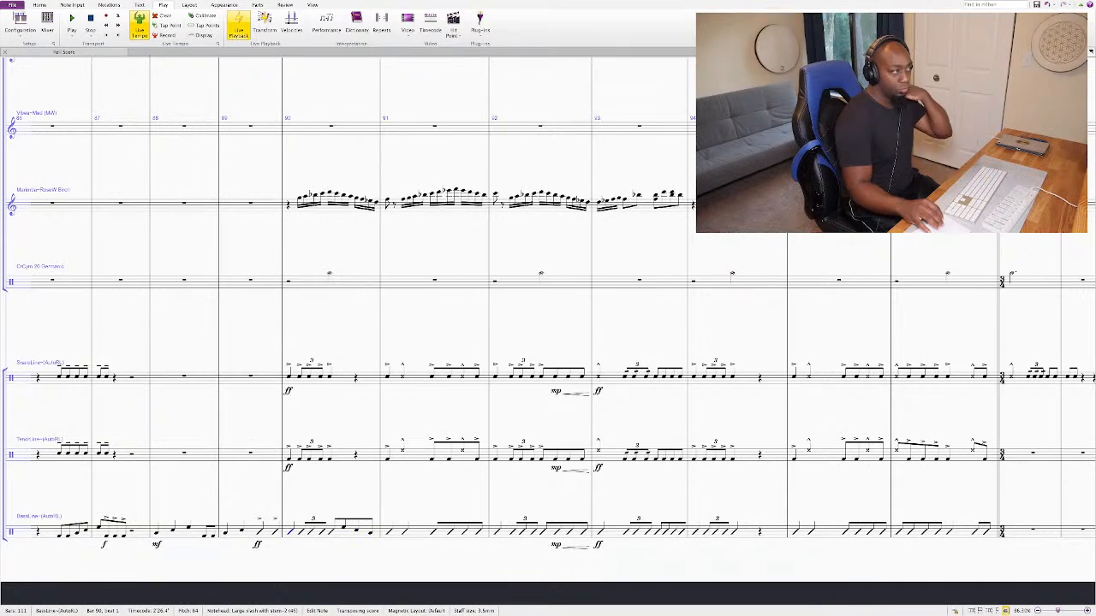
key("space")
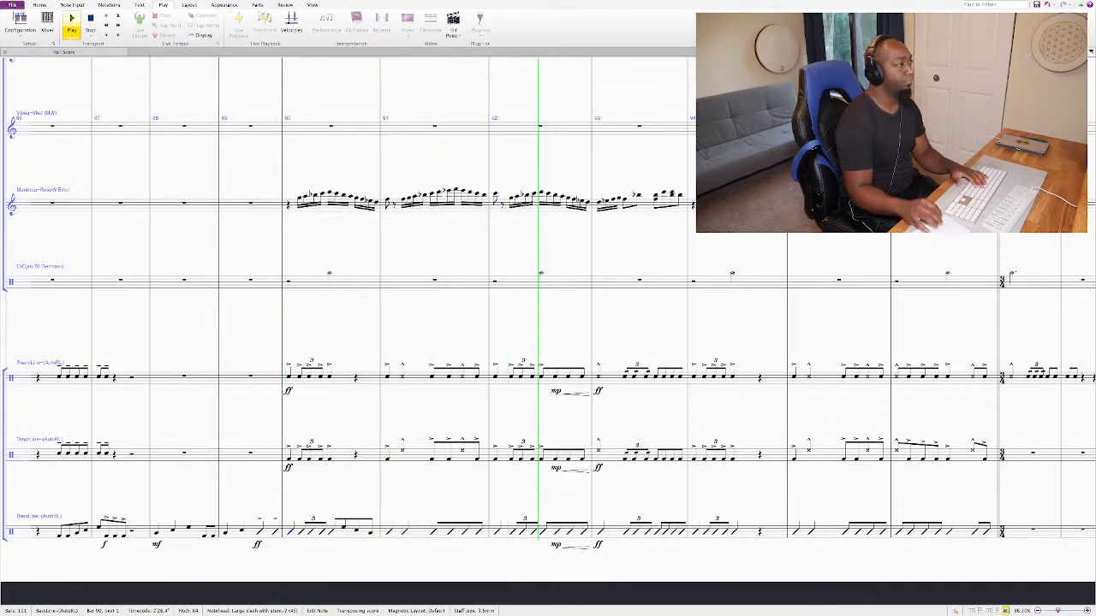
key("space")
key("space")
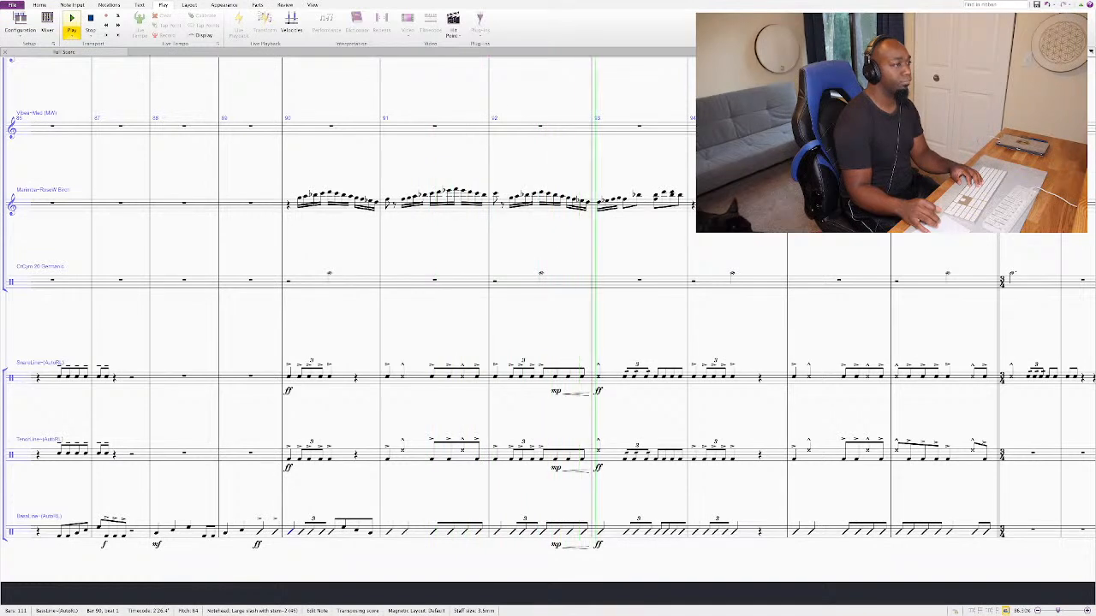
key("space")
key("space")
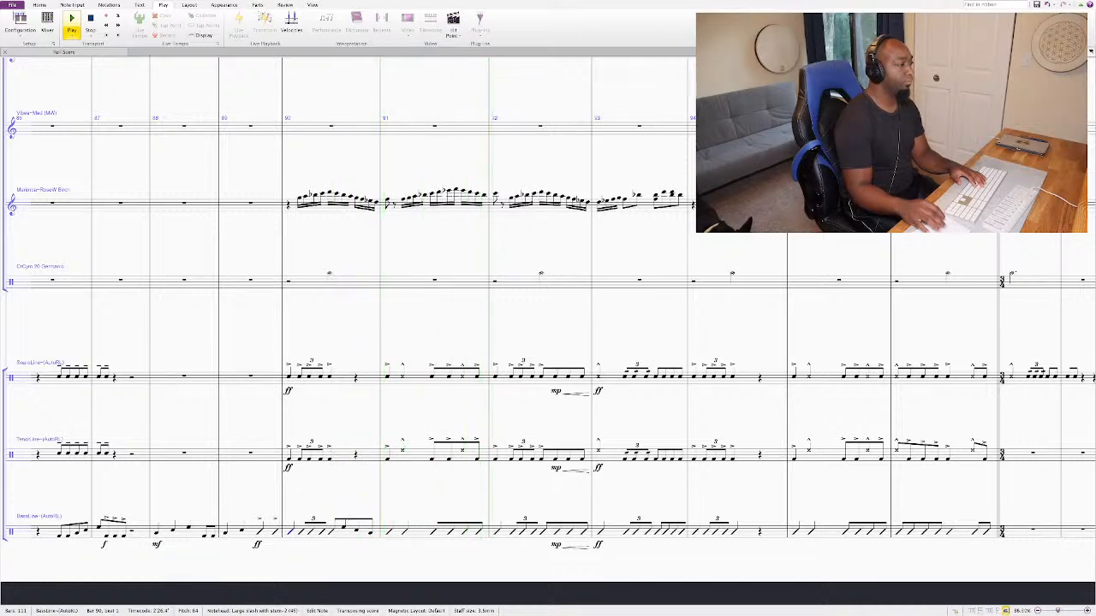
key("space")
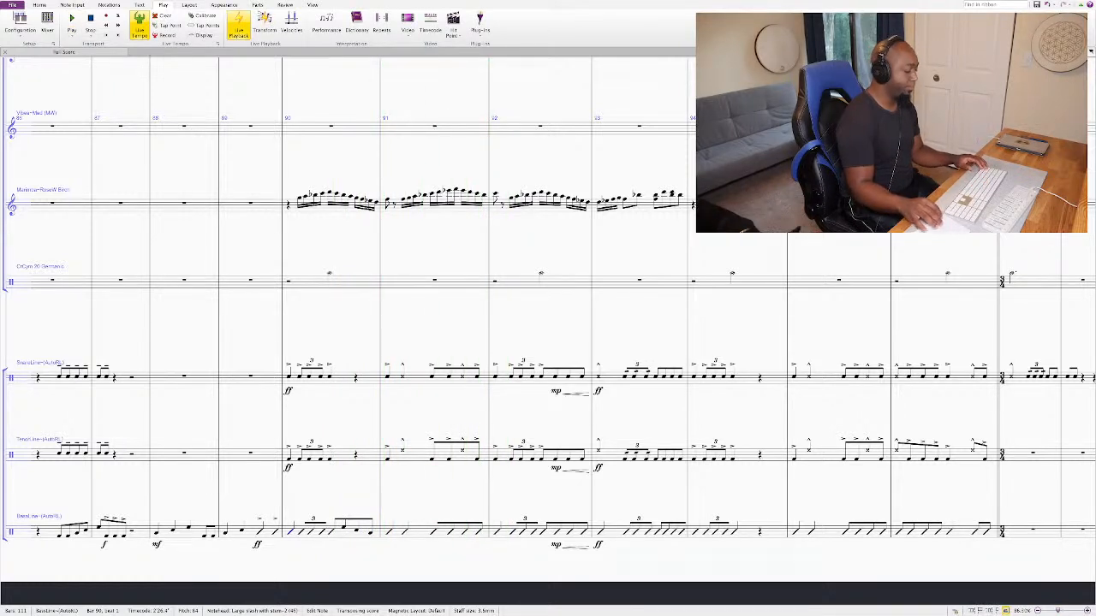
Step: Rewrite bass drum bar 91 beats 3 and 4 as a rising line from F4 into bar 92 beat 1 with normal noteheads, and play it back
key("n")
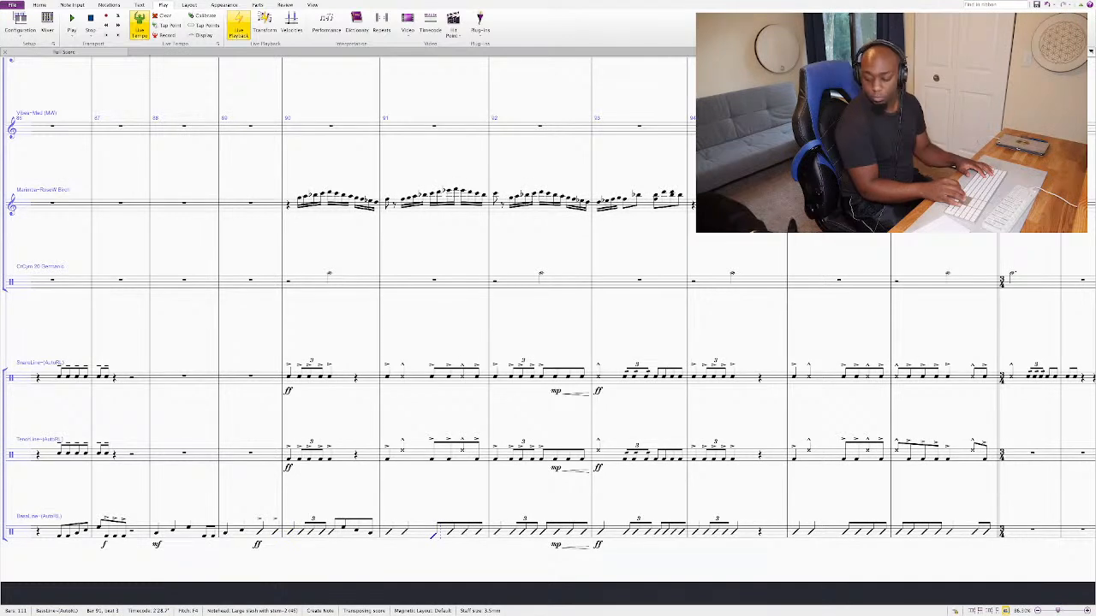
key("b")
key("b")
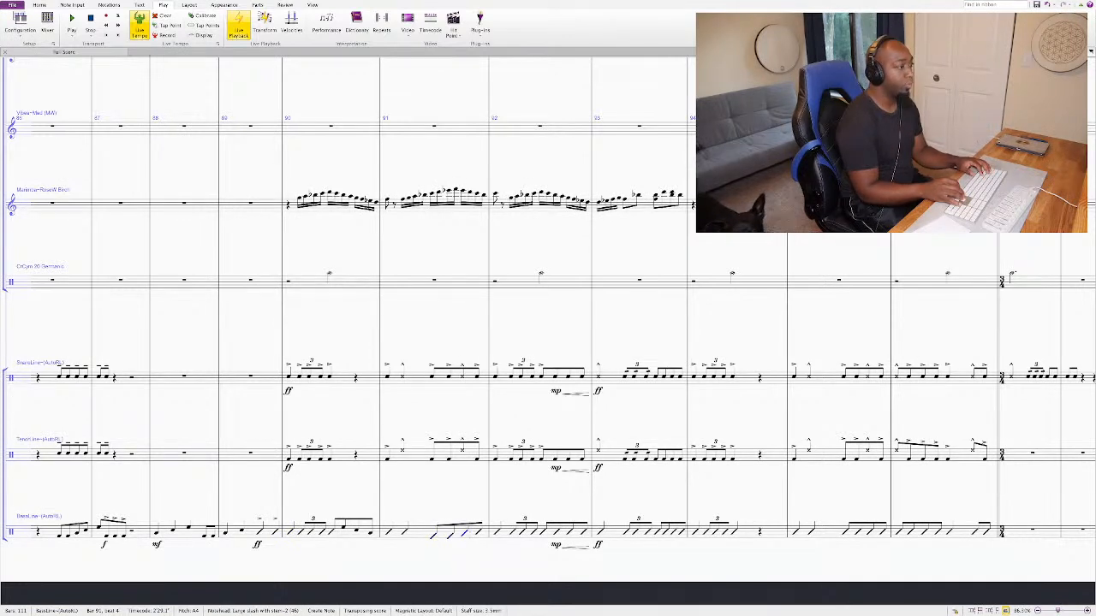
key("c")
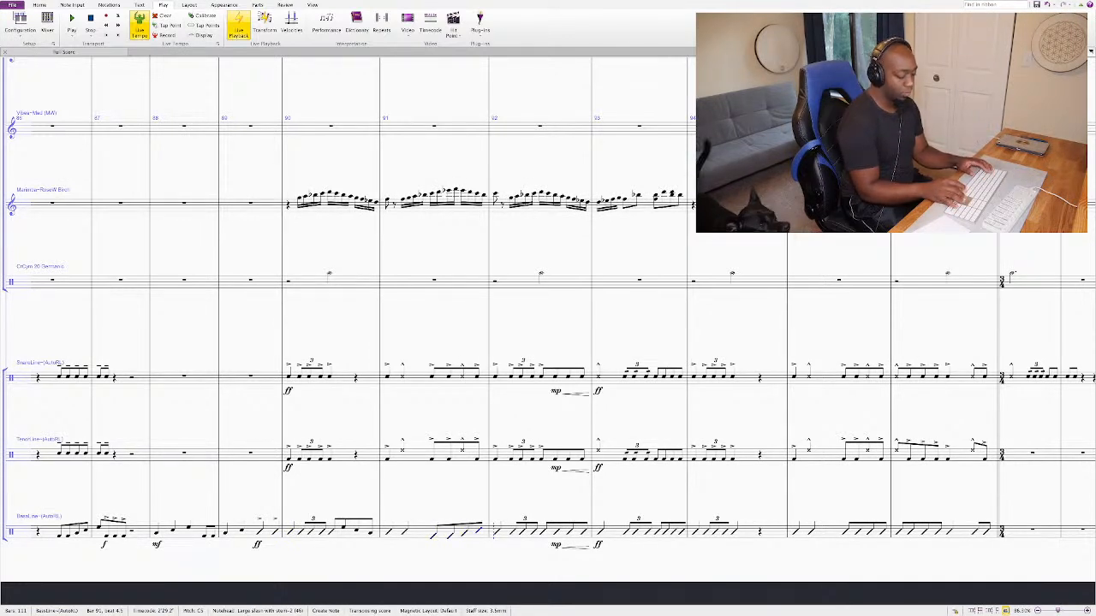
key("shift+Left")
key("shift+Left")
key("shift+Left")
key("shift+Left")
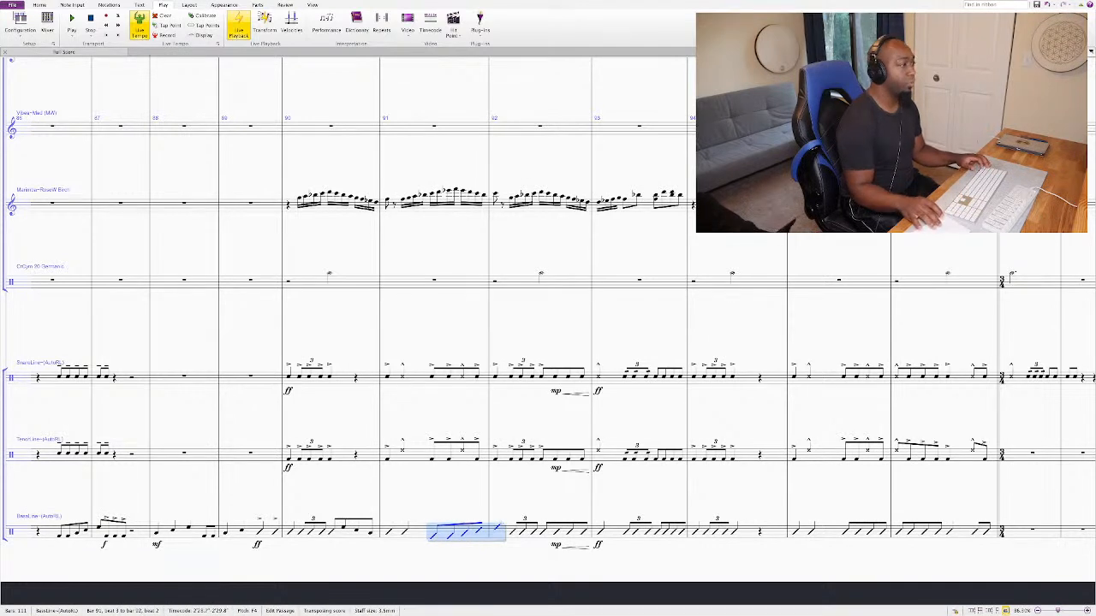
key("Left")
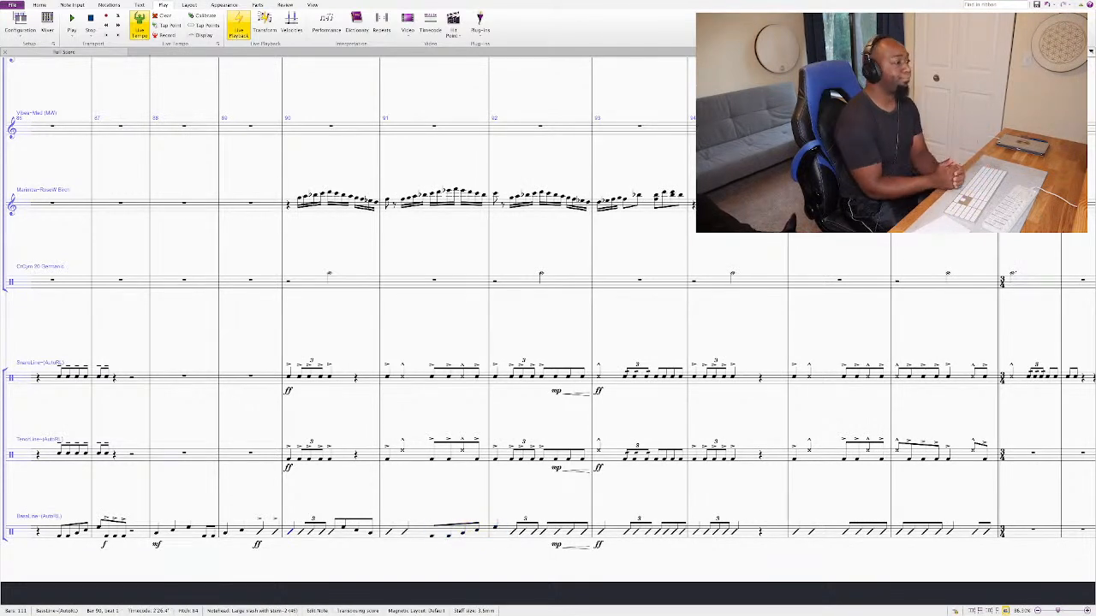
key("space")
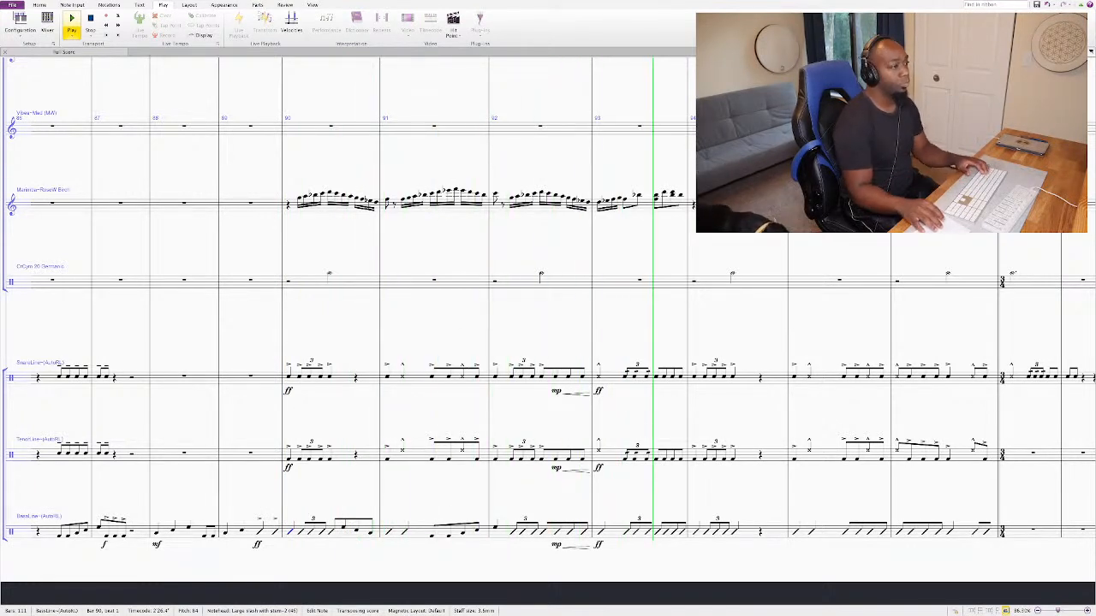
key("space")
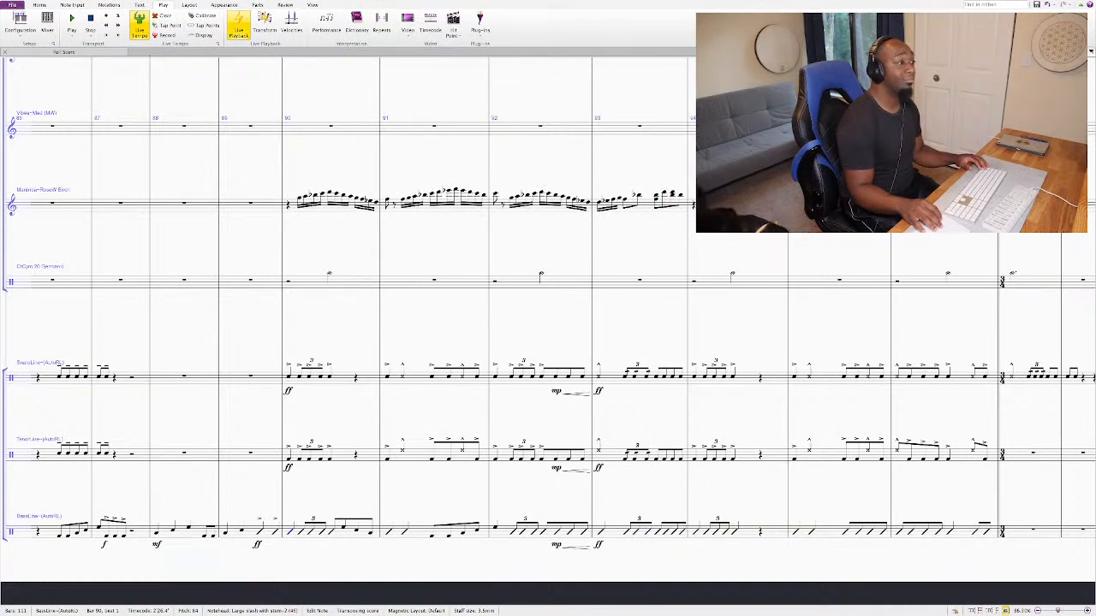
Step: Rewrite the bass drum from bar 92 beat 3.5 to bar 93 beat 1 as a descending line with normal noteheads
left_click(556, 532)
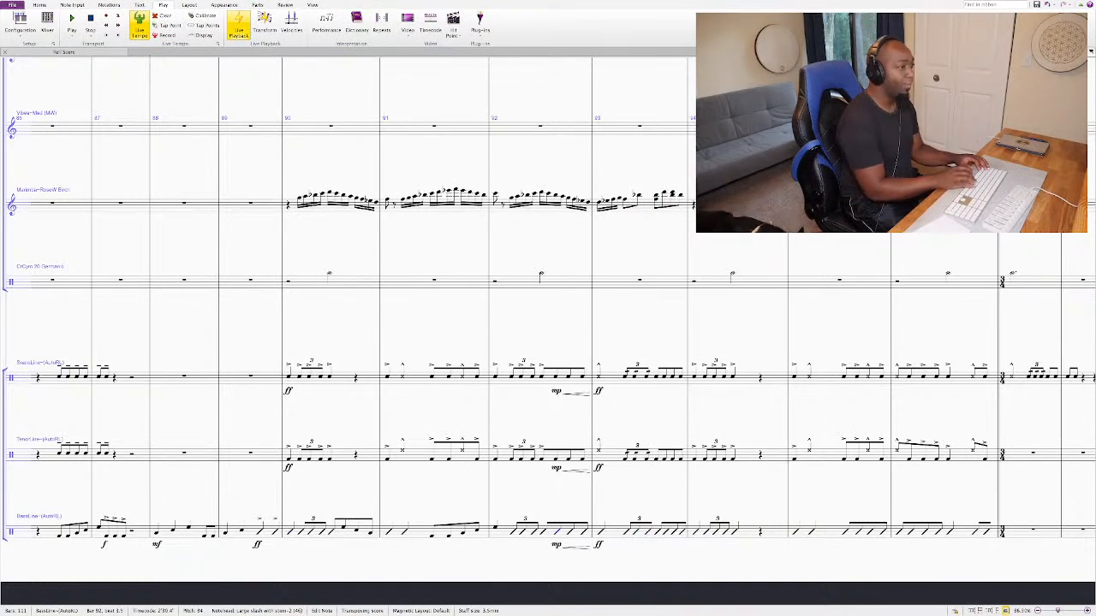
key("Right")
key("Right")
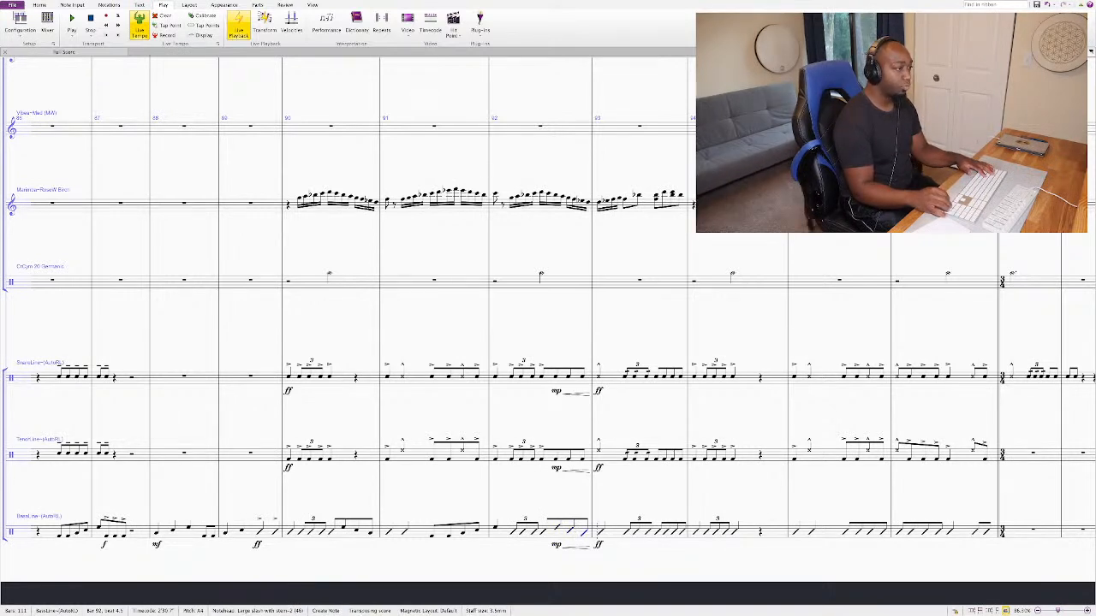
key("Right")
key("shift+Left")
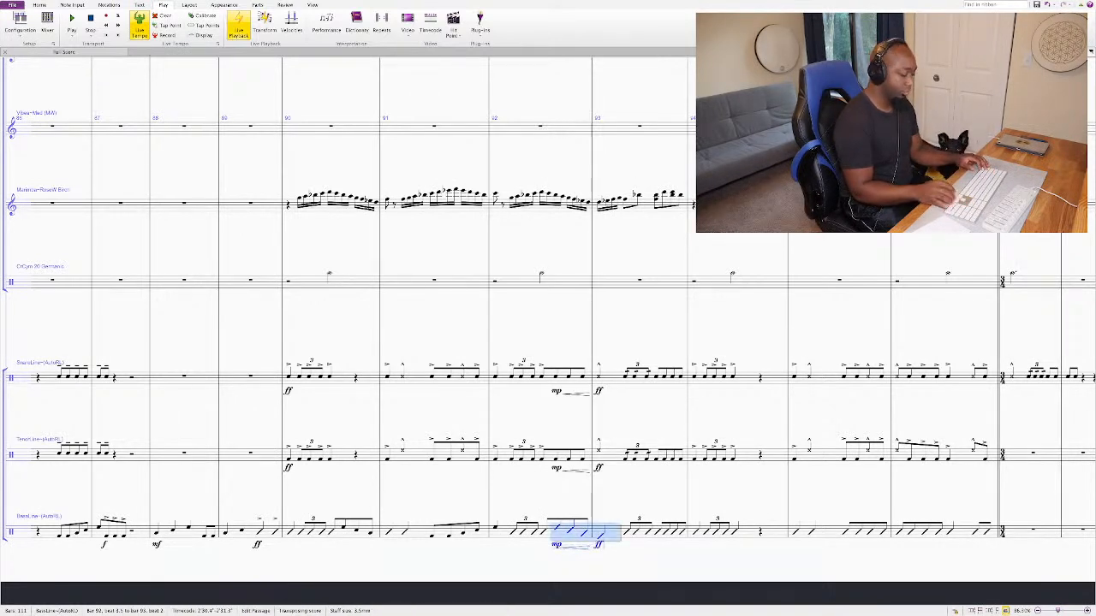
key("alt+shift+0")
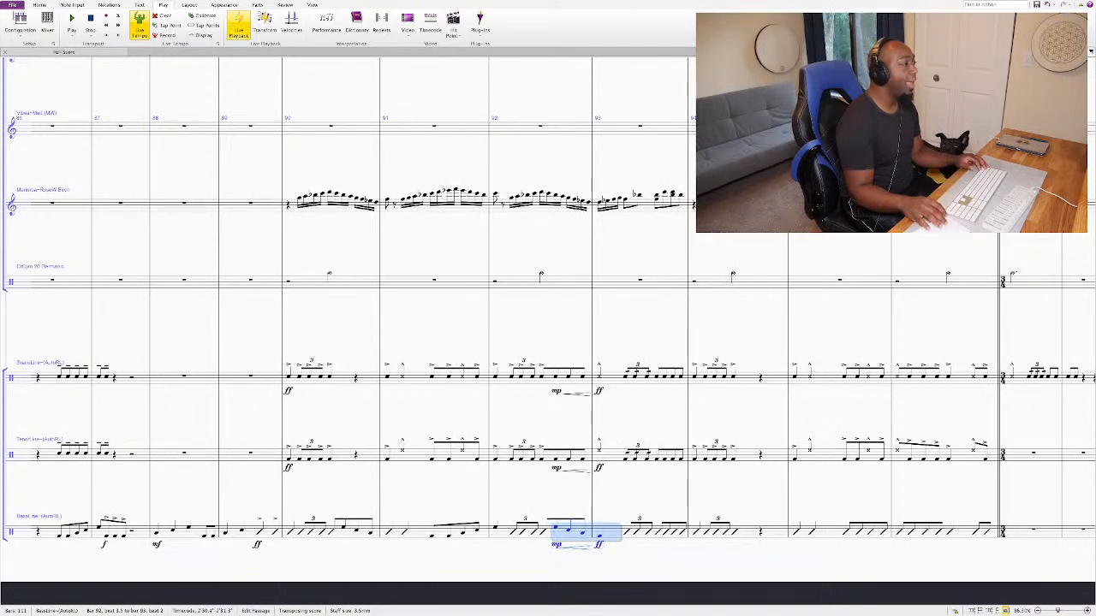
key("ctrl+z")
Step: Play back the drum parts repeatedly from beat 3 of bar 89 into bars 93 and 94
key("space")
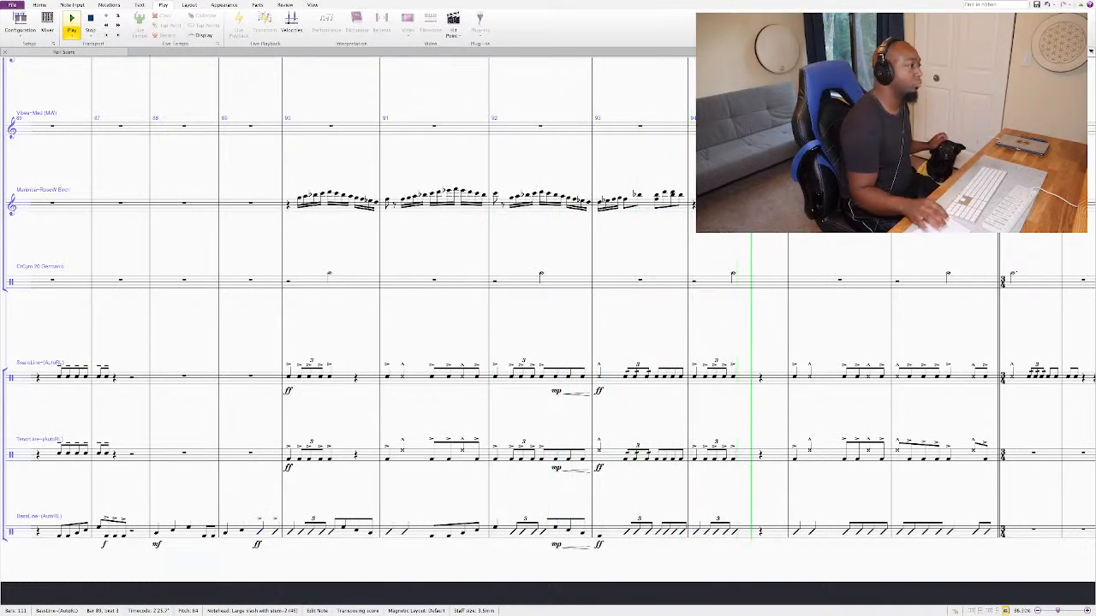
key("space")
key("space")
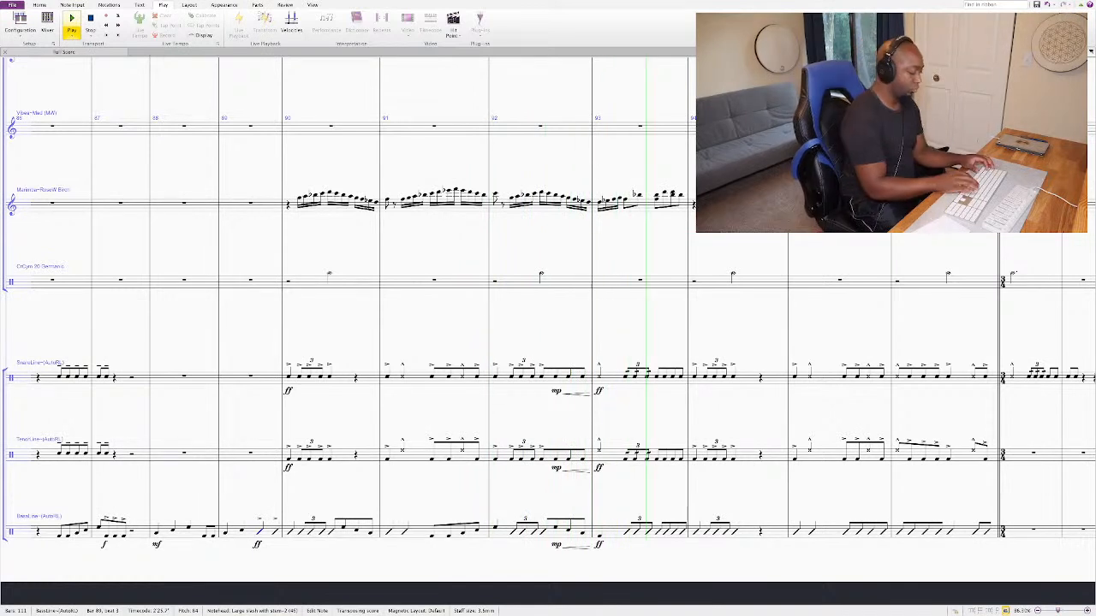
key("space")
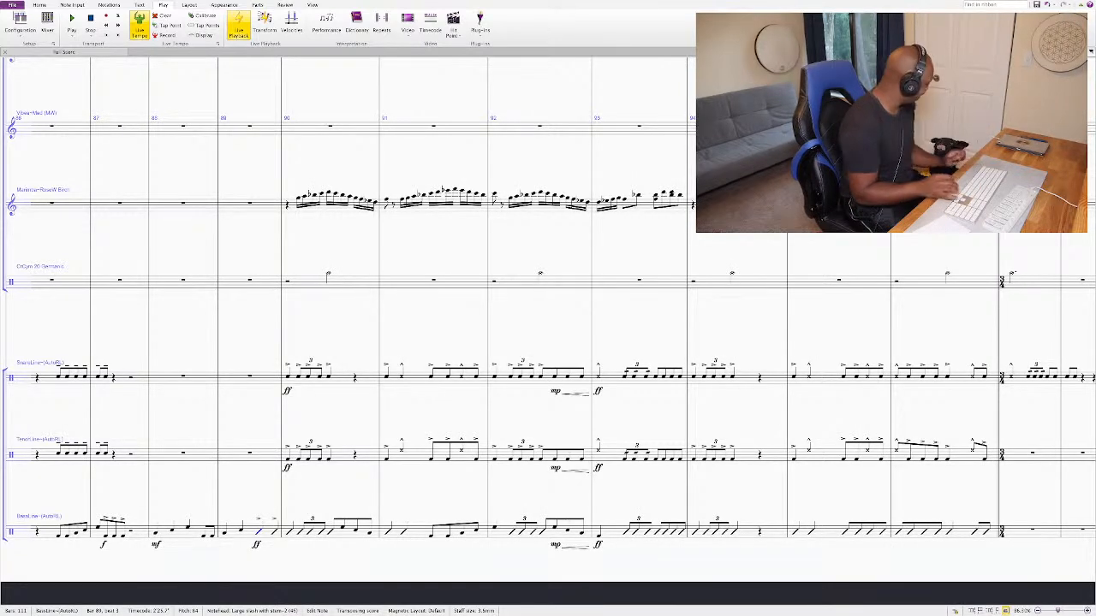
key("space")
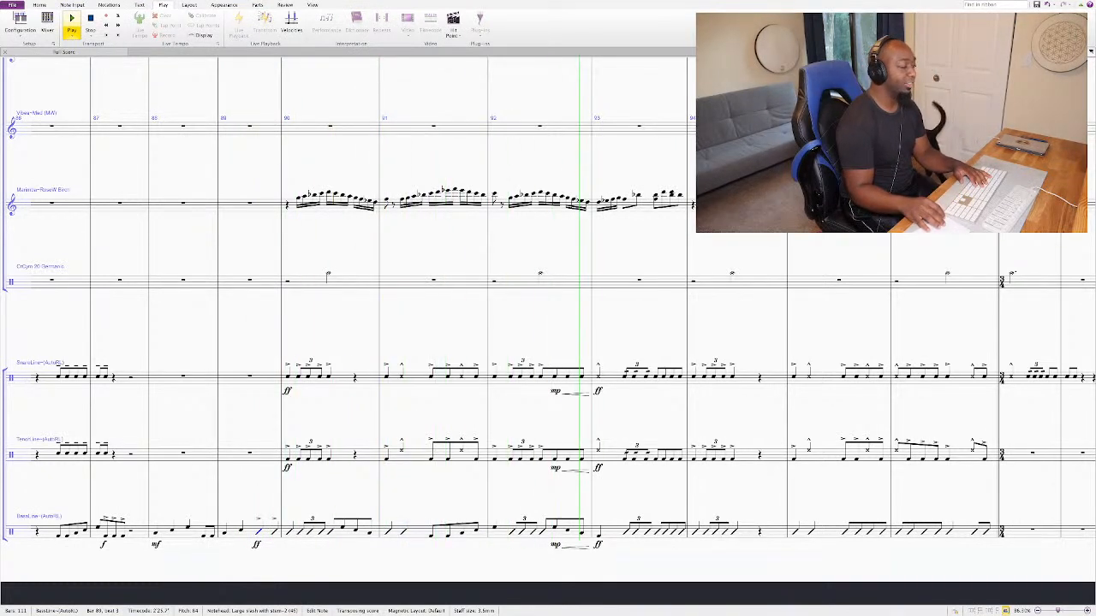
key("space")
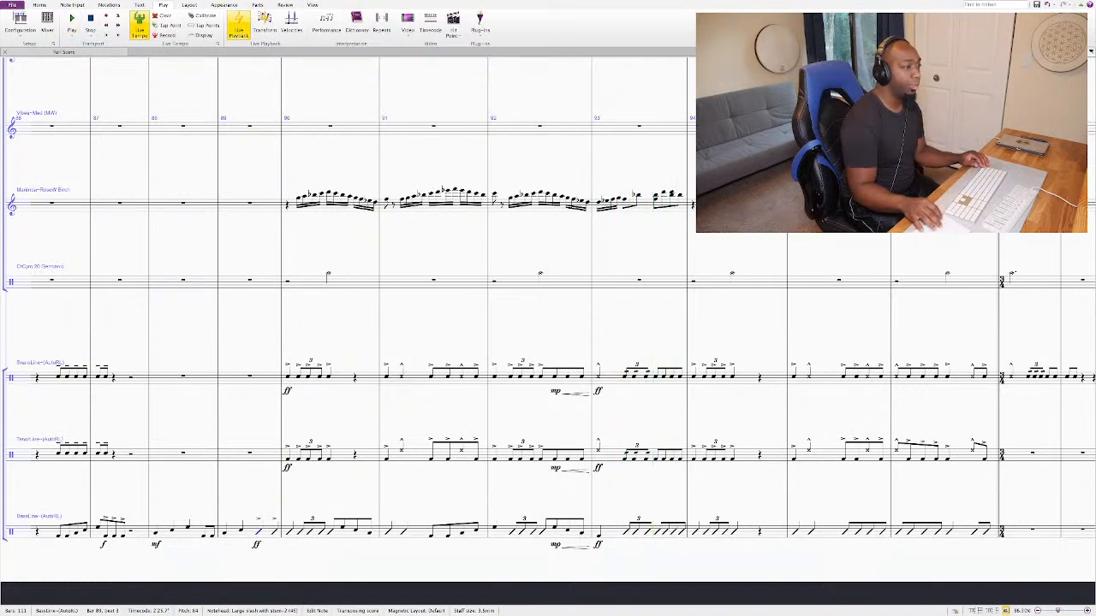
Step: Rewrite the beat 2 triplet of bass drum bar 93 on the lowest drum with normal noteheads
left_click(636, 531)
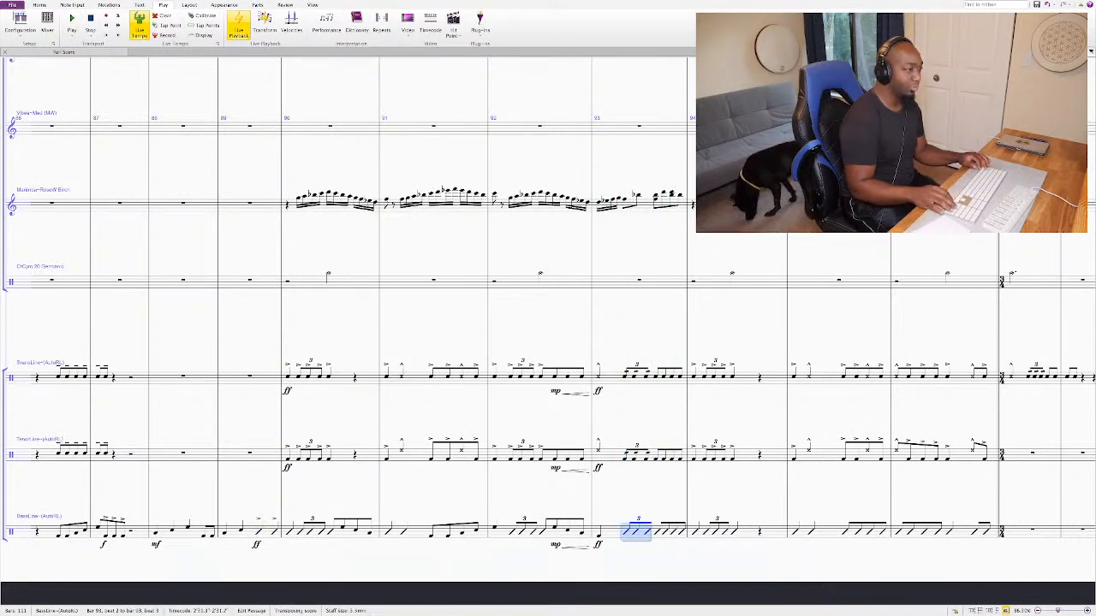
key("Right")
key("Right")
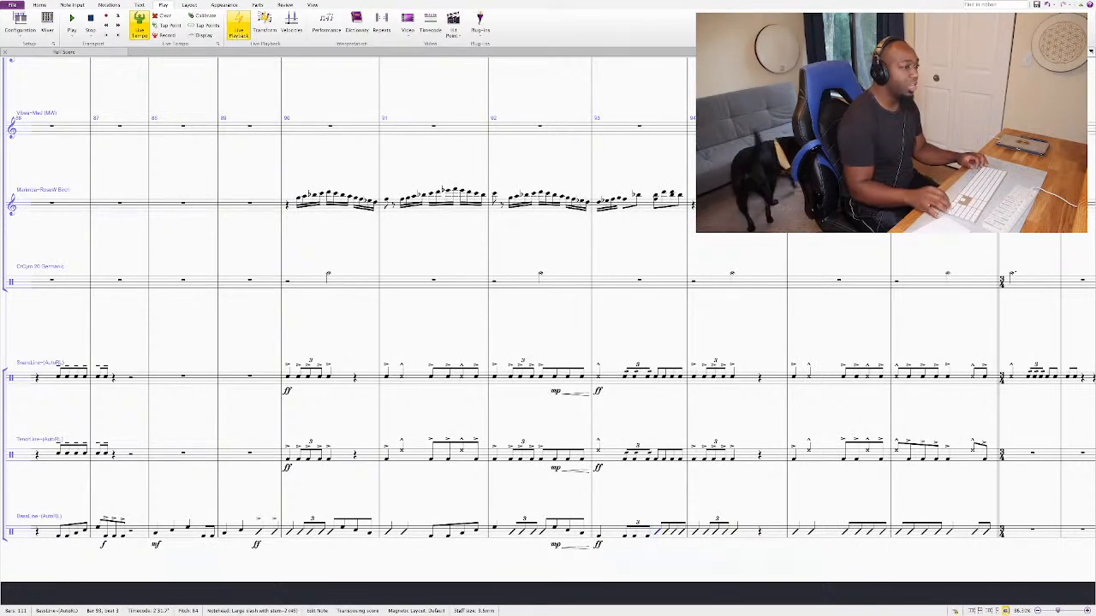
Step: Rewrite bass drum bar 93 beats 3 and 4 as a line rising to E5 on bar 94 beat 1 with normal noteheads, and play it back
key("Right")
key("Right")
key("Right")
key("Right")
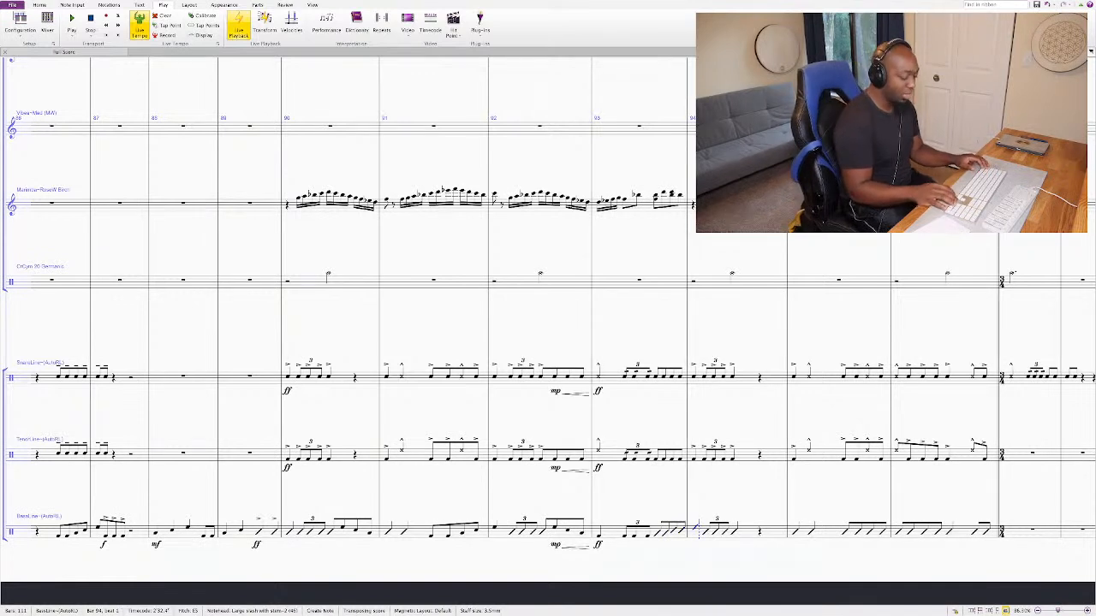
key("shift+Left")
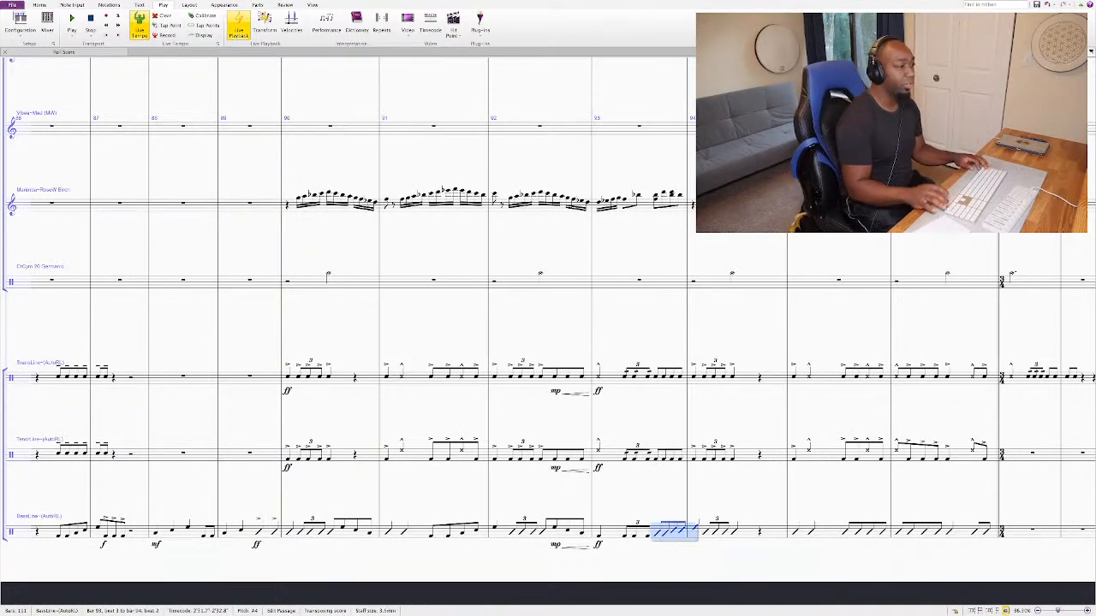
key("alt+shift+0")
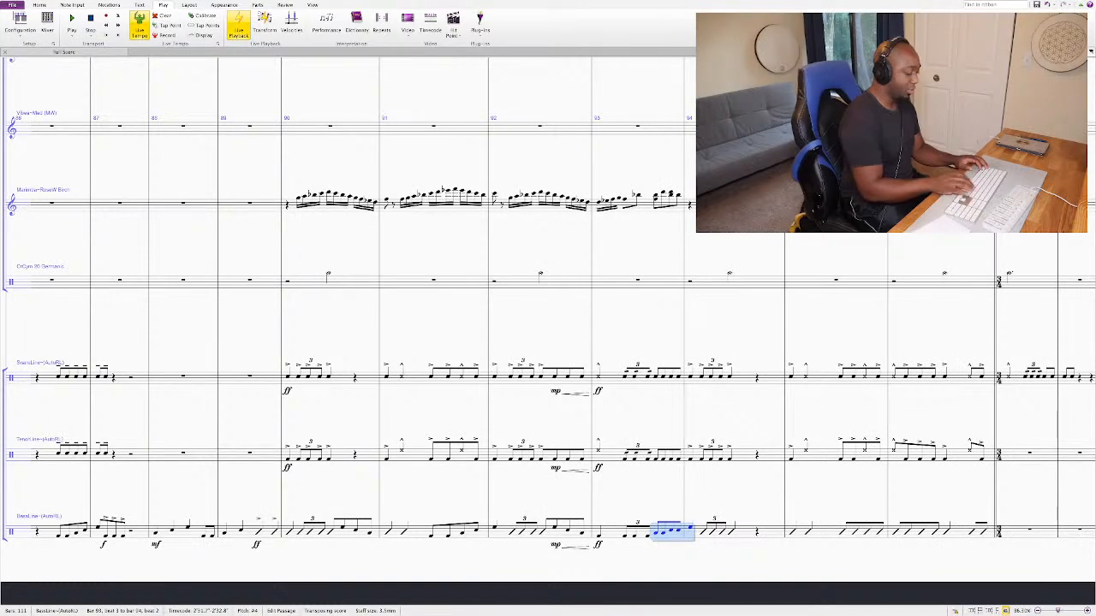
key("Left")
key("space")
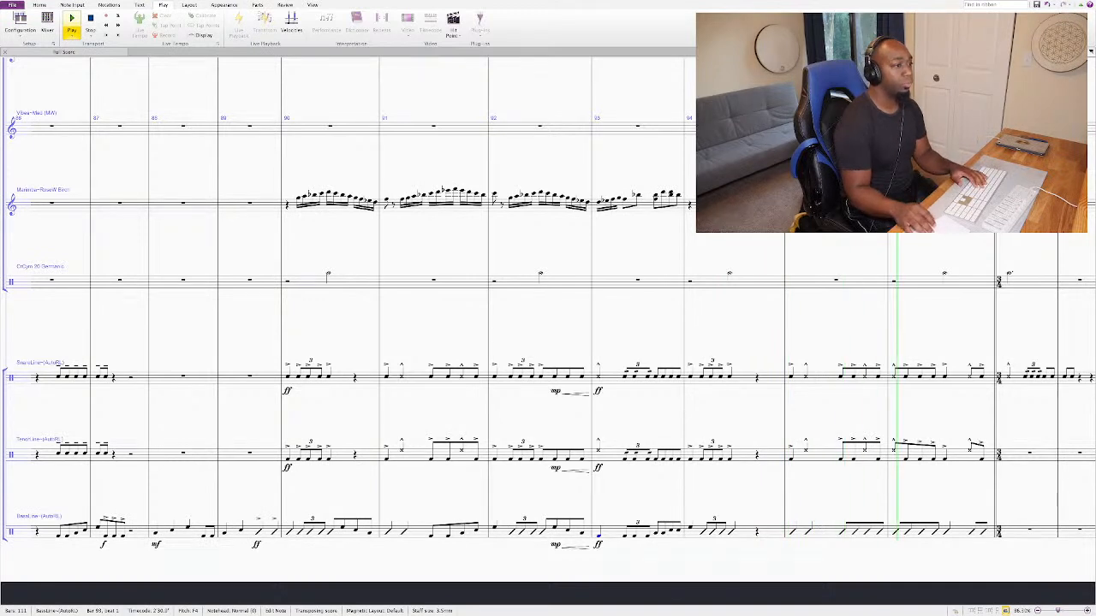
key("space")
Step: Change the beat 2 slash of bass drum bar 95 to a cross notehead and play back from bar 95
key("shift+alt+1")
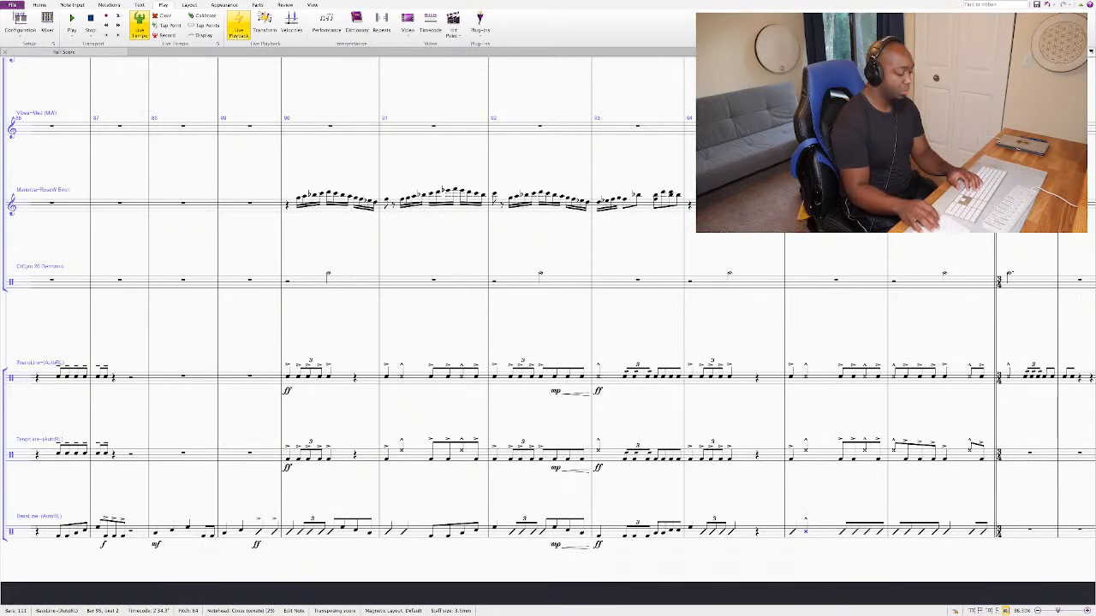
key("space")
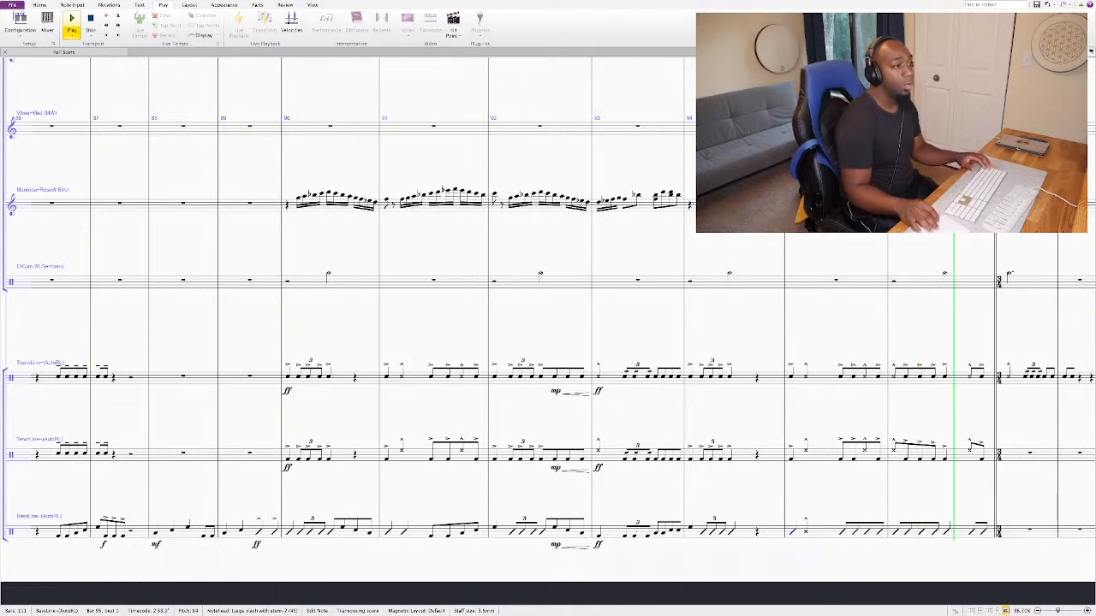
key("space")
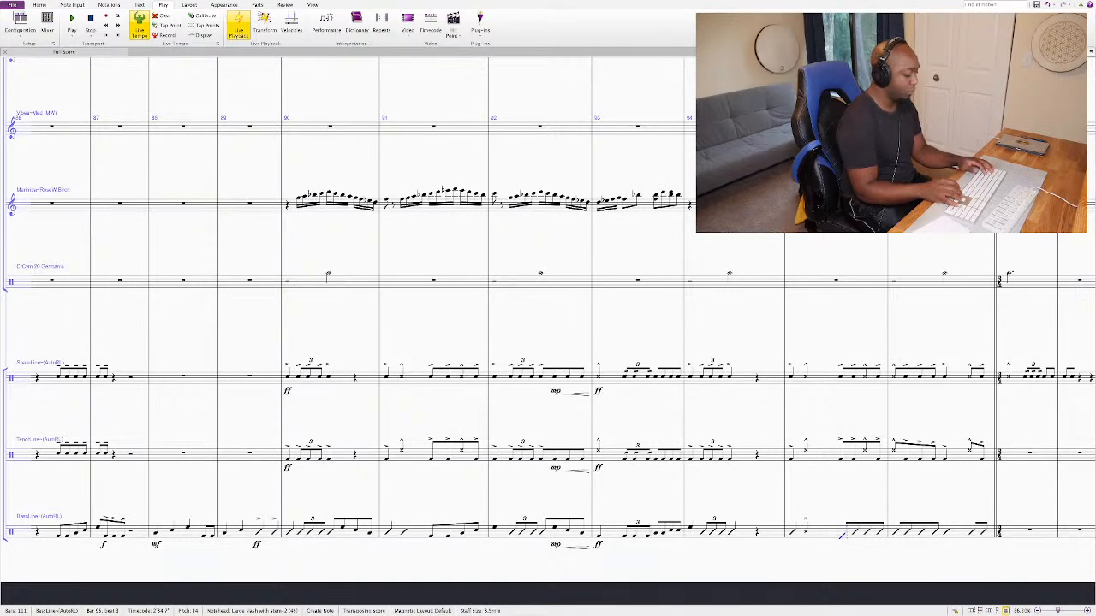
Step: Split the bass drum slashes on beats 3 and 4 of bar 95 into a line rising from F4
key("shift+Right")
key("shift+Right")
key("shift+Right")
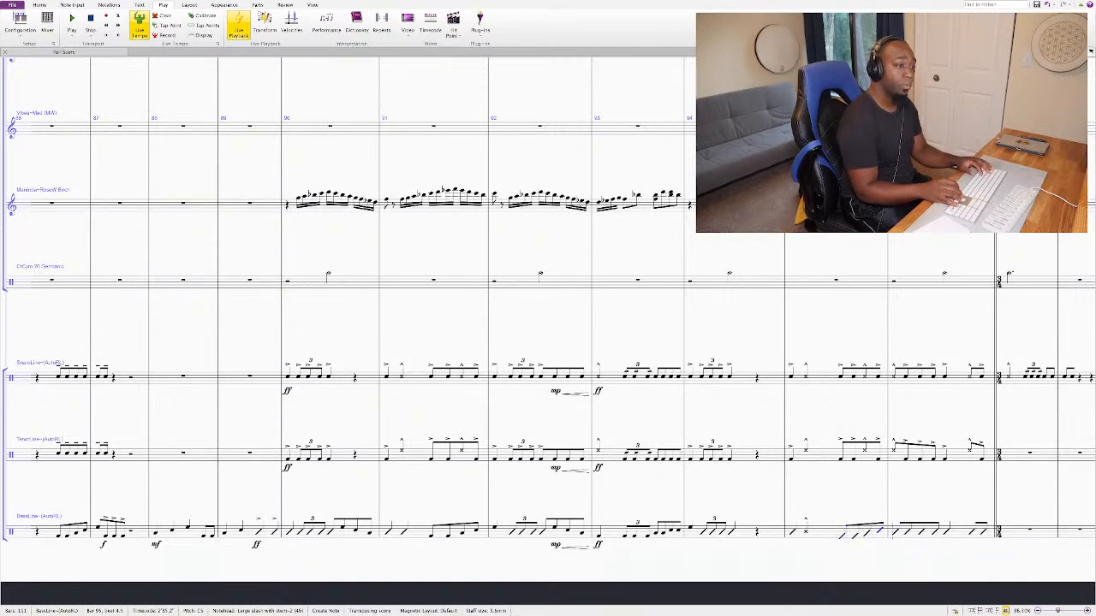
Step: Split the bass drum line in bar 96 down to F4 on beat 3, and give everything from bar 95 beat 3 normal noteheads
key("shift+Right")
key("shift+Right")
key("shift+Right")
key("shift+Right")
key("shift+Right")
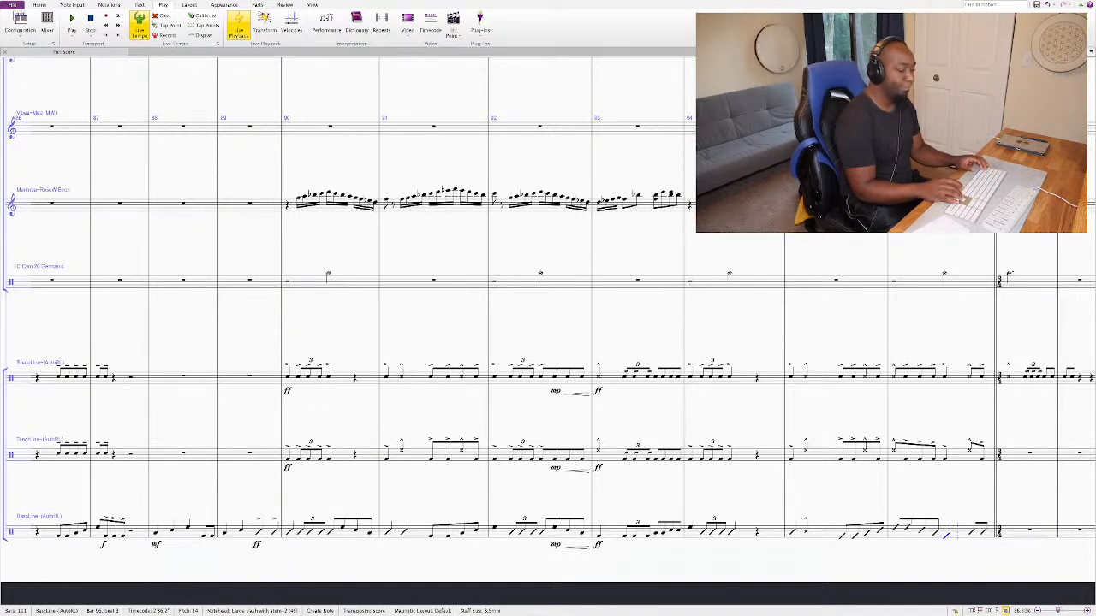
key("shift+Right")
key("shift+Right")
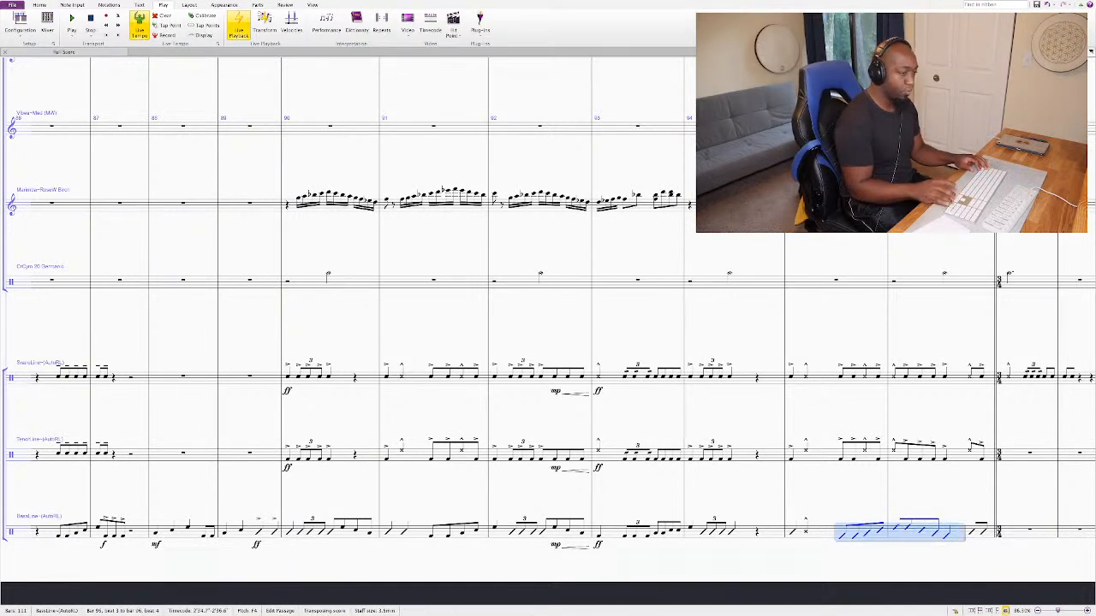
key("shift+alt+0")
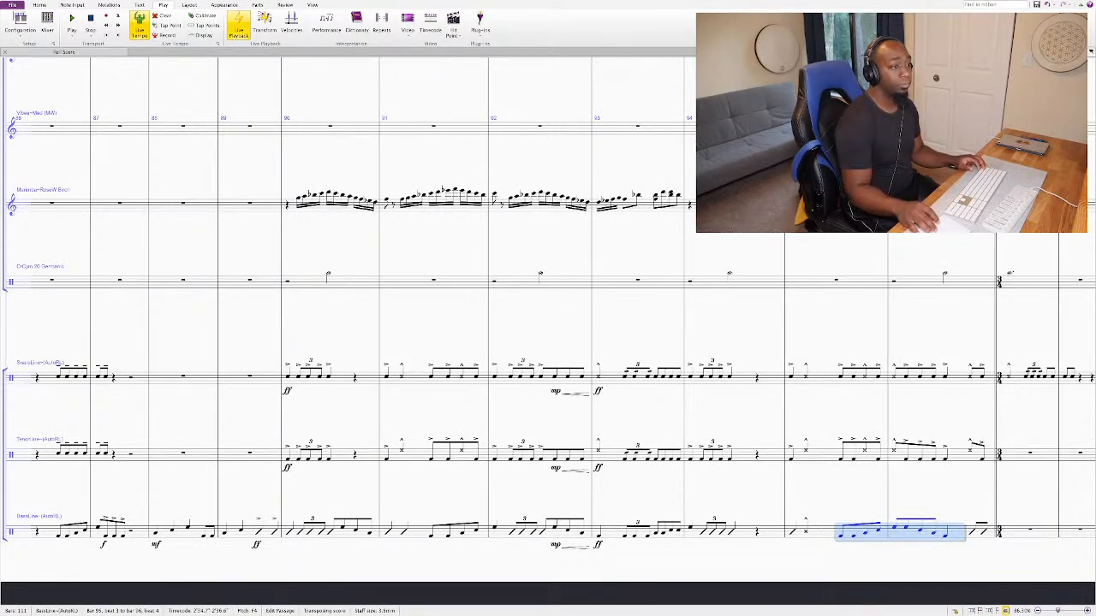
Step: Enter a quarter note with a slash notehead on beat 1 of bass drum bar 97, and play back from bar 89
scroll(548, 342, "right", 1)
key("Right")
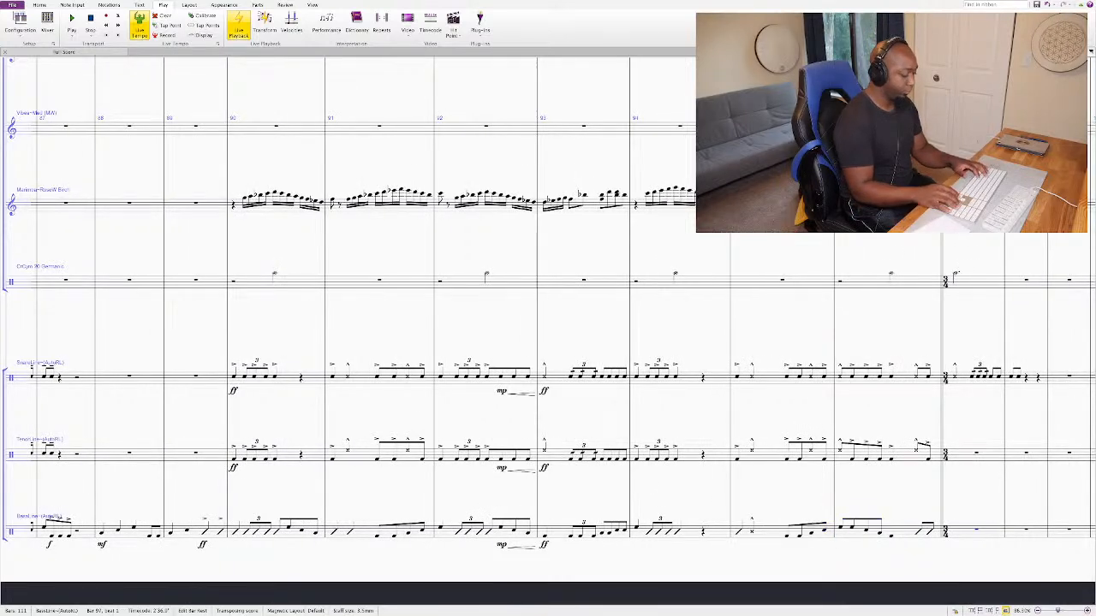
key("n")
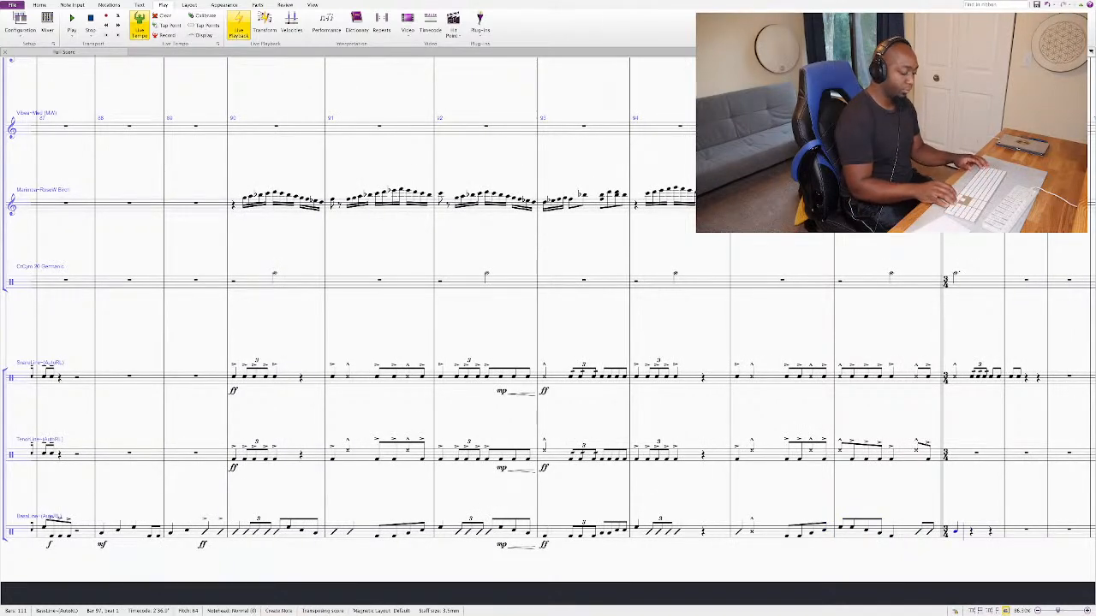
key("Escape")
key("alt+shift+4")
key("alt+shift+9")
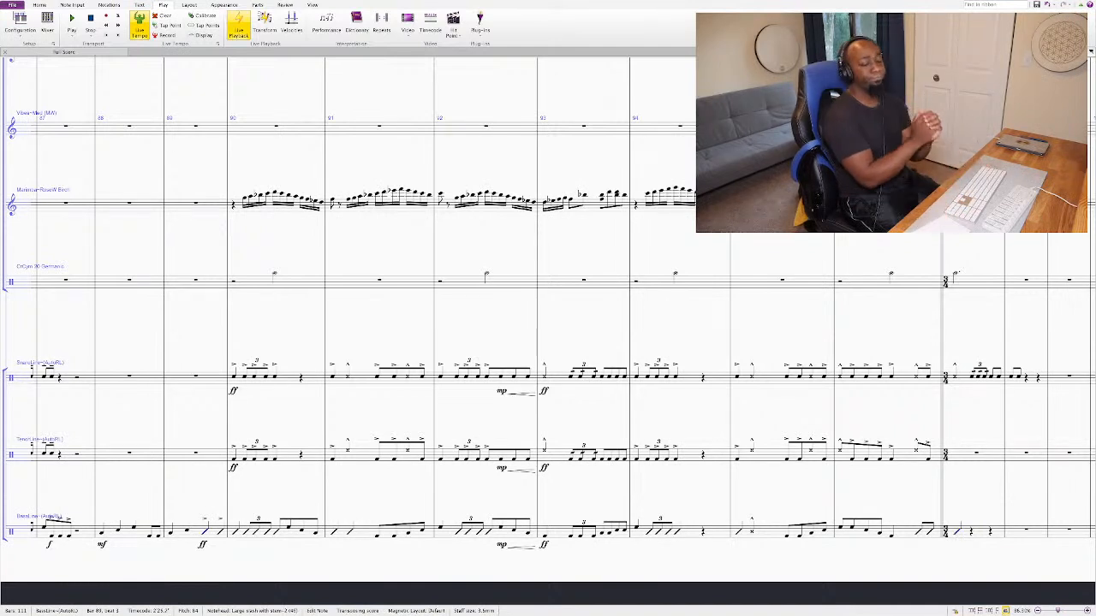
key("space")
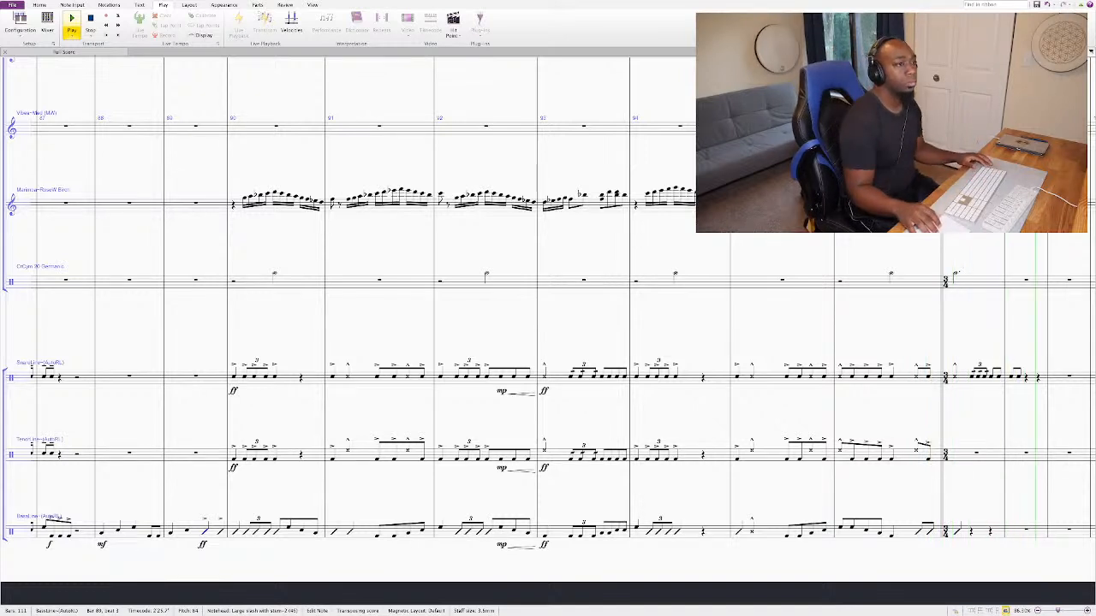
key("space")
Step: Delete the snare notes from beat 2 of bar 97 to the end of bar 98
left_click(976, 373)
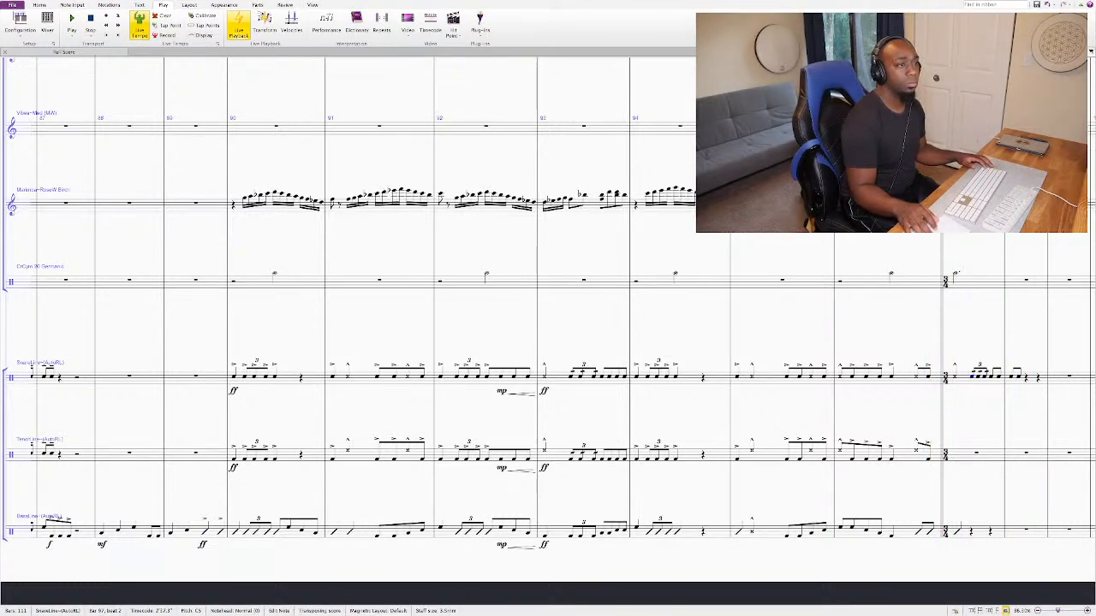
key("shift+Right")
key("shift+Right")
key("shift+Right")
key("shift+Right")
key("Delete")
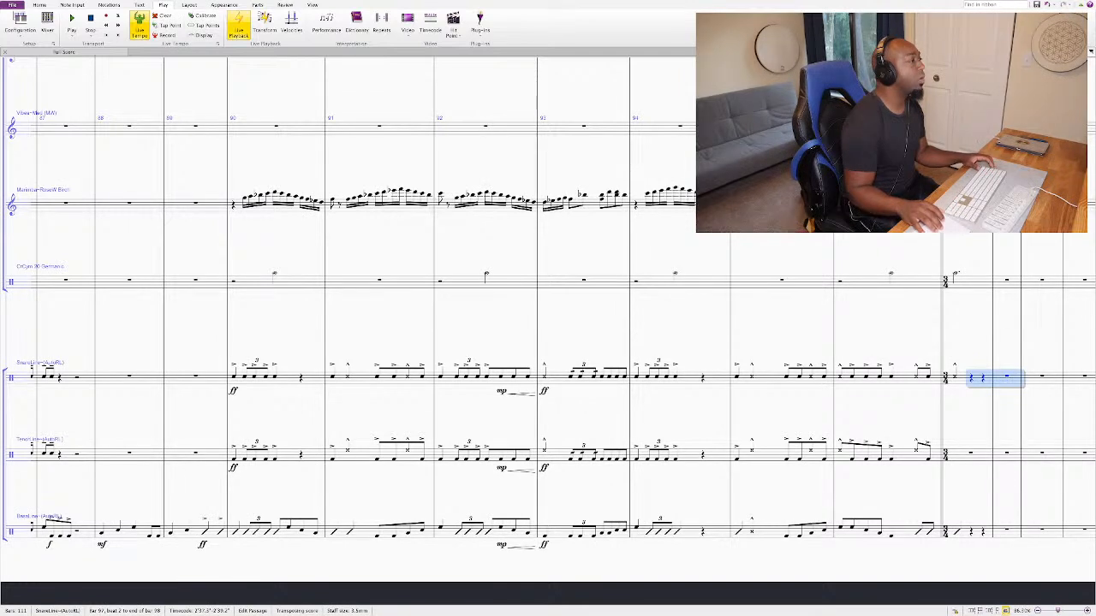
Step: Play back the drum parts from bar 90, from bar 69 up to bar 97, and once more from bar 90
left_click(234, 377)
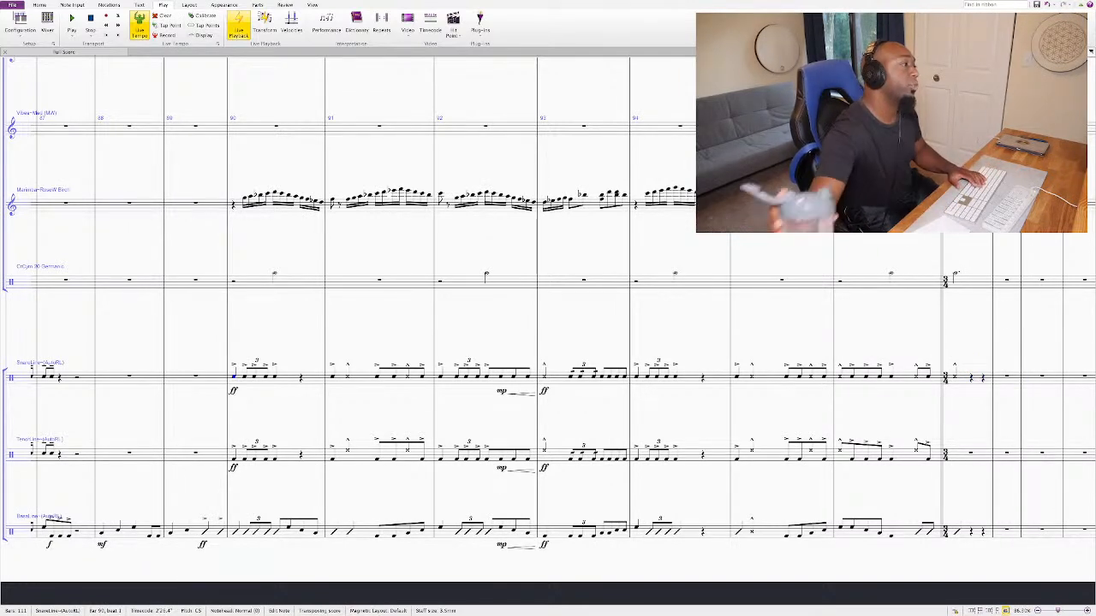
key("space")
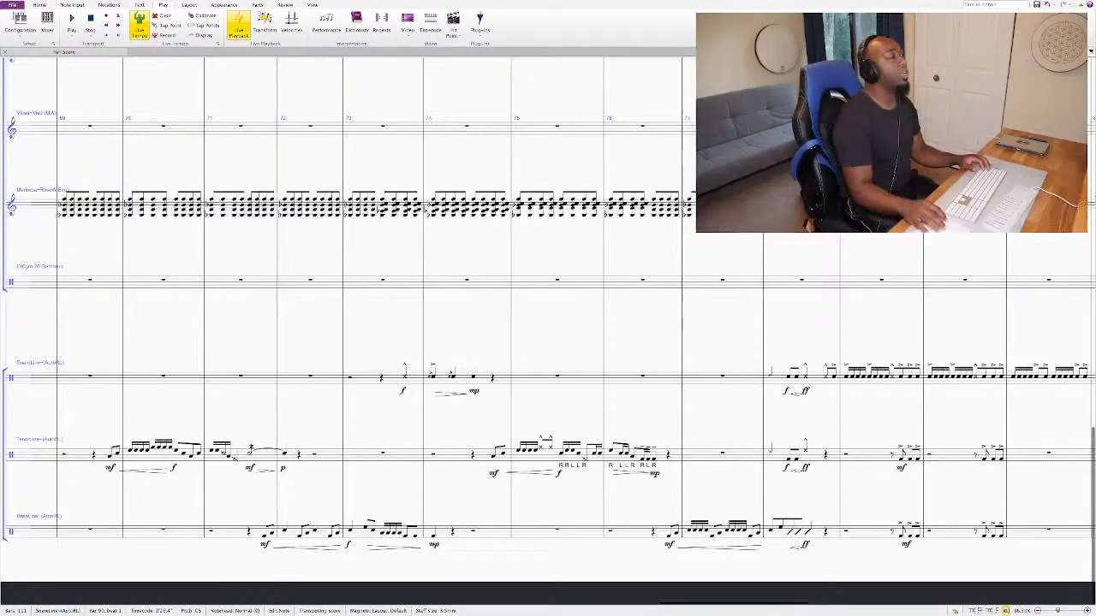
left_click(274, 453)
key("space")
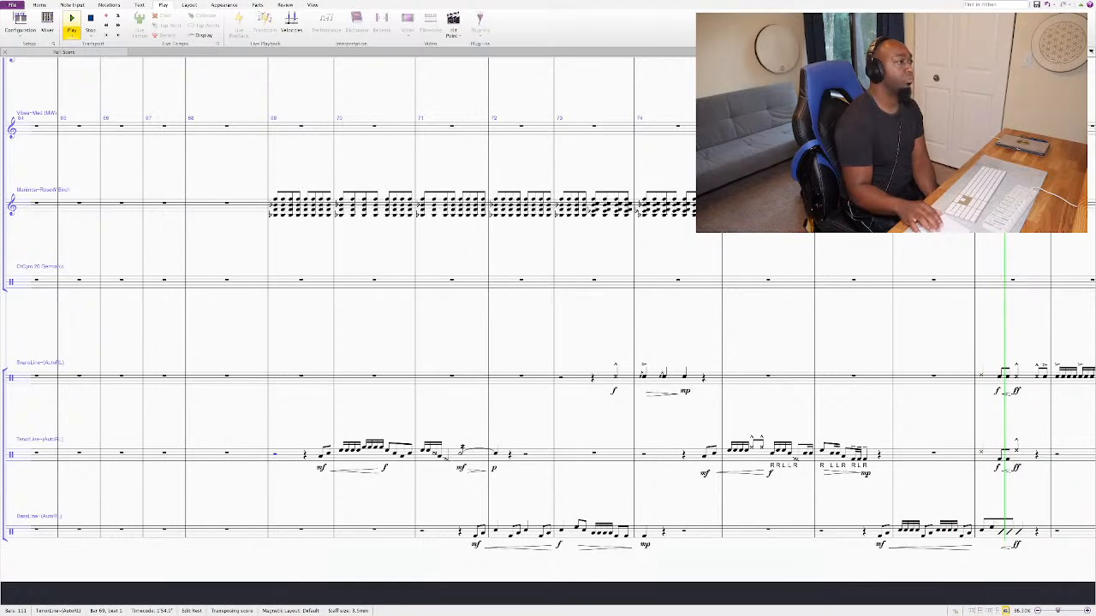
key("ctrl+equal")
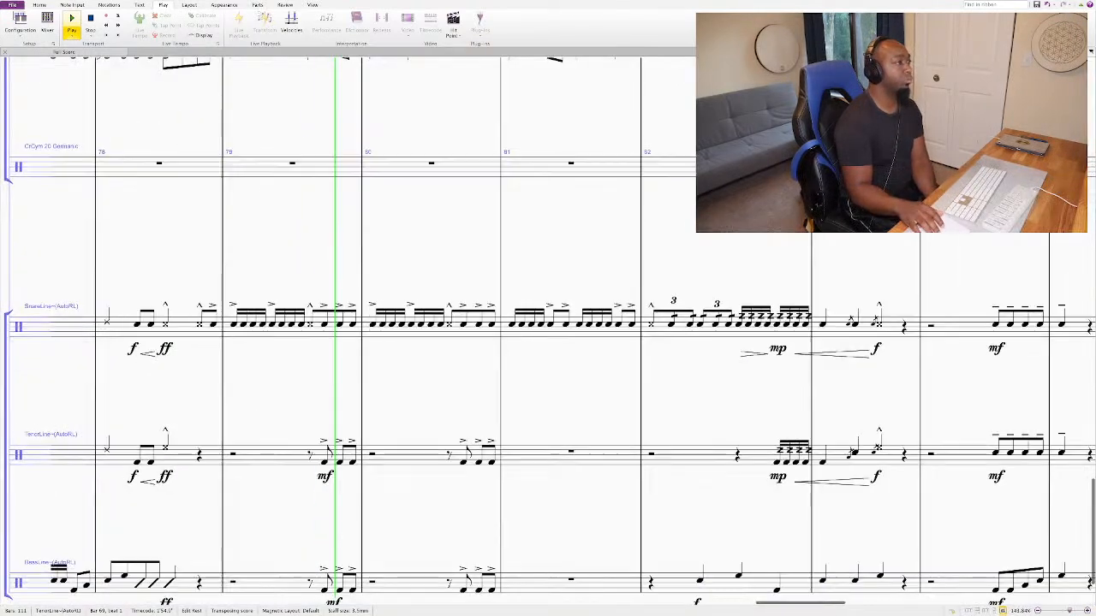
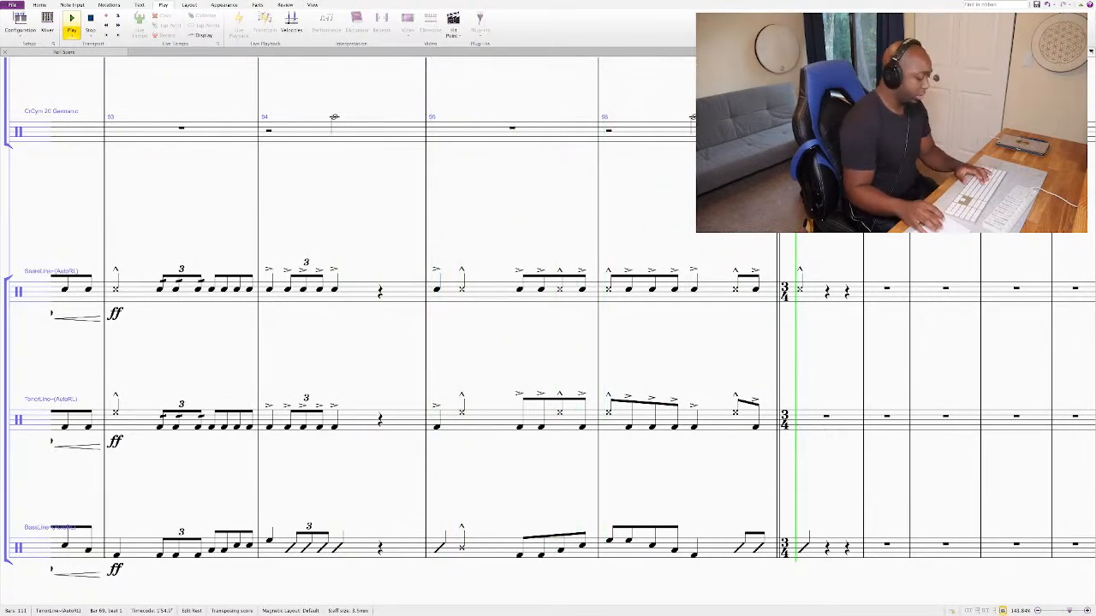
key("Escape")
key("ctrl+minus")
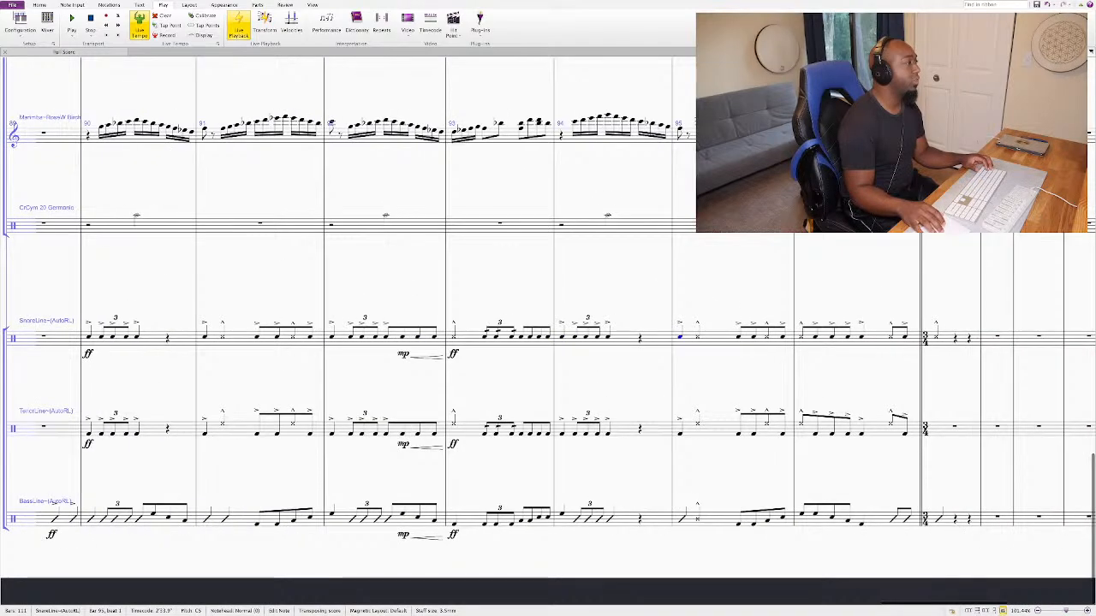
left_click(88, 336)
key("p")
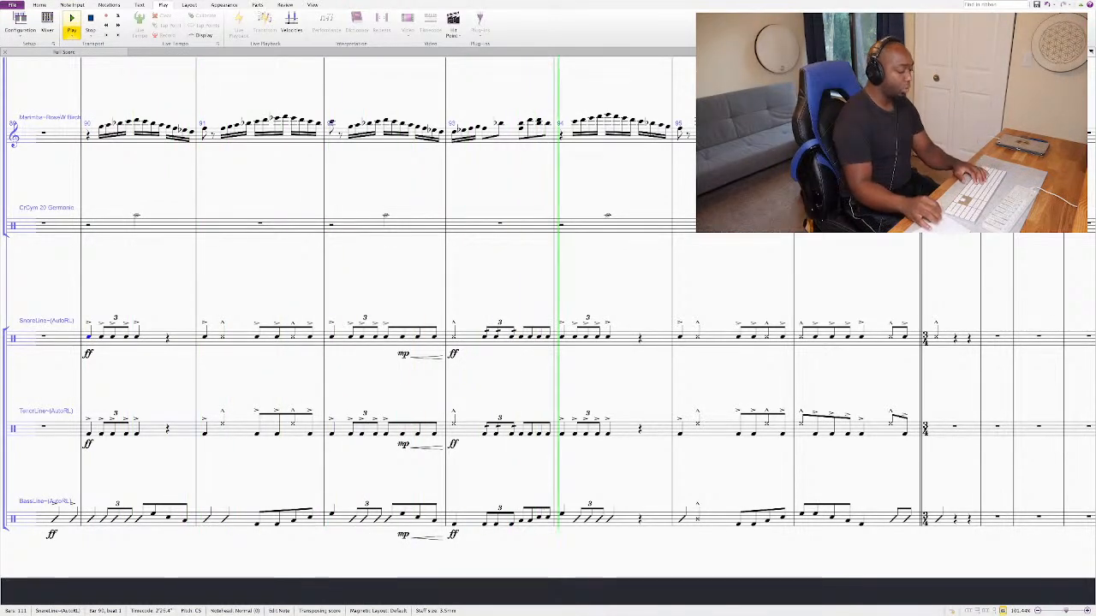
key("space")
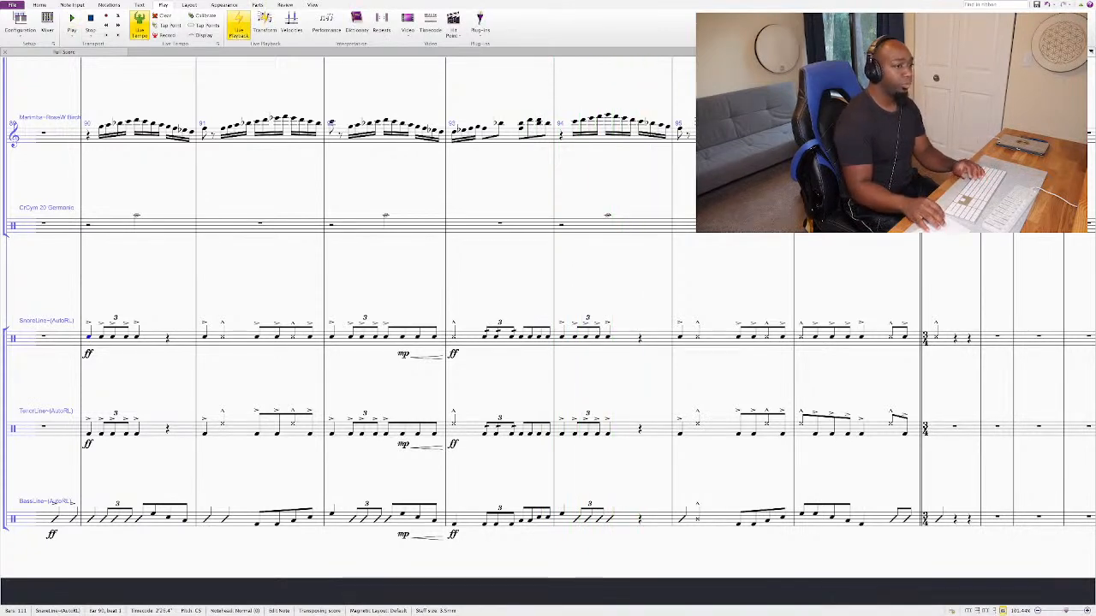
Step: Enter four sixteenth notes on beat 4 of snare bar 94
left_click(639, 338)
key("n")
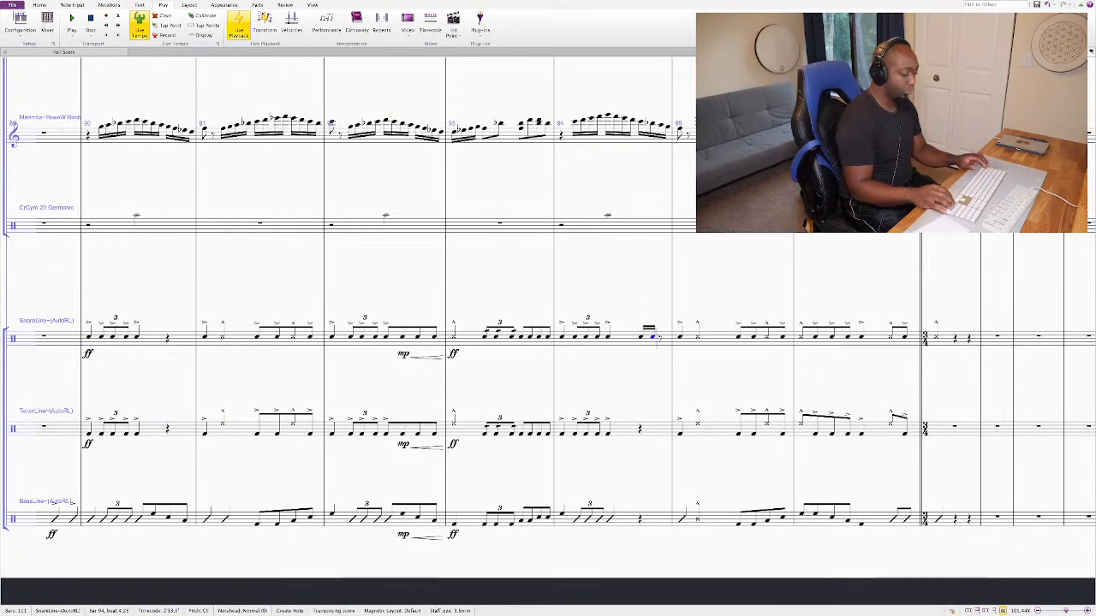
key("Escape")
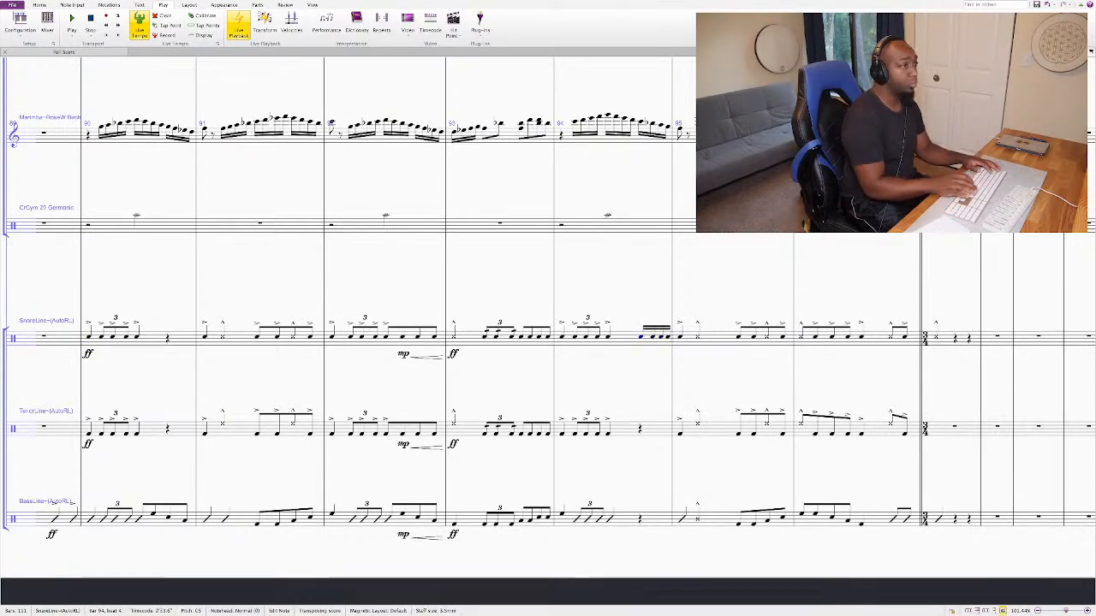
Step: Mark the snare sixteenths in bar 94 mp with a crescendo leading to ff on beat 1 of bar 95
key("ctrl+e")
type("mp")
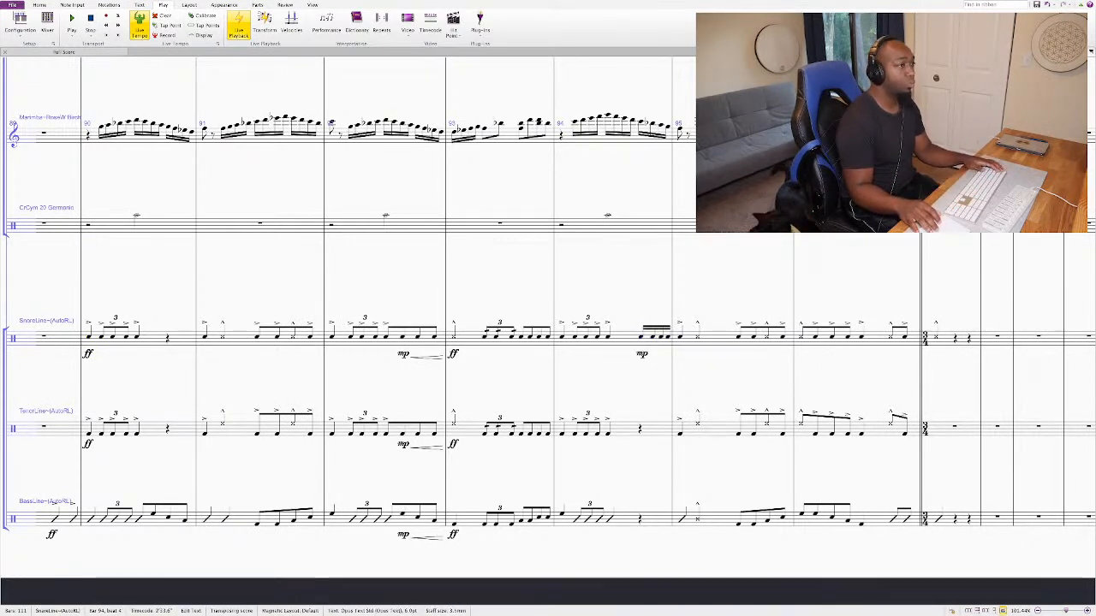
key("Escape")
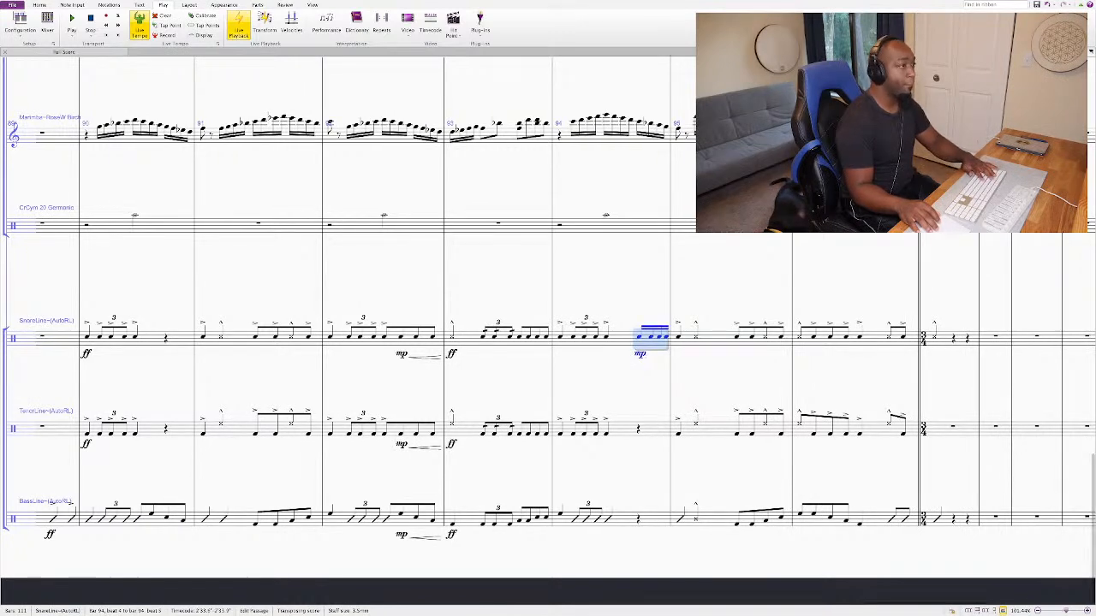
key("h")
key("ctrl+e")
type("ff")
key("Escape")
key("Escape")
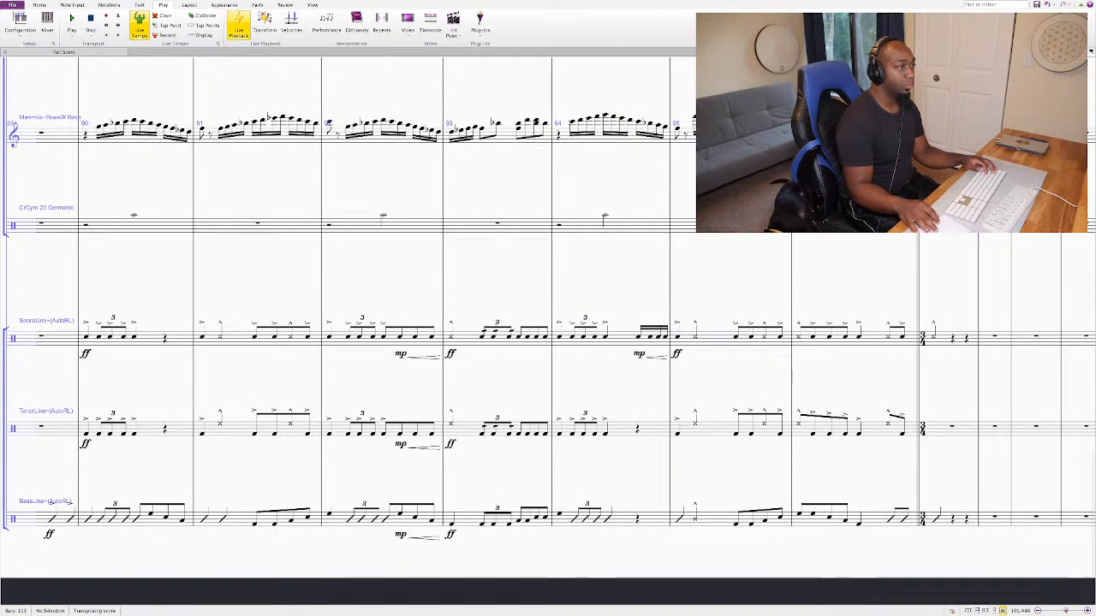
Step: Replace the beat 3 eighth notes of snare bar 95 with an accented eighth-note triplet
left_click(735, 336)
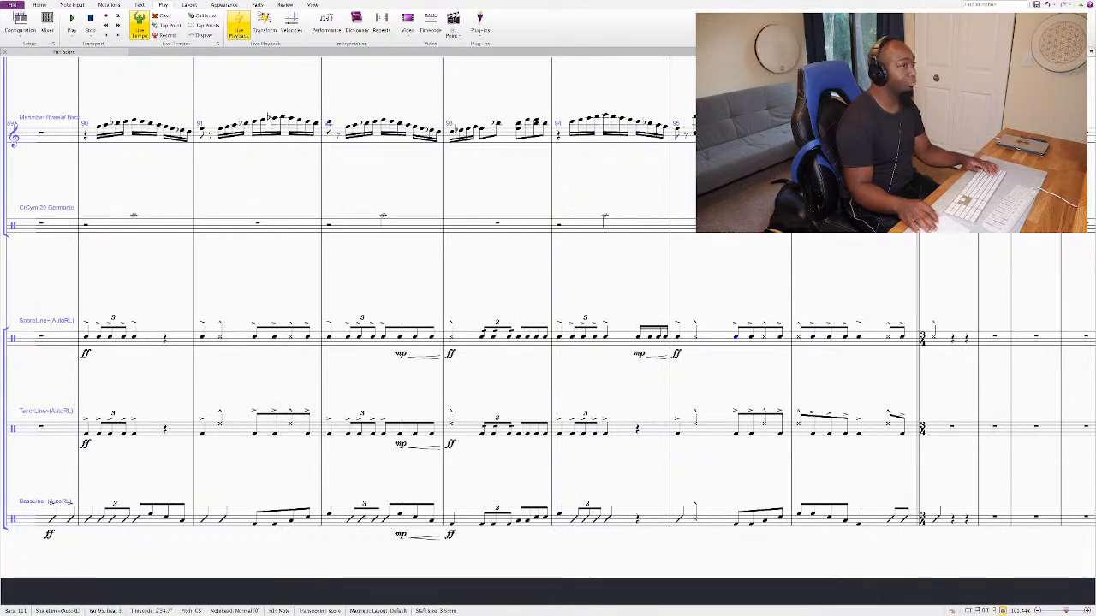
key("super+3")
key("c")
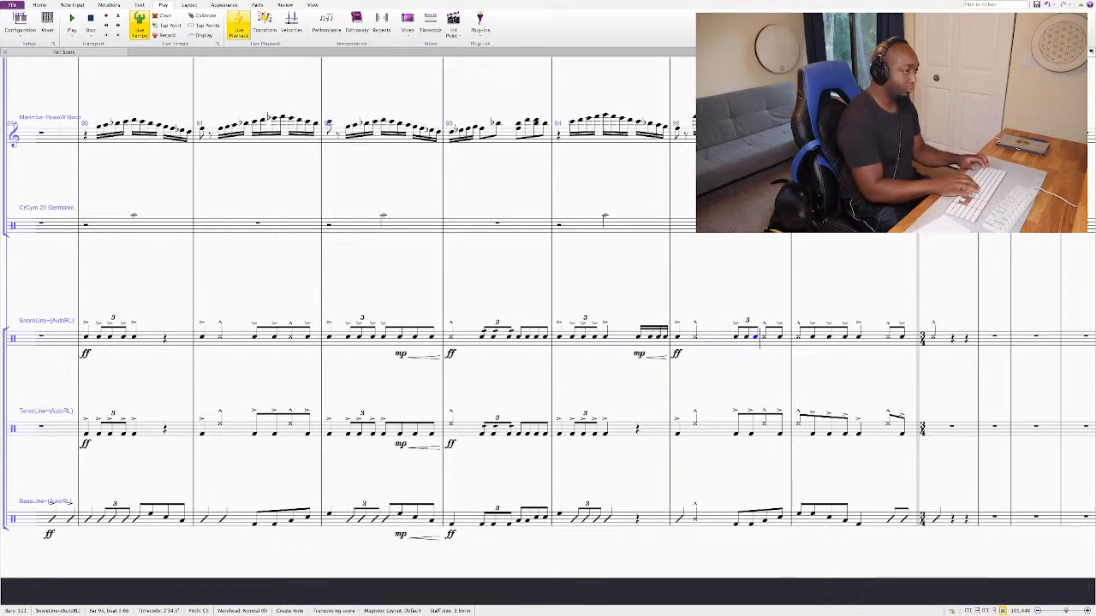
key("shift+Left")
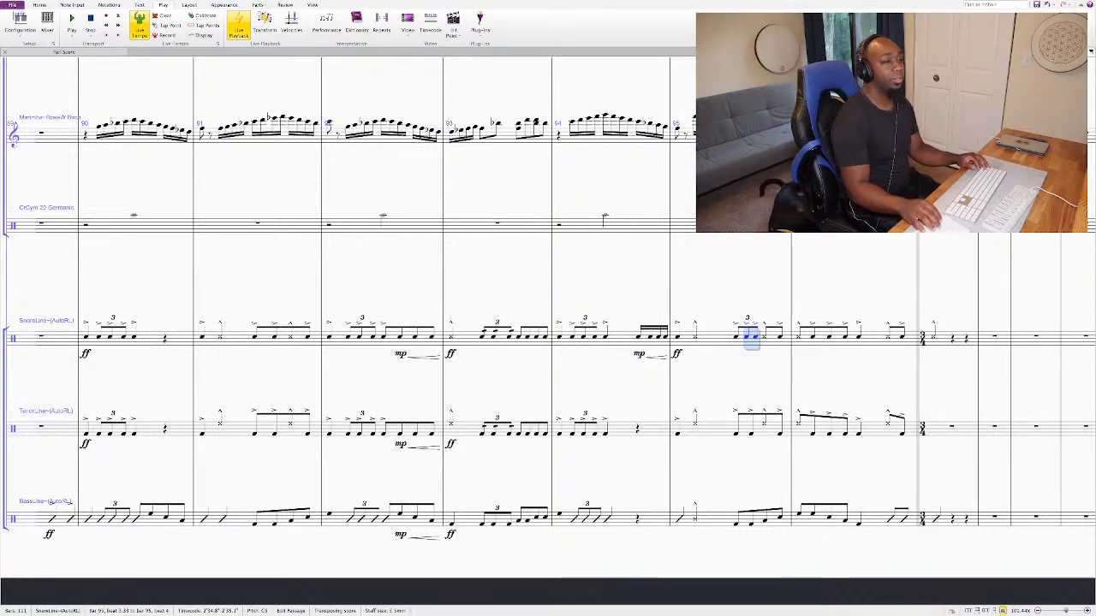
Step: Rewrite beats 1 and 2 of snare bar 96 as an eighth plus two sixteenths each, and accent the new notes
key("Right")
key("Right")
key("Right")
key("Right")
key("n")
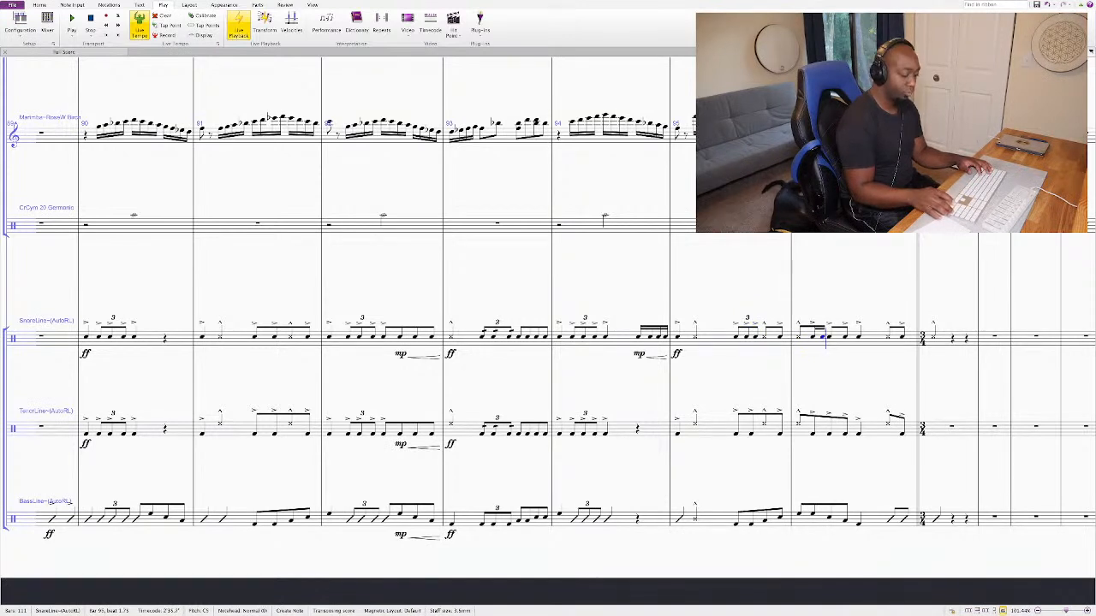
key("3")
key("c")
key("2")
key("c")
key("c")
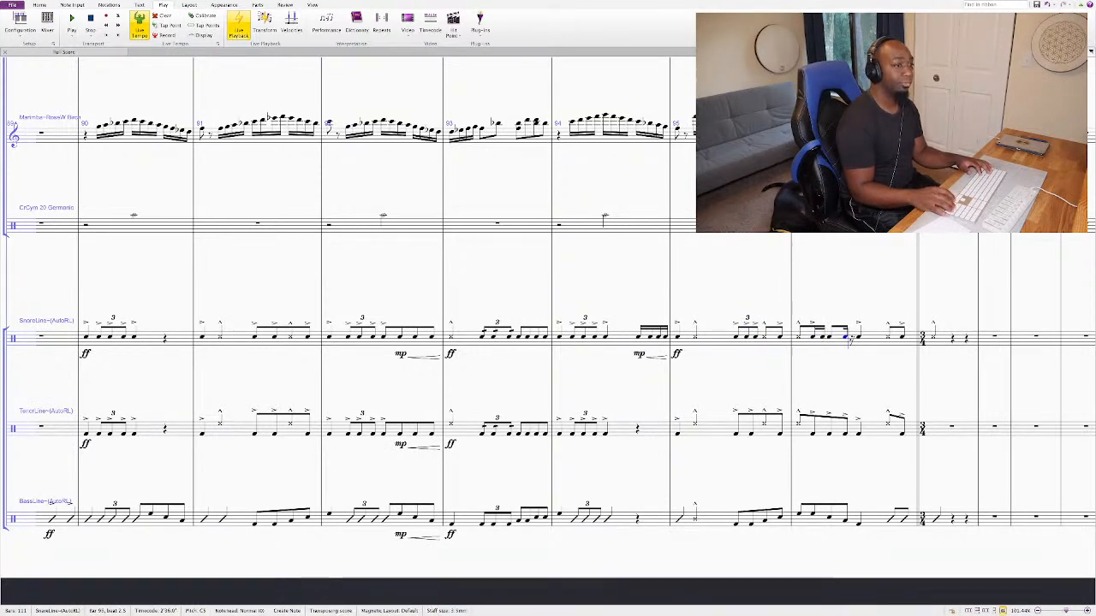
key("Escape")
key("shift+Left")
key("shift+Left")
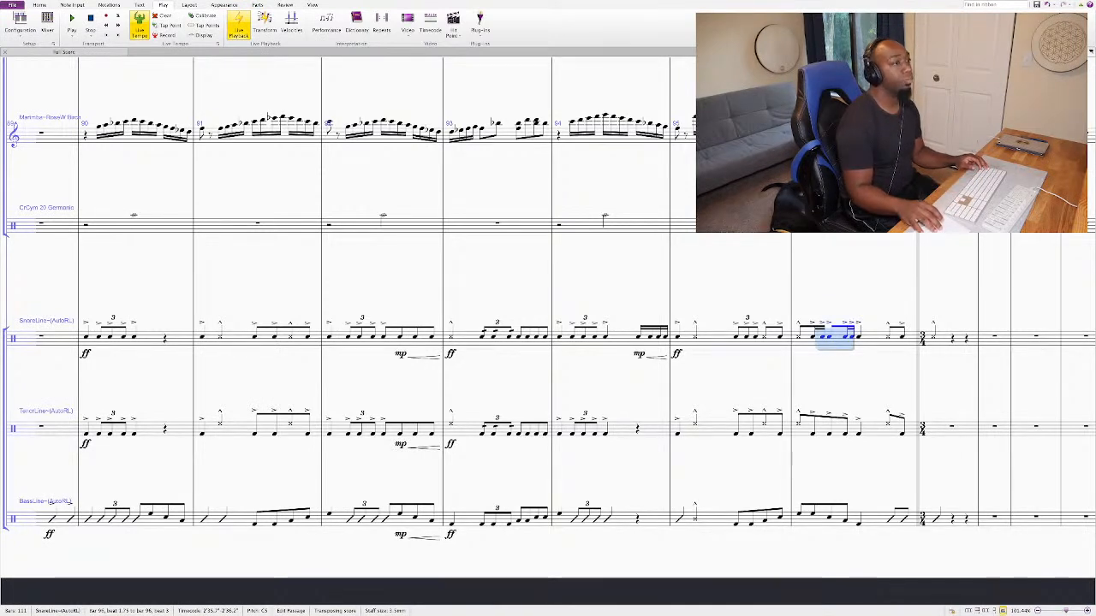
Step: Copy the snare passage from beat 3 of bar 95 through beat 2 of bar 96 onto the tenor staff at the same position
key("shift+Left")
key("shift+Left")
key("shift+Left")
key("shift+Left")
key("shift+Left")
key("shift+Left")
key("shift+Left")
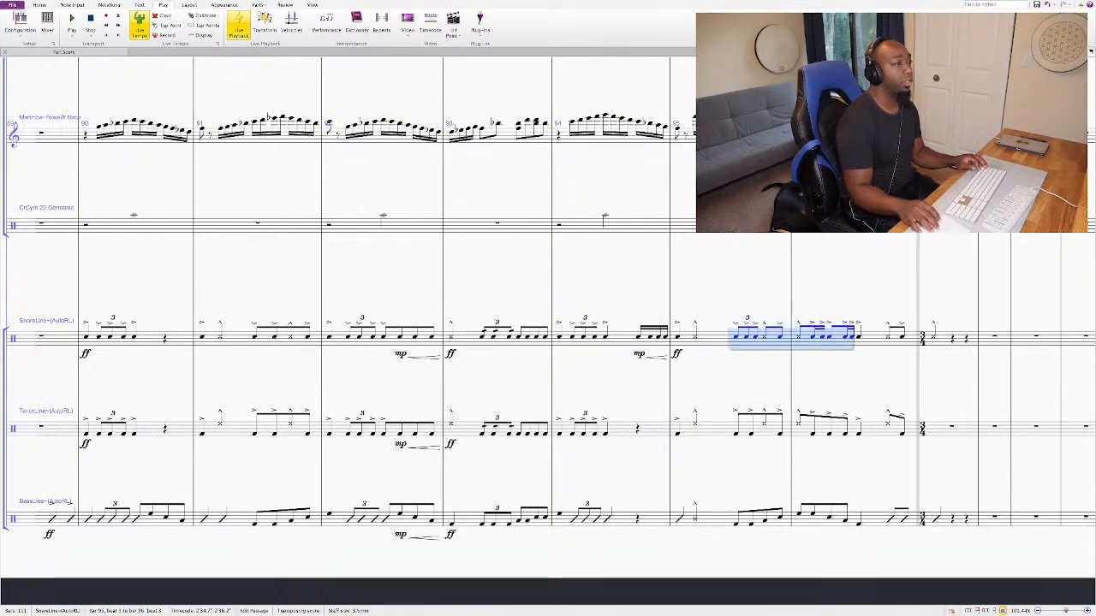
key("alt+Down")
key("ctrl+v")
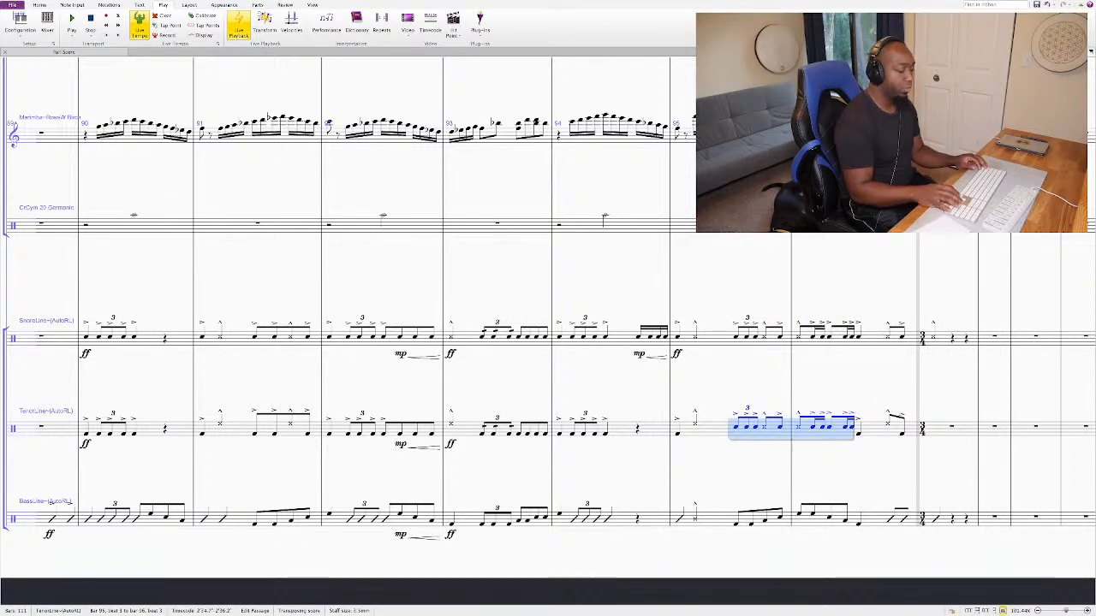
Step: Lower the copied tenor passage to F4, and raise its cross-notehead notes in bars 95 and 96 to a higher position
key("Down")
key("Down")
key("Down")
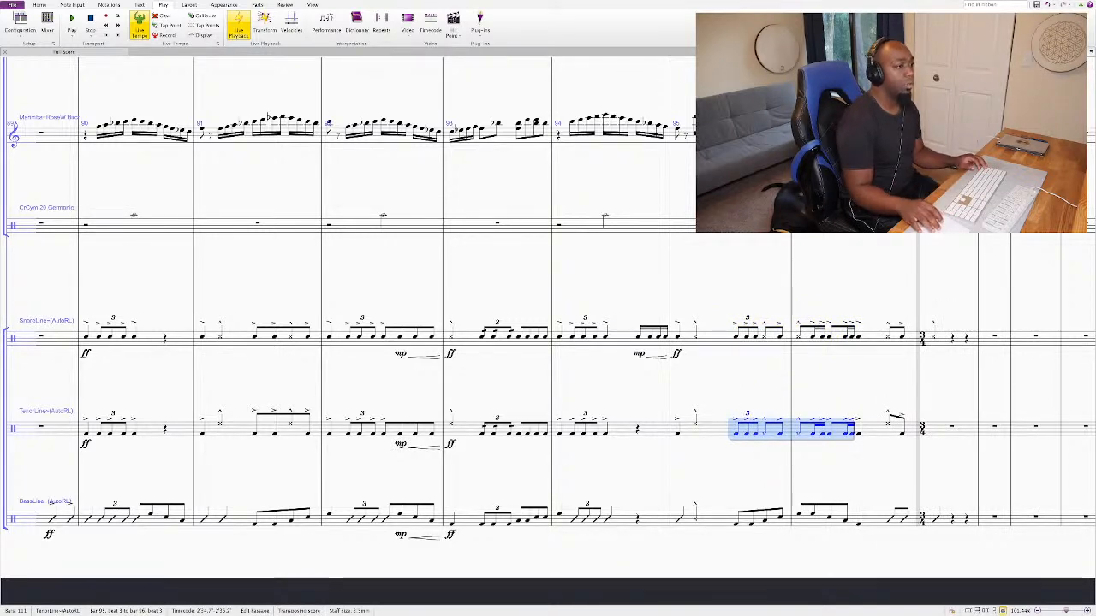
key("Escape")
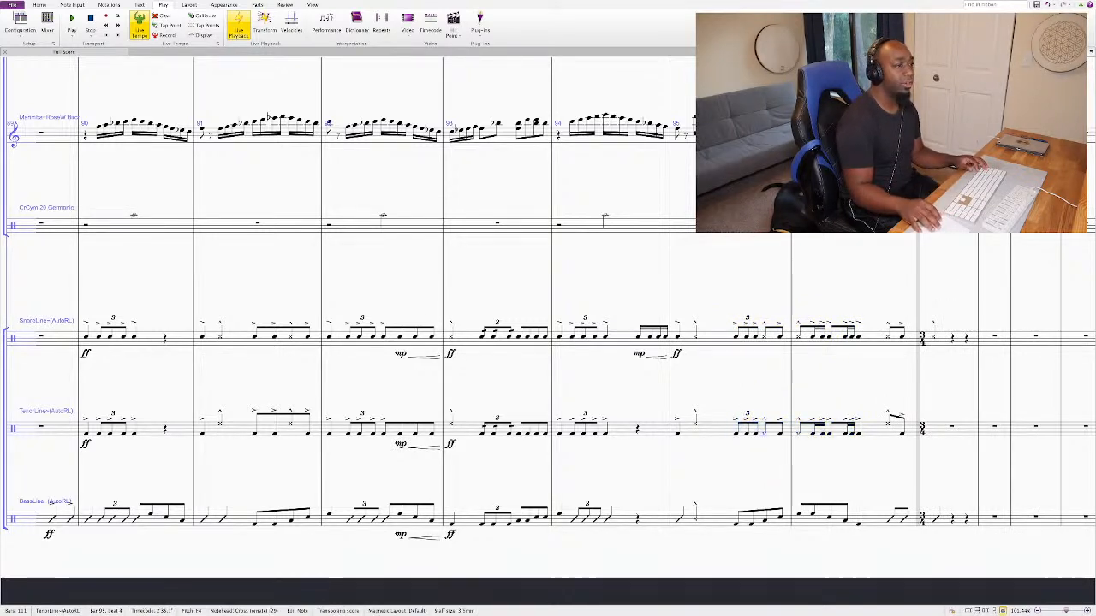
key("ctrl+Up")
Step: Copy the snare passage from beat 3 of bar 95 through beat 2 of bar 96 onto the bass drum staff at the same position
left_click(736, 336)
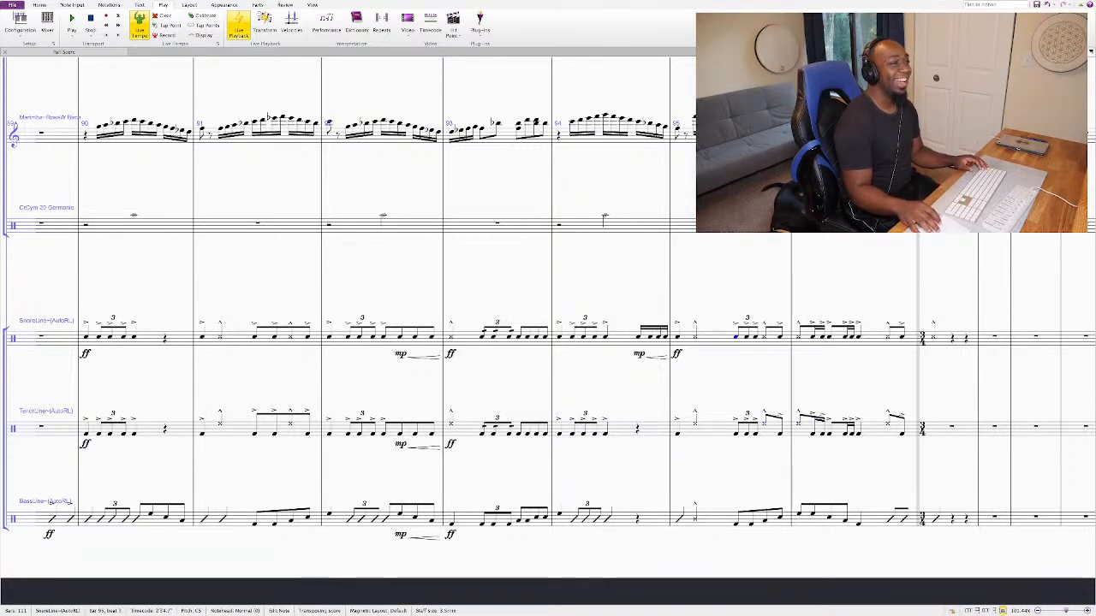
left_click(858, 337, "shift")
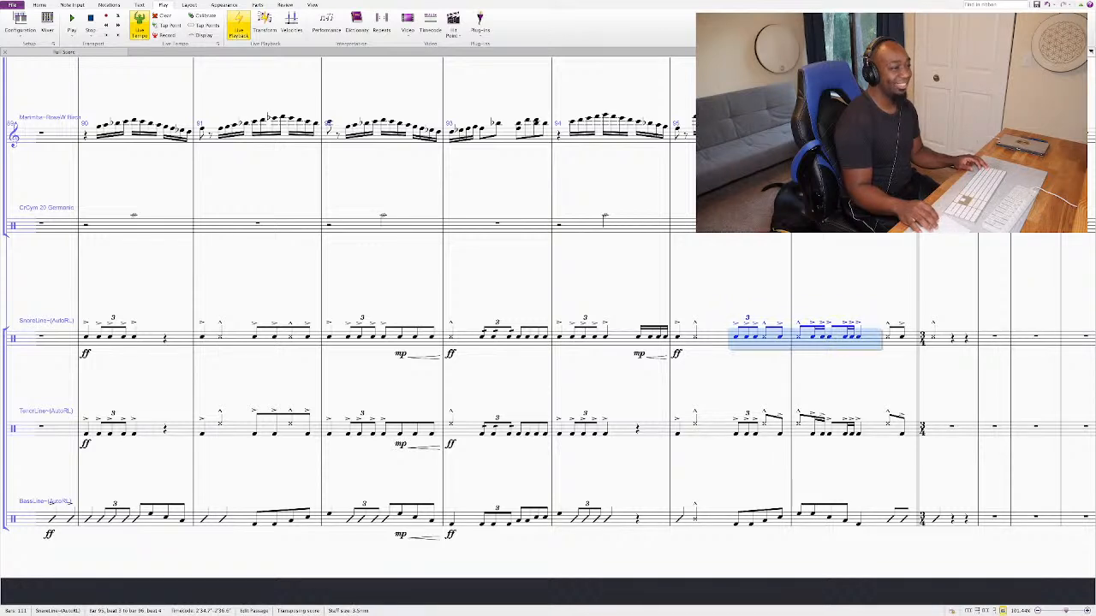
left_click(735, 519, "alt")
key("Down")
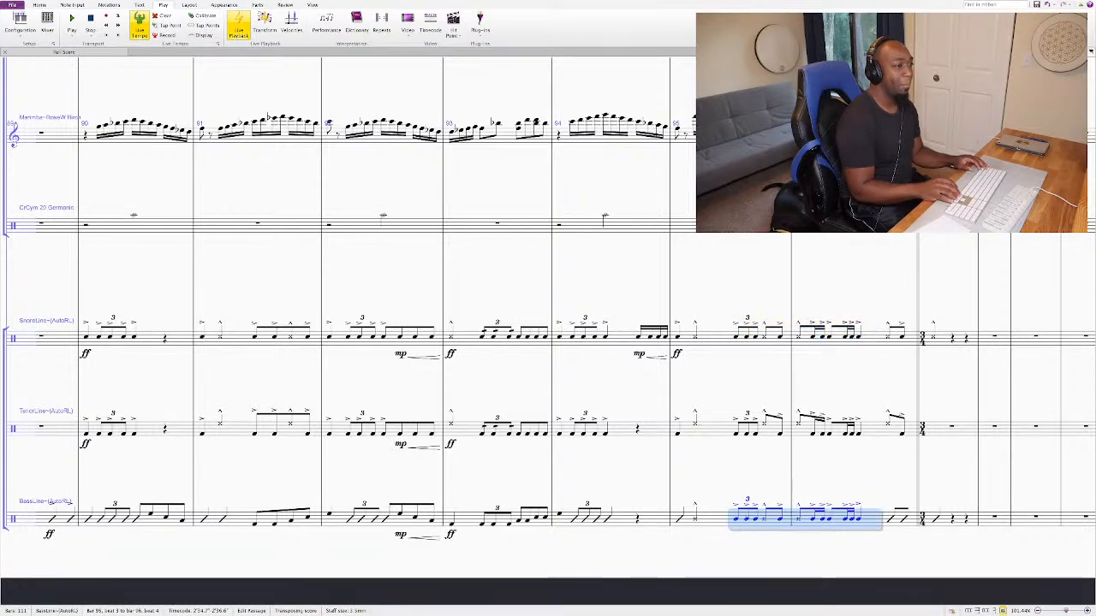
Step: Change the bass drum notes on beats 3 and 4 of bar 95 to slash noteheads, keeping a cross notehead on beat 4
left_click(736, 518)
key("shift+Right")
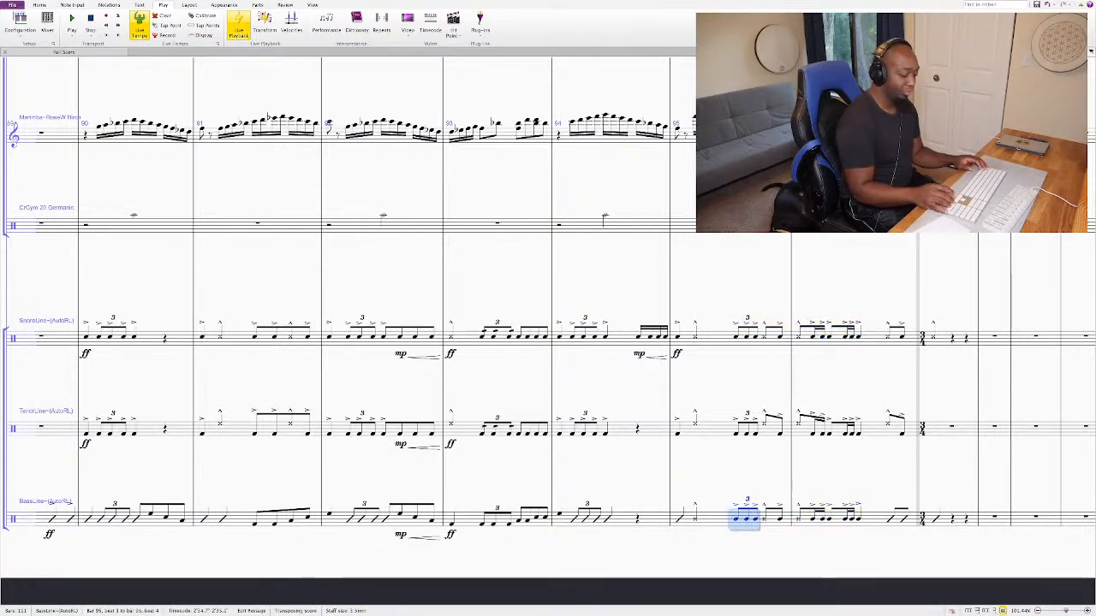
key("shift+Right")
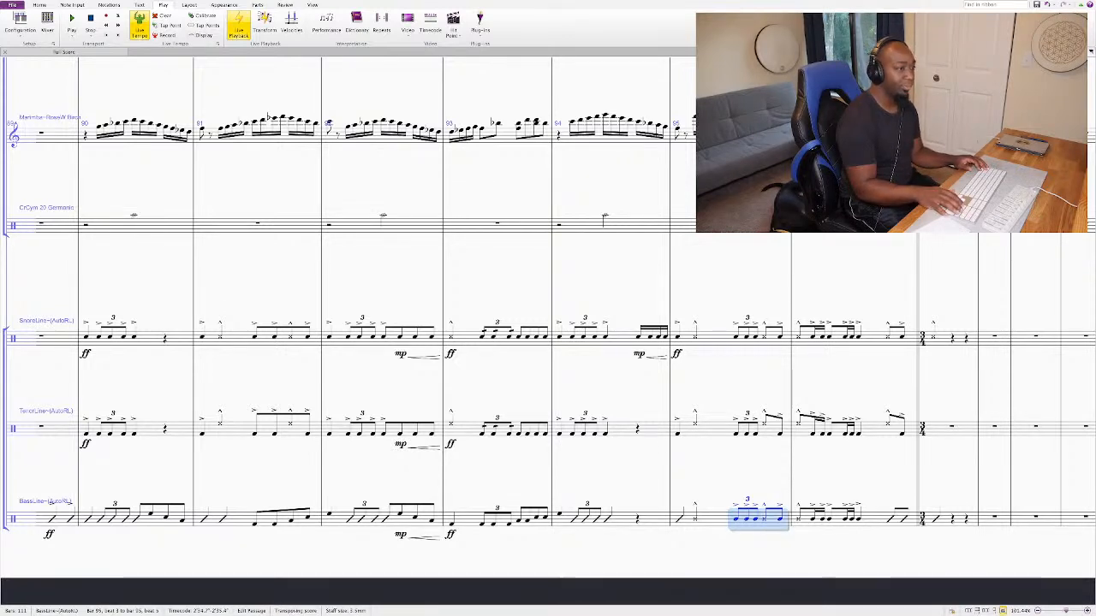
key("alt+shift+4")
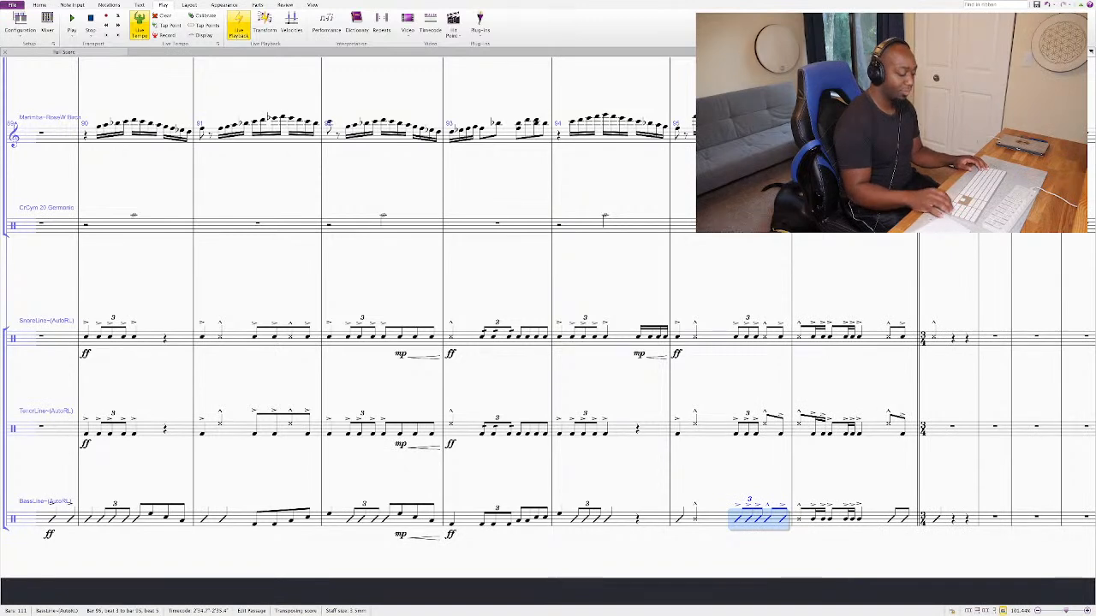
left_click(765, 518)
key("alt+shift+2")
key("alt+shift+9")
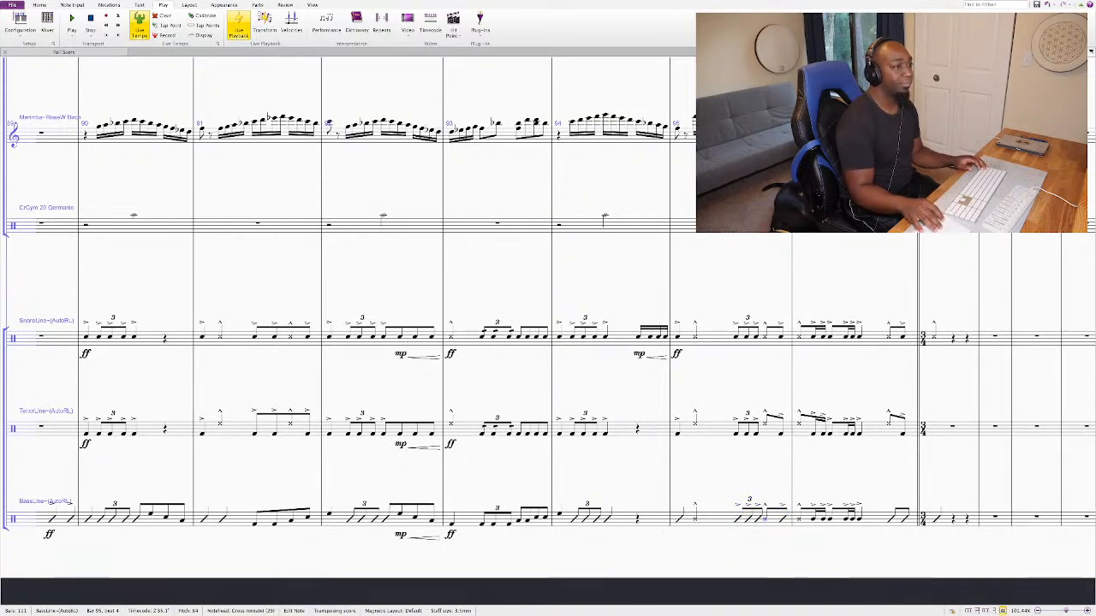
Step: Move the copied bass drum notes in bar 96 to different drums so the line descends to F4 on beat 3
key("Right")
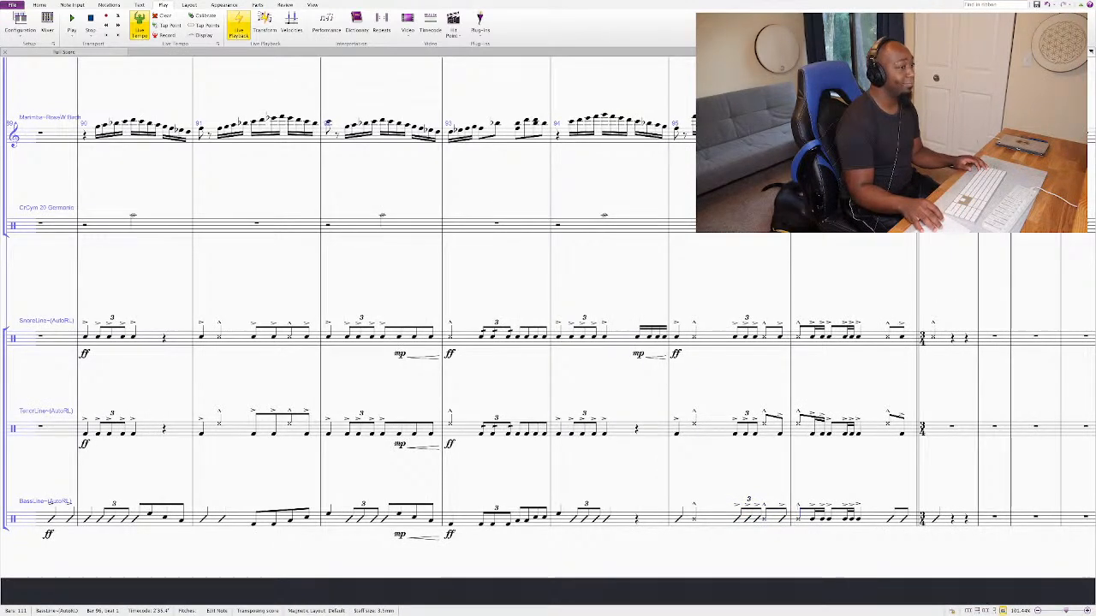
key("shift+Right")
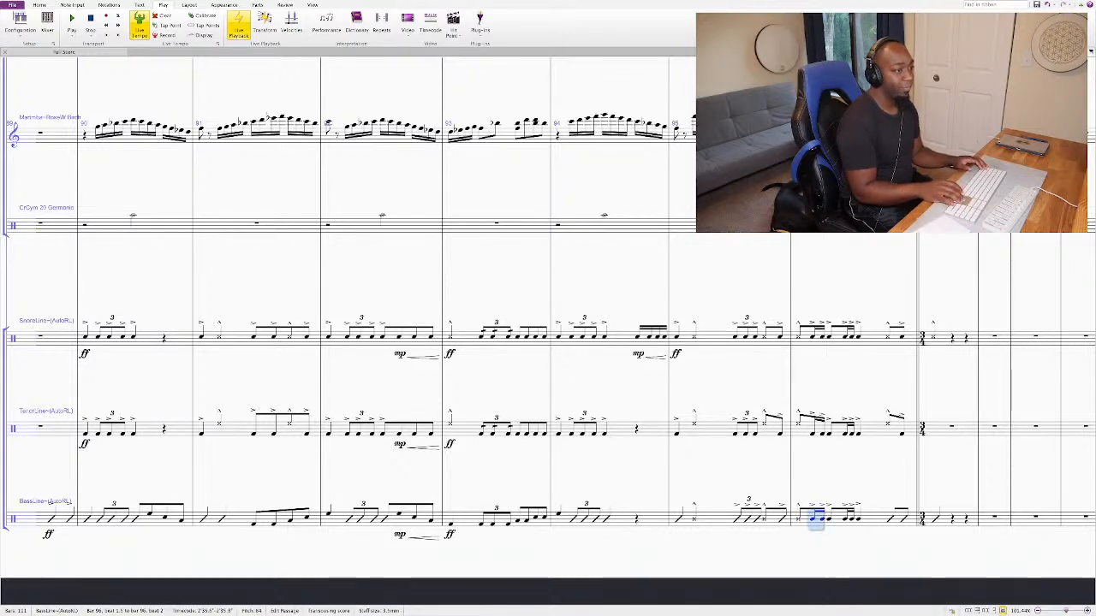
key("Down")
key("Right")
key("Up")
key("Right")
key("shift+Right")
key("Right")
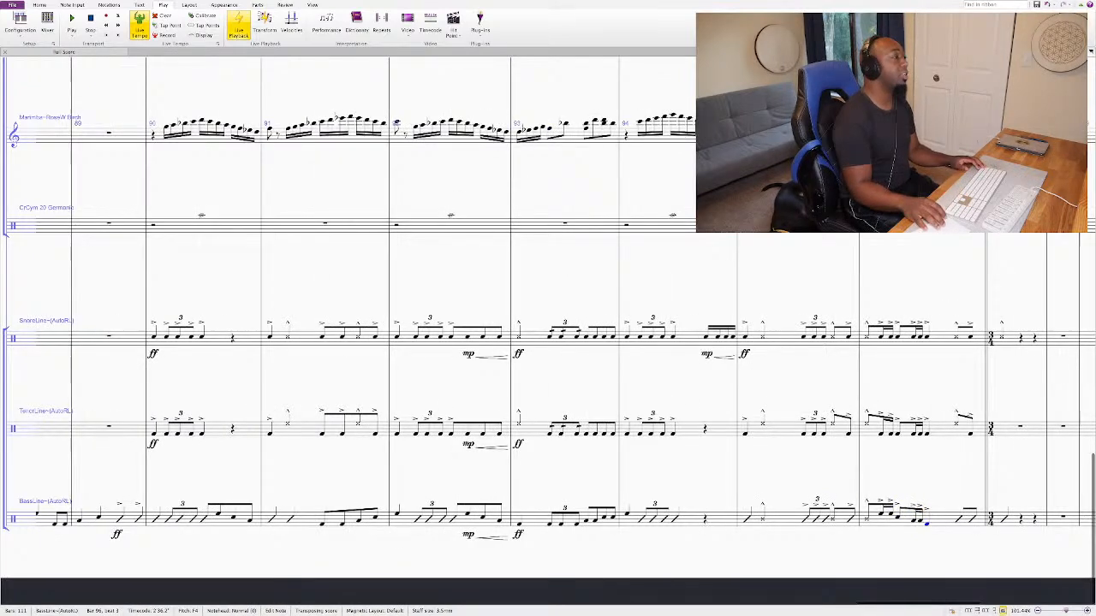
Step: Play back the score from bar 90 to check the new battery passage
left_click(187, 337)
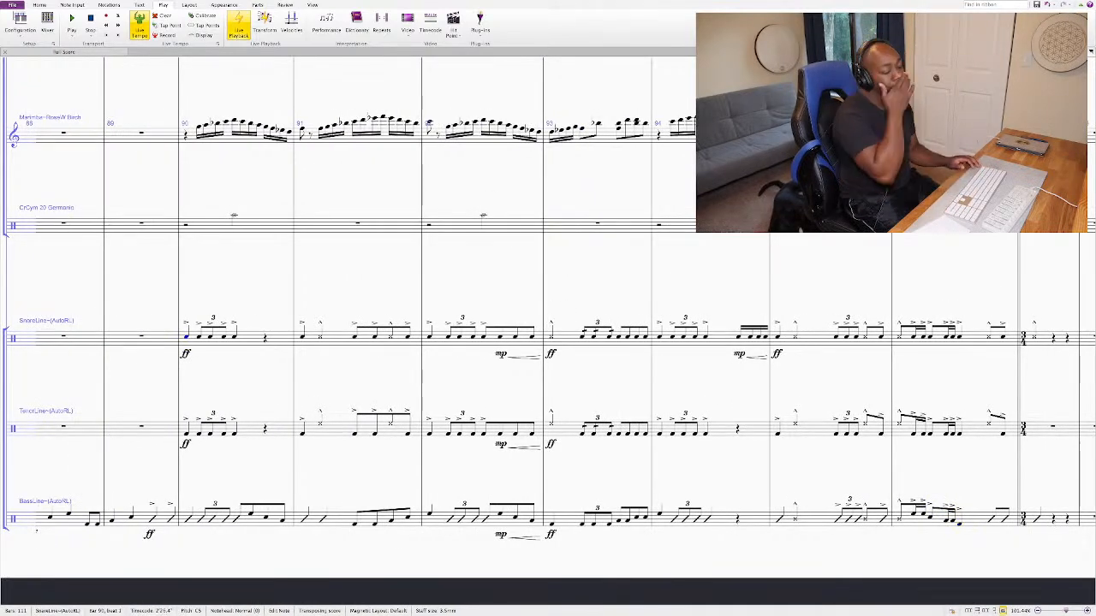
key("p")
key("Escape")
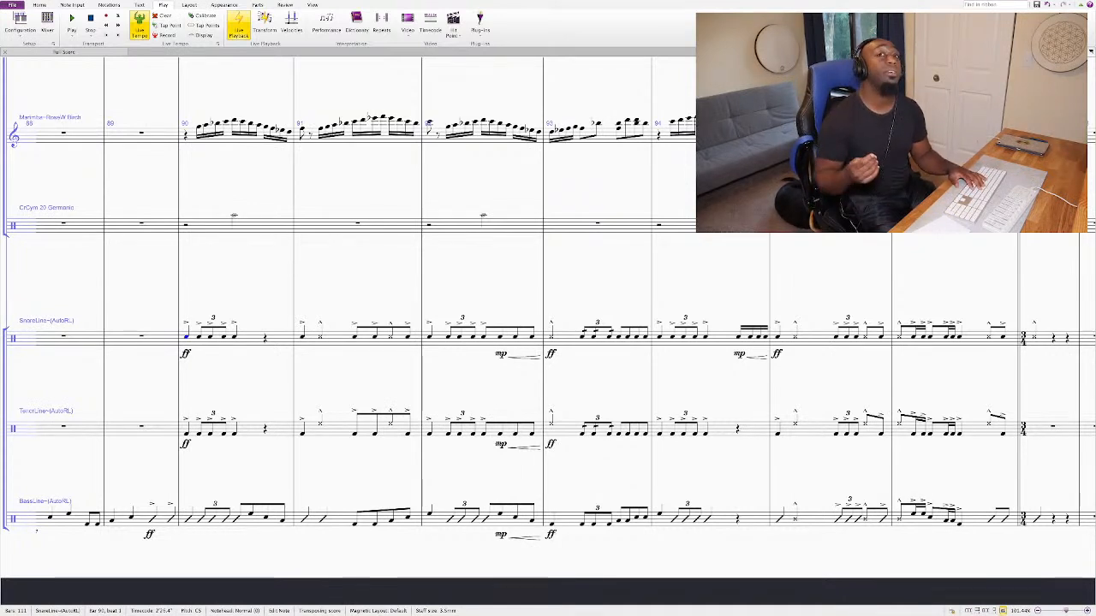
key("space")
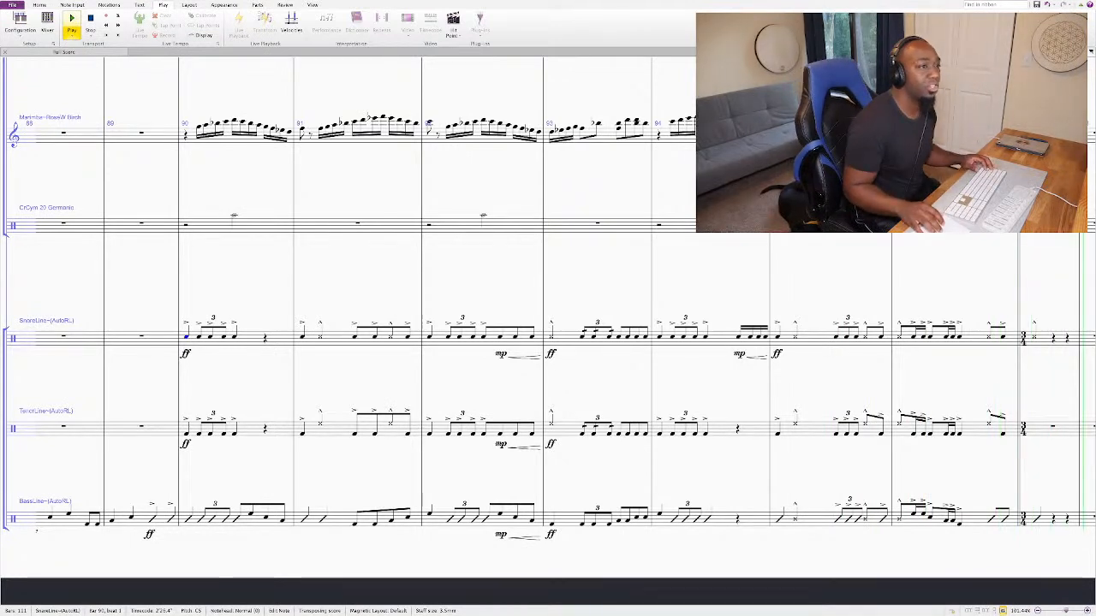
key("space")
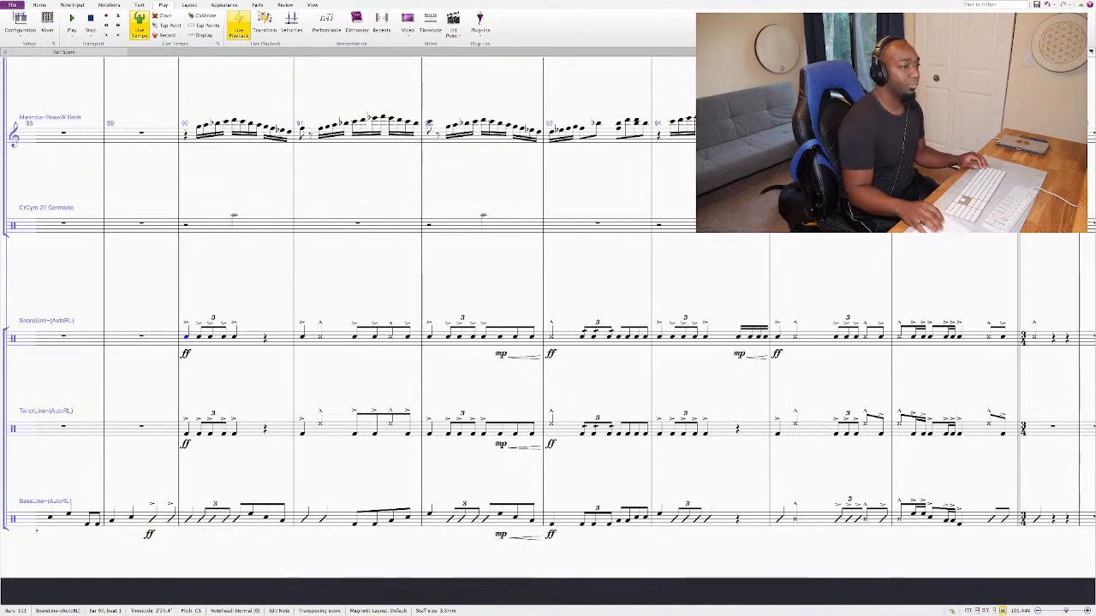
Step: Copy the beat 3 triplets of bar 95 on the snare, tenor and bass drum staves to beat 4 of bar 96
left_click(836, 337)
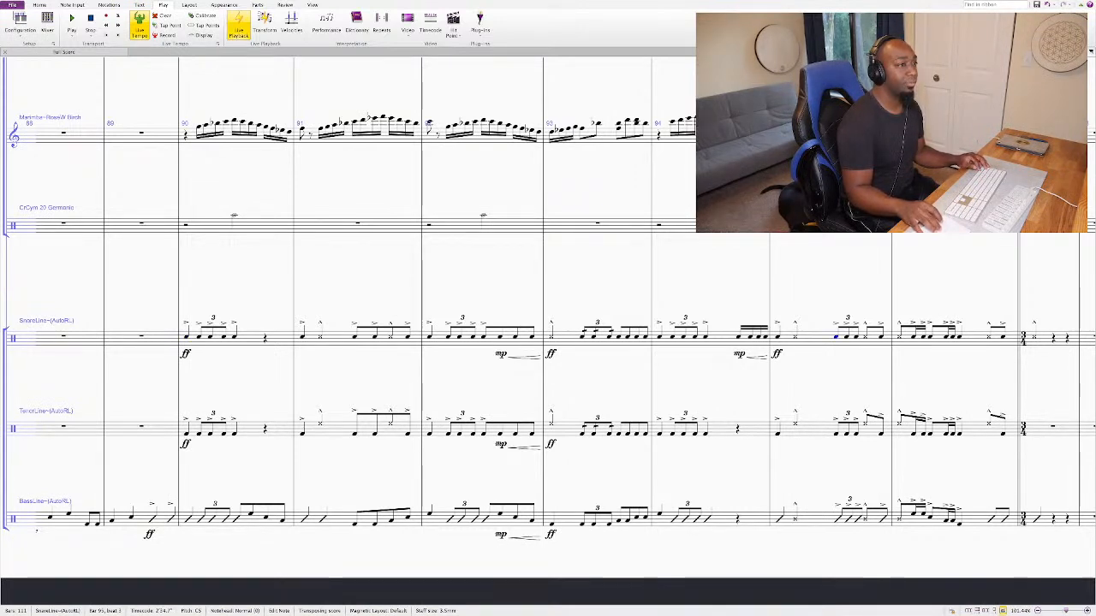
key("shift+Down")
key("shift+Down")
left_click(1000, 337, "alt")
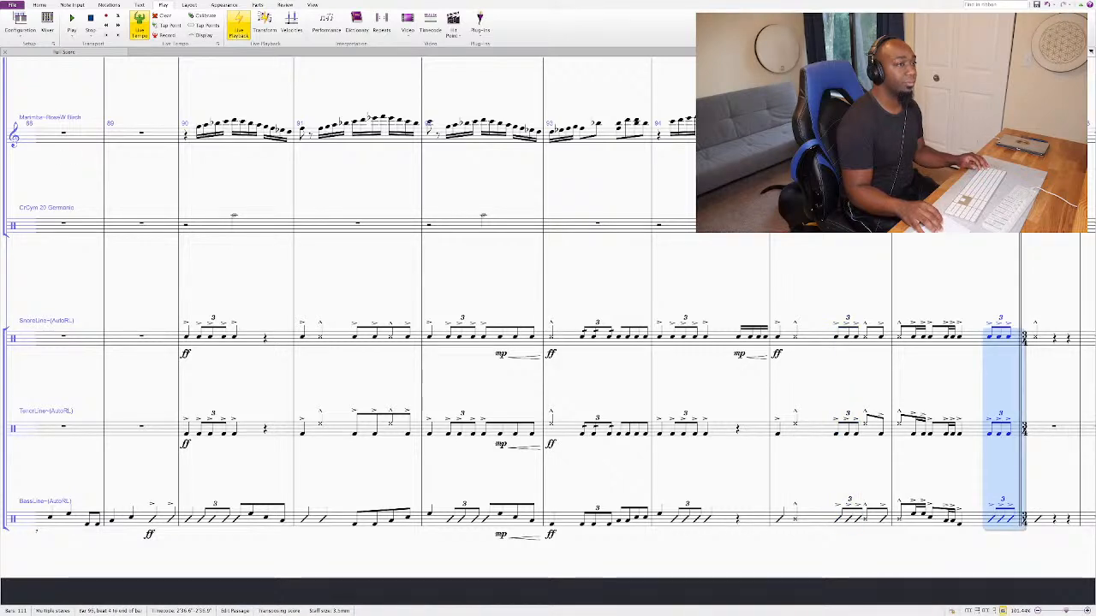
Step: Give the first note of the beat 4 triplet in bar 96 a cross notehead on the snare, tenor and bass drum staves
left_click(991, 336)
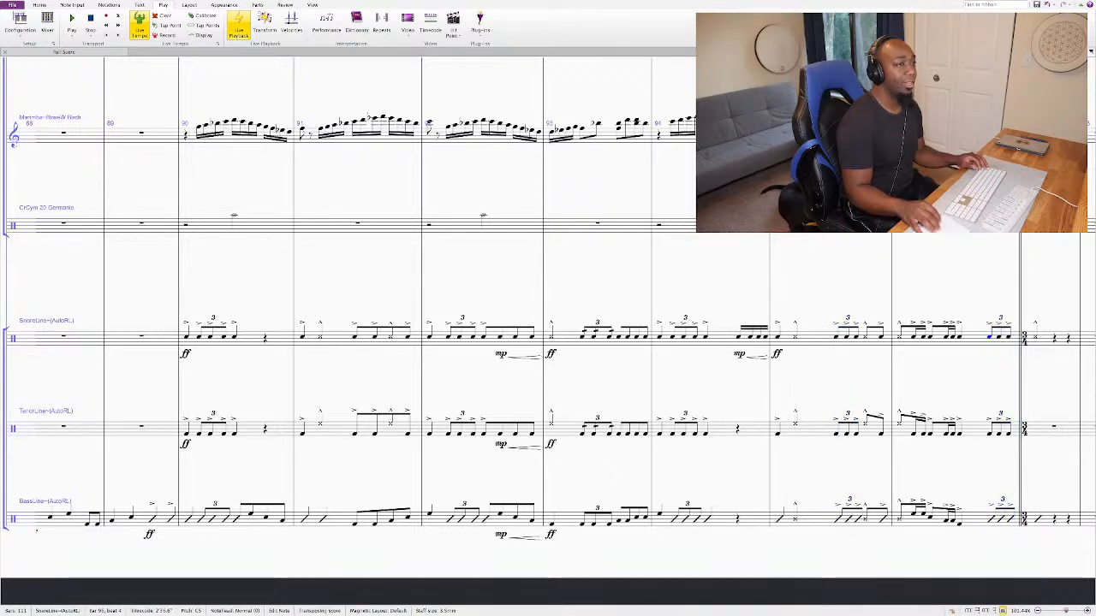
key("shift+Down")
key("shift+Down")
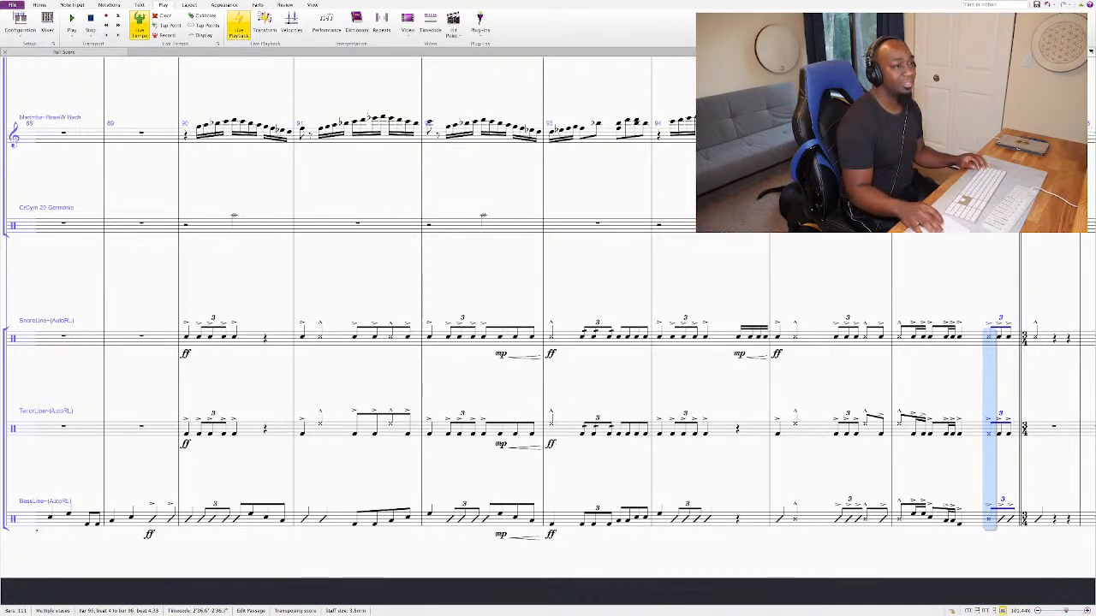
key("ctrl+shift+alt+1")
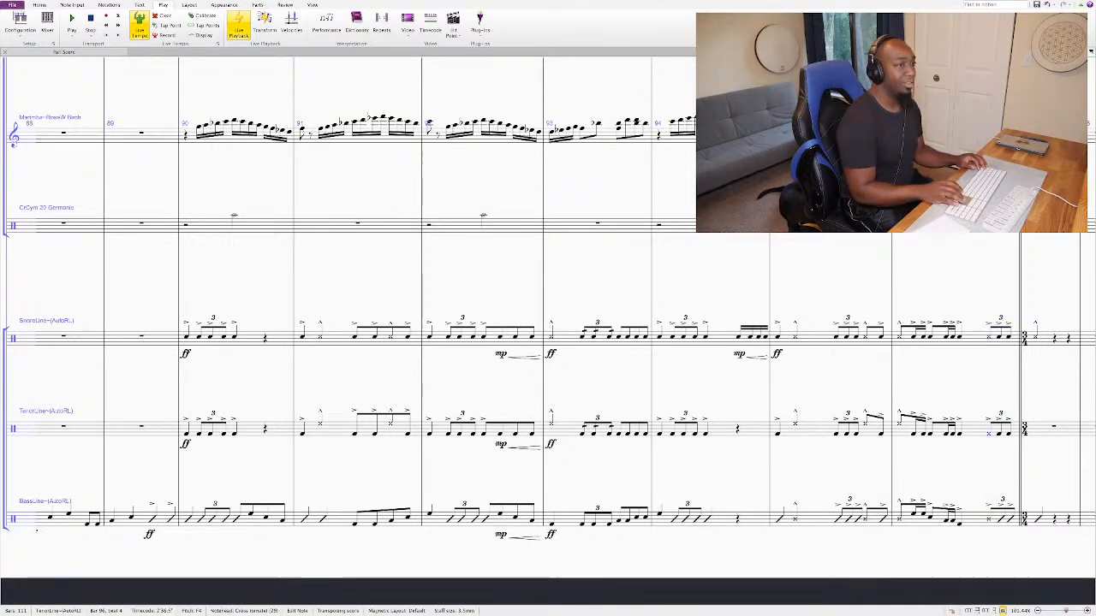
Step: Raise the tenor's cross-notehead note on beat 4 of bar 96 to match the height of its other cross notes
key("Up")
key("Up")
key("Up")
key("Up")
key("Up")
key("Up")
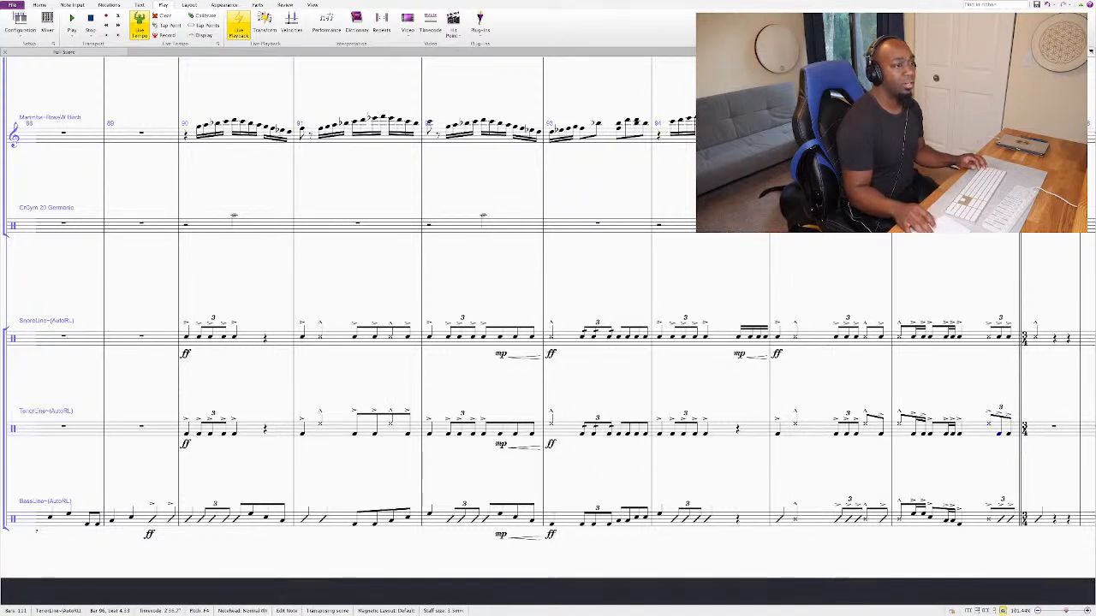
Step: Write an accented quarter note on F4 on beat 1 of tenor bar 97, leaving rests on beats 2 and 3
key("Right")
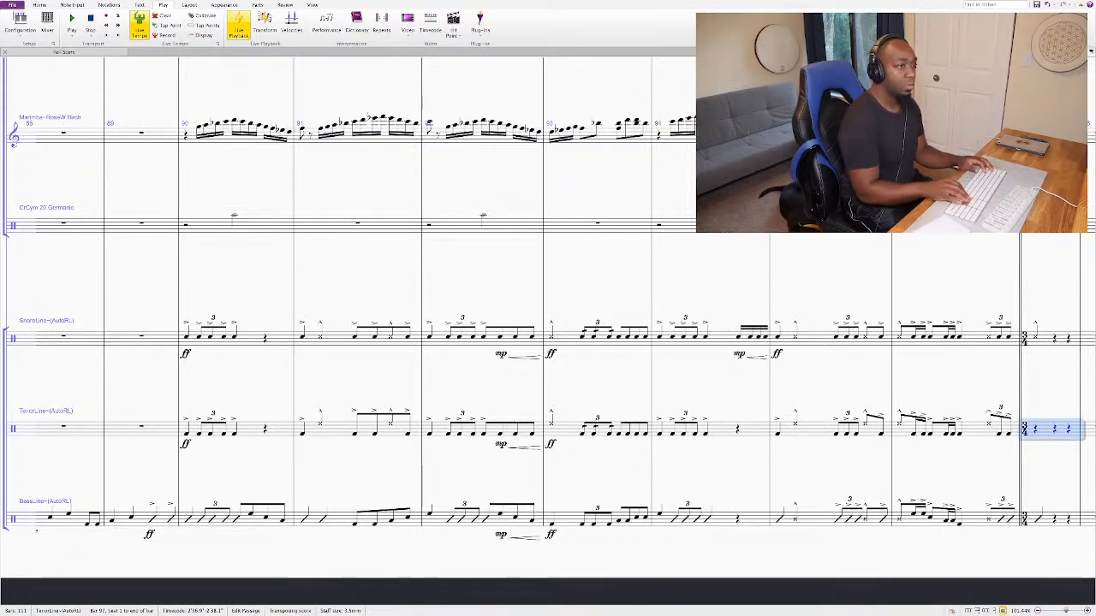
key("ctrl+shift+alt+1")
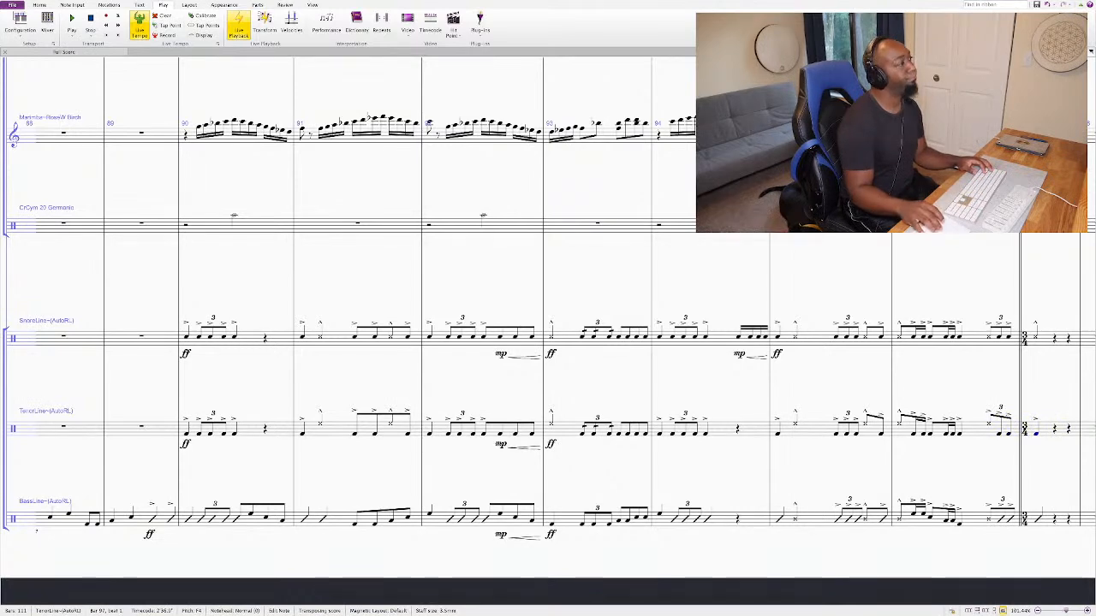
key("ctrl+z")
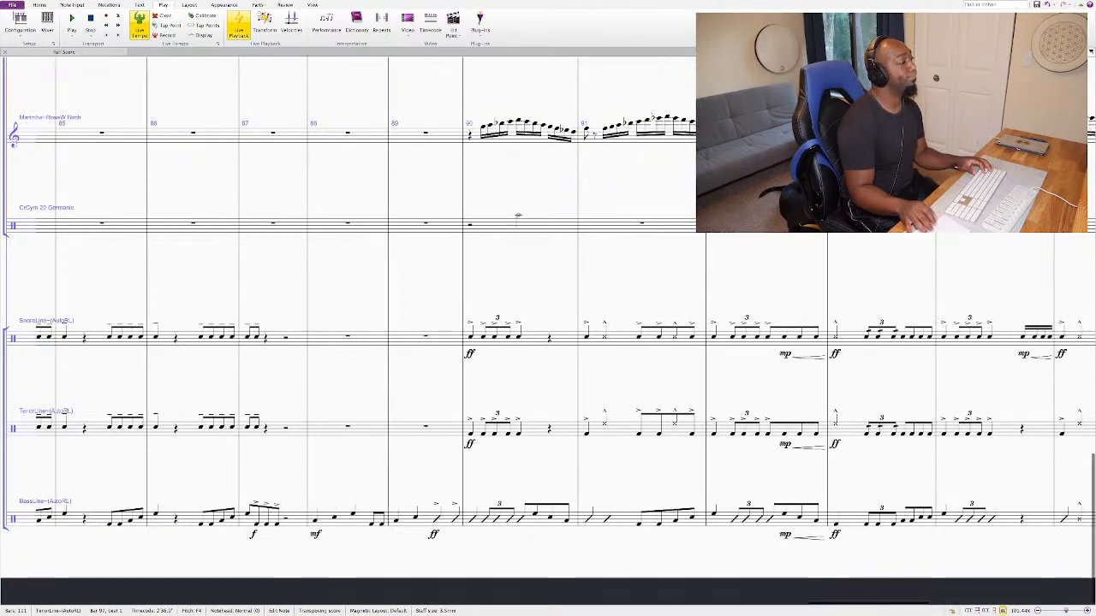
Step: Play back the score from bar 88, and play it again from bar 69 through the end of the battery passage
key("space")
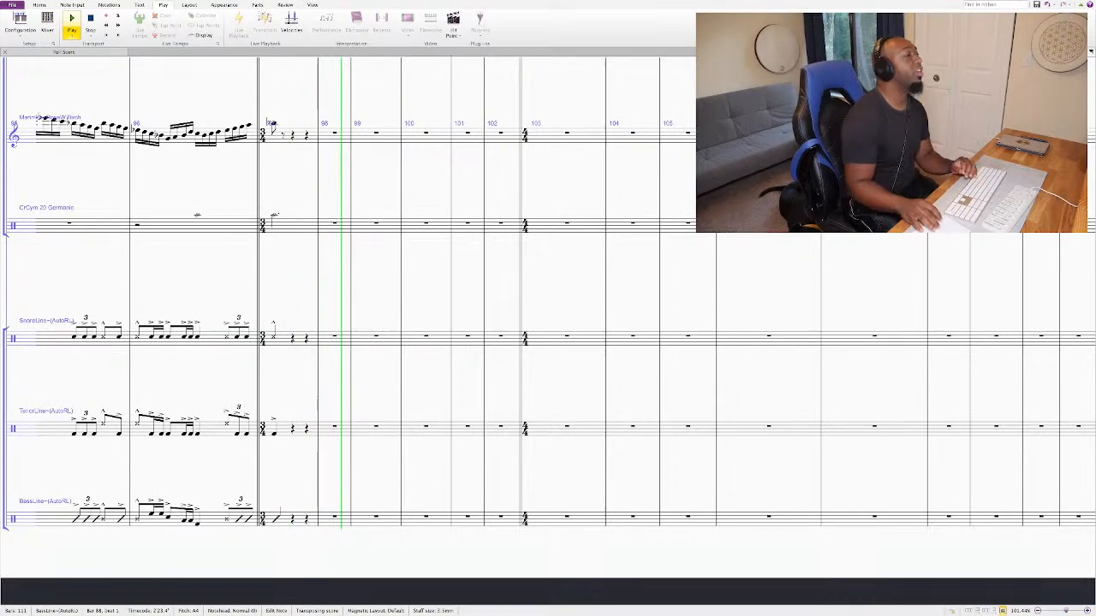
key("space")
scroll(548, 291, "left", 10)
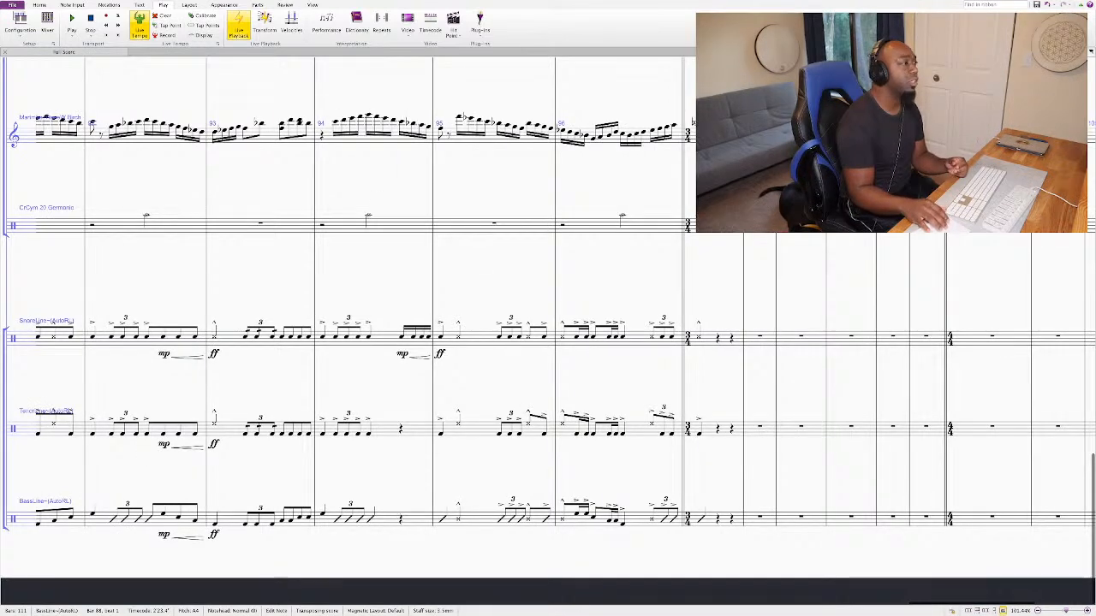
scroll(548, 300, "left", 10)
scroll(548, 300, "left", 12)
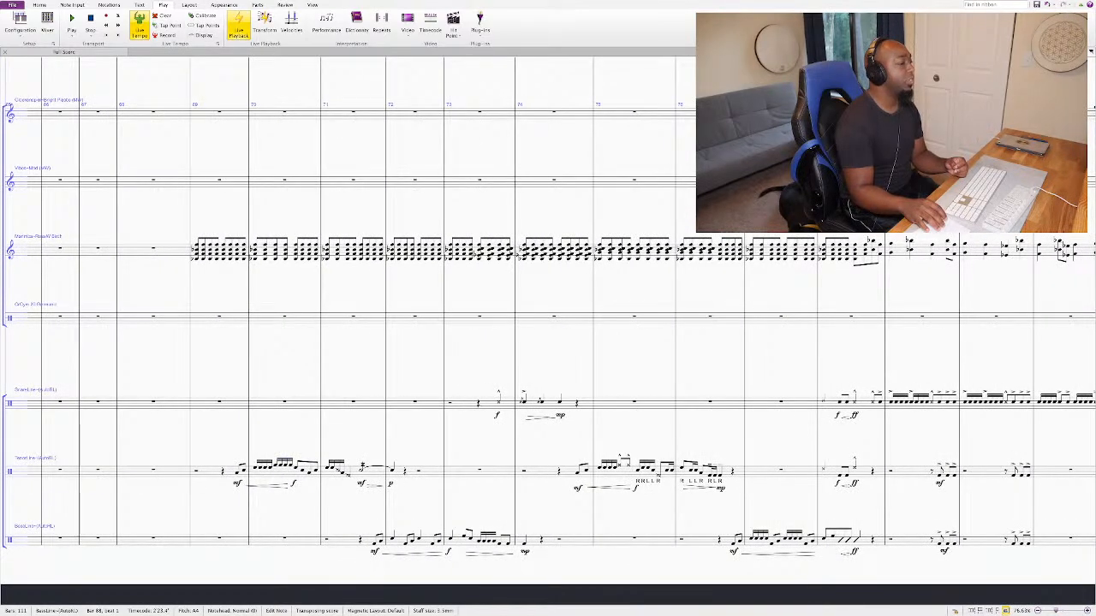
left_click(196, 471)
key("p")
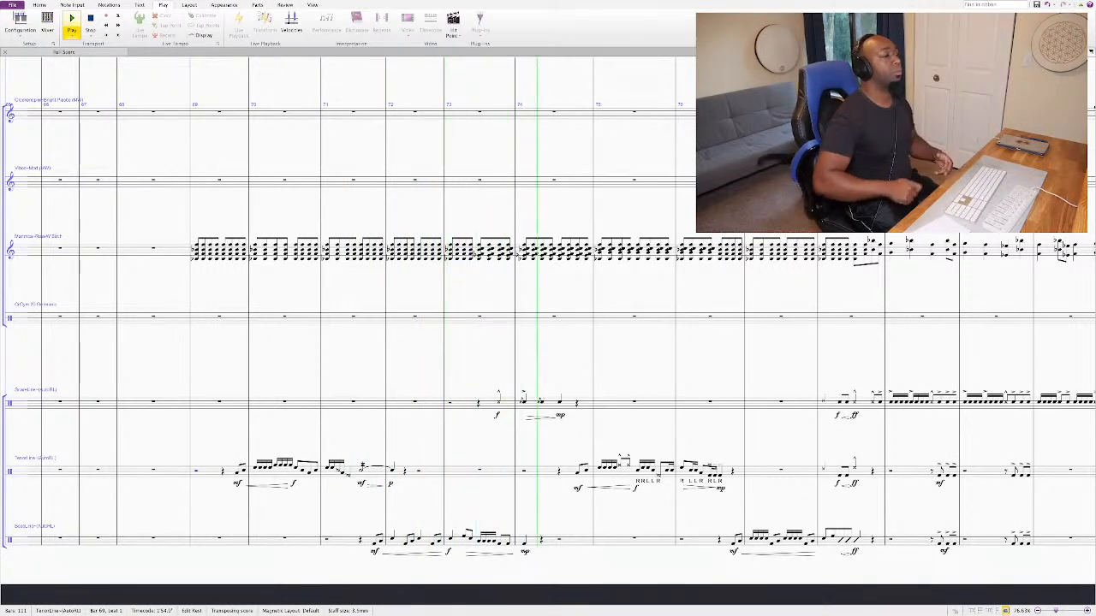
key("space")
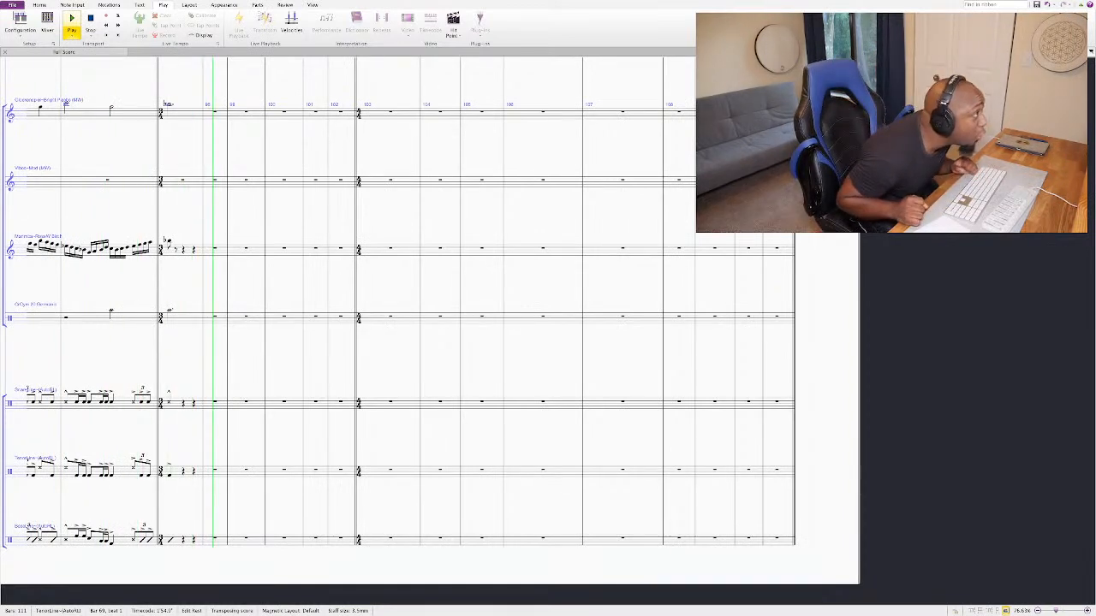
key("space")
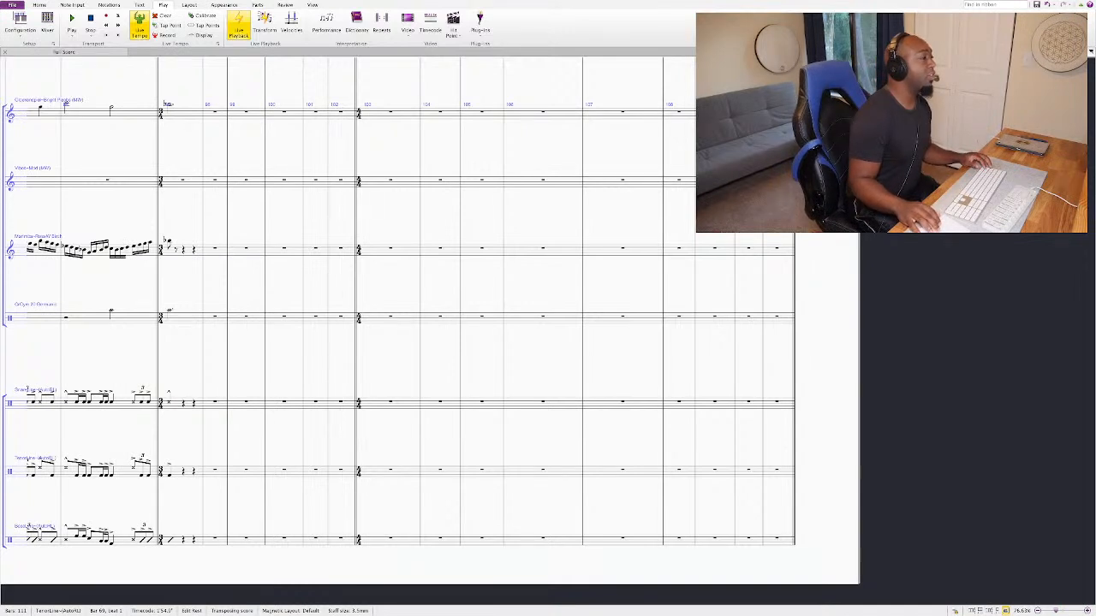
left_click(181, 402)
key("ctrl+shift+End")
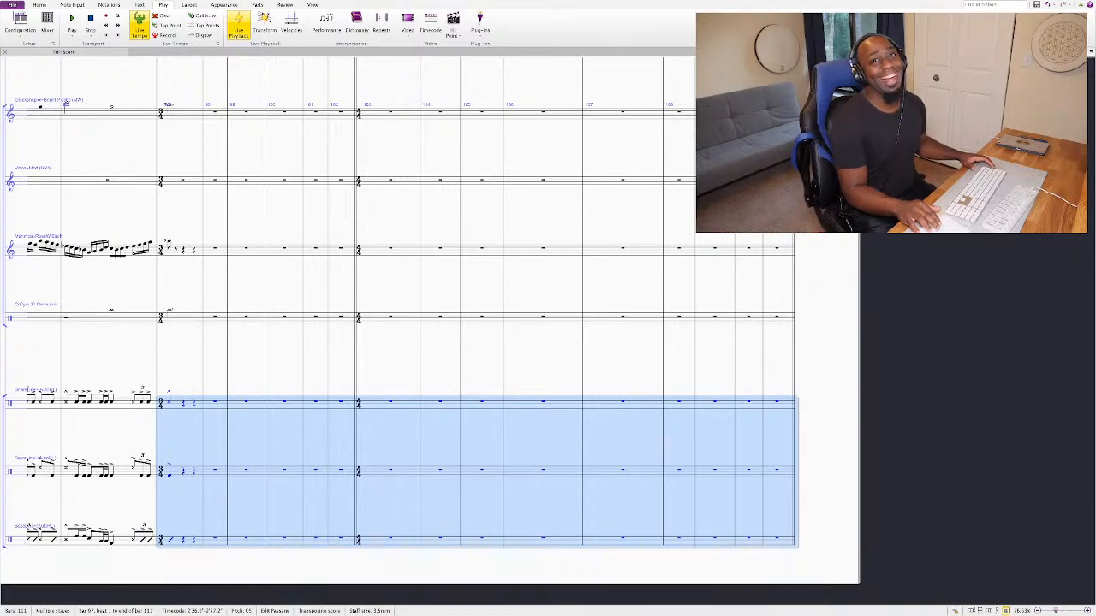
key("ctrl+equal")
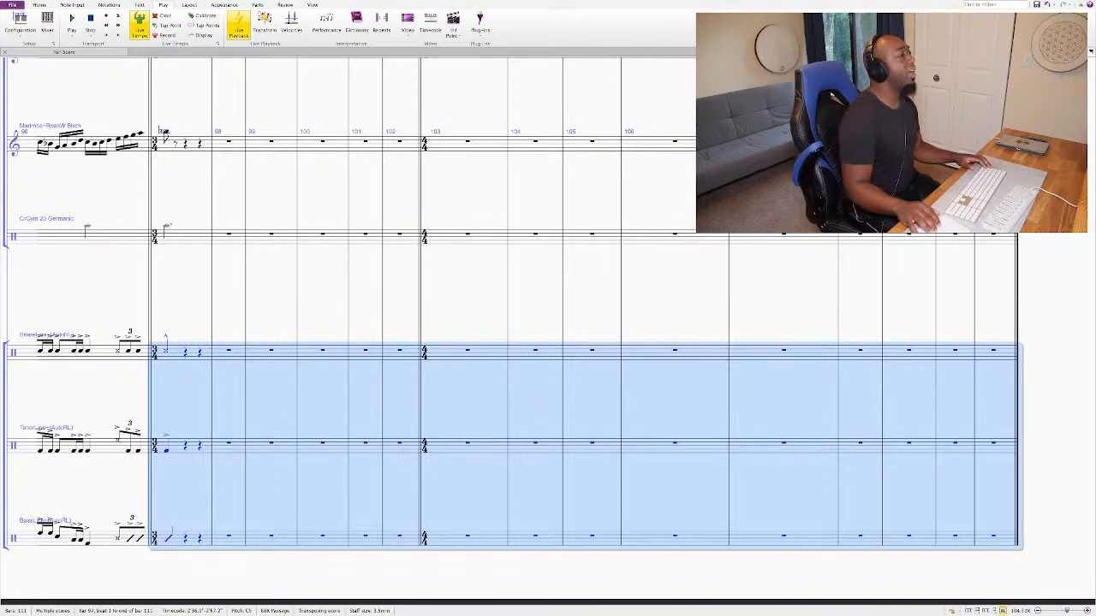
key("Escape")
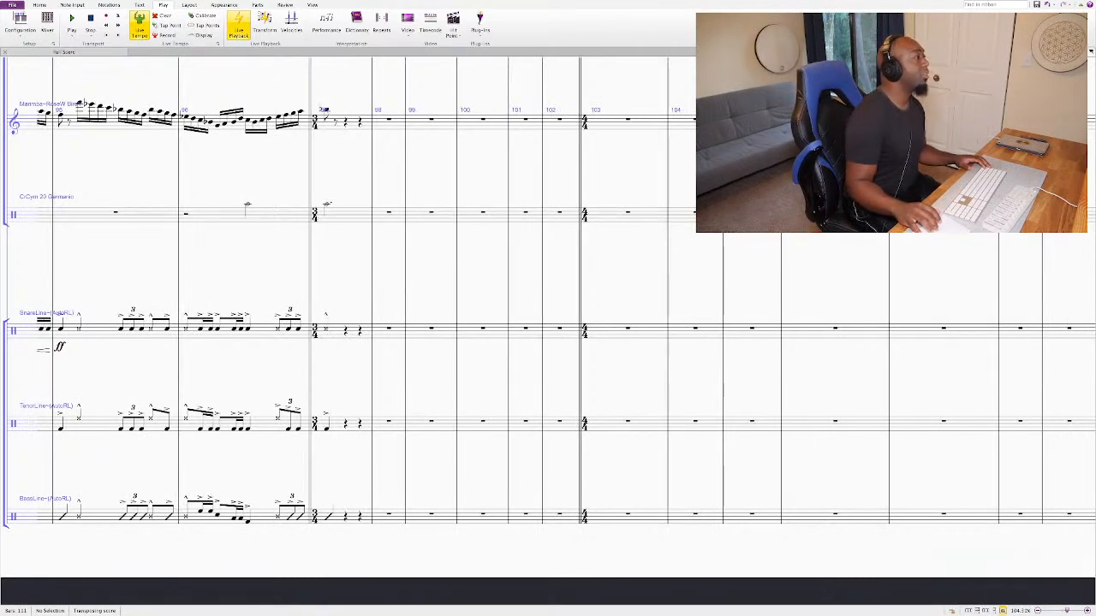
Step: Play back the score from bar 95 and examine the woodwind parts from there through the empty battery bars
left_click(61, 328)
key("space")
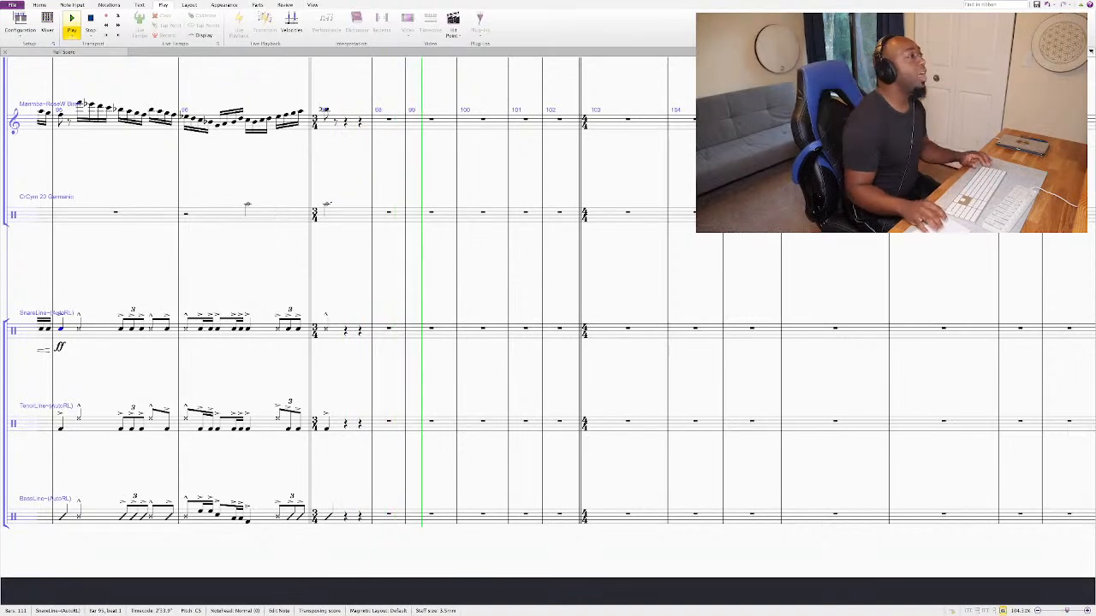
key("space")
scroll(548, 325, "up", 10)
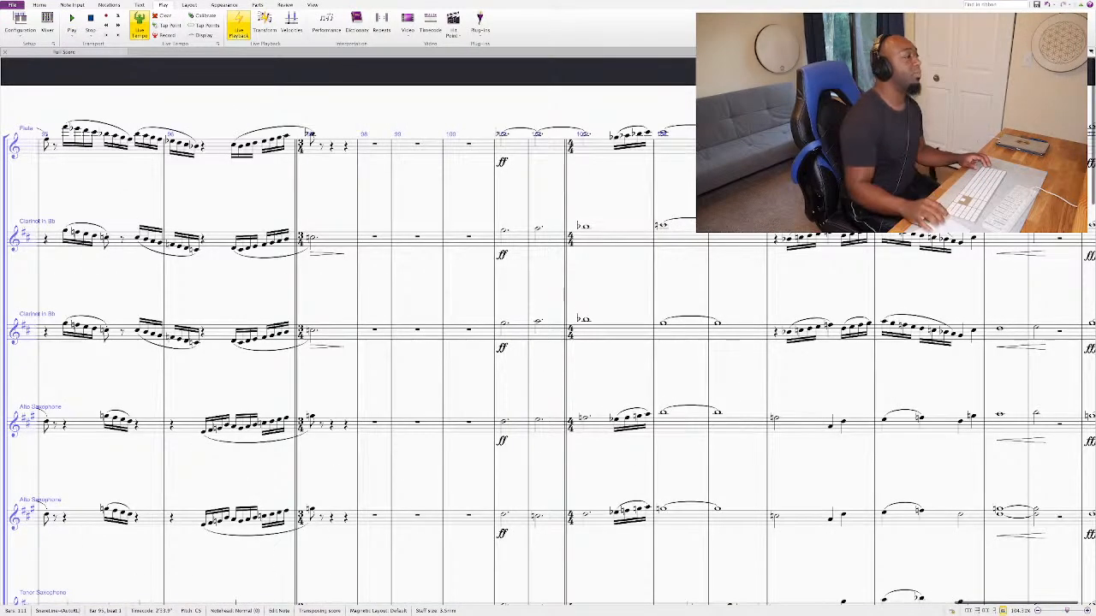
scroll(548, 325, "down", 10)
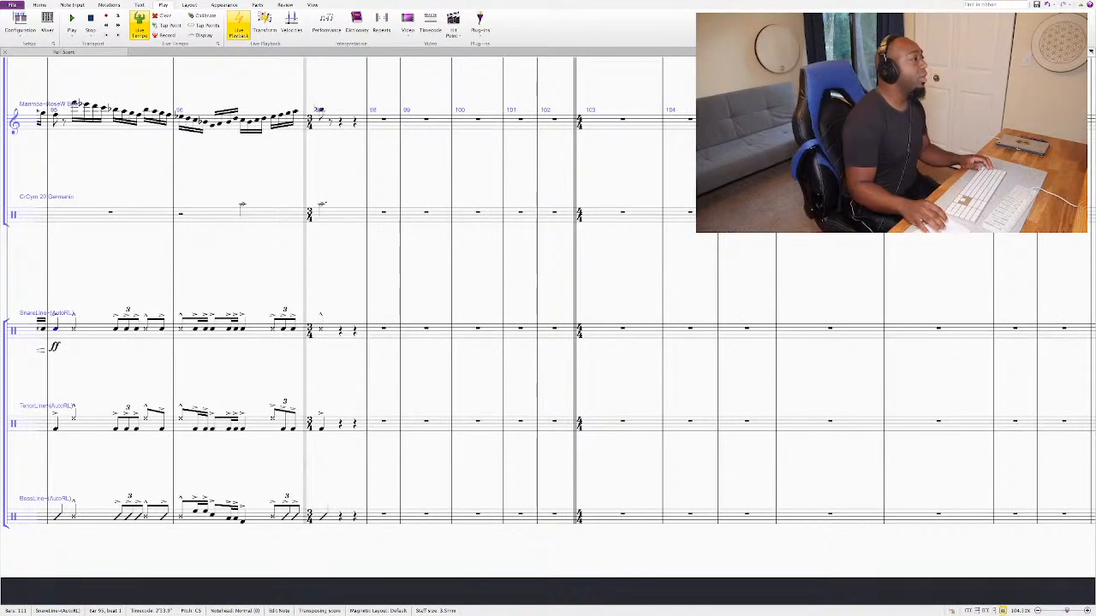
Step: Play back the score from bar 96 into the empty battery bars
key("shift+alt+1")
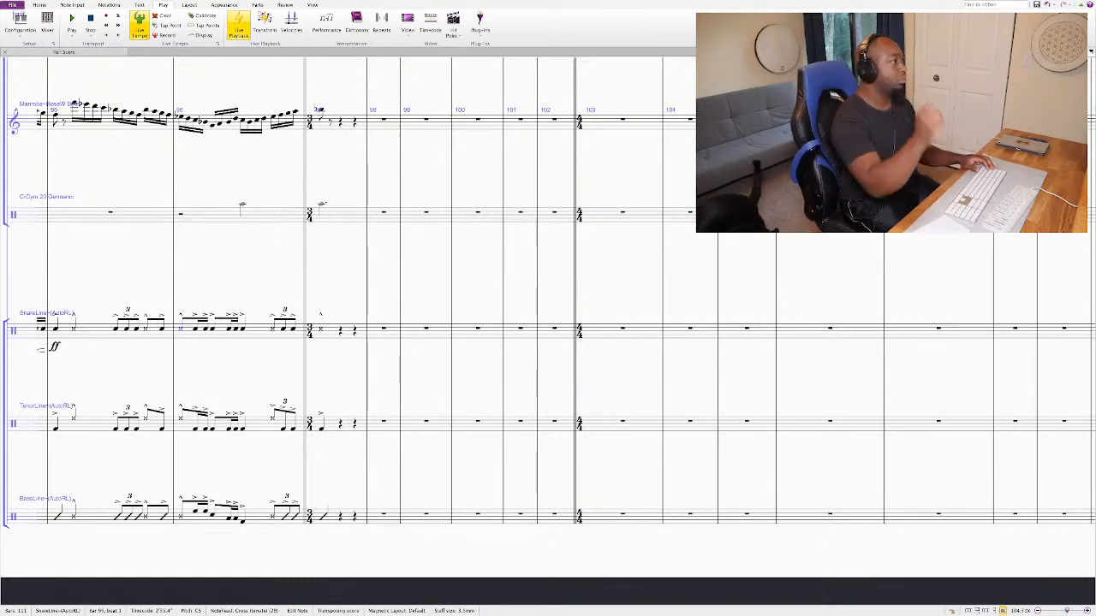
key("space")
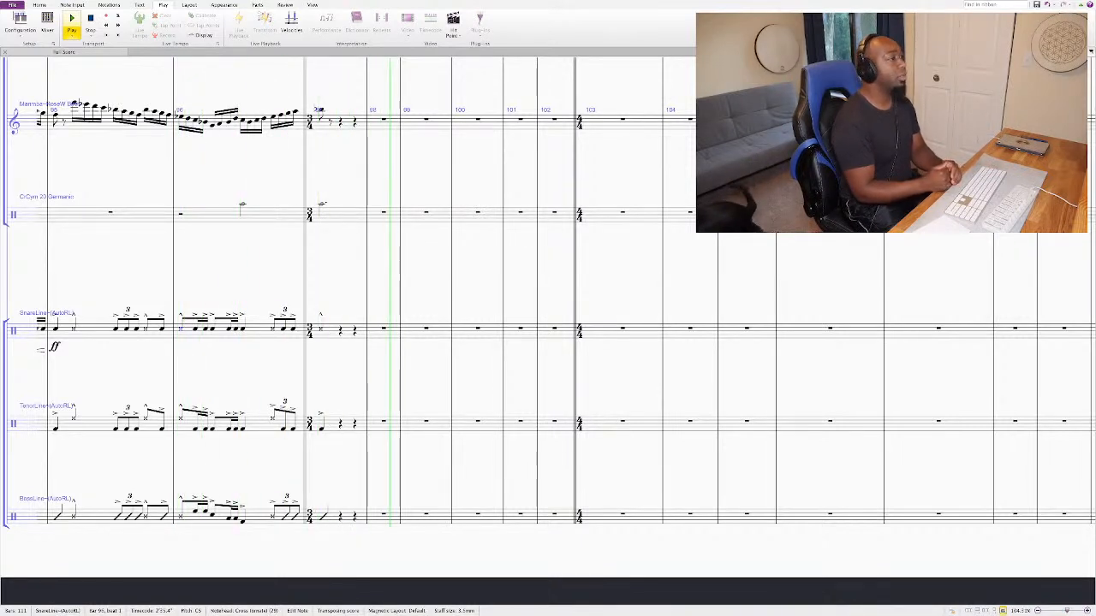
key("space")
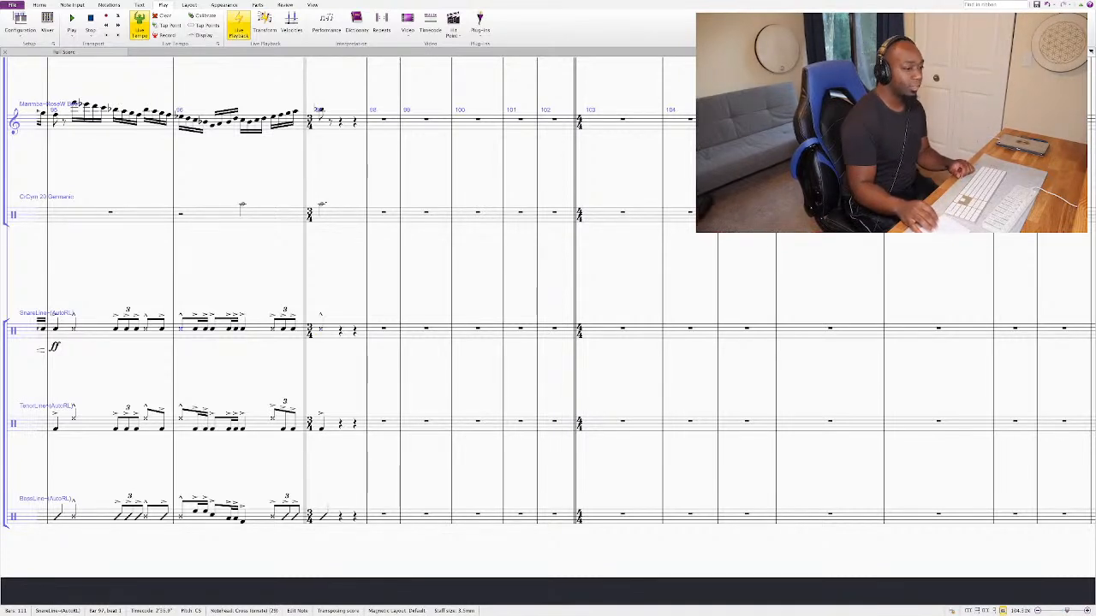
Step: Shorten snare bar 97's opening cross note to a sixteenth and fill the bar with C5 sixteenths, adding accents in beats 2 and 3
key("2")
key("n")
key("c")
key("c")
key("c")
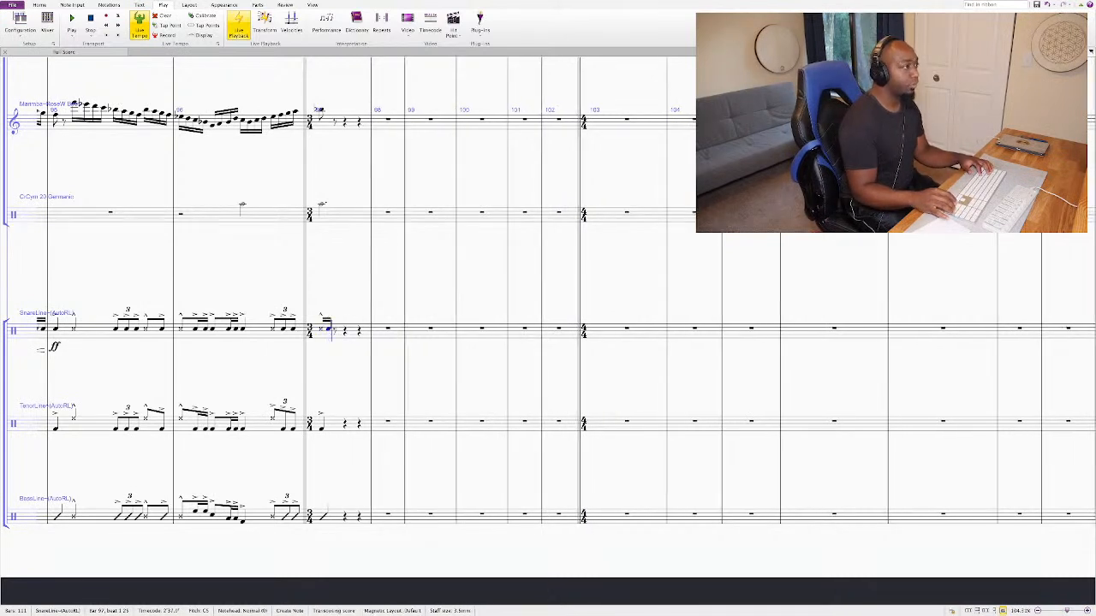
key("c")
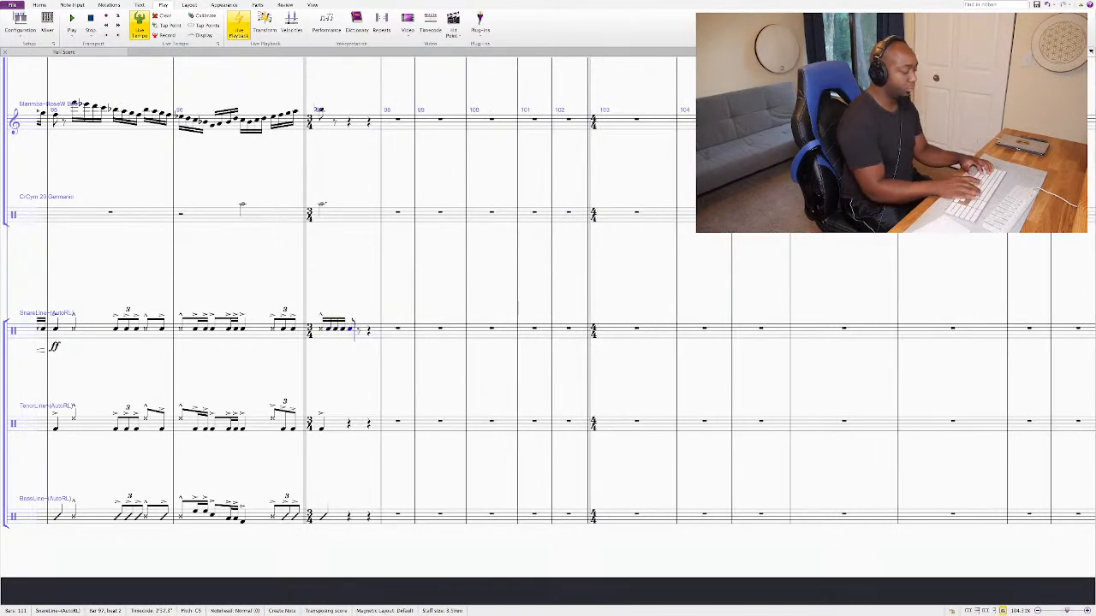
key("c")
key("c")
key("c")
key("c")
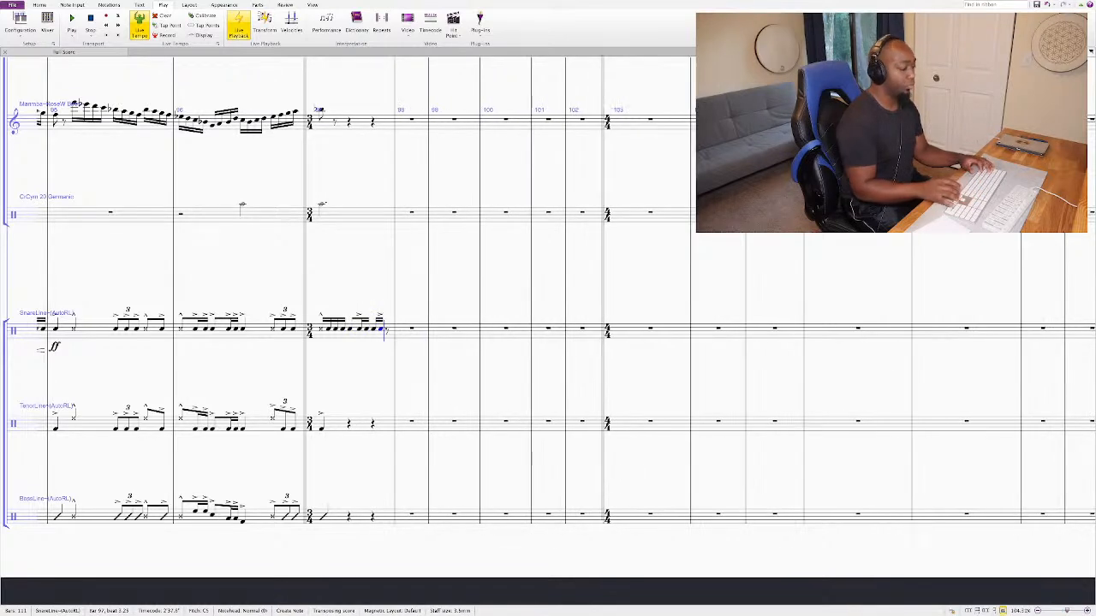
key("c")
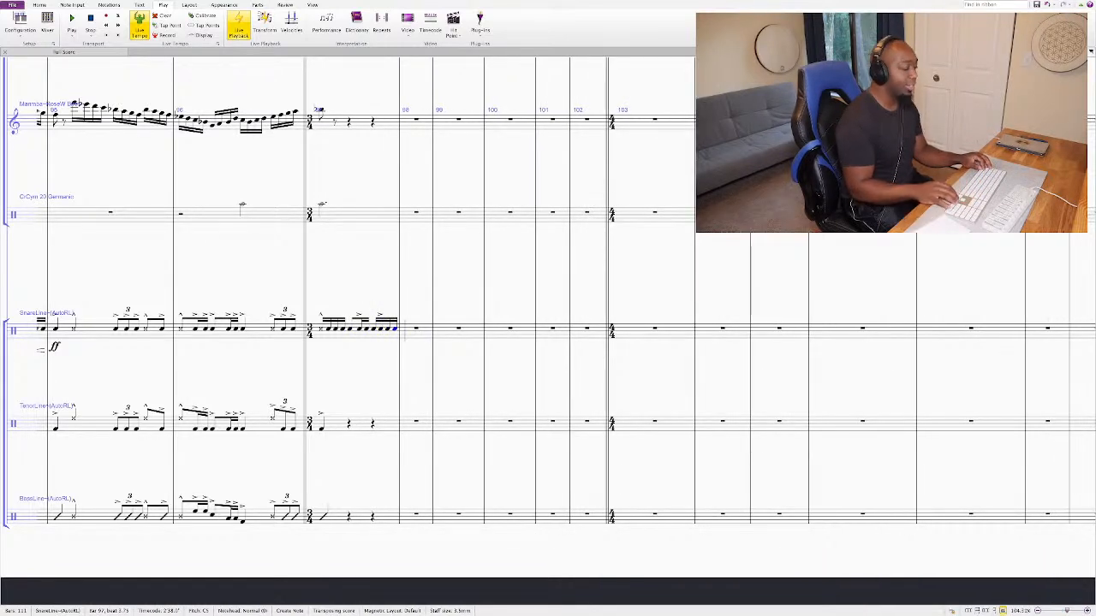
Step: Duplicate the complete snare rhythm of bar 97 into bar 98
key("shift+Left")
key("shift+super+Left")
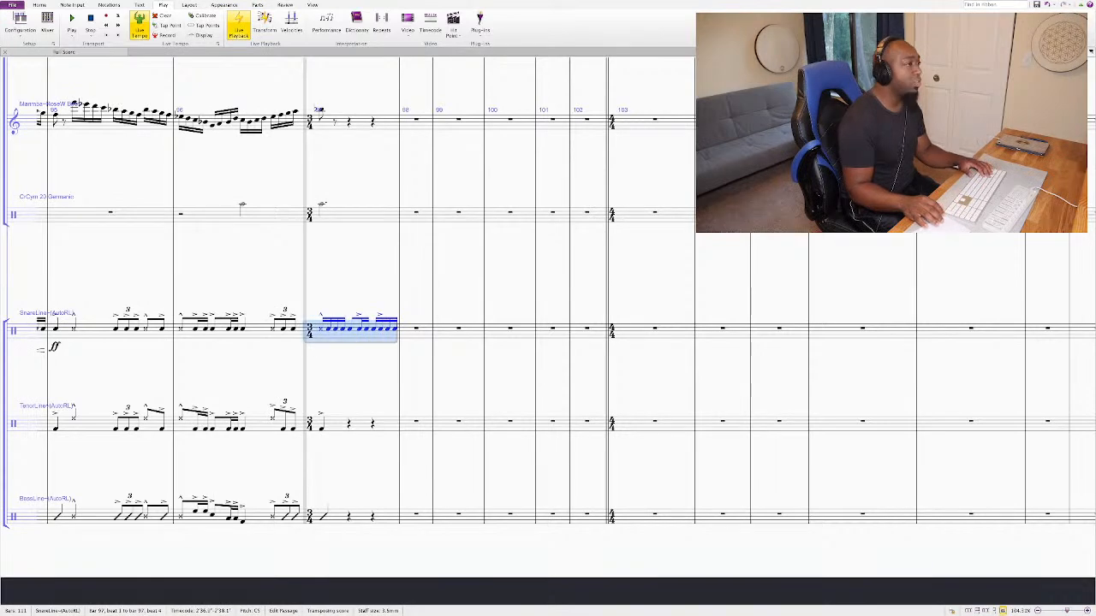
key("r")
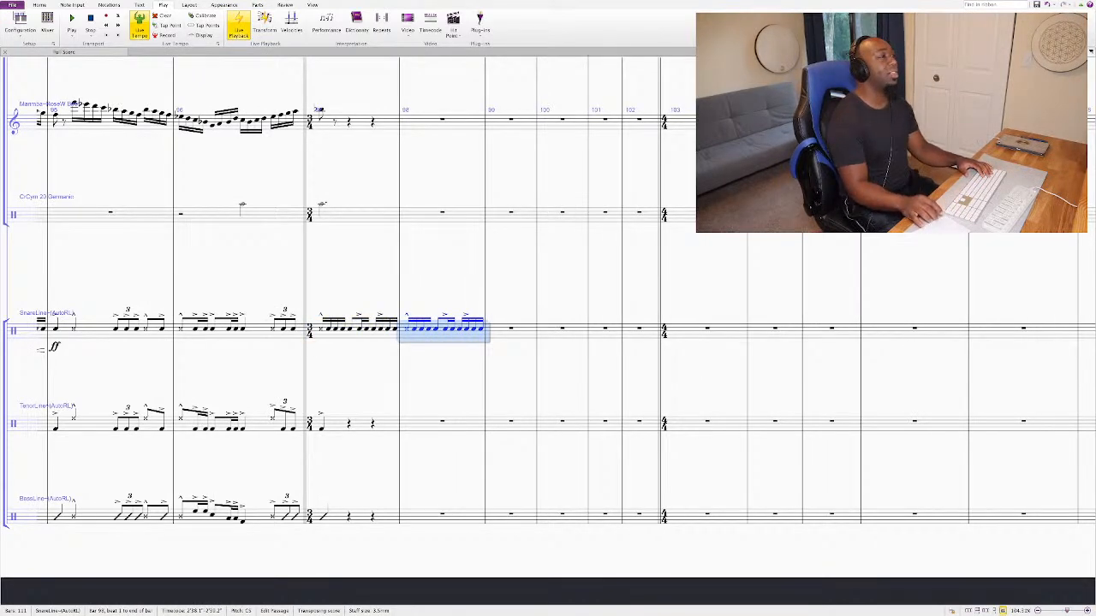
Step: Try repeating the snare rhythm in bar 99 as well, and clear that bar again
scroll(547, 334, "up", 15)
scroll(548, 334, "down", 12)
scroll(547, 334, "down", 5)
key("r")
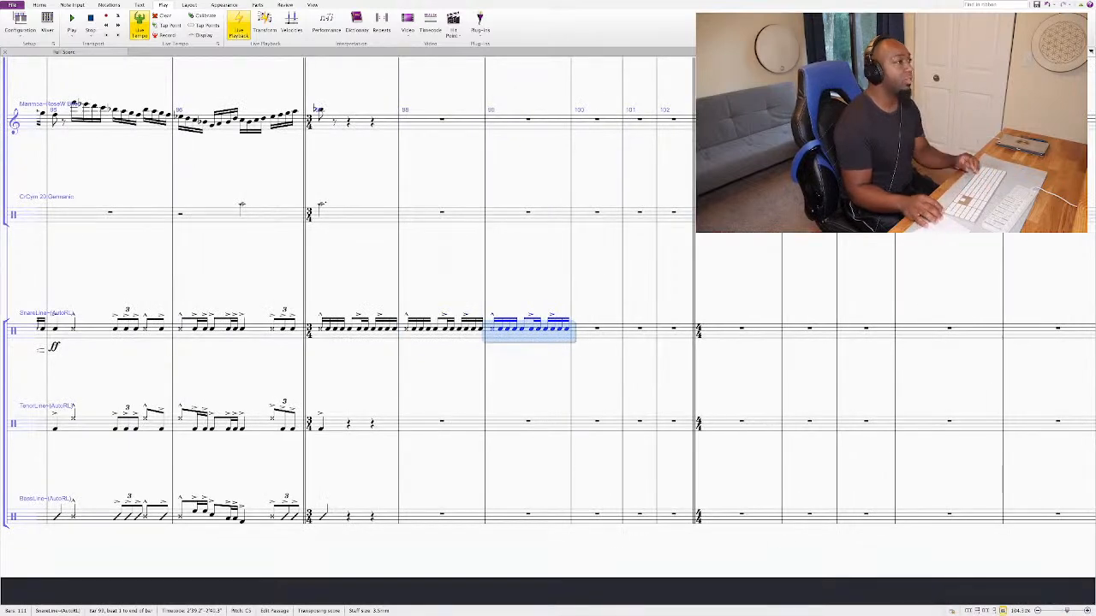
key("Delete")
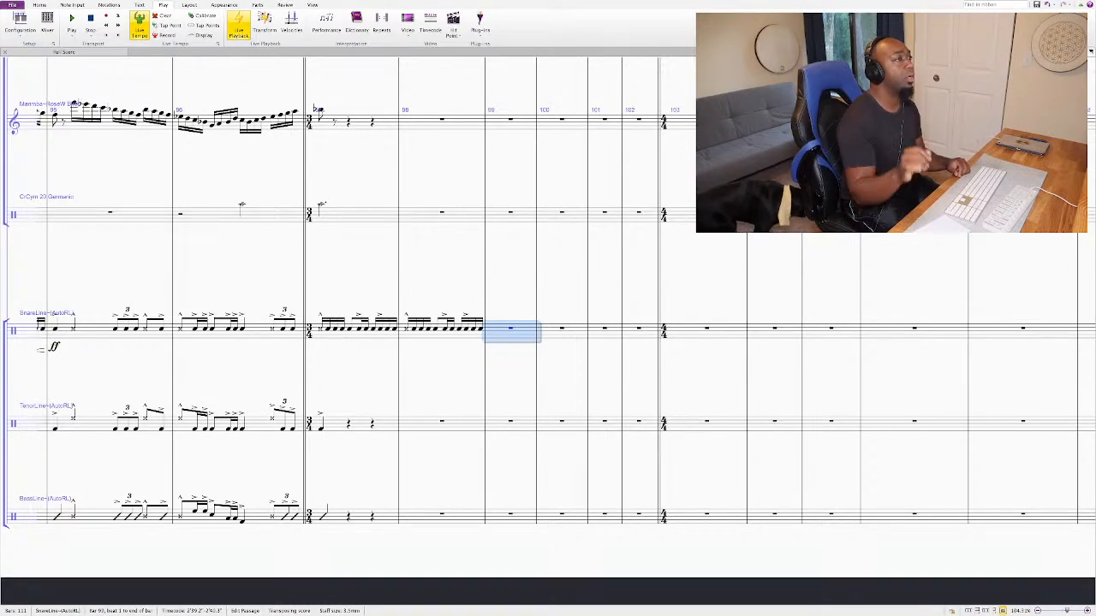
Step: Write four accented sixteenths followed by four accented eighths on C5 in snare bar 99
scroll(547, 333, "up", 10)
scroll(548, 333, "down", 10)
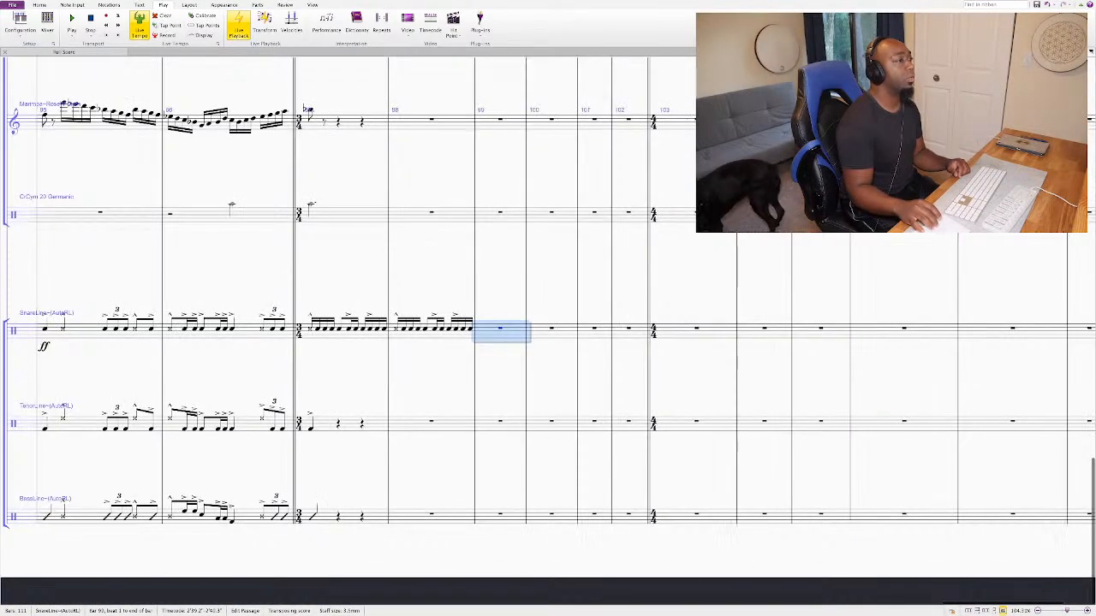
key("Escape")
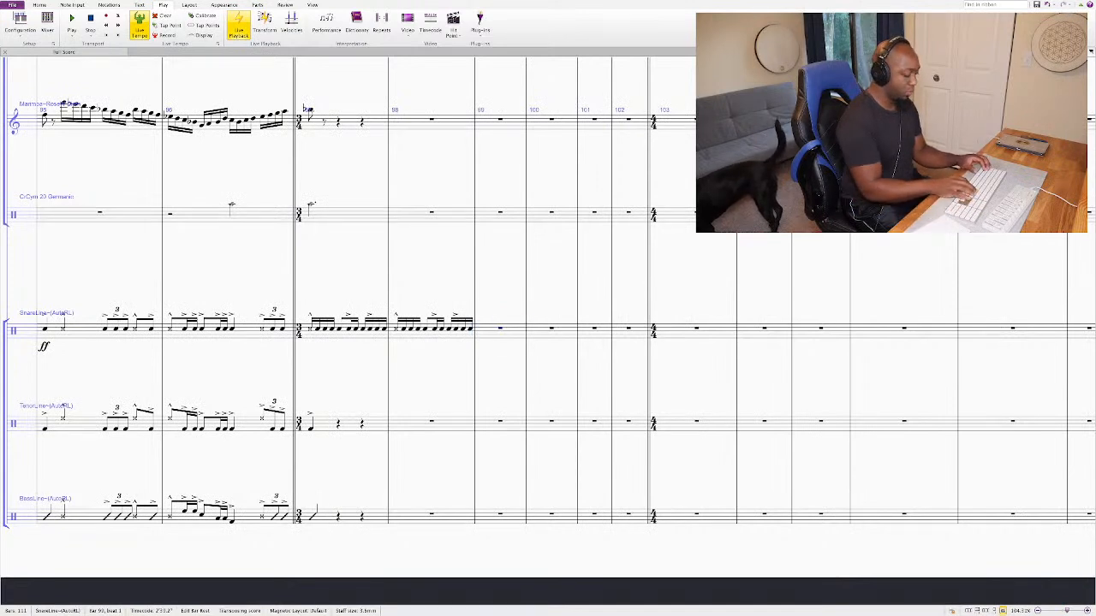
key("c")
key("c")
key("c")
key("c")
key("c")
key("c")
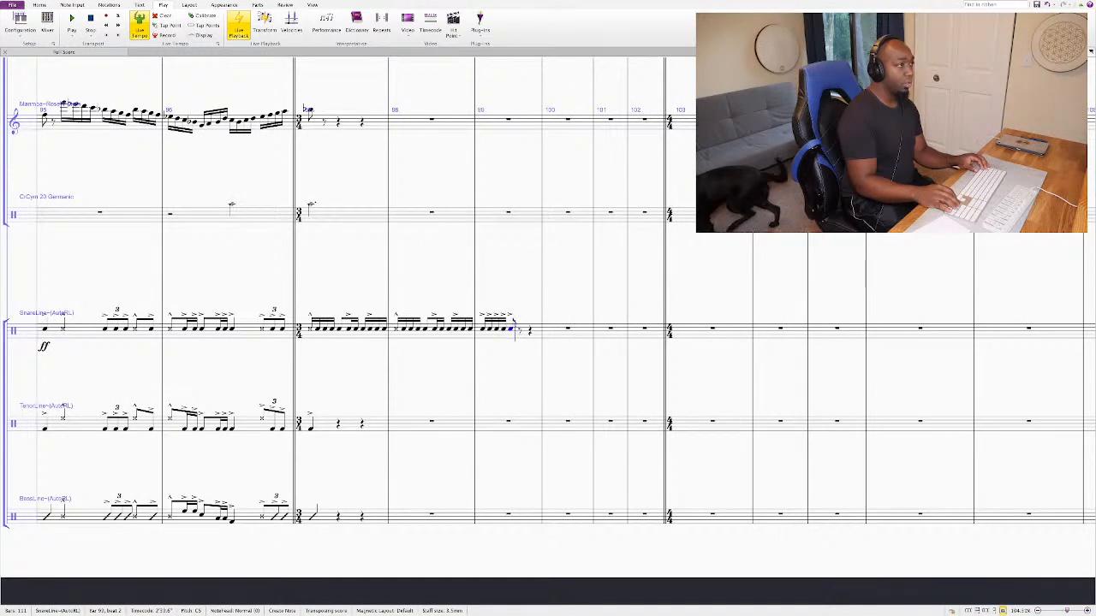
key("c")
key("c")
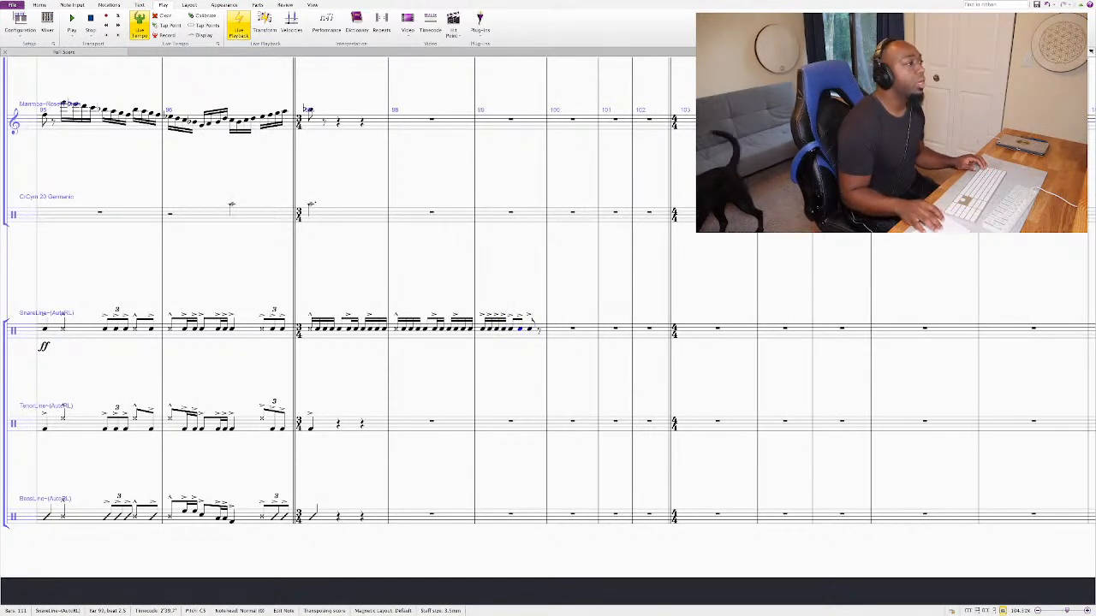
key("Escape")
key("c")
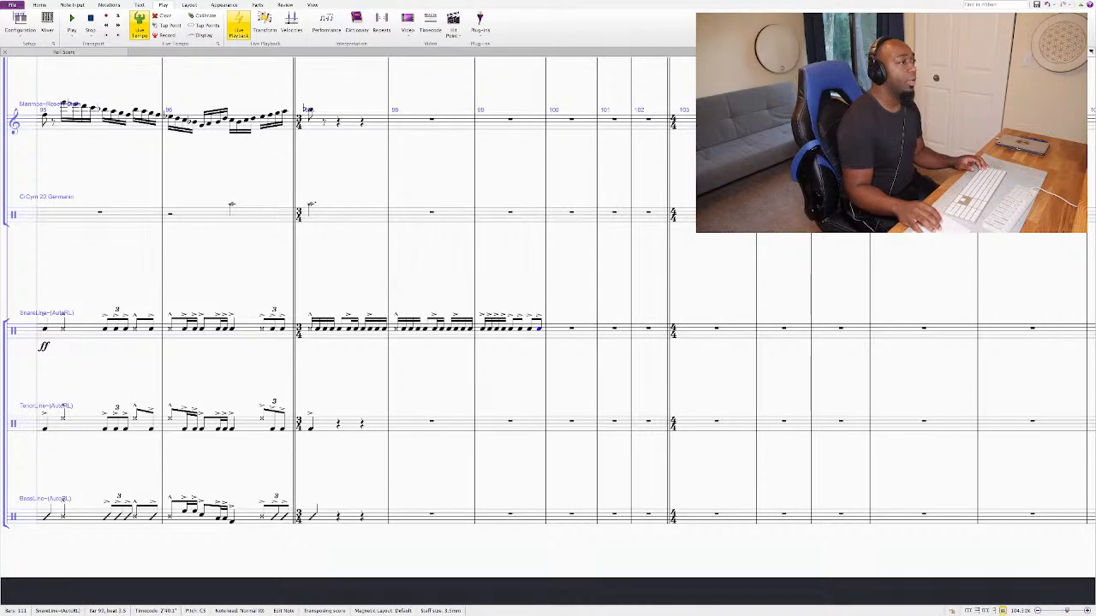
Step: Copy snare bar 99 to the tenor staff and lower its last three eighth notes to F4
left_click(510, 328)
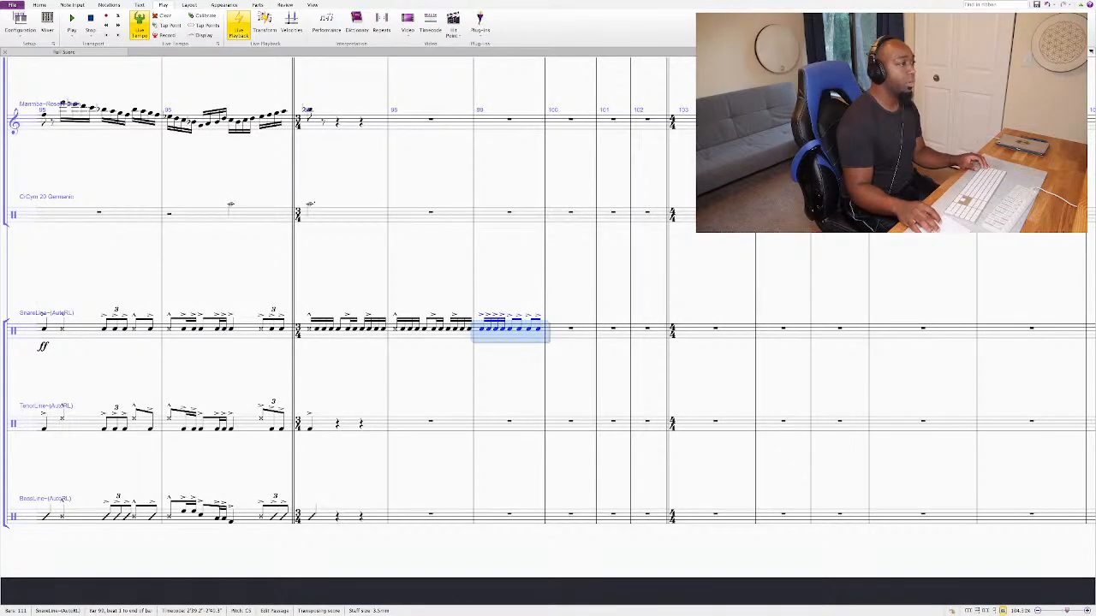
left_click(510, 421, "alt")
key("Escape")
left_click_drag(513, 420, 543, 421)
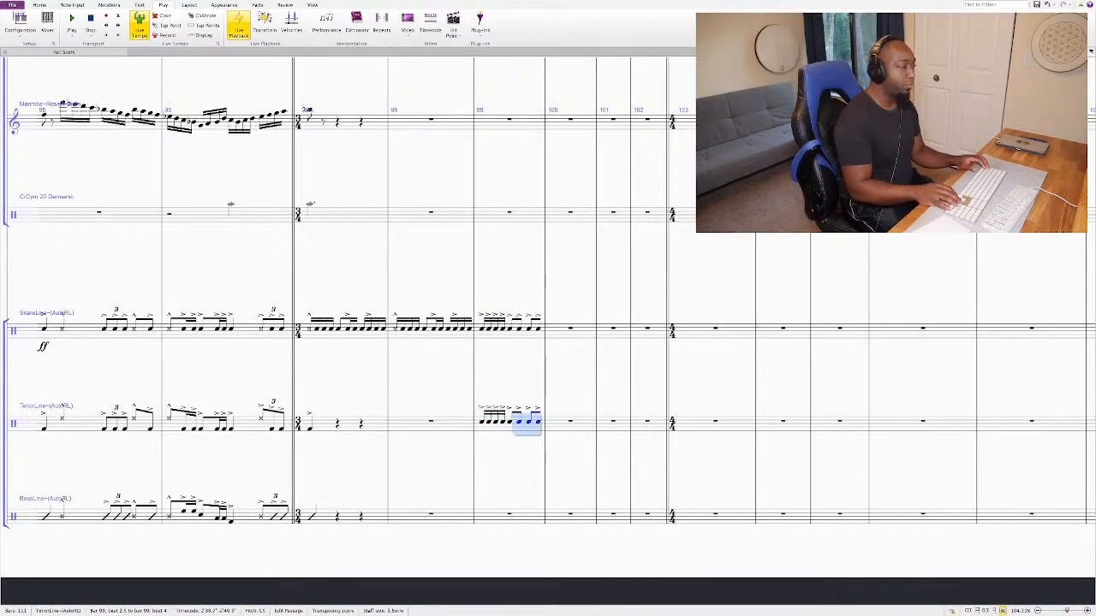
key("Up")
key("Up")
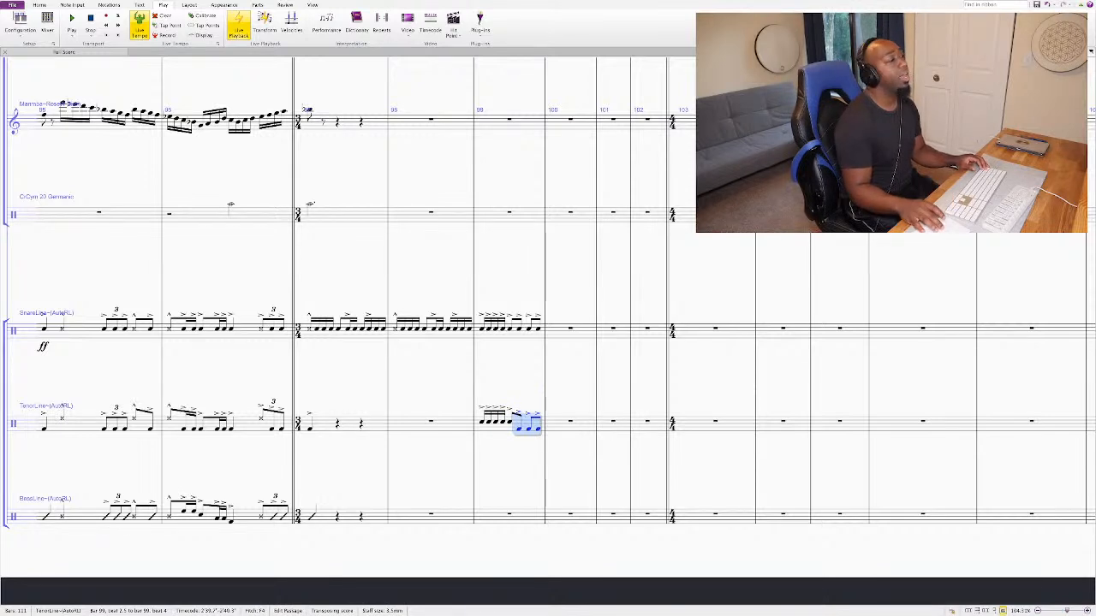
left_click(482, 421)
key("shift+Right")
key("shift+Right")
key("shift+Right")
key("shift+Right")
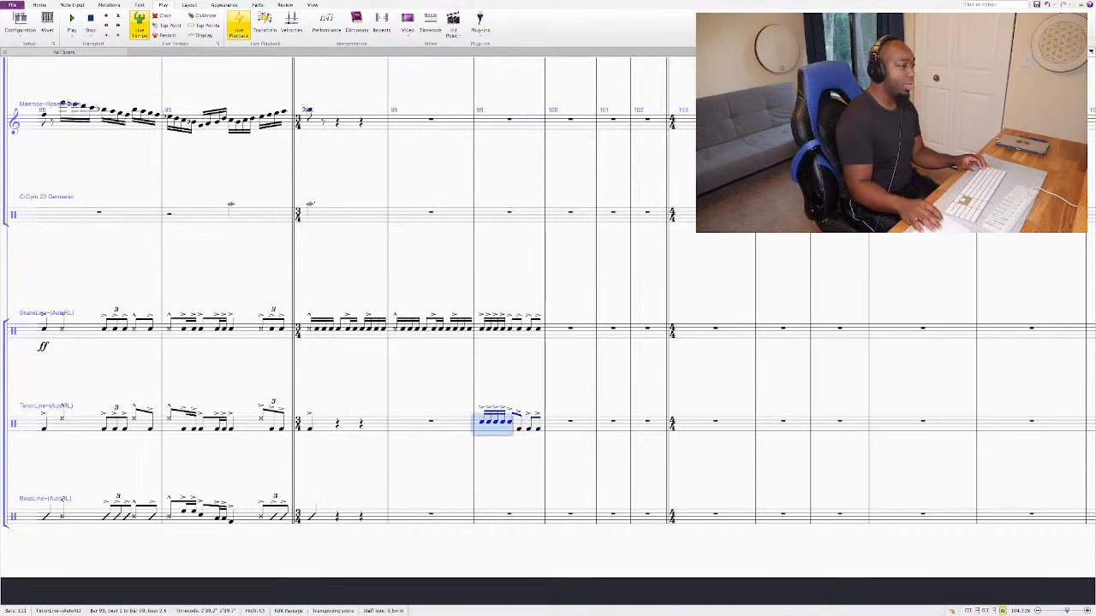
key("Escape")
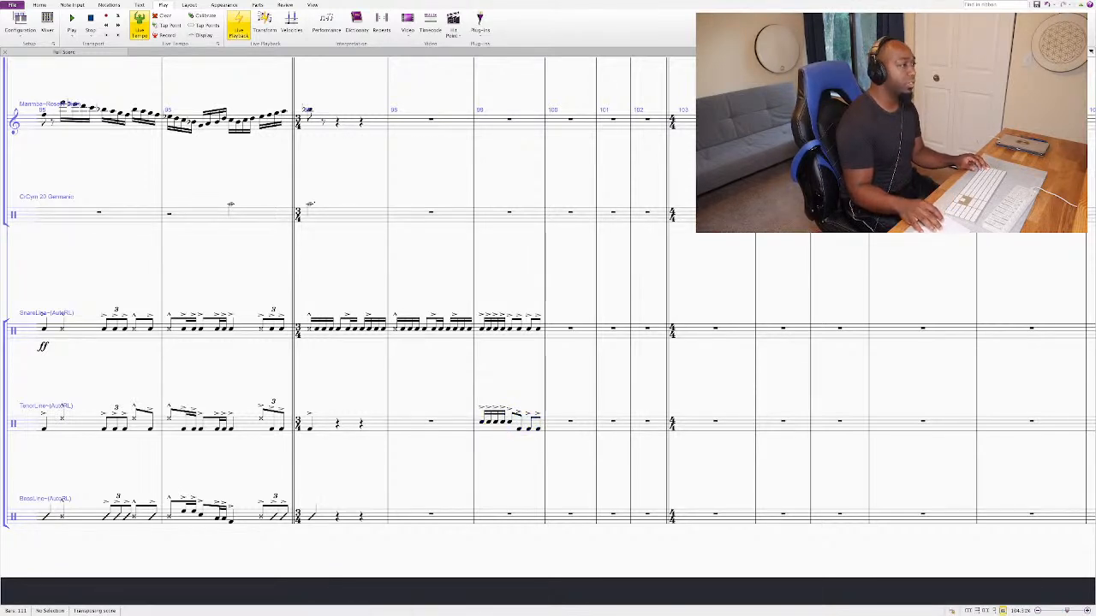
Step: Copy tenor bar 99 to the bass drum staff in the same bar
left_click(513, 428)
left_click(511, 513, "alt")
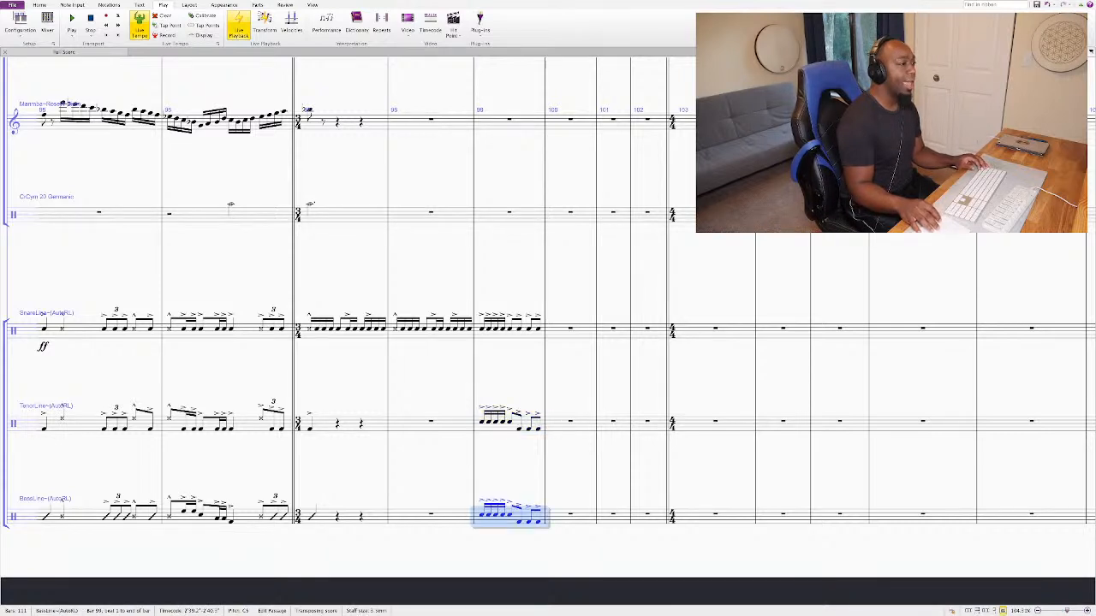
key("Escape")
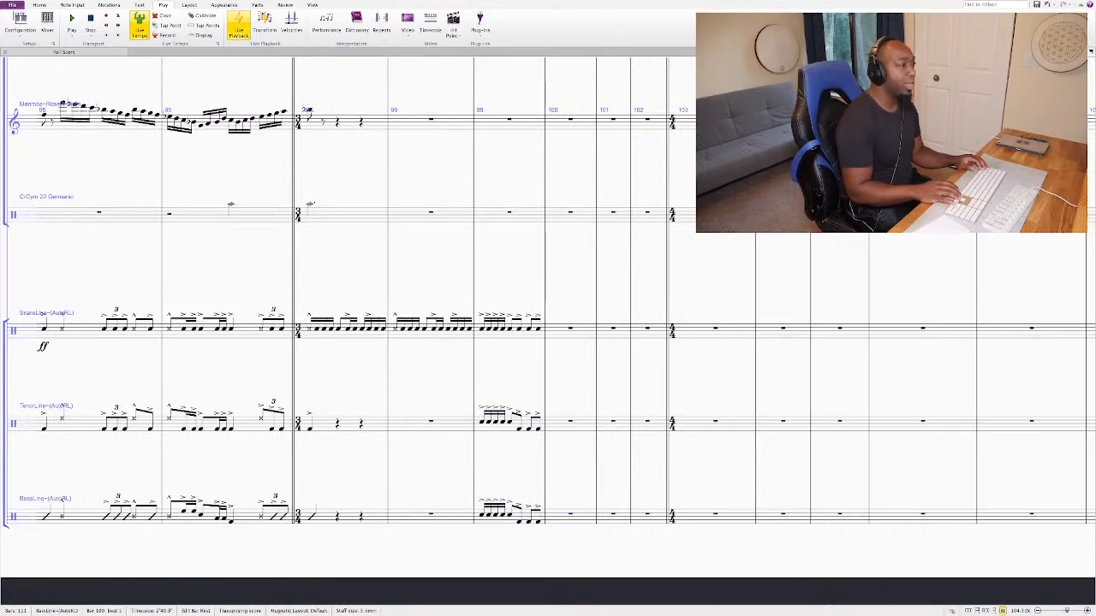
Step: Move the last three eighth notes of bass drum bar 99 to G4 and give them slash noteheads
left_click_drag(543, 513, 511, 514)
key("Down")
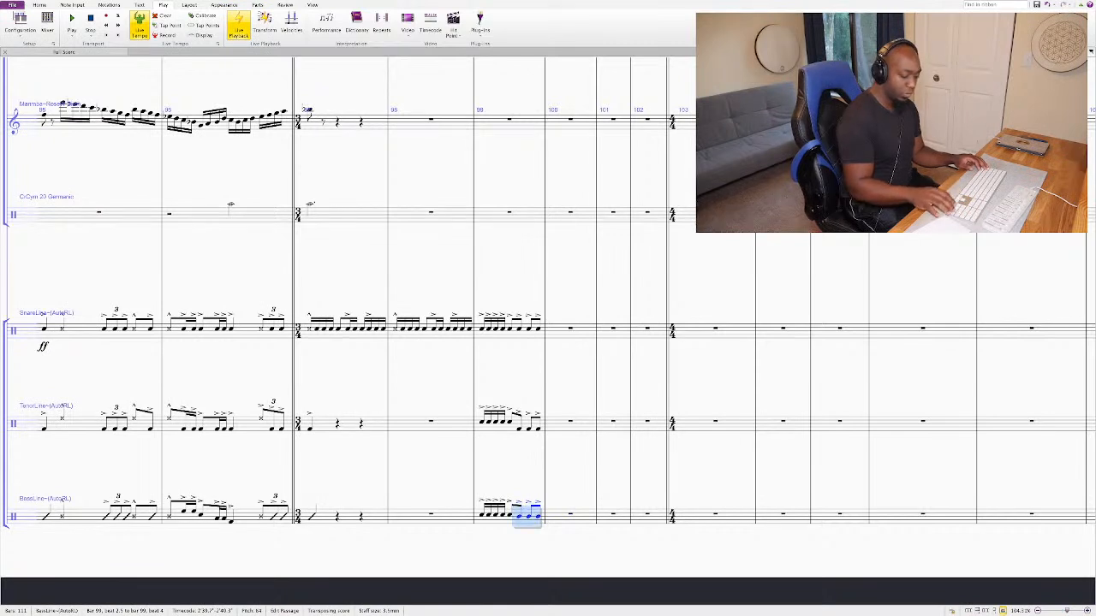
key("Down")
key("Down")
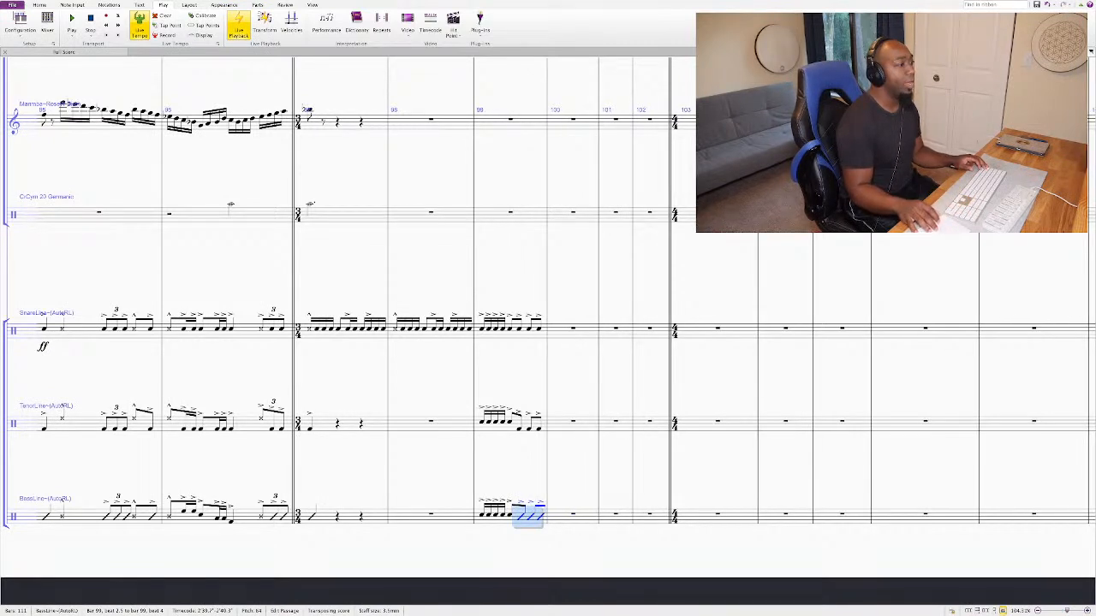
key("Escape")
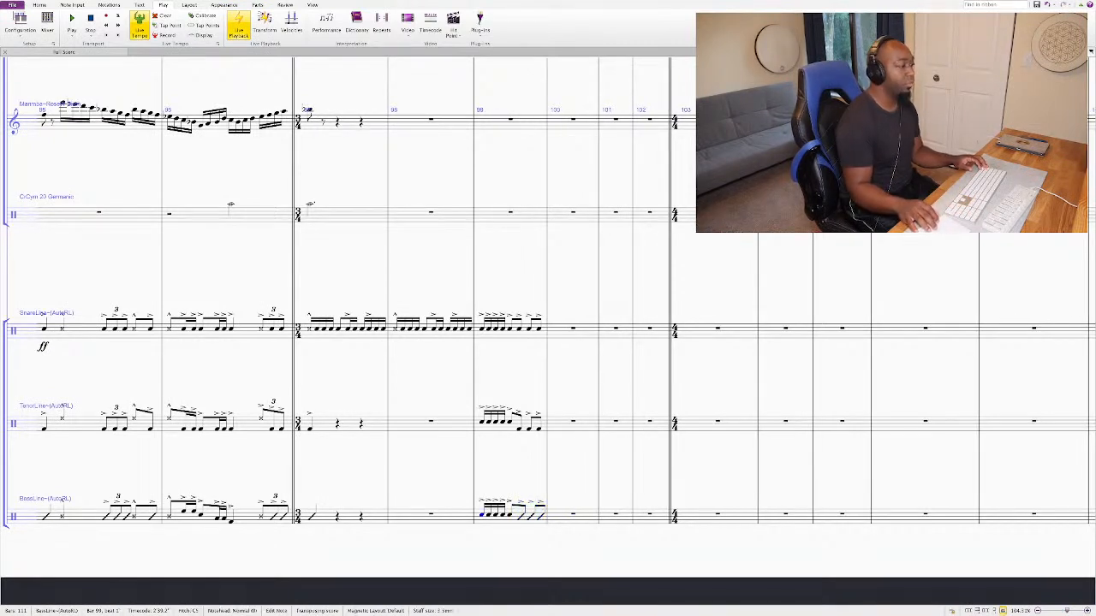
Step: Remove the accents from the first five notes of bass drum bar 99
left_click_drag(476, 514, 512, 514)
key("Down")
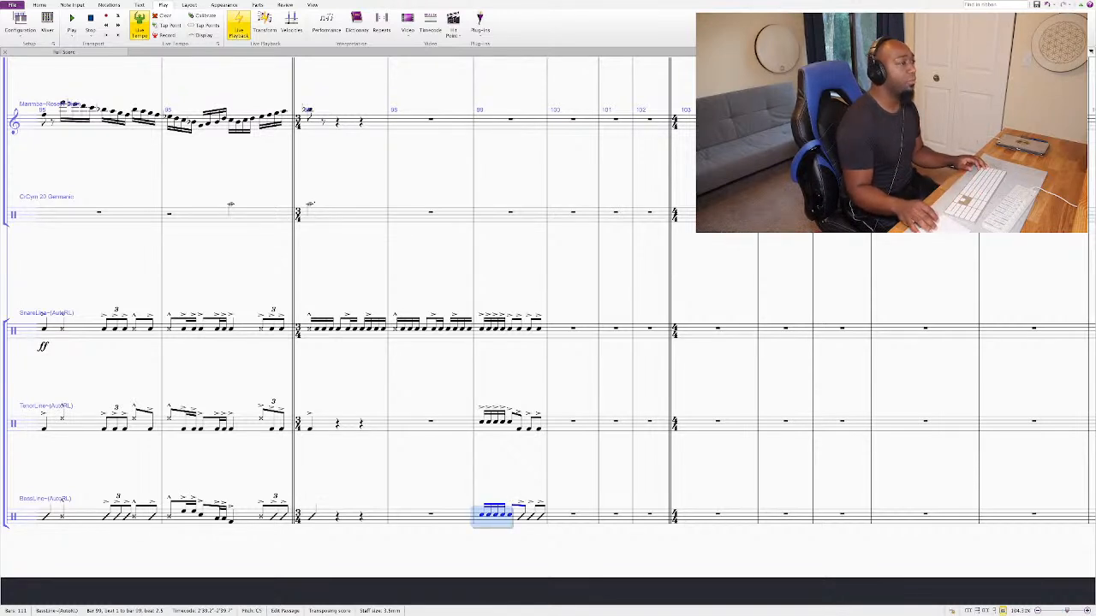
key("Escape")
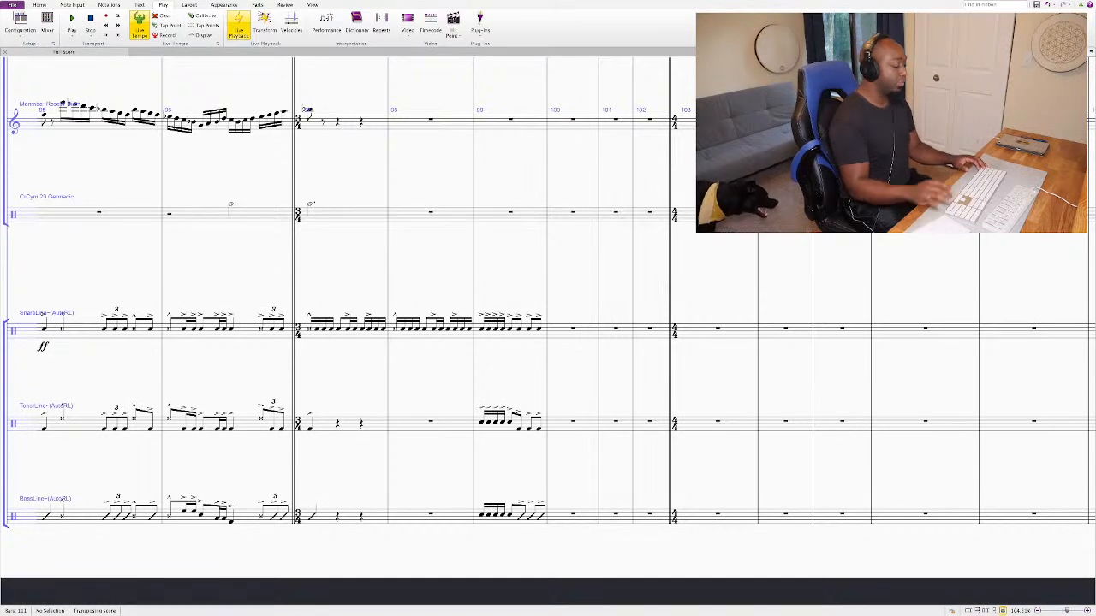
Step: Play back the new battery passage from bar 97 through bar 99
key("space")
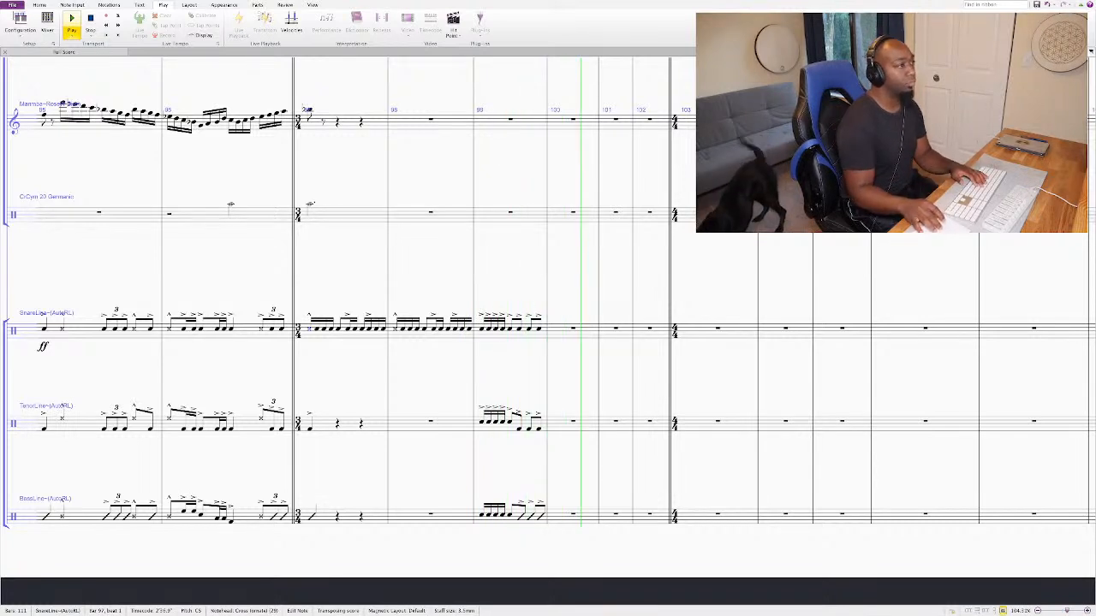
key("space")
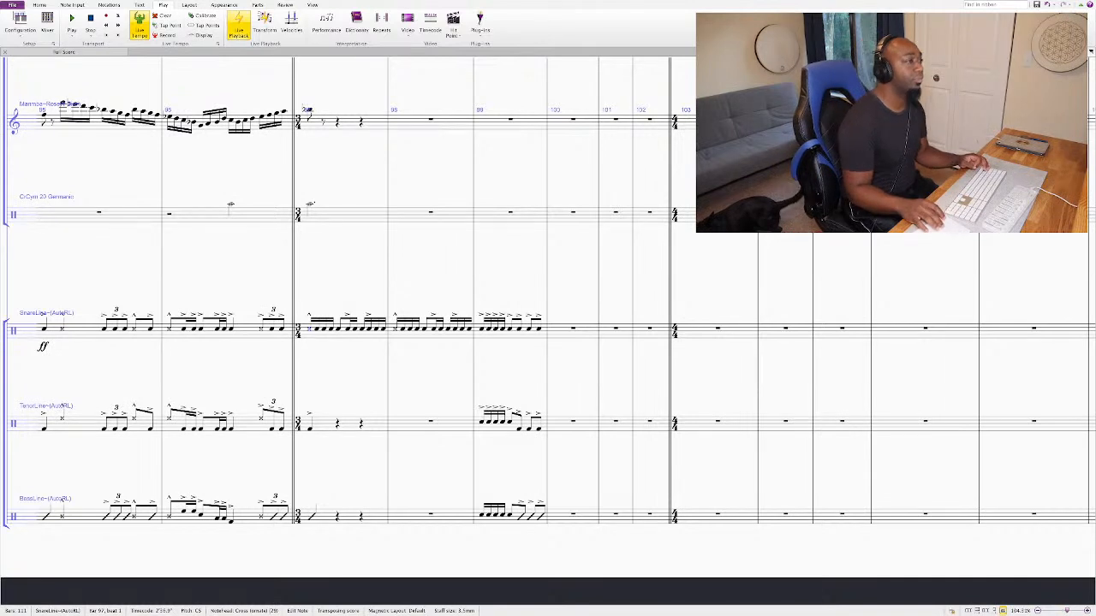
Step: Write a quarter note, two eighths, an eighth rest and a final eighth on C5 in snare bar 100
key("ctrl+Right")
key("ctrl+Right")
key("ctrl+Right")
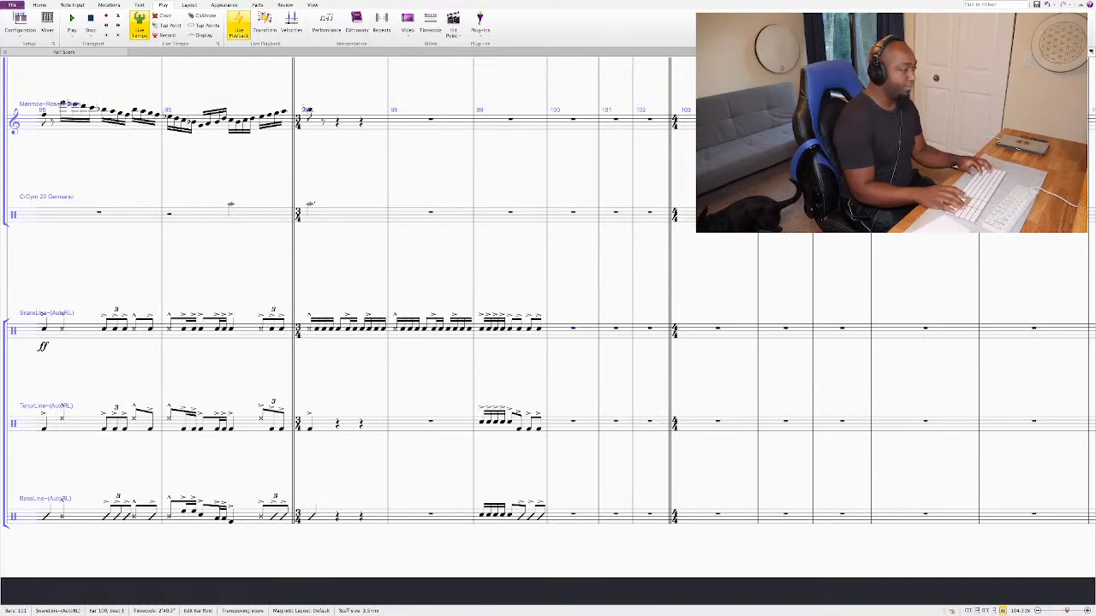
key("c")
key("c")
key("c")
key("c")
key("c")
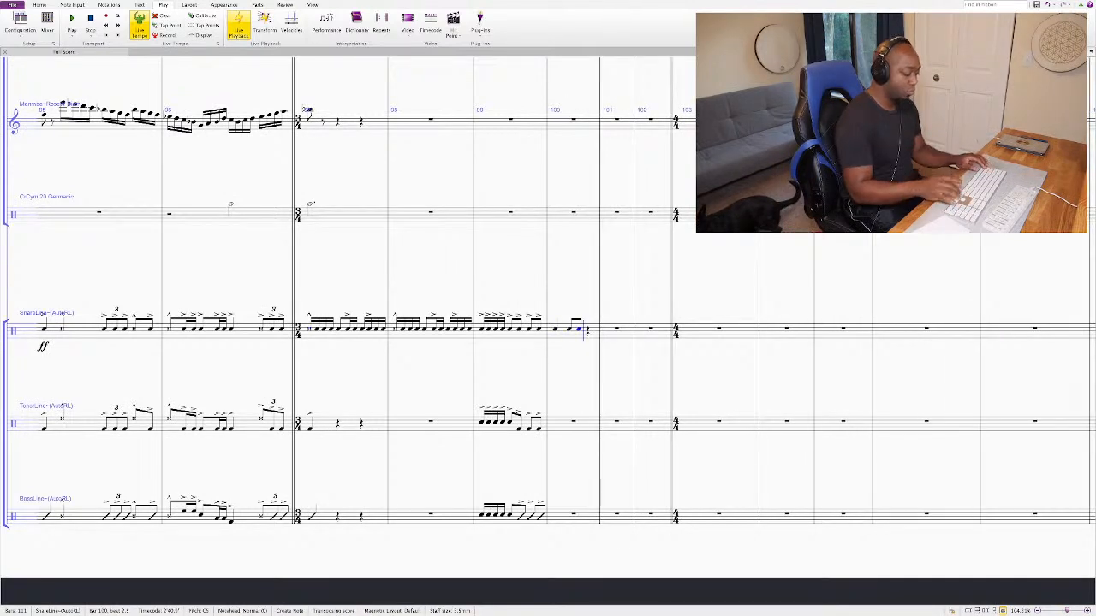
Step: Give all notes of snare bar 100 cross noteheads and marcato accents
key("Escape")
key("shift+Left")
key("shift+Left")
key("shift+Left")
key("shift+Left")
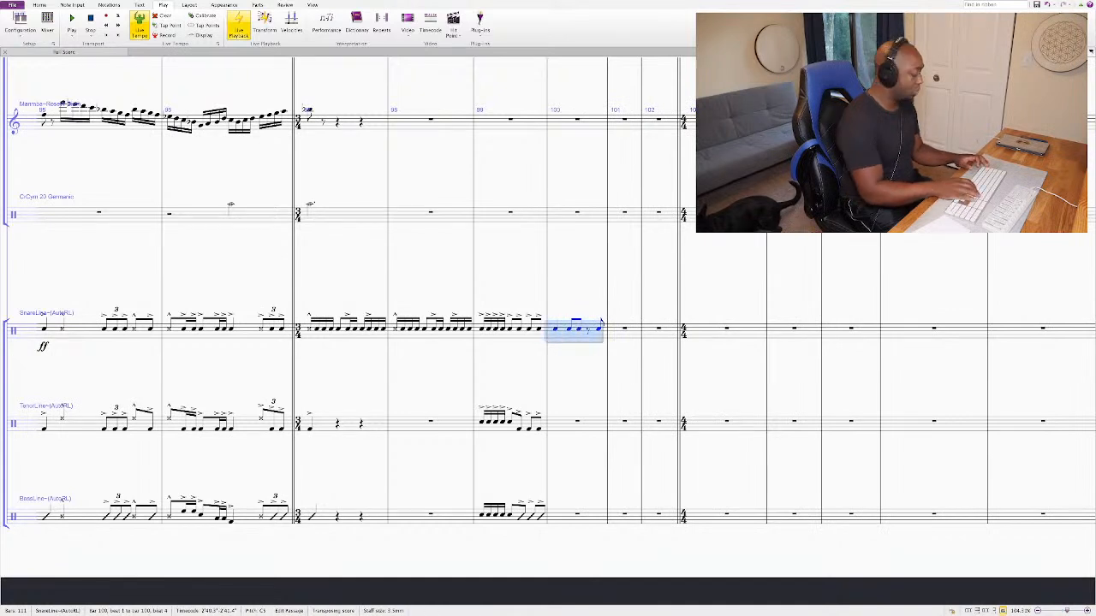
key("KP_9")
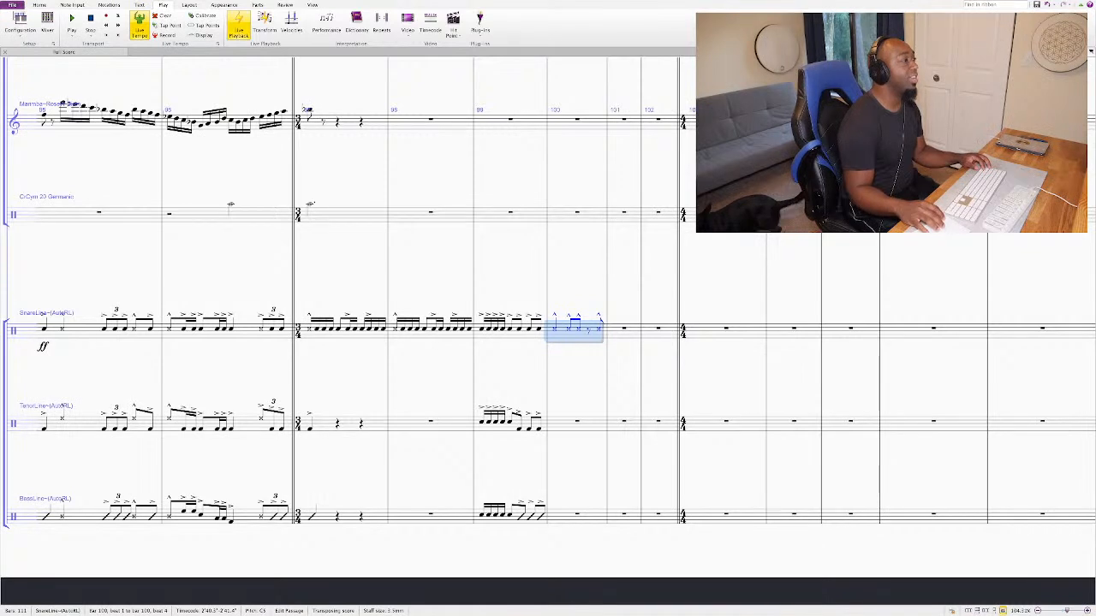
key("Escape")
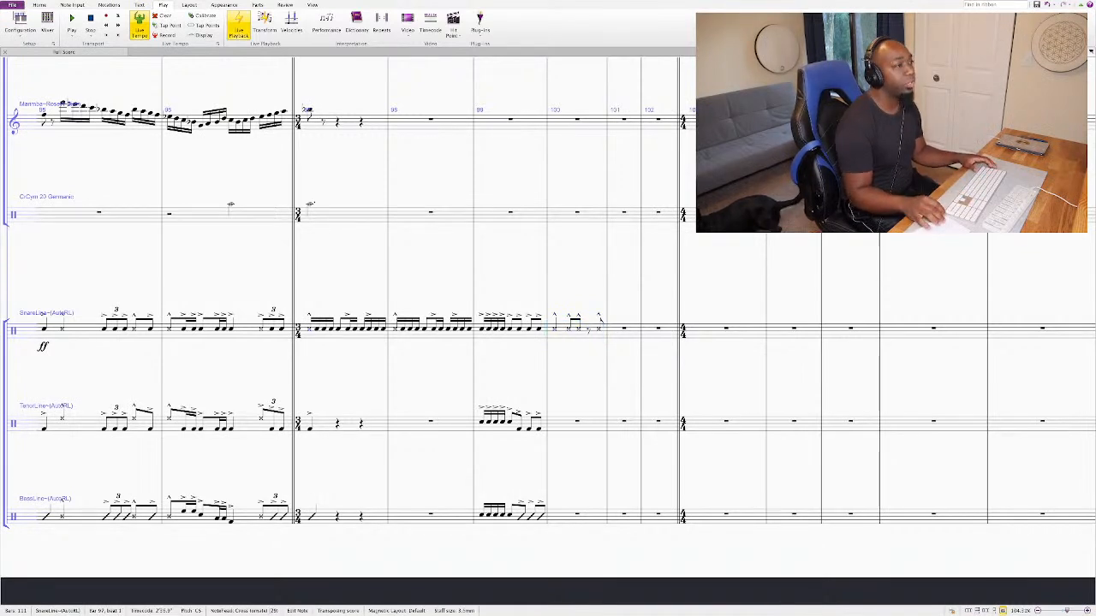
Step: Play back the battery passage from bar 97 through the new snare notes in bar 100
key("space")
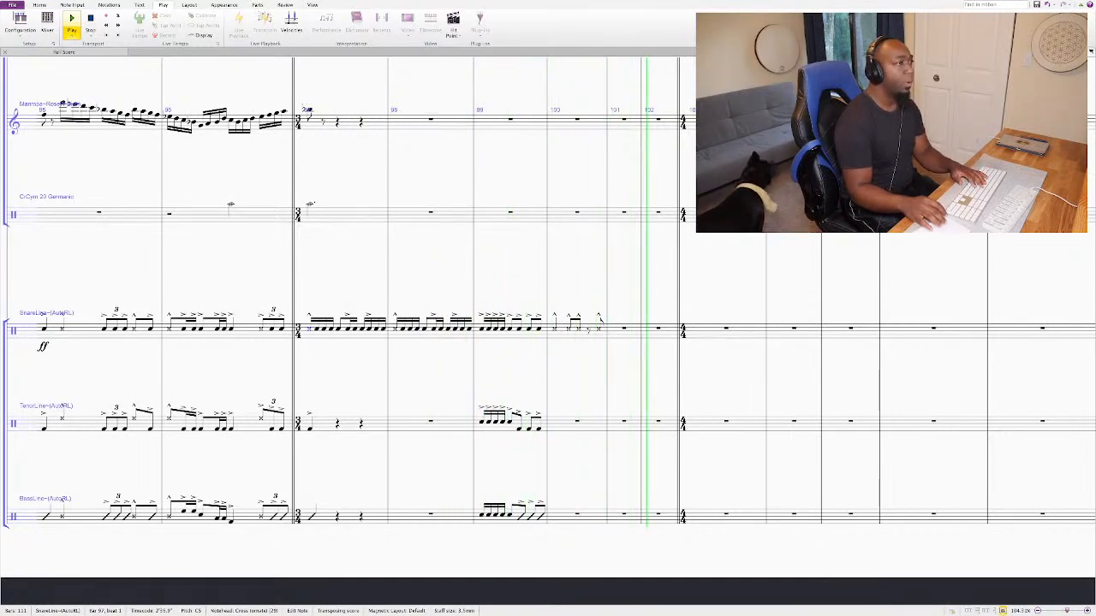
key("space")
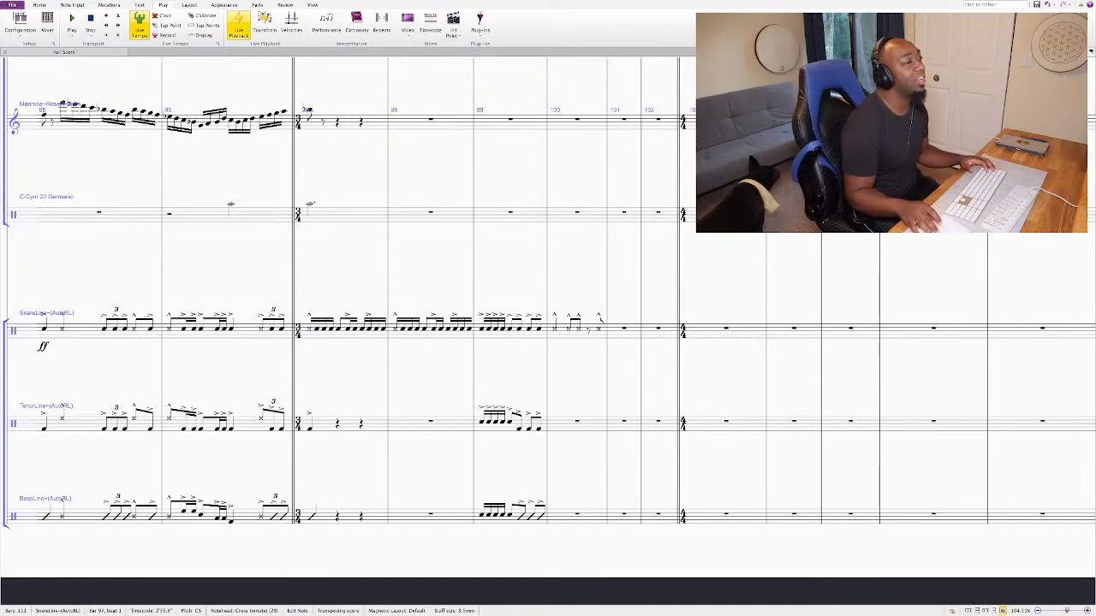
Step: Write a dotted eighth, sixteenth, eighth rest, eighth, sixteenth rest and dotted eighth on C5 in snare bar 101
left_click(624, 328)
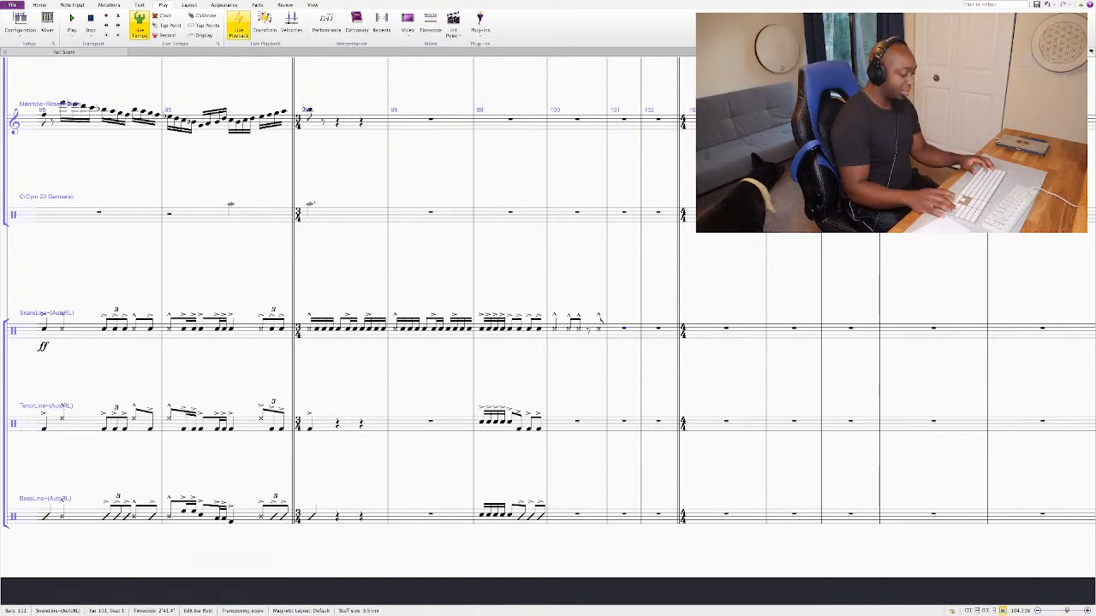
key("c")
key("c")
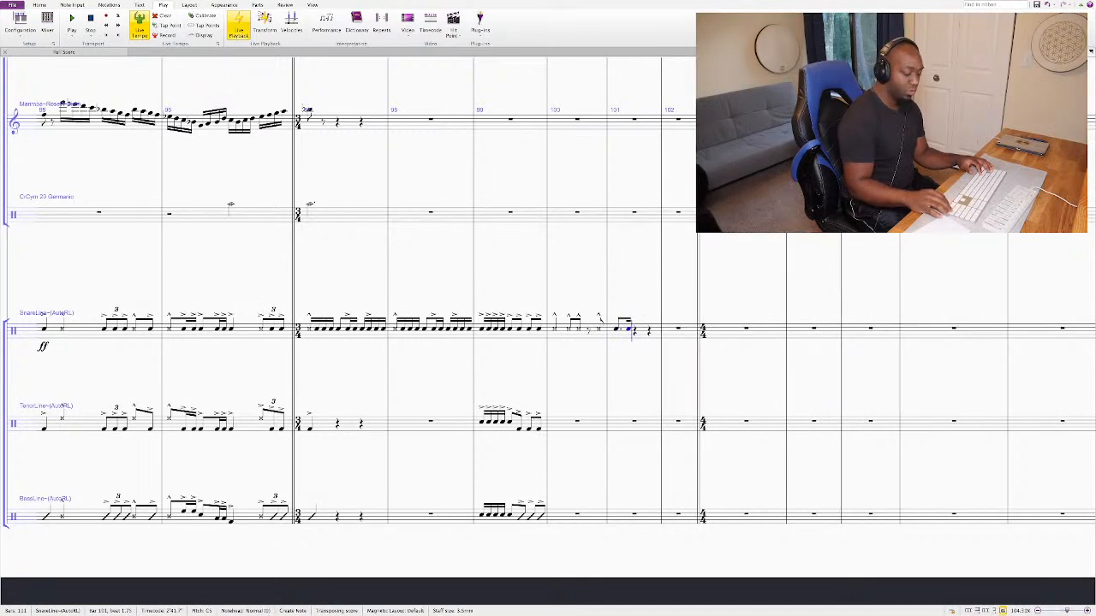
key("c")
key("c")
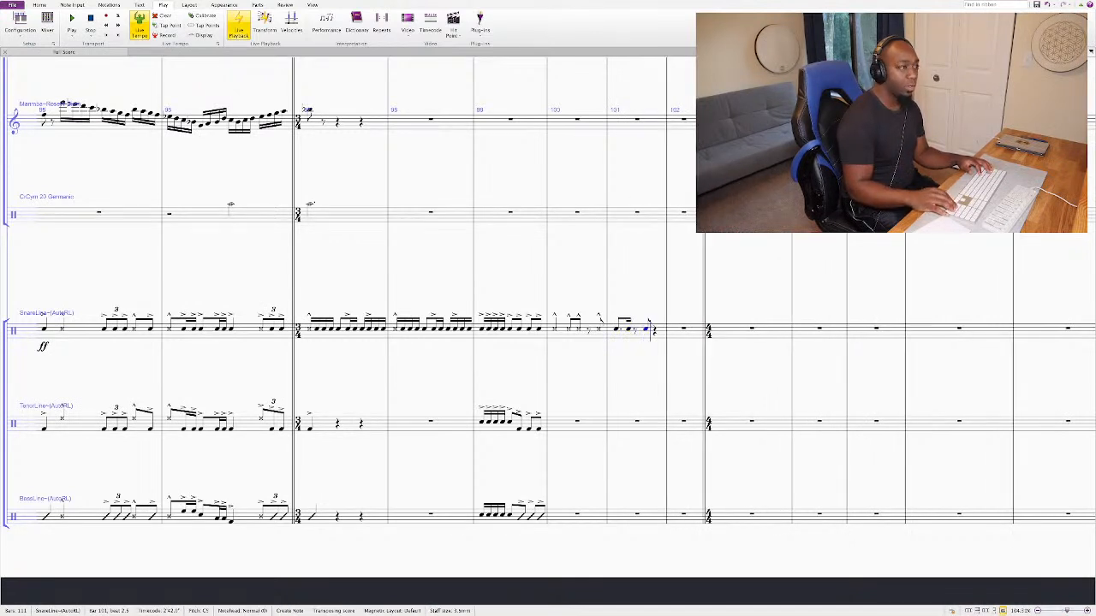
key("c")
key("c")
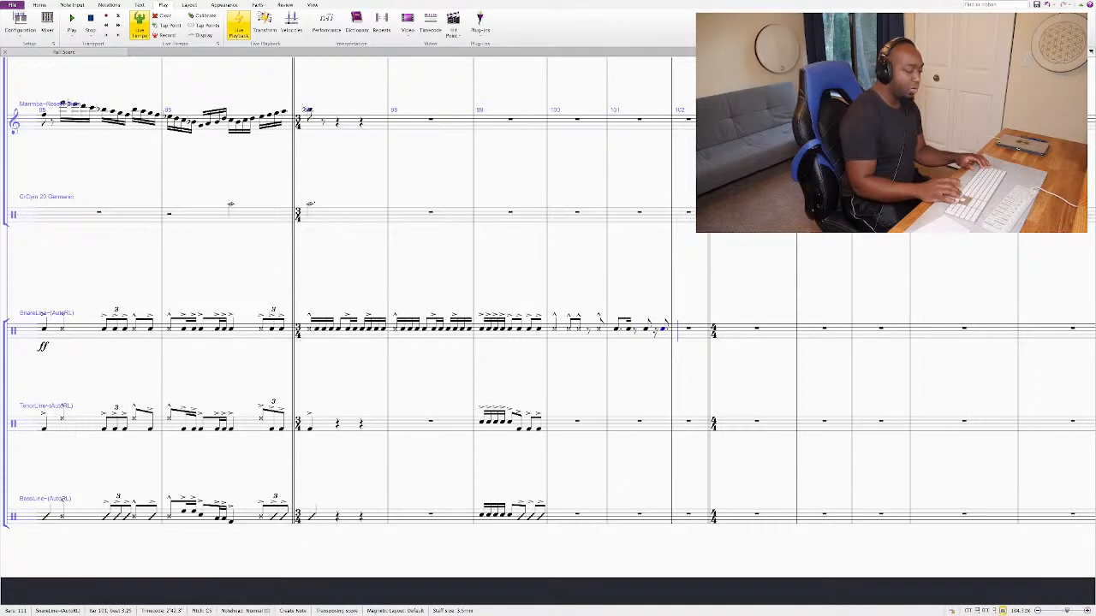
Step: Add accents to all four notes of snare bar 101
key("shift+Left")
key("shift+Left")
key("shift+Left")
key("shift+Left")
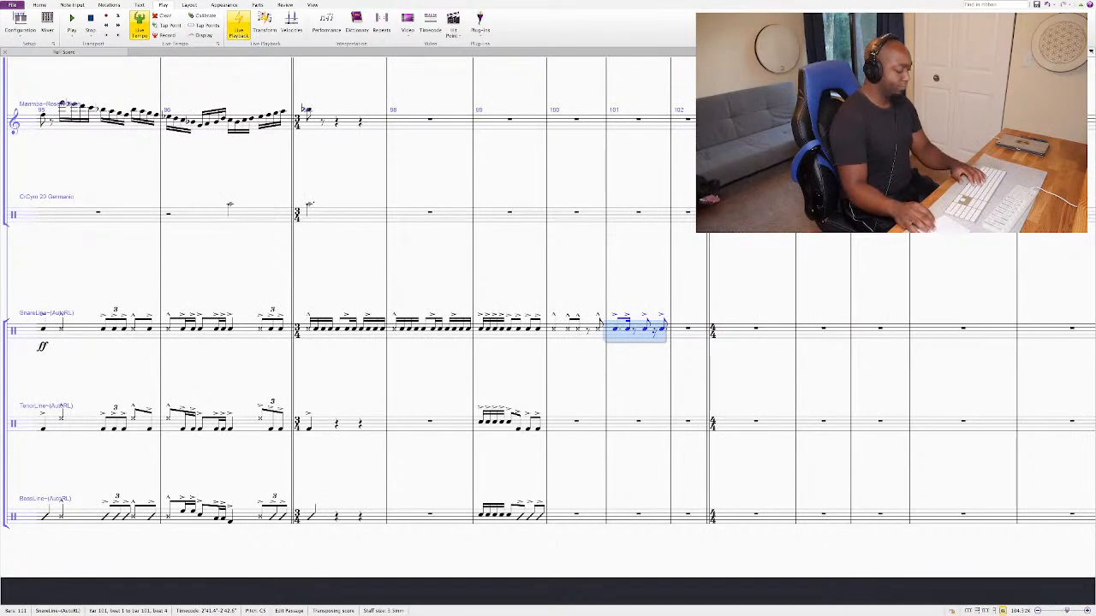
Step: Play back the snare part from bar 100 through bar 101
key("Escape")
key("space")
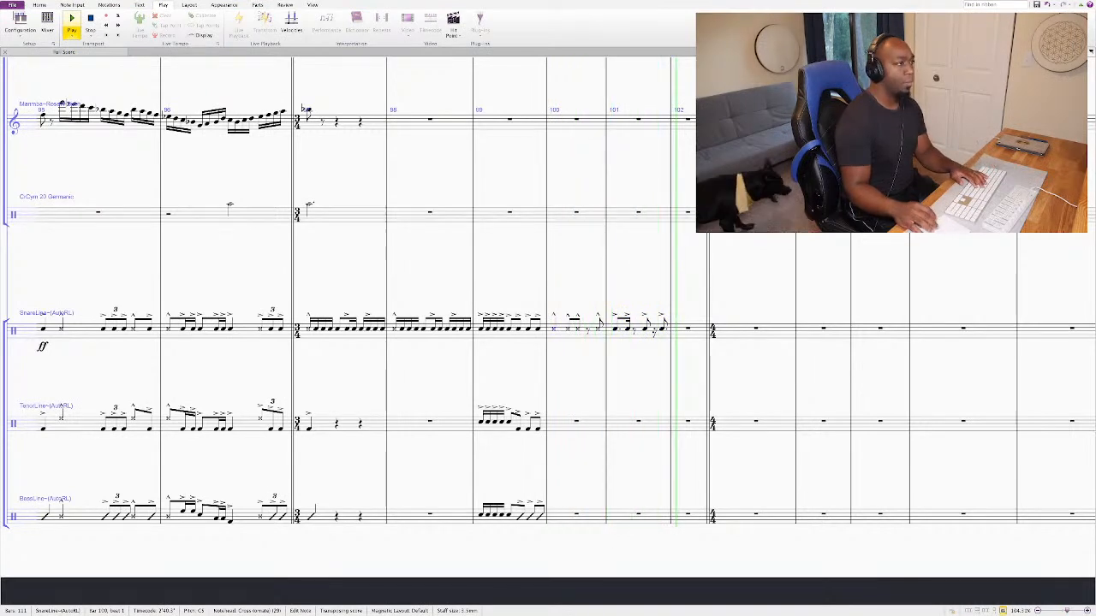
key("space")
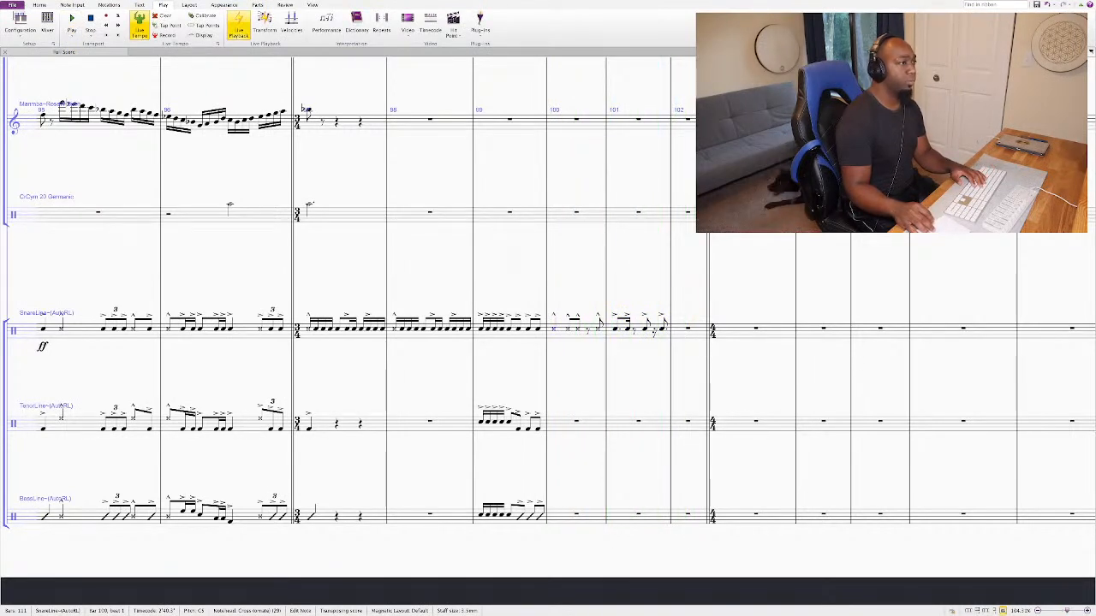
Step: Write an eighth, two sixteenths, two eighths and a quarter note on C5 in snare bar 102
left_click(687, 329)
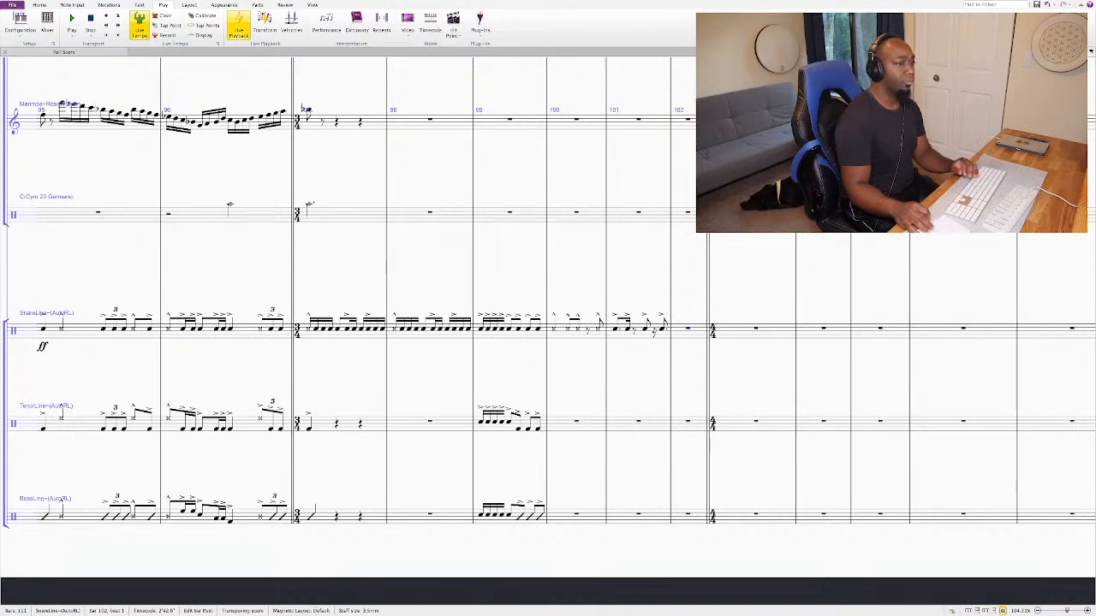
key("4")
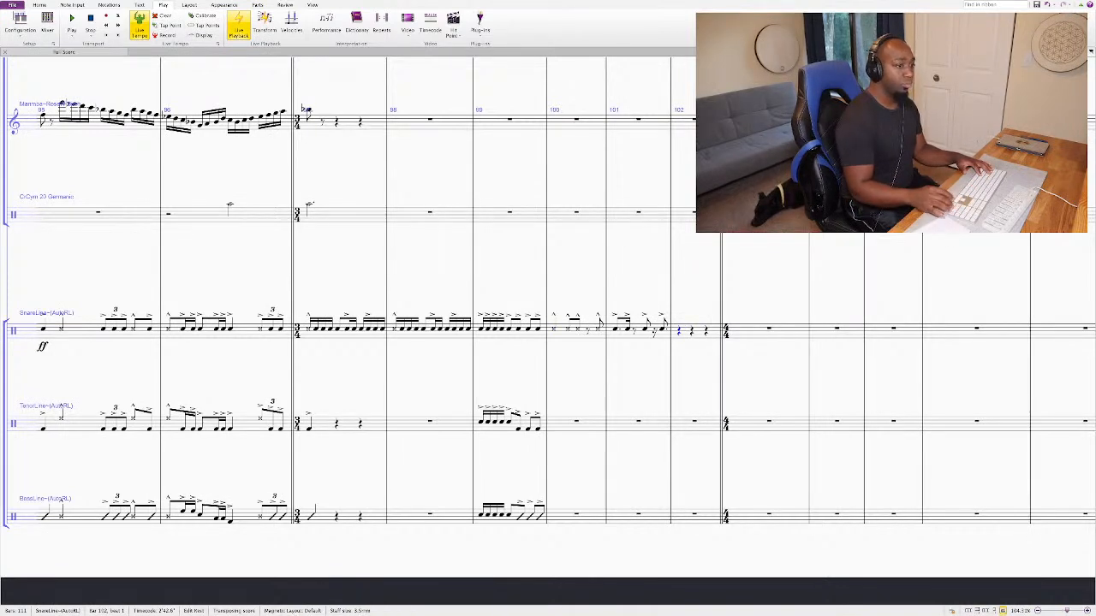
key("3")
key("c")
key("2")
key("c")
key("c")
key("c")
key("c")
key("3")
key("c")
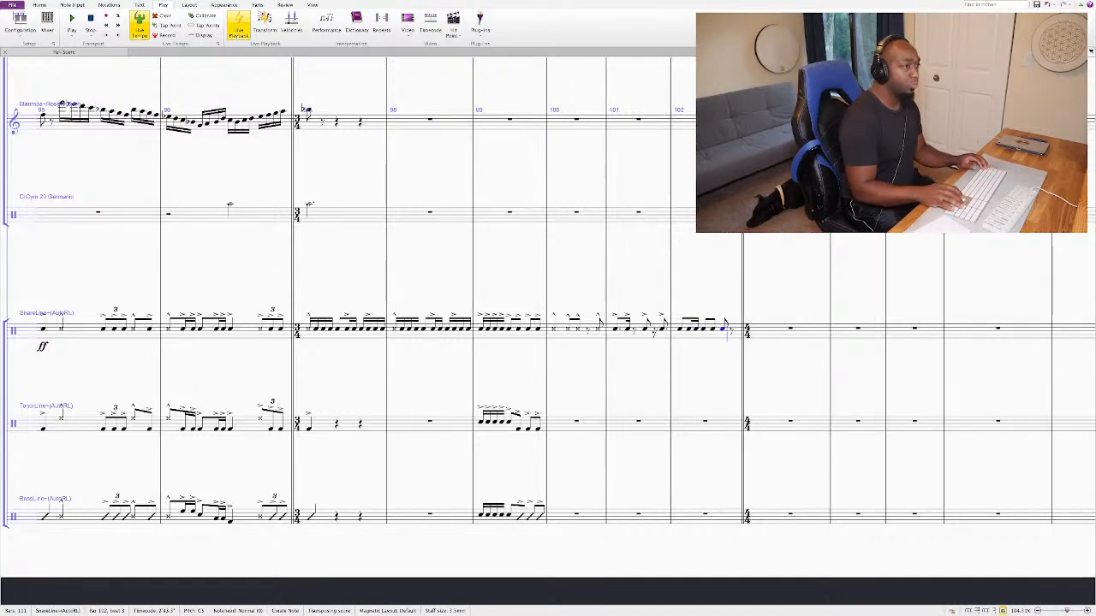
key("Escape")
key("4")
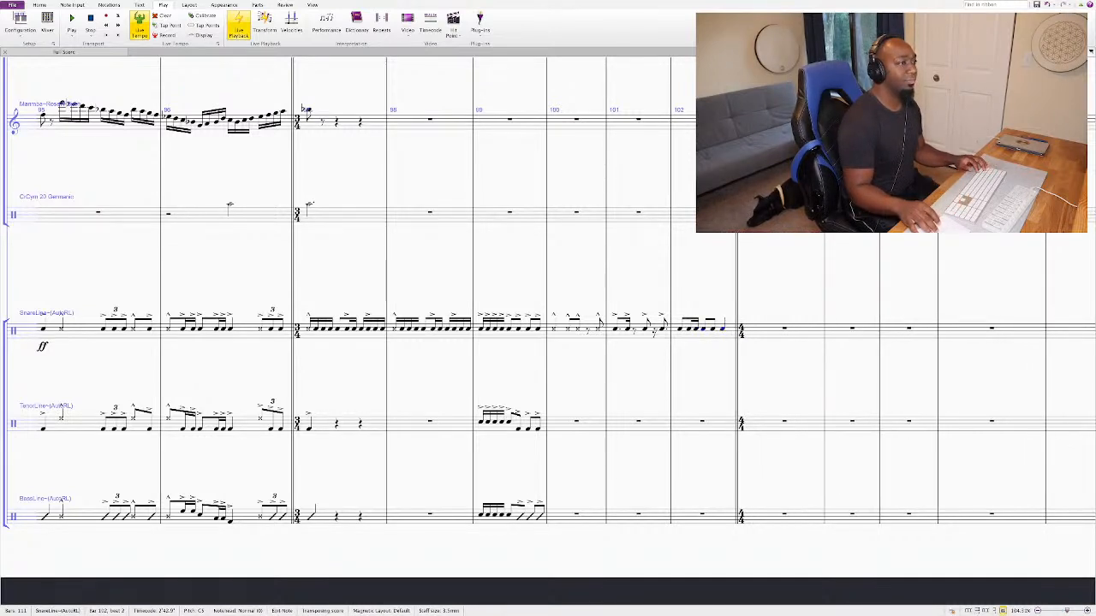
Step: Give the notes on beats 2 and 3 of snare bar 102 cross noteheads with marcatos, and accent the remaining notes
key("Escape")
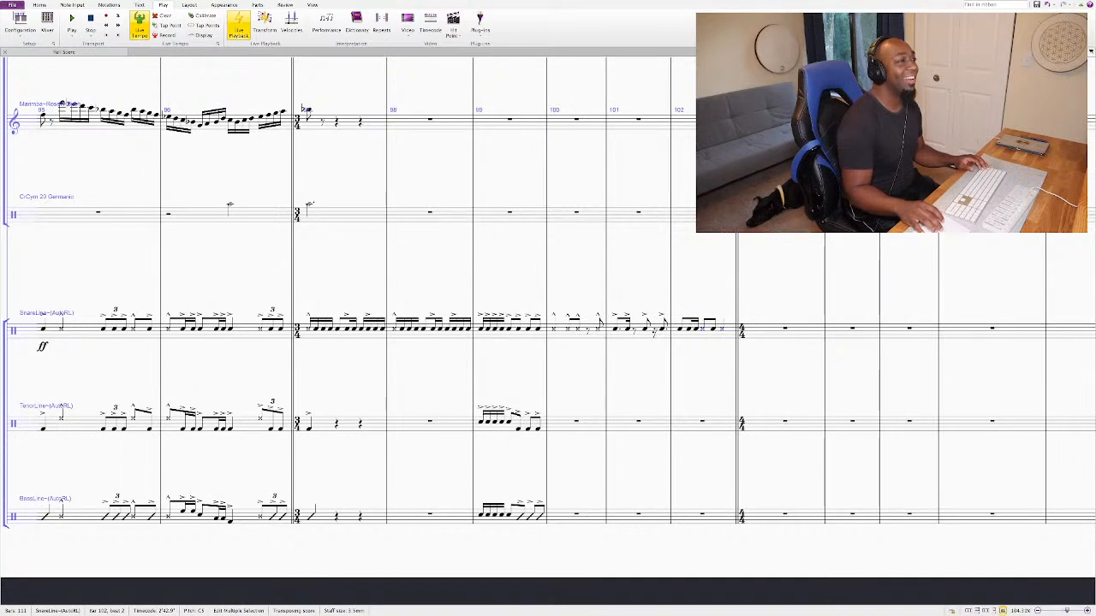
key("Left")
key("shift+Right")
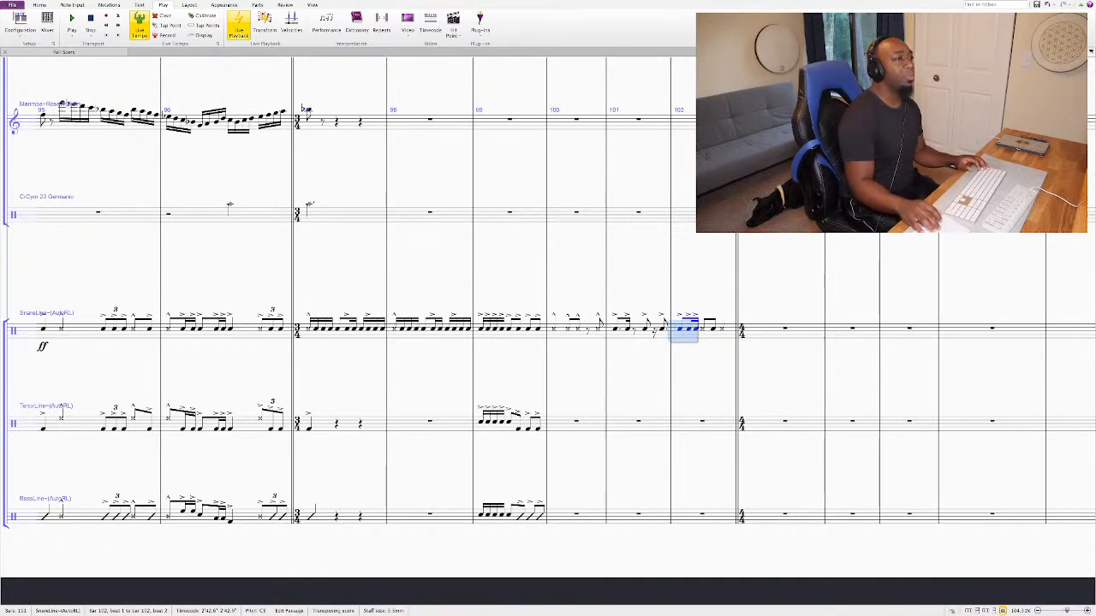
key("Escape")
key("shift+Right")
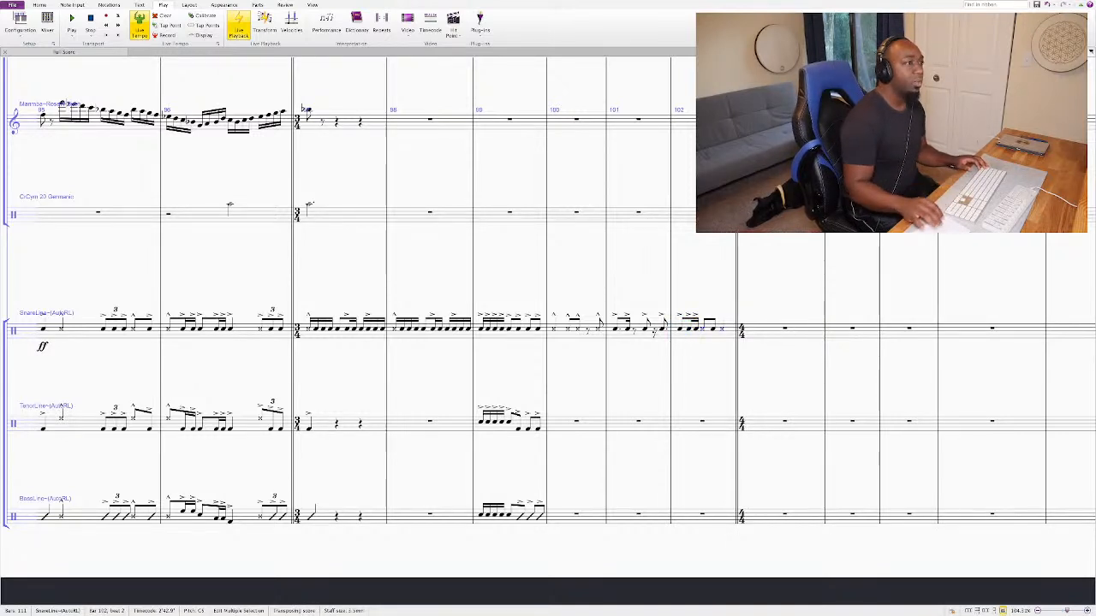
key("Right")
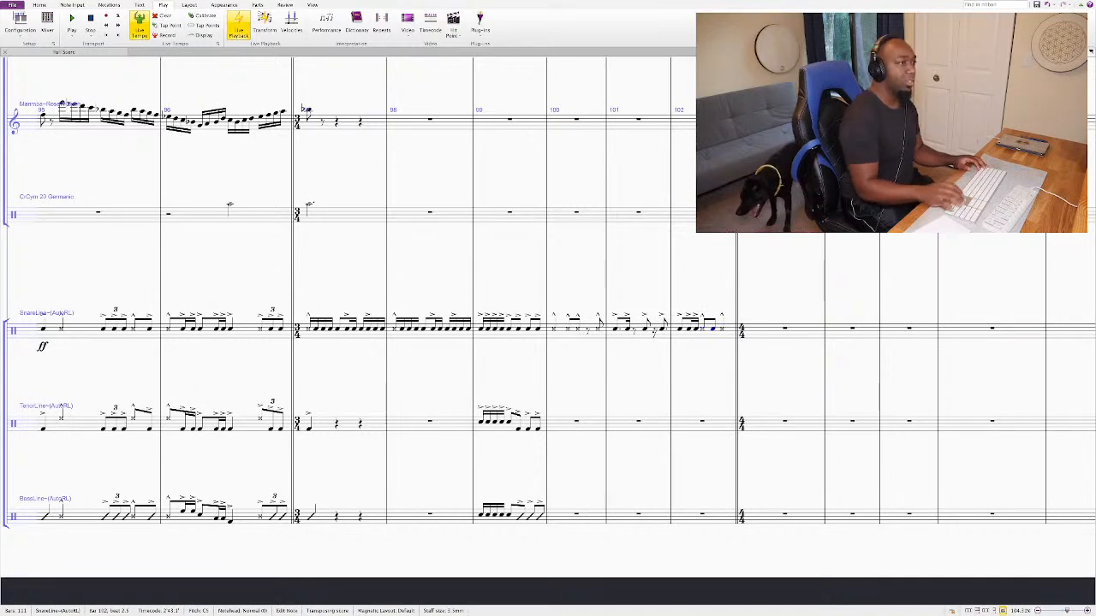
key("Escape")
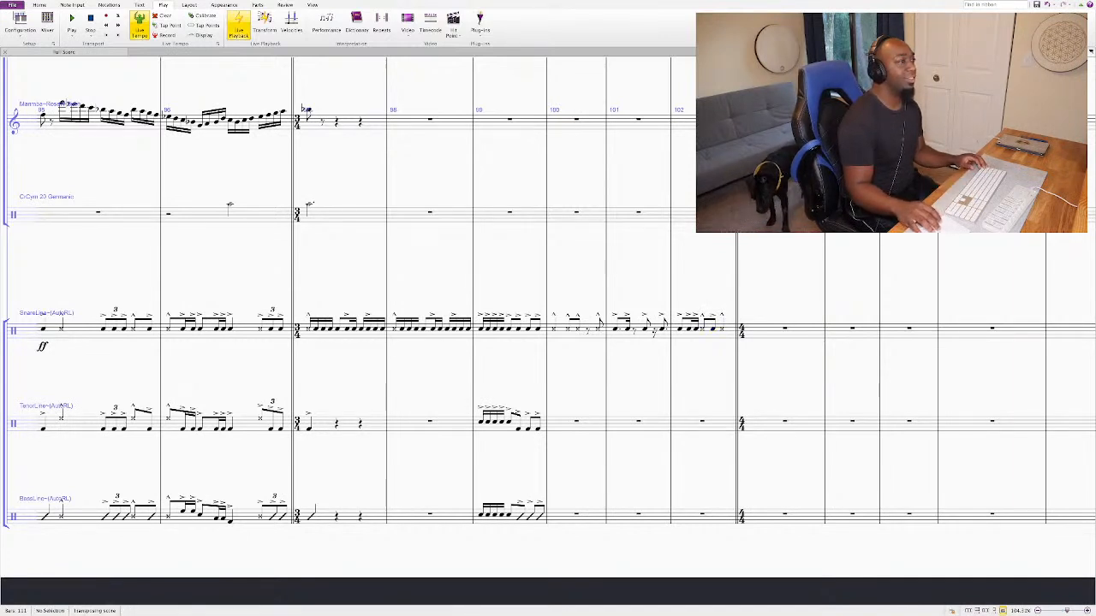
Step: Play back the score from bar 100 while examining the flute, clarinet and saxophone staves
left_click(599, 322)
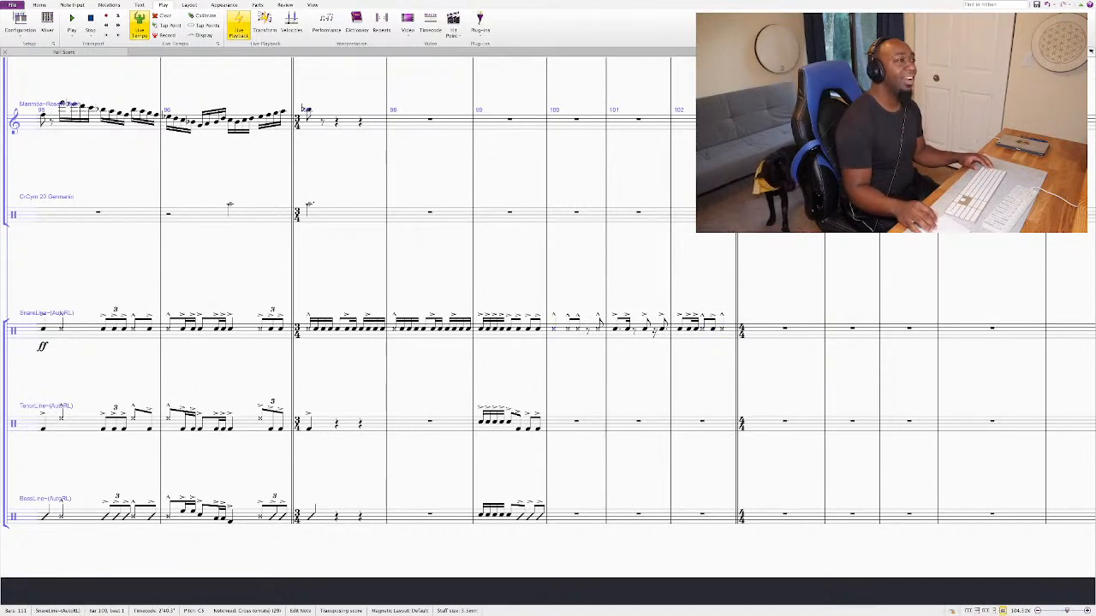
key("p")
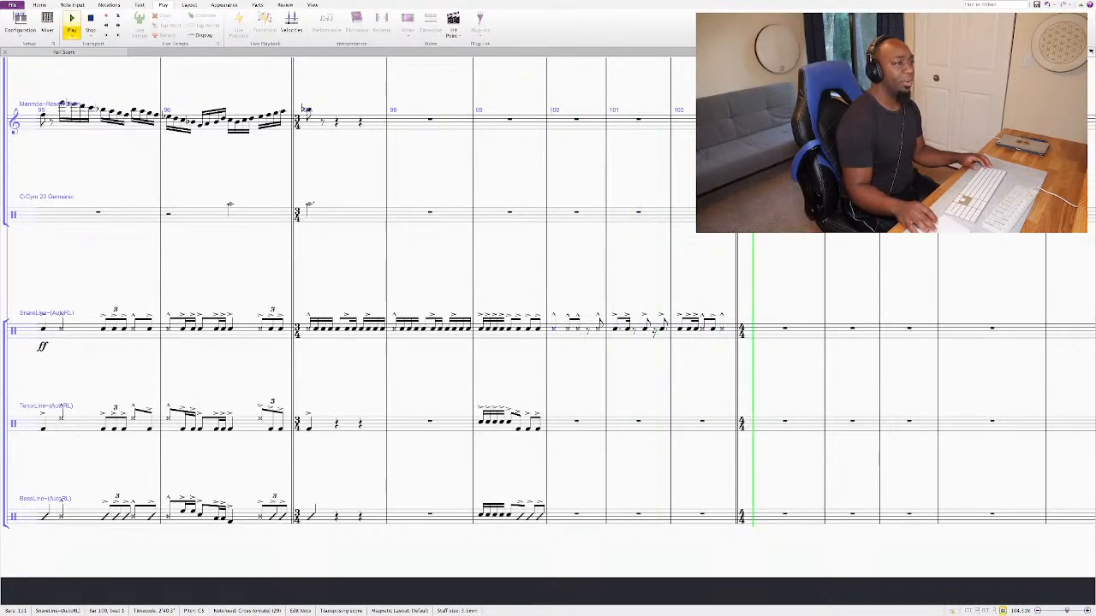
scroll(238, 104, "up", 5)
scroll(238, 104, "up", 10)
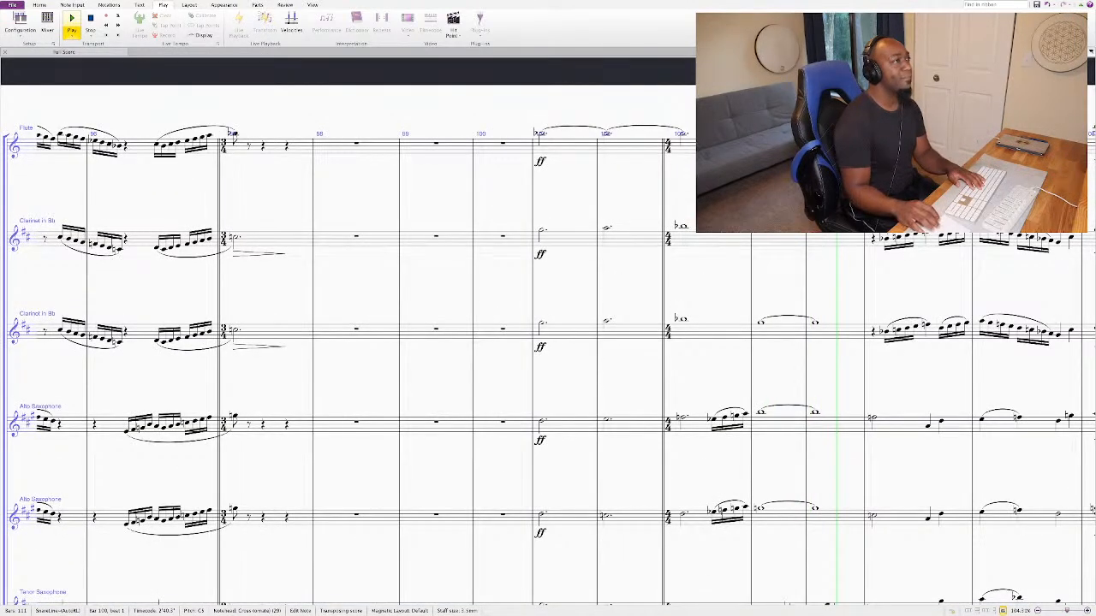
key("space")
scroll(233, 134, "down", 10)
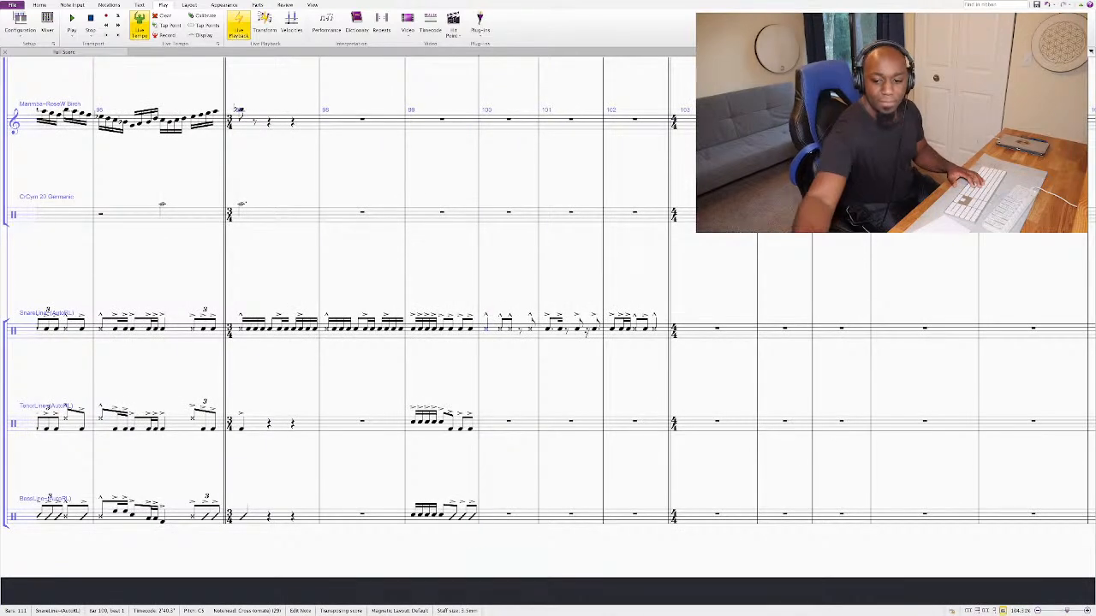
Step: Replay the score from bar 100 into the closing bars, and replay the battery passage from bar 97 through bar 102
key("space")
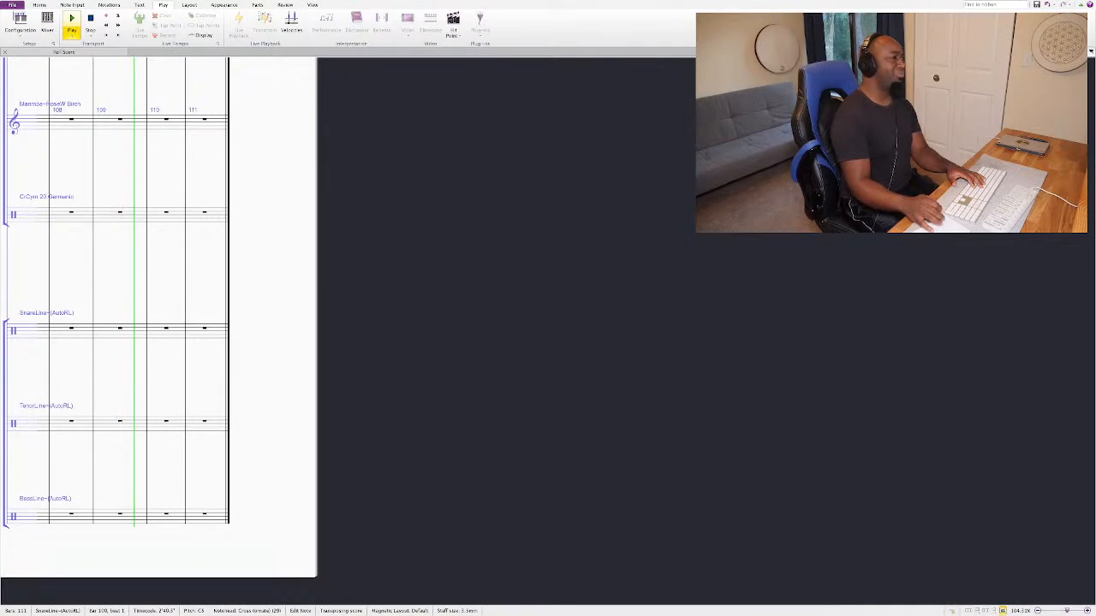
key("space")
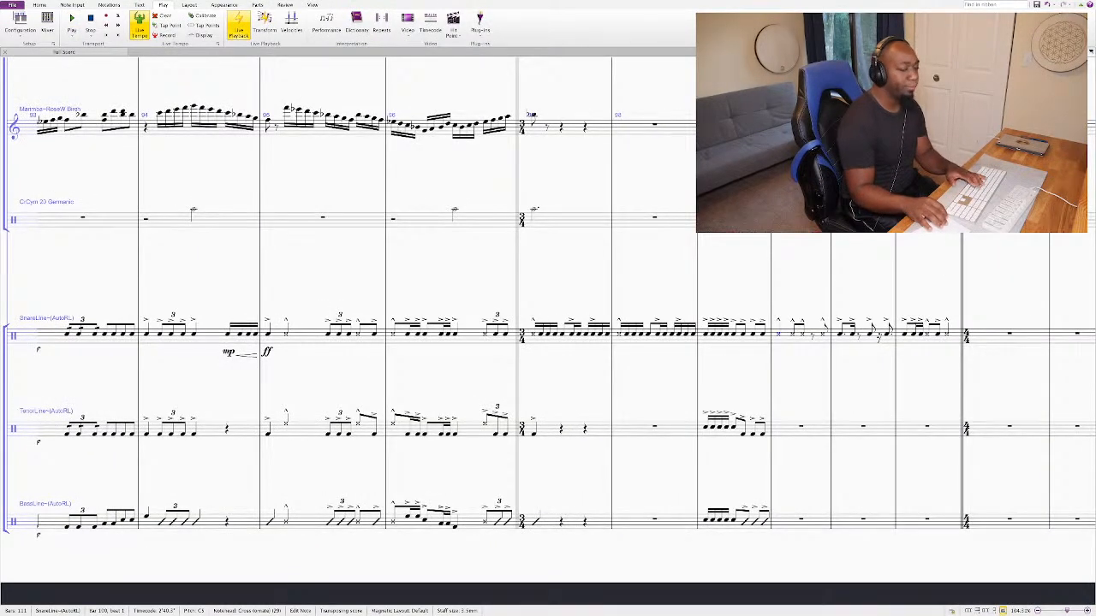
key("space")
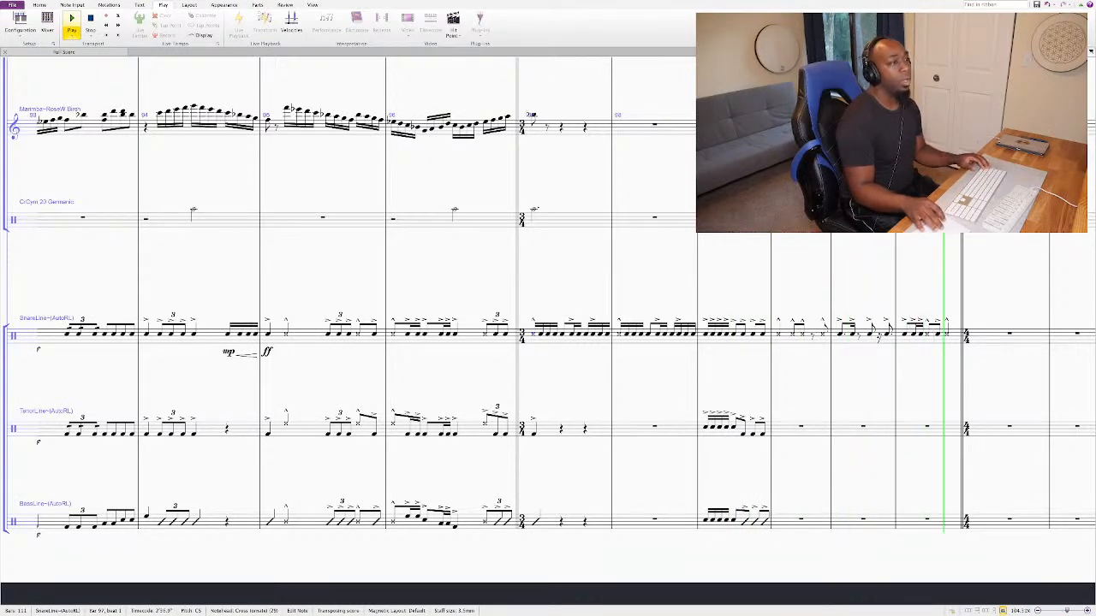
key("space")
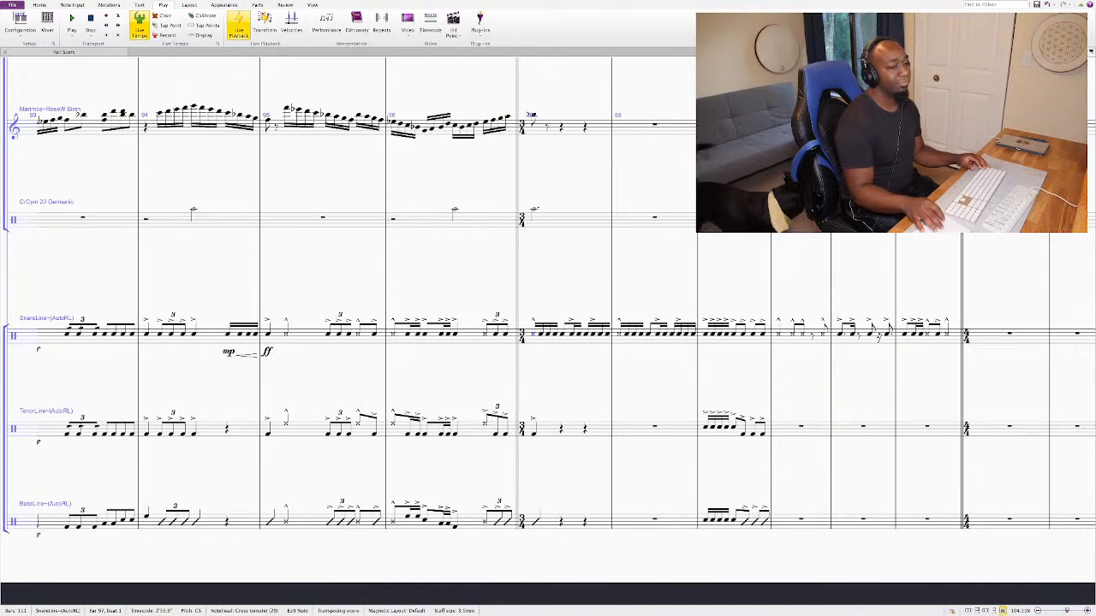
Step: Replay the snare passage from the first note of bar 100 twice
left_click(853, 333)
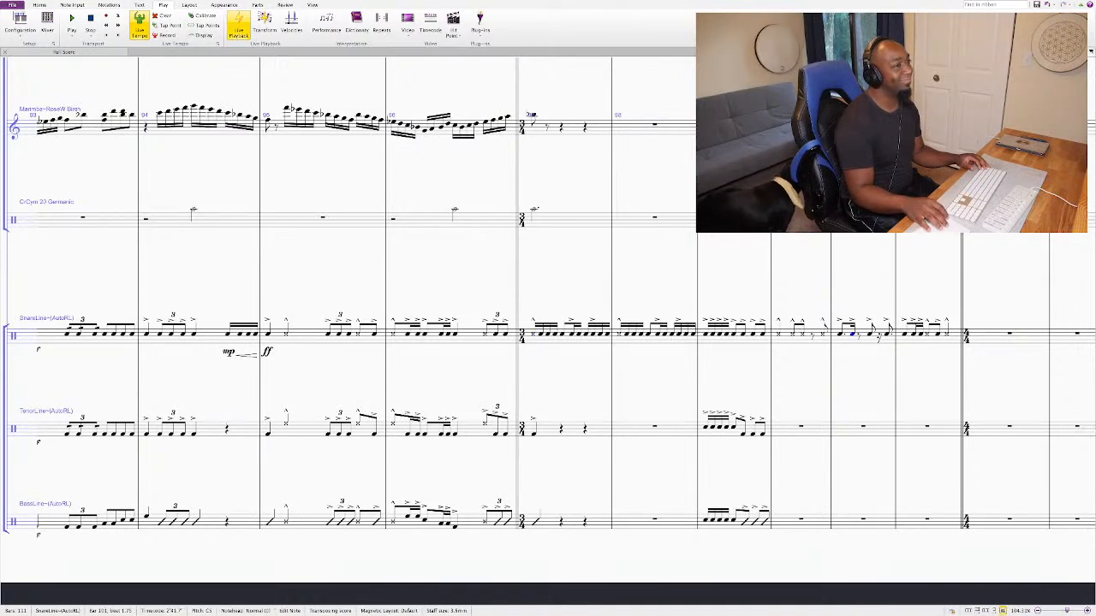
key("ctrl+Left")
key("space")
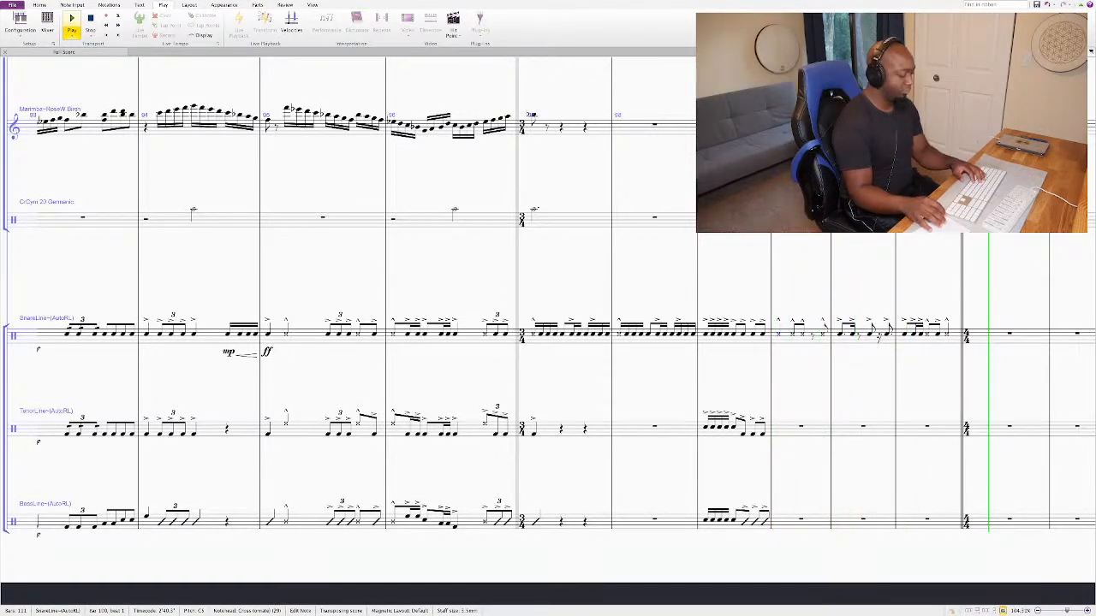
key("space")
key("space")
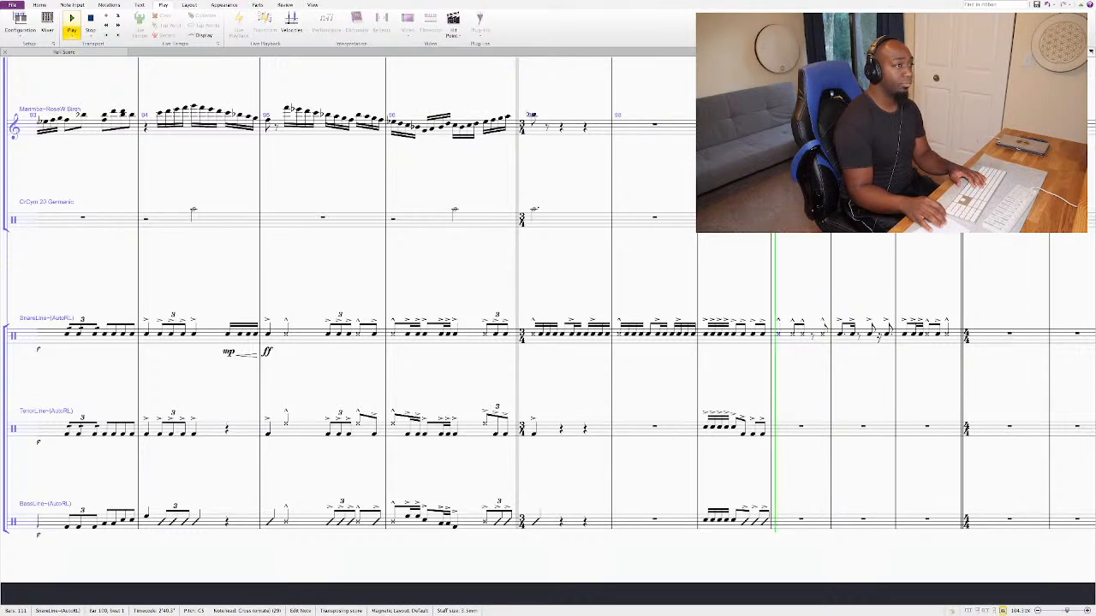
Step: Copy the SnareLine passage in bars 97–98 to the same bars of the TenorLine staff
key("space")
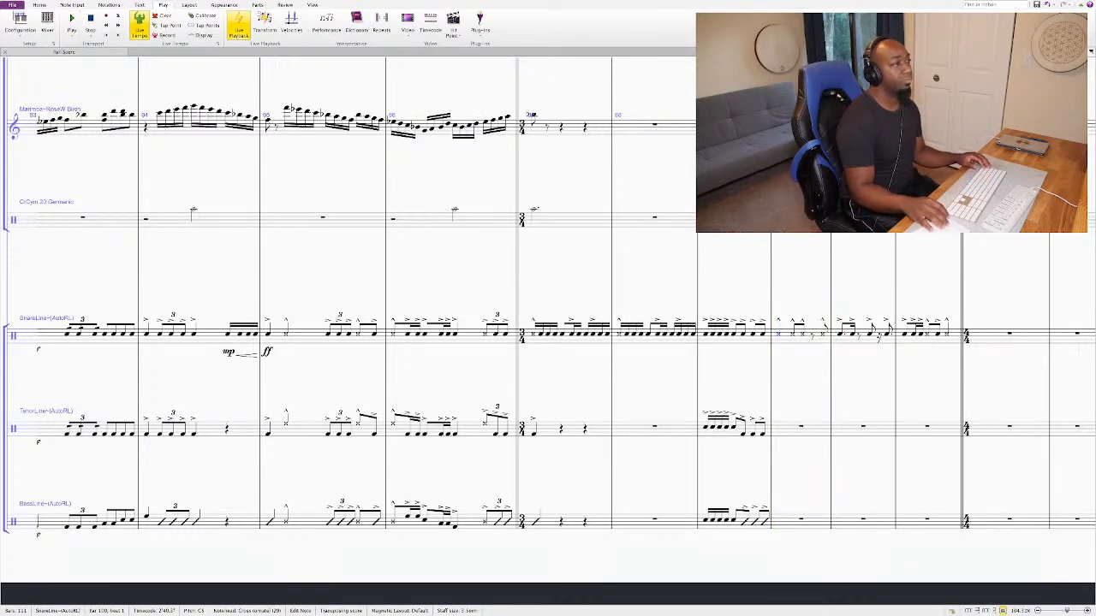
key("Escape")
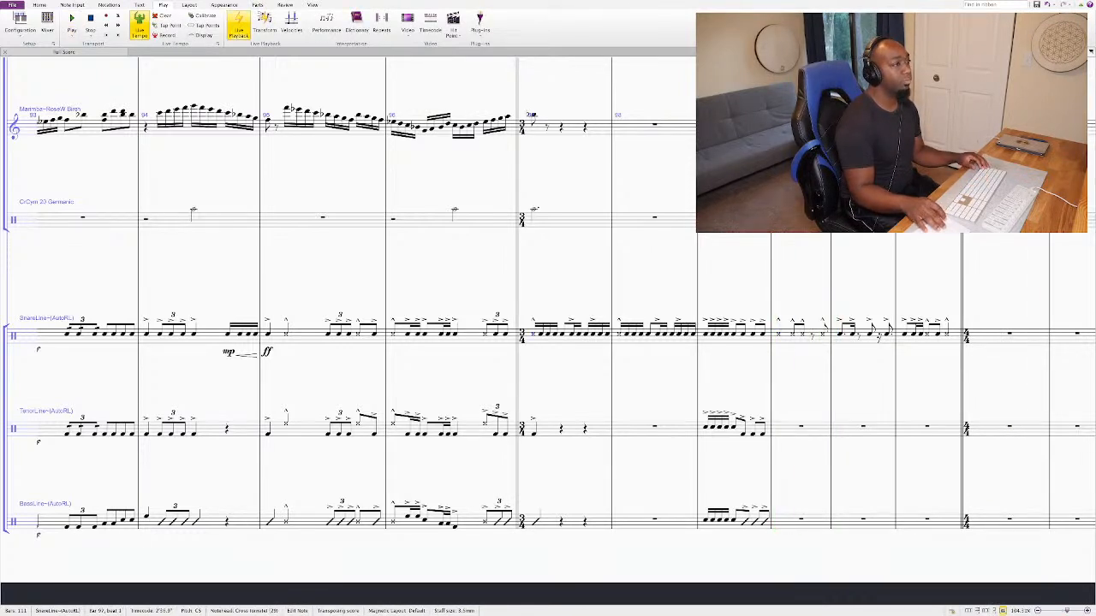
left_click(599, 338)
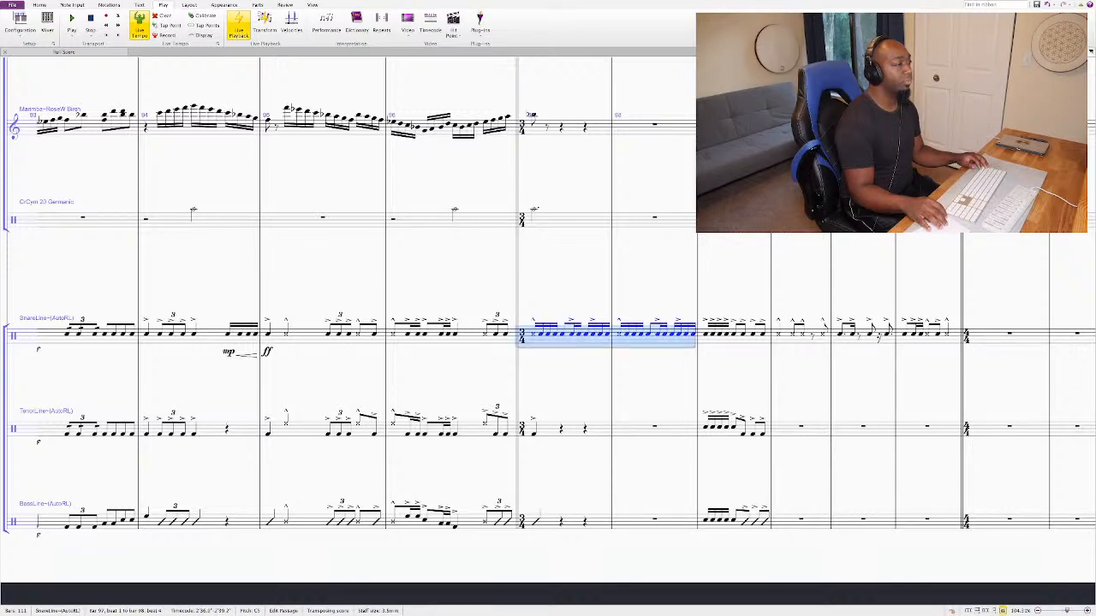
key("ctrl+c")
key("alt+Down")
key("ctrl+v")
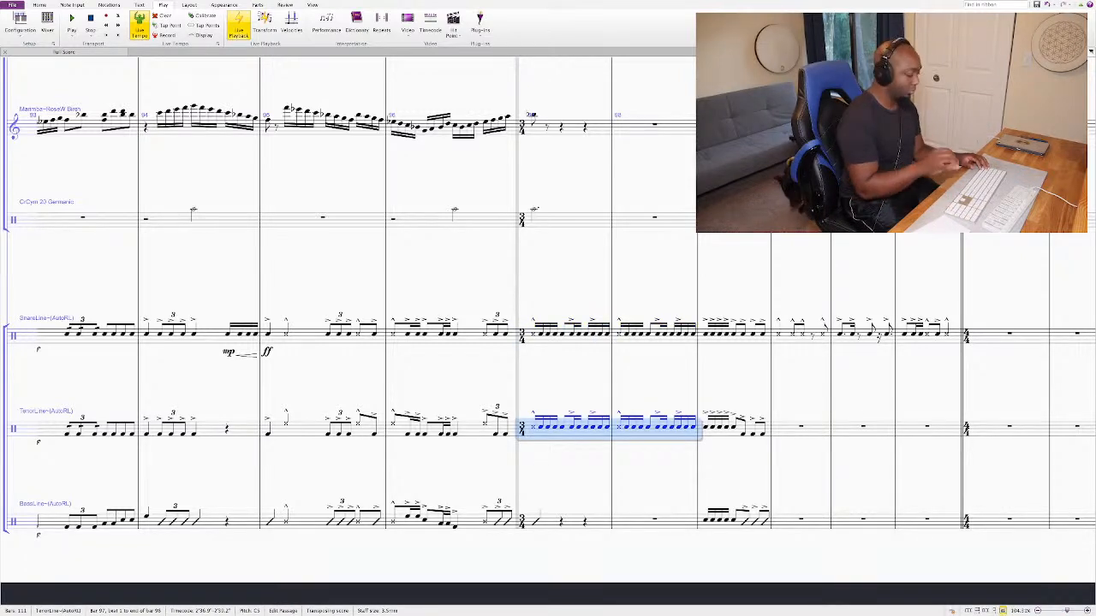
Step: Revoice beat 1 of TenorLine bar 97, putting the opening cross note on E5 and descending to A4 by beat 1.75
key("Escape")
key("Down")
key("Down")
key("Down")
key("Down")
key("Down")
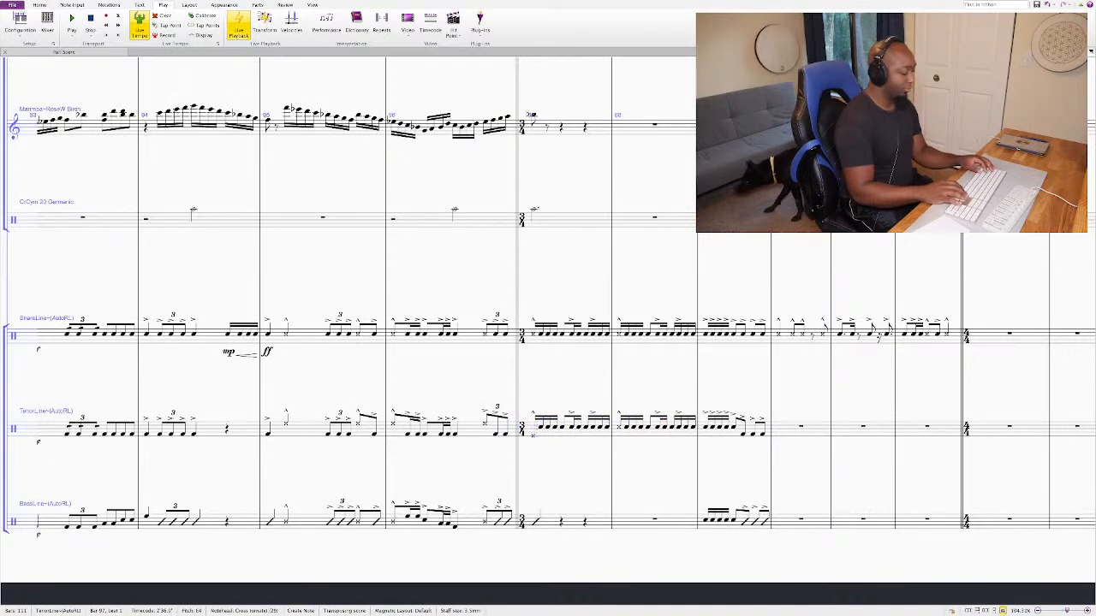
key("ctrl+Up")
key("Right")
key("Right")
key("Down")
key("Down")
key("Right")
Step: Try to lower the beat 2 notes of TenorLine bar 97 to F4
key("Down")
key("Down")
key("Right")
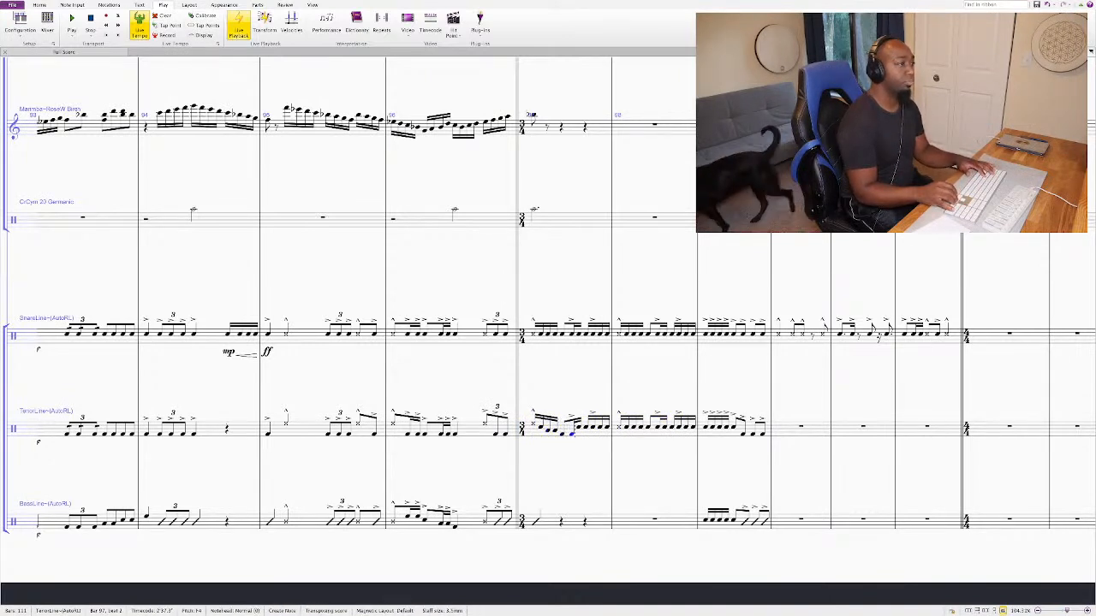
key("Down")
key("Down")
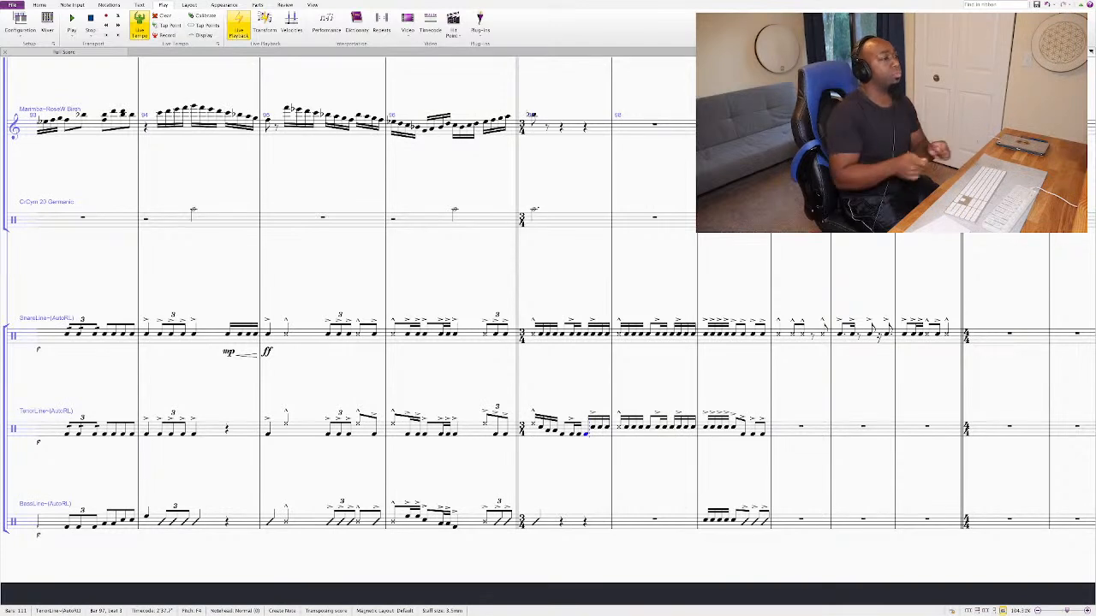
key("Left")
key("Left")
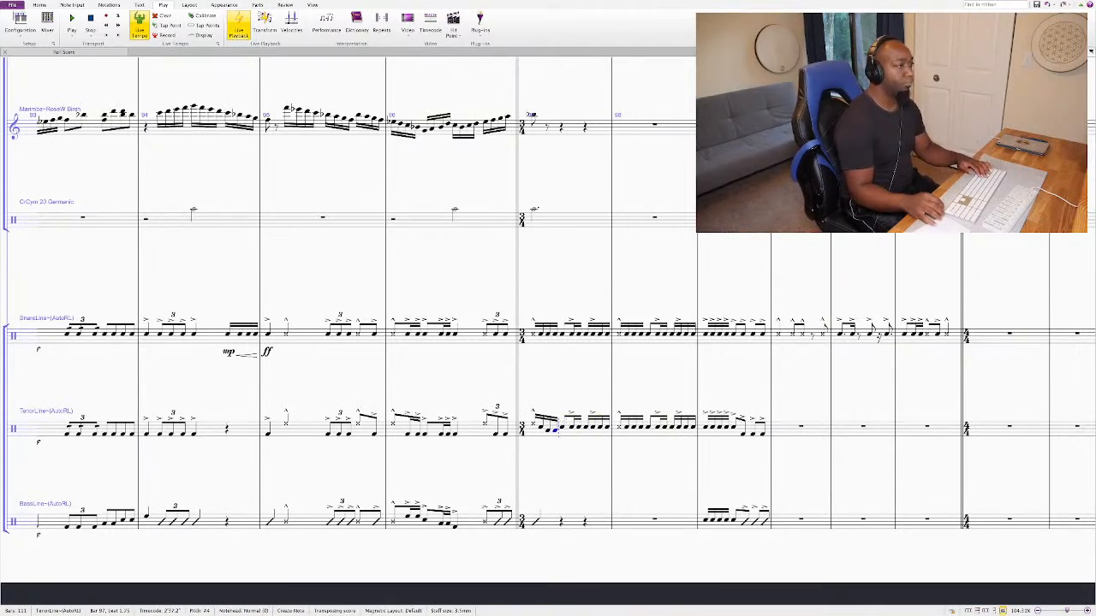
Step: Revoice beats 2 and 3 of TenorLine bar 97 between F4 and A4, using crossover noteheads for the F4 notes after beat 2
key("Down")
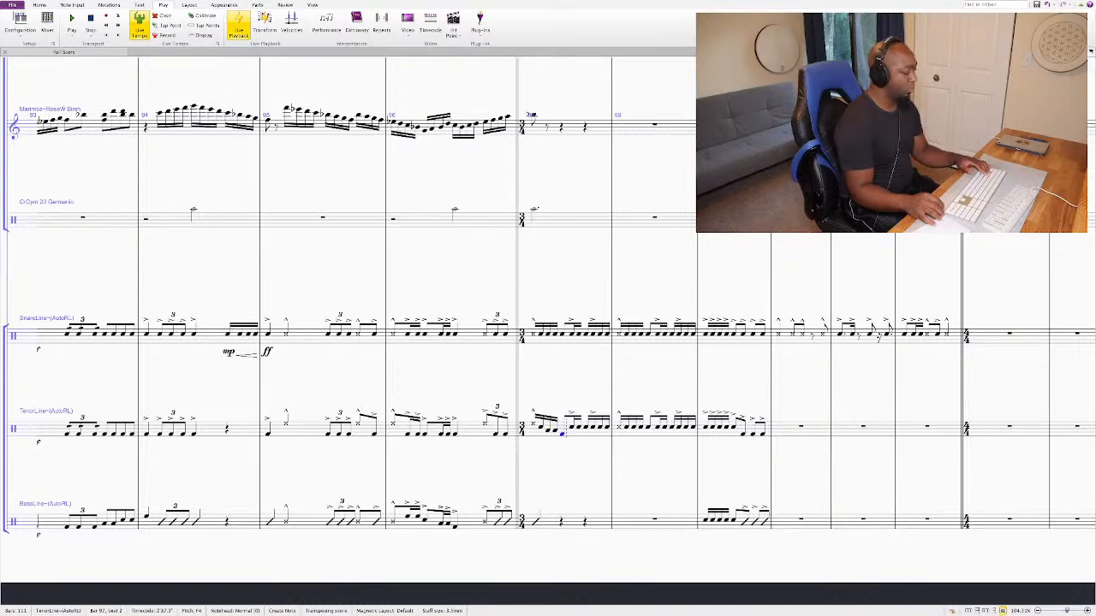
key("Right")
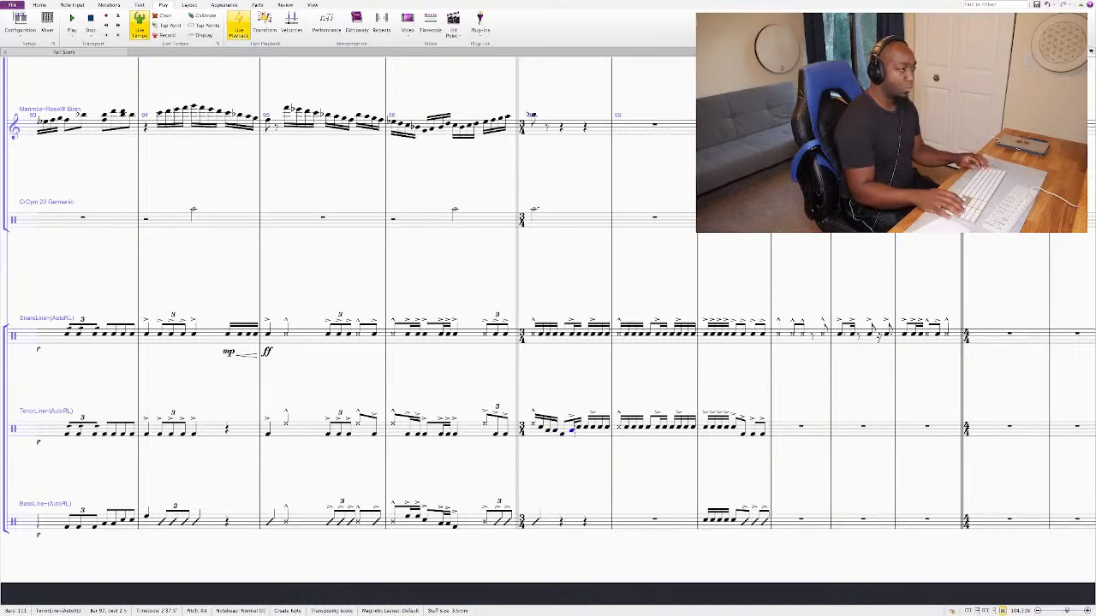
key("shift+alt+4")
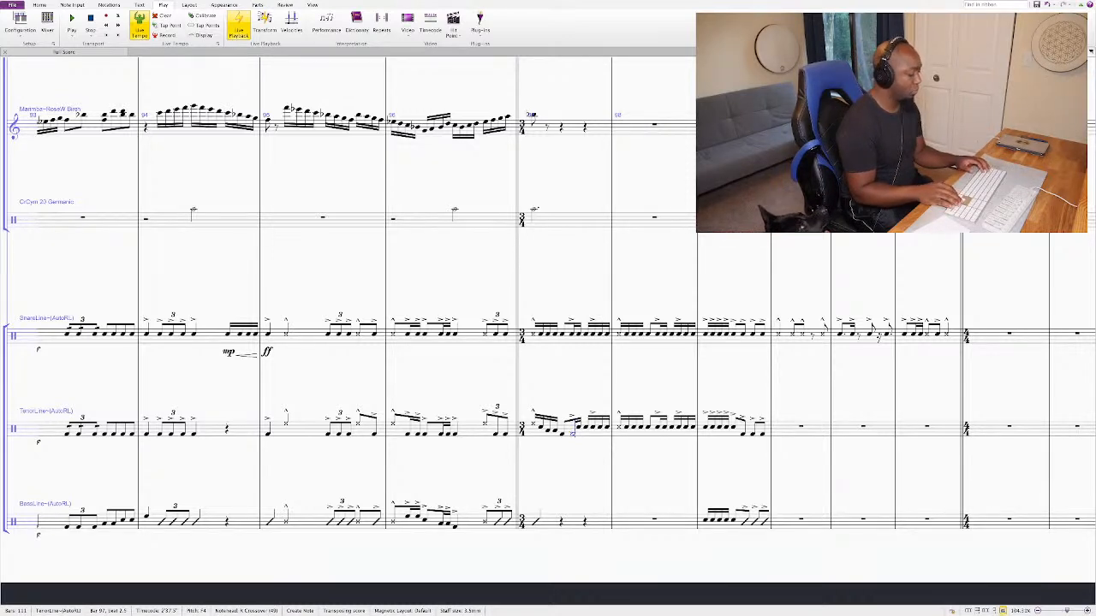
key("Right")
key("Right")
key("Right")
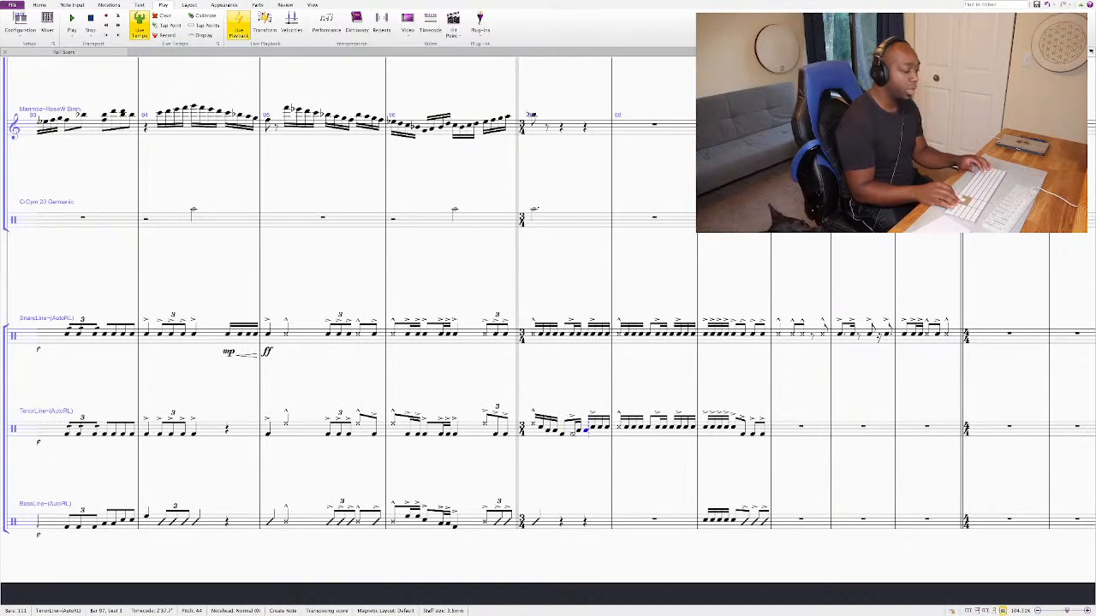
key("shift+alt+1")
key("Right")
key("Right")
key("Right")
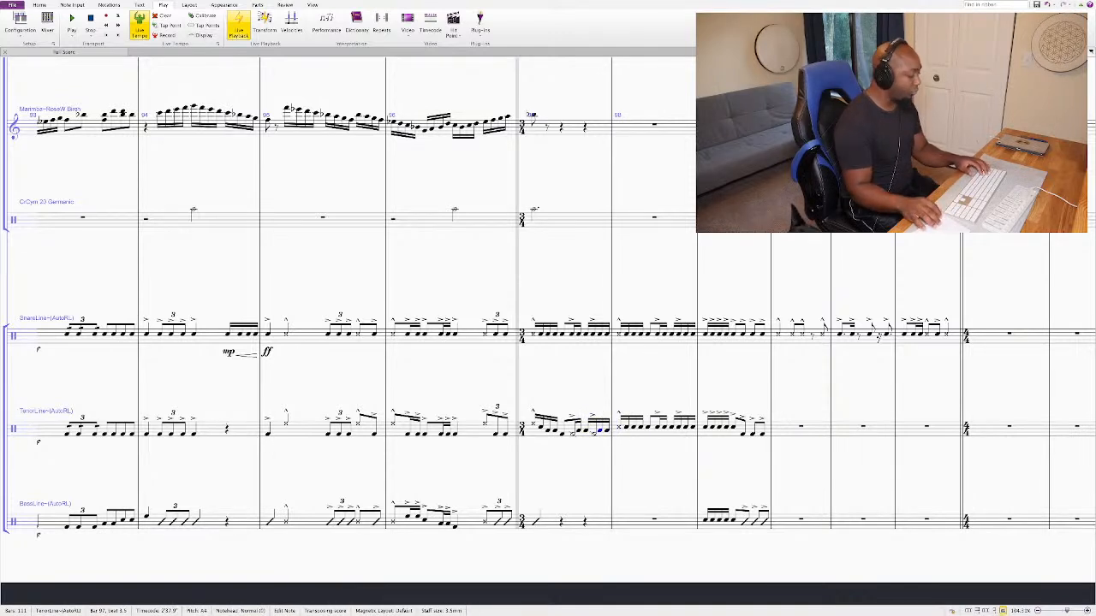
Step: Duplicate TenorLine bar 97 into bar 98 and play back the passage from bar 97
key("ctrl+shift+a")
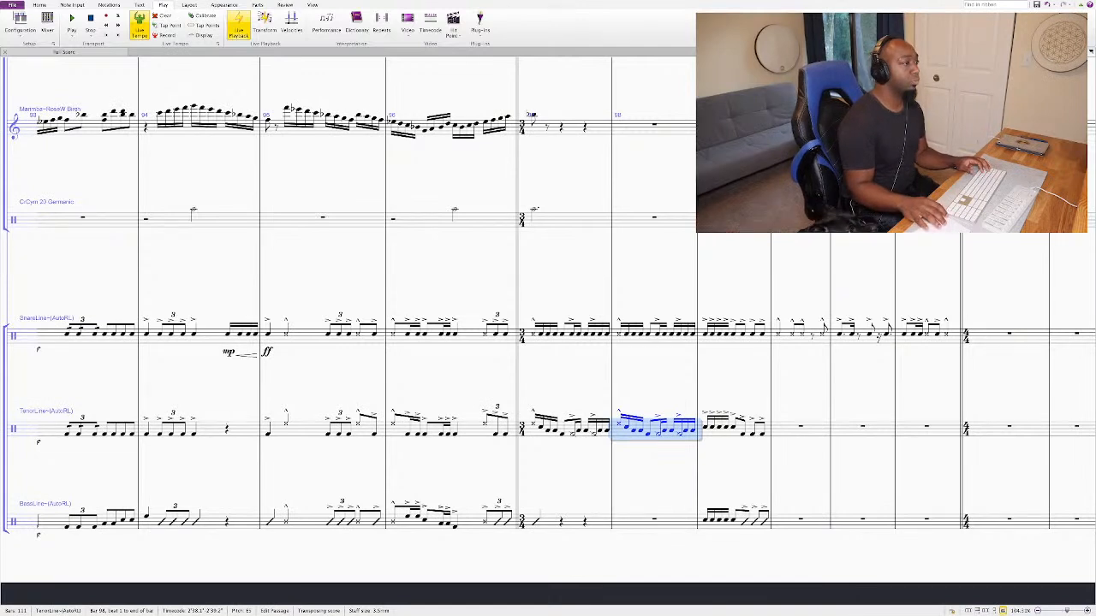
key("Escape")
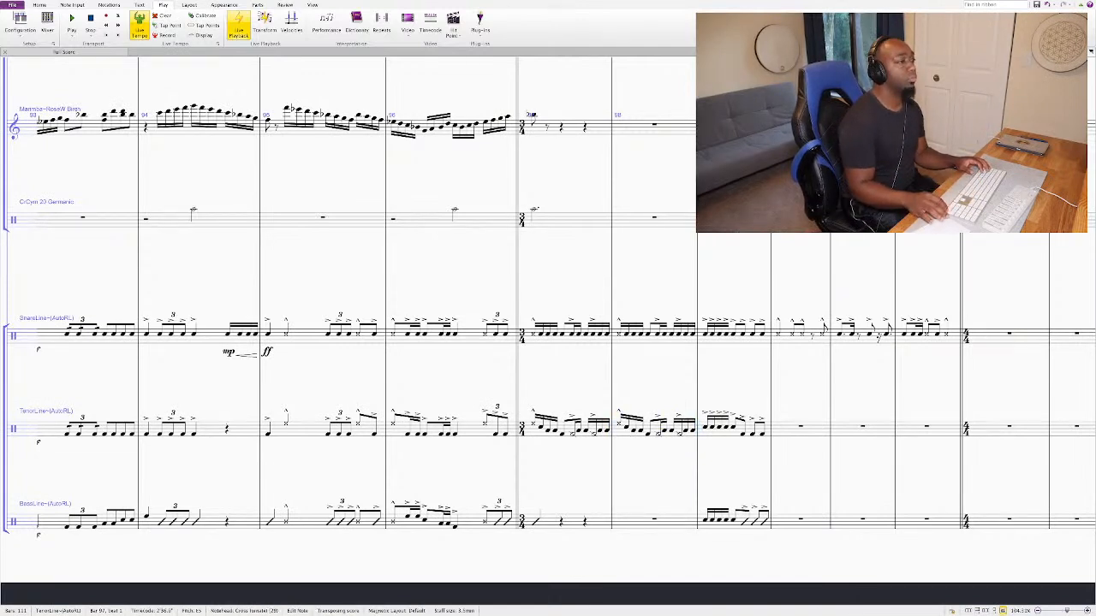
key("space")
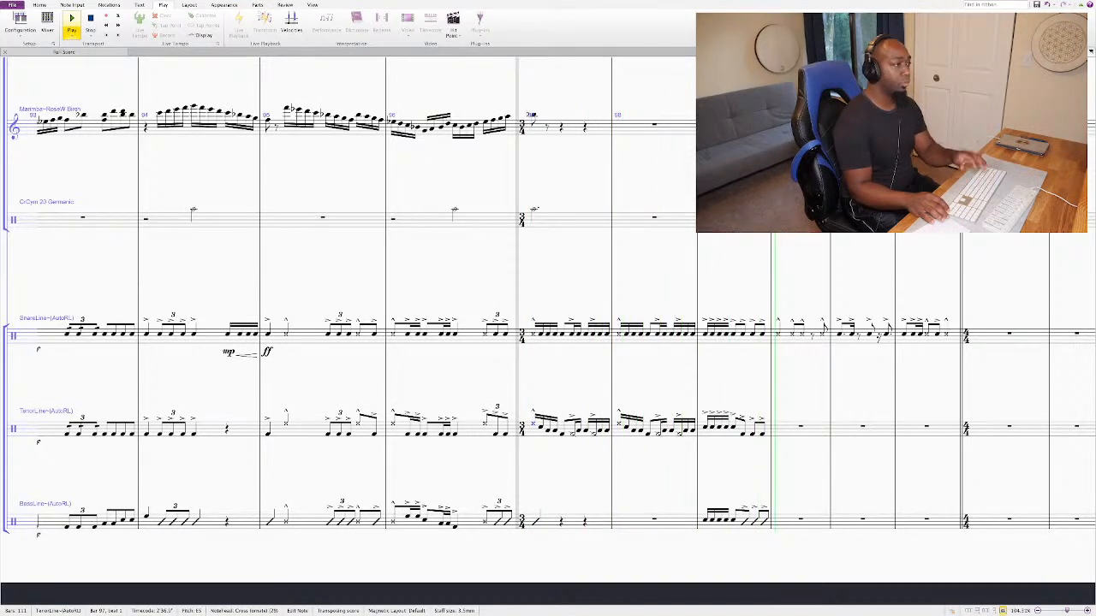
key("space")
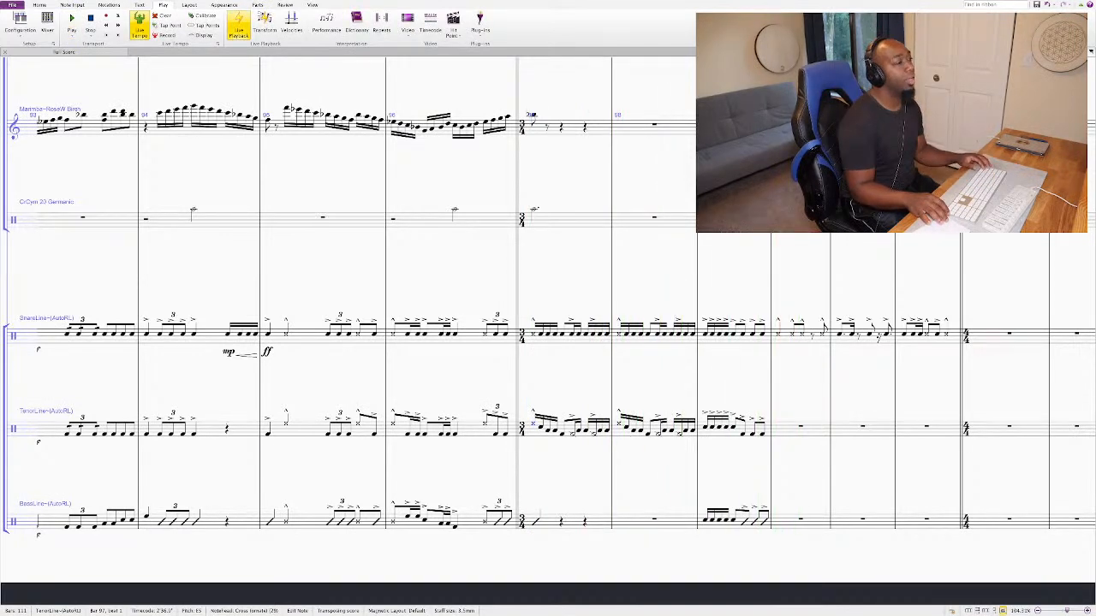
Step: Enter a run of sixteenth notes on E5 after the opening slash in BassLine bar 97, followed by a note at beat 2.5
key("alt+Down")
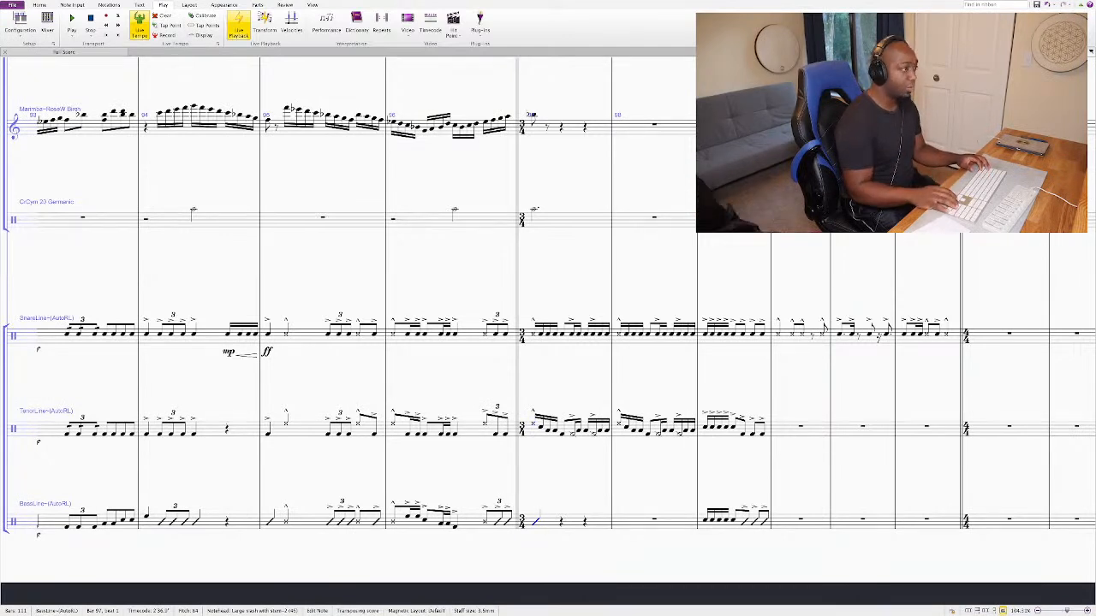
key("e")
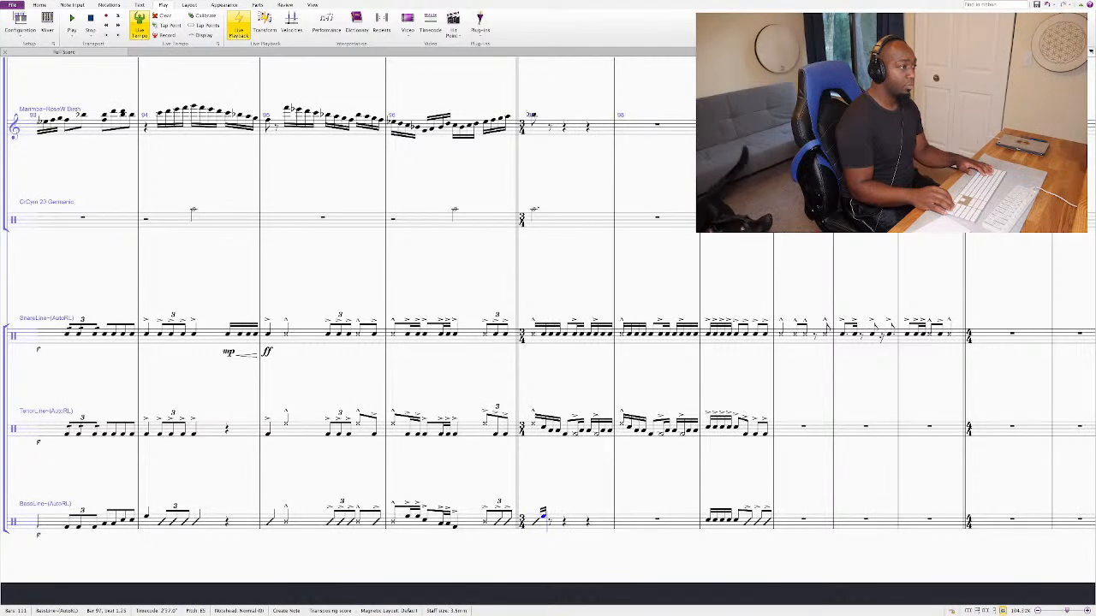
key("e")
key("e")
key("e")
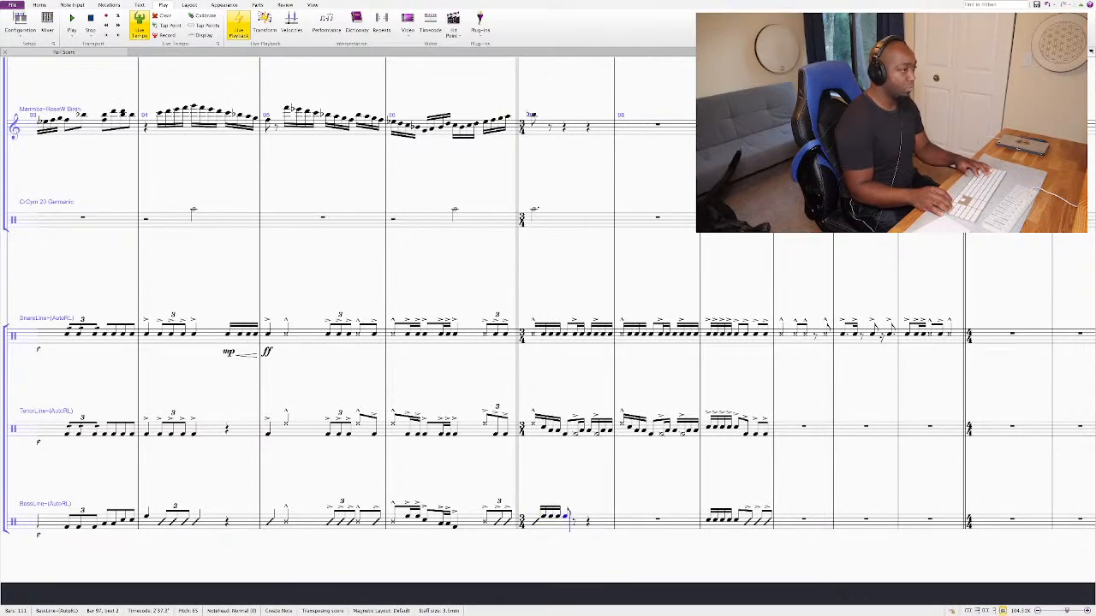
key("Escape")
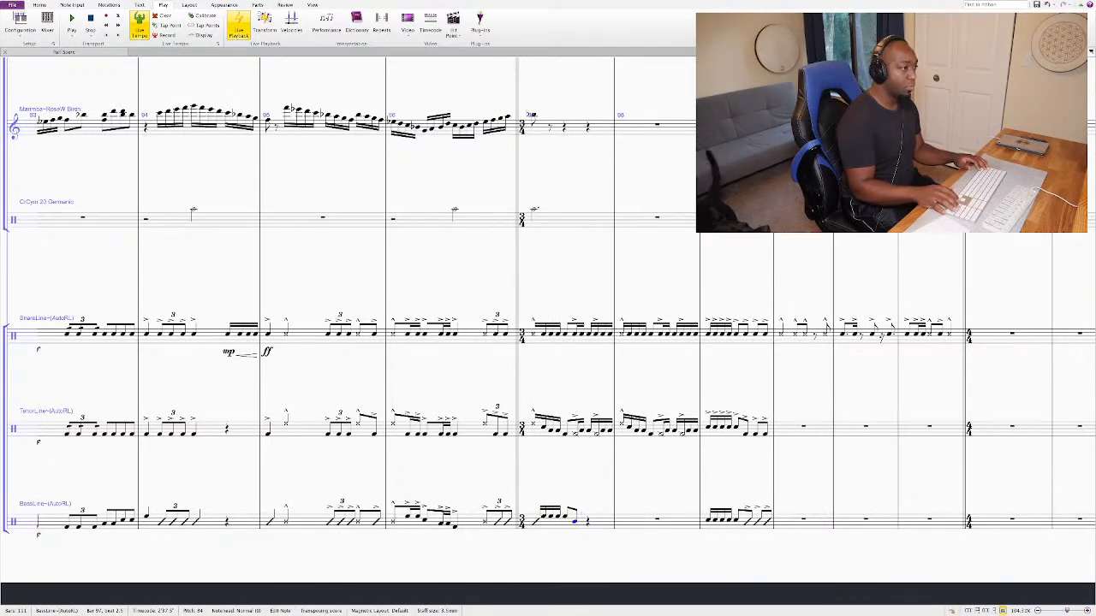
key("Escape")
Step: Add a note at beat 3.25 of BassLine bar 97 and give it a large slash notehead with stem
left_click(593, 519)
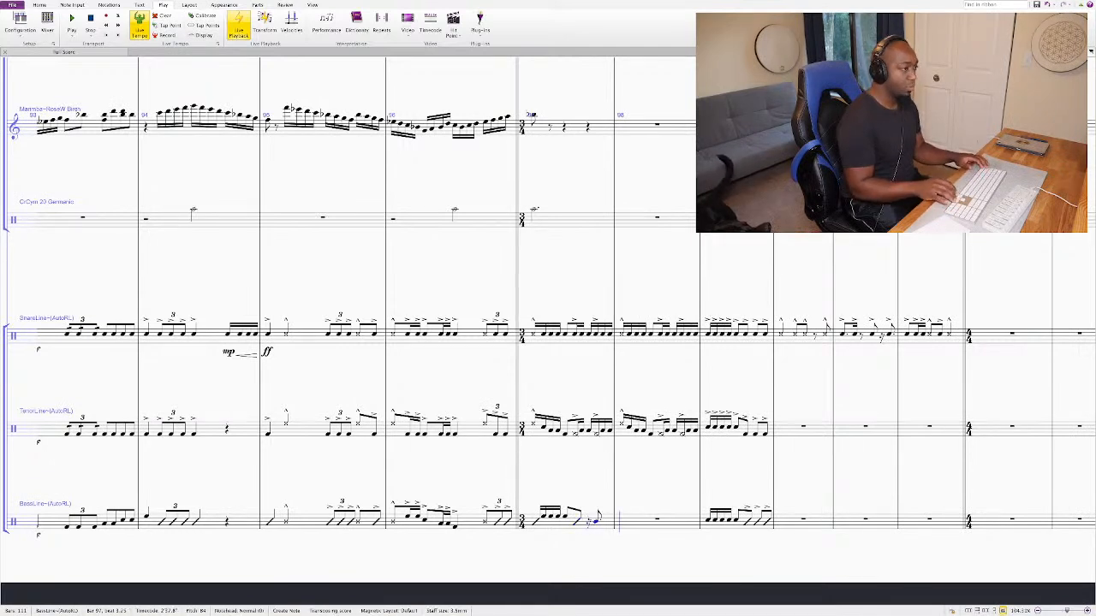
key("shift+alt+4")
key("Escape")
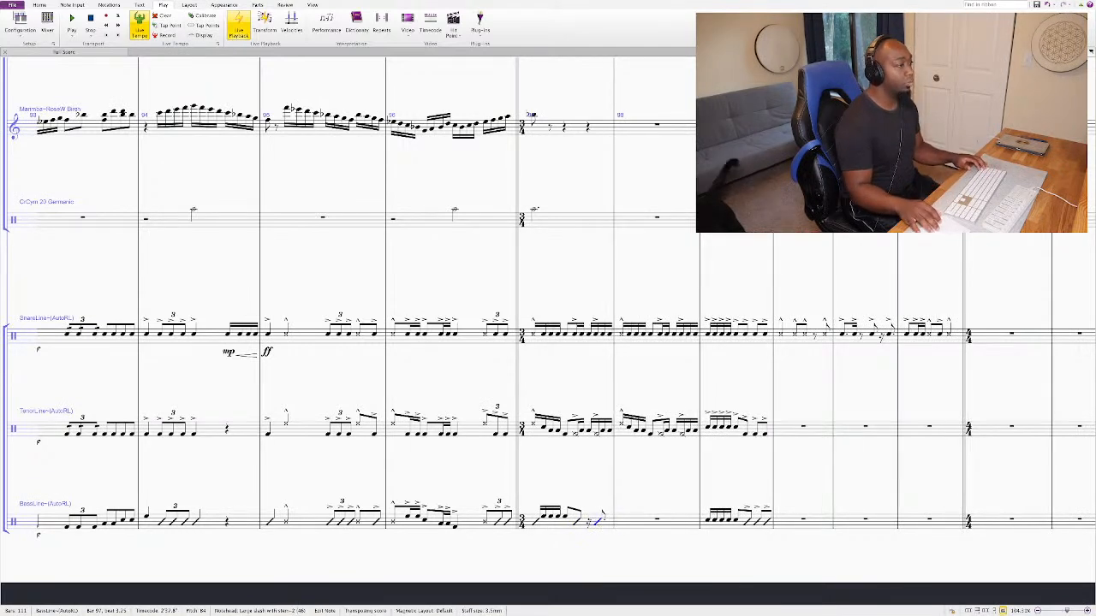
Step: Repeat BassLine bar 97 into bar 98 and lower the copied bar's run of regular notes to C5
left_click(567, 524)
key("r")
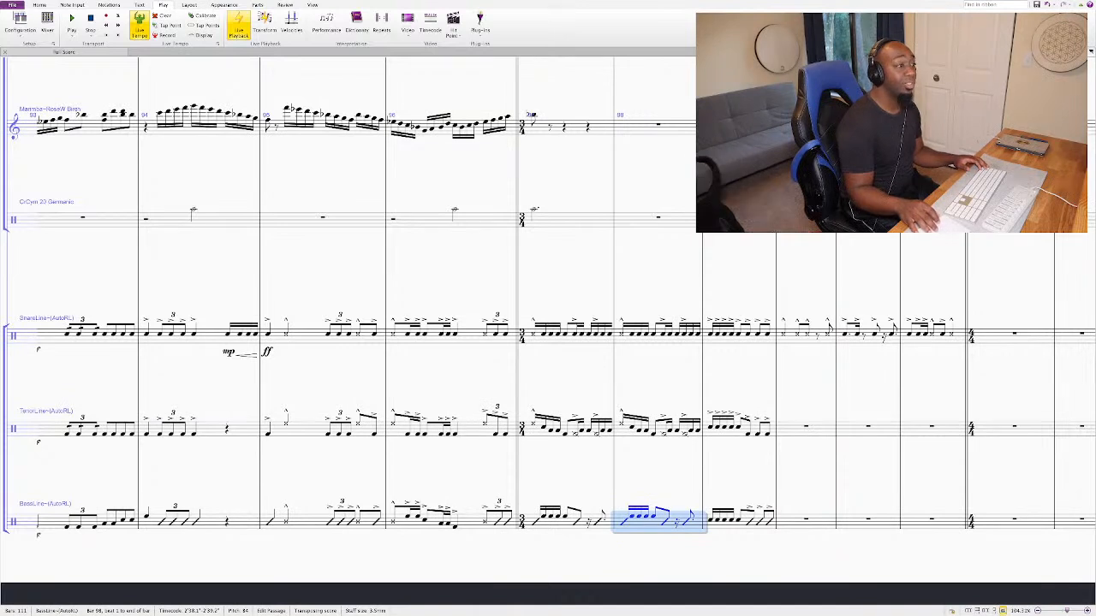
left_click(631, 517)
left_click(654, 516, "shift")
key("Down")
key("Down")
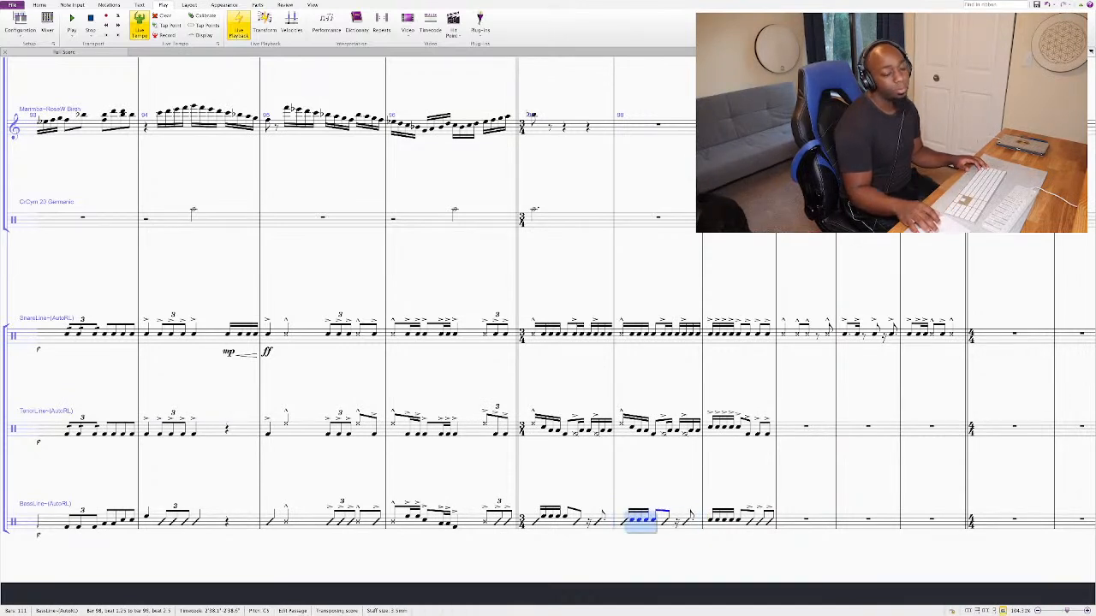
Step: Check the BassLine notes in bar 99 and play back the drum parts from bar 97
left_click(717, 519)
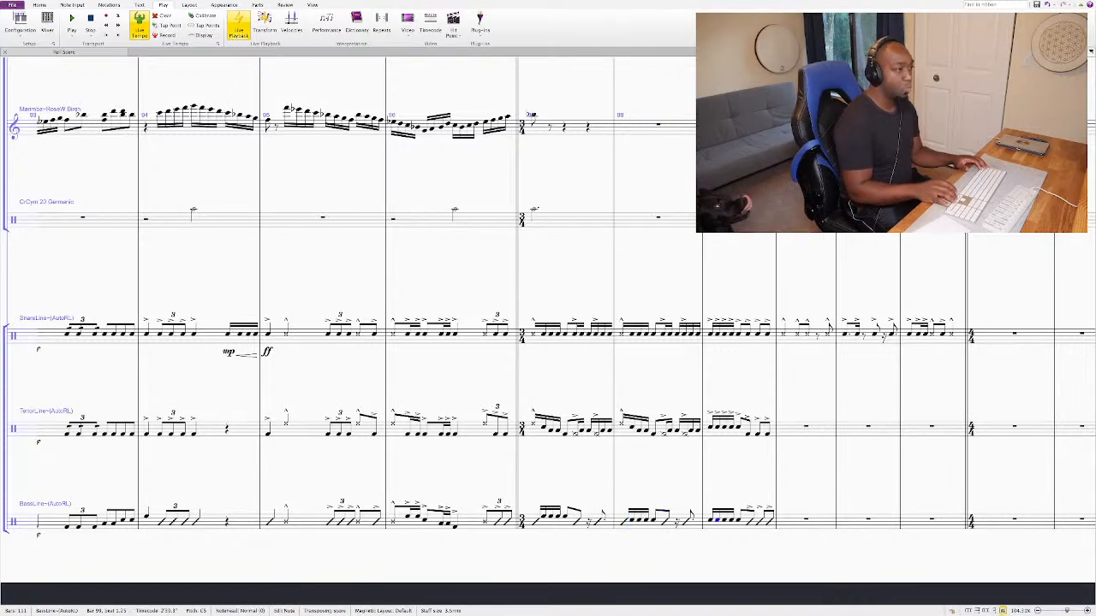
key("shift+Left")
key("Right")
key("Right")
key("Right")
left_click(533, 424)
key("space")
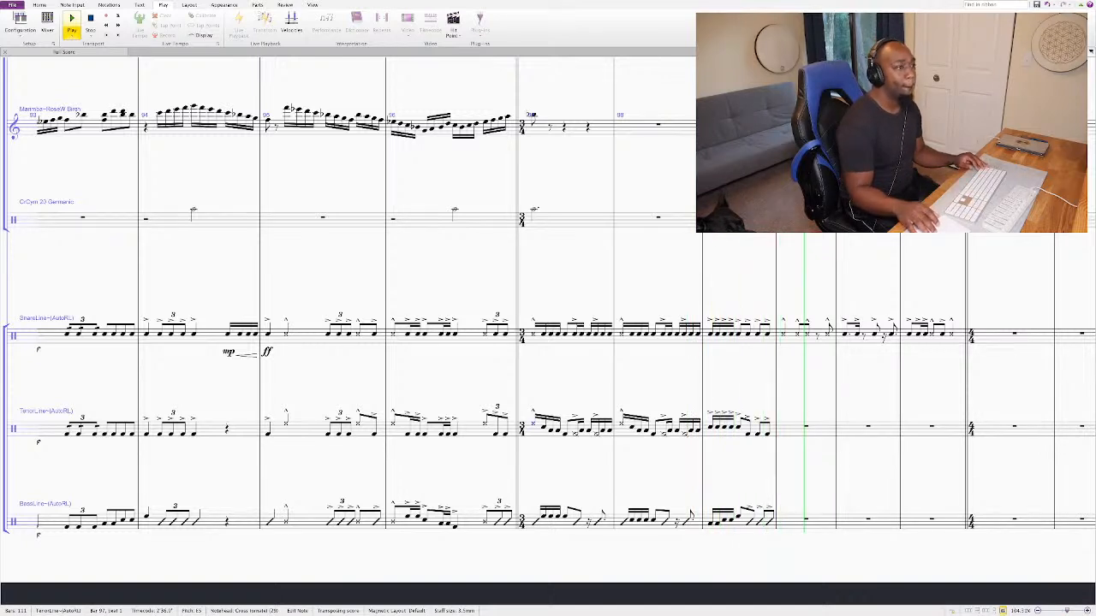
key("space")
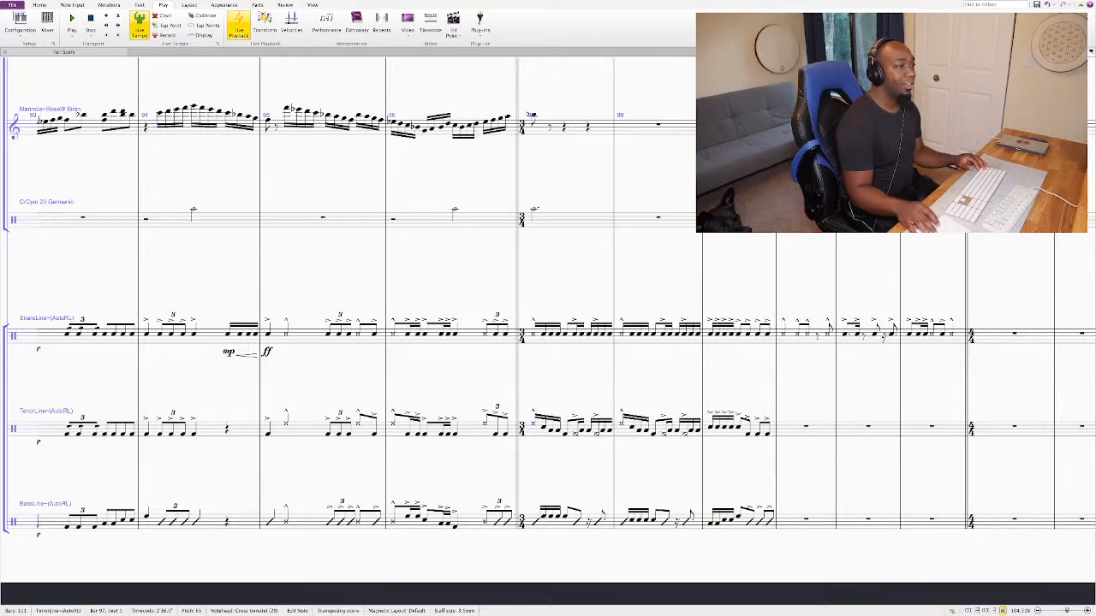
Step: Enter a quarter note on beat 1 of TenorLine bar 100 with a cross notehead and a marcato accent
left_click(805, 426)
key("4")
key("e")
key("ctrl+Up")
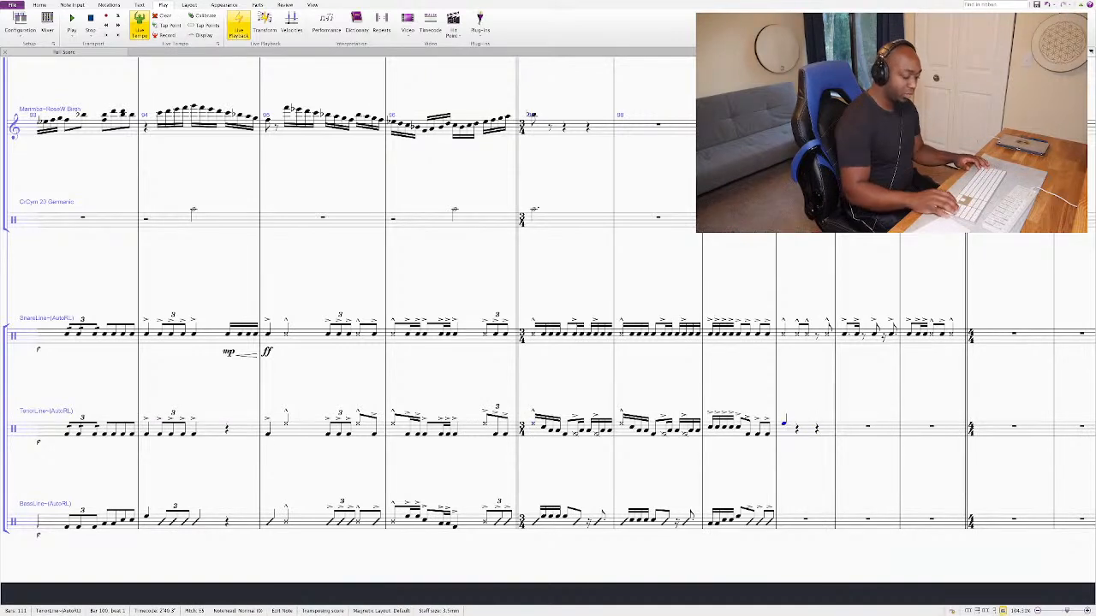
key("alt+shift+2")
key("alt+shift+9")
key("9")
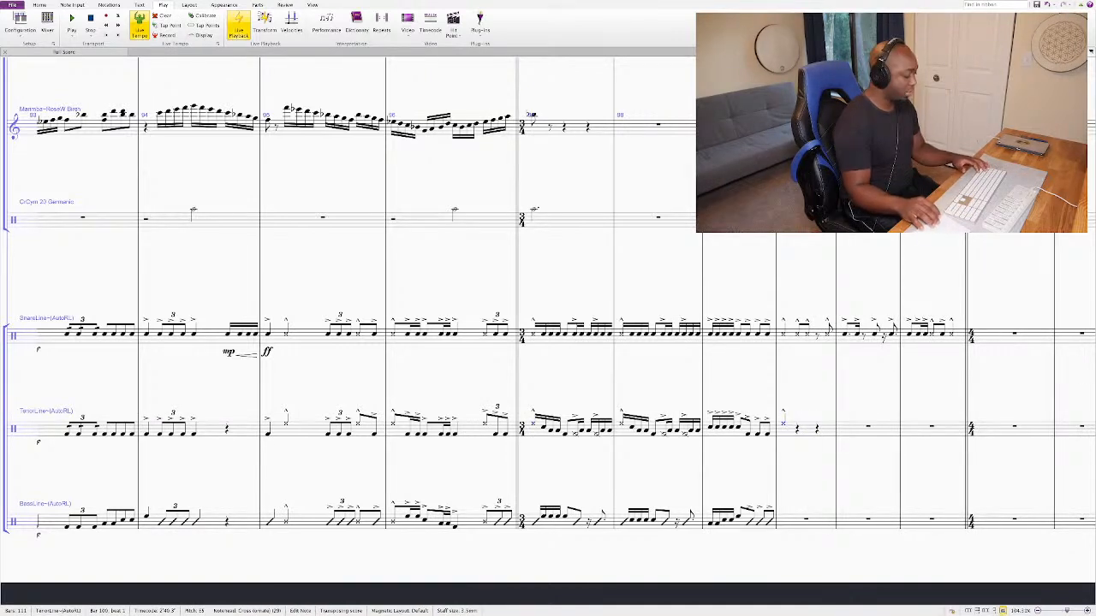
Step: Enter an accented quarter note with a large slash notehead on beat 1 of BassLine bar 100
key("alt+Down")
key("e")
key("alt+shift+1")
key("alt+shift+6")
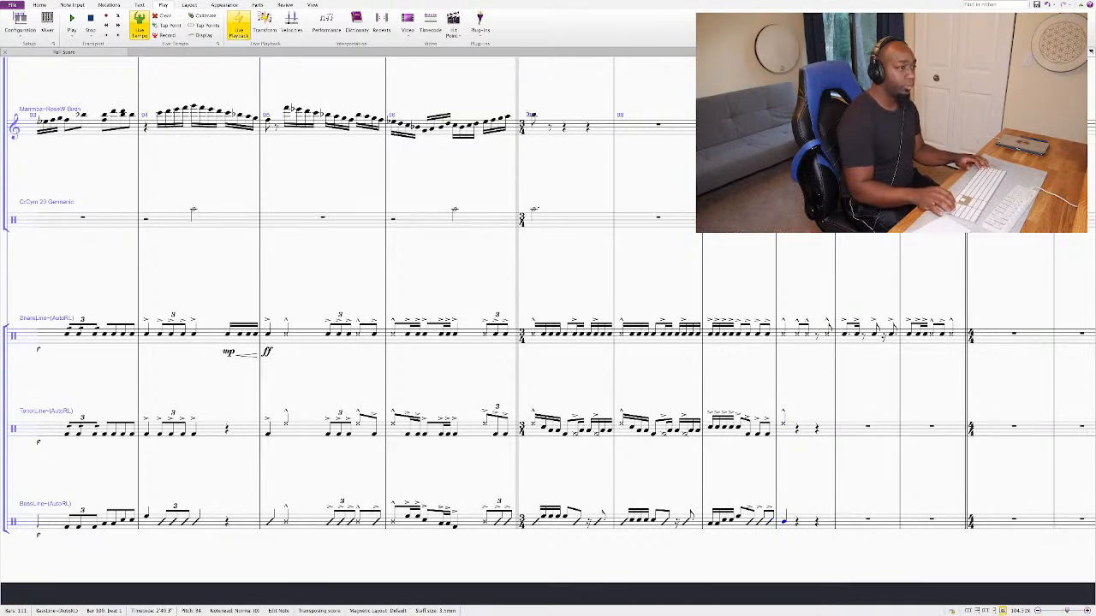
key("9")
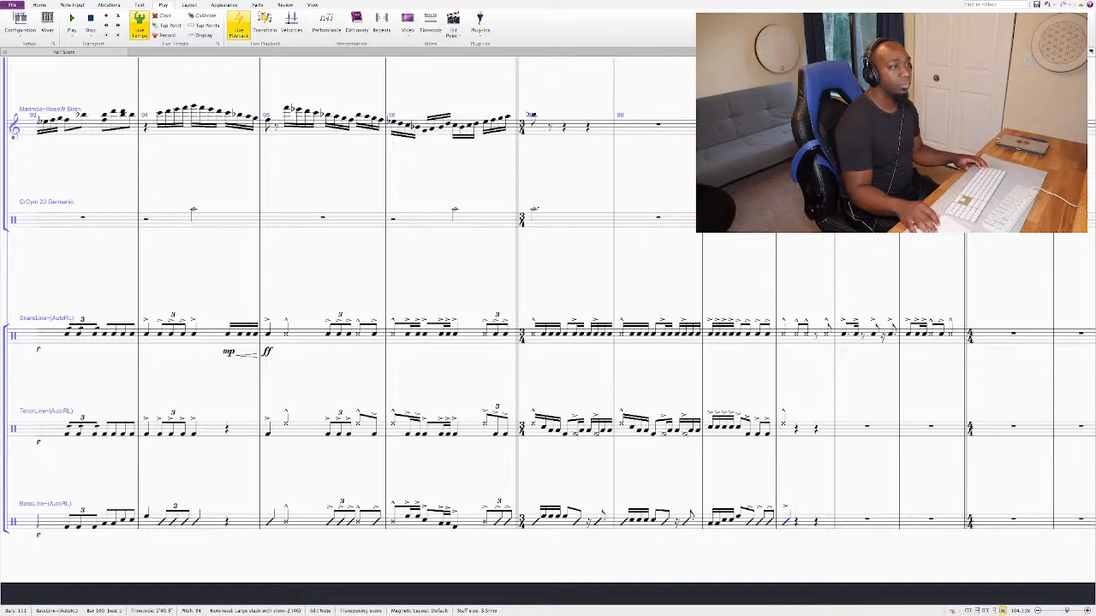
Step: Copy SnareLine bars 101–102 to the TenorLine staff and lower the pasted notes two steps to A4
left_click(866, 340)
key("ctrl+shift+Right")
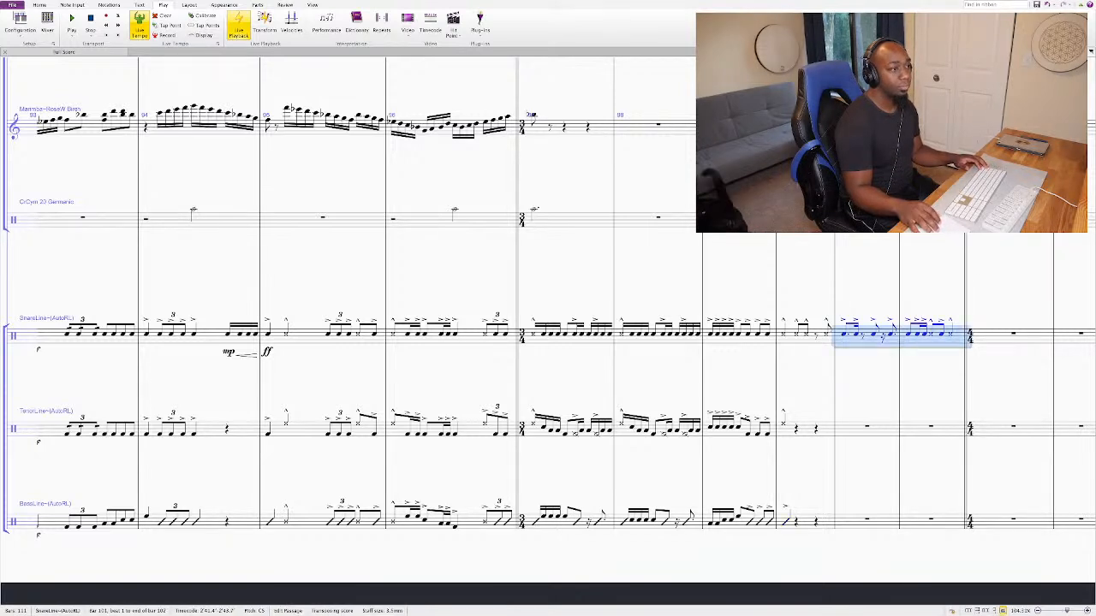
key("ctrl+c")
left_click(866, 428)
key("ctrl+v")
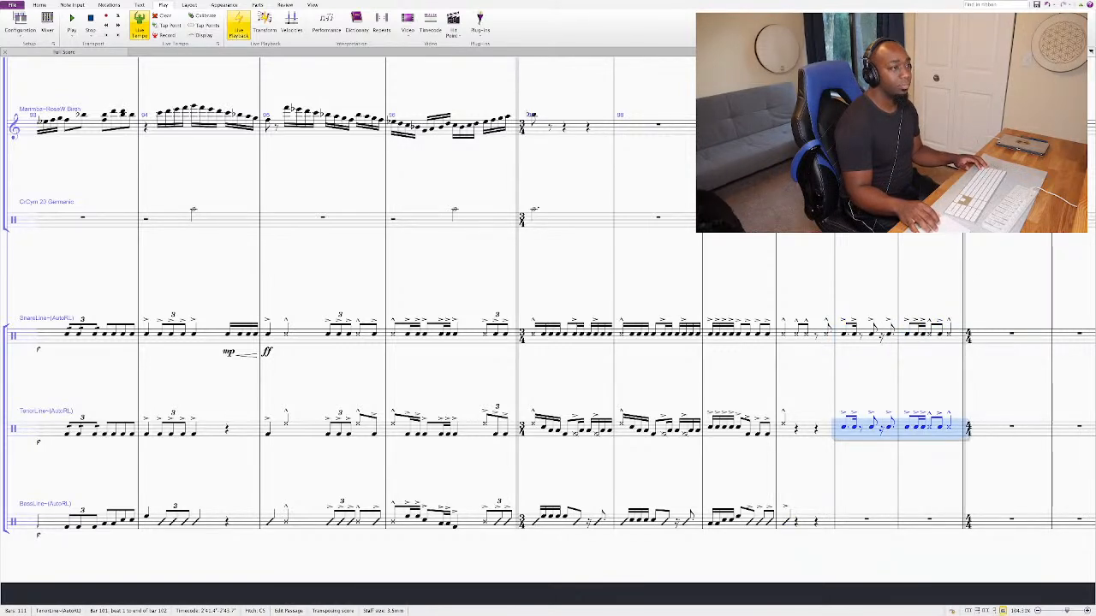
key("Down")
key("Down")
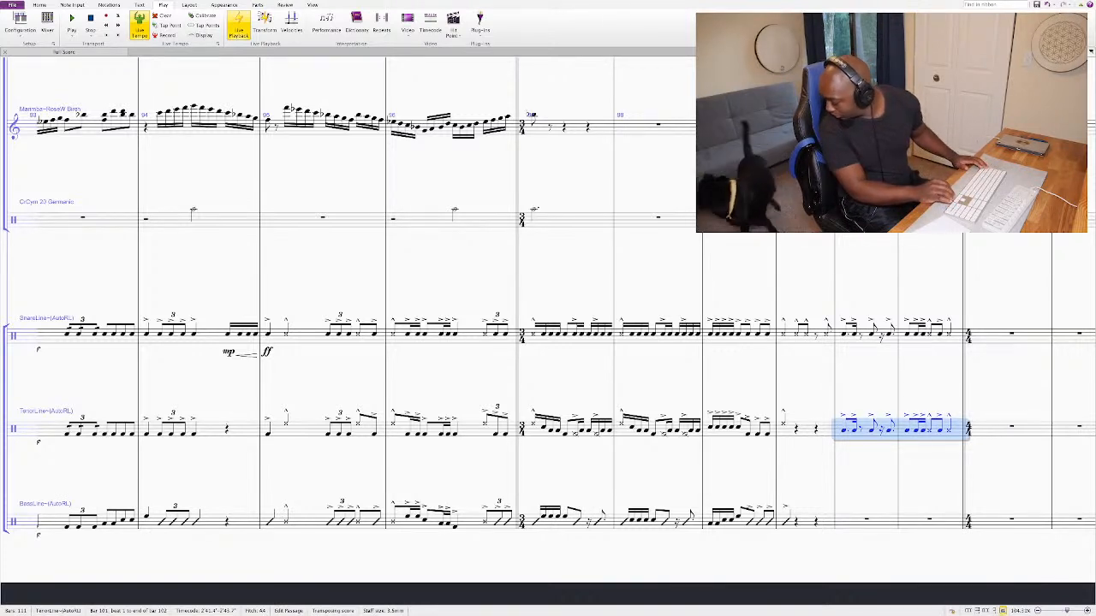
key("shift+3")
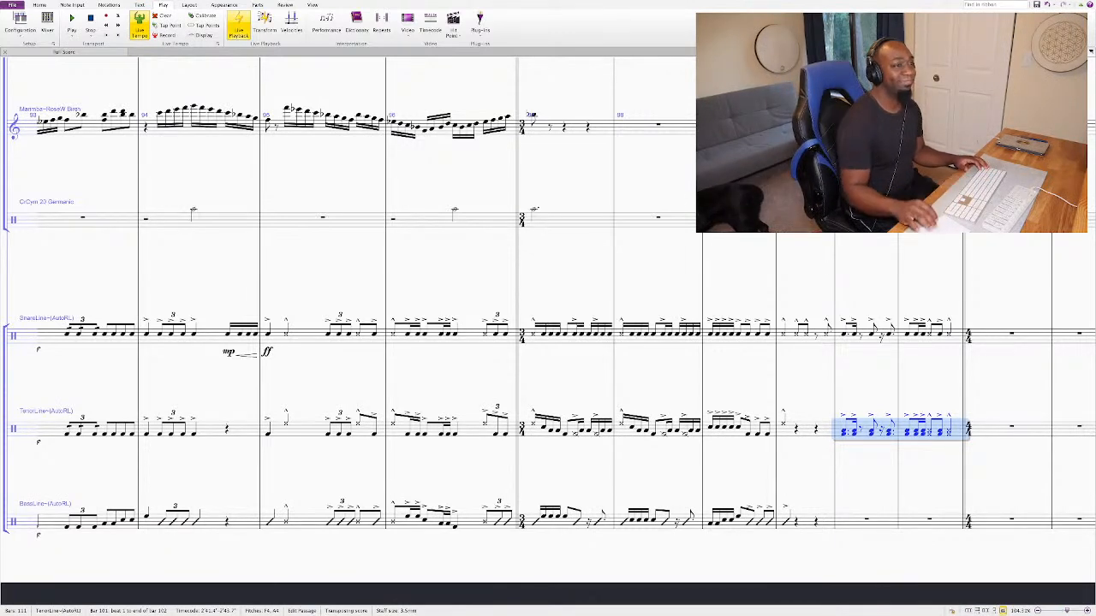
key("ctrl+z")
key("Escape")
Step: Add F4 a third below every note in TenorLine bar 101
left_click(867, 426)
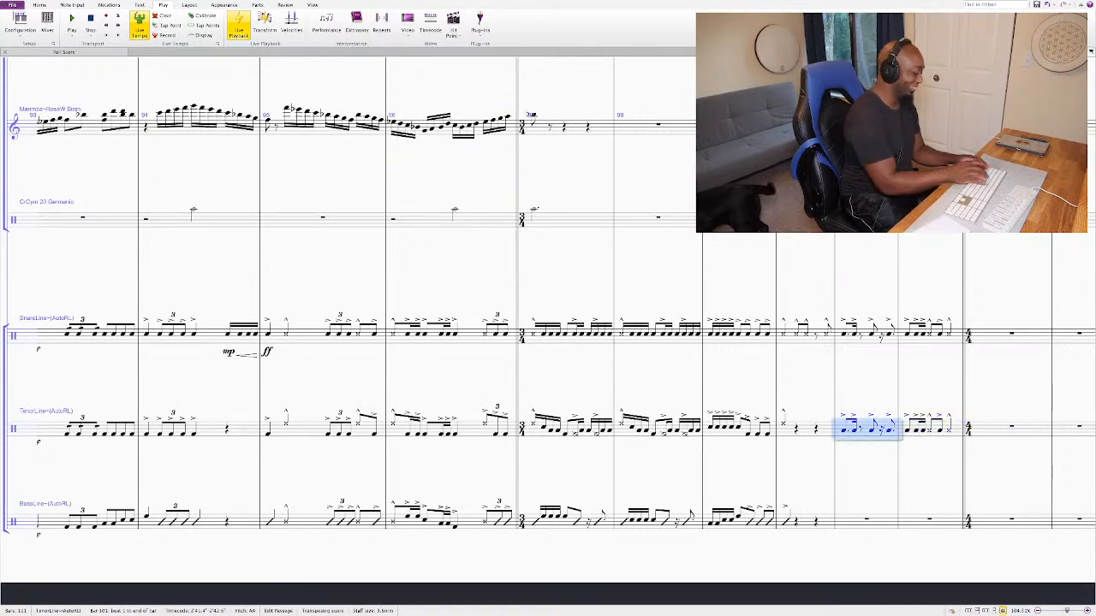
key("shift+3")
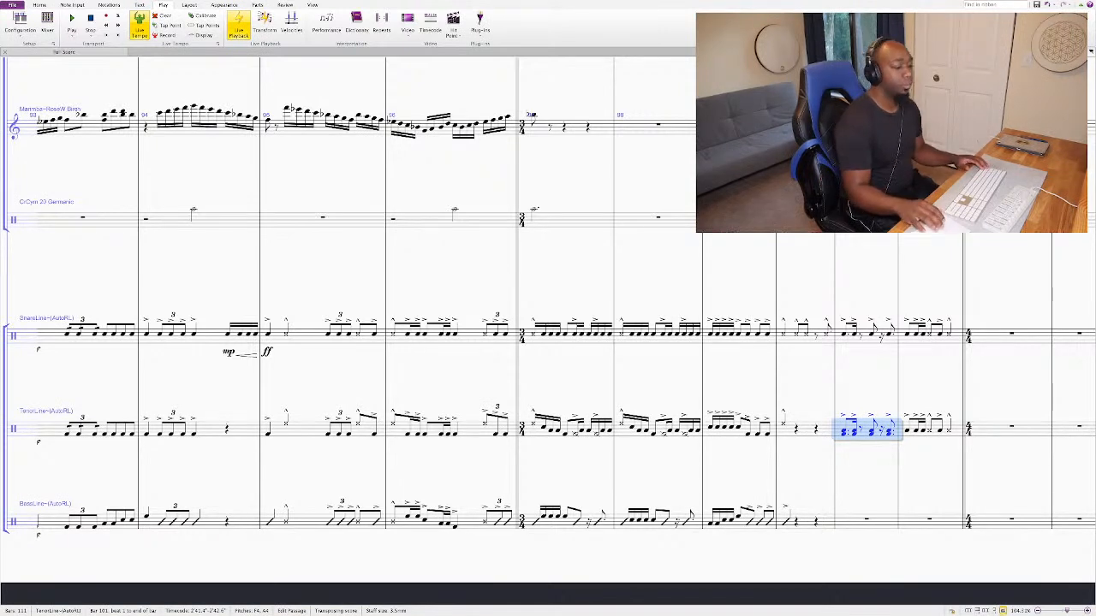
Step: Reshape TenorLine bar 102: add F4 below the first note, raise the third note to C5 and raise the cross-head notes
left_click(906, 431)
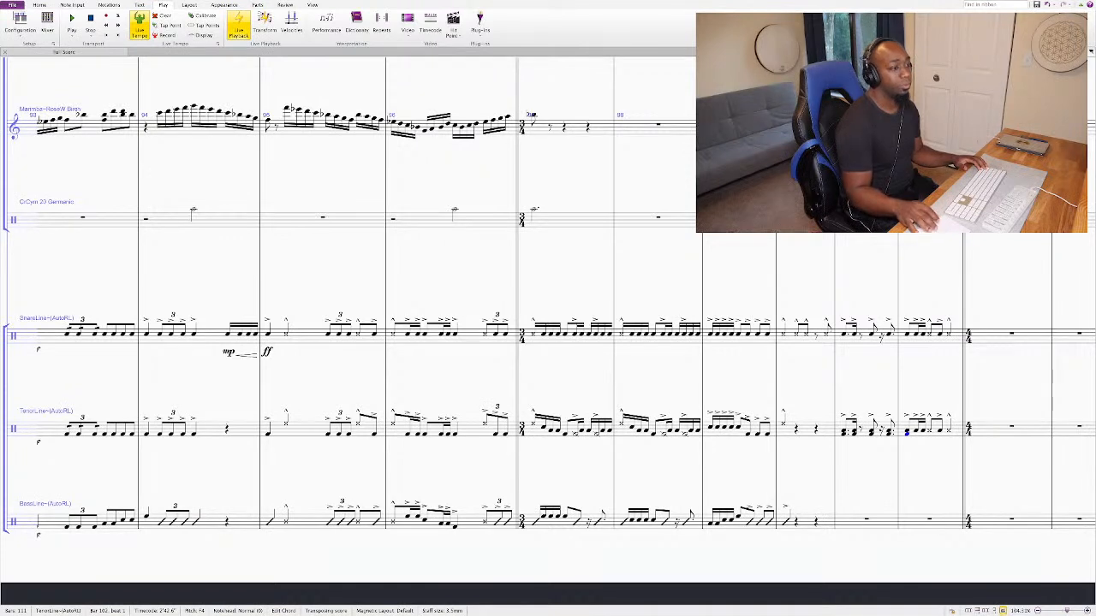
left_click(921, 423)
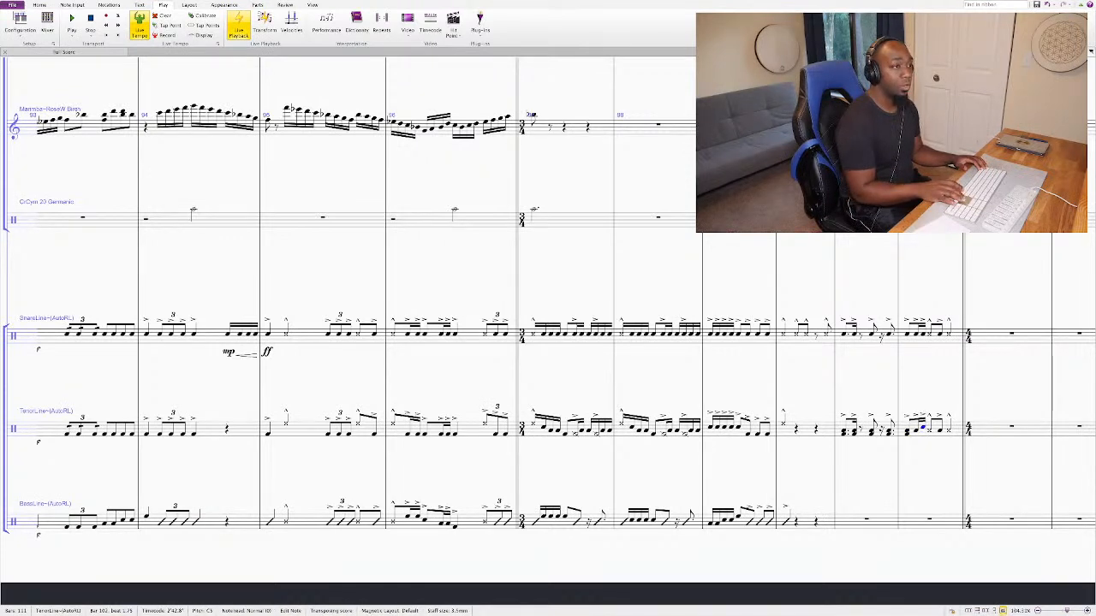
left_click(939, 432)
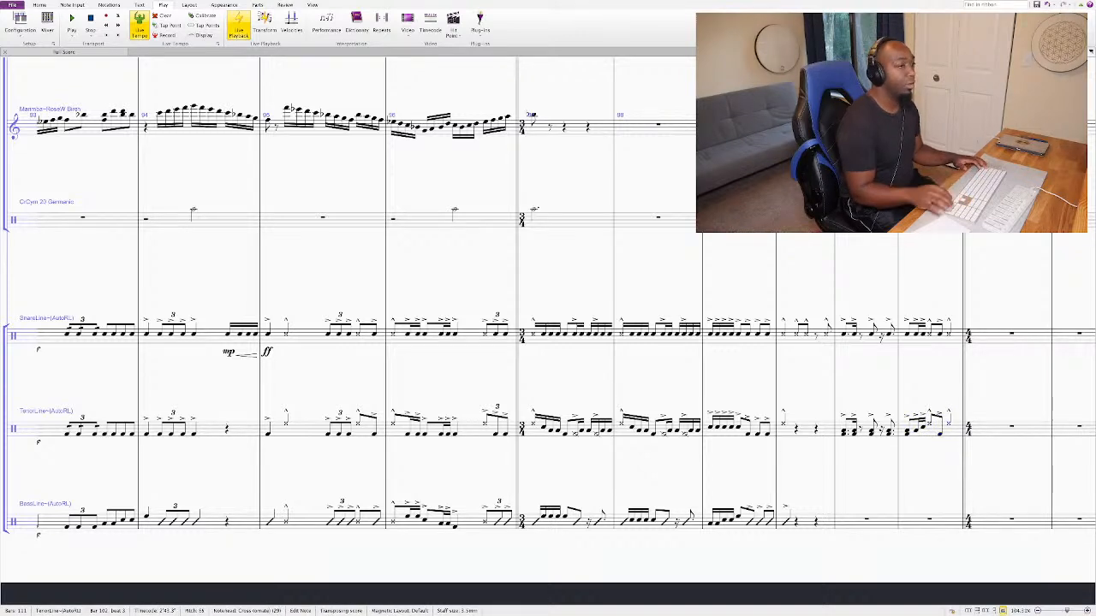
Step: Copy SnareLine bars 101–102 to the BassLine staff and give the pasted notes slash noteheads
left_click(866, 341)
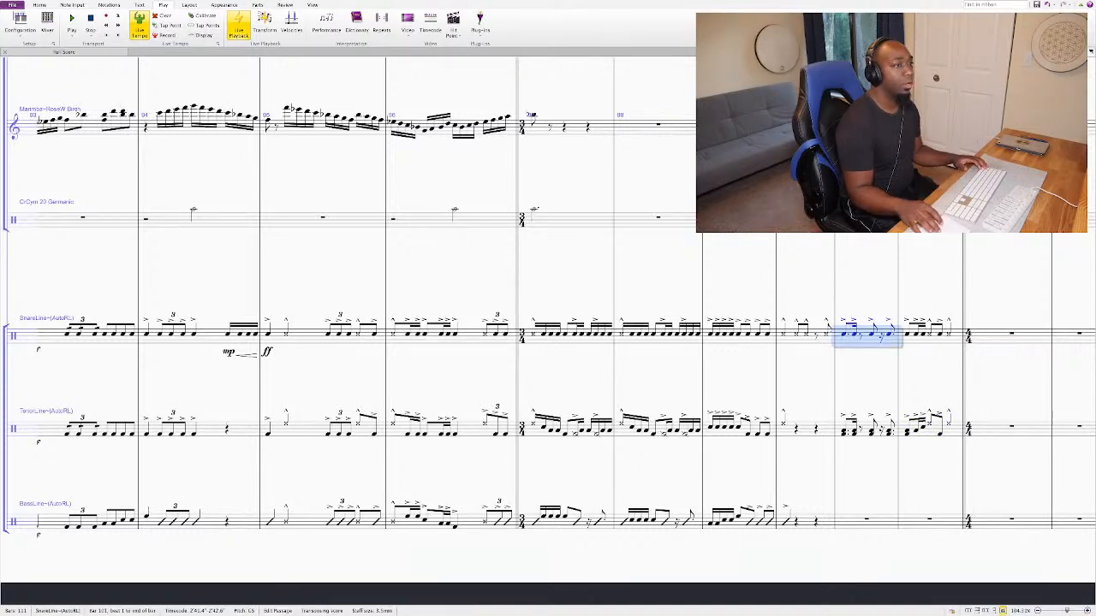
left_click(933, 340, "shift")
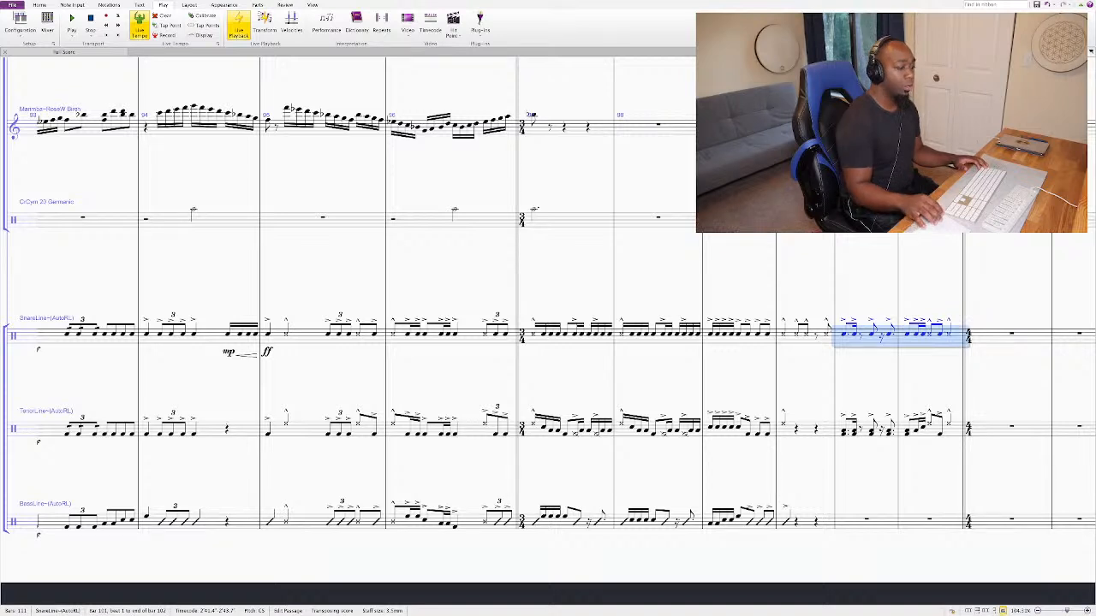
left_click(865, 521, "alt")
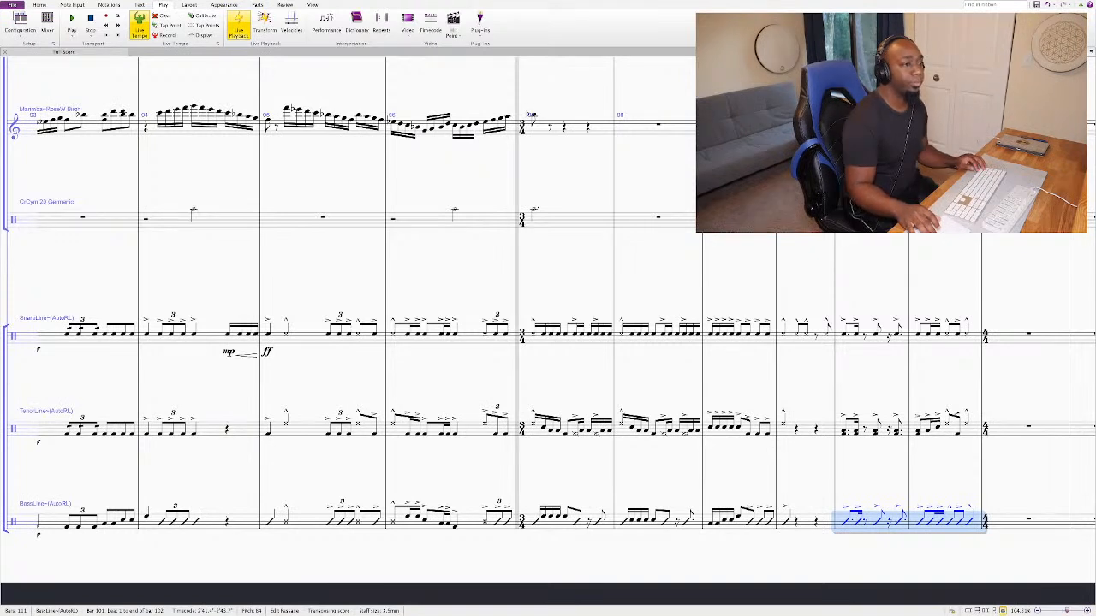
Step: Change the notes on beats 2 and 3 of BassLine bar 102 to cross noteheads
left_click(950, 521)
left_click(960, 521, "super")
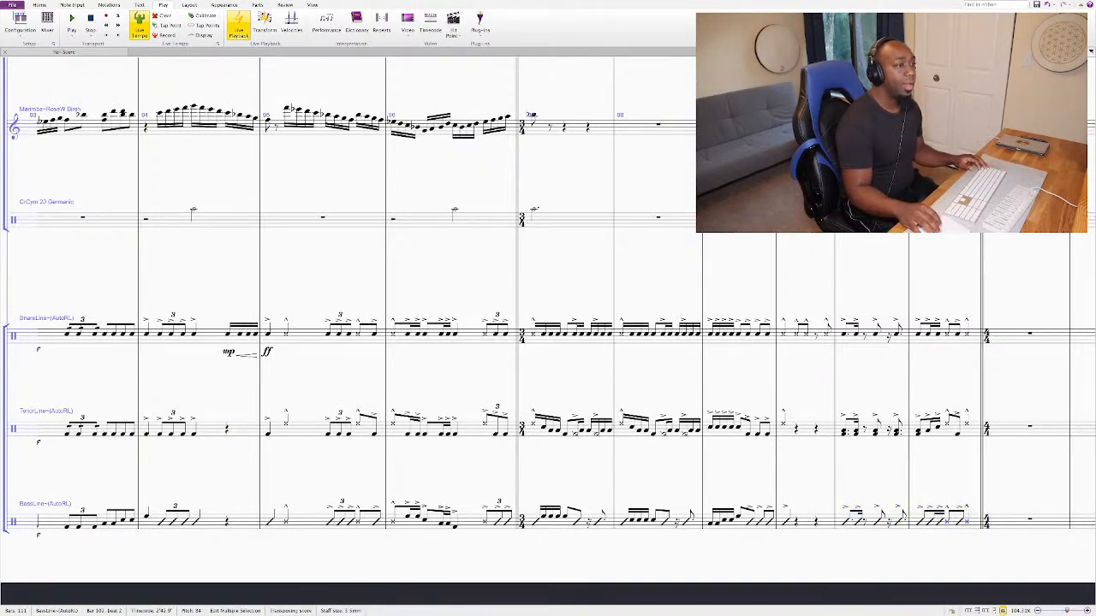
key("Escape")
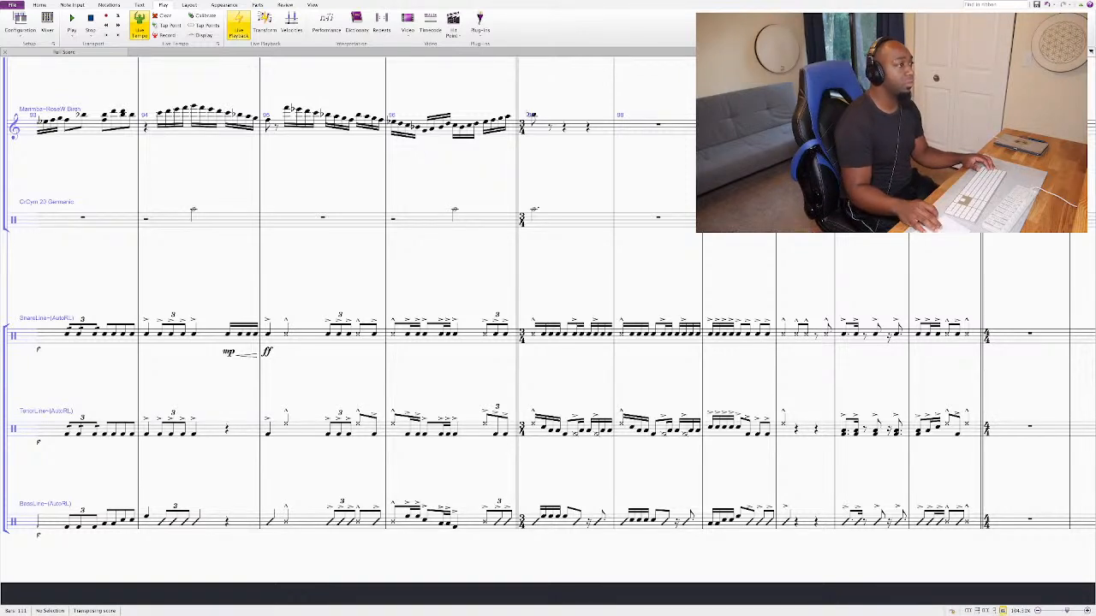
Step: Play back bars 97–102 to check the new tenor and bass parts against the snare
left_click(533, 334)
key("space")
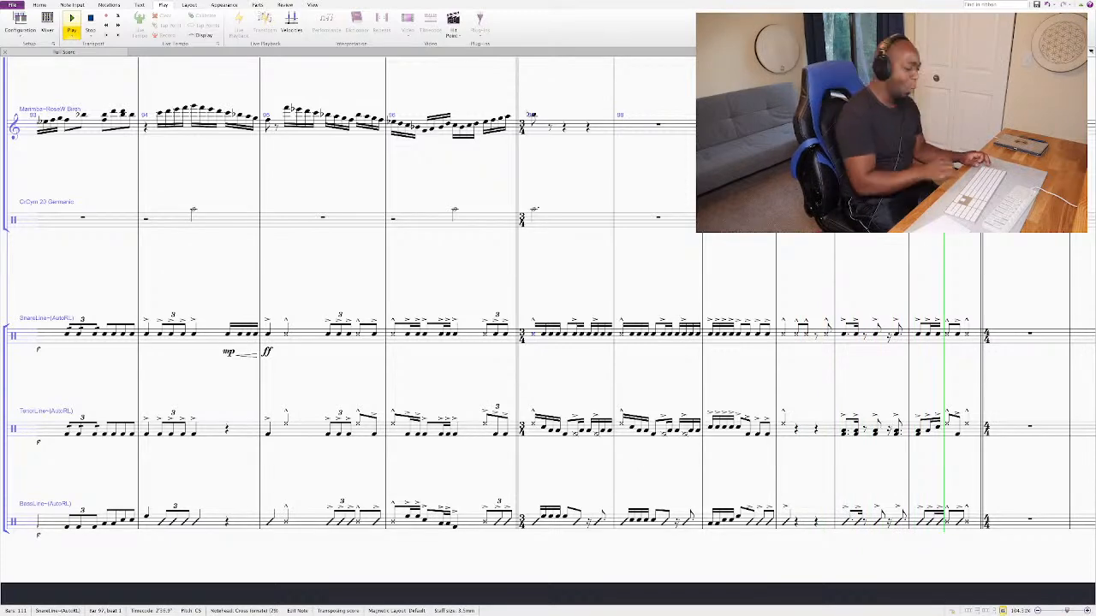
key("space")
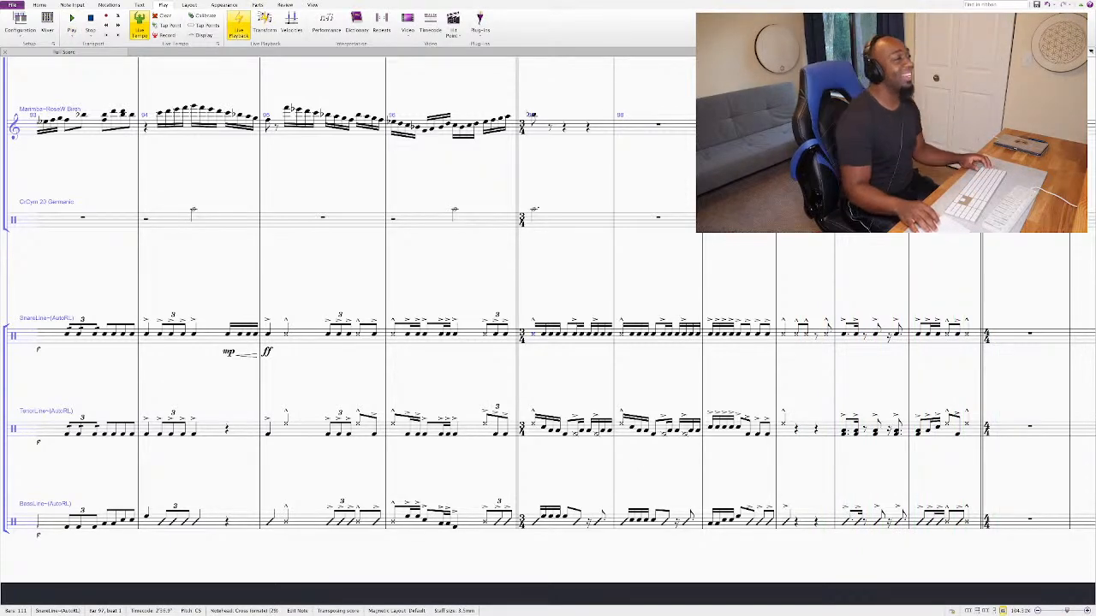
Step: Fill beats 1 to 3 of SnareLine bar 103 with sixteenth notes on C5
scroll(565, 329, "right", 5)
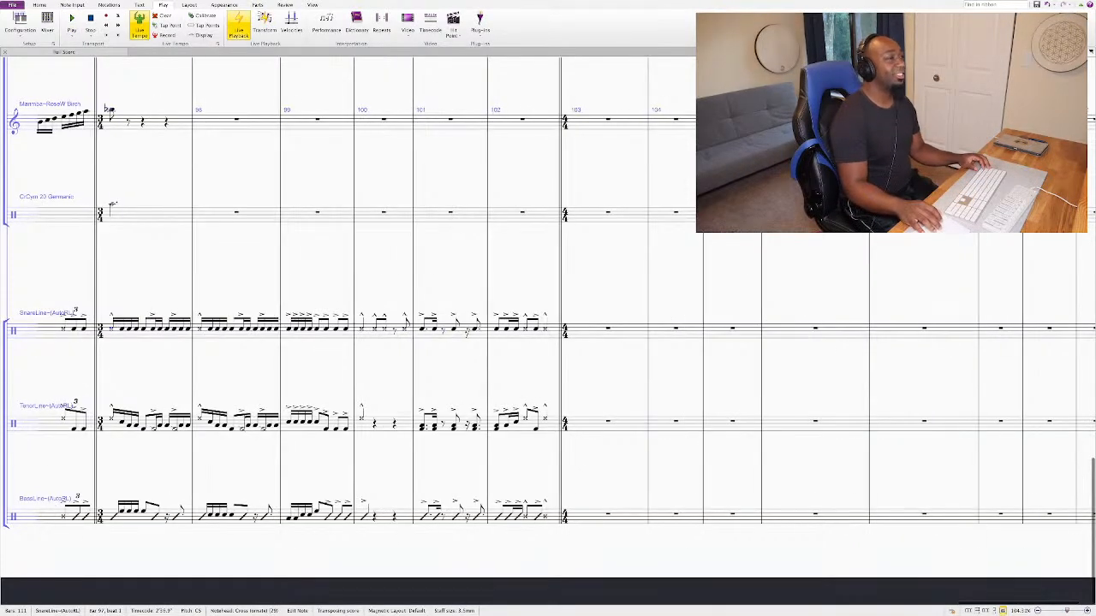
left_click(606, 328)
scroll(547, 330, "up", 10)
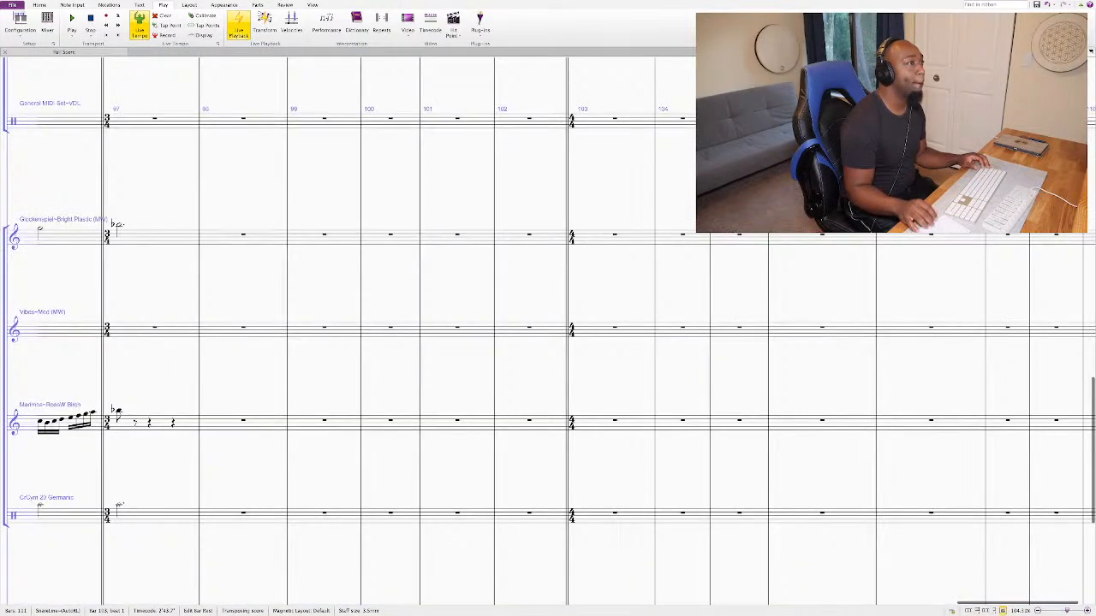
scroll(548, 329, "down", 8)
scroll(547, 329, "down", 2)
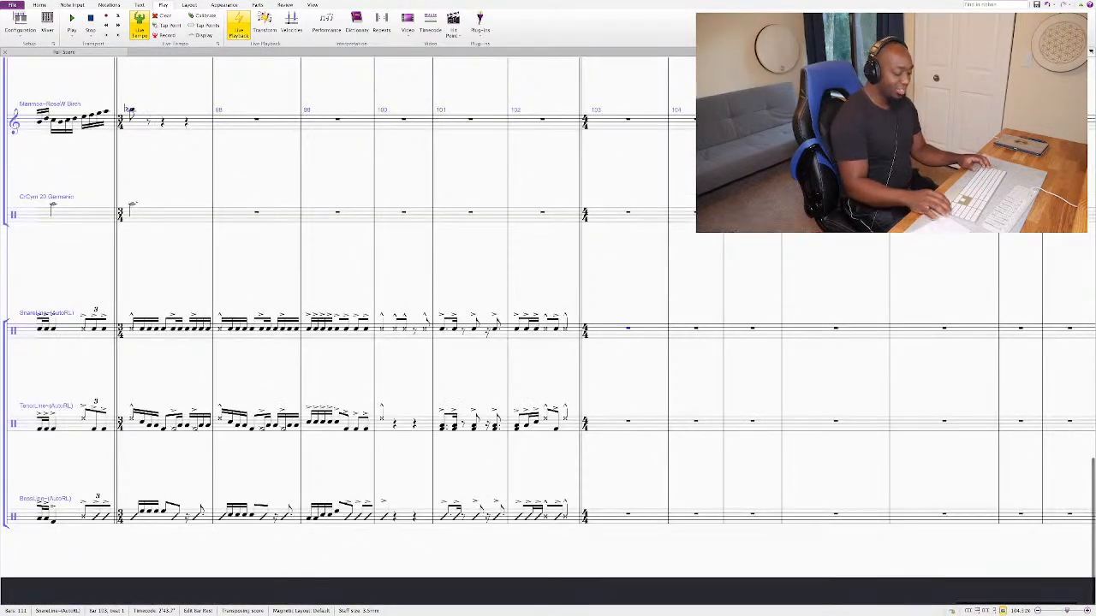
key("c")
key("c")
key("c")
key("c")
key("c")
key("c")
key("c")
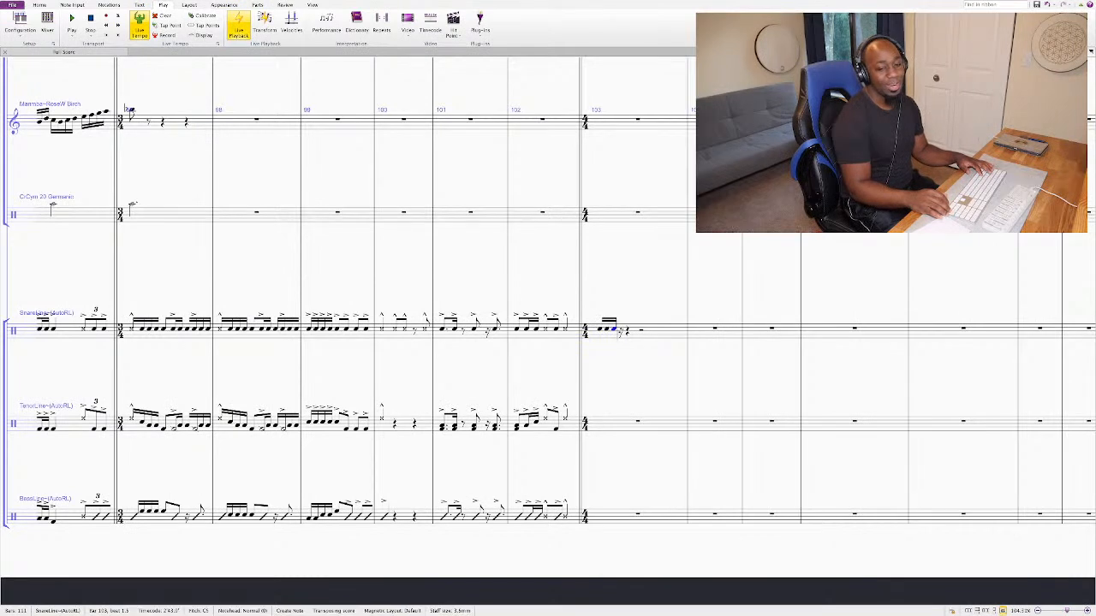
key("c")
key("c")
key("c")
key("c")
key("c")
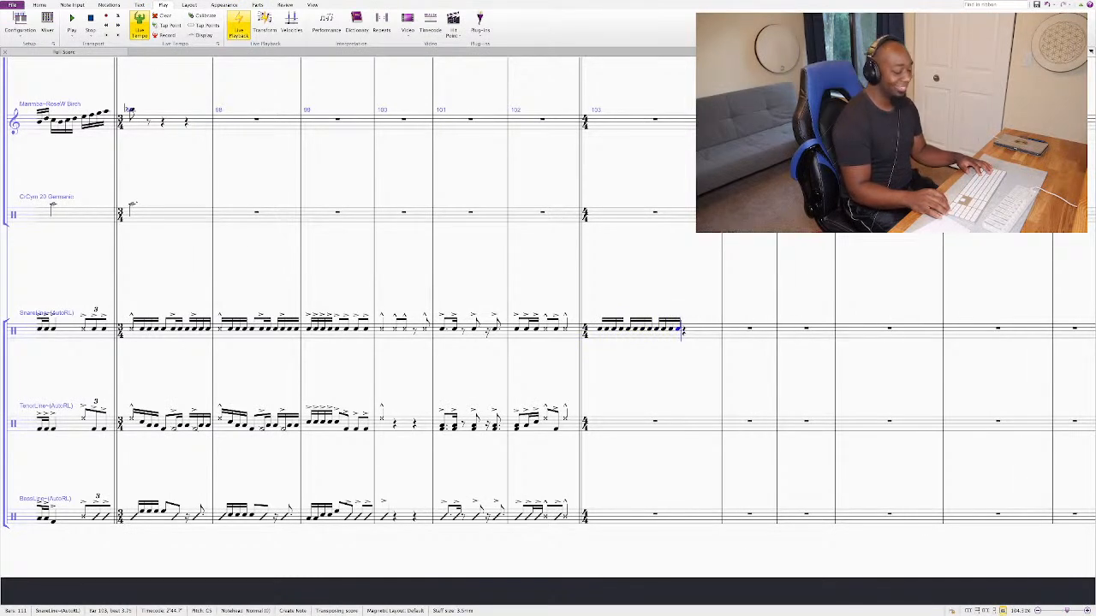
Step: Enter a quarter note on beat 4 of SnareLine bar 103 with a cross notehead and a marcato accent
key("4")
key("c")
key("Escape")
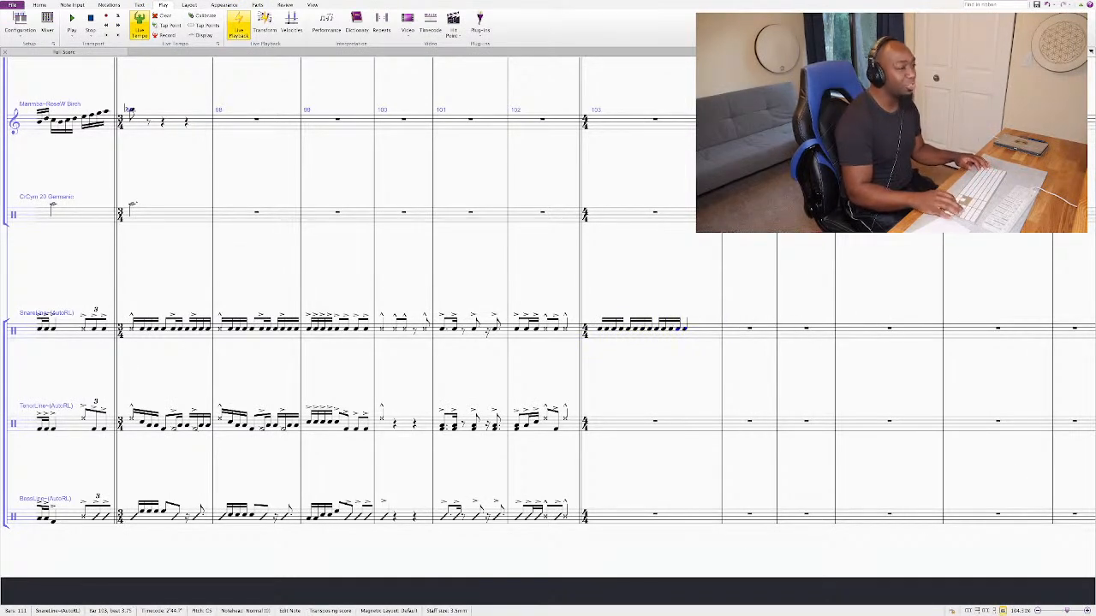
key("shift+alt+2")
key("shift+alt+9")
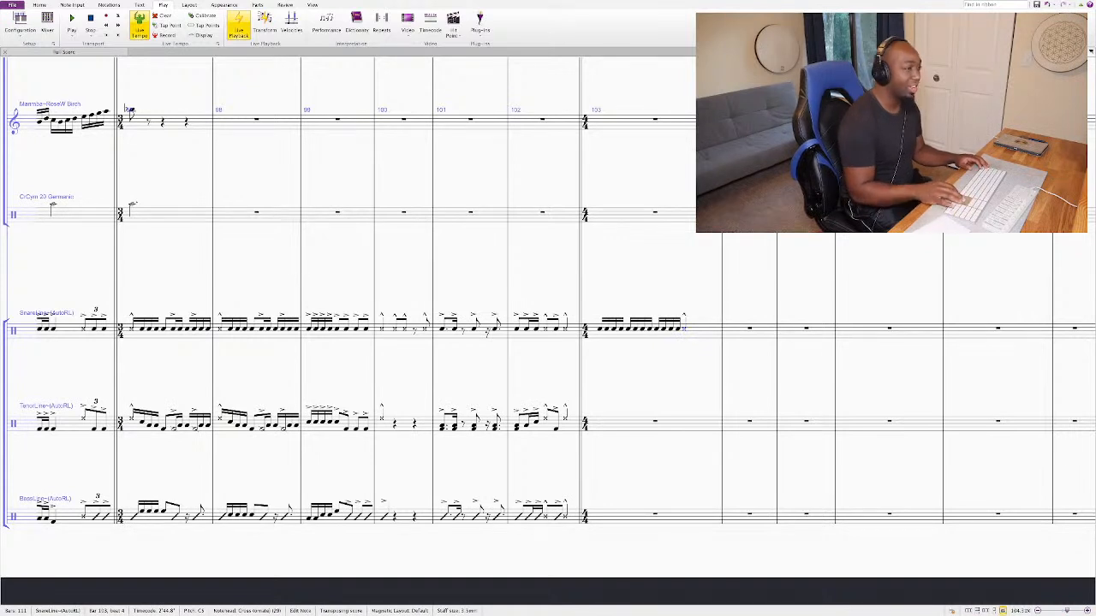
Step: Add accents to all the sixteenth notes on beats 1 to 3 of SnareLine bar 103
key("Left")
key("ctrl+shift+a")
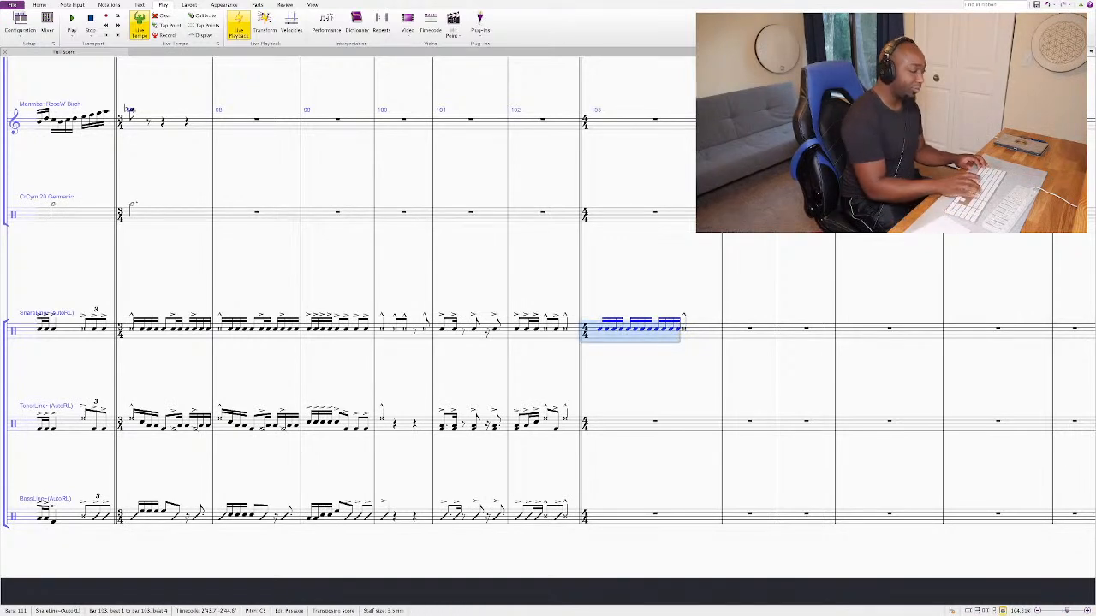
key("KP_Divide")
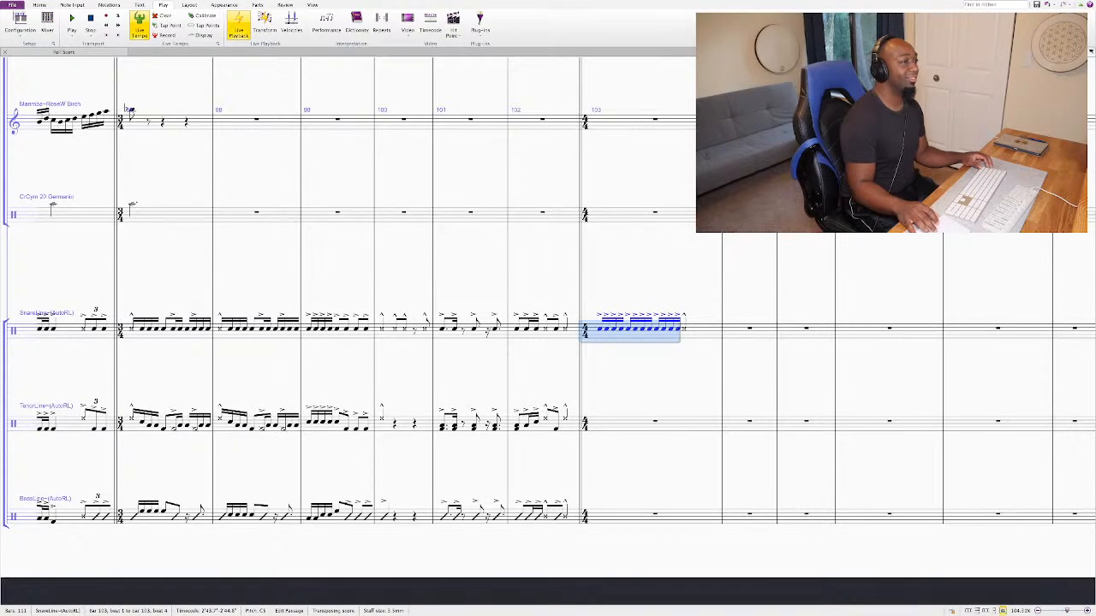
Step: Copy SnareLine bar 103 to the TenorLine staff, lowering the sixteenth notes and raising the cross-head note on beat 4
key("ctrl+shift+Right")
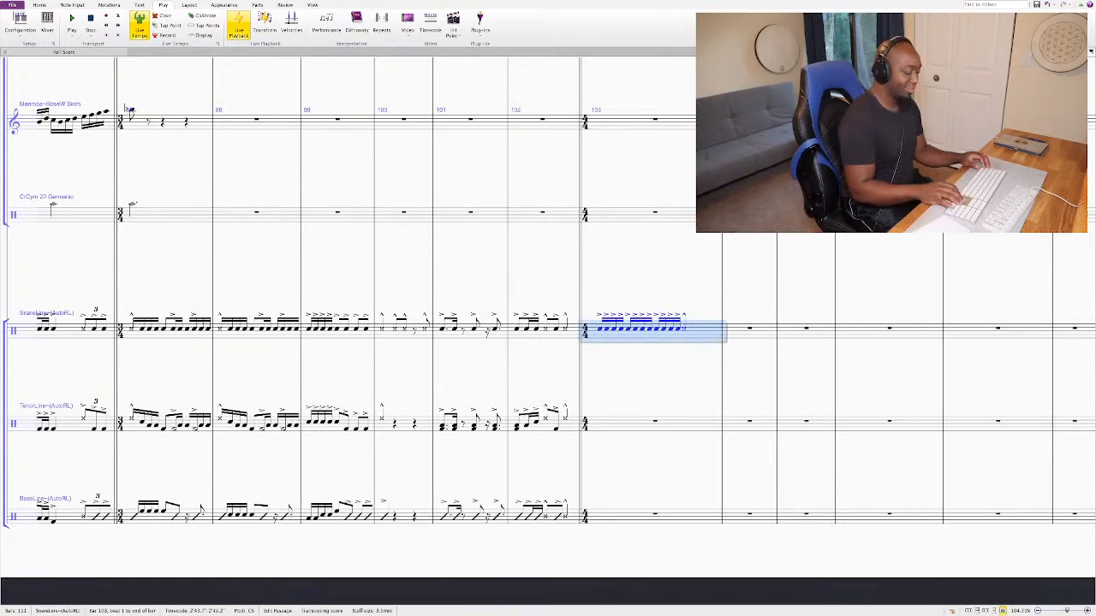
key("ctrl+c")
key("alt+Down")
key("ctrl+v")
key("Escape")
key("Left")
key("Up")
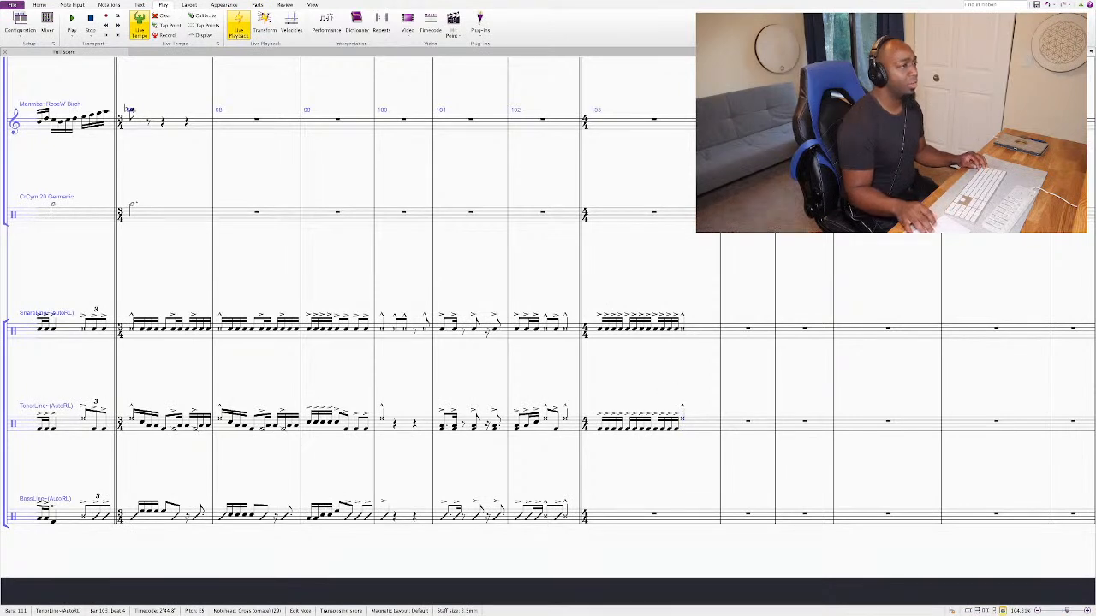
Step: Copy SnareLine bar 103 to the BassLine staff with large slash noteheads and a regular accent on beat 4
left_click(702, 331)
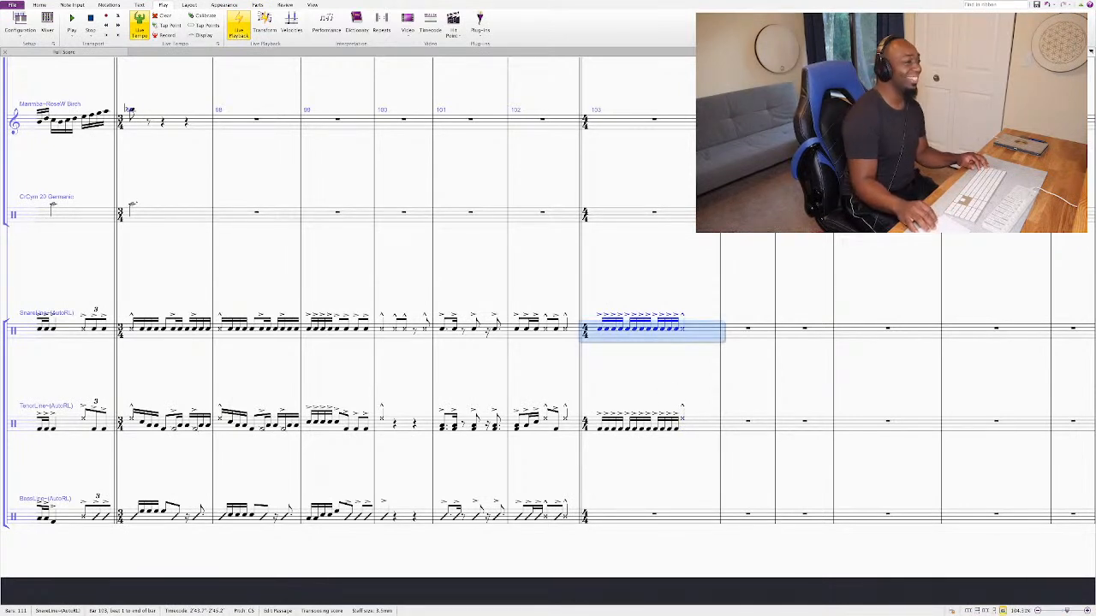
left_click(702, 516, "alt")
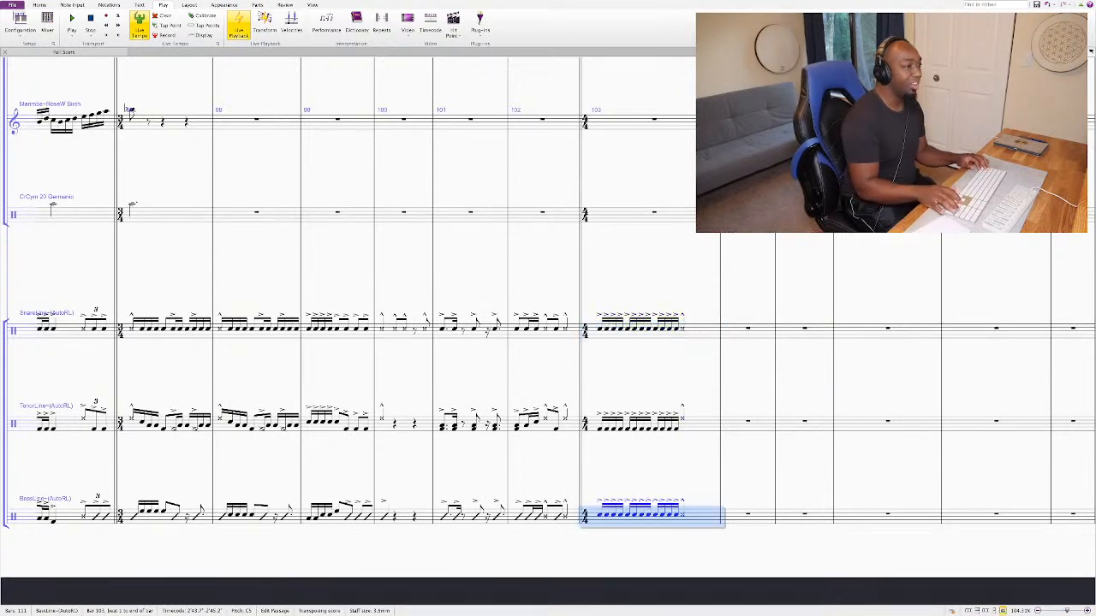
key("alt+shift+4")
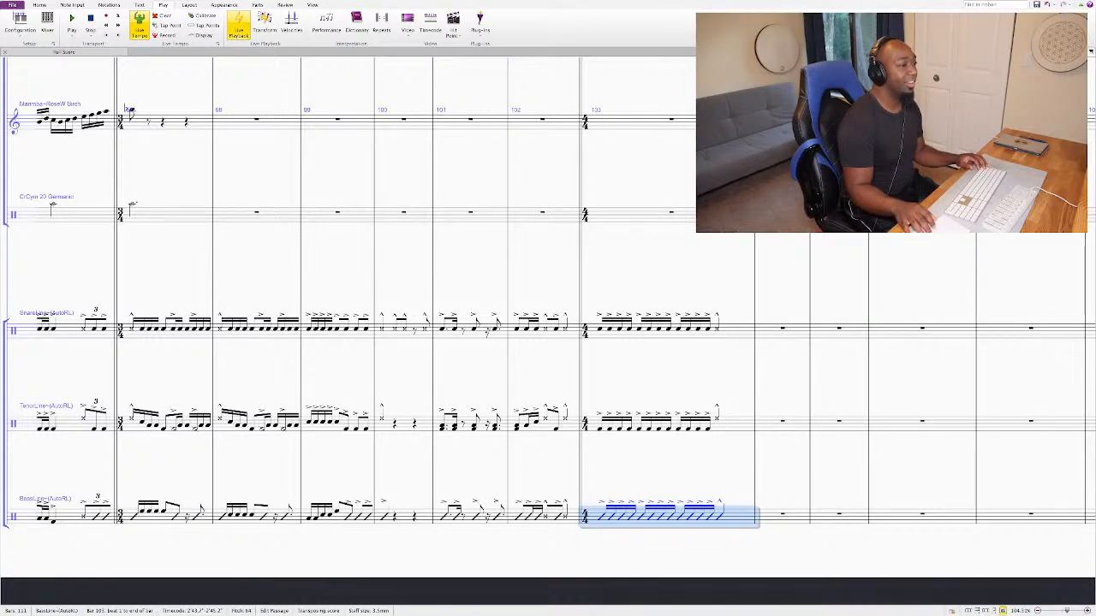
key("Right")
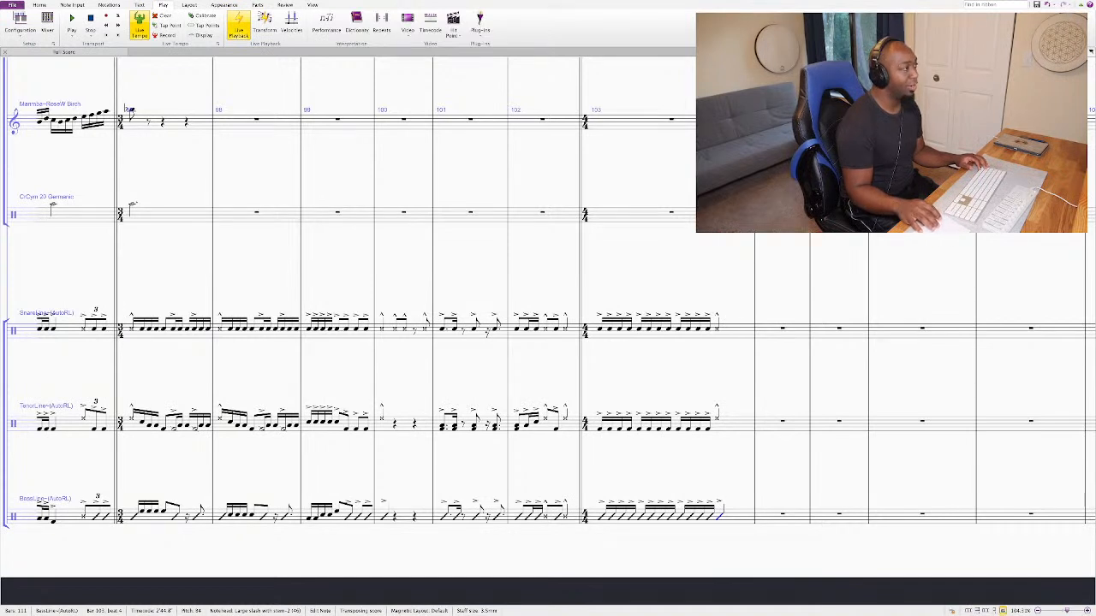
Step: Play back the drum parts from bar 97 through bar 103 twice to review the new bar
left_click(132, 329)
key("p")
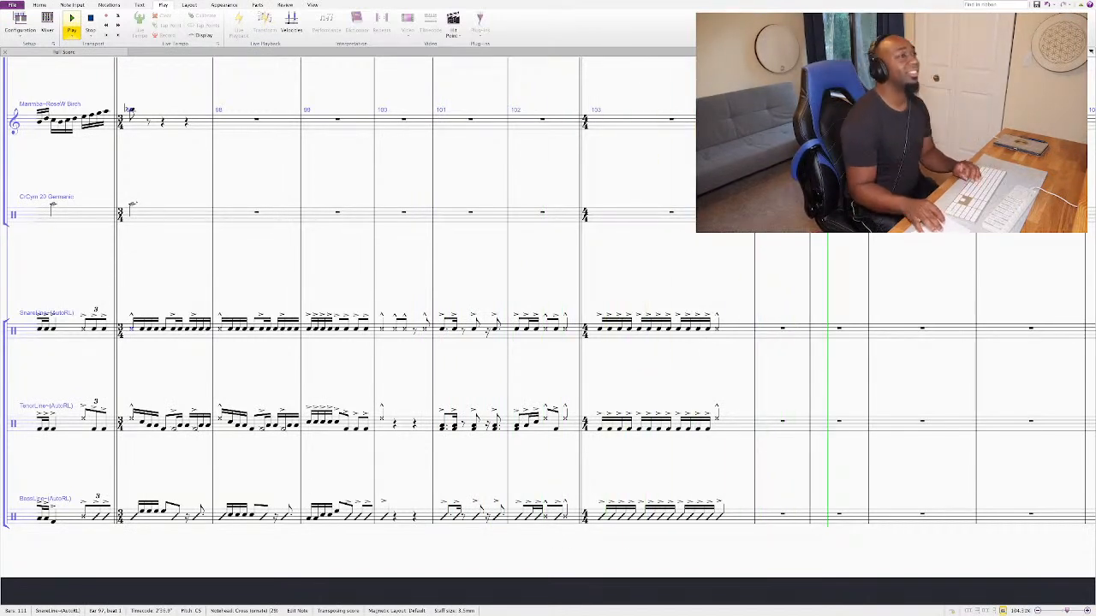
key("space")
scroll(547, 330, "down", 10)
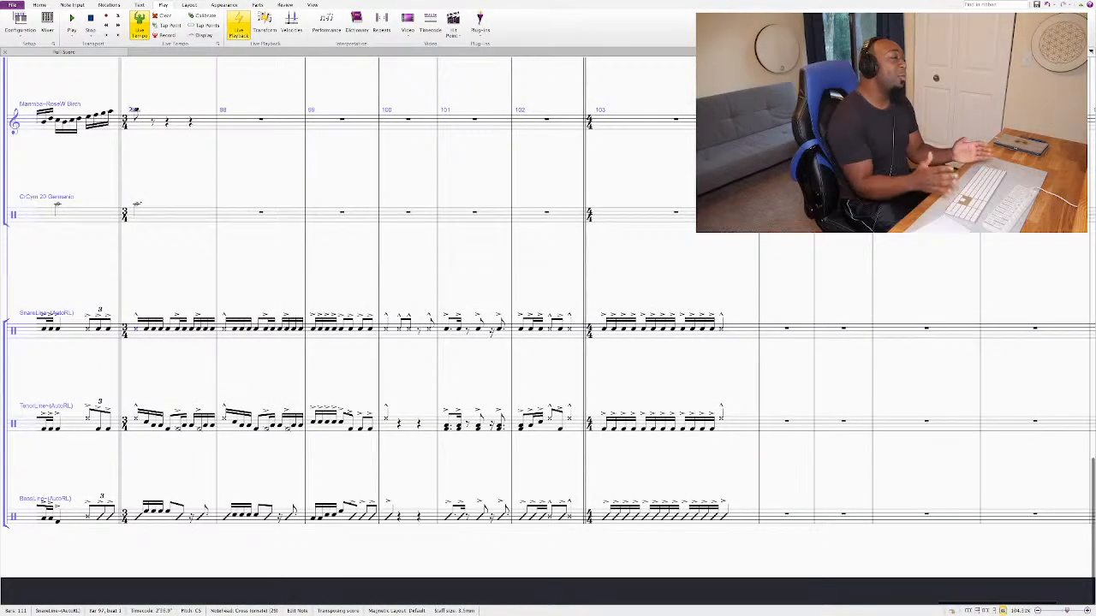
key("ctrl+minus")
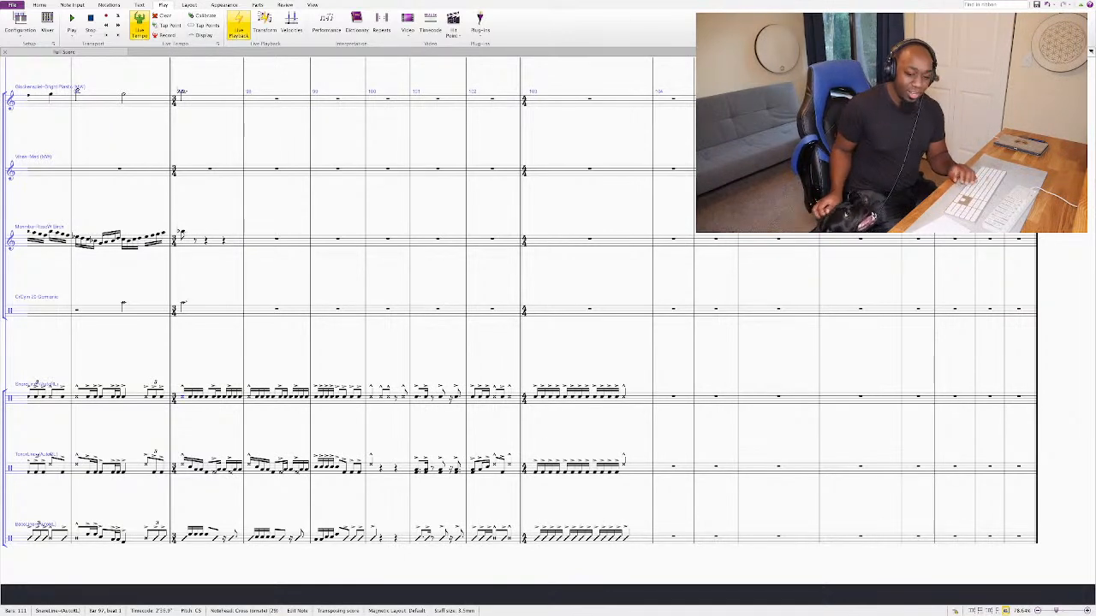
key("space")
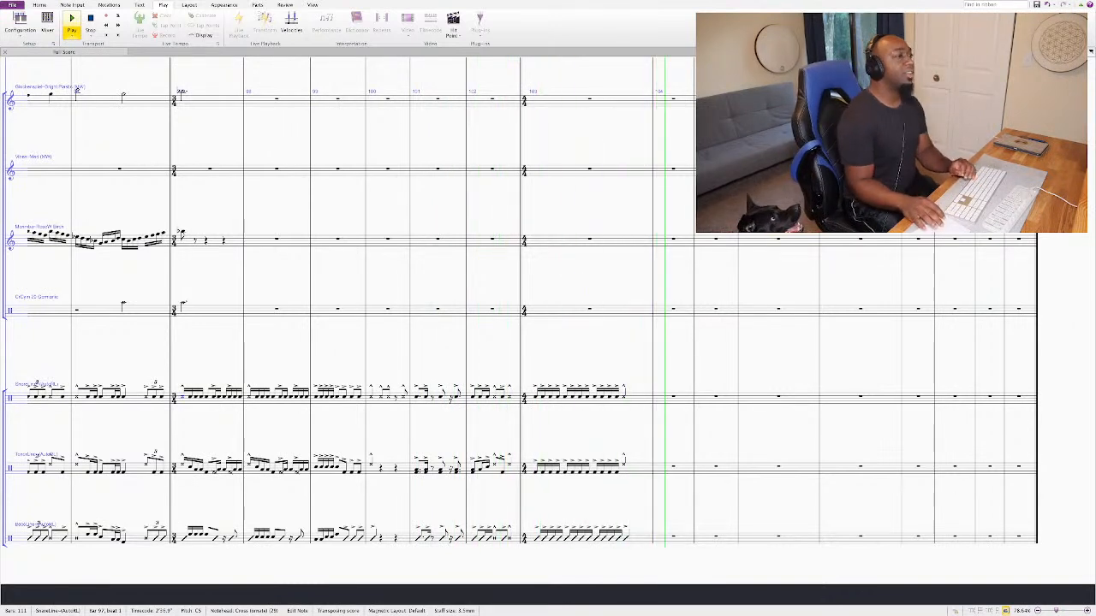
key("space")
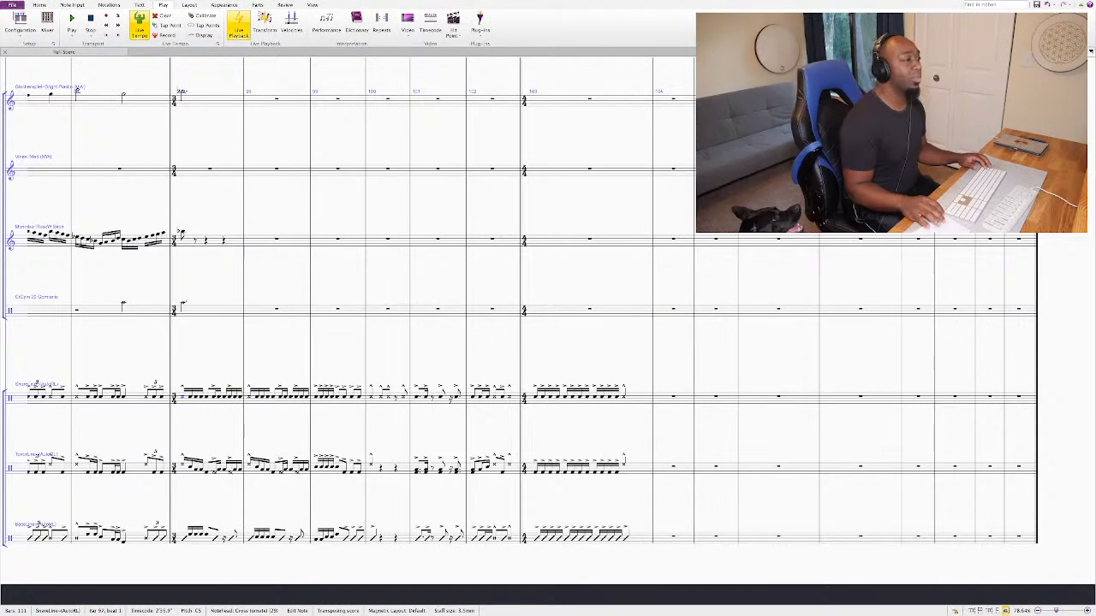
Step: Replace beat 2 of SnareLine bar 103 with an accented eighth-note triplet on C5
left_click(565, 393)
key("n")
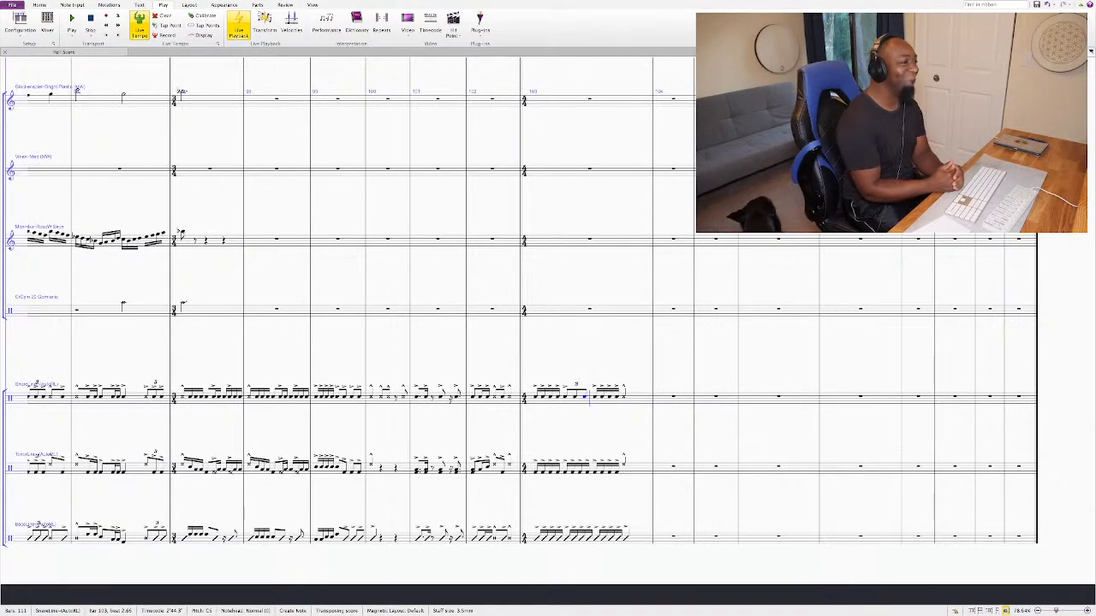
key("shift+Right")
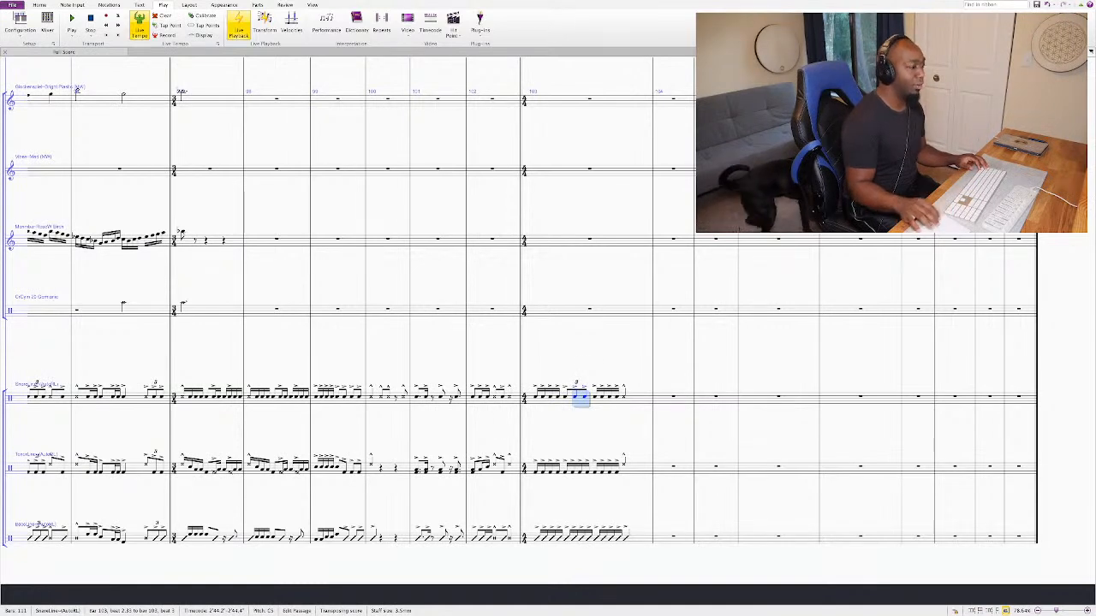
Step: Play back bar 103 and change beat 3 of its SnareLine part to a sixteenth, eighth, sixteenth figure
key("shift+Left")
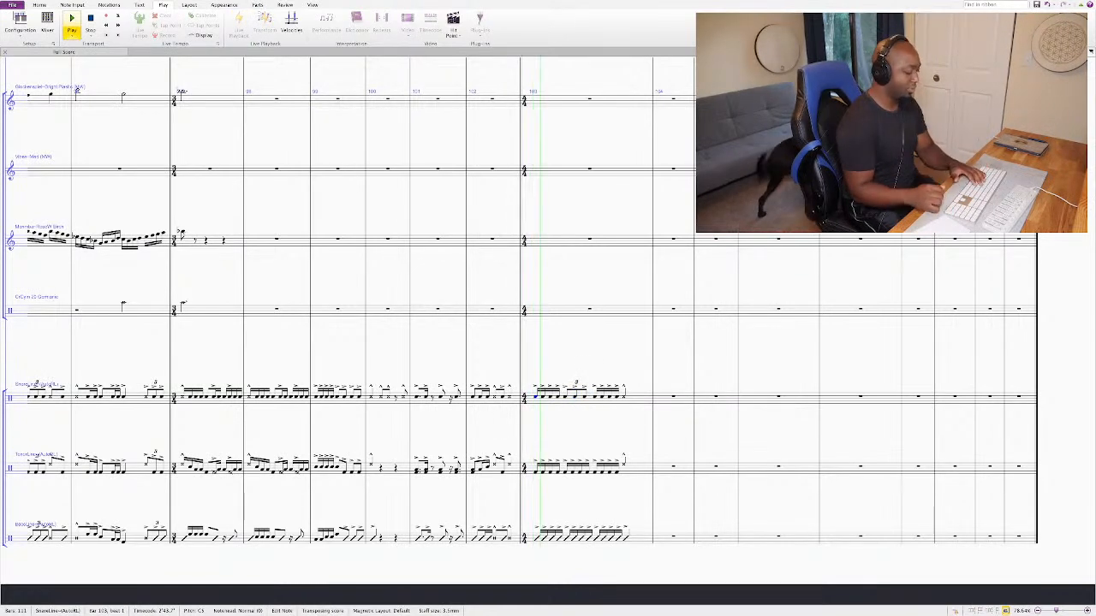
key("ctrl+shift+a")
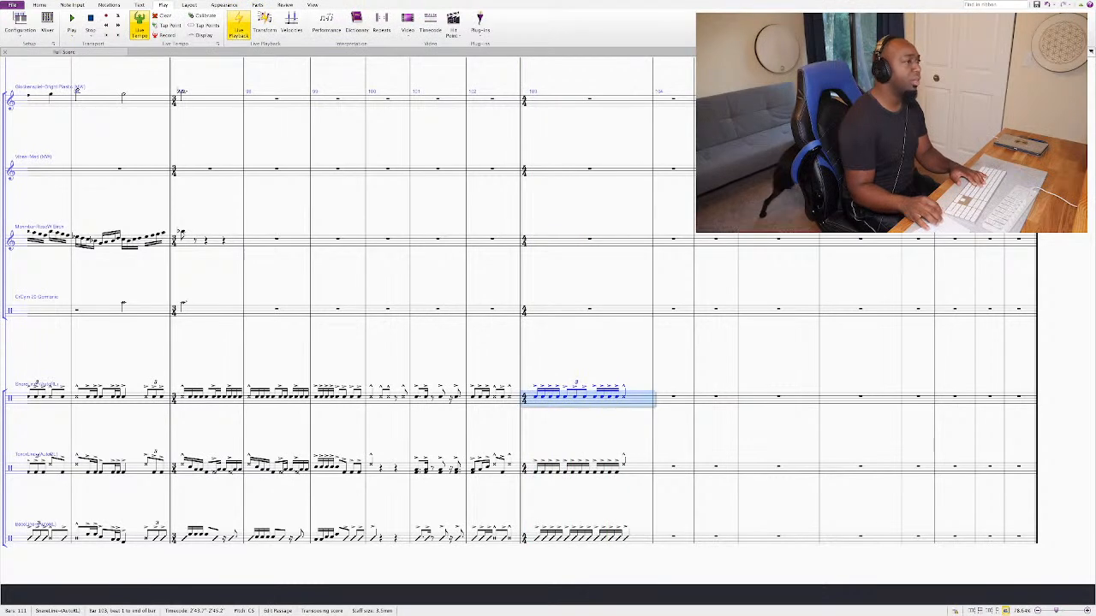
key("space")
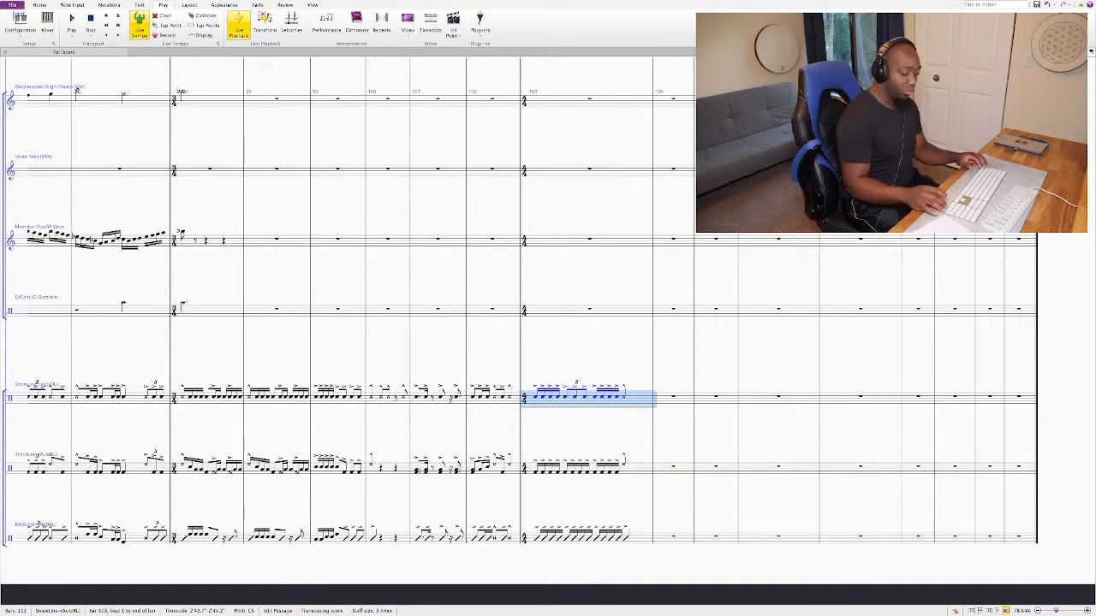
key("Escape")
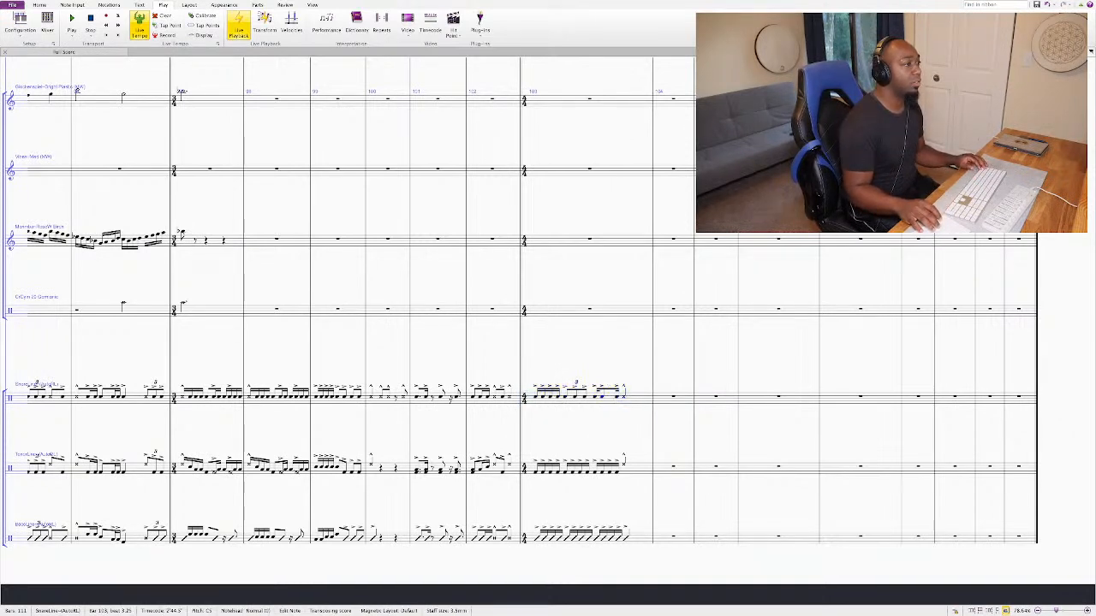
Step: Copy beats 2–4 of SnareLine bar 103 to the TenorLine staff, lowering the drum notes to F4 and keeping the cross-head note on beat 4 raised
left_click(565, 396, "super")
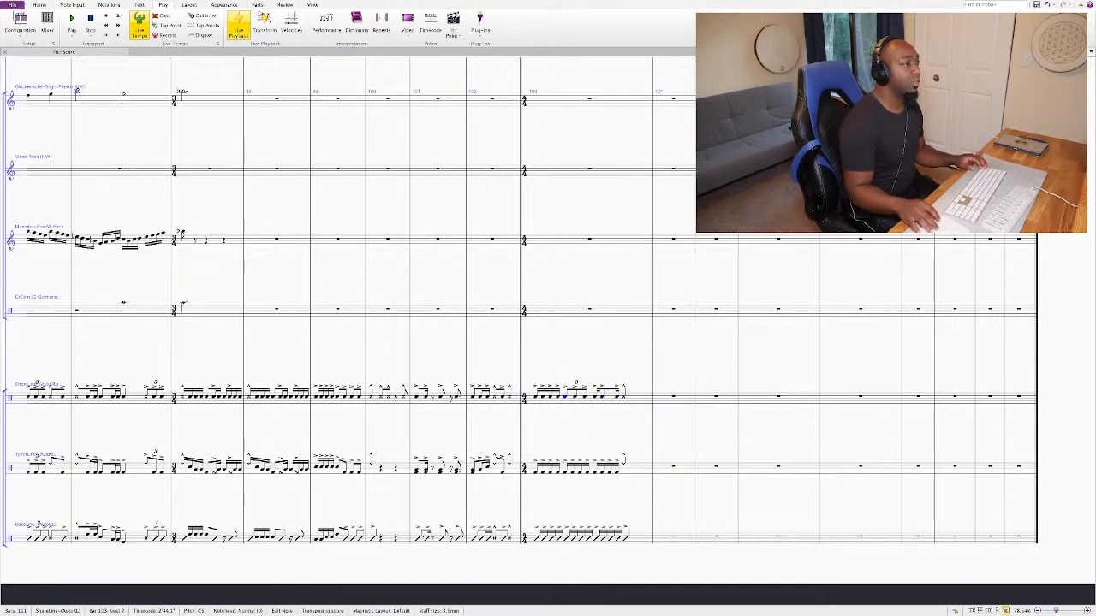
key("ctrl+shift+Right")
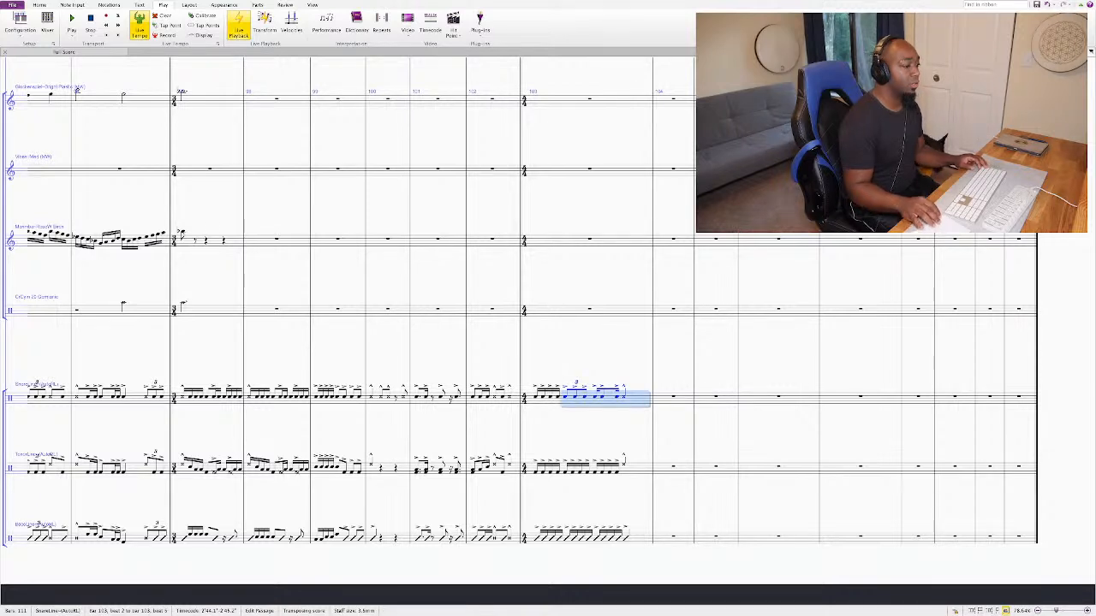
key("alt+Down")
key("ctrl+v")
key("Down")
key("Down")
key("Down")
key("Down")
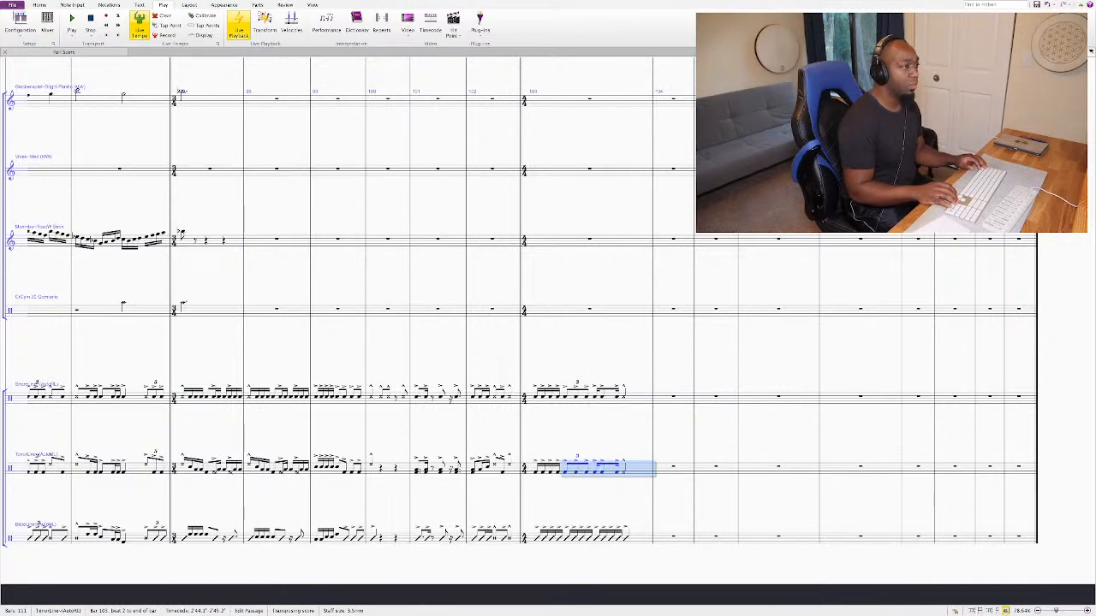
key("Right")
key("Right")
key("Right")
key("Right")
key("Right")
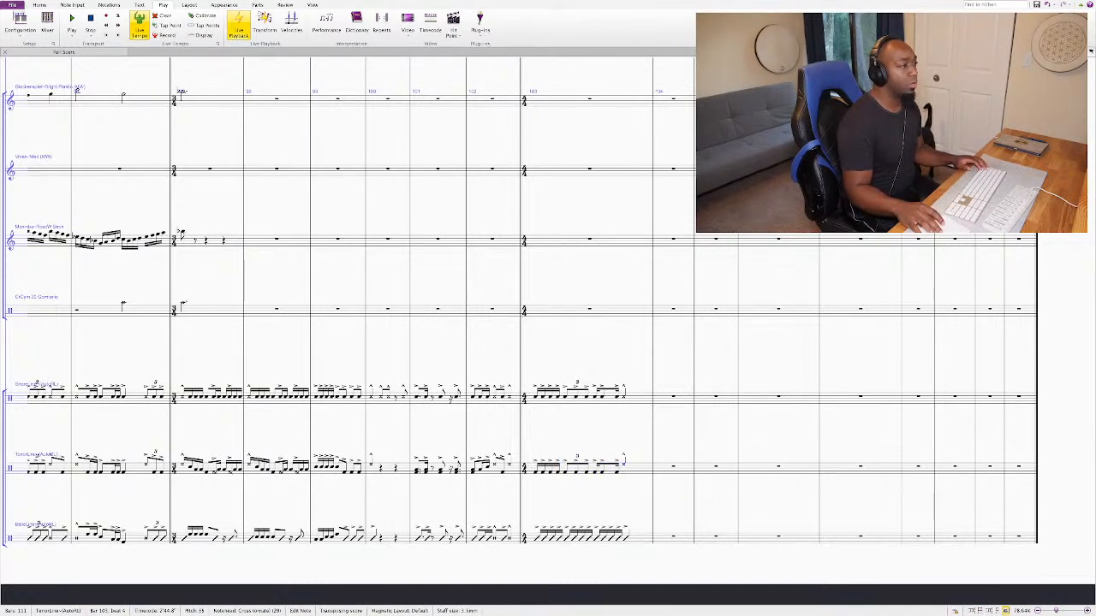
Step: Copy beats 2–4 of bar 103 to the BassLine staff with large slash noteheads and lower the beat 4 note
key("ctrl+shift+Right")
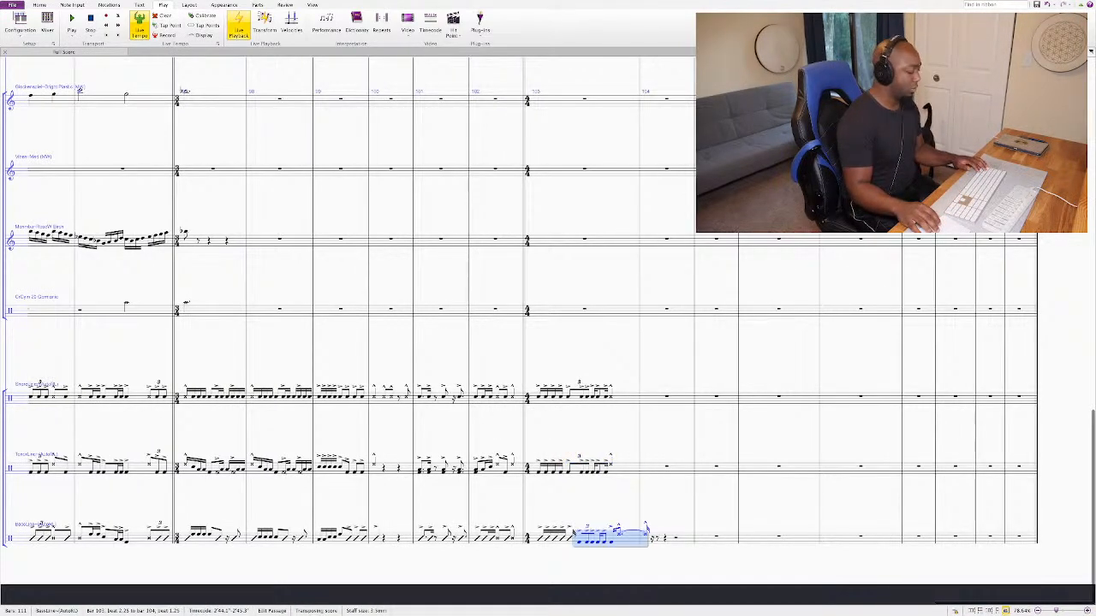
key("alt+Down")
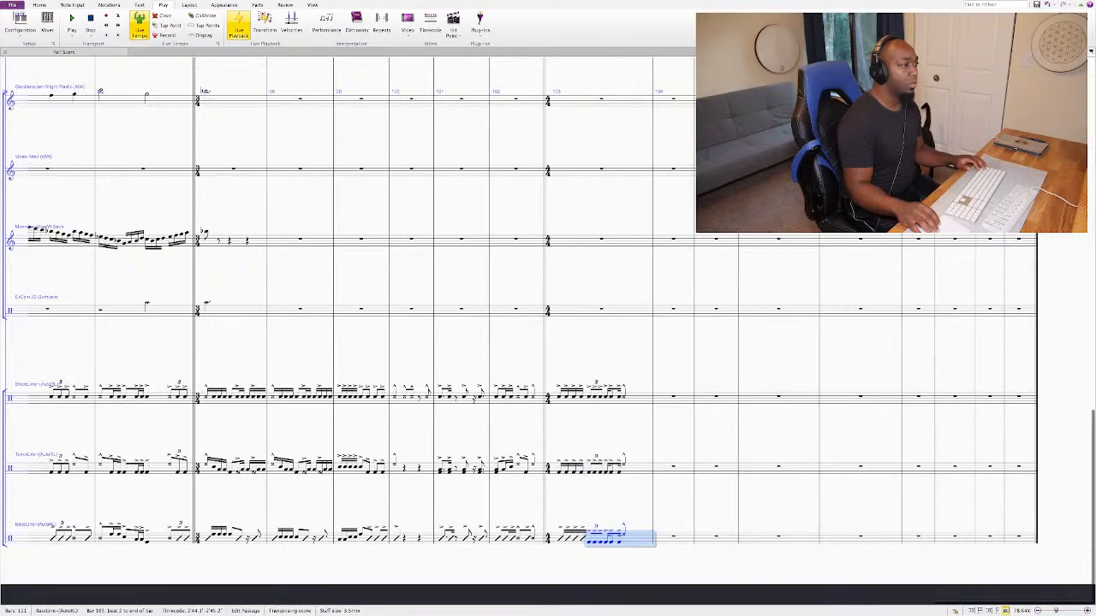
key("ctrl+Up")
key("ctrl+Up")
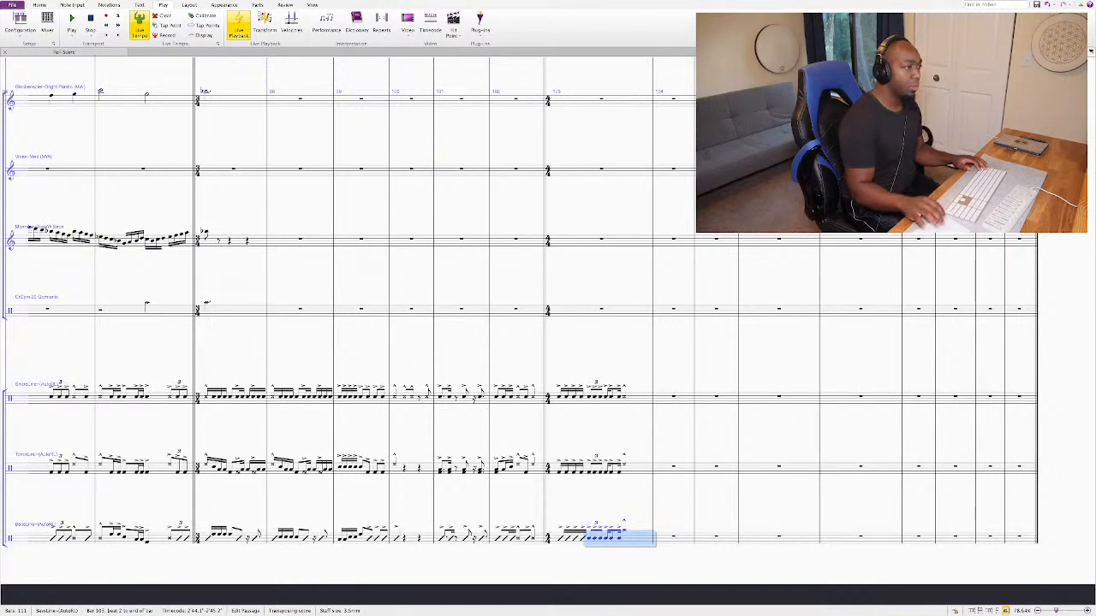
key("Right")
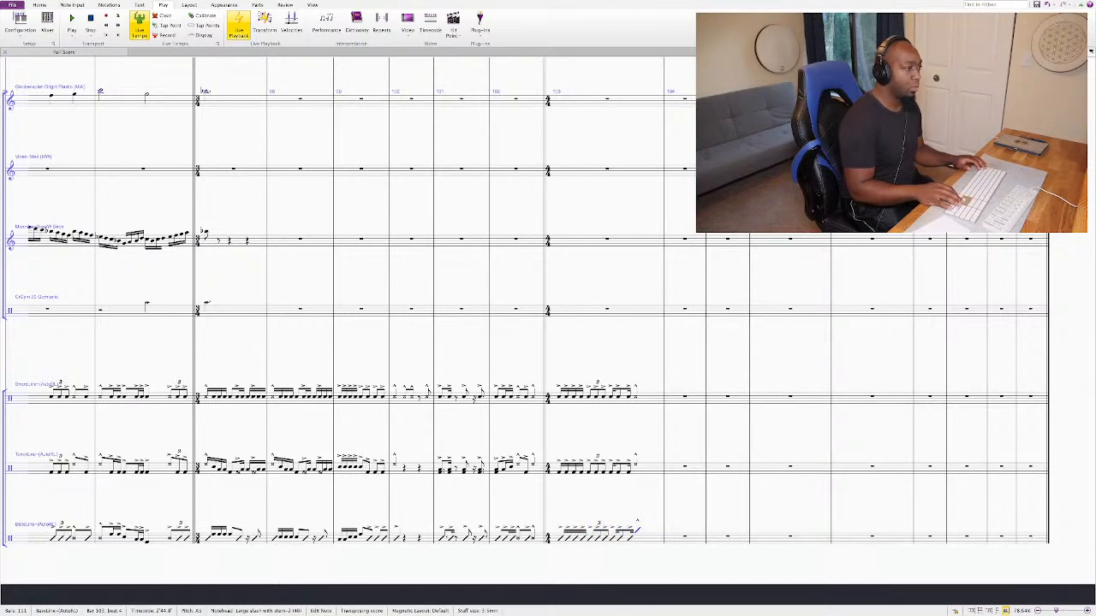
key("ctrl+Down")
key("Down")
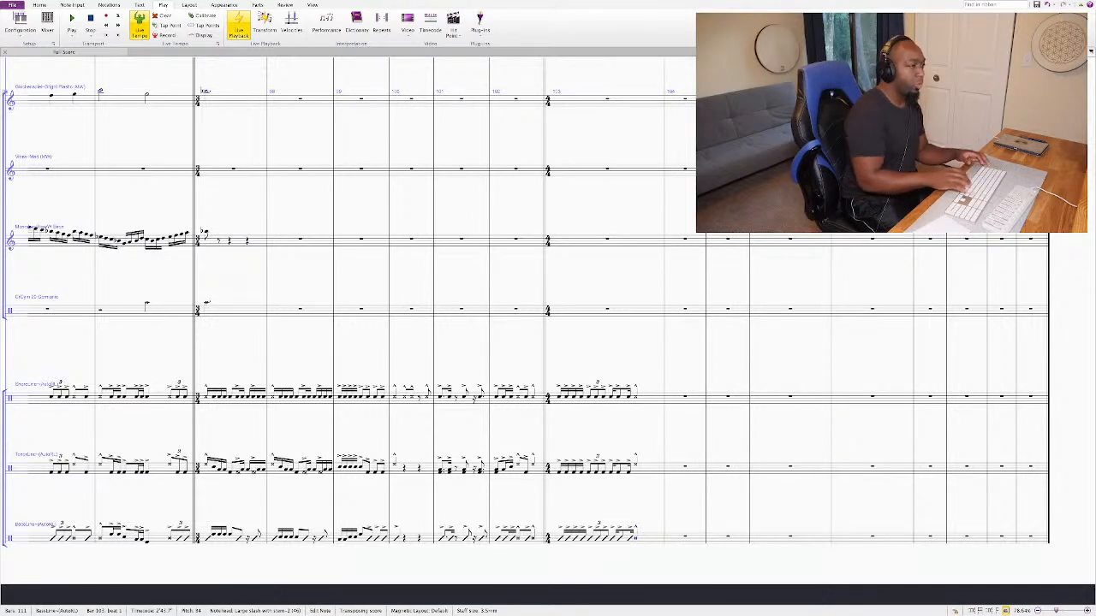
Step: Play back bar 103 and replace beat 3 of its SnareLine part with two accented eighth notes on C5
key("space")
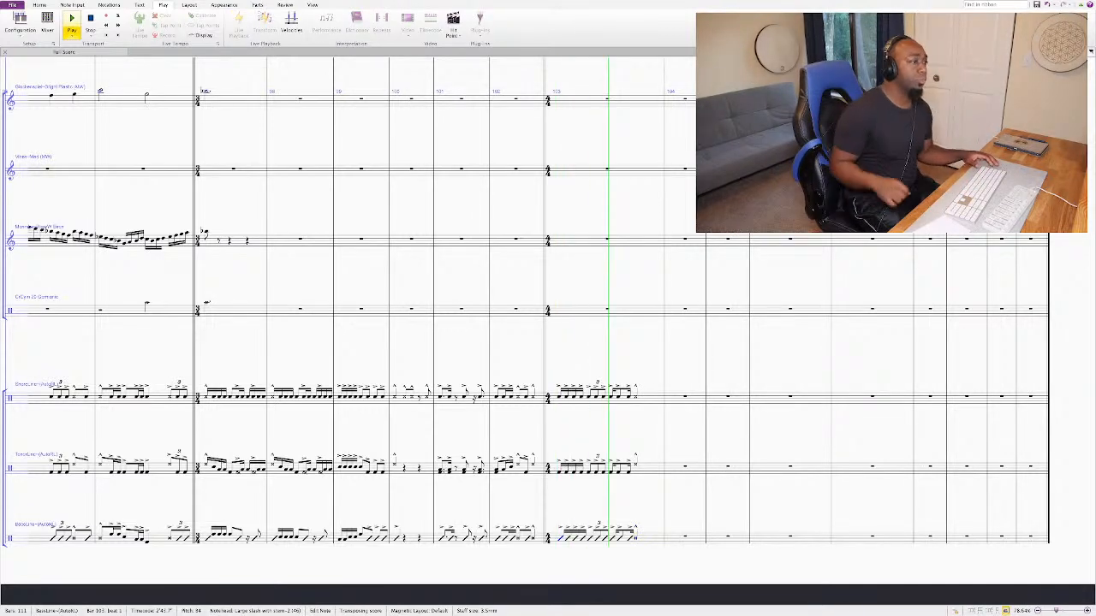
key("space")
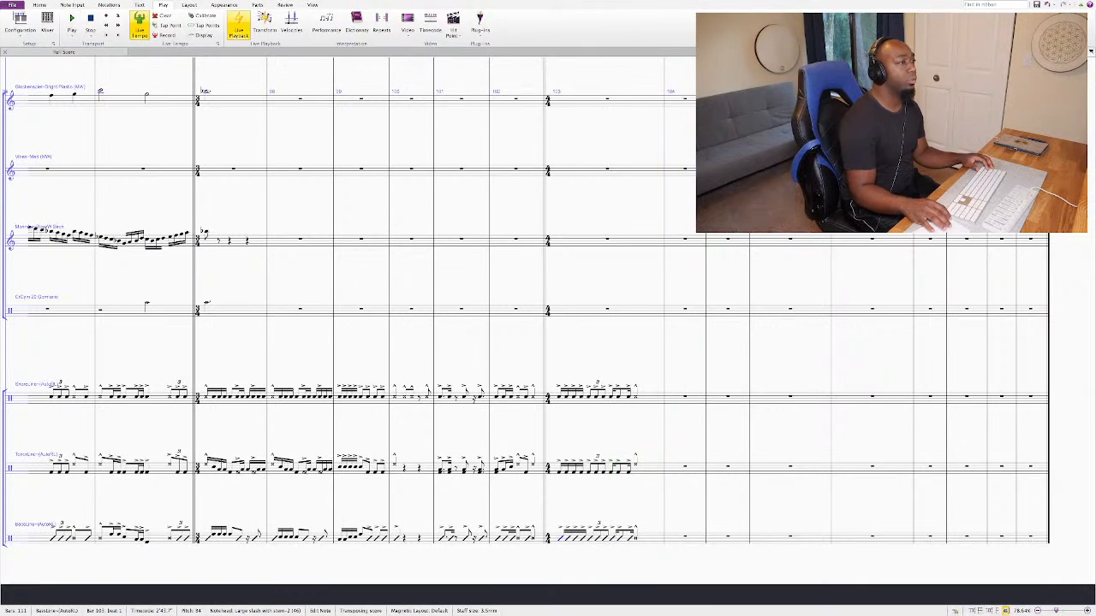
left_click(623, 396)
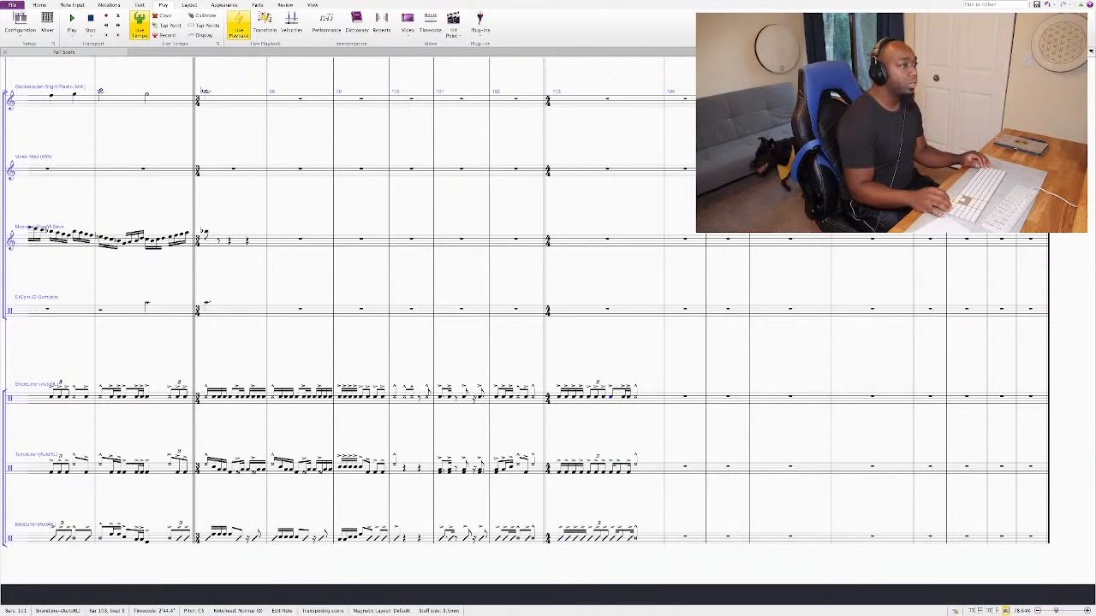
key("n")
key("Escape")
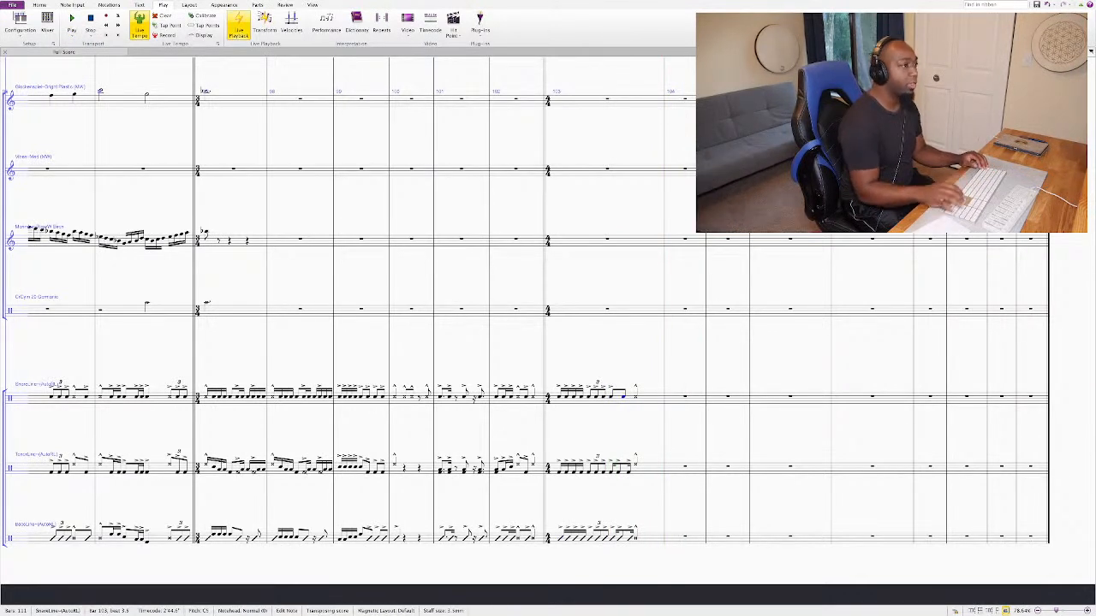
key("shift+Left")
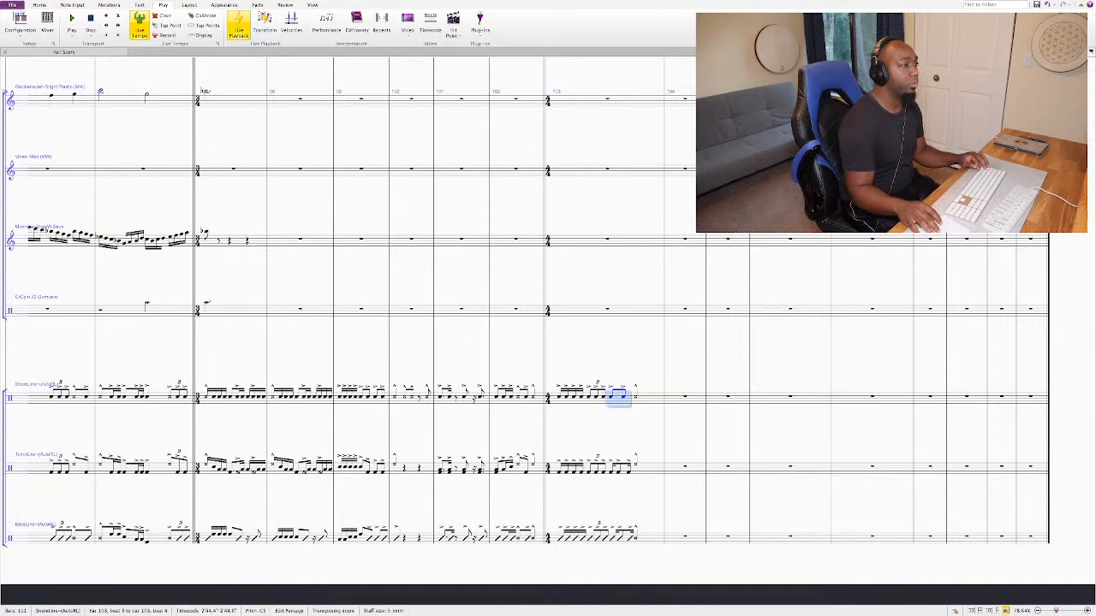
Step: Copy the two eighth notes on beat 3 of SnareLine bar 103 to TenorLine on F4 and to BassLine with slash noteheads
key("alt+Down")
key("Down")
key("Down")
key("Down")
key("Down")
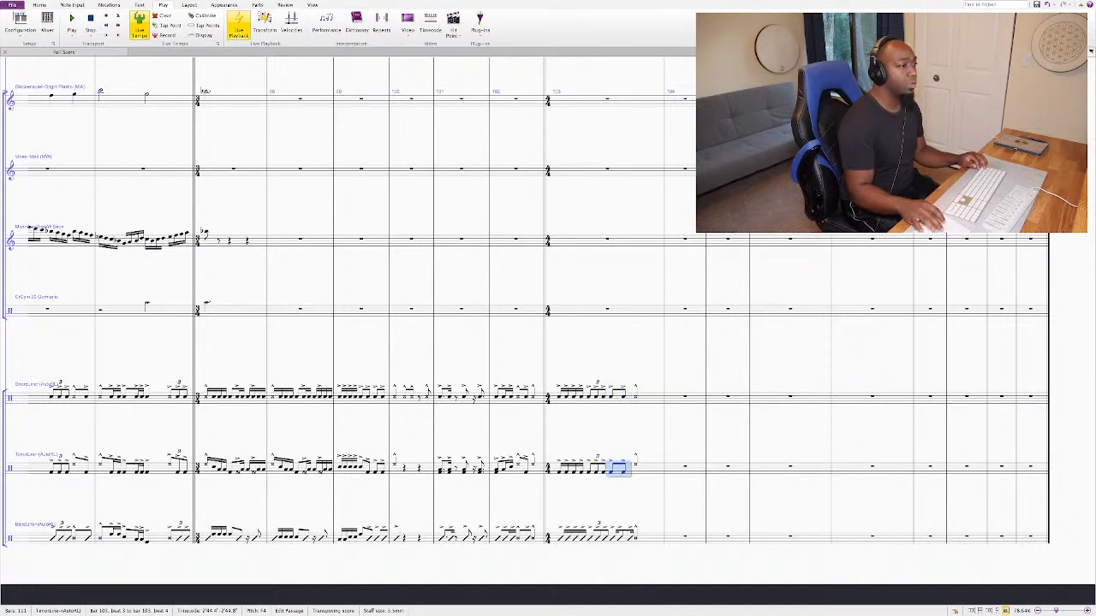
key("alt+Down")
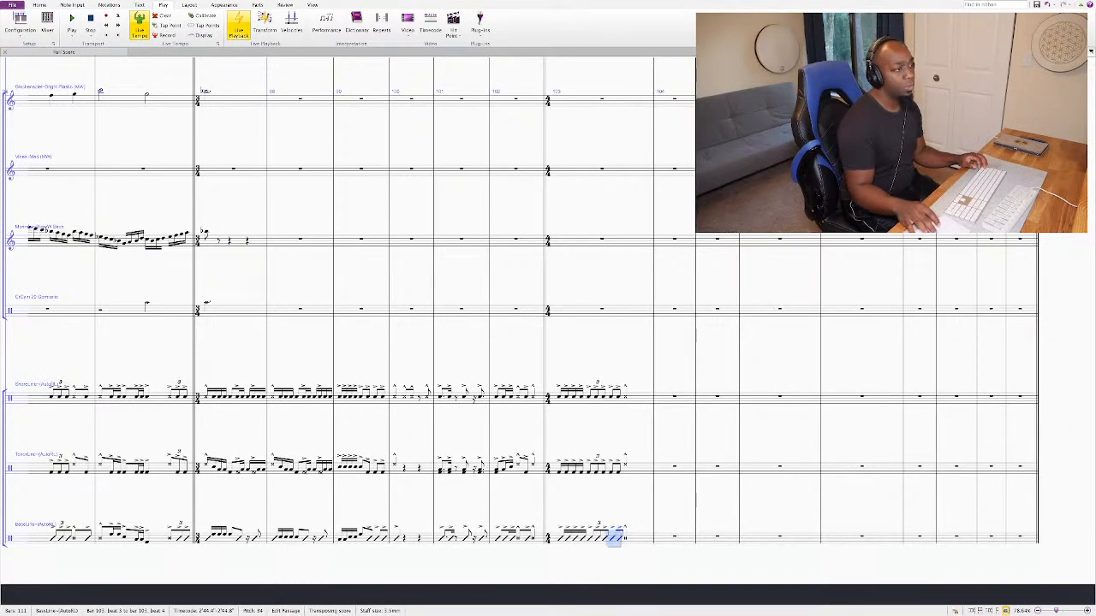
Step: Play back the drum parts from the start of bar 103 to review the revised rhythm
key("alt+Up")
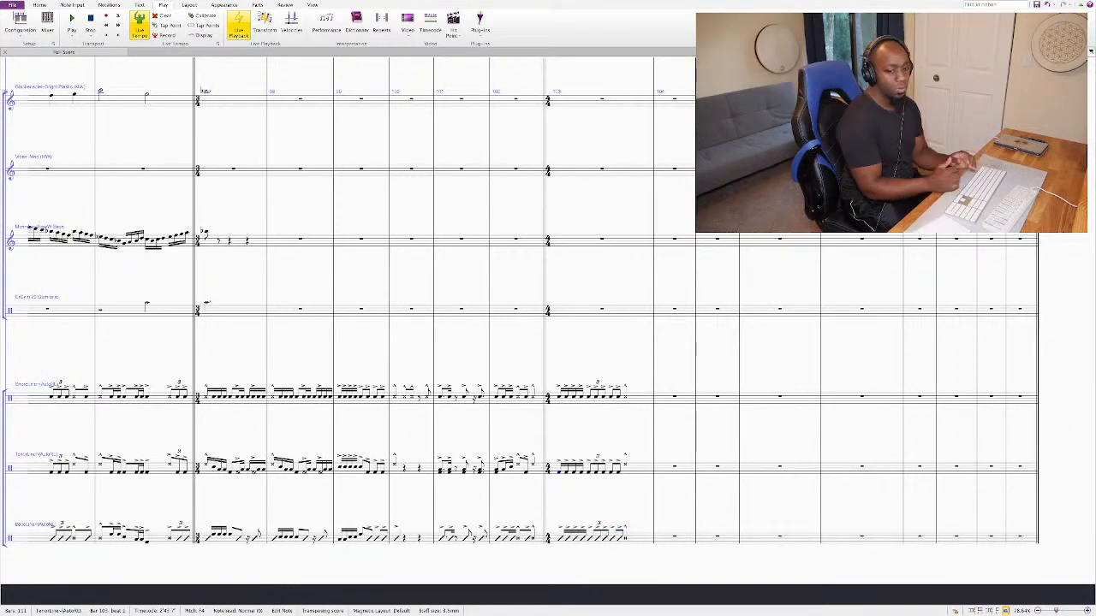
key("space")
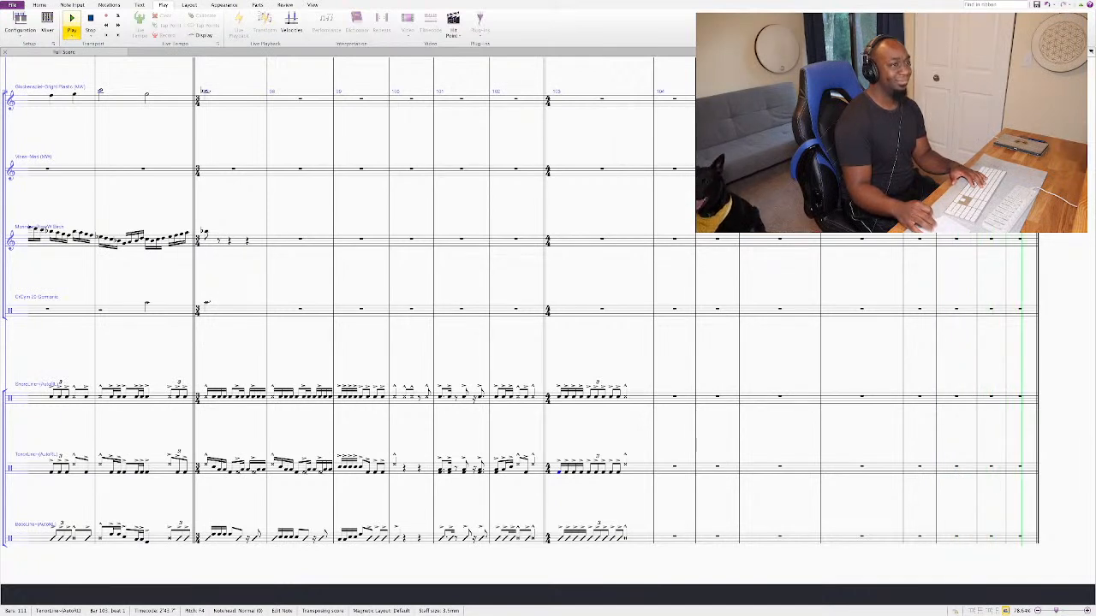
scroll(531, 308, "left", 8)
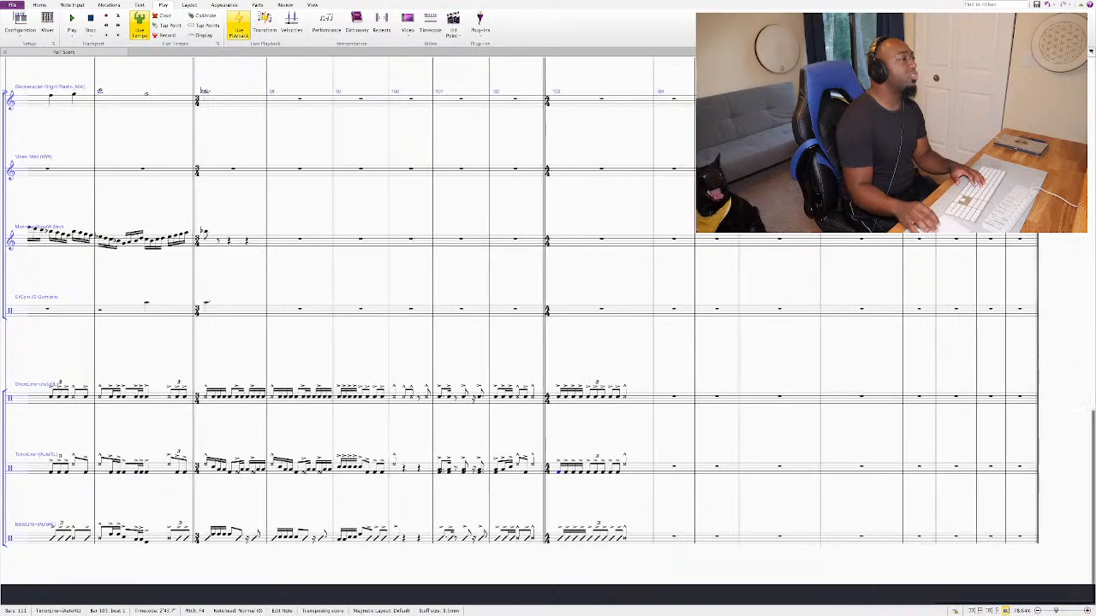
Step: Play back the drum parts from bar 97 through bar 103 to hear the whole passage in context
scroll(530, 308, "down", 3)
scroll(531, 308, "left", 8)
scroll(531, 308, "left", 10)
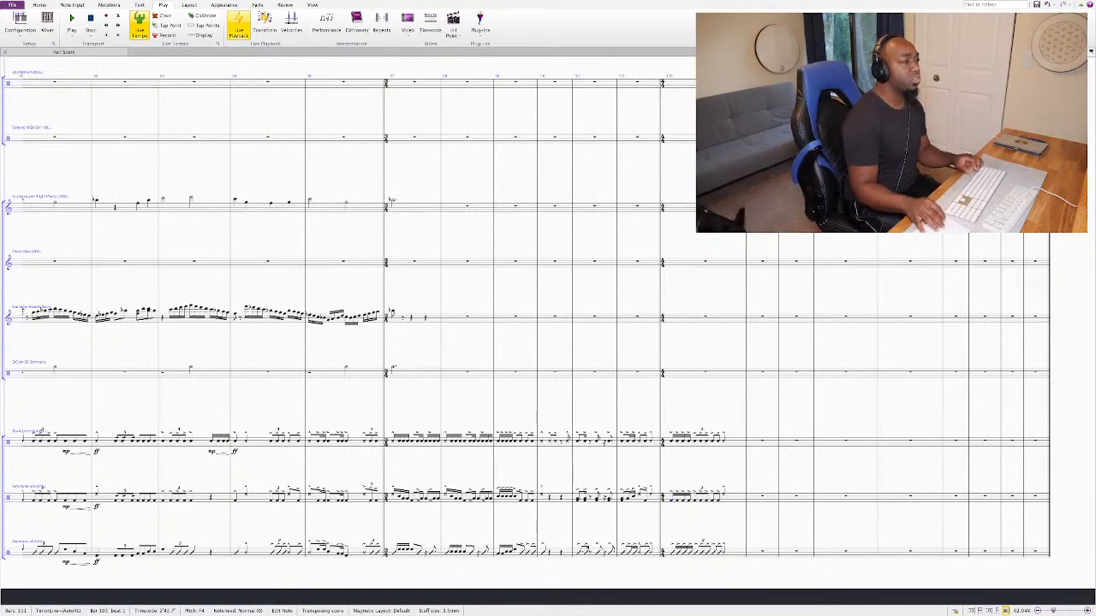
left_click(703, 552)
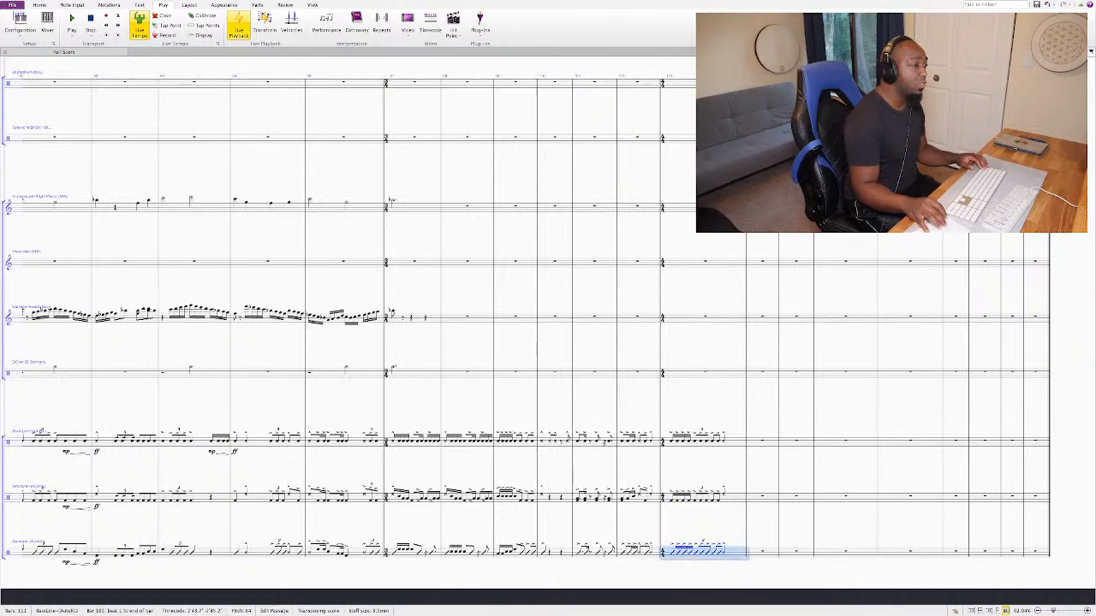
key("ctrl+shift+Left")
key("ctrl+shift+Left")
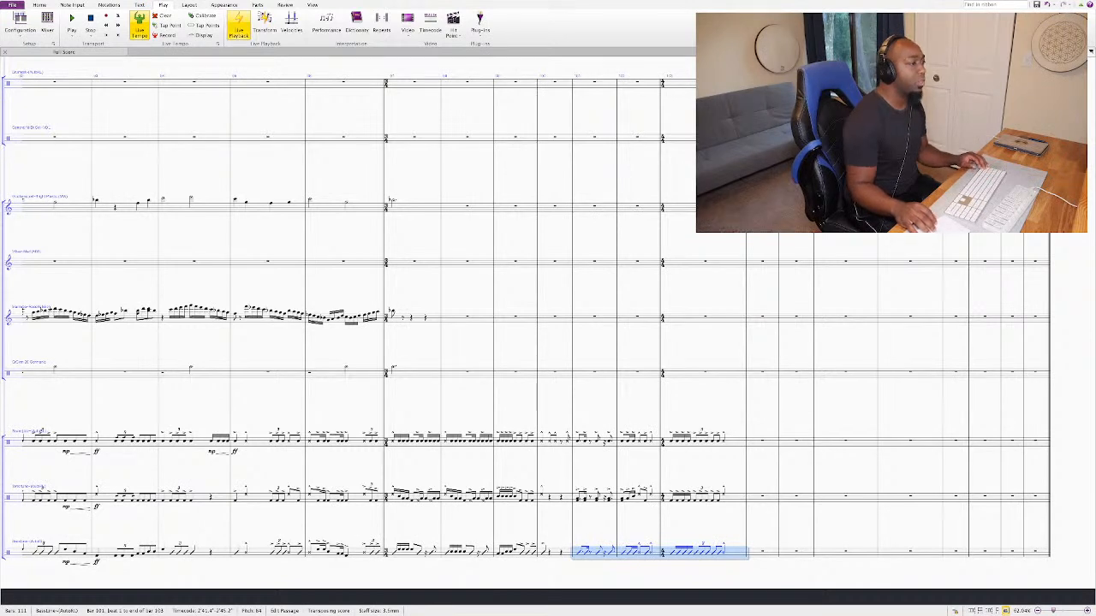
left_click(520, 552)
key("shift+Right")
key("shift+Left")
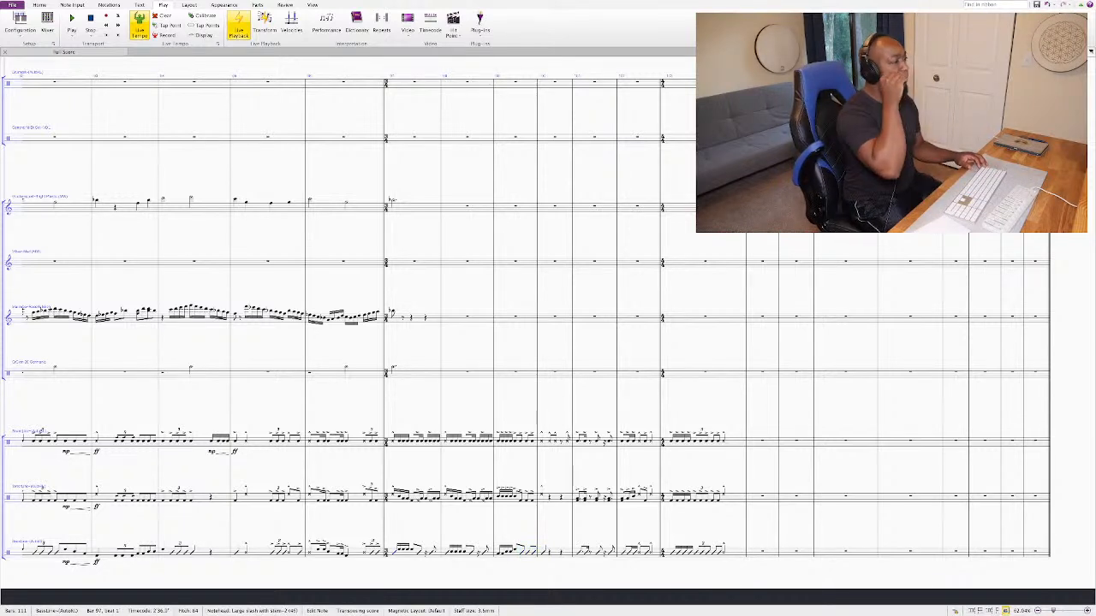
key("space")
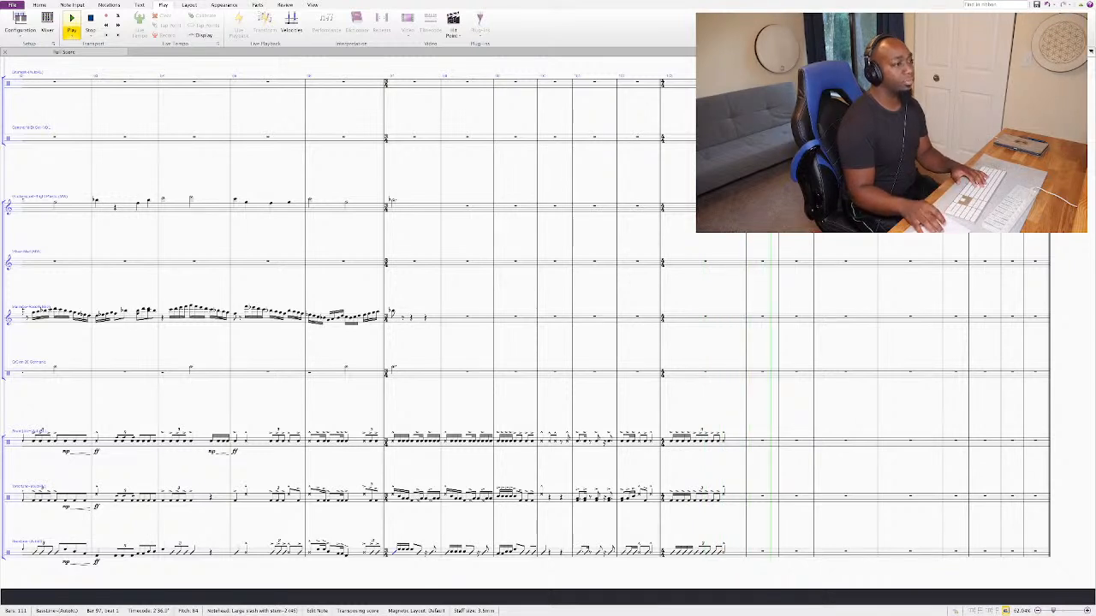
key("space")
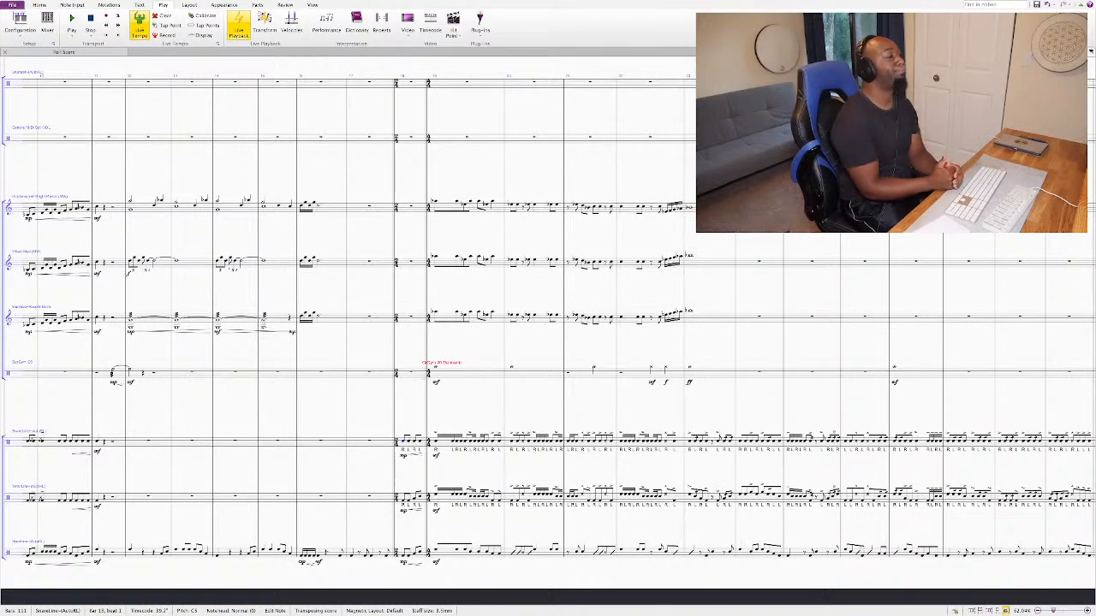
Step: Play back the earlier drum section from the snare pickup bar, plus bar 103 and the empty bars following it
key("space")
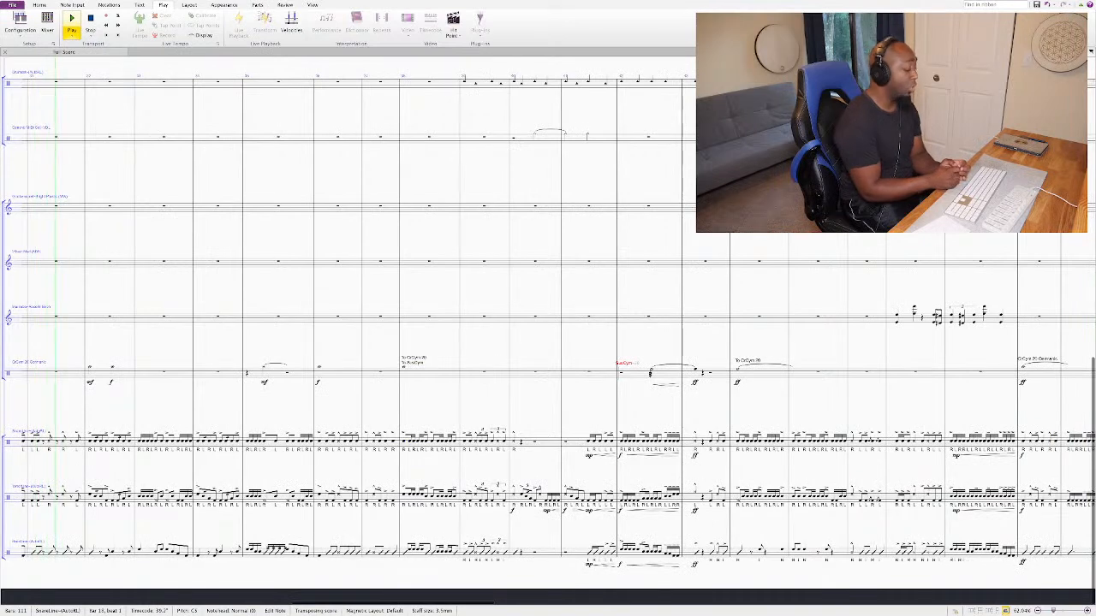
key("space")
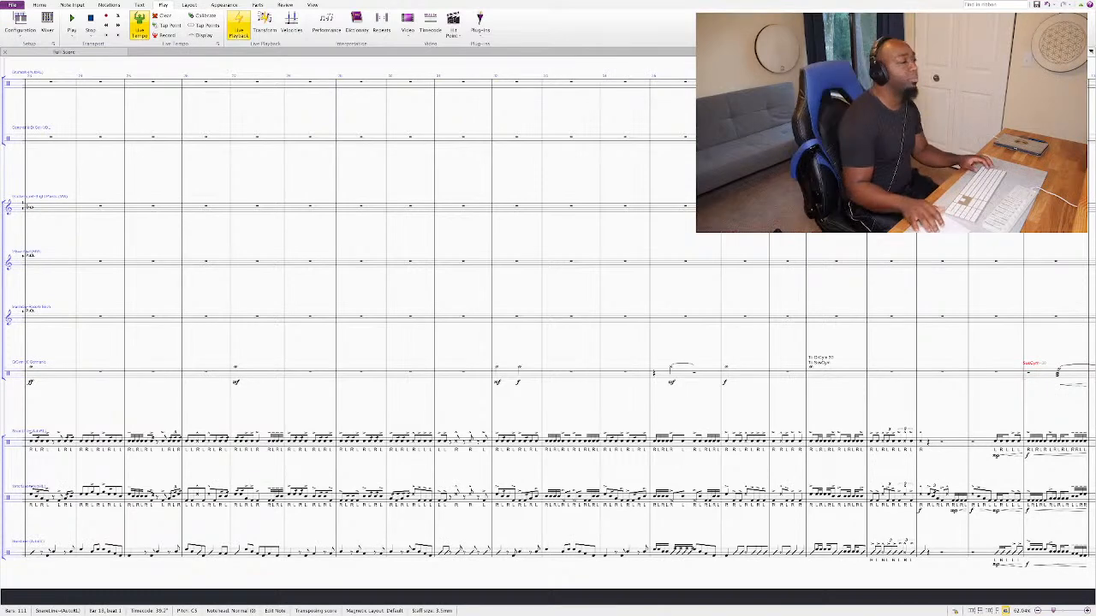
scroll(548, 325, "right", 5)
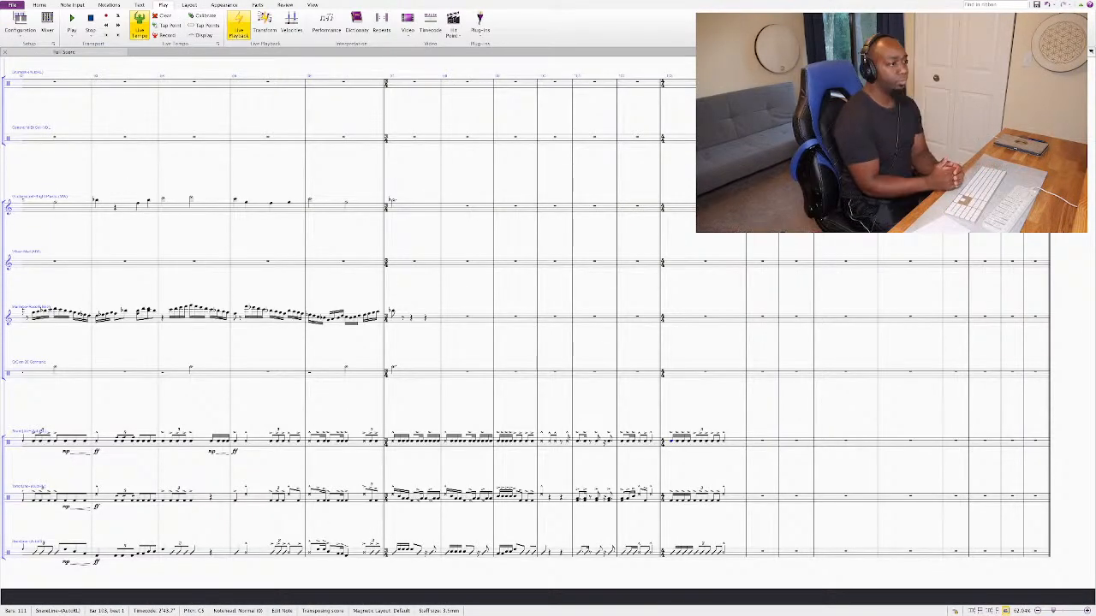
key("space")
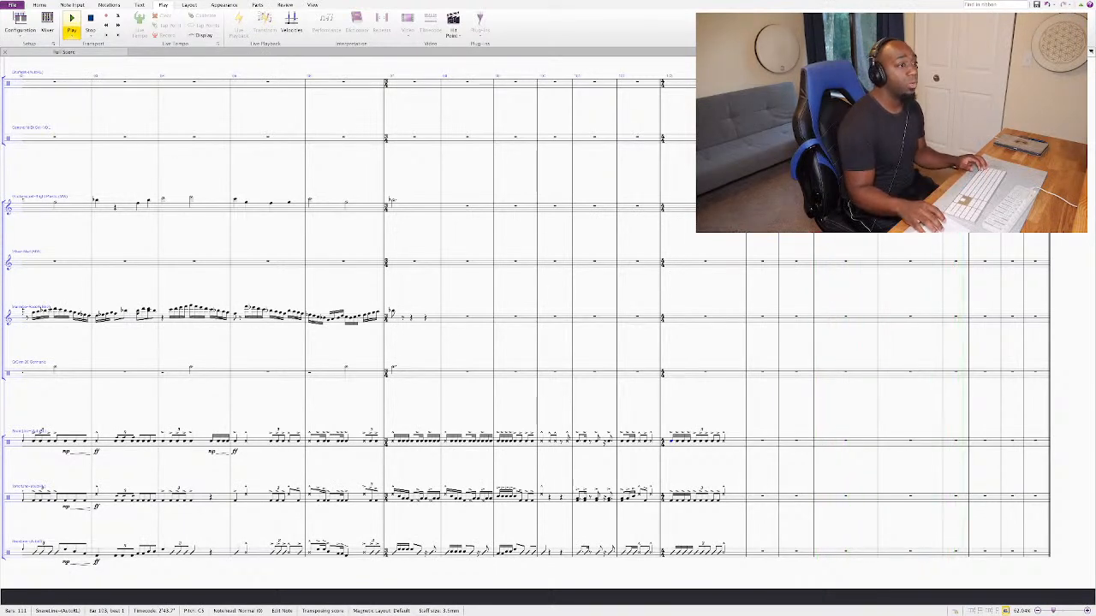
key("Escape")
Step: Enter a syncopated eighth-note rhythm on C5 in SnareLine bar 107, ending on the downbeat of bar 108
left_click(911, 442)
key("ctrl+v")
key("c")
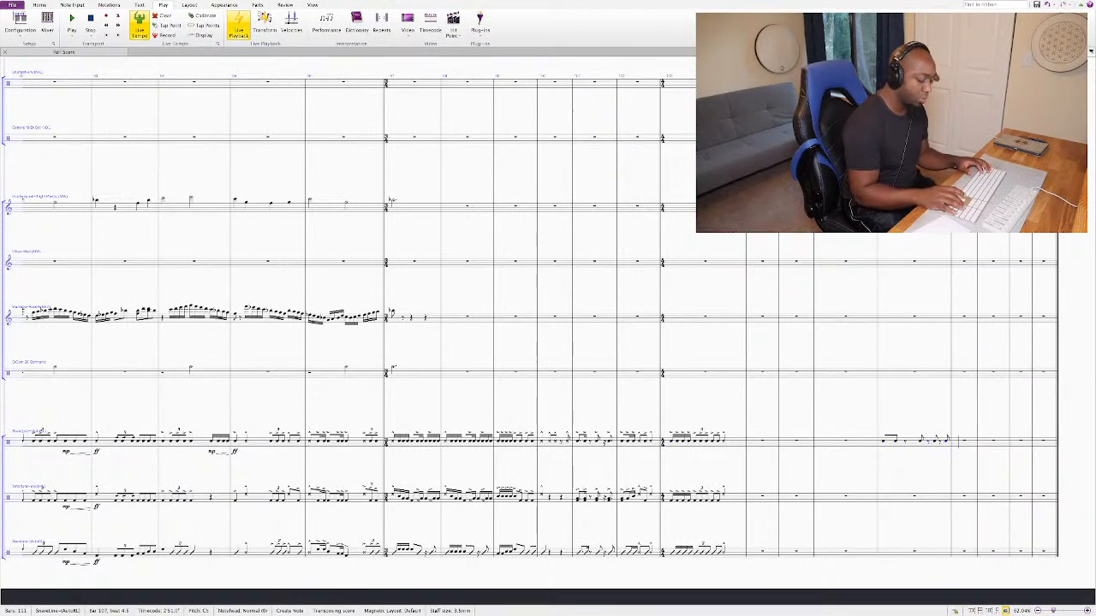
key("Escape")
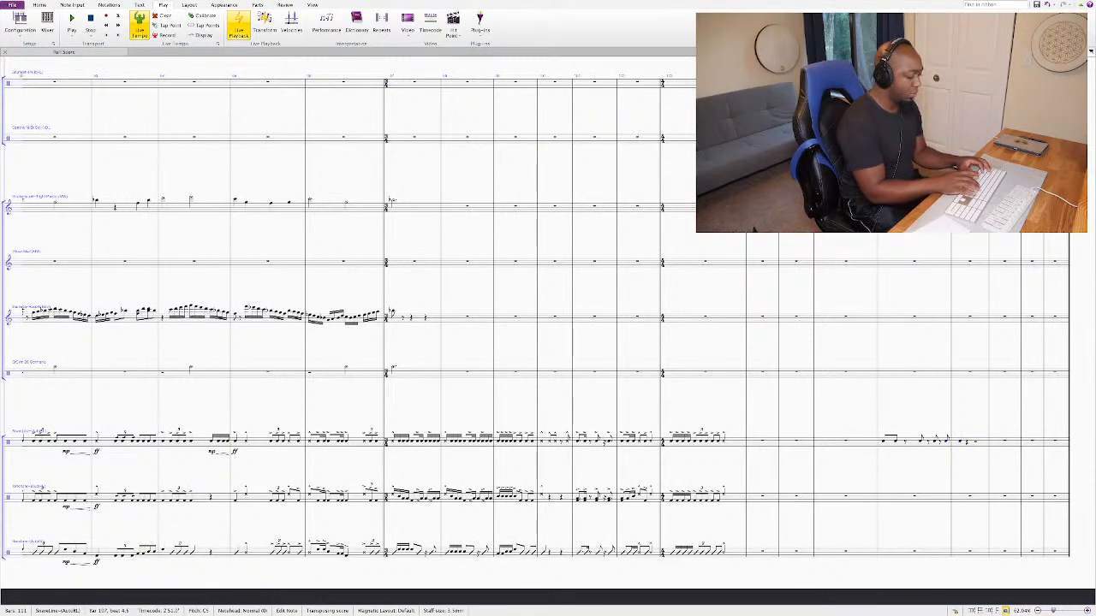
Step: Play back the drum parts from bar 103 to hear the new snare rhythm after the empty bars
key("space")
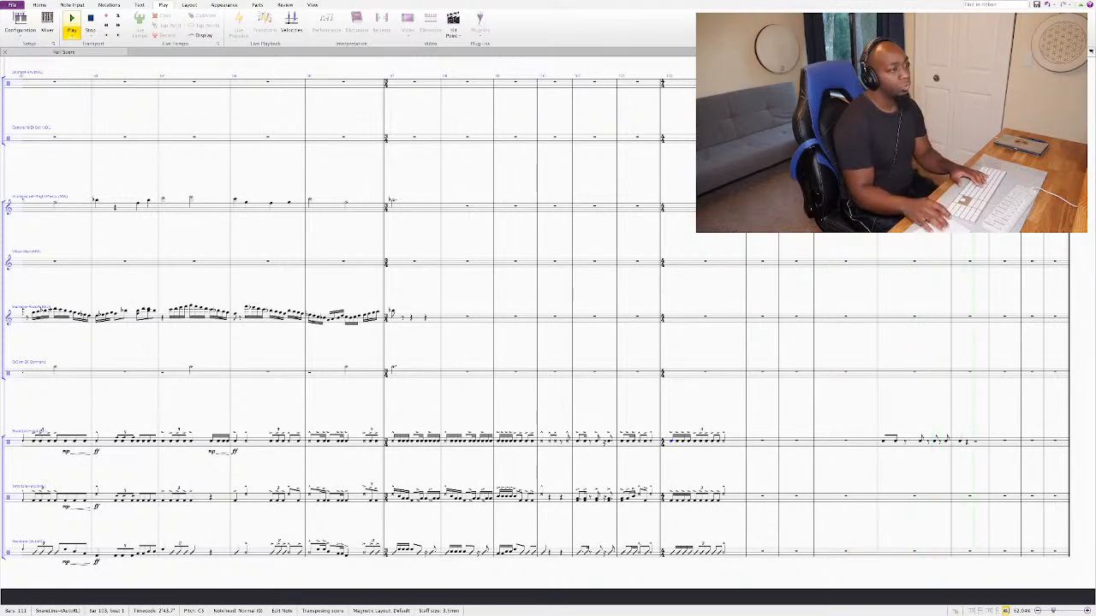
key("space")
key("space")
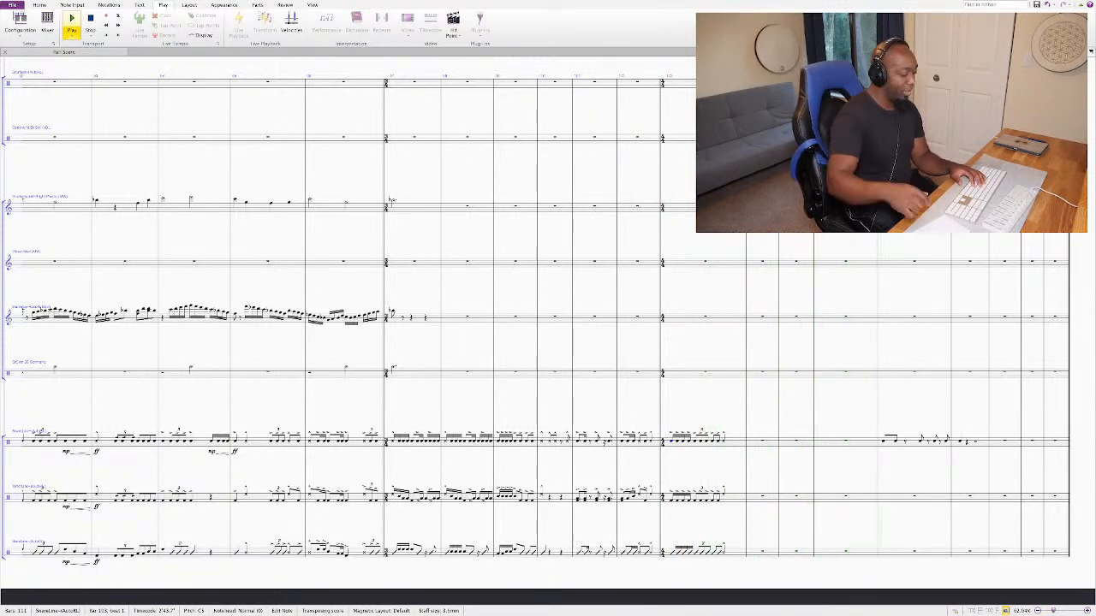
key("space")
Step: Enter a sixteenth-based snare figure on C5 over beats 1 and 2 of SnareLine bar 106
key("super+Right")
key("super+Right")
key("super+Right")
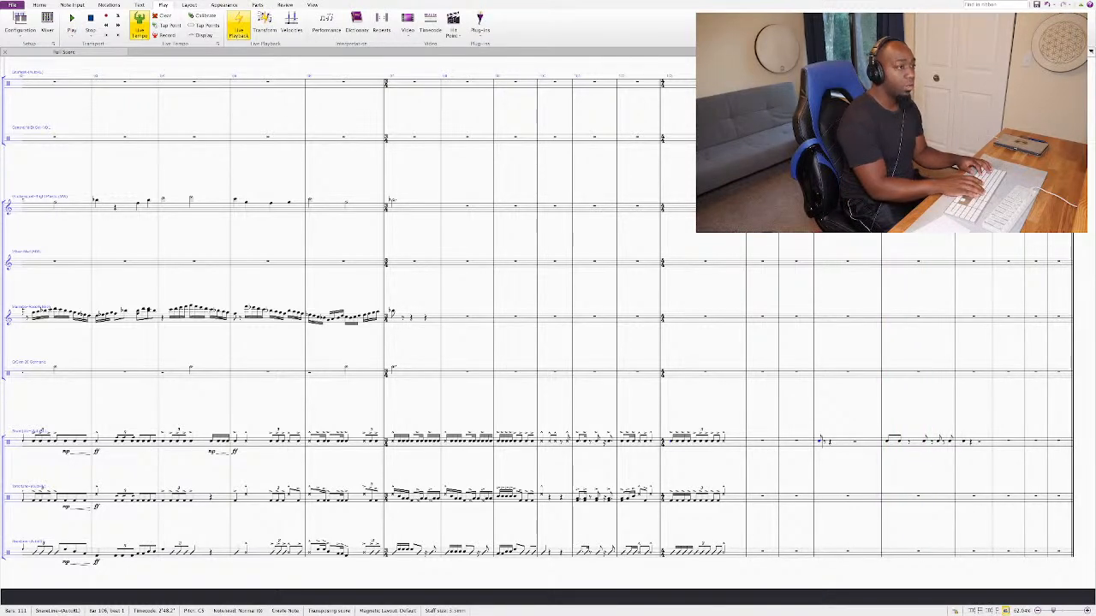
key("c")
key("Escape")
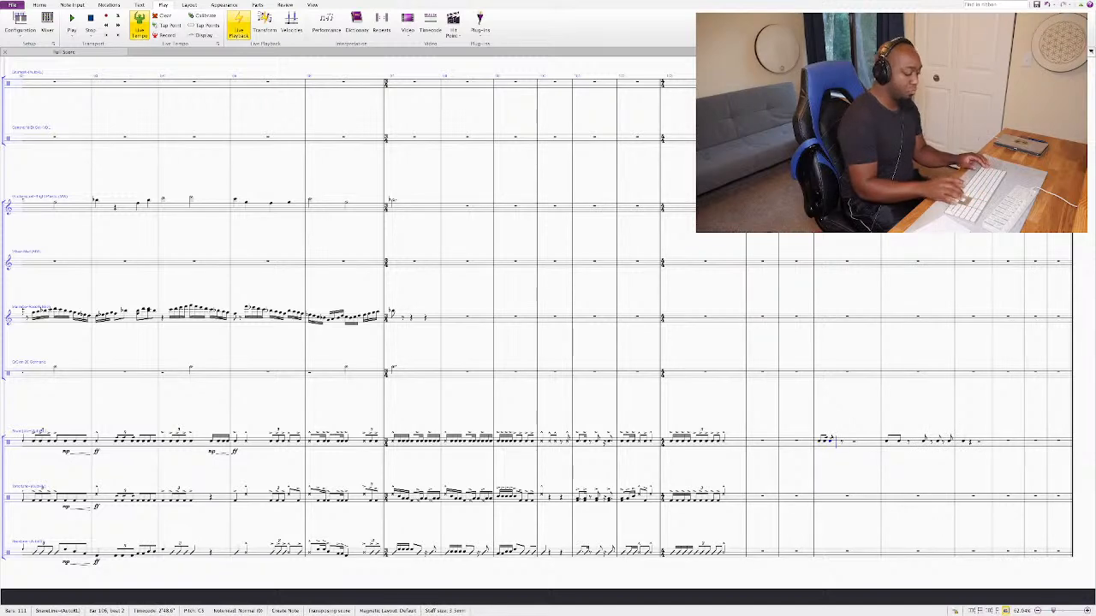
Step: Repeat the snare figure from beats 1 and 2 of bar 106 across beats 3 and 4
key("Left")
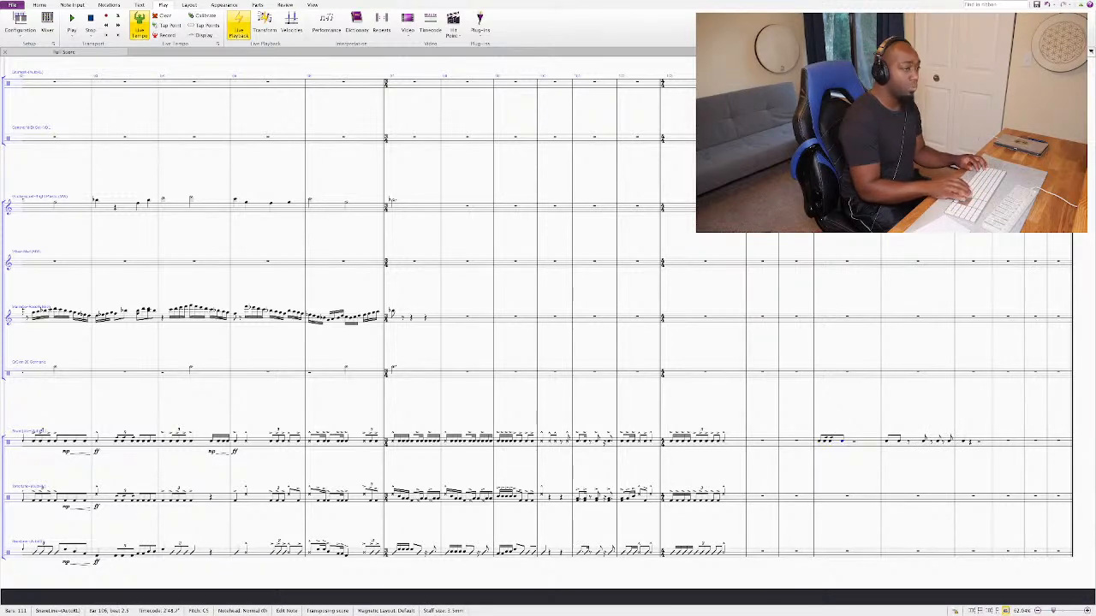
key("Left")
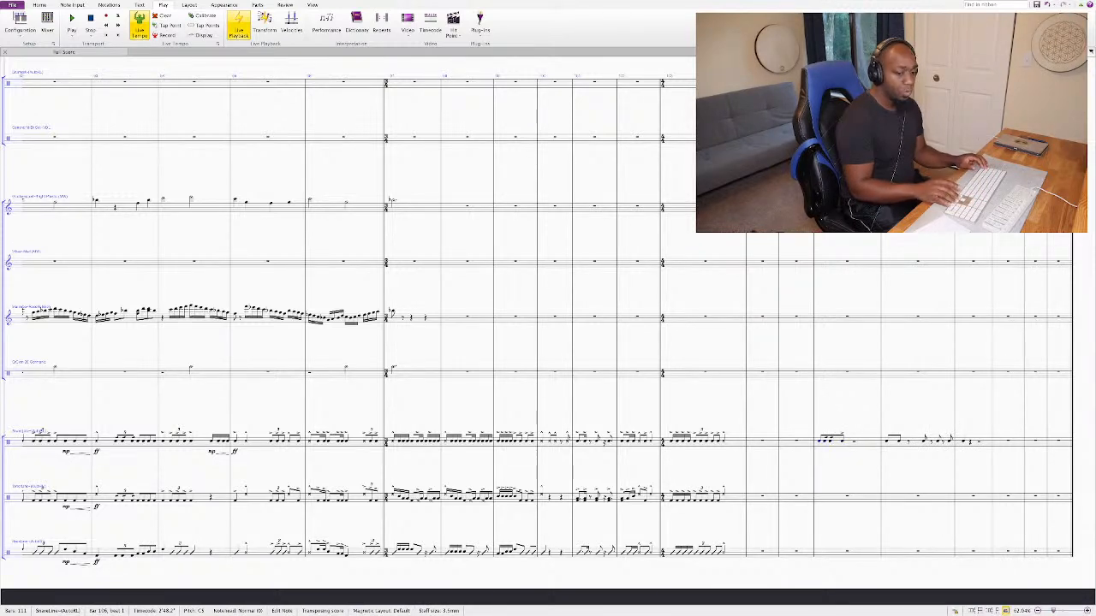
key("shift+Right")
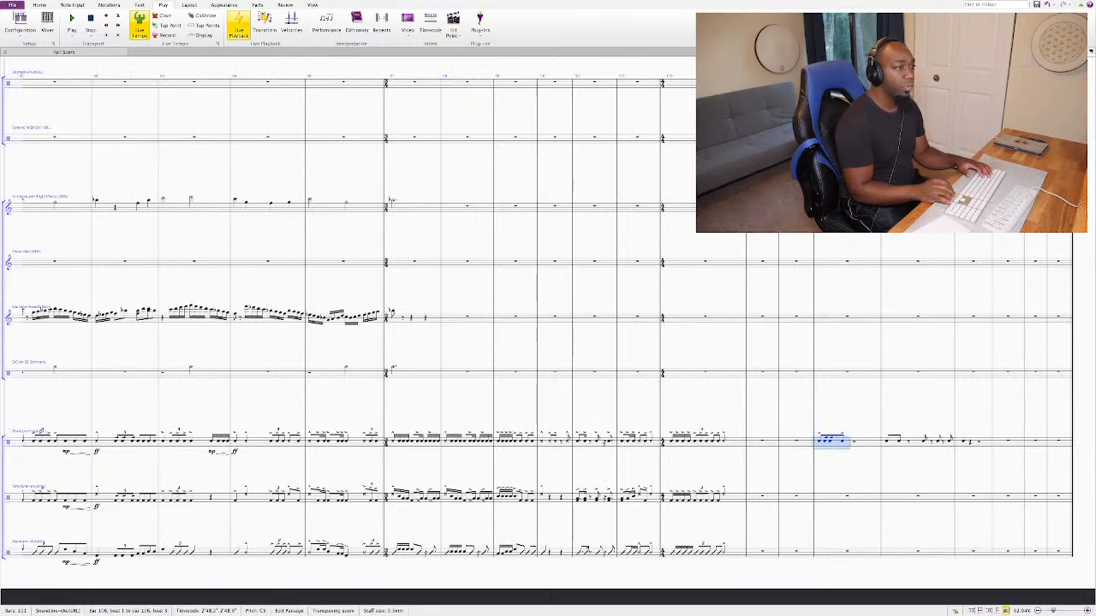
key("r")
key("Escape")
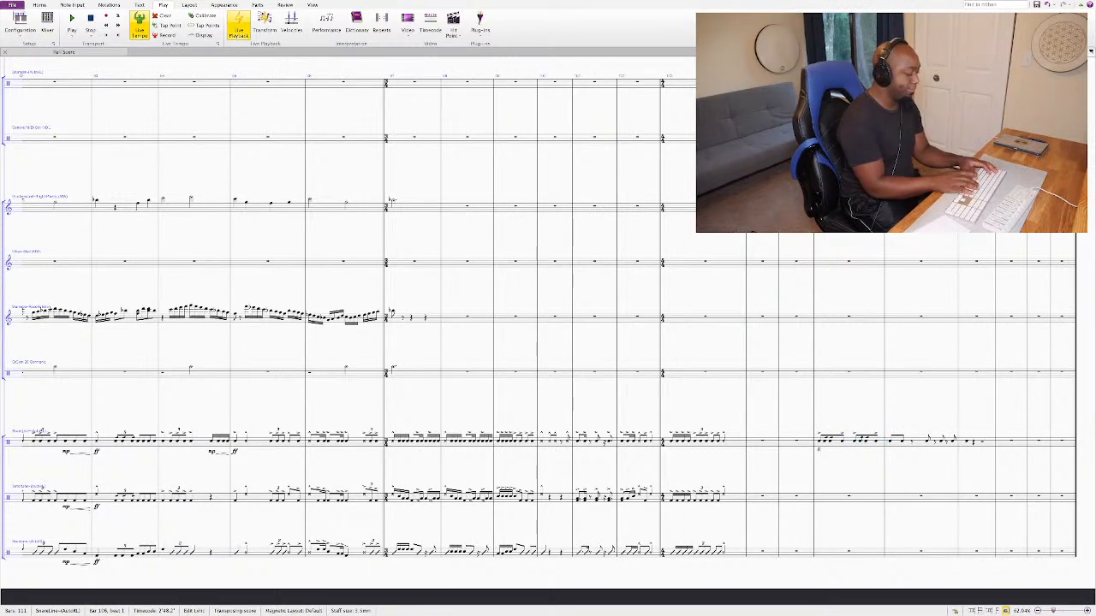
Step: Enter the sticking R L R L, R L R L, R L, R R L, R under the snare notes from bar 106 through the downbeat of bar 108
type("L R R L R")
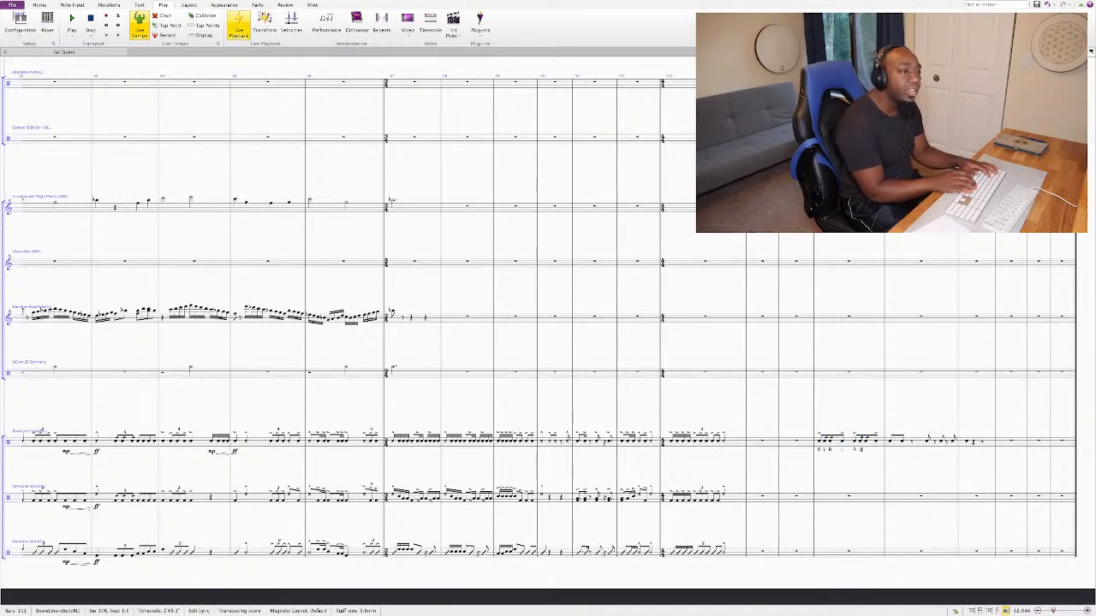
type(" R")
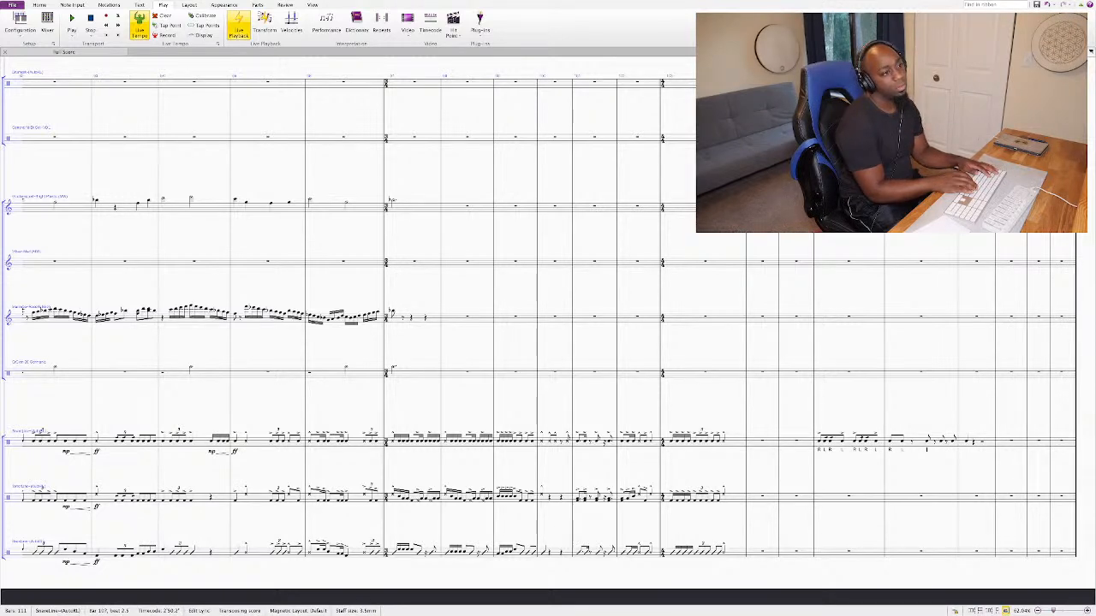
type(" L R")
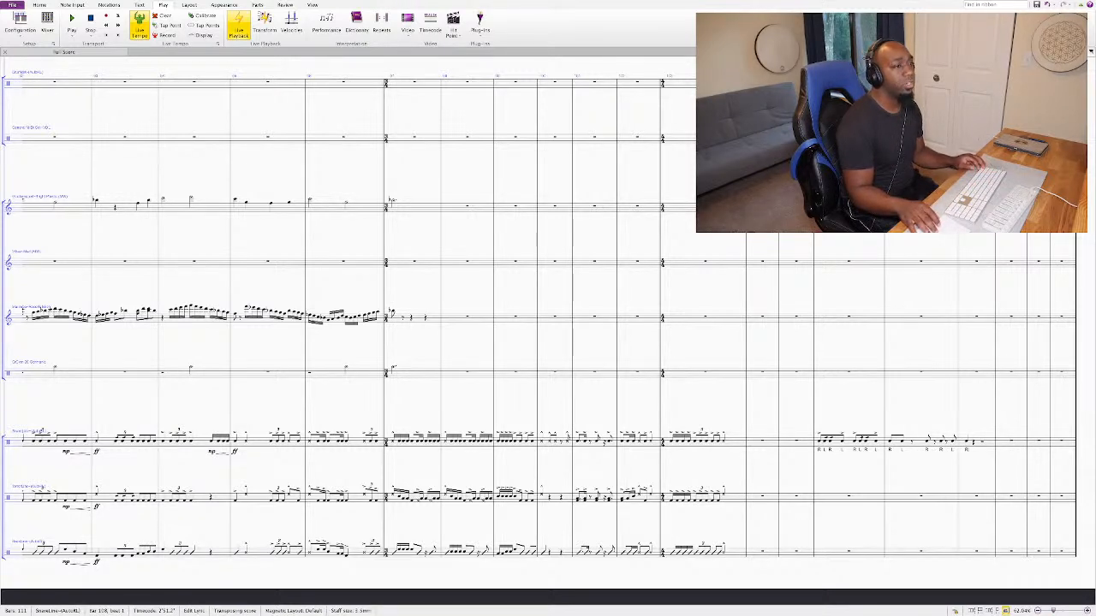
key("Escape")
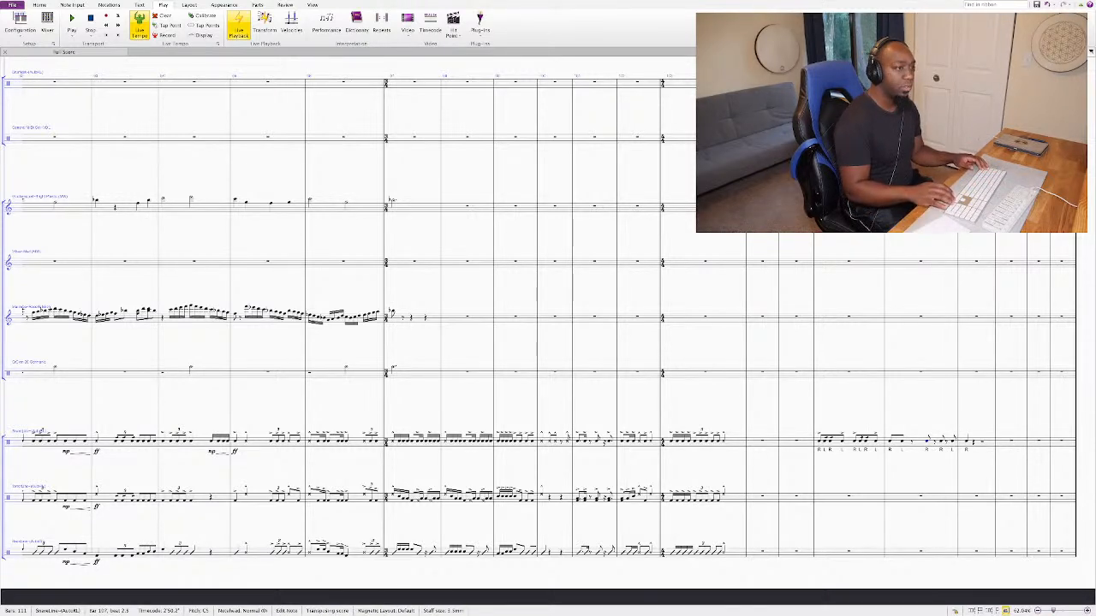
Step: Add accents to the snare notes in bar 107 and on the downbeat of bar 108
left_click(926, 441)
left_click(940, 441, "shift")
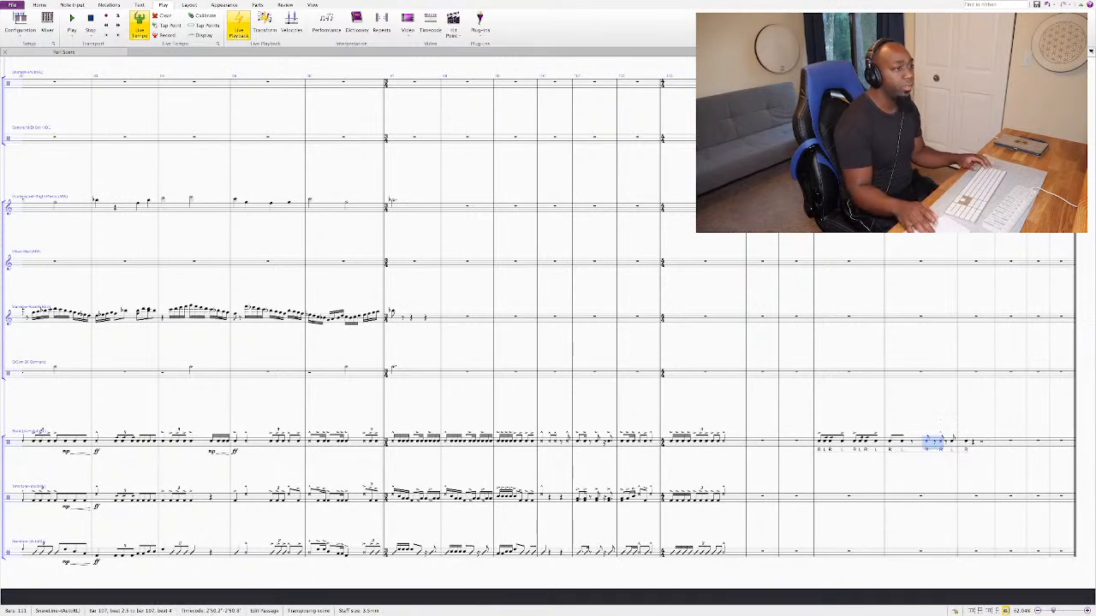
key("Delete")
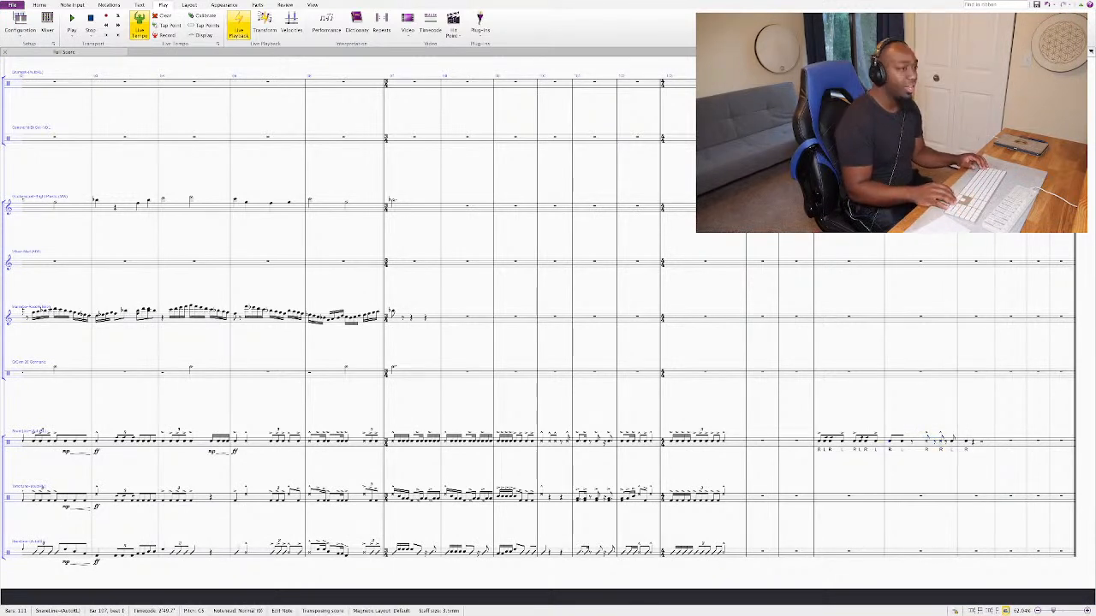
key("shift+Right")
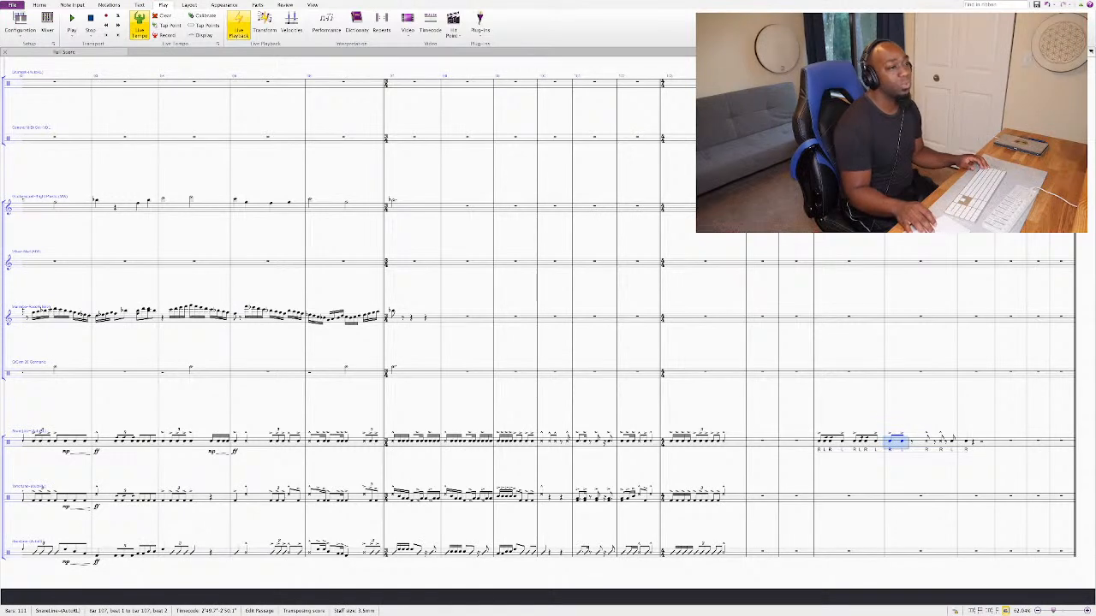
key("Delete")
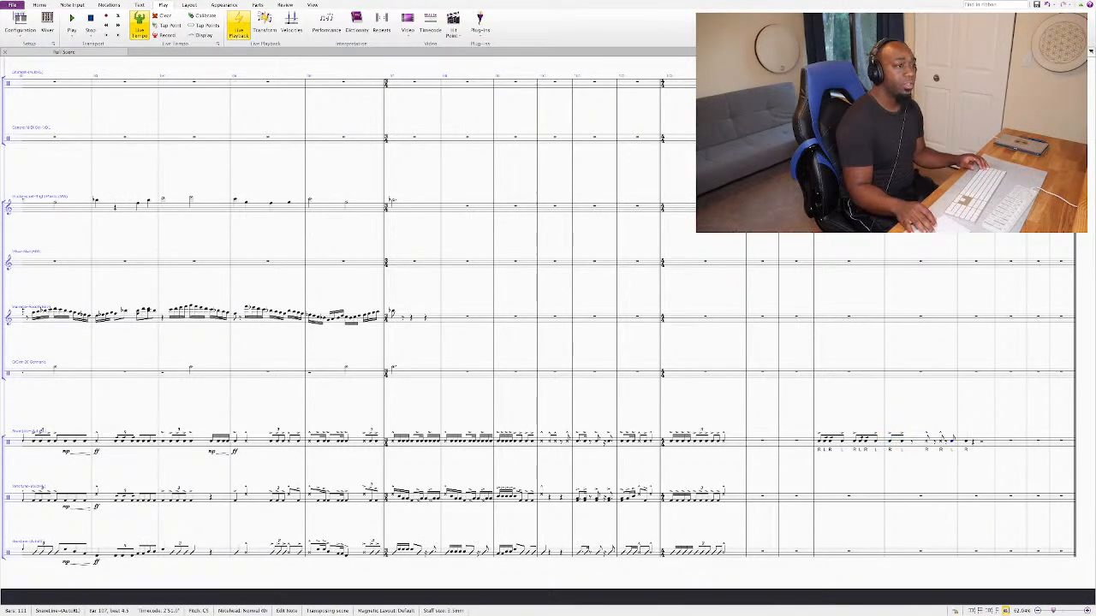
key("shift+Right")
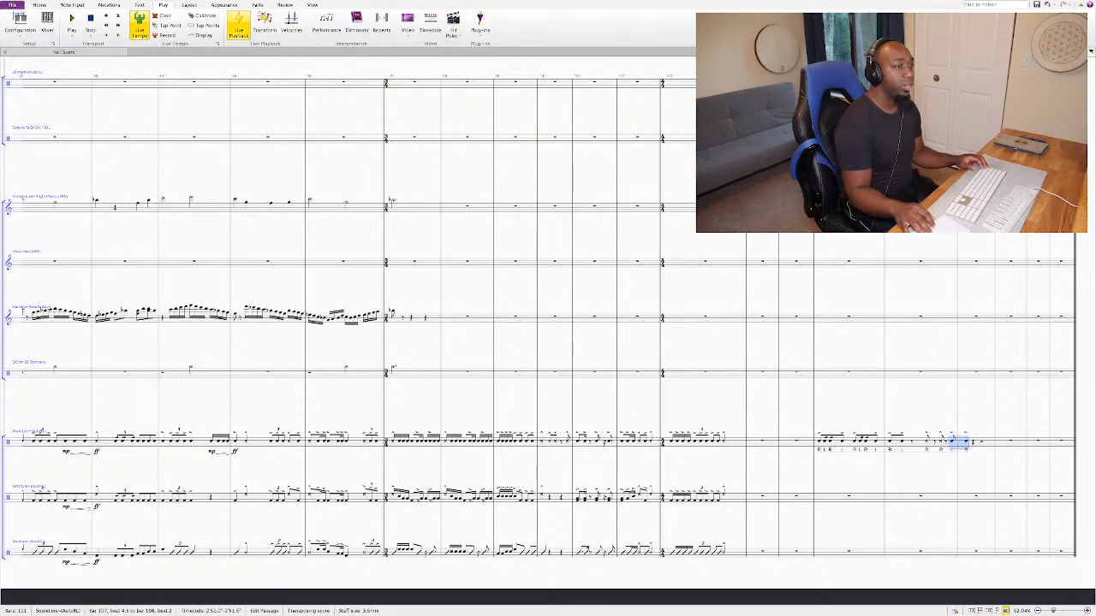
key("Escape")
Step: Play back the drum parts from bar 103 into the empty bars leading to the snare entrance
key("Right")
key("space")
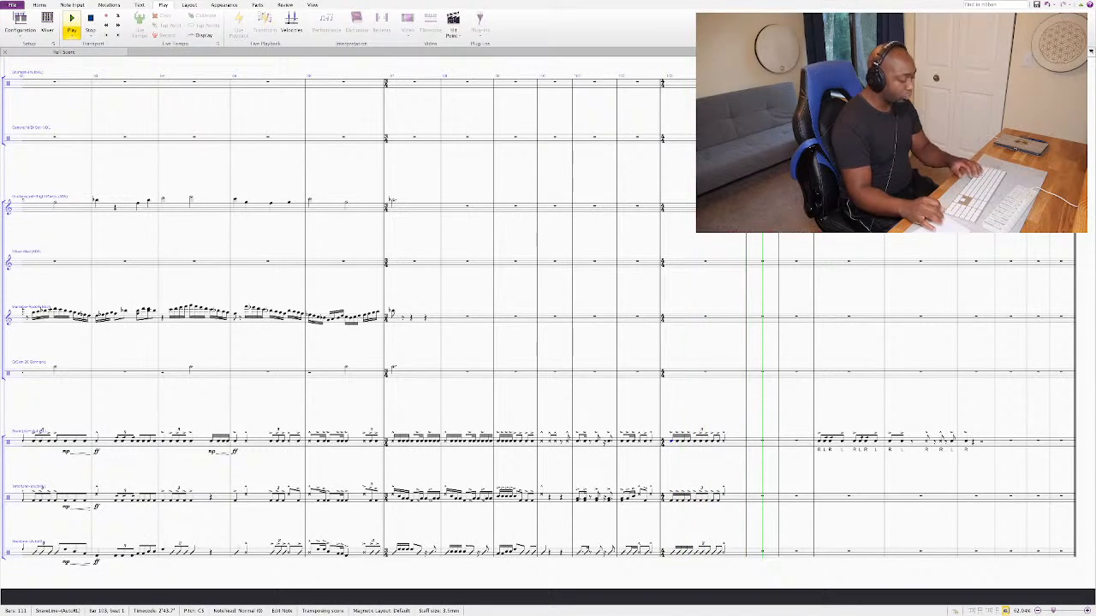
key("space")
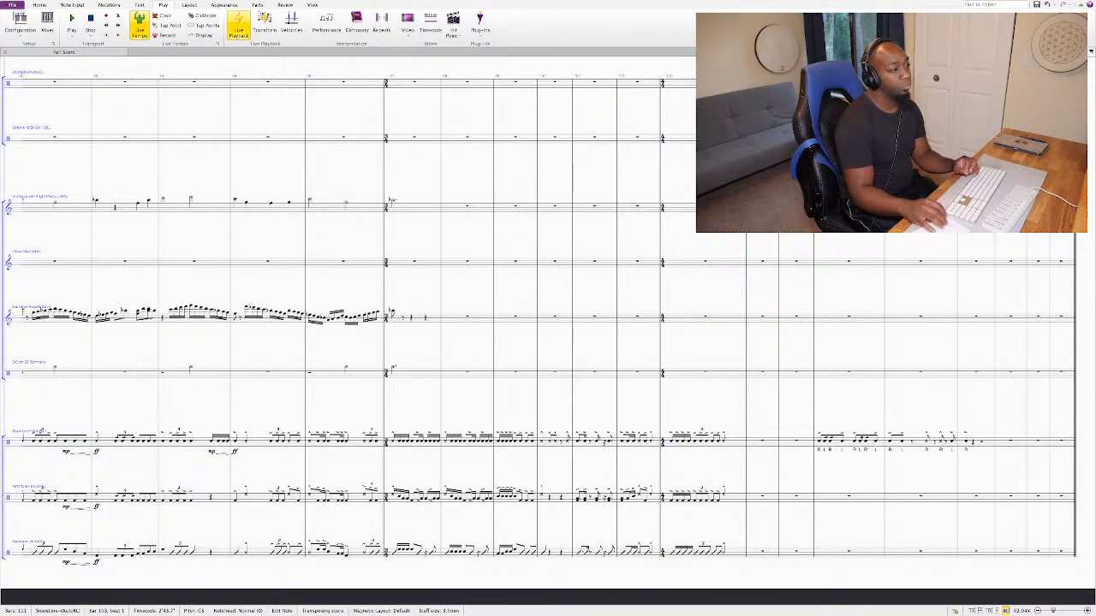
Step: Write sixteenth notes rising from A4 to C5 on beat 4 of BassLine bar 103
key("Right")
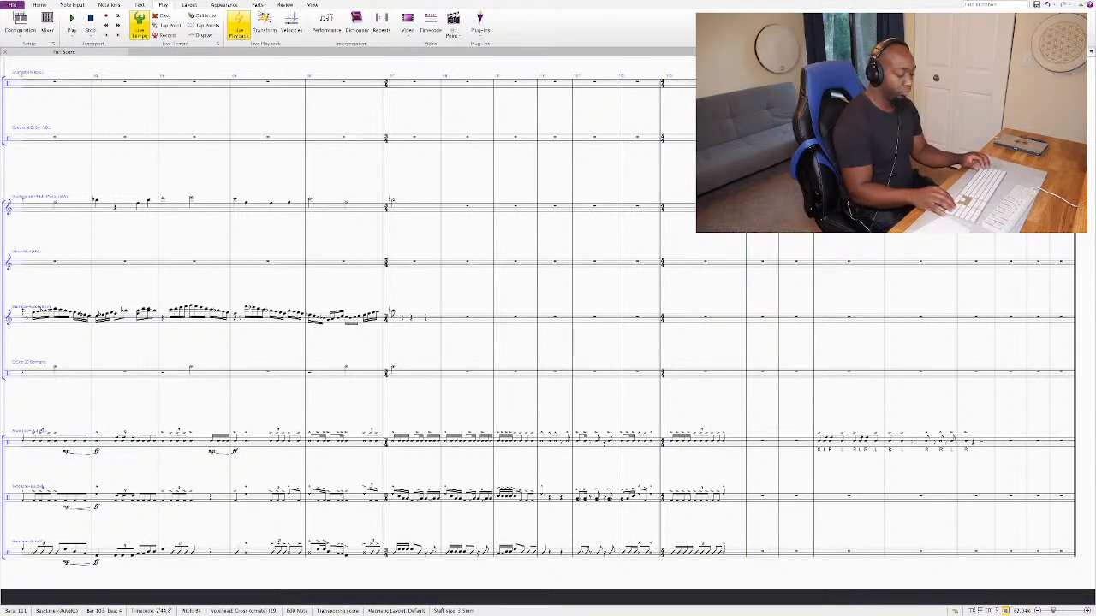
key("Right")
key("Left")
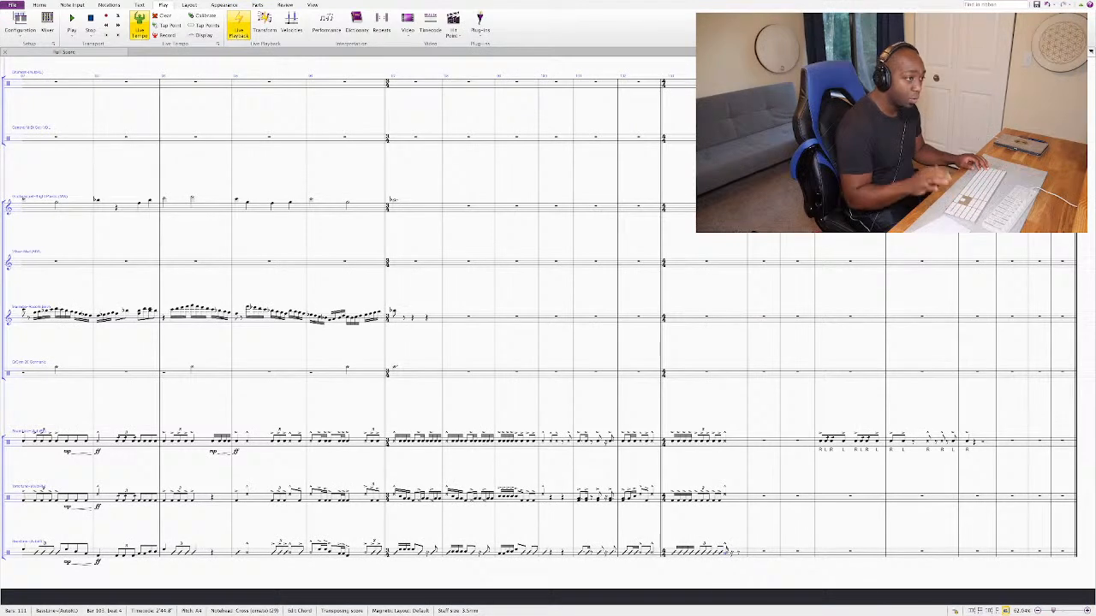
key("shift+2")
key("n")
key("a")
key("c")
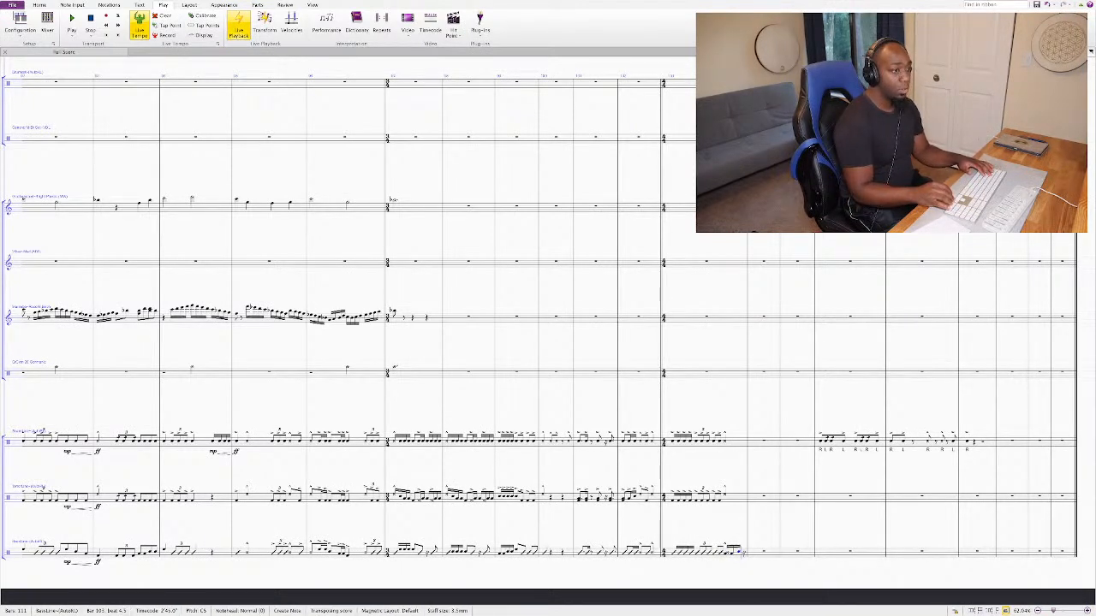
Step: Continue BassLine into bar 104 with repeated sixteenth notes on E5 starting on beat 1
key("e")
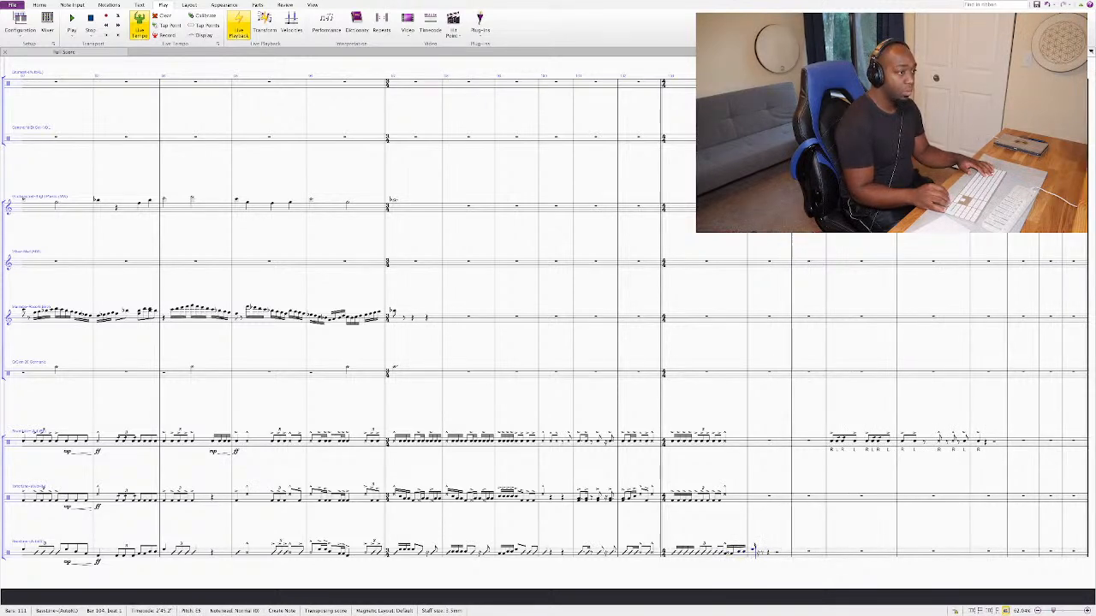
key("e")
key("e")
key("e")
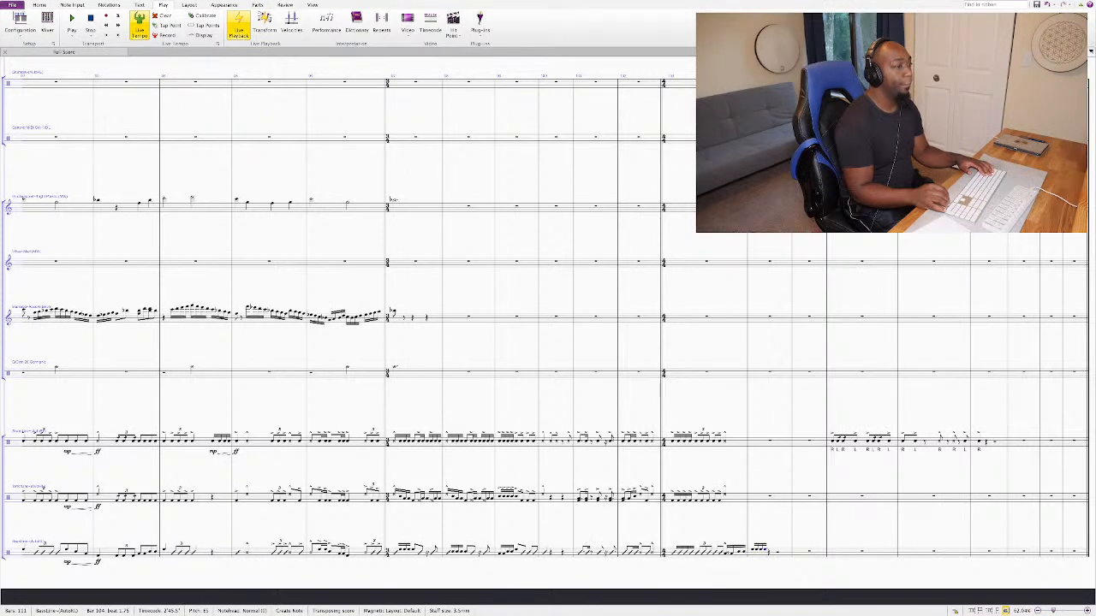
key("e")
key("Escape")
Step: Play back from the start of bar 103 to check the new bass drum run into bar 104
key("super+Left")
key("space")
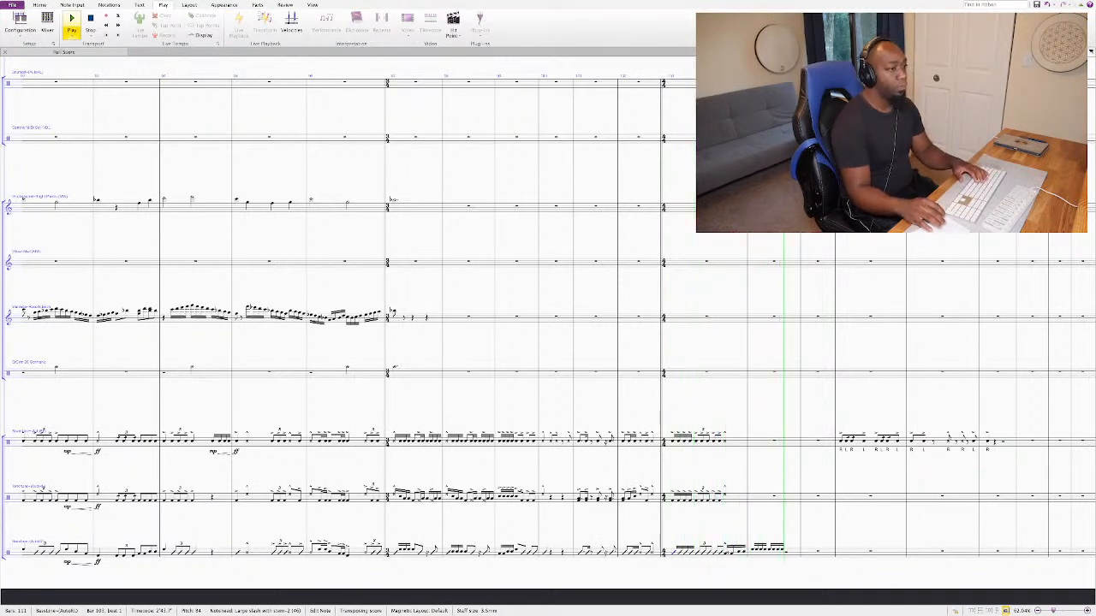
key("space")
Step: Lower the beat 2 sixteenths of BassLine bar 104 toward A4 and add slash-notehead notes from beat 3 on
left_click(769, 550)
key("shift+Right")
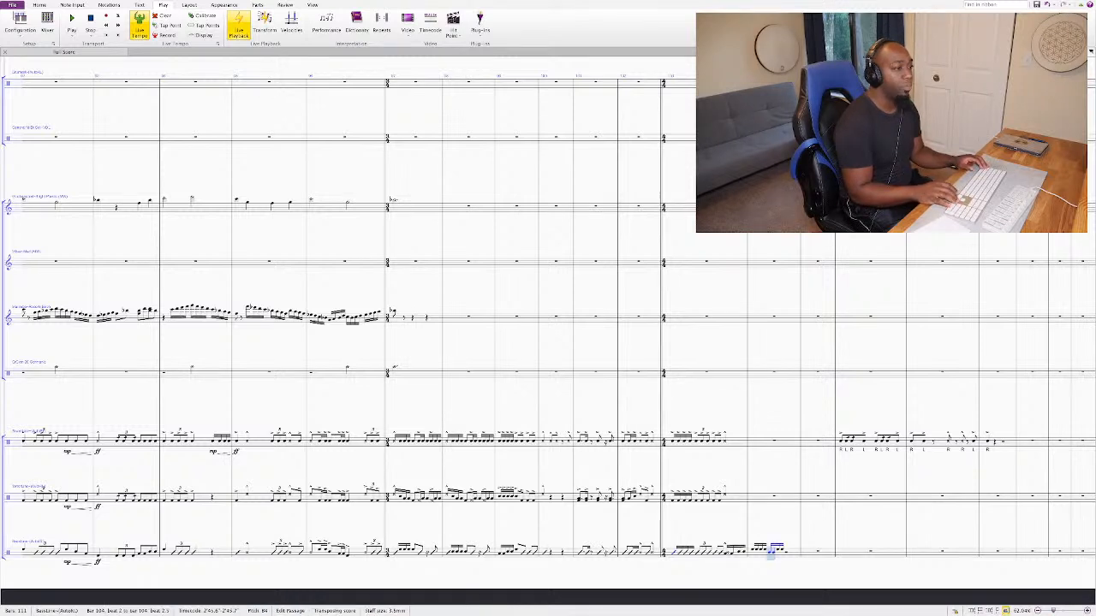
key("shift+Right")
key("shift+Right")
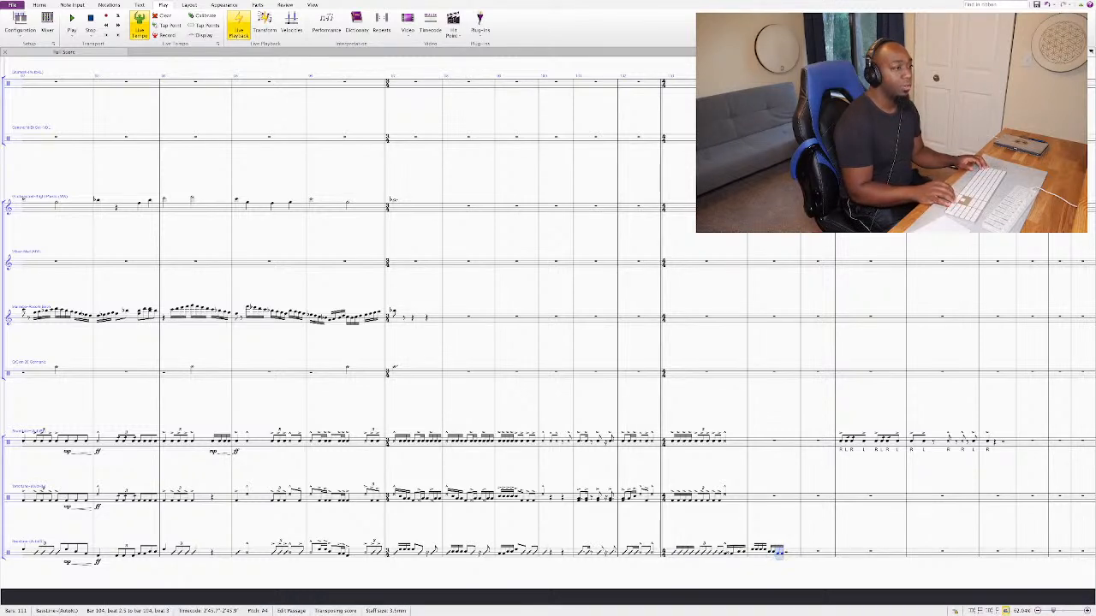
key("Escape")
key("n")
key("shift+Left")
key("shift+alt+4")
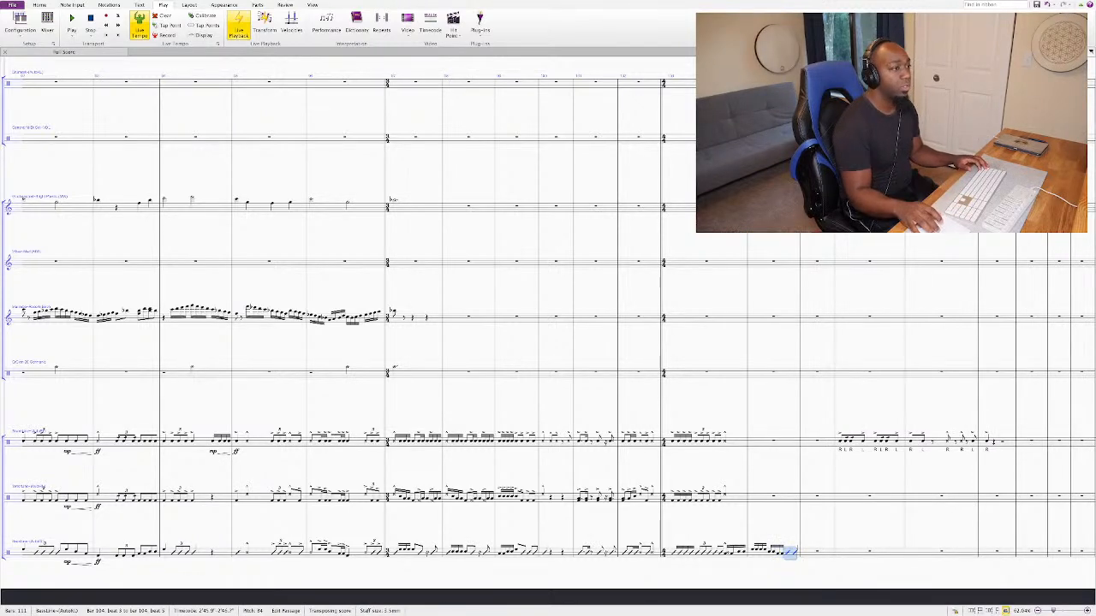
key("Escape")
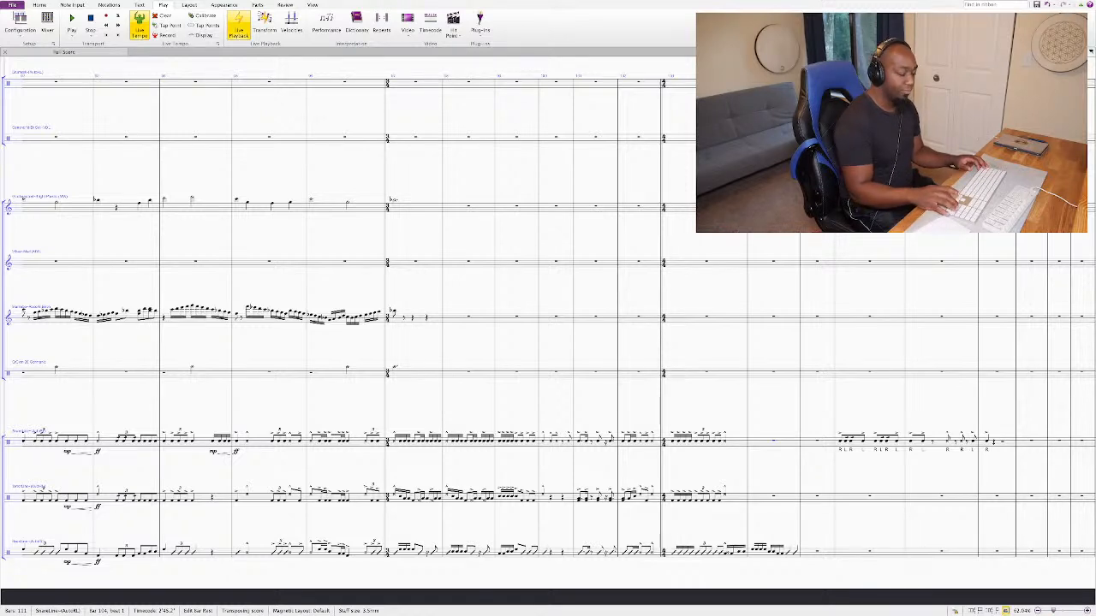
Step: Enter C5 sixteenth notes from beat 3 of SnareLine bar 104 and give the beat 4 note a cross notehead
left_click(767, 441)
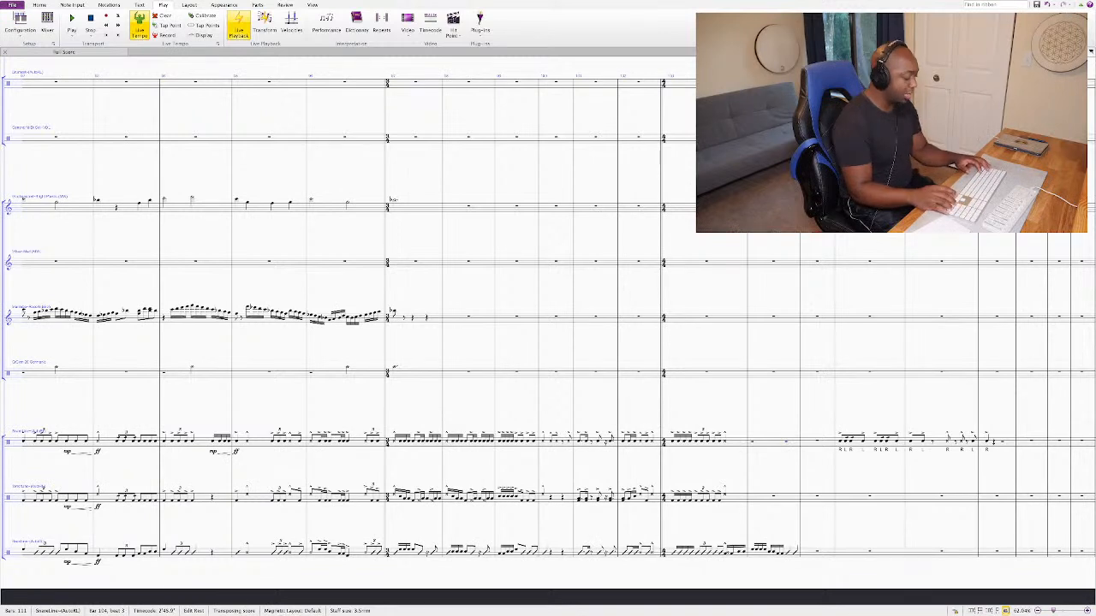
key("n")
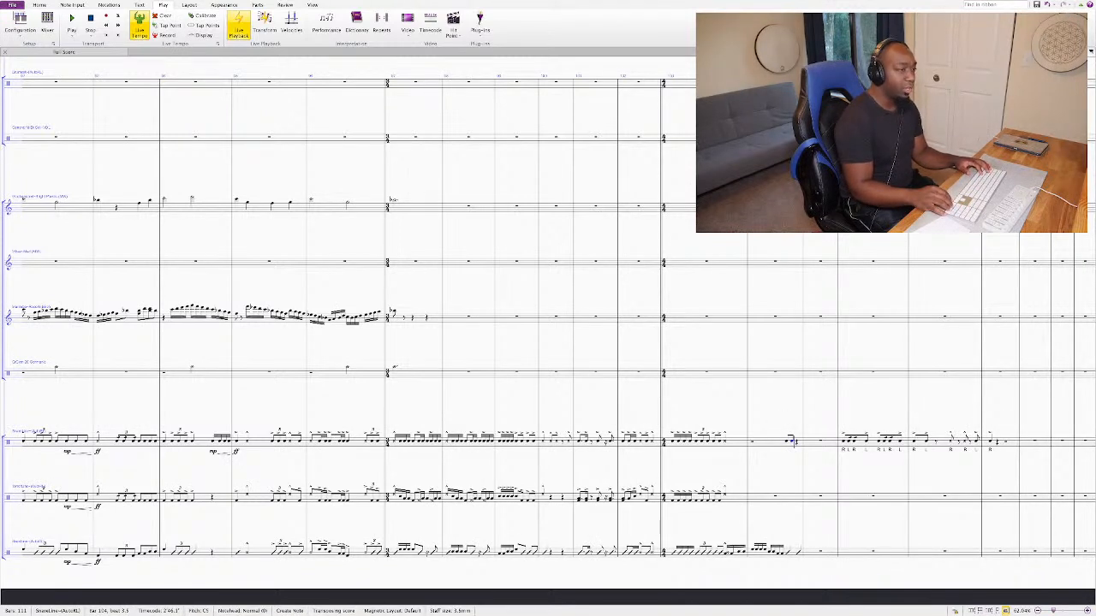
key("c")
key("c")
key("c")
key("c")
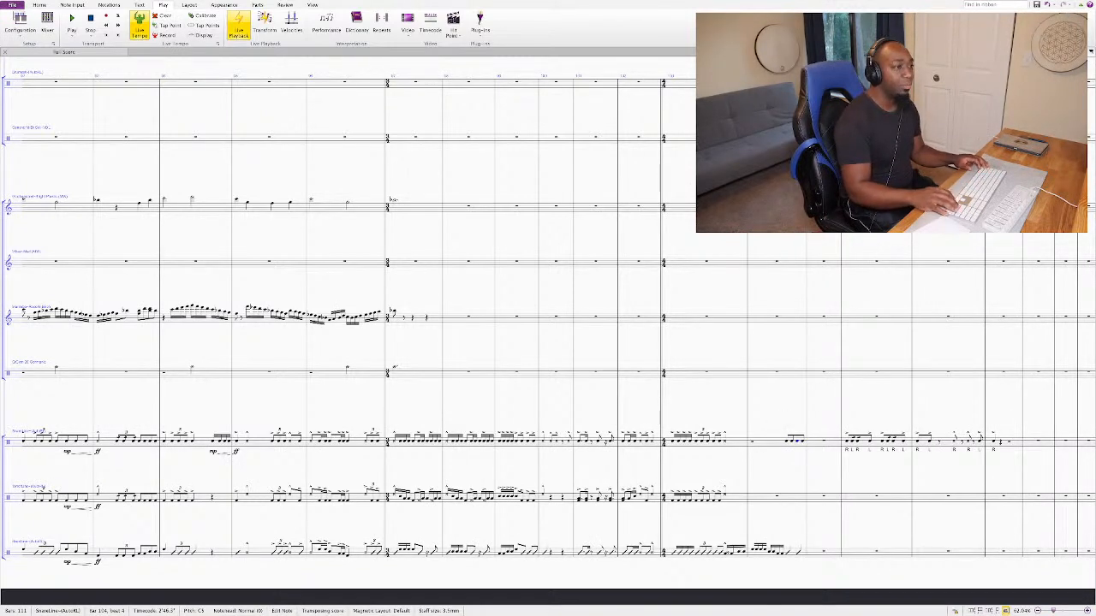
key("shift+alt+equal")
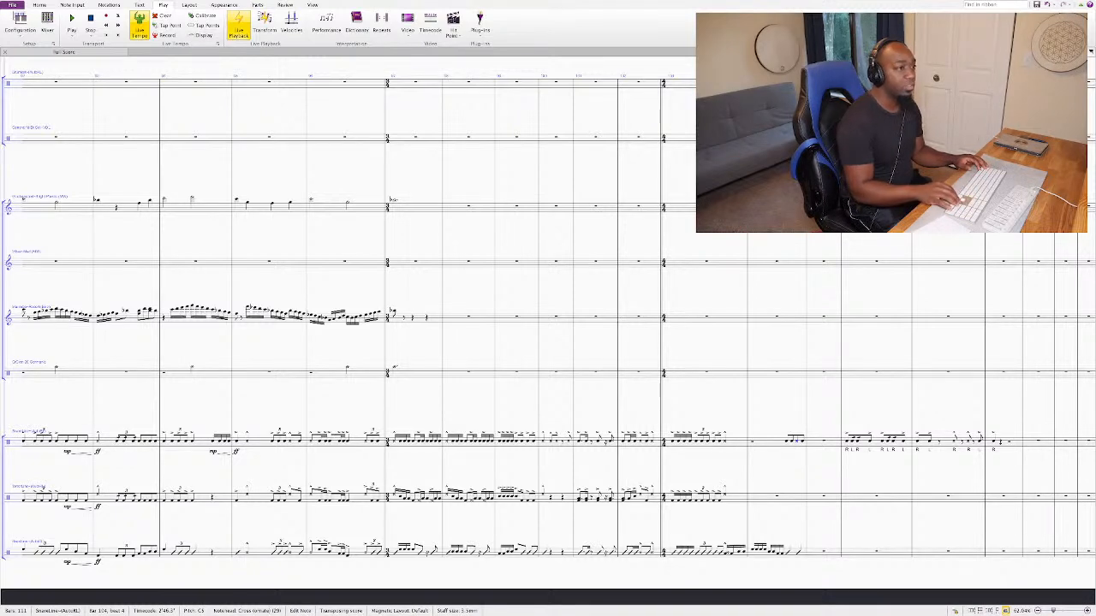
Step: Copy all of SnareLine bar 104 onto the same bar of TenorLine
key("Right")
key("shift+Left")
key("shift+Left")
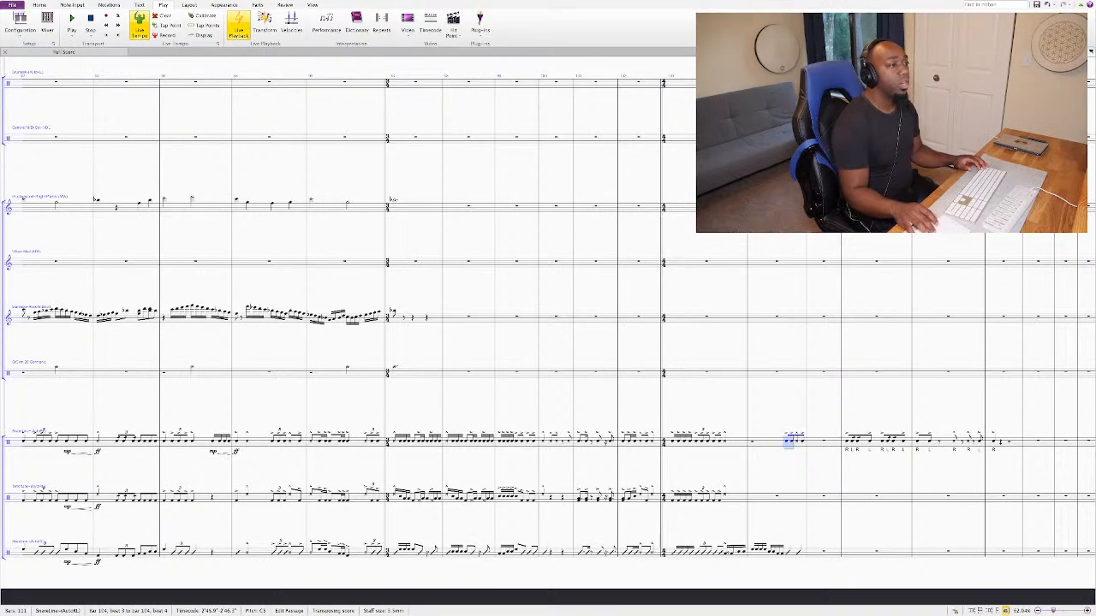
key("shift+Left")
key("shift+Left")
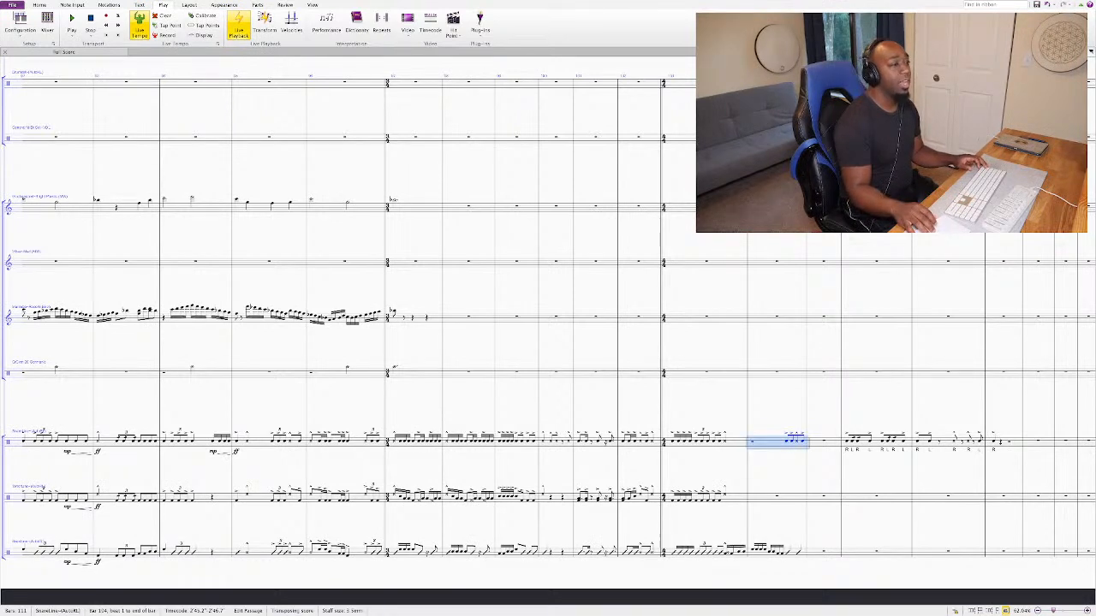
key("alt+Down")
key("Right")
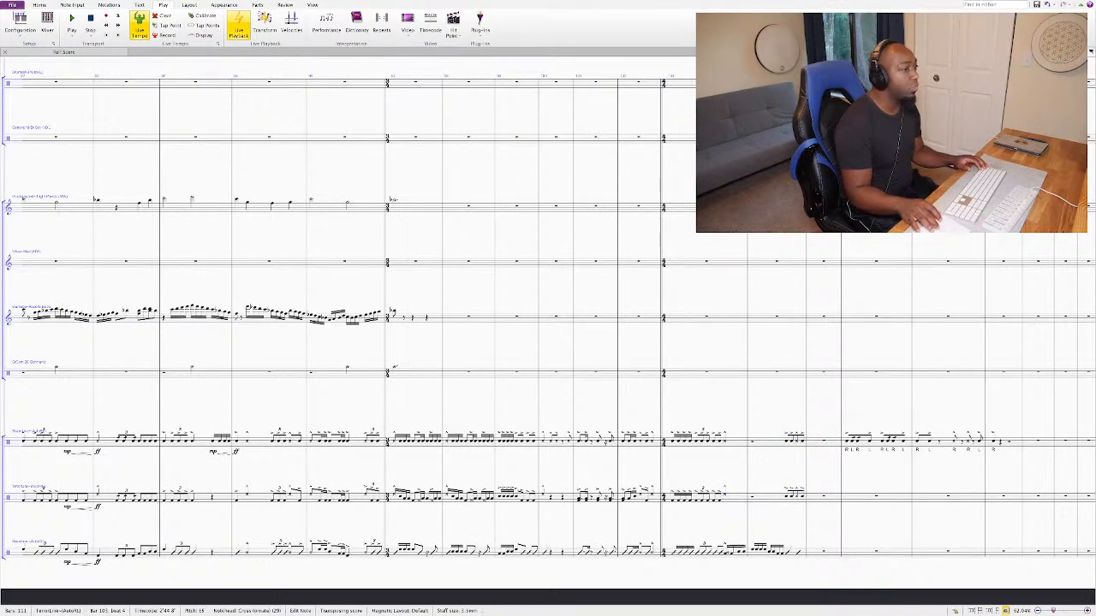
Step: Adjust the copied TenorLine notes from beat 3 of bar 104, setting the beat 4.5 note to F4
key("Right")
key("Right")
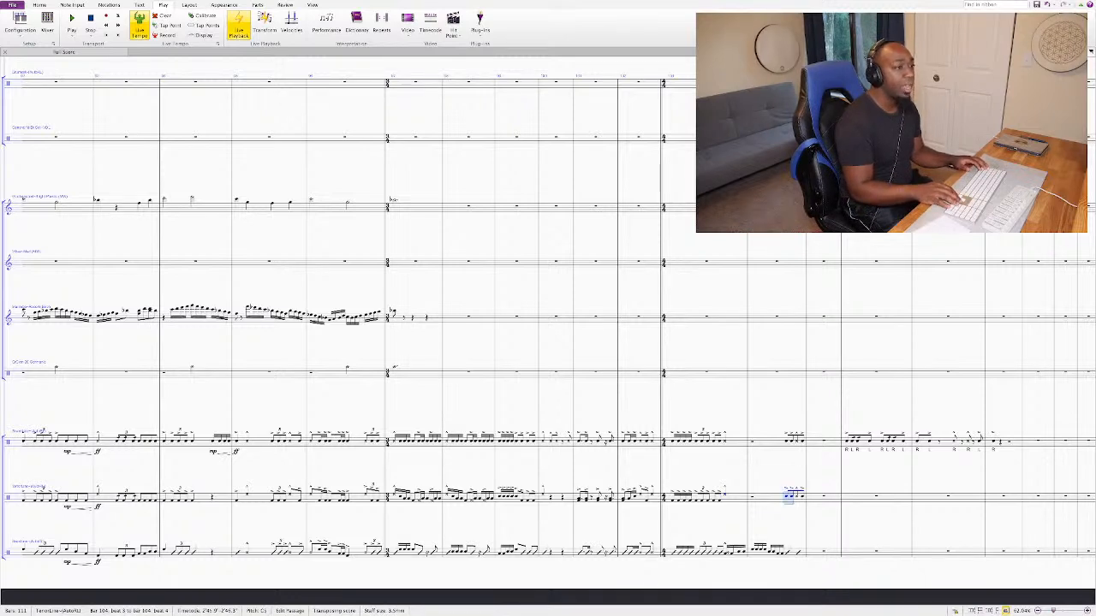
key("Right")
key("Right")
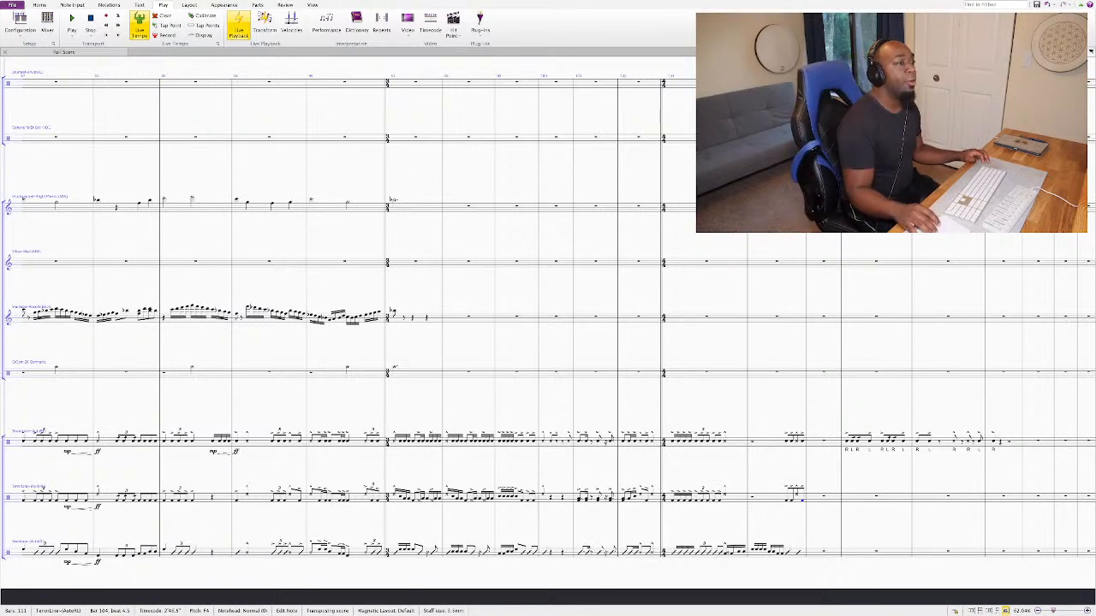
key("Escape")
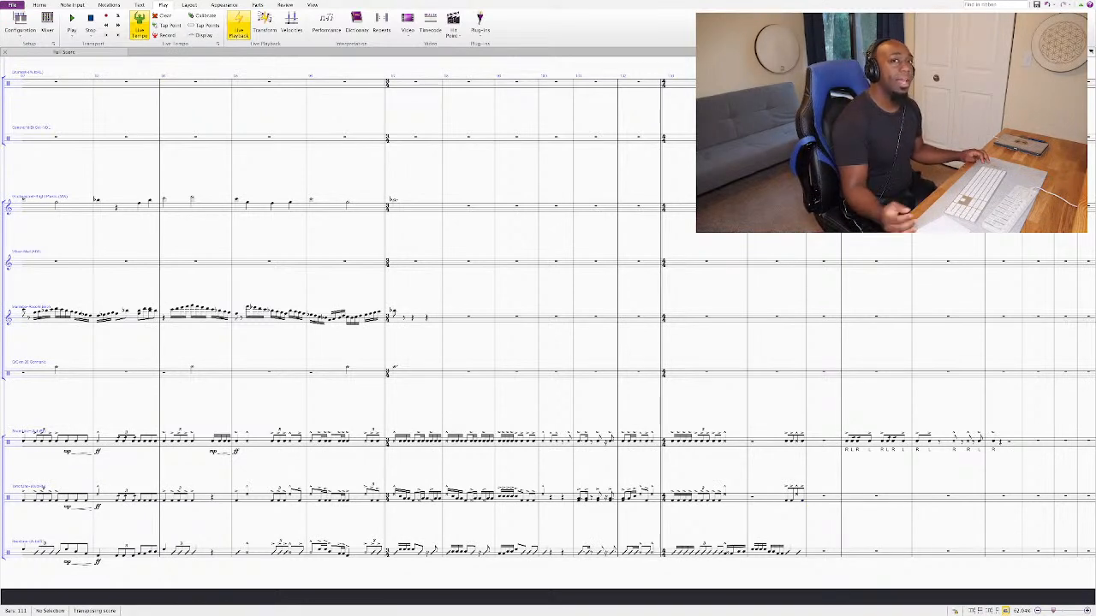
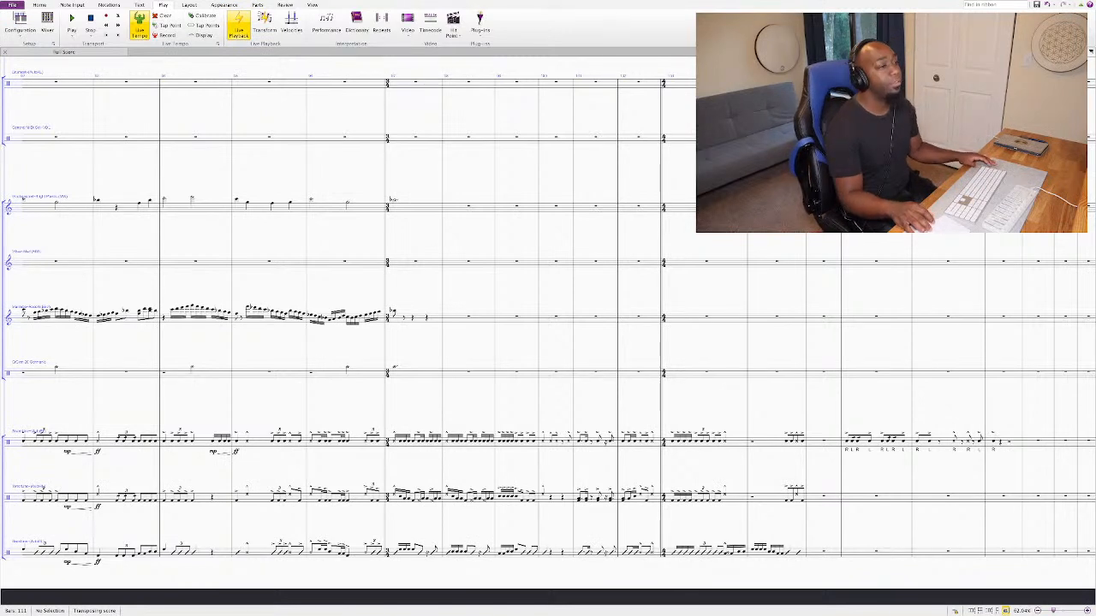
Step: Play back from the start of bar 103 to check the snare and tenor notes added in bar 104
left_click(676, 436)
key("space")
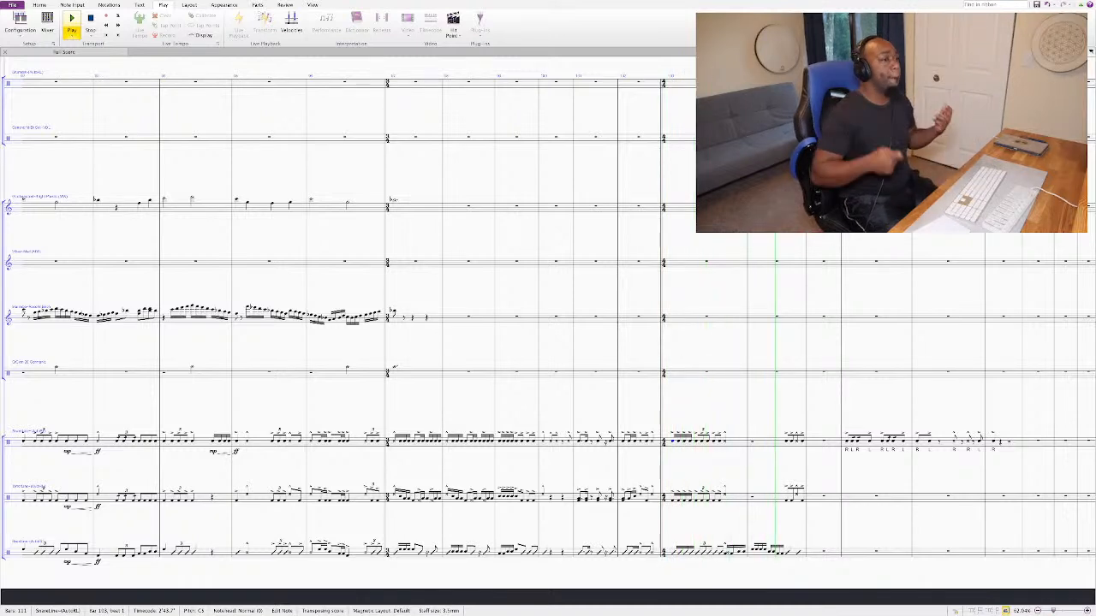
key("space")
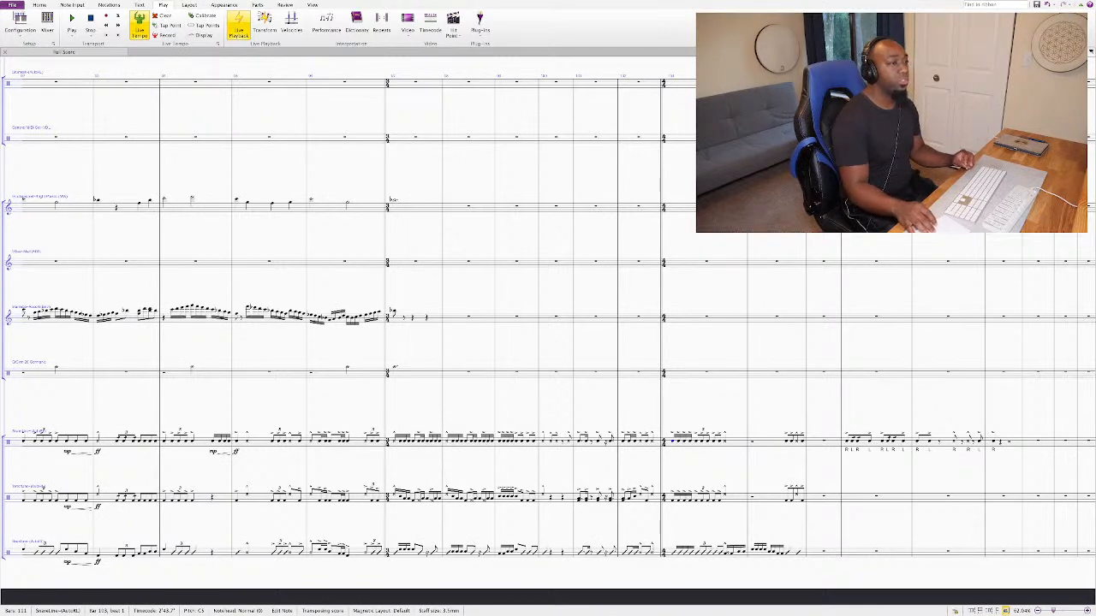
Step: Fill SnareLine bar 105 with repeated C5 notes starting on beat 1
key("Right")
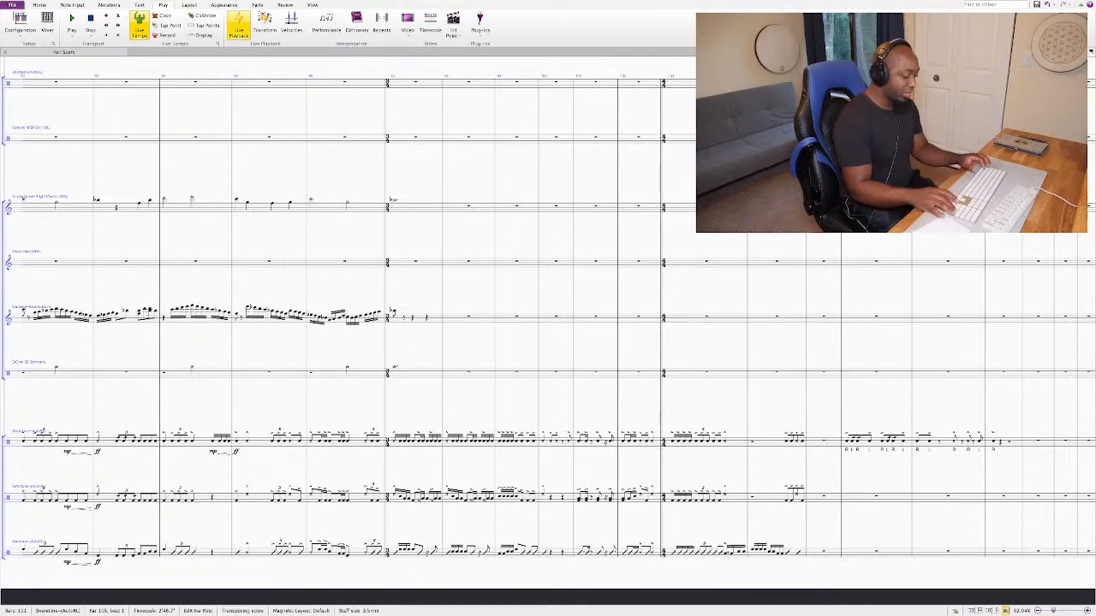
key("n")
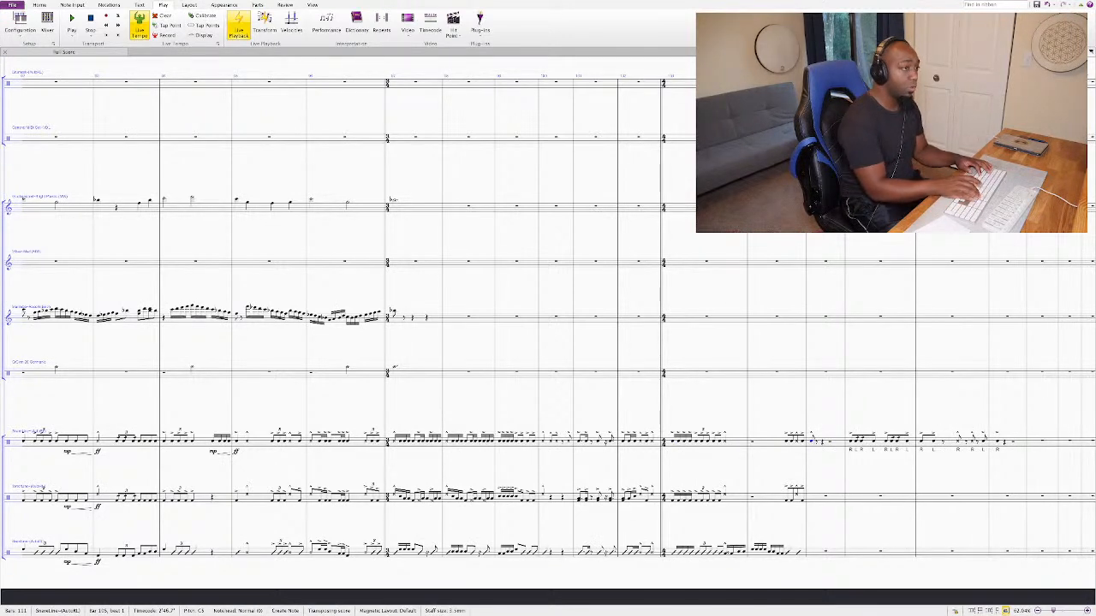
key("c")
key("c")
key("c")
key("c")
key("c")
key("c")
Step: Add accents to the repeated C5 notes in SnareLine bar 105
key("shift+Left")
key("shift+Left")
key("shift+Left")
key("Left")
key("super+shift+a")
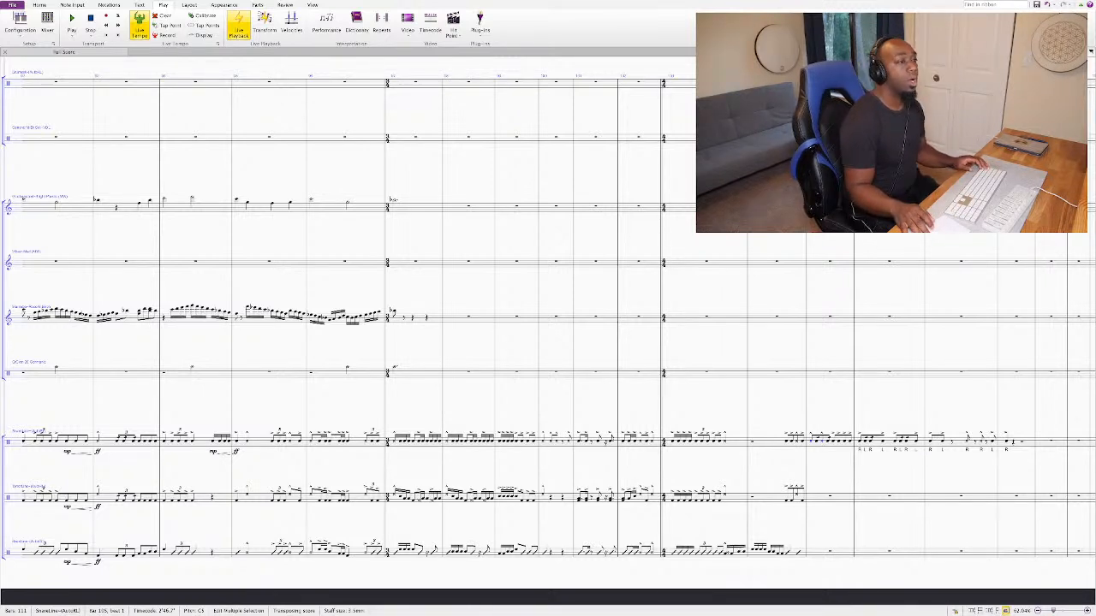
Step: Copy SnareLine bars 105 to 108, including accents and sticking, onto TenorLine
key("super+shift+a")
key("alt+shift+Down")
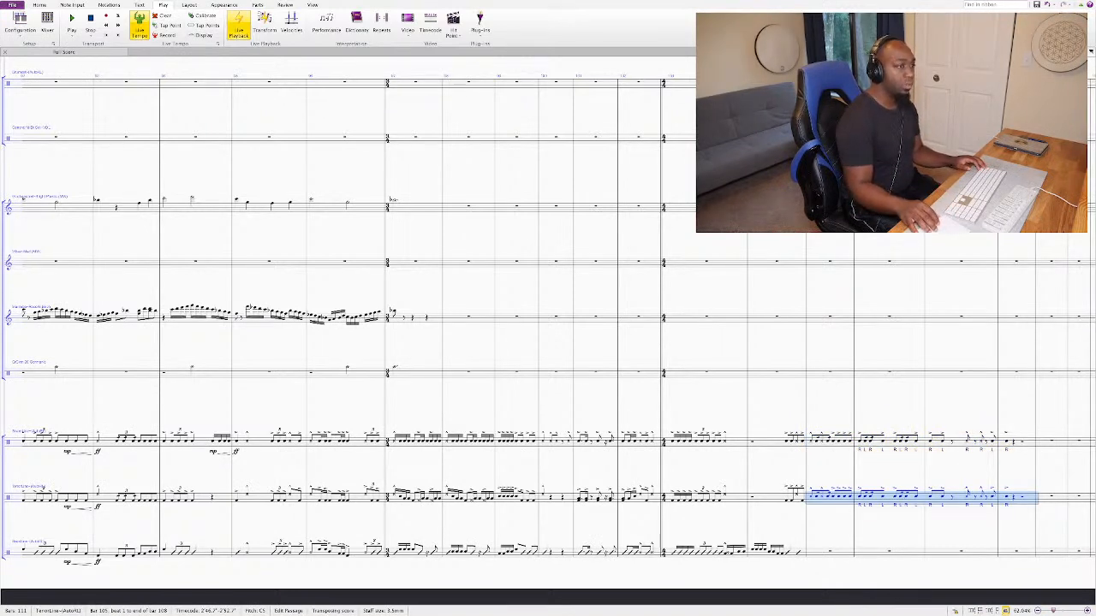
key("Escape")
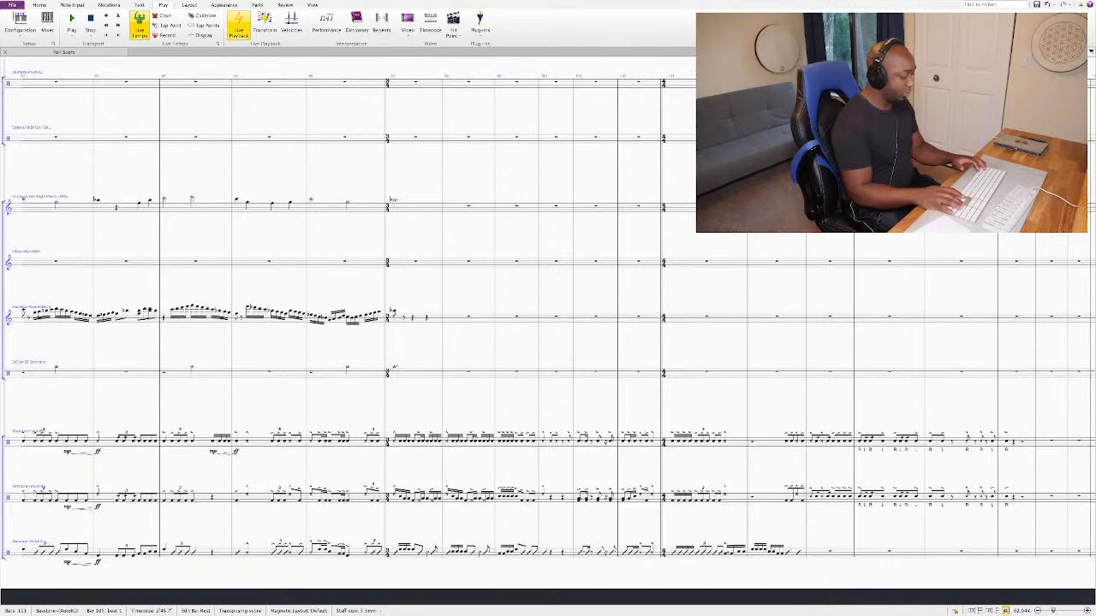
Step: Enter B4 notes through BassLine bar 105 and two more from beat 1 of bar 106
key("n")
key("c")
key("c")
key("c")
key("c")
key("c")
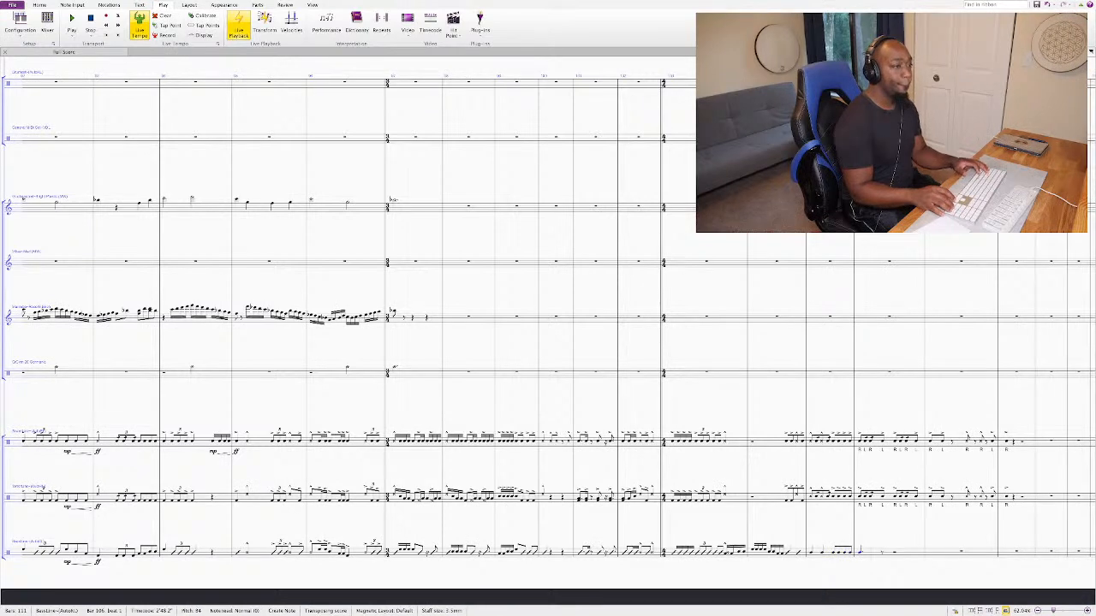
key("c")
key("shift+Left")
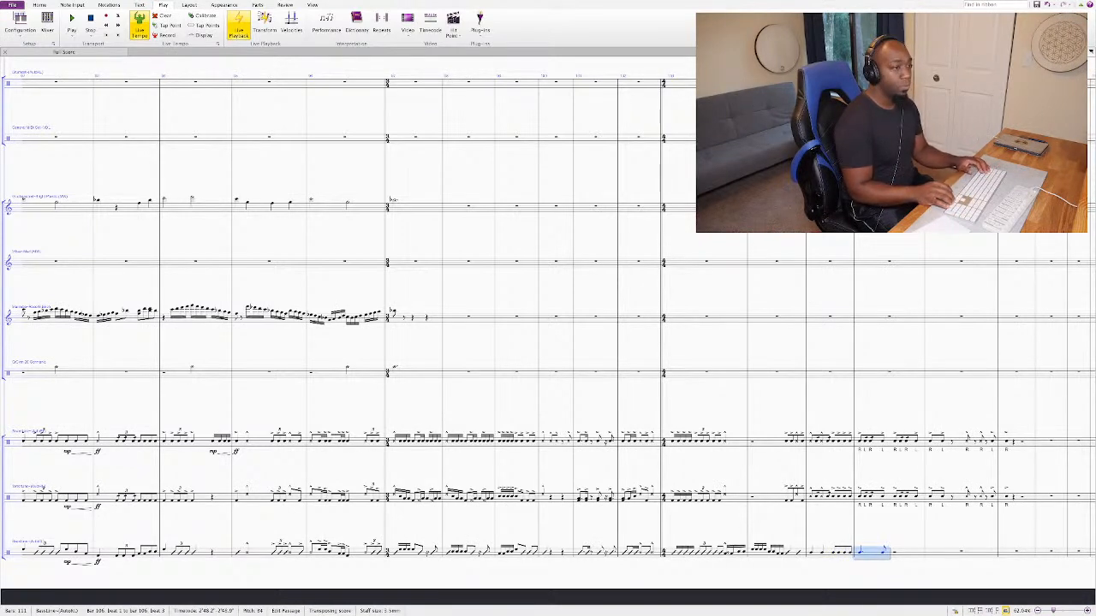
key("r")
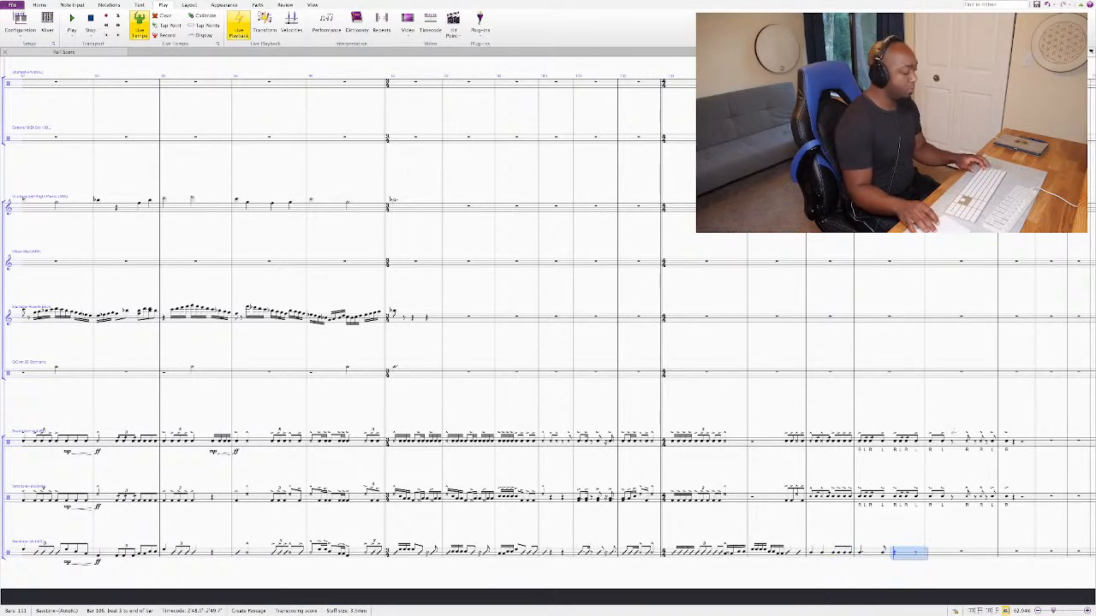
Step: Copy SnareLine bars 107 and 108 onto BassLine and give BassLine bars 105 to 108 large slash noteheads with stems
left_click(962, 441)
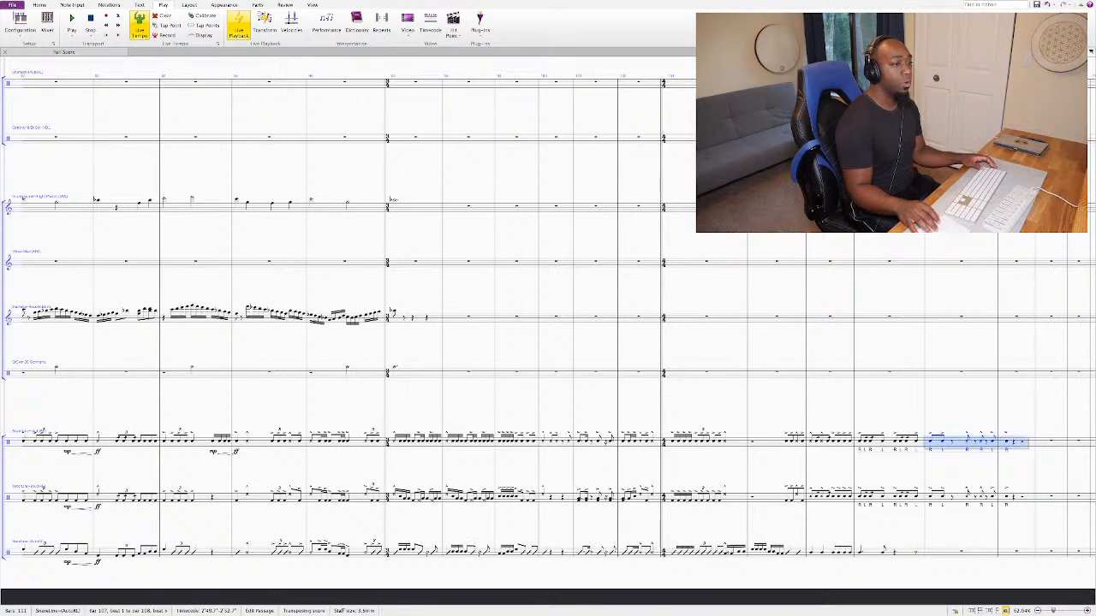
key("ctrl+v")
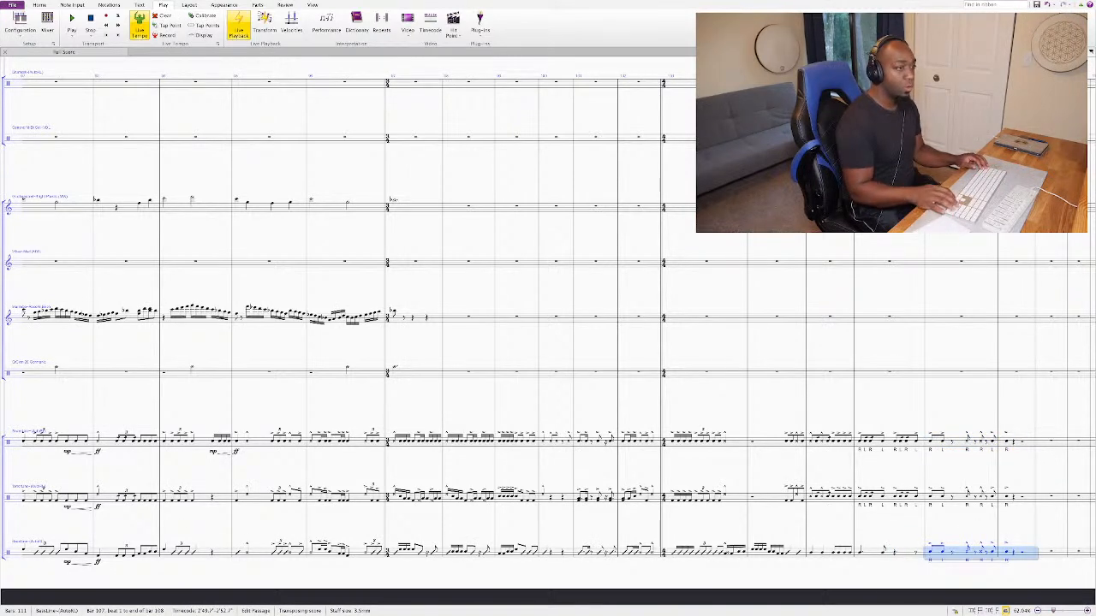
key("ctrl+shift+Left")
key("shift+alt+4")
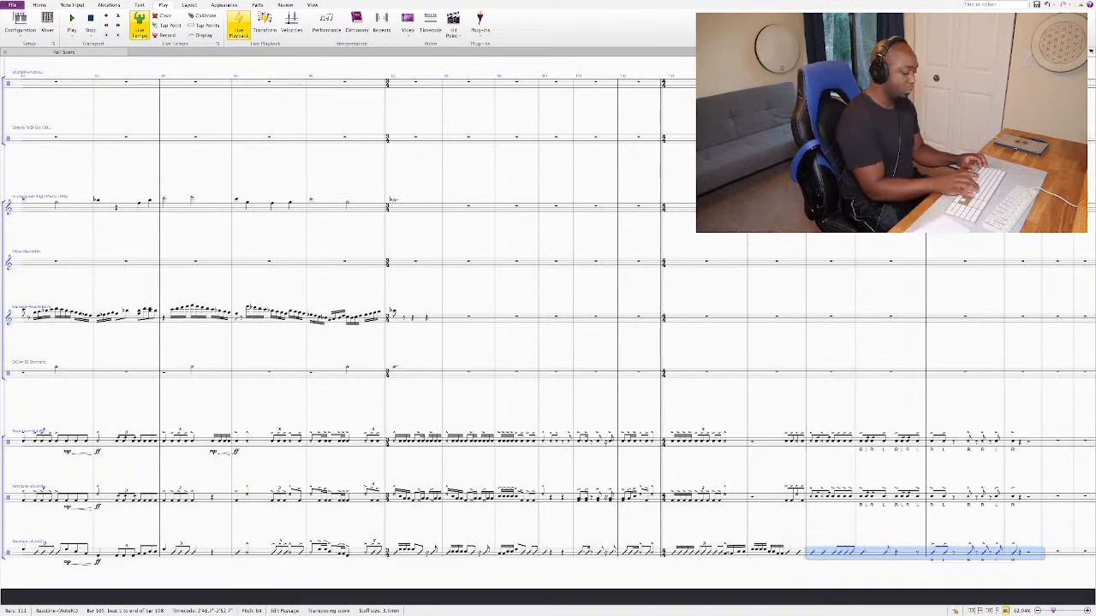
Step: Play back from bar 103 to check the battery parts through bar 108
left_click(886, 548)
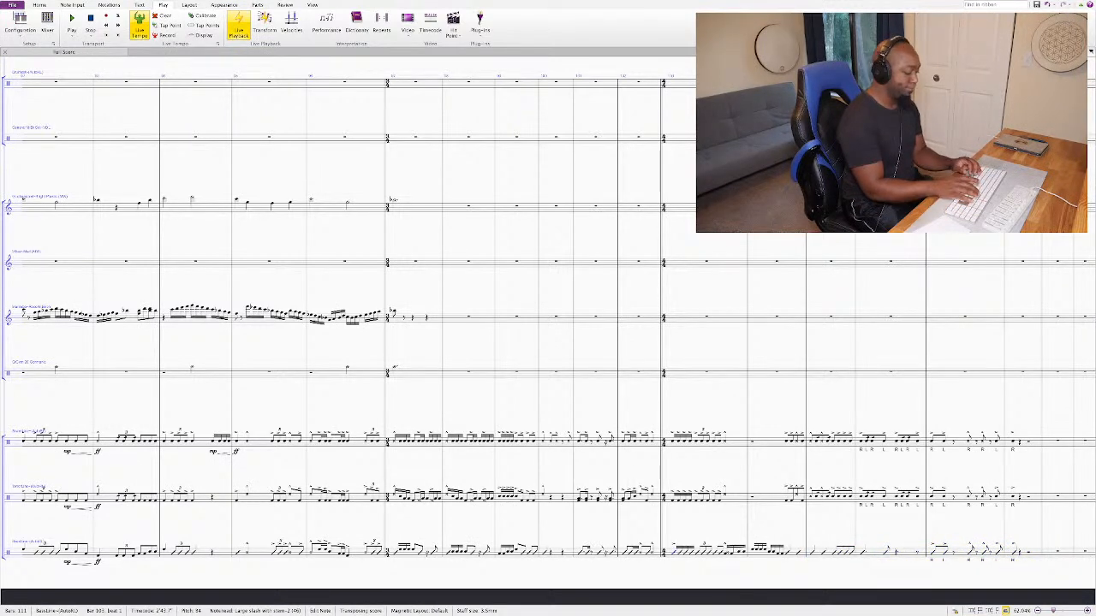
key("space")
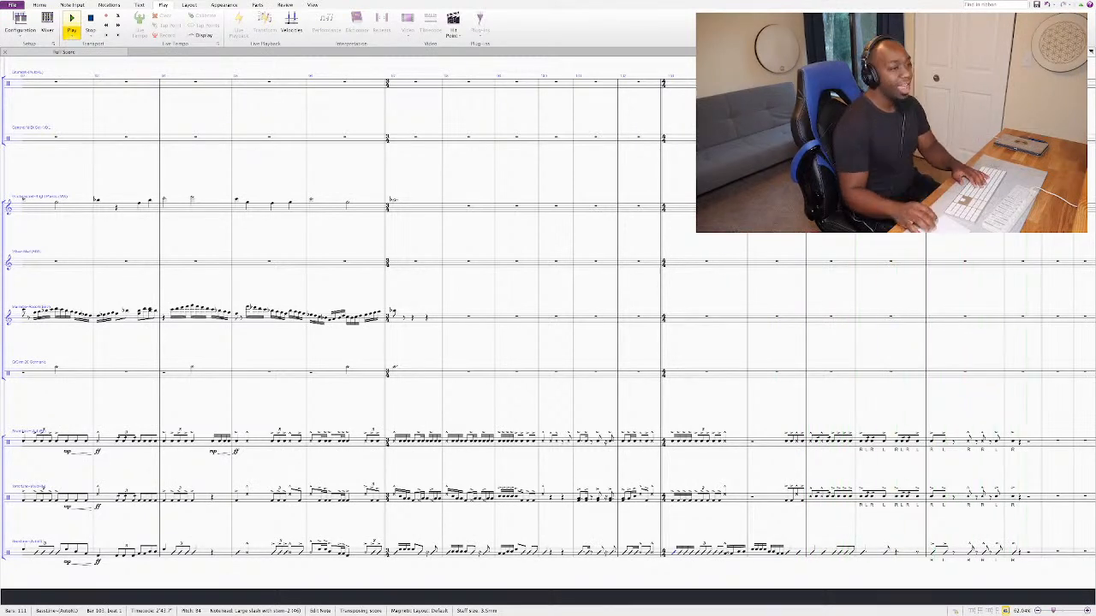
key("space")
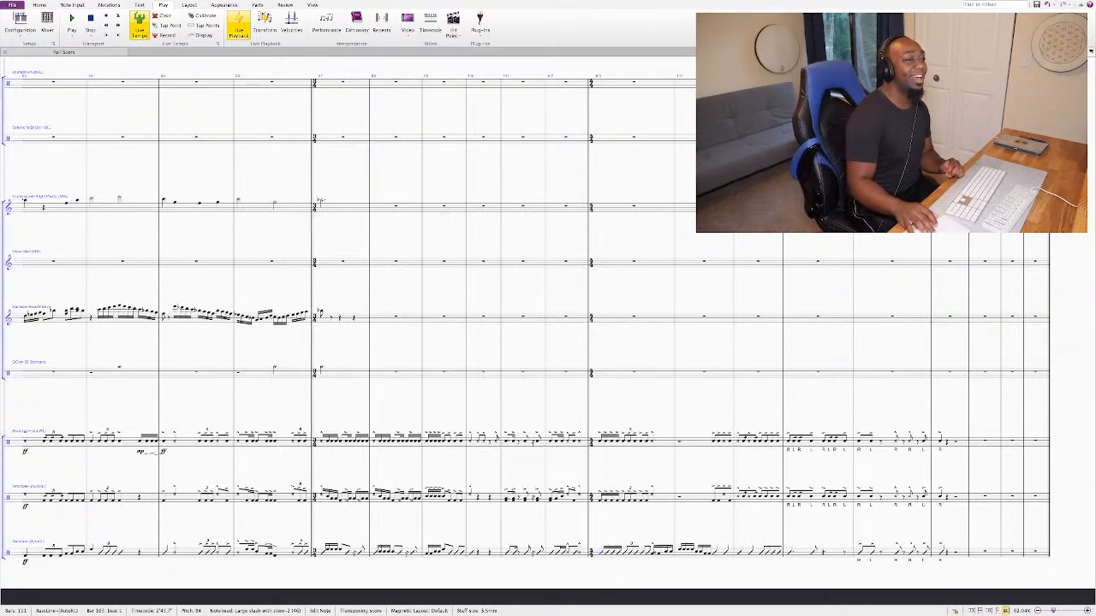
Step: Enter a descending sixteenth-note run from beat 3 of BassLine bar 109
scroll(522, 325, "up", 10)
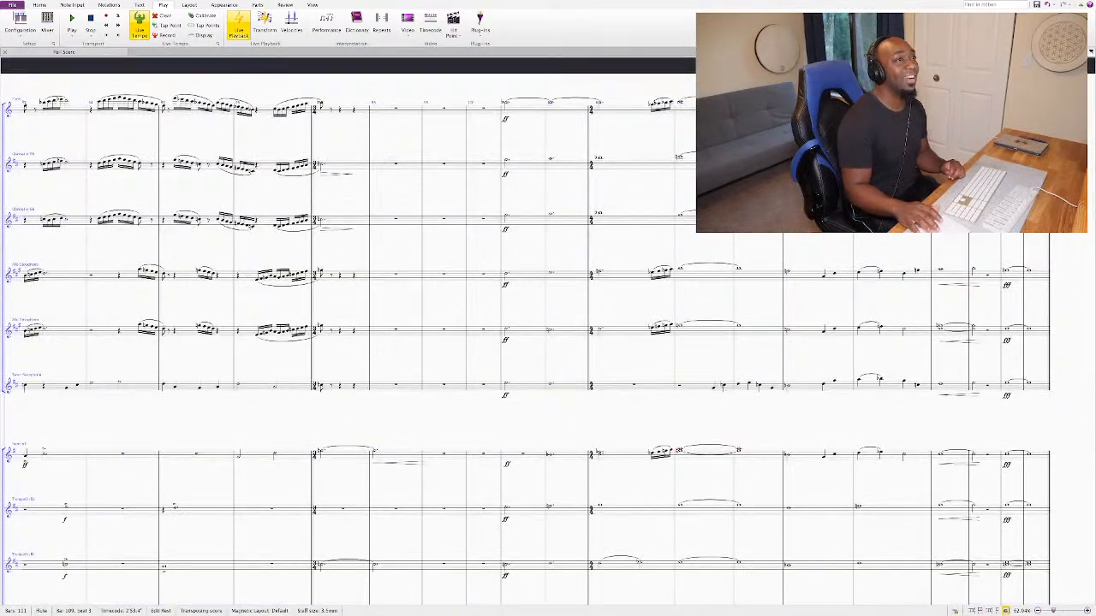
scroll(531, 325, "down", 10)
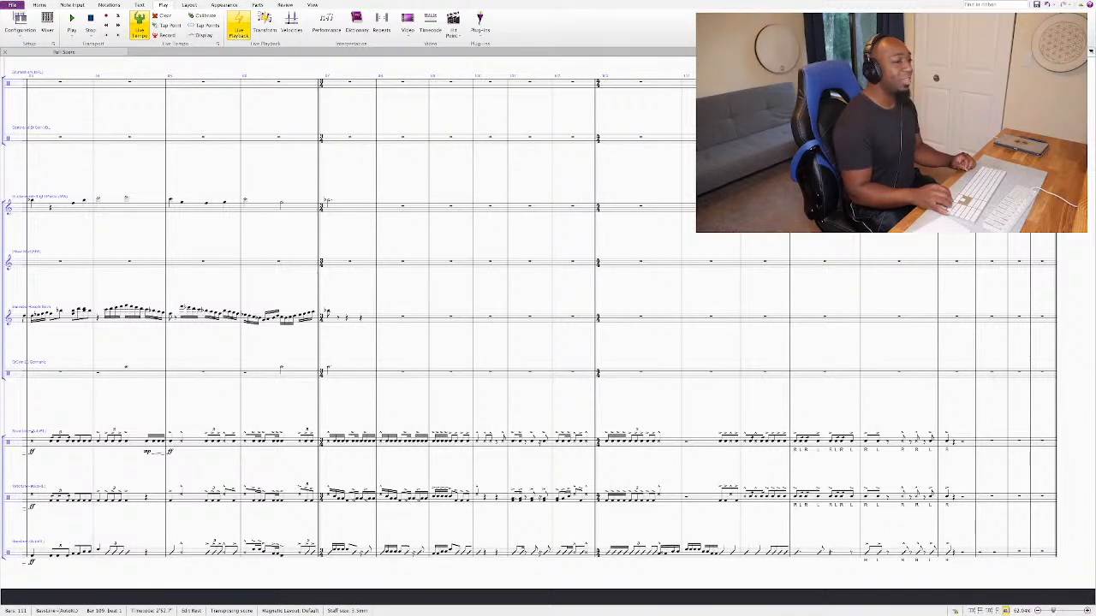
key("2")
key("c")
key("c")
key("c")
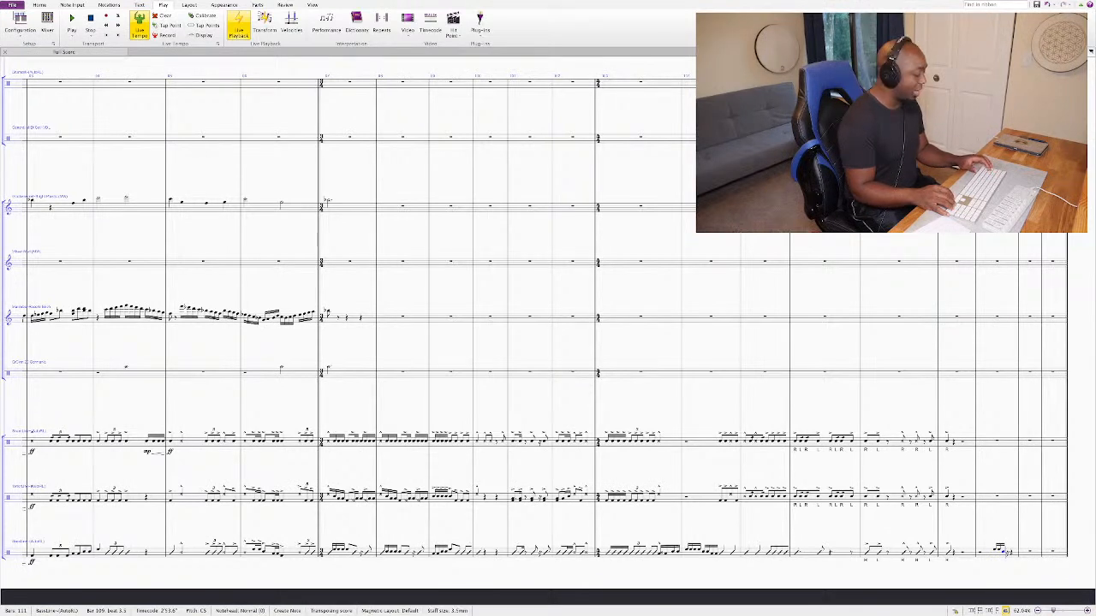
key("c")
key("c")
key("Left")
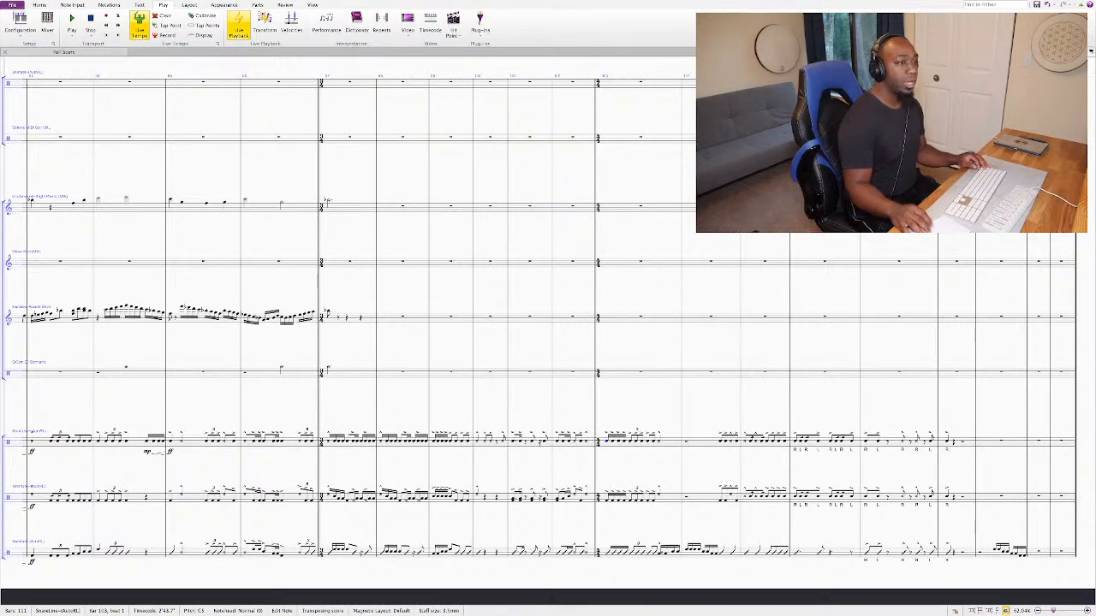
Step: Set the beat 3 note of BassLine bar 109 to B4 with a large slash notehead with stem
left_click(995, 549)
key("Down")
key("Down")
key("Down")
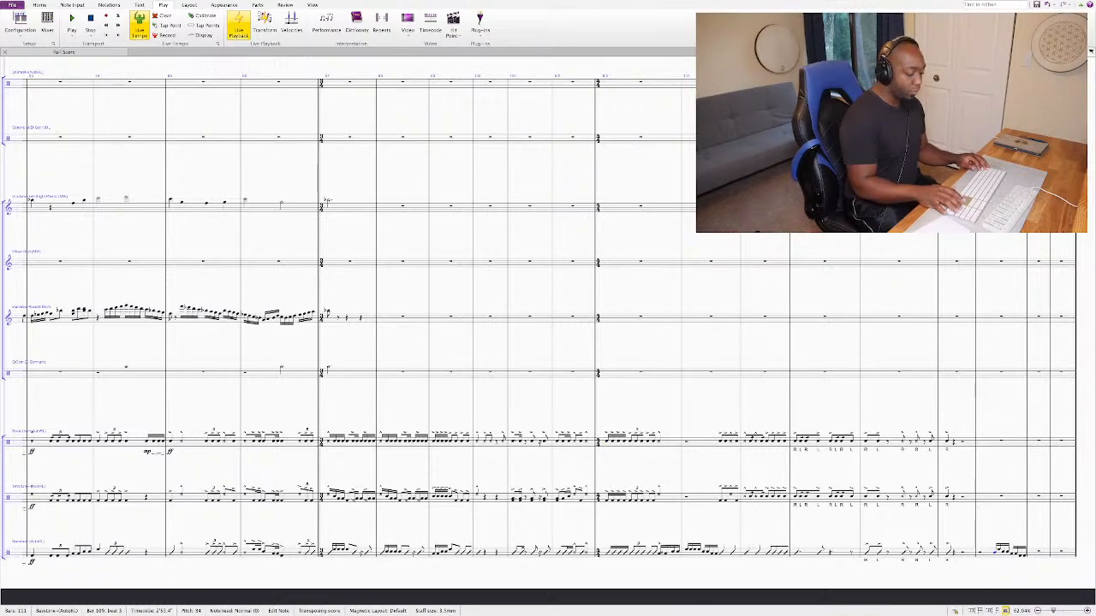
key("shift+alt+3")
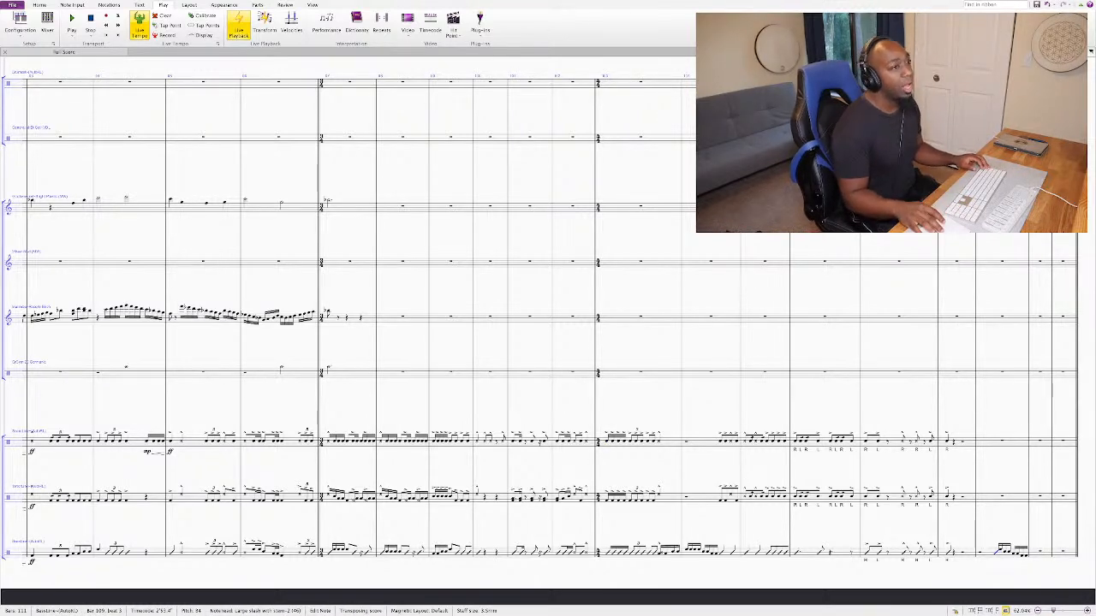
Step: Enter an accented C5 note with a cross notehead on beat 3 of SnareLine bar 109
scroll(548, 342, "up", 10)
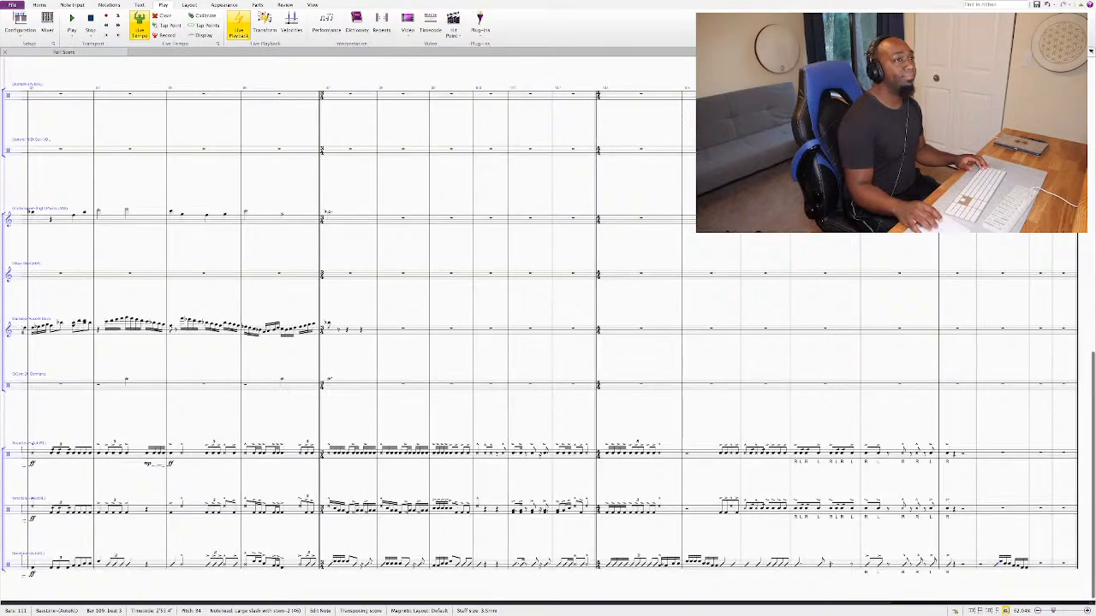
scroll(548, 342, "down", 10)
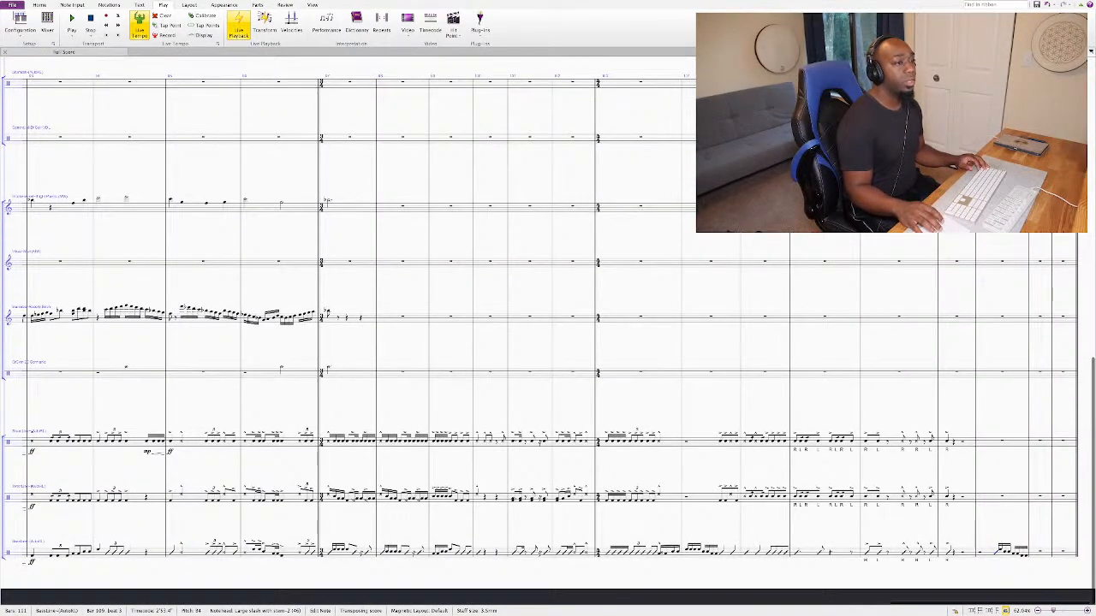
key("n")
key("5")
key("space")
key("c")
key("Escape")
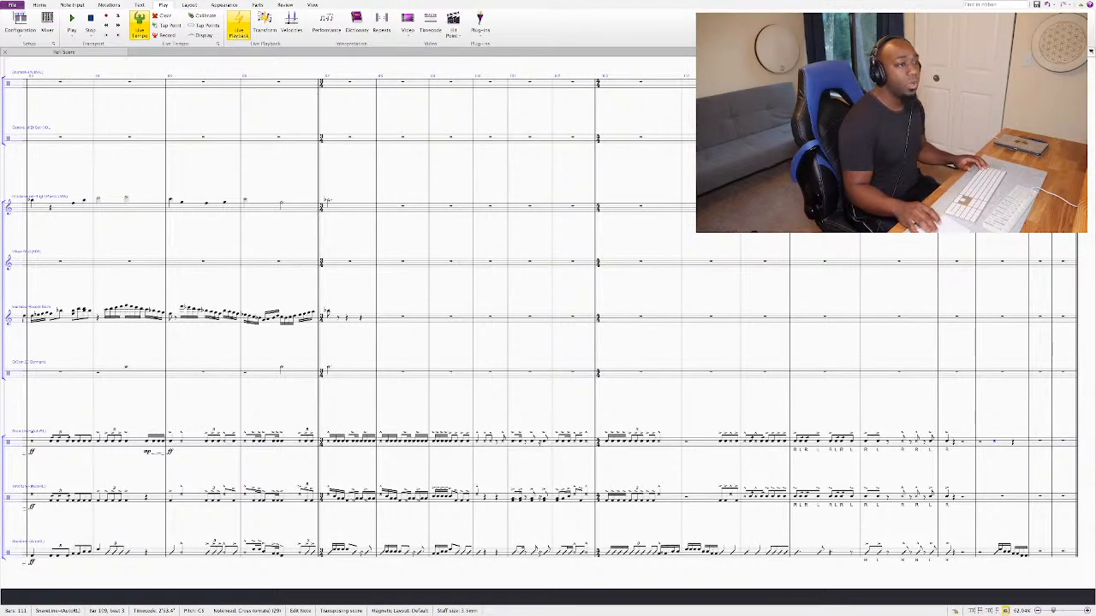
Step: Copy SnareLine bar 109 onto TenorLine
left_click(993, 438)
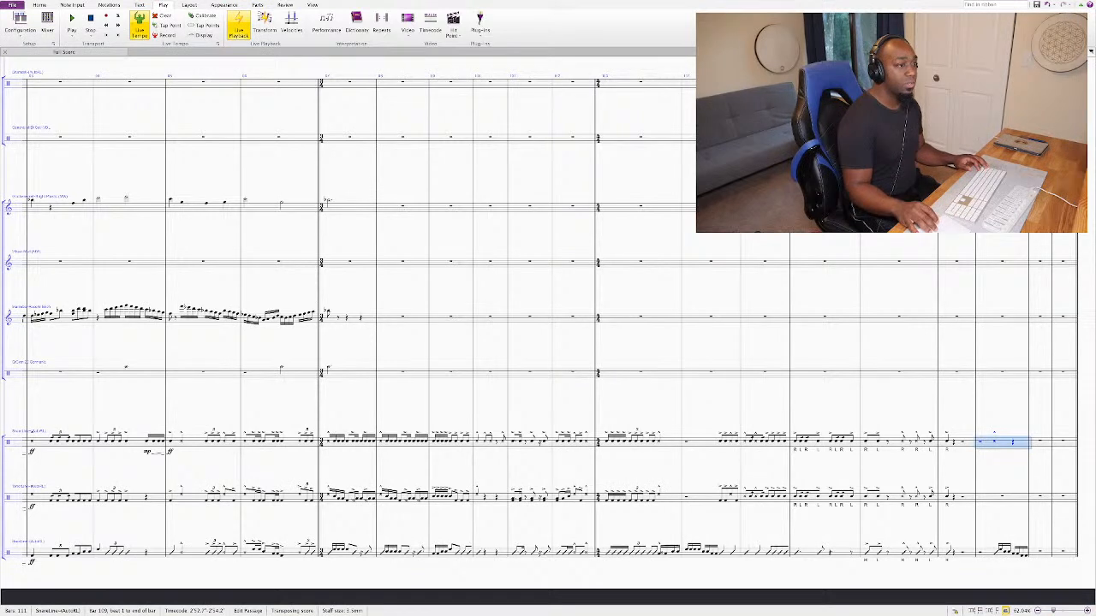
key("alt+Down")
key("Escape")
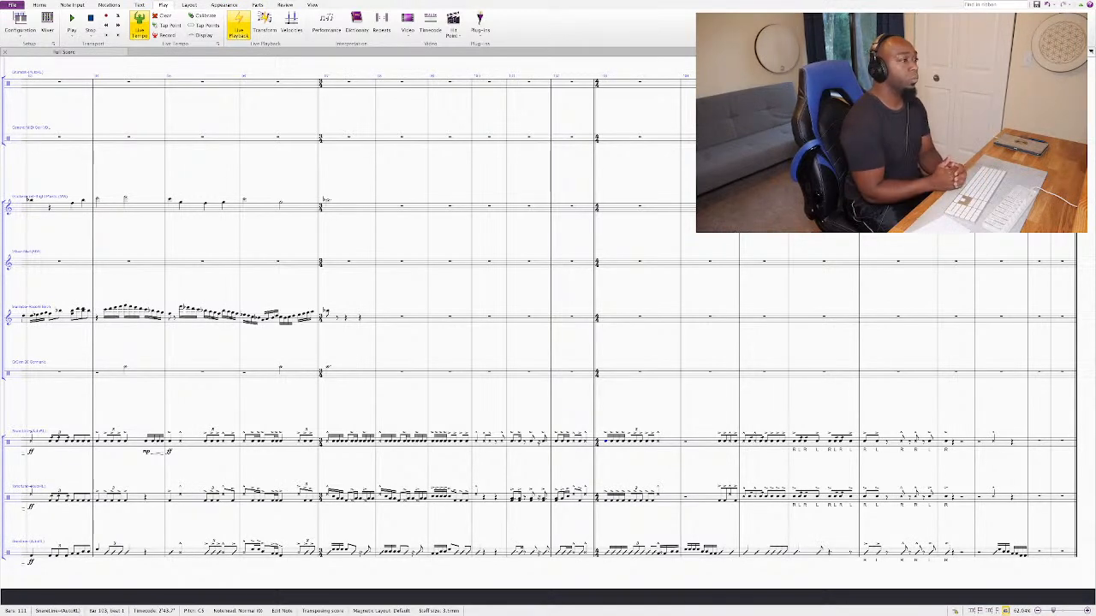
Step: Play back the drum parts from bar 103 and stop in bar 106
key("space")
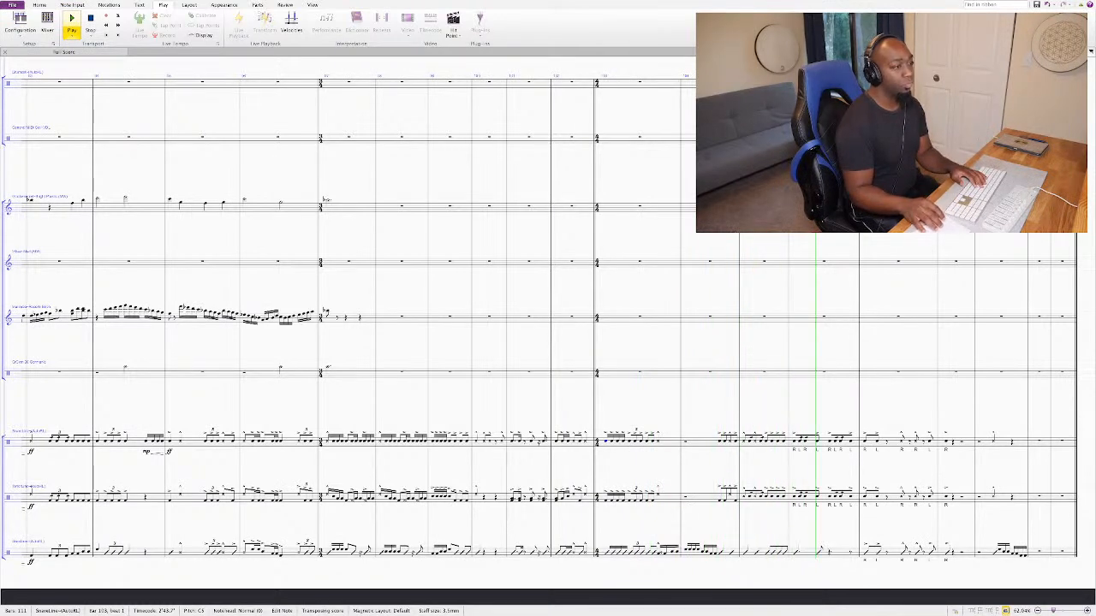
key("space")
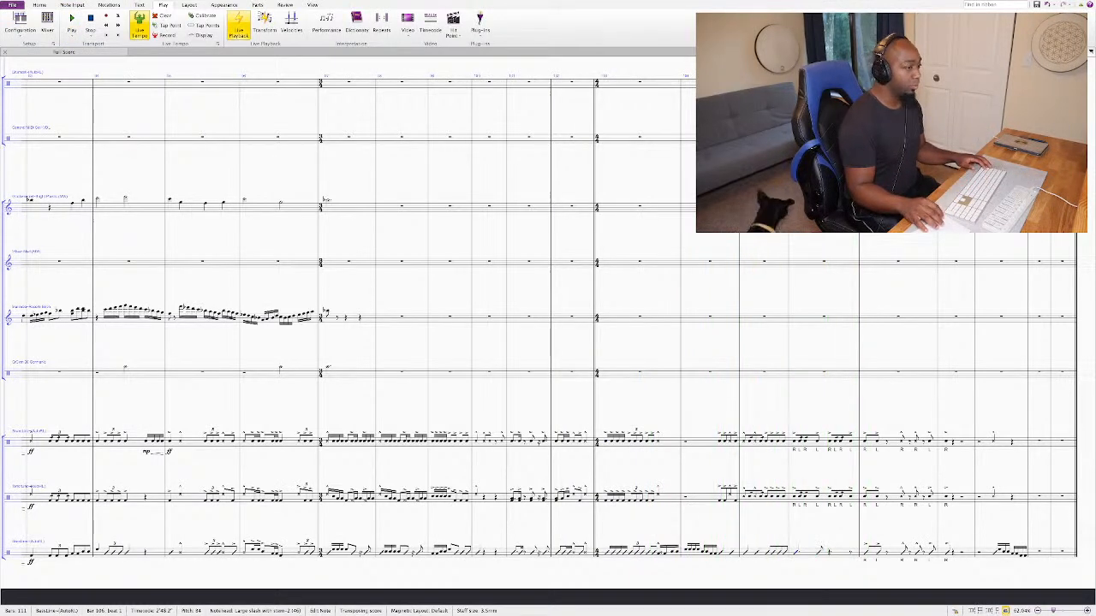
Step: Enter a sixteenth-note figure on E5 in the first half of BassLine bar 106 and repeat it in the second half
left_click(840, 552)
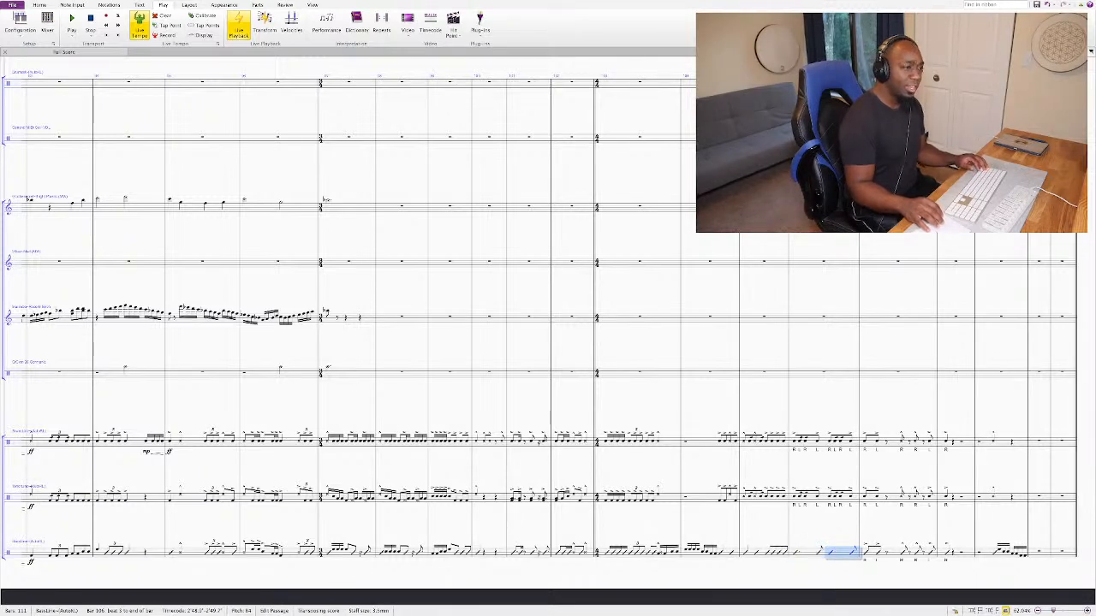
left_click(853, 549)
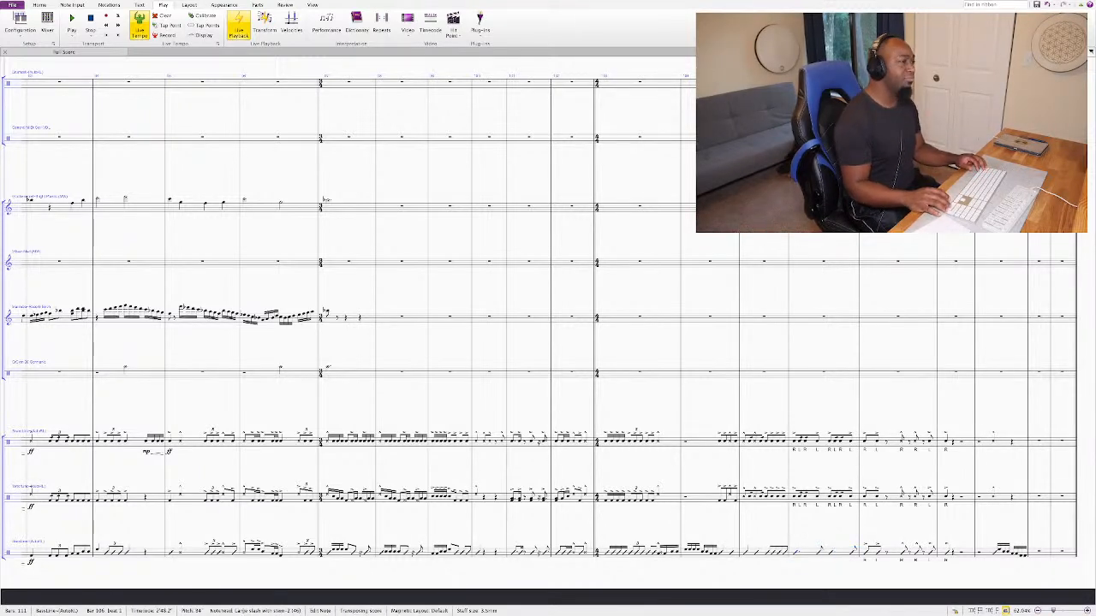
key("Up")
key("ctrl+v")
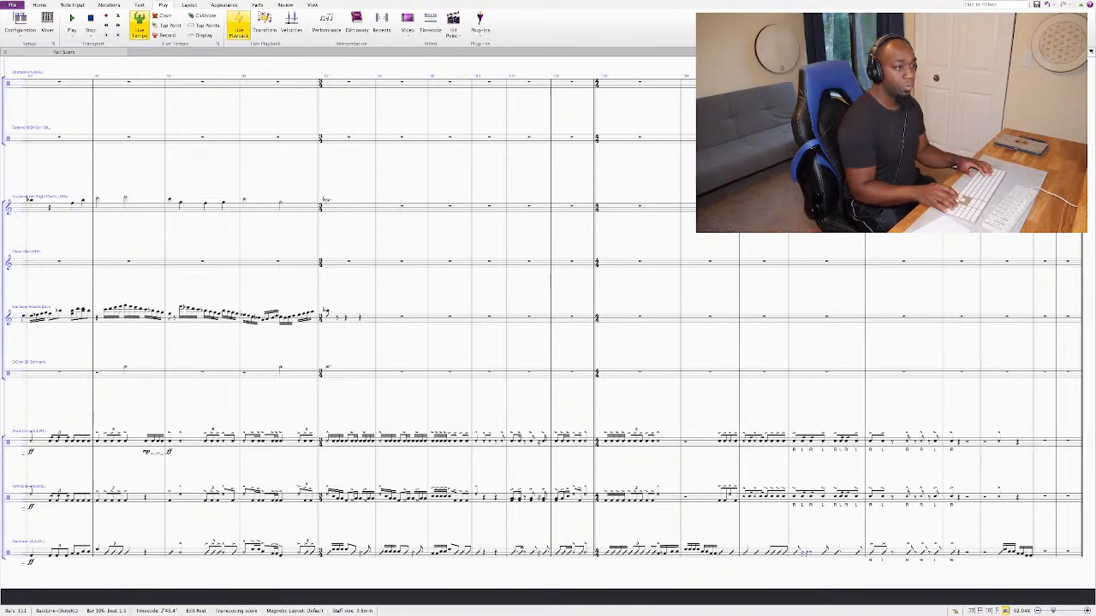
key("e")
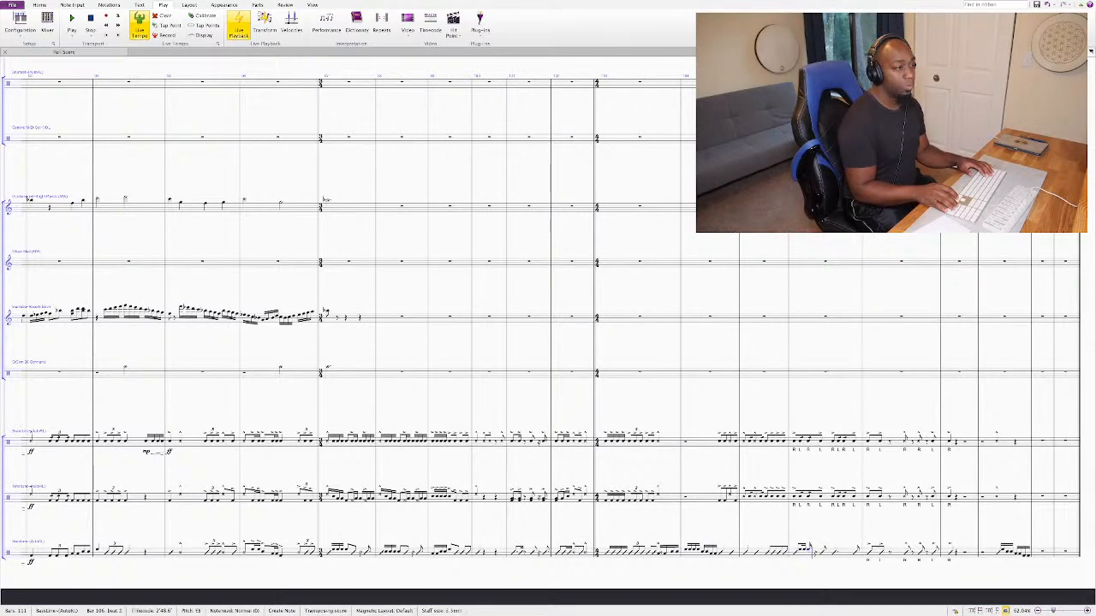
key("e")
key("shift+Left")
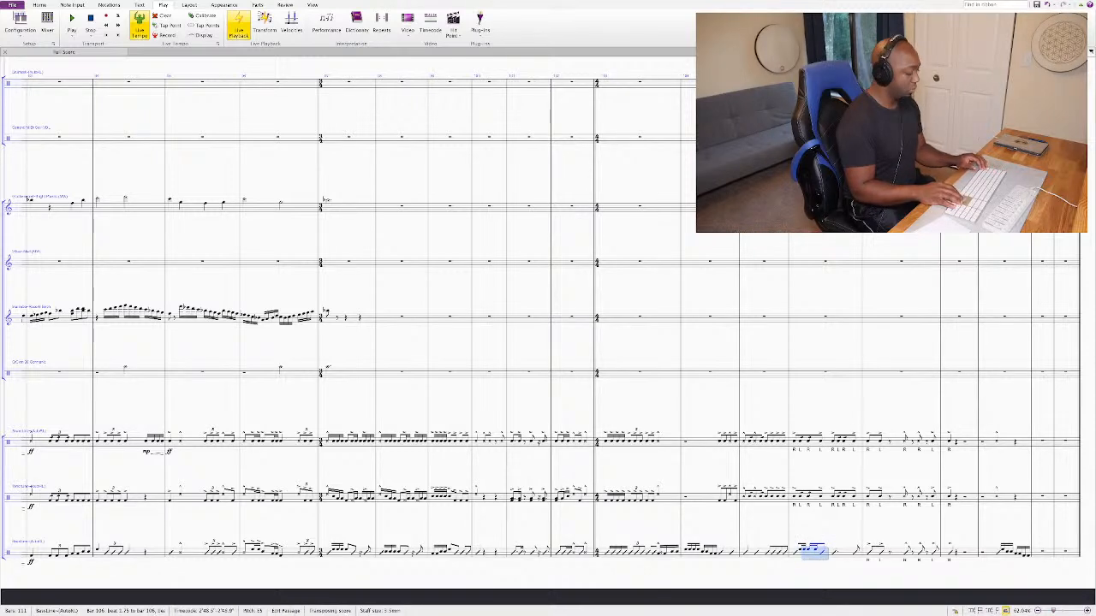
key("r")
key("shift+Left")
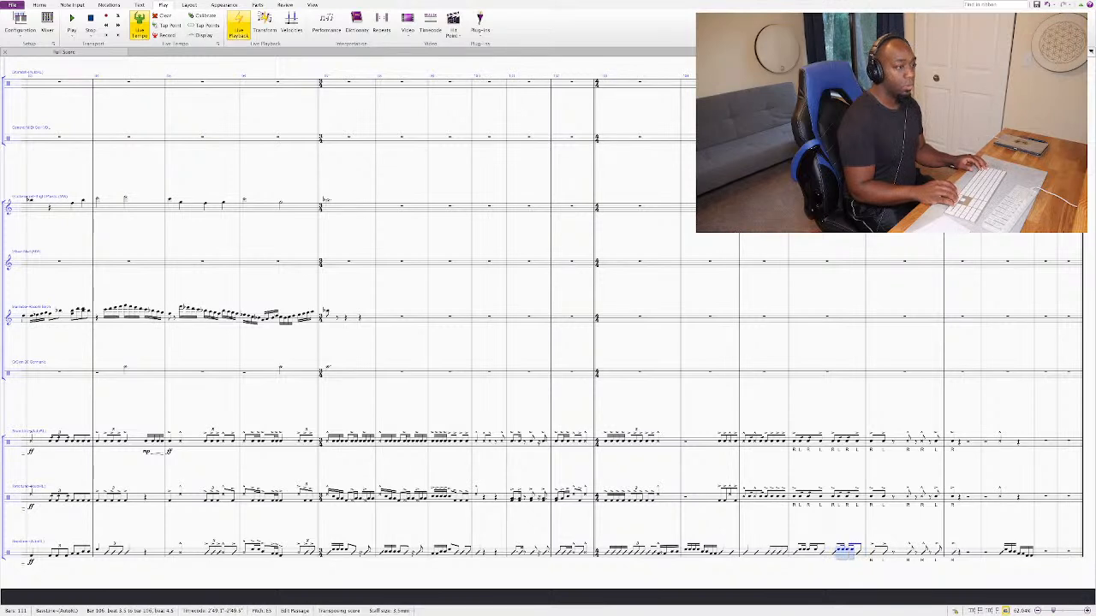
Step: Lower the final notes of BassLine bar 106 into a descending run, with C5 on beat 4.25 and A4 on beat 4.75
key("Down")
key("Down")
key("Escape")
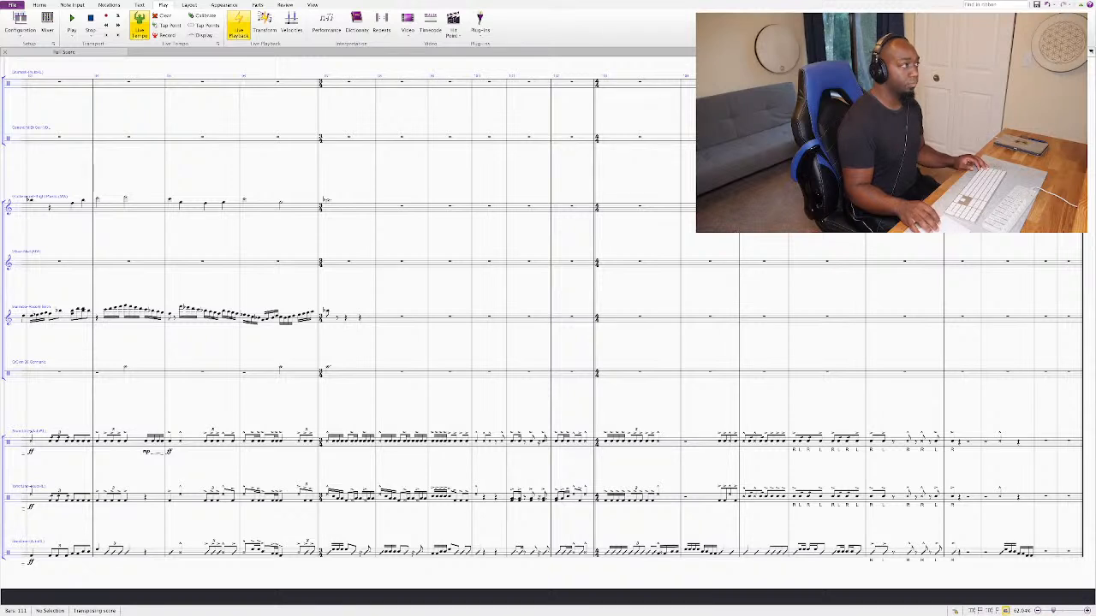
key("Right")
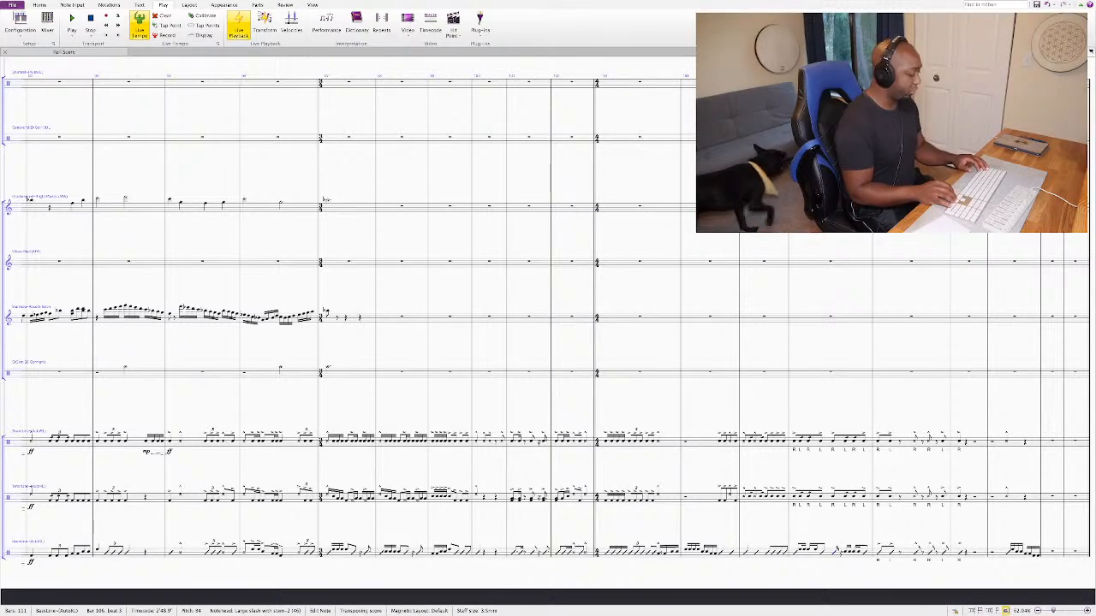
key("Right")
key("Right")
key("Right")
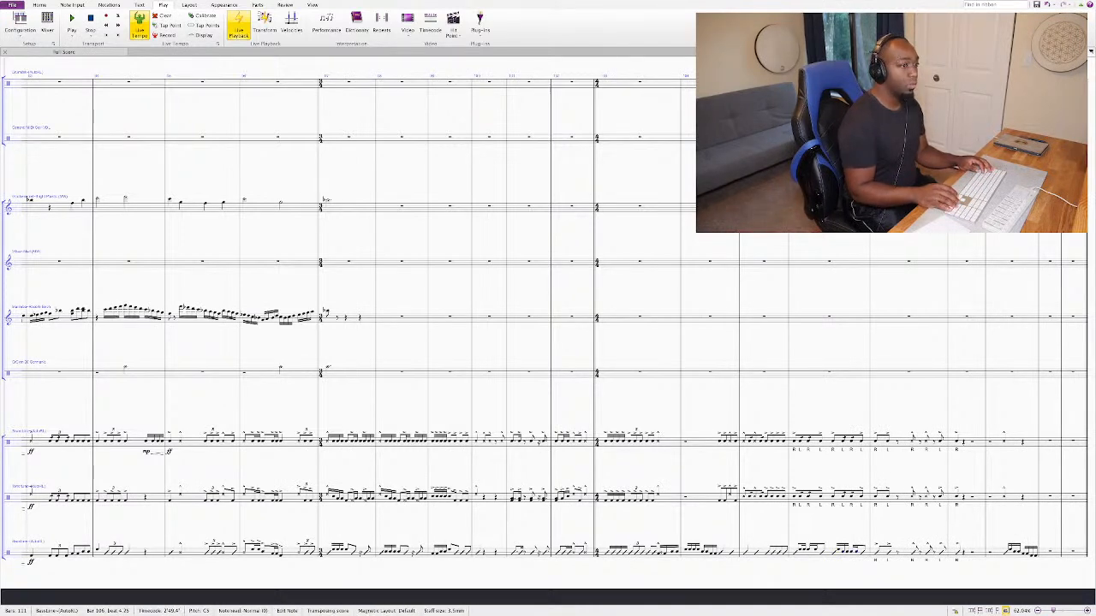
key("Right")
key("Right")
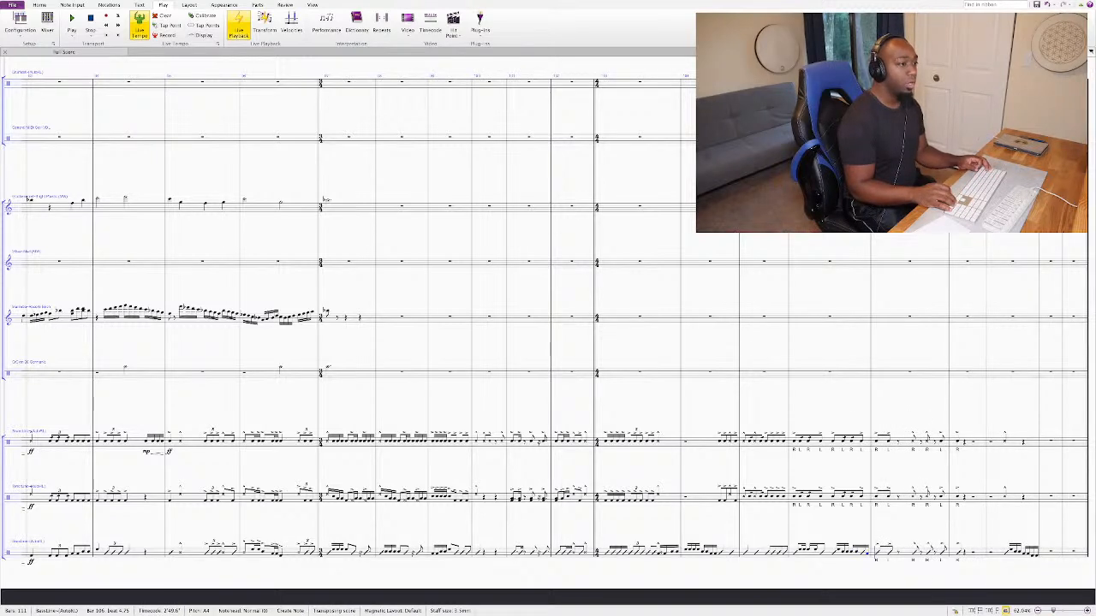
key("shift+Right")
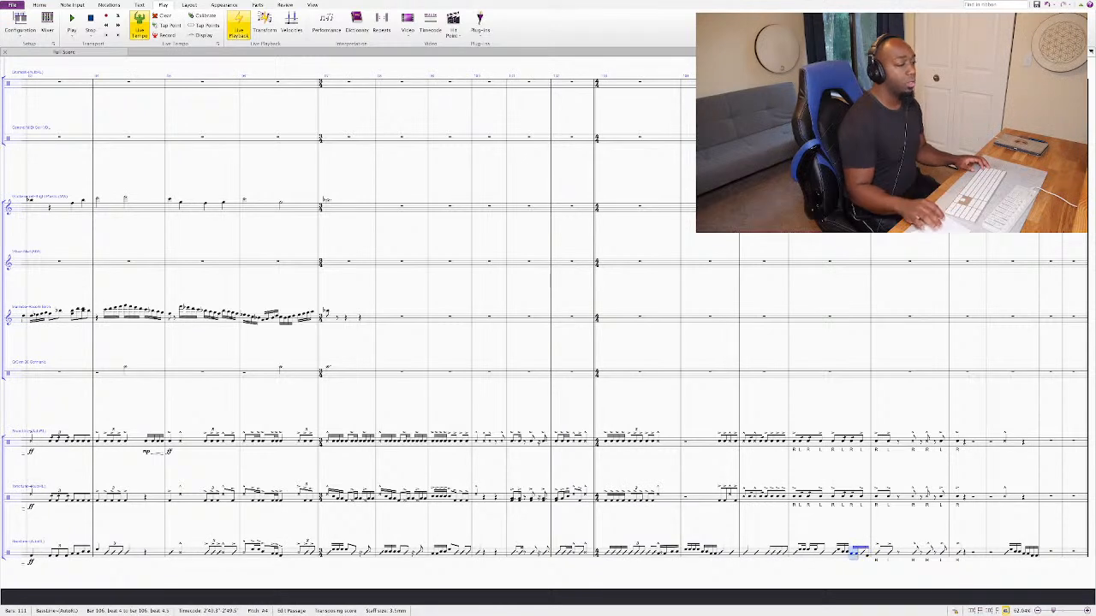
key("shift+Left")
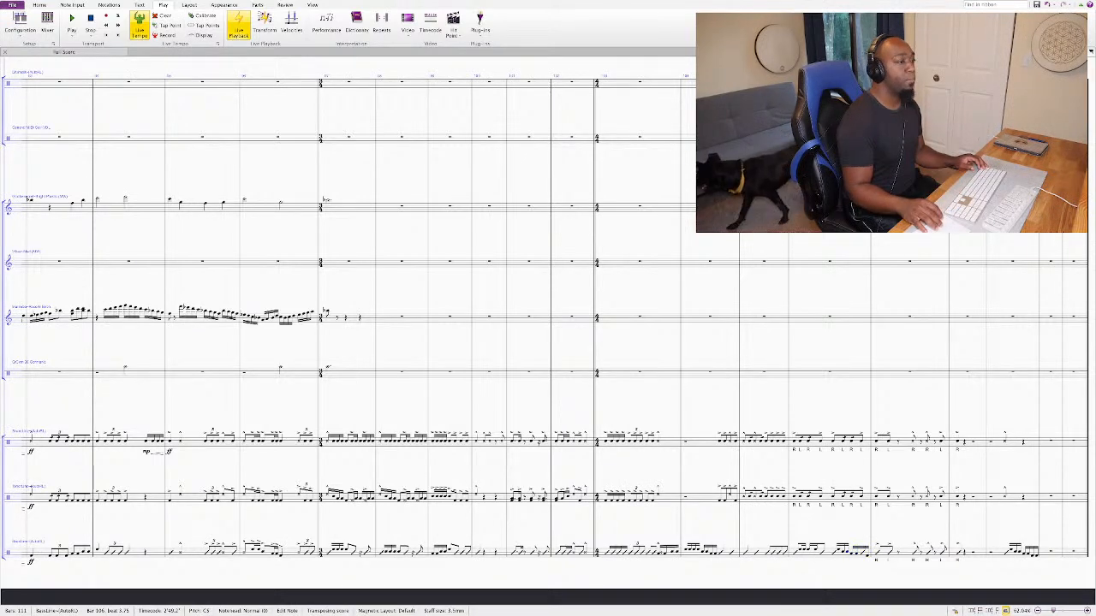
Step: Enter a descending run through C5 and A4 at the end of BassLine bar 105
key("Left")
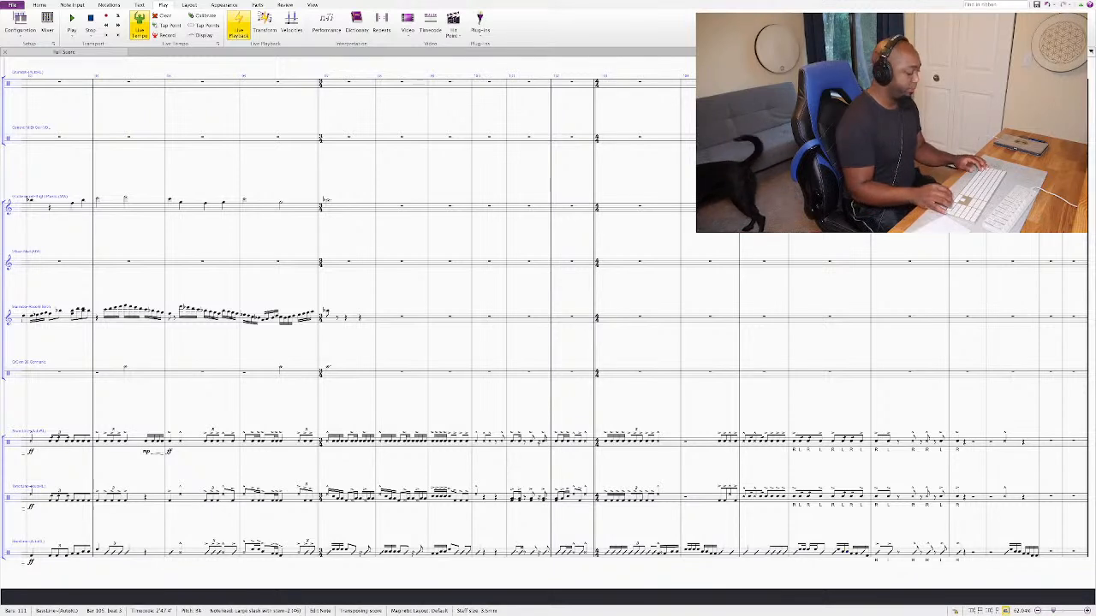
key("c")
key("a")
key("shift+Left")
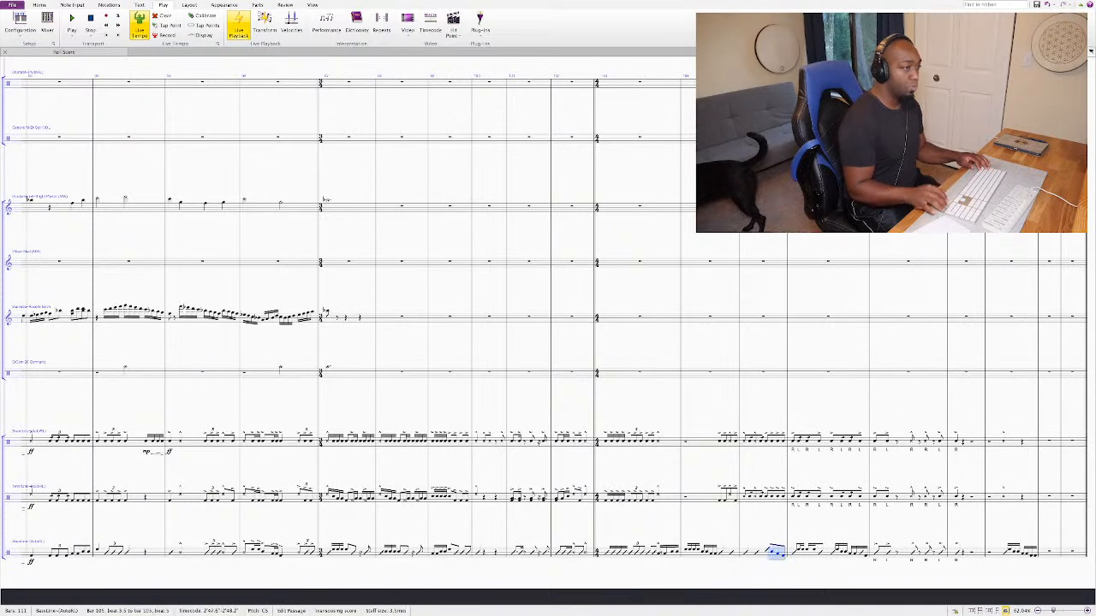
key("shift+Right")
Step: Play back the revised drum parts from bar 103 to the end of the score
key("space")
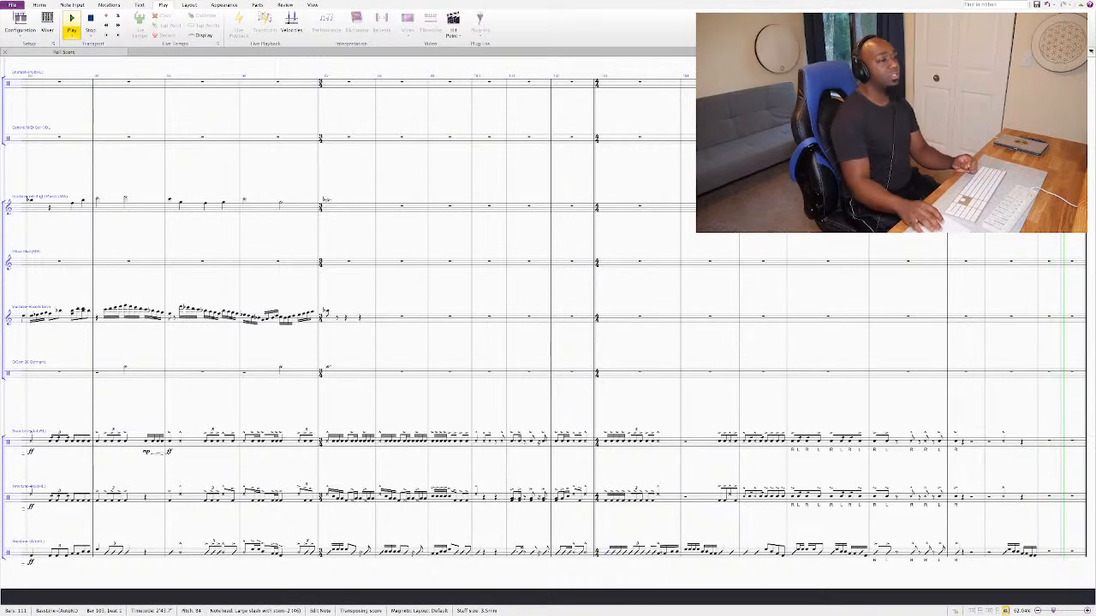
key("space")
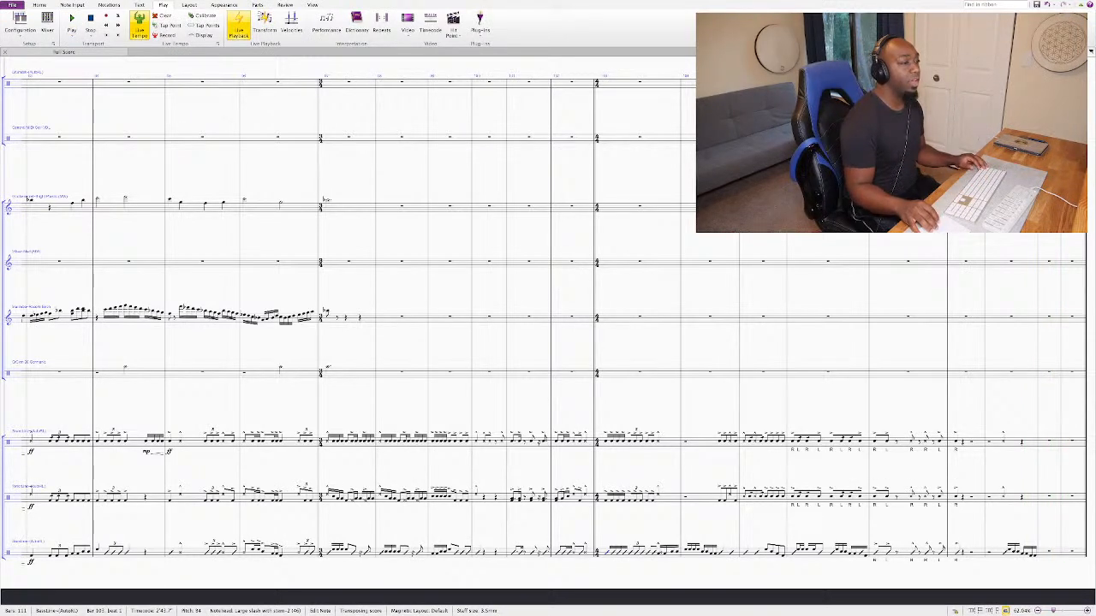
Step: Move the TenorLine notes in the first half of bar 105 across the drums, alternating F5 and E5
left_click(745, 495)
key("n")
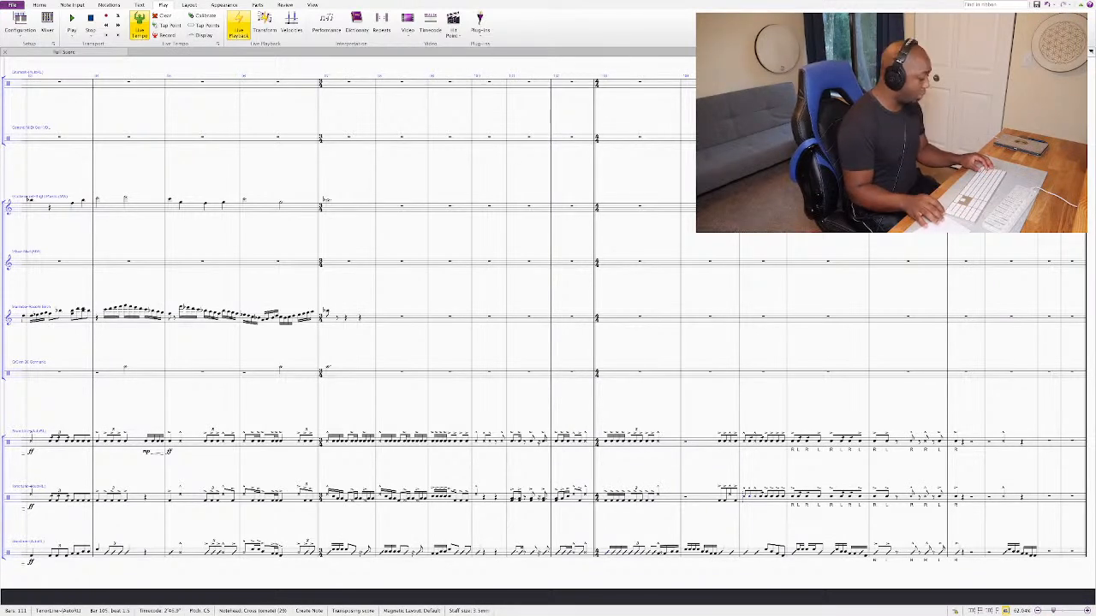
key("Left")
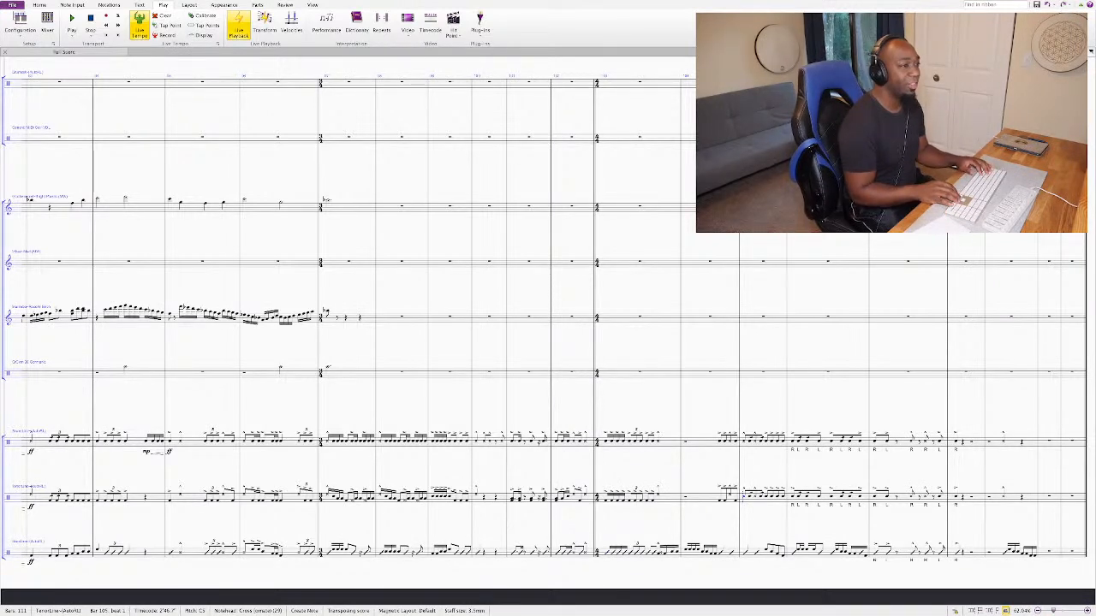
key("f")
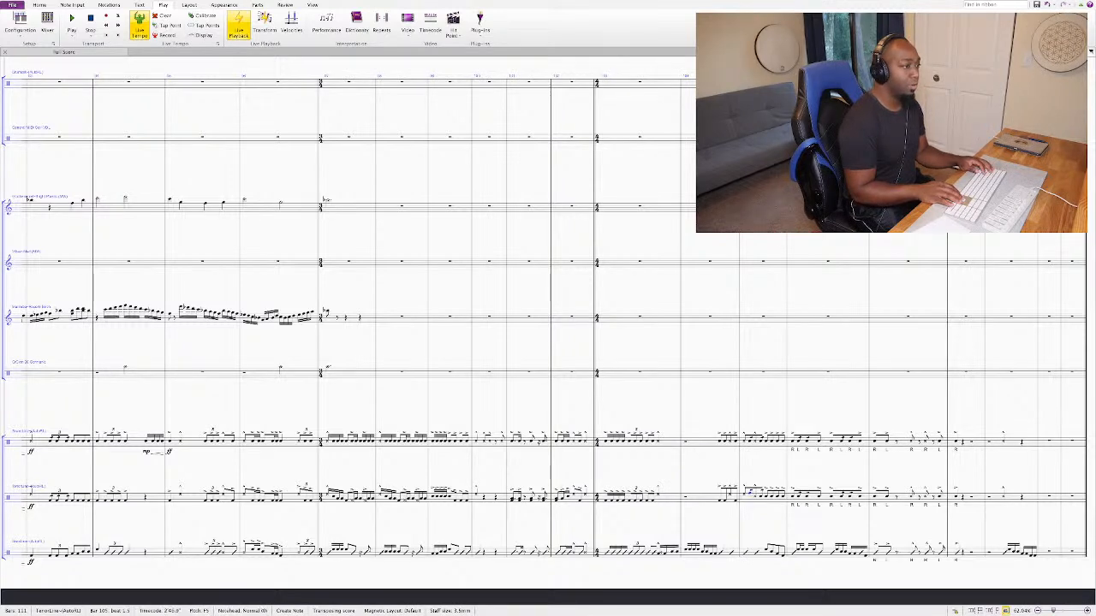
key("Right")
key("e")
key("Right")
key("f")
key("Right")
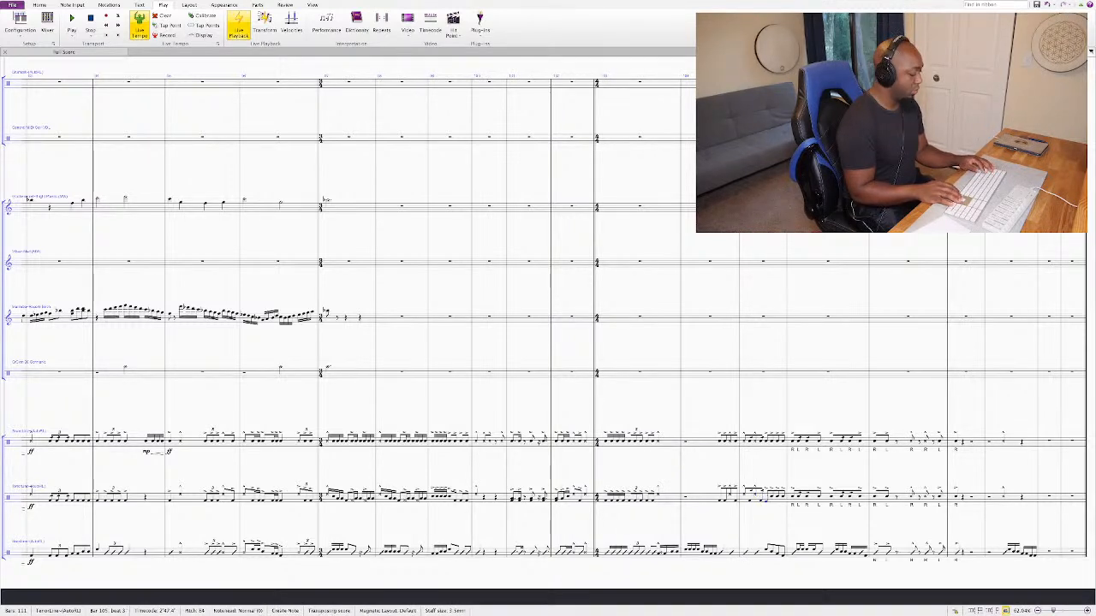
Step: Continue the TenorLine pitches through the second half of bar 105 with E, C, A and F, placing F4 on beat 4.5
key("e")
key("Right")
key("c")
key("Right")
key("a")
key("Right")
key("f")
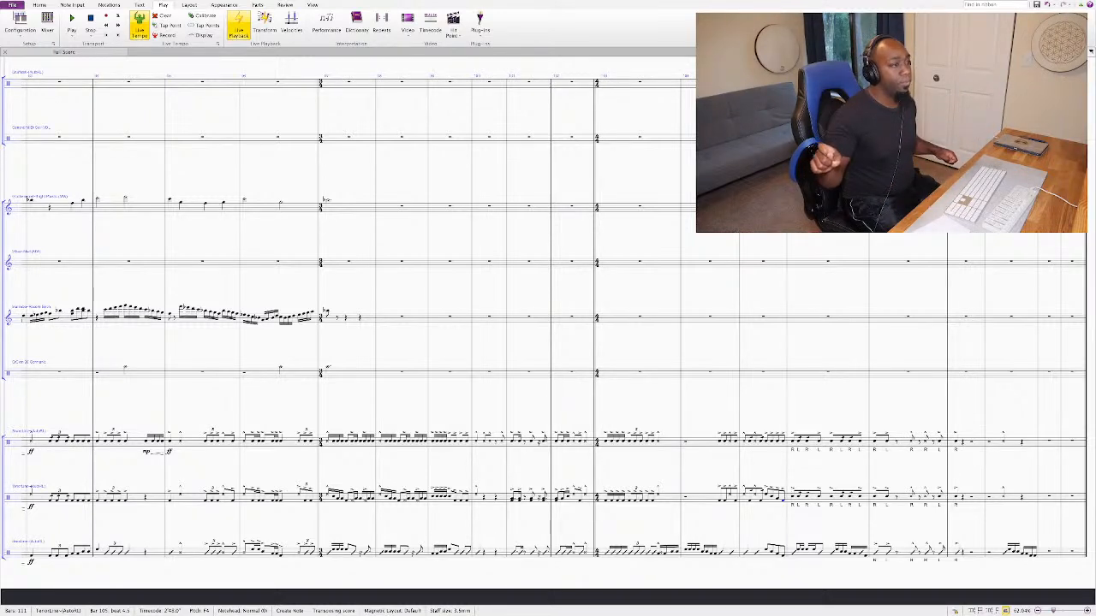
Step: Spread the TenorLine notes of bar 106 across the drums, with F4 on beat 2.5 and F5 on beat 4.5
key("Right")
key("Right")
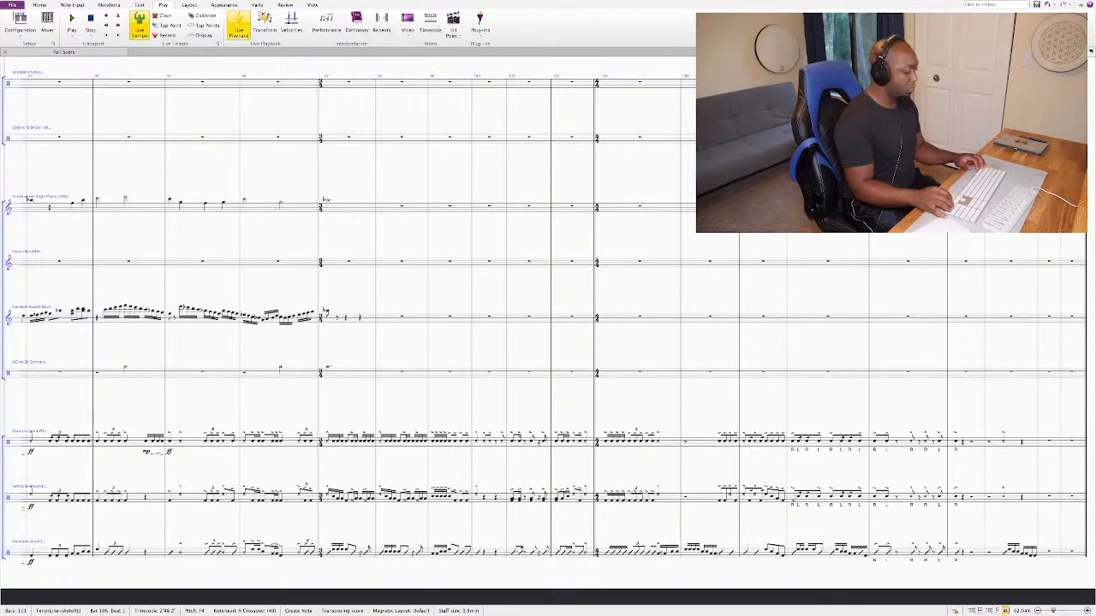
key("Right")
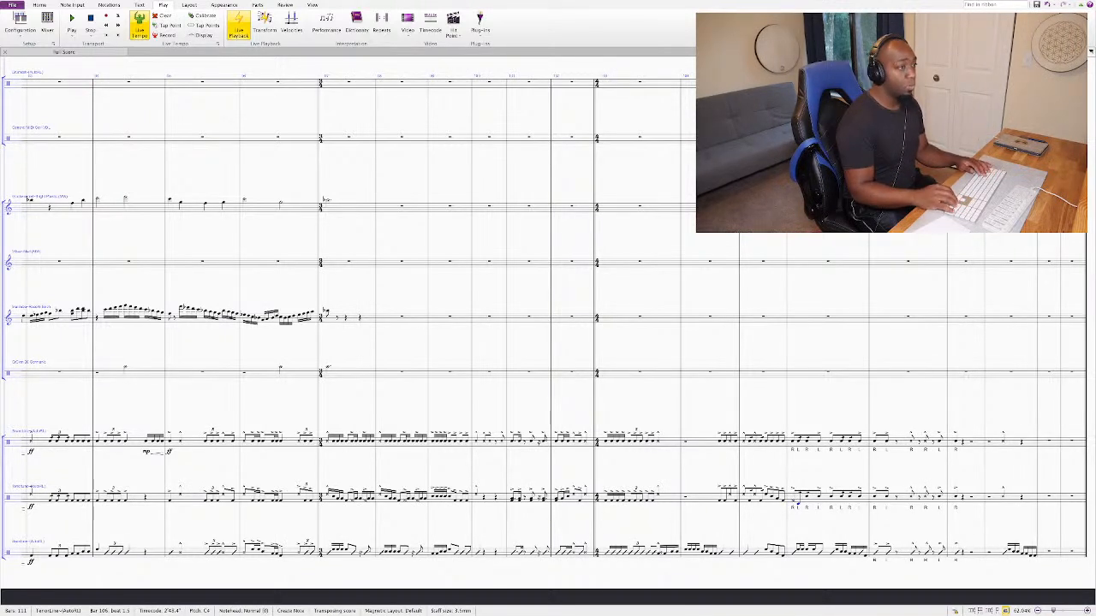
key("Right")
key("Down")
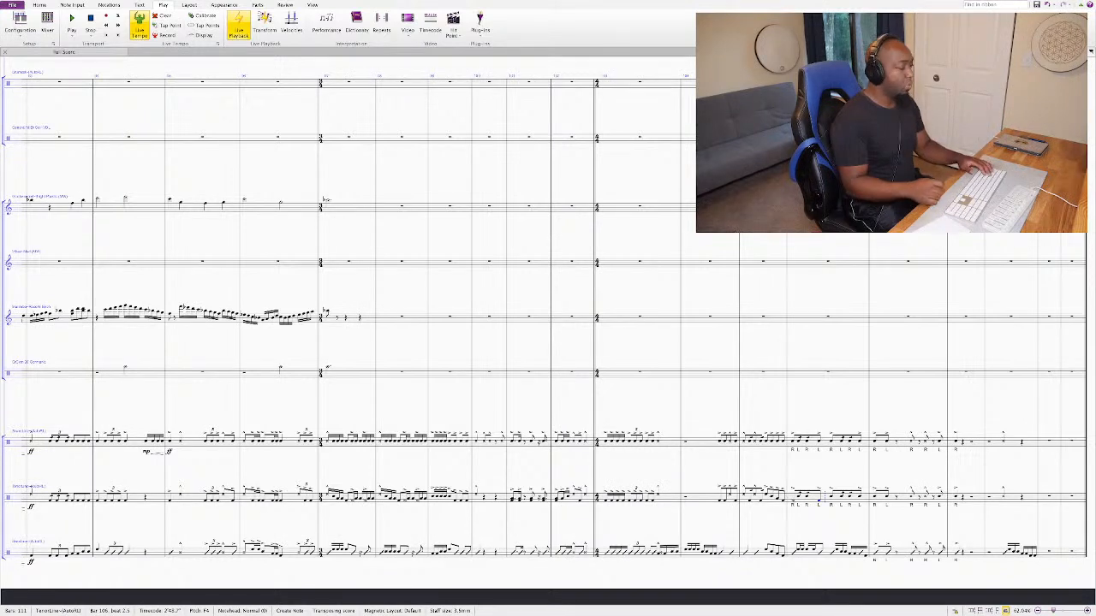
key("Right")
key("Right")
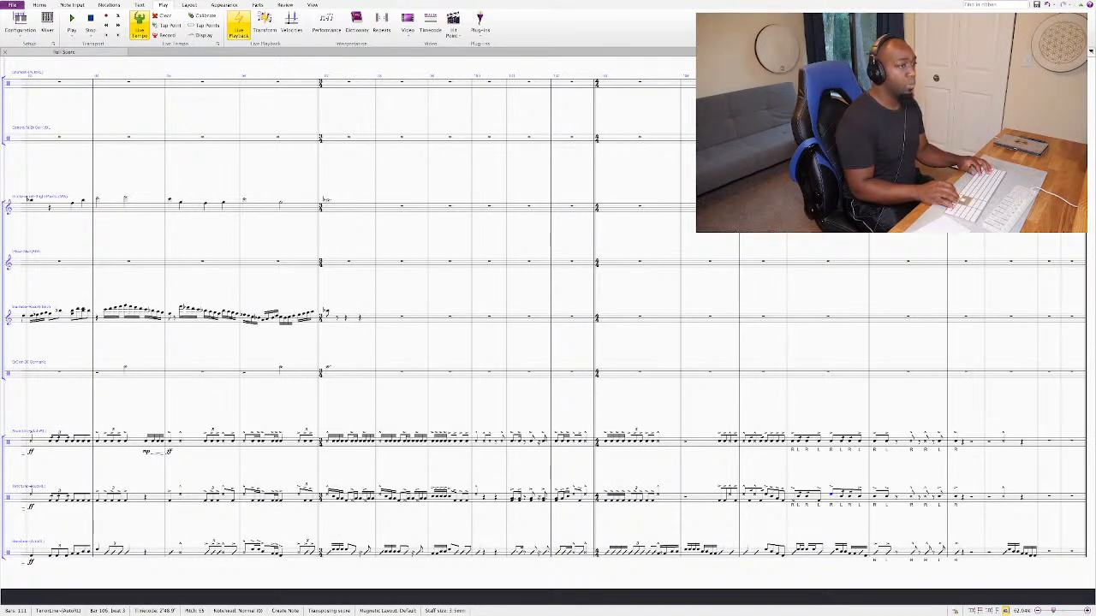
key("Right")
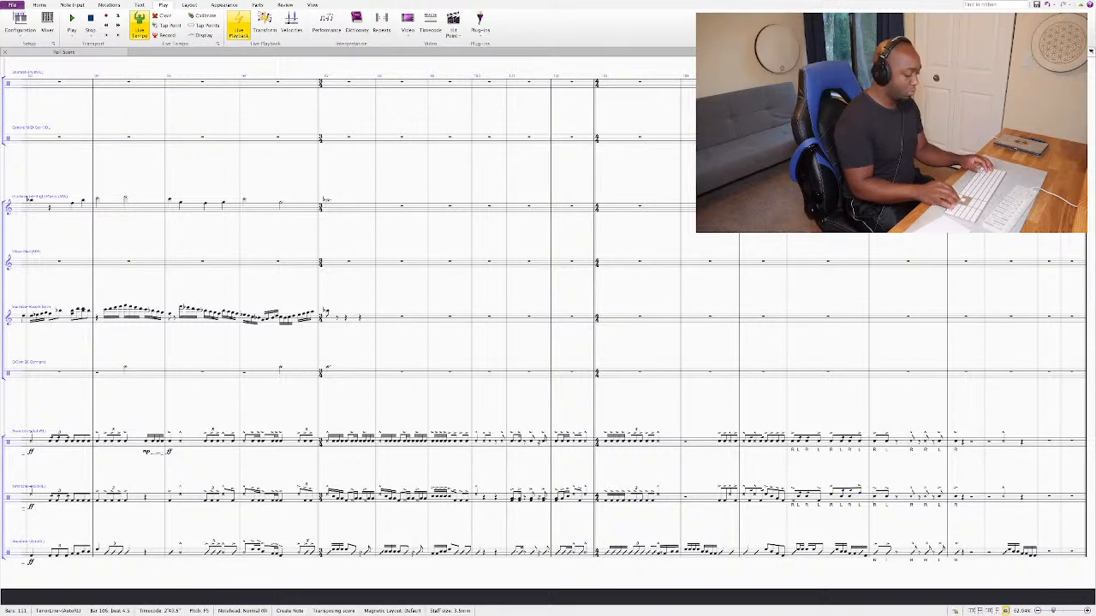
Step: Re-pitch the TenorLine notes through bar 107, with F5 on beat 4.5, and finish note entry
key("Right")
key("Right")
key("Right")
key("Right")
key("Right")
key("Right")
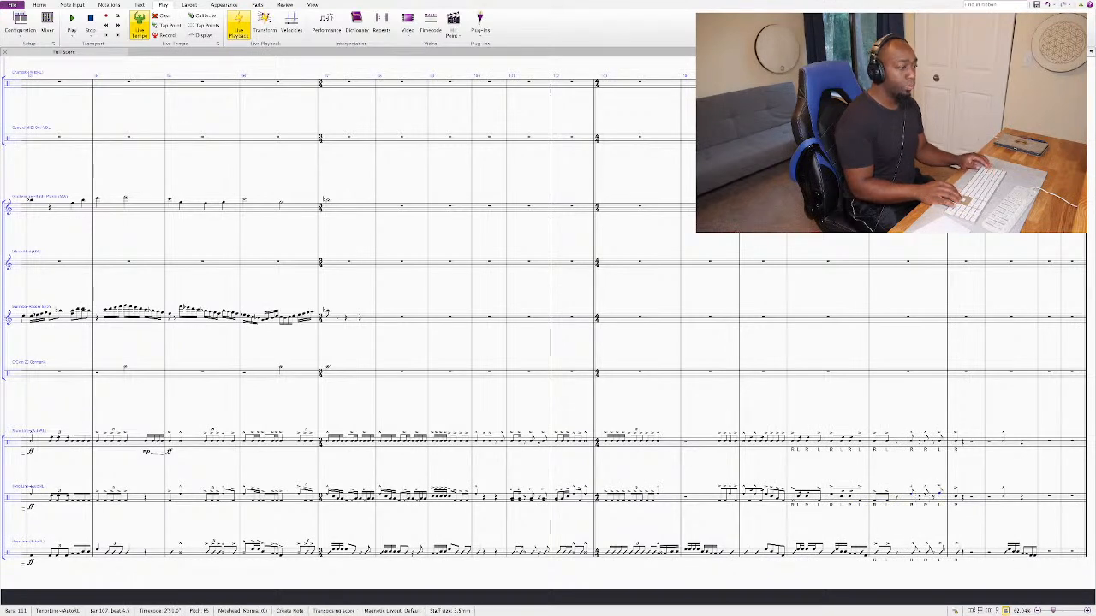
key("Right")
key("Right")
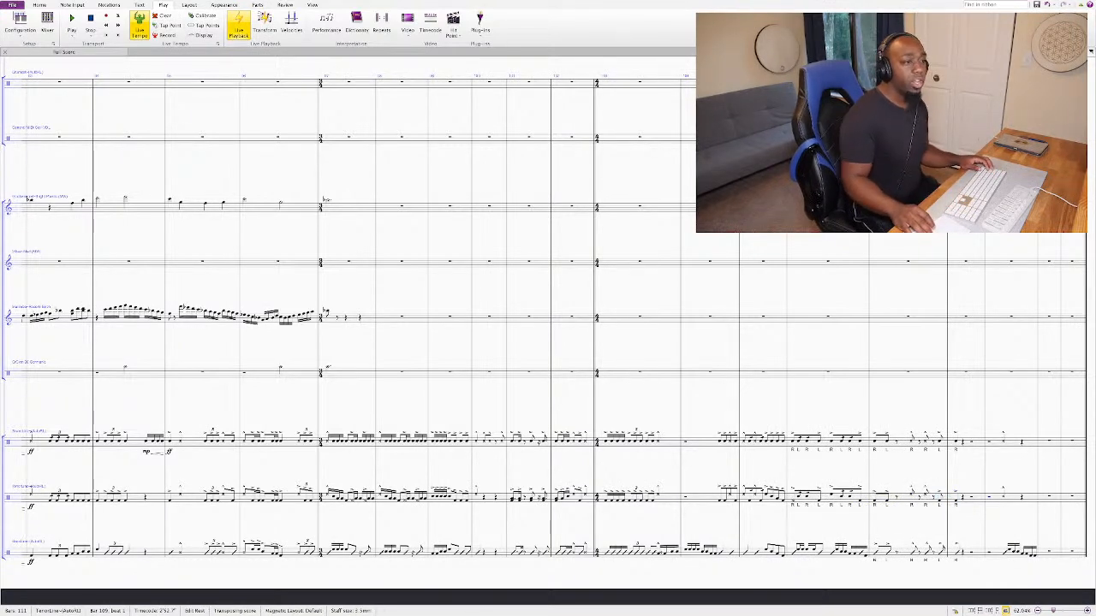
key("Escape")
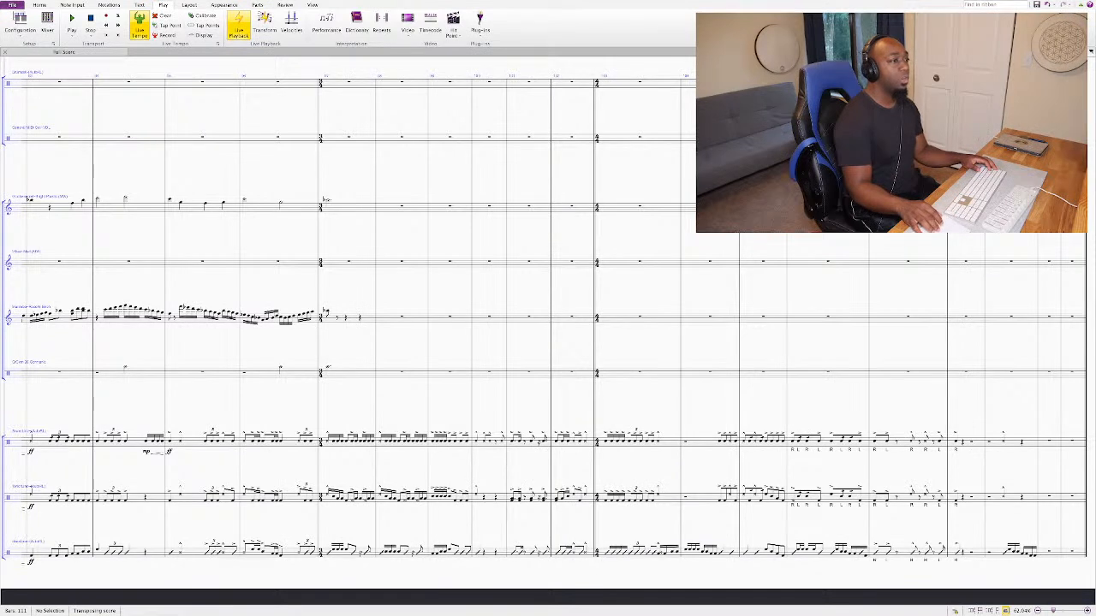
Step: Survey the full score, examine bar 74 across the front percussion staves, and return to the battery parts around bars 97 to 109
scroll(547, 317, "left", 1)
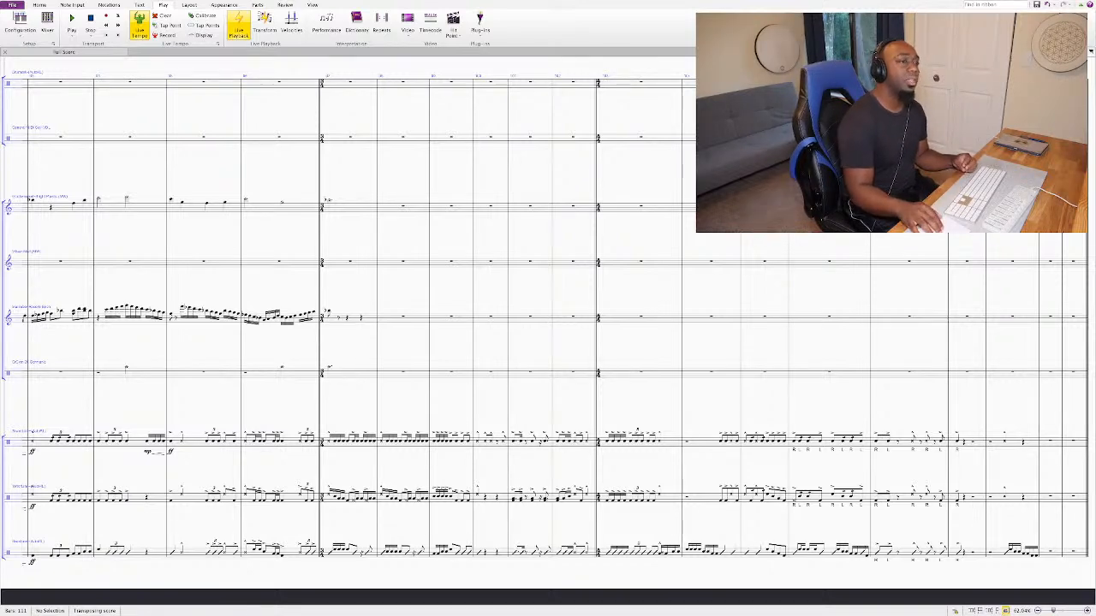
scroll(551, 321, "up", 3)
scroll(551, 321, "right", 3)
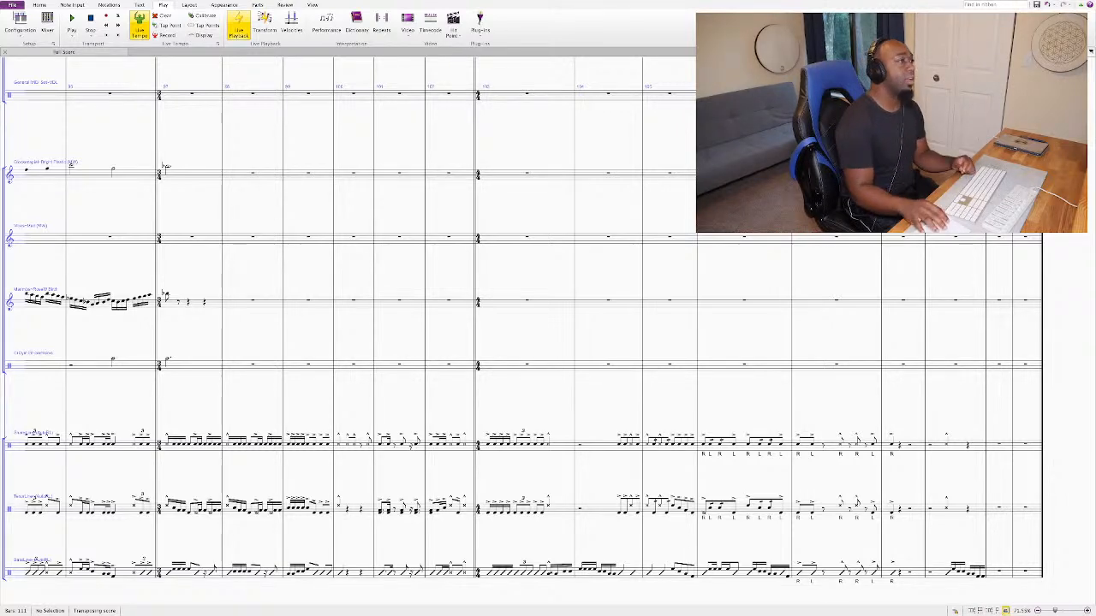
key("ctrl+minus")
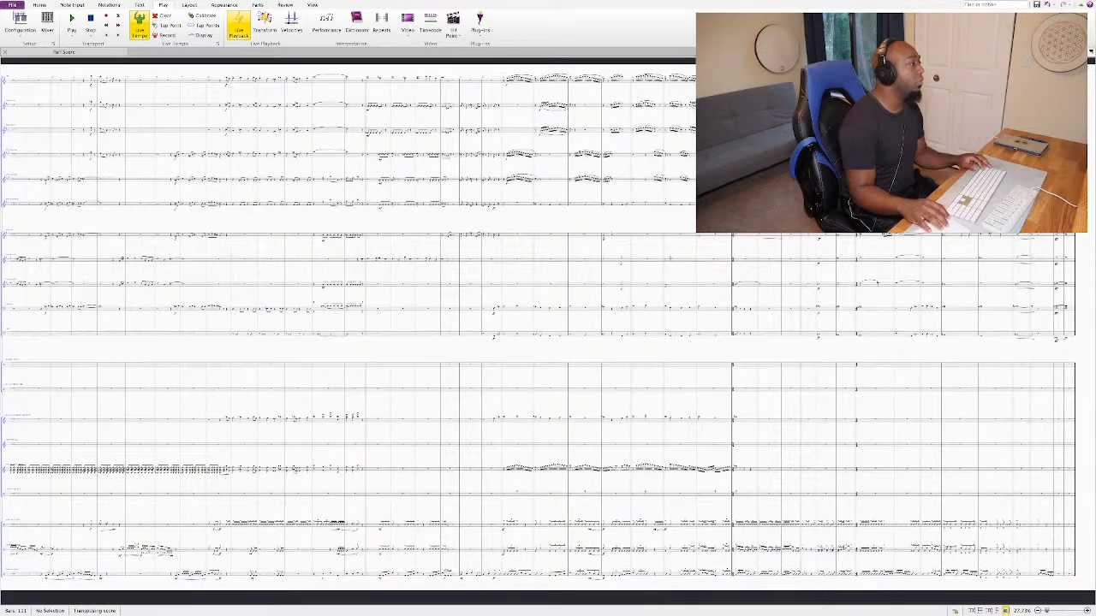
left_click(111, 365)
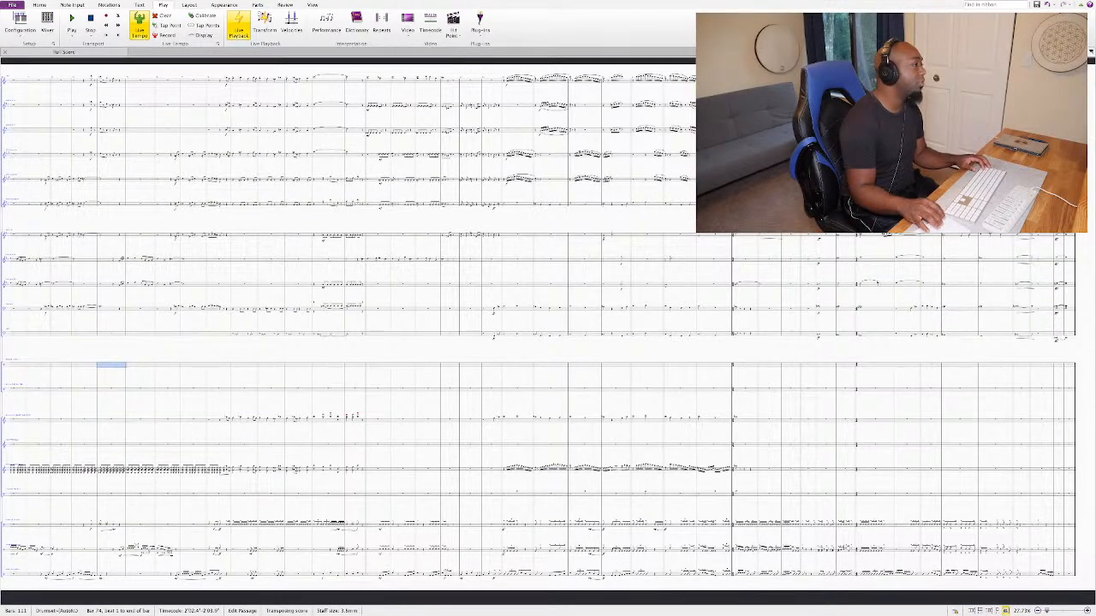
left_click(112, 489, "shift")
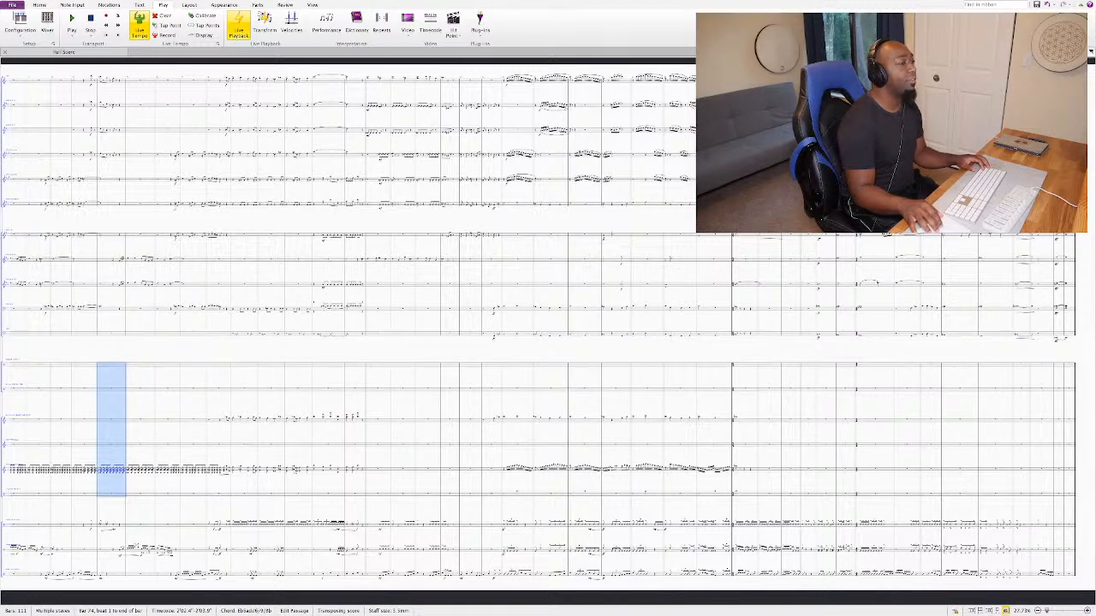
key("Escape")
key("ctrl+equal")
key("ctrl+equal")
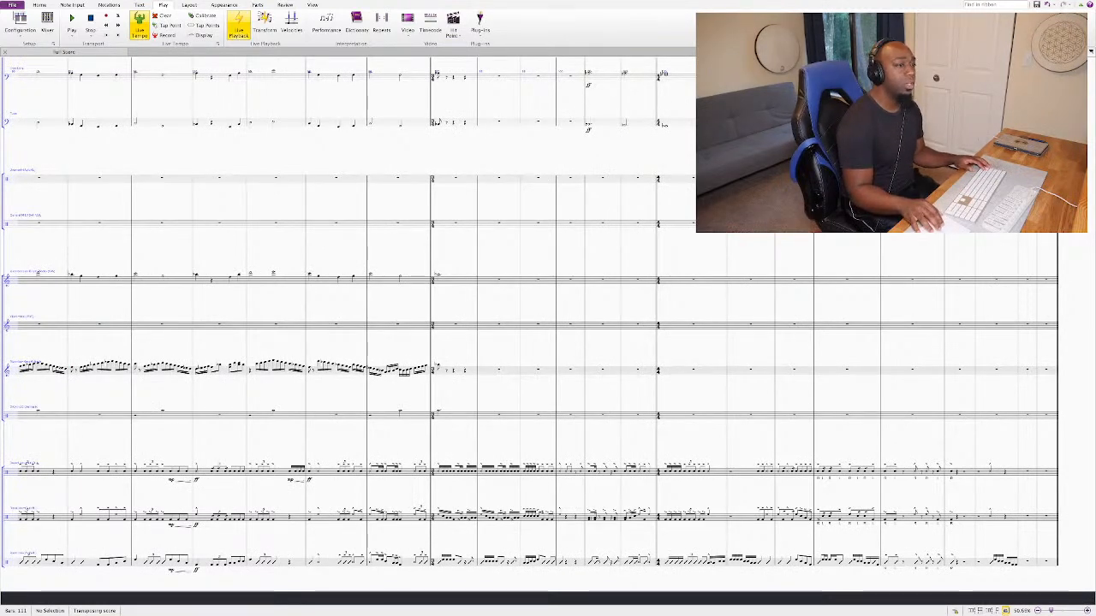
key("ctrl+equal")
scroll(548, 308, "right", 3)
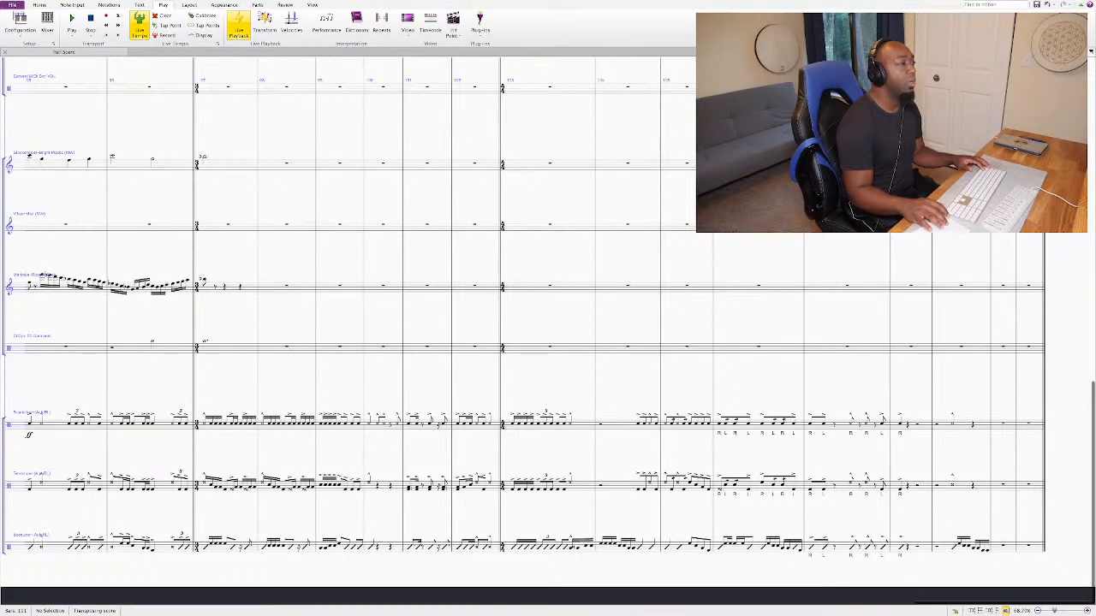
Step: Play back the battery parts from the first SnareLine note of bar 103 into bar 108
left_click(512, 419)
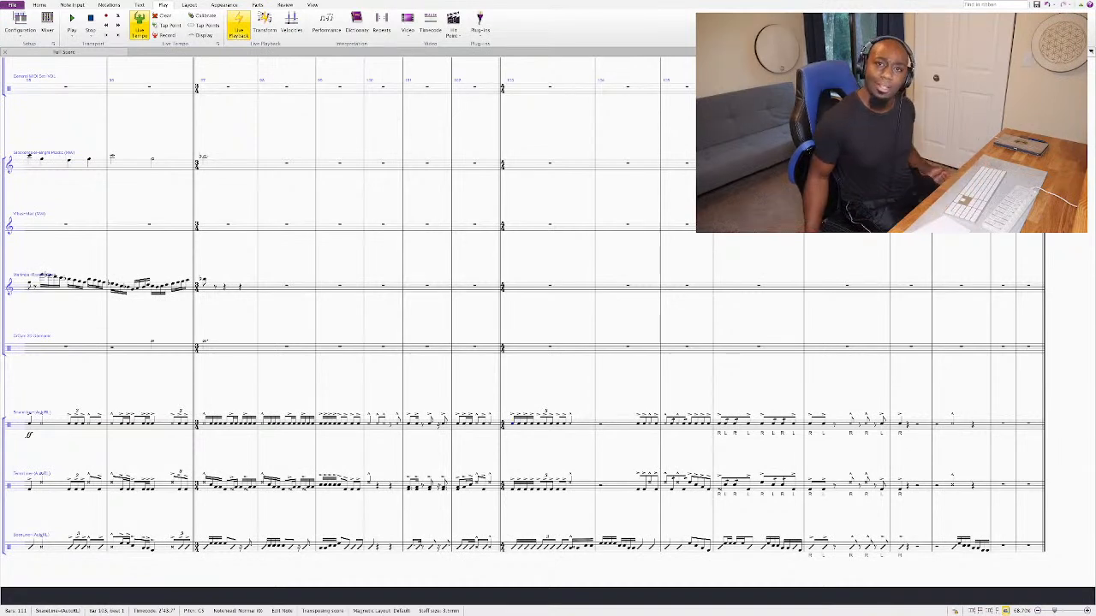
key("space")
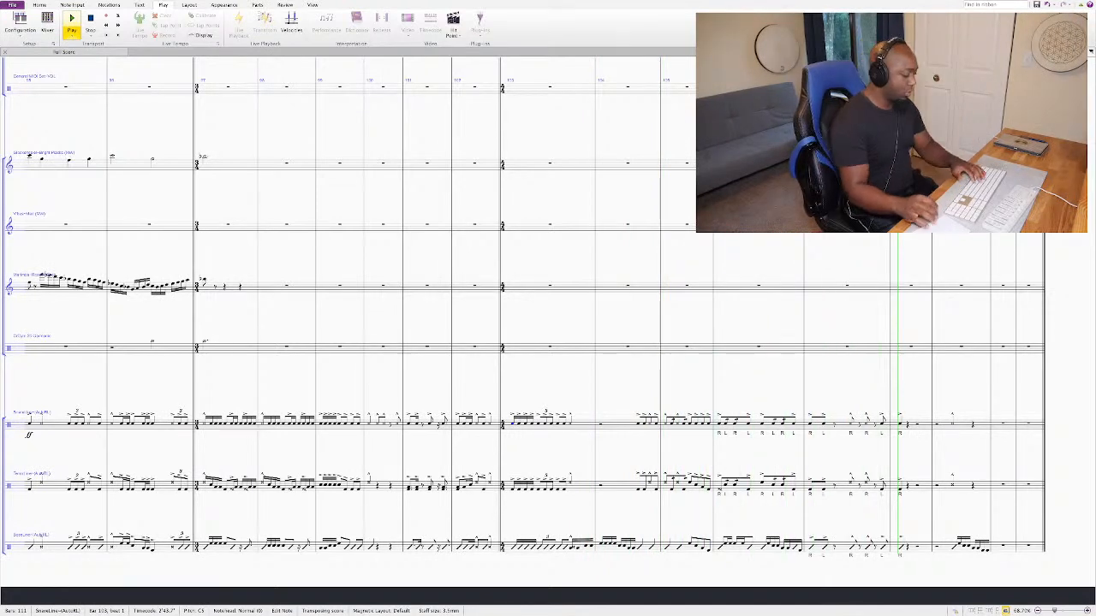
key("space")
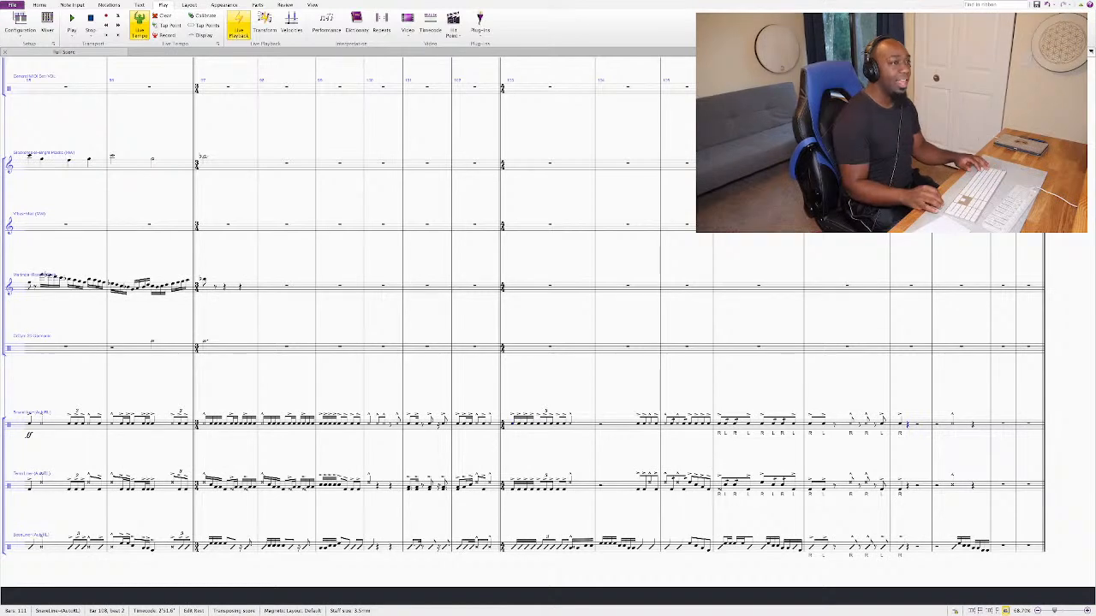
Step: Add a cross-notehead note on beat 2 of bar 108 in both the SnareLine and the TenorLine
left_click(905, 422)
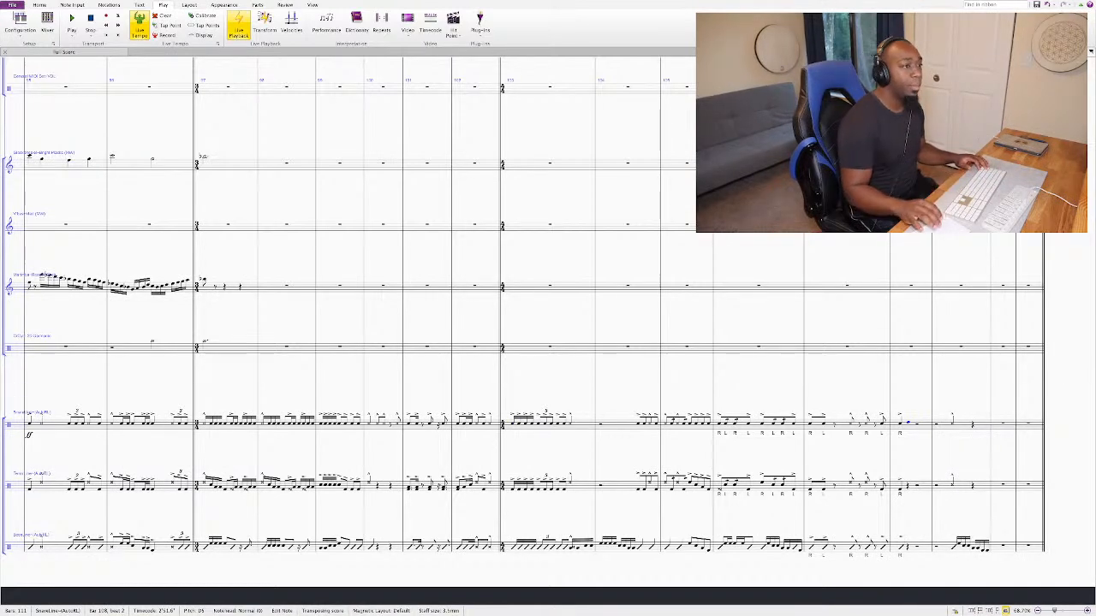
key("shift+alt+1")
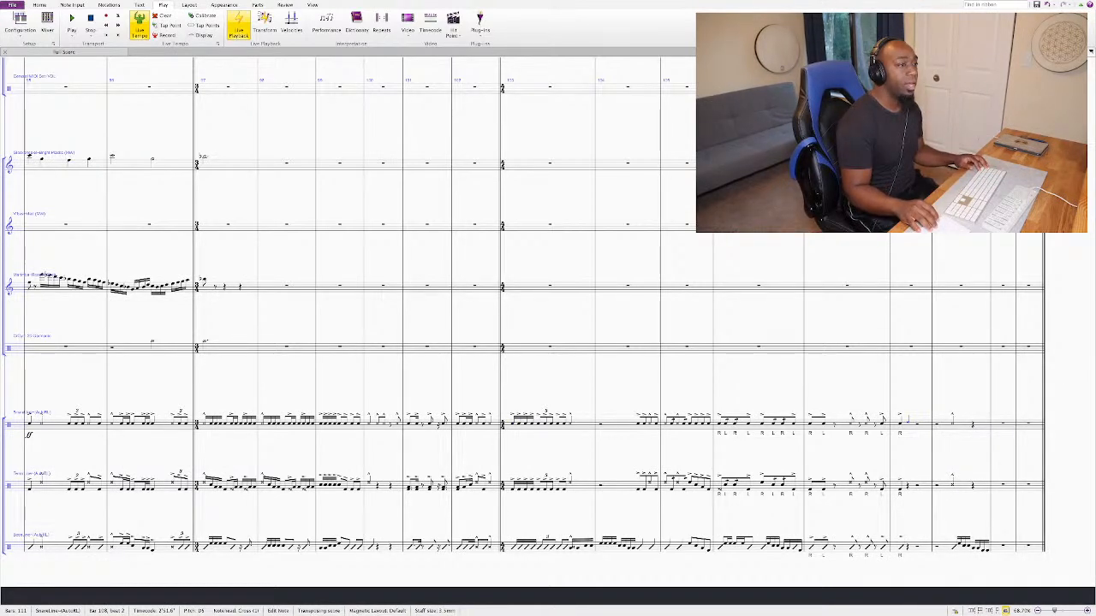
key("alt+Down")
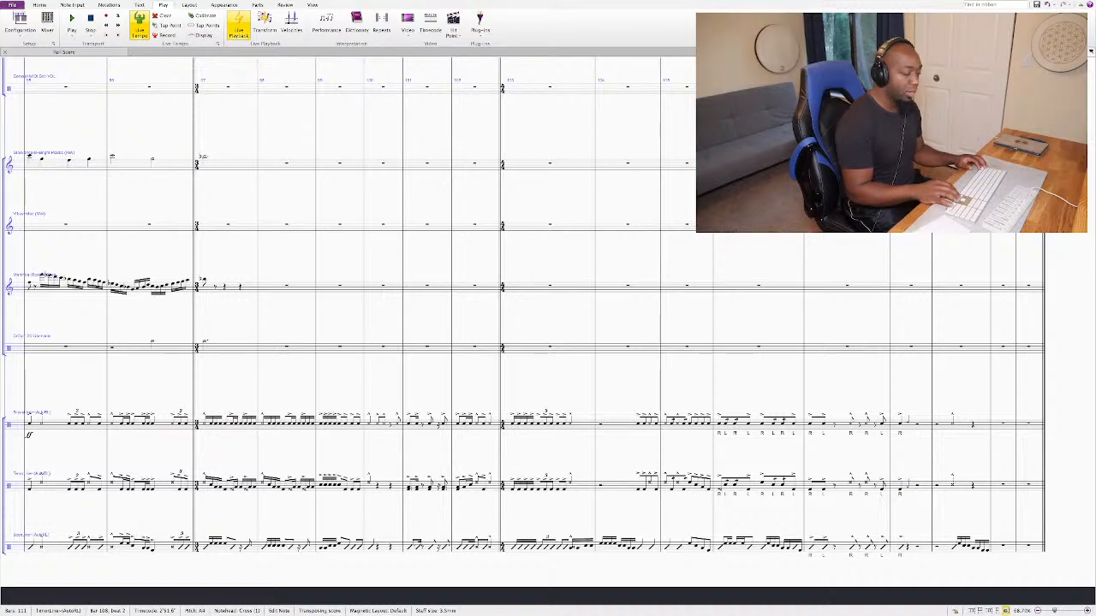
key("Up")
key("Up")
key("Up")
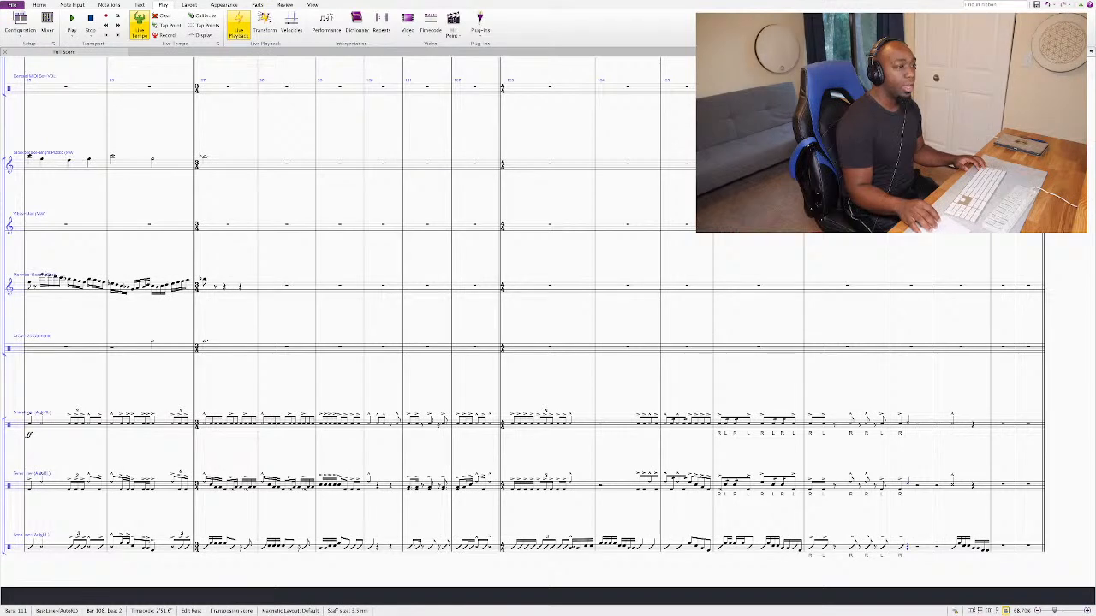
Step: Enter accented SnareLine C5 sixteenths on beats 3 and 4 of bar 108, and continue with a tuplet figure through beat 2 of bar 109
key("Escape")
left_click(28, 435)
key("ctrl+v")
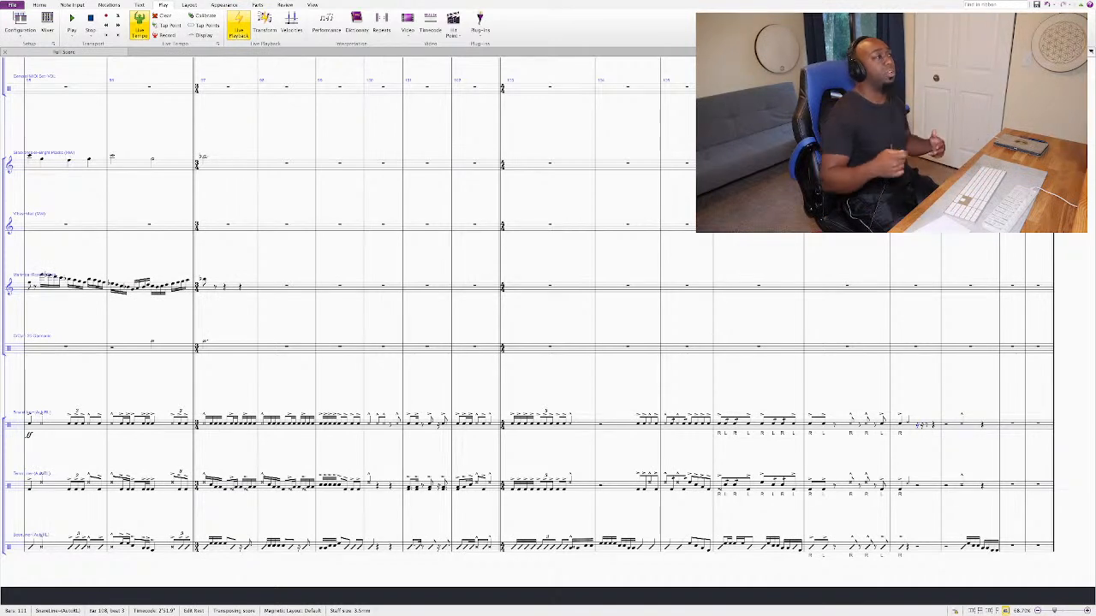
key("n")
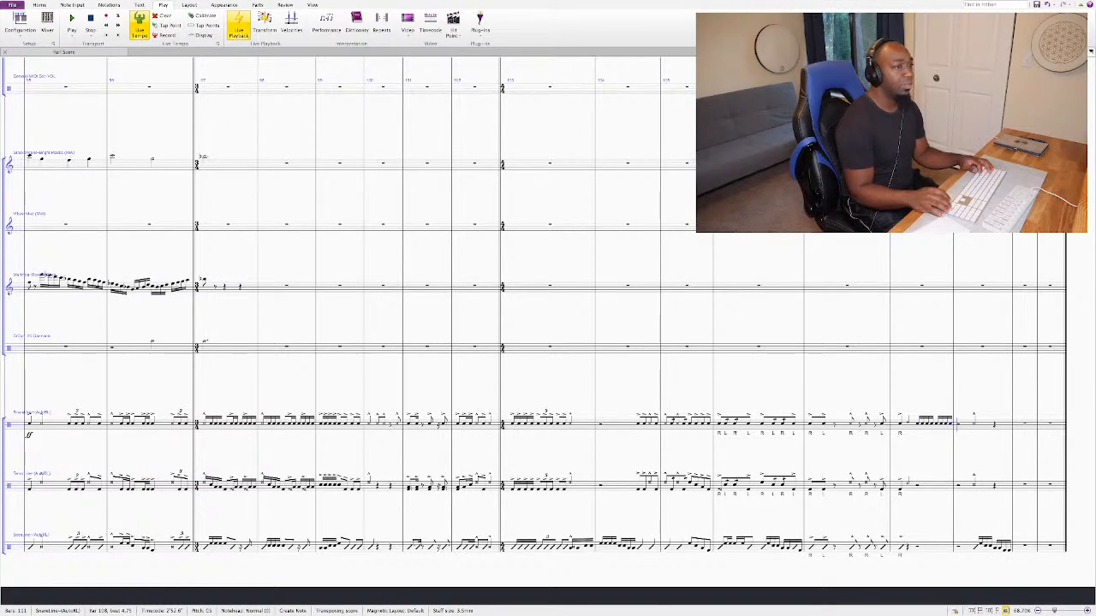
key("c")
key("c")
key("c")
key("c")
key("c")
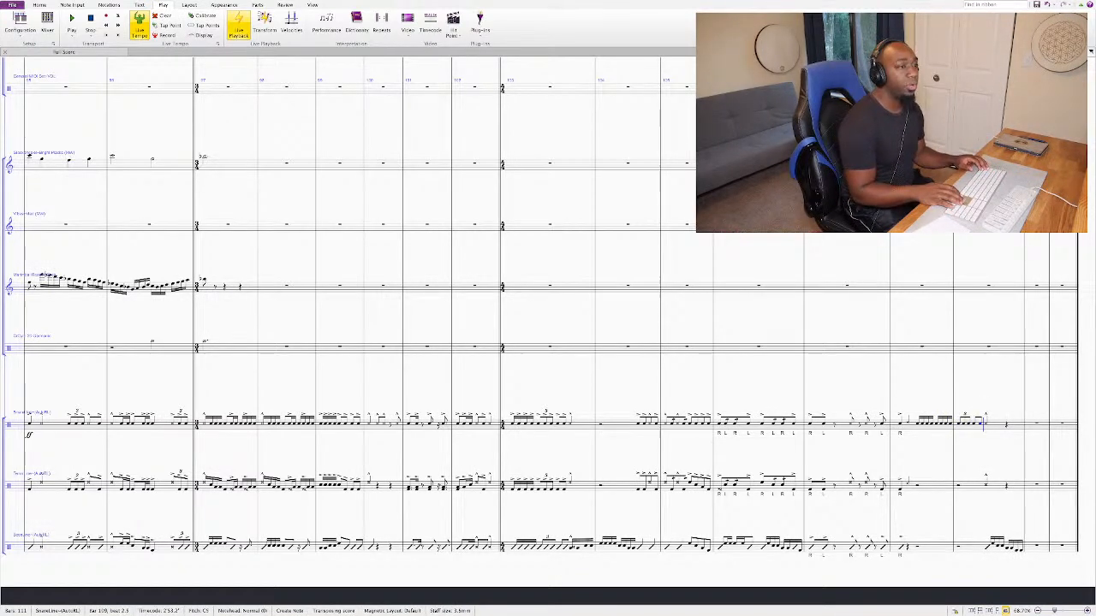
Step: Copy the SnareLine passage from bar 108 beat 3 into bar 109 onto the TenorLine and lower its notes to F4
key("shift+Left")
key("shift+Left")
key("shift+Left")
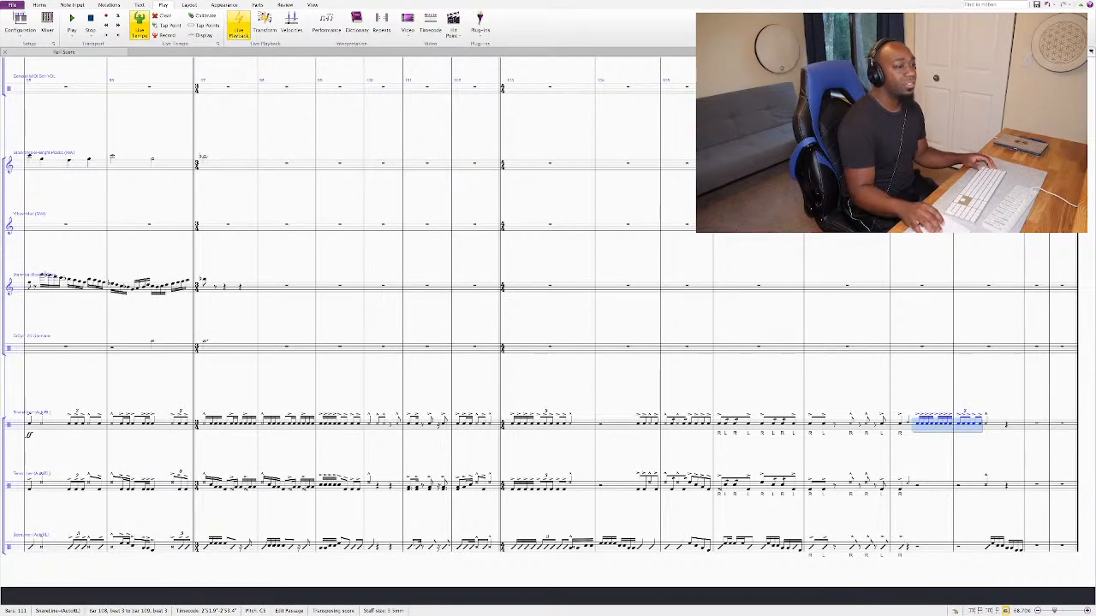
key("alt+Down")
key("Down")
key("Down")
key("Down")
key("Down")
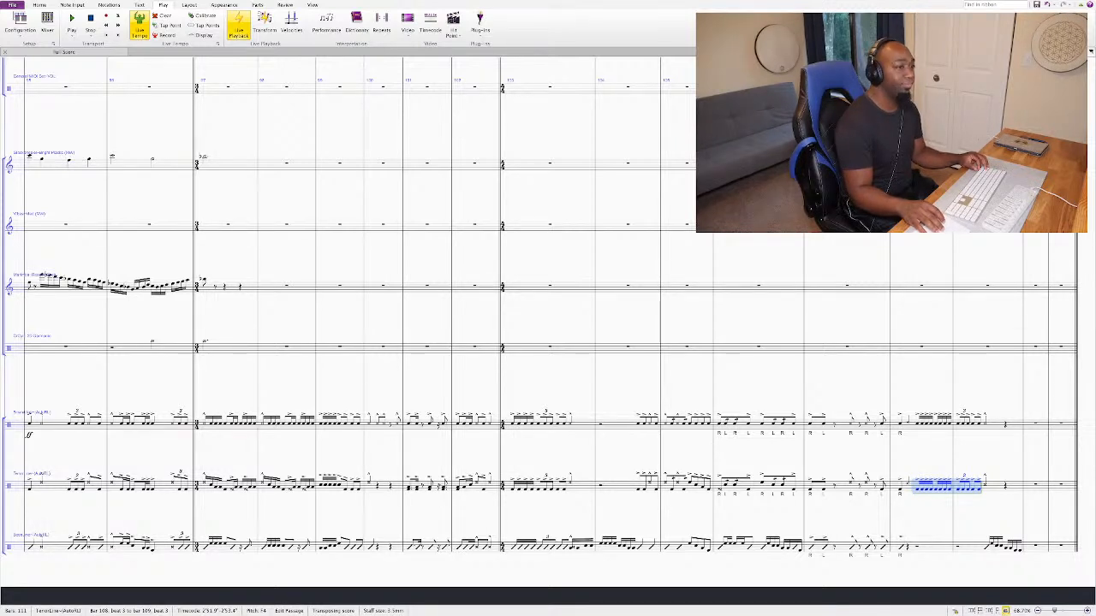
key("Escape")
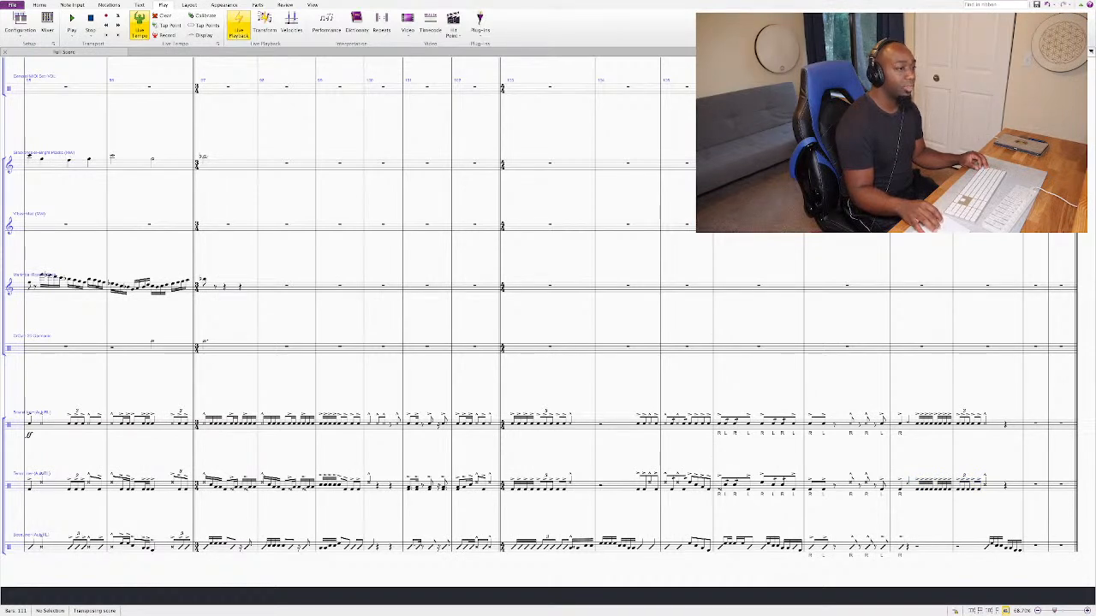
Step: Add a cross-notehead note on beat 2 of bar 108 in the BassLine
key("Right")
key("Right")
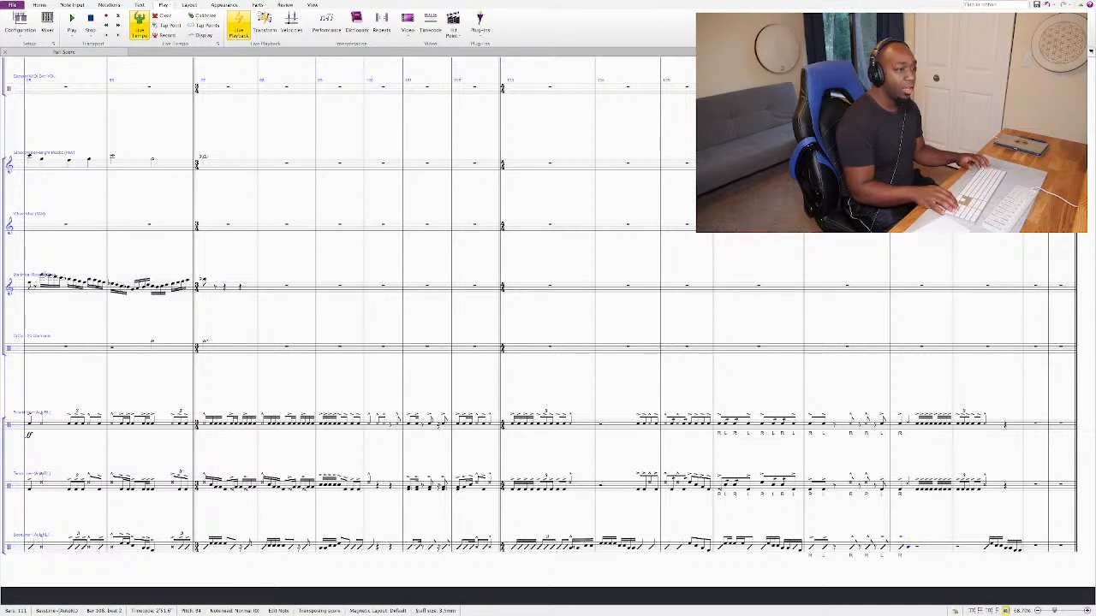
key("shift+alt+1")
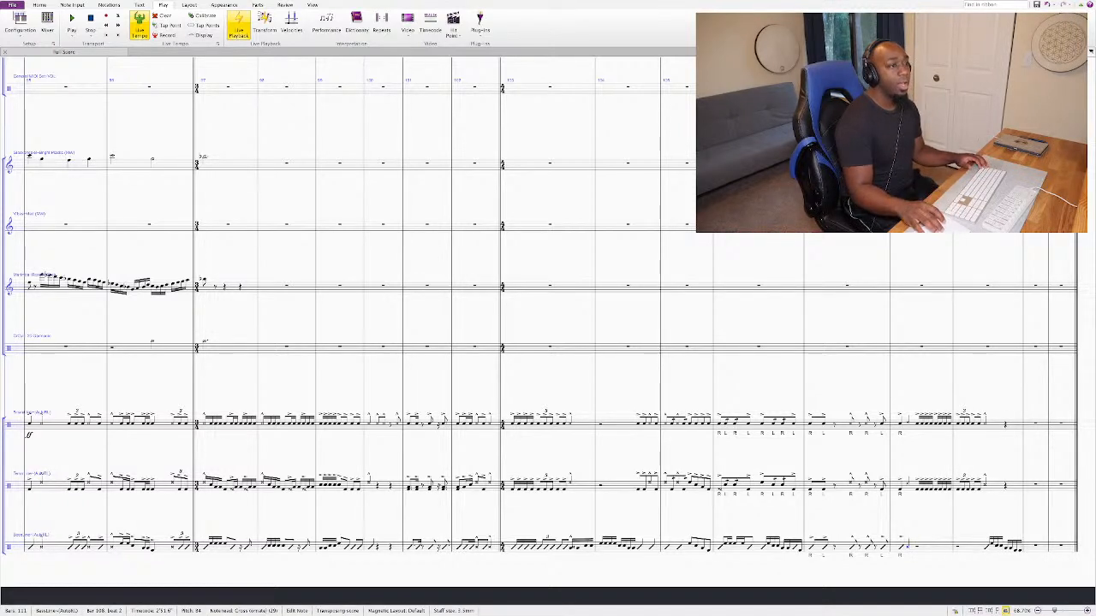
Step: Copy the SnareLine passage from bar 108 beat 3 into bar 109 onto the BassLine and turn it into large slash unison notes
key("Right")
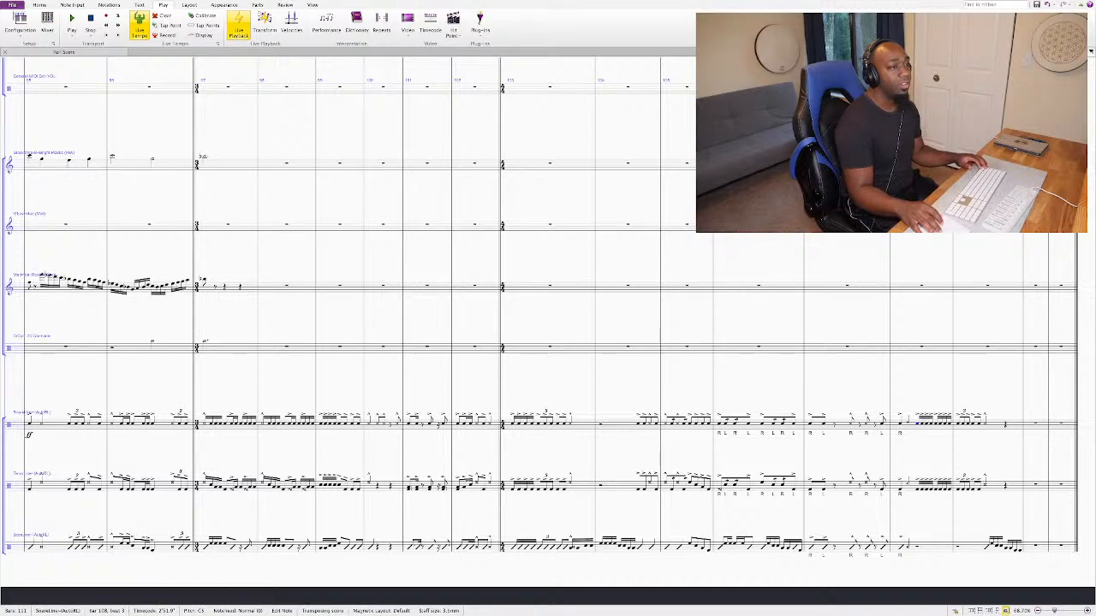
key("ctrl+shift+Right")
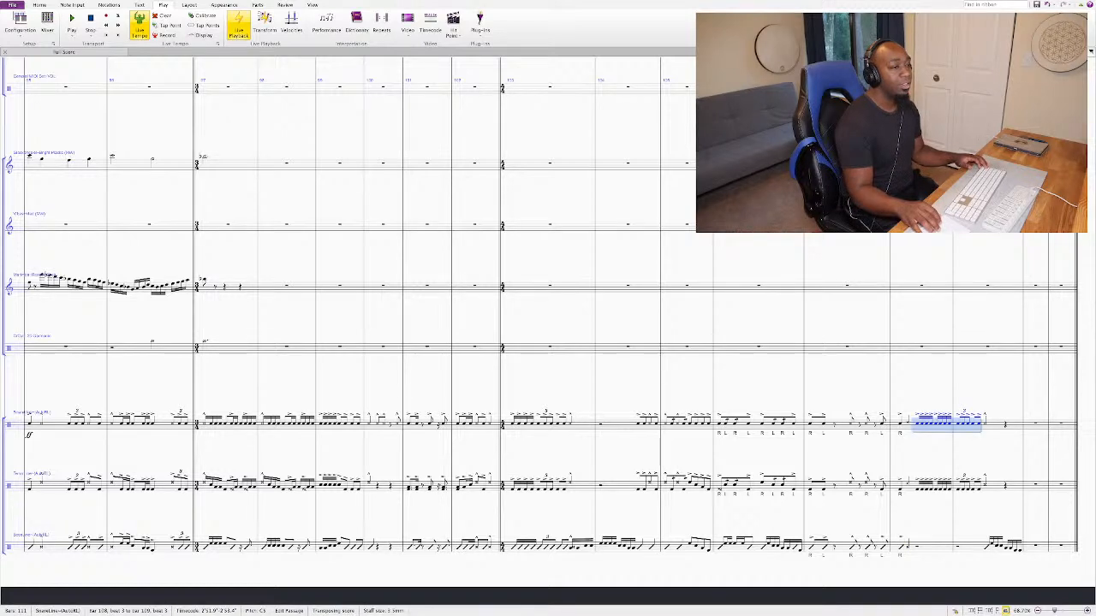
key("ctrl+c")
key("alt+Down")
key("alt+Down")
key("ctrl+v")
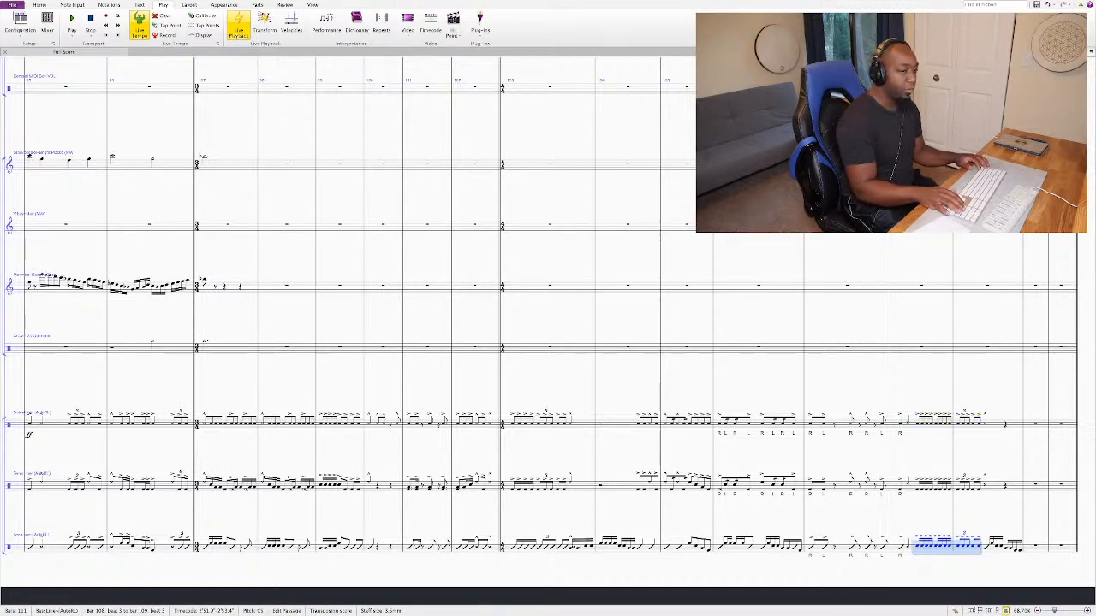
key("Down")
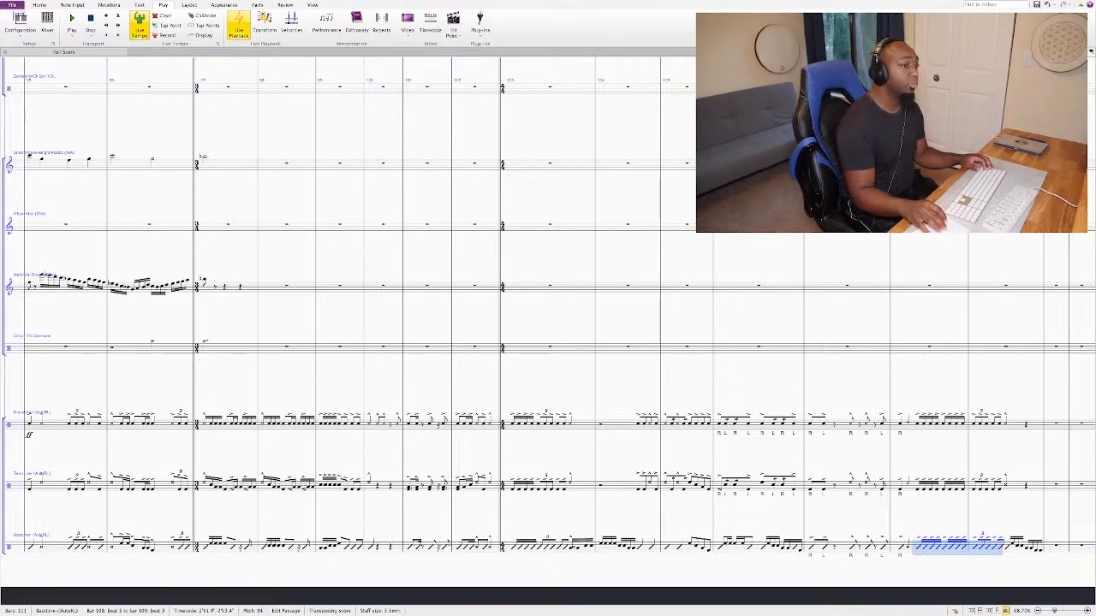
key("Escape")
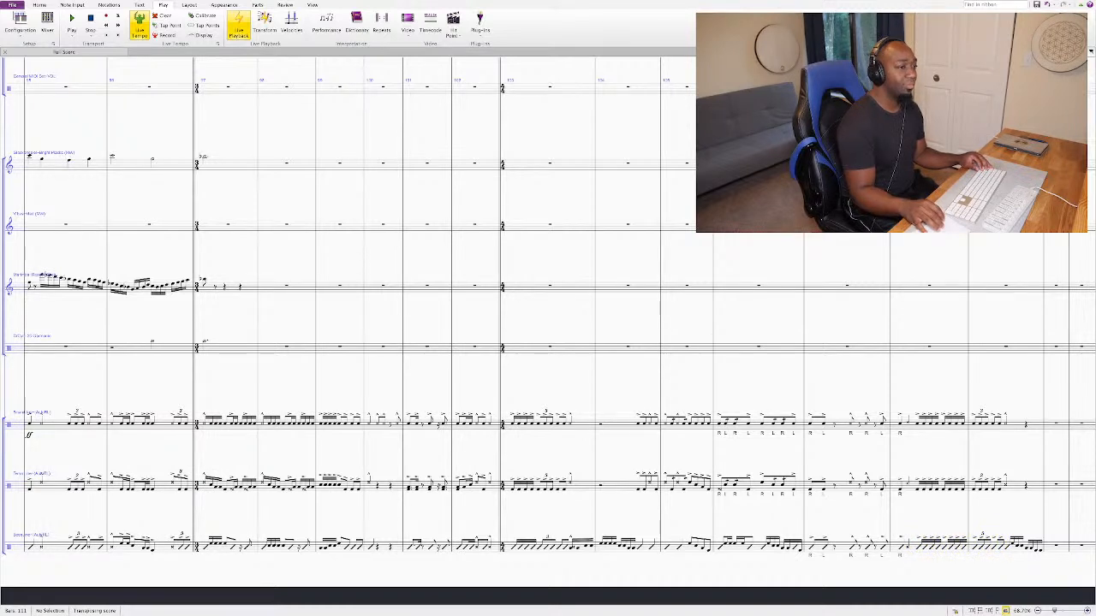
Step: Change the BassLine notes on beats 3 and 4 of bar 108 to normal noteheads
left_click(919, 547)
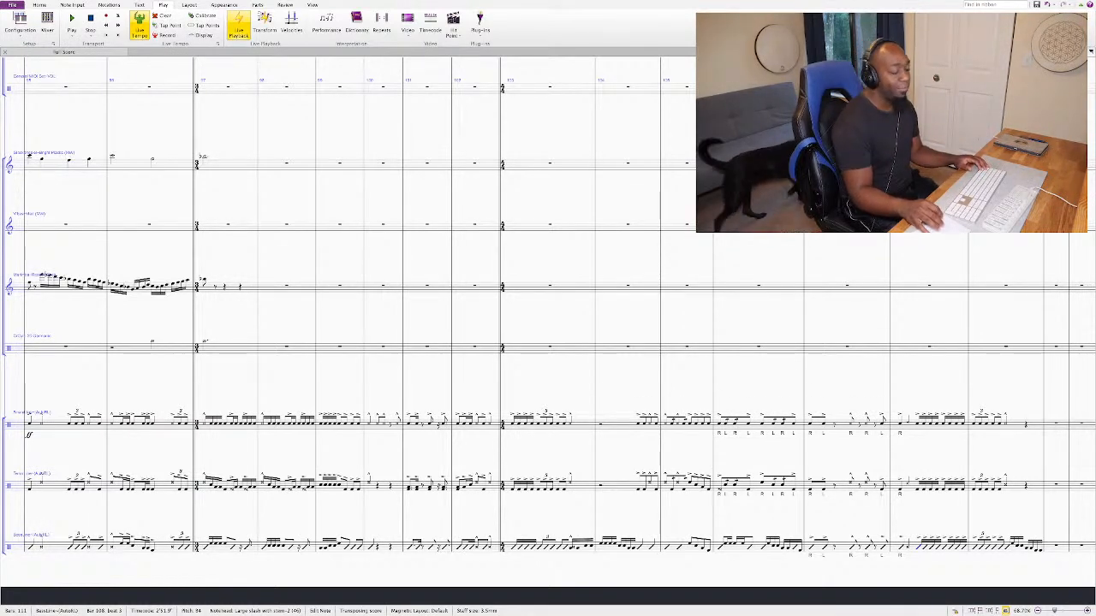
key("shift+Right")
key("shift+Left")
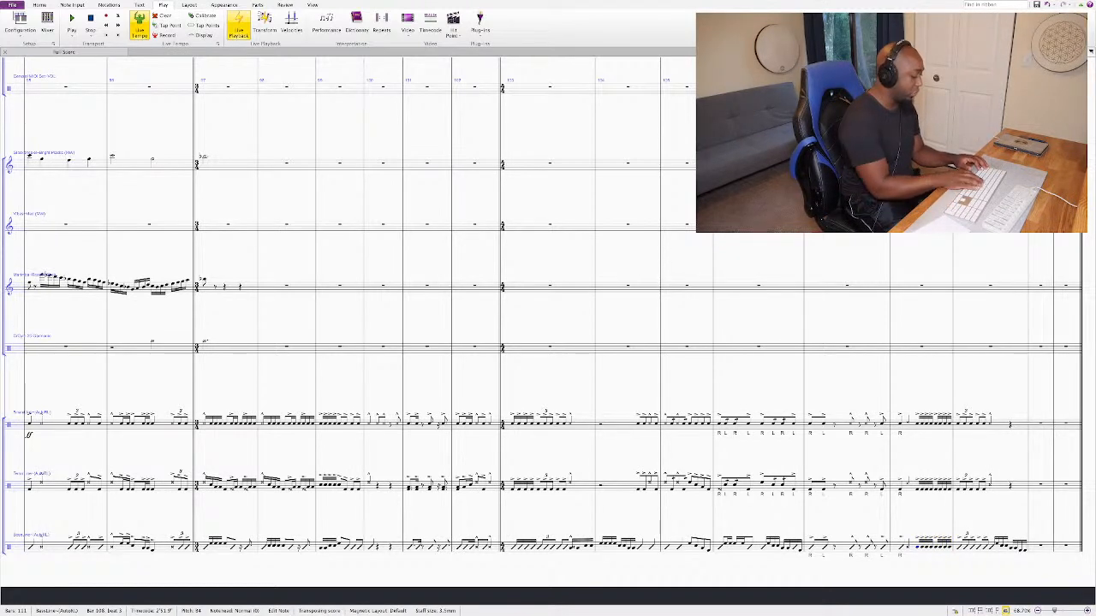
Step: Re-pitch the BassLine sixteenths on beats 3 and 4 of bar 108 as a descending split, with C5 on beat 3.5 and F4 on beat 4.75
key("Right")
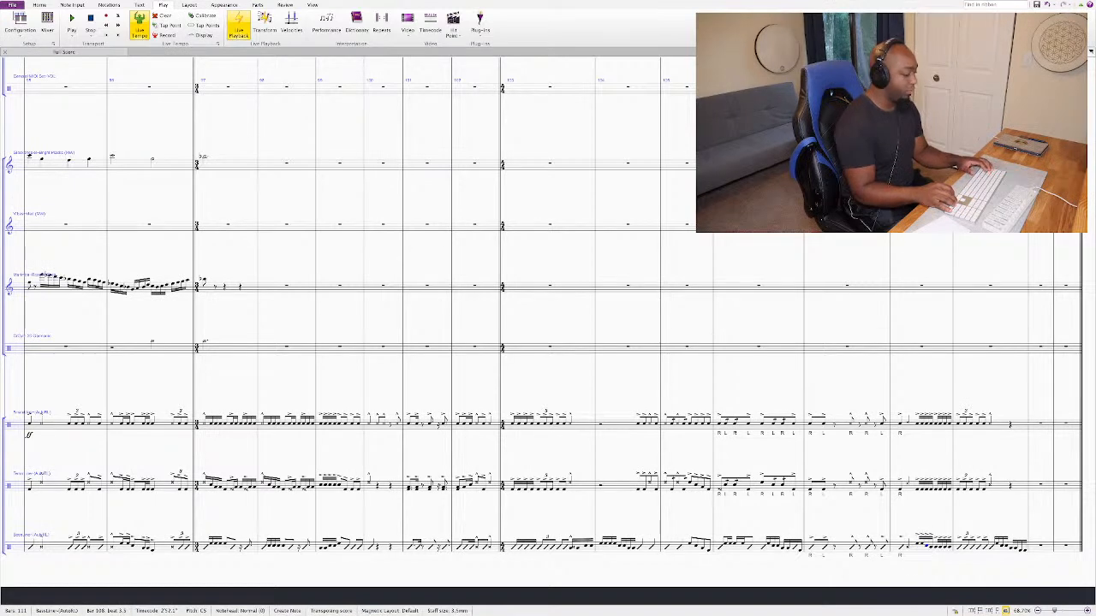
key("Right")
key("Right")
key("Right")
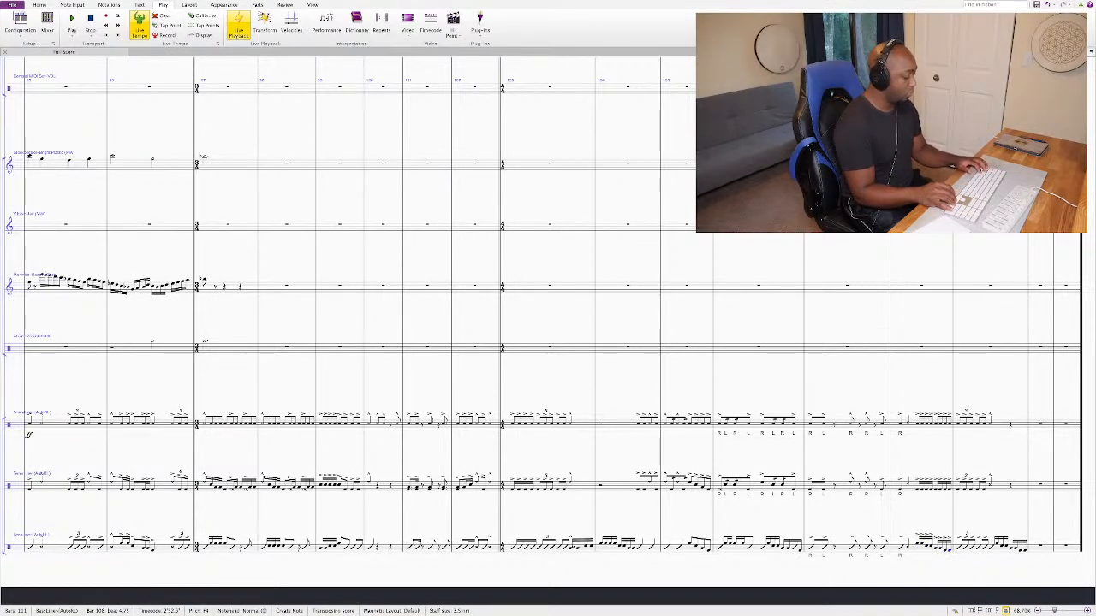
key("Right")
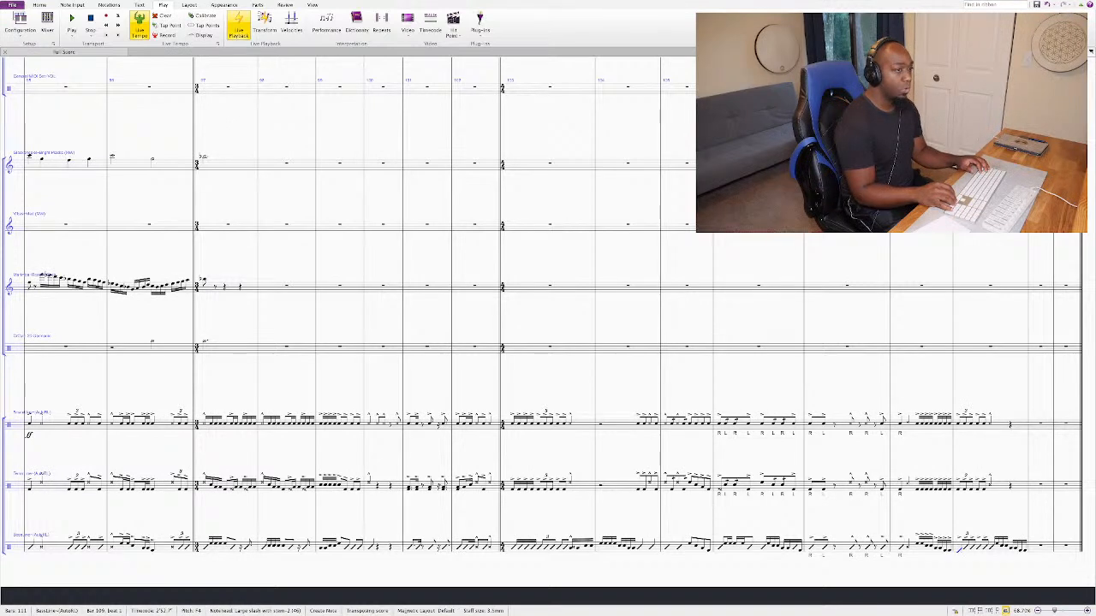
key("Escape")
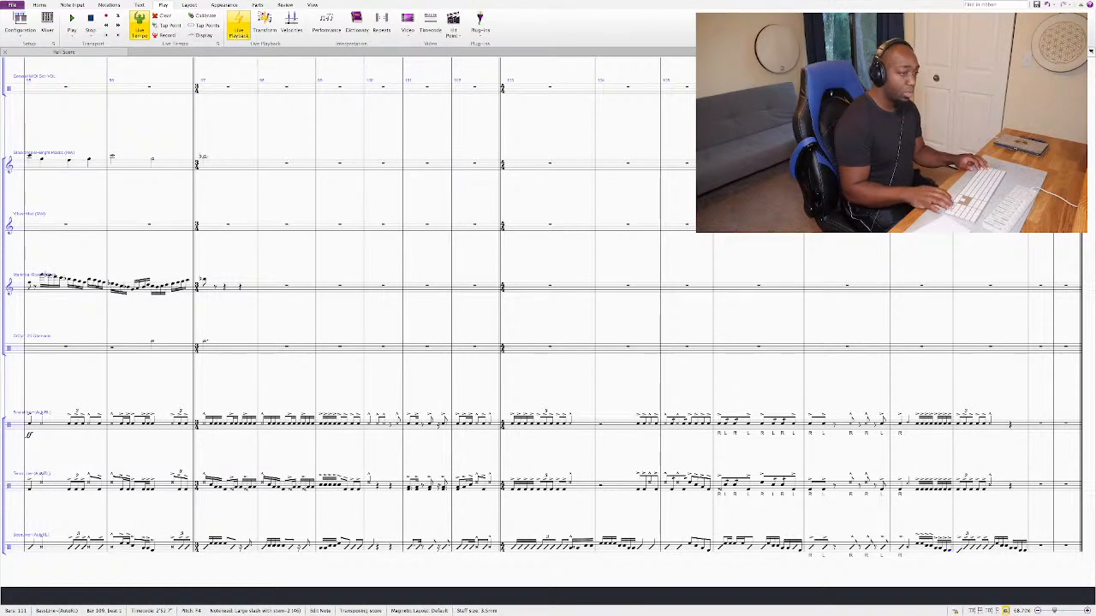
Step: Change the notehead style of the BassLine entry on beat 1 of bar 109 from slash to cross
key("alt+shift+0")
key("alt+shift+1")
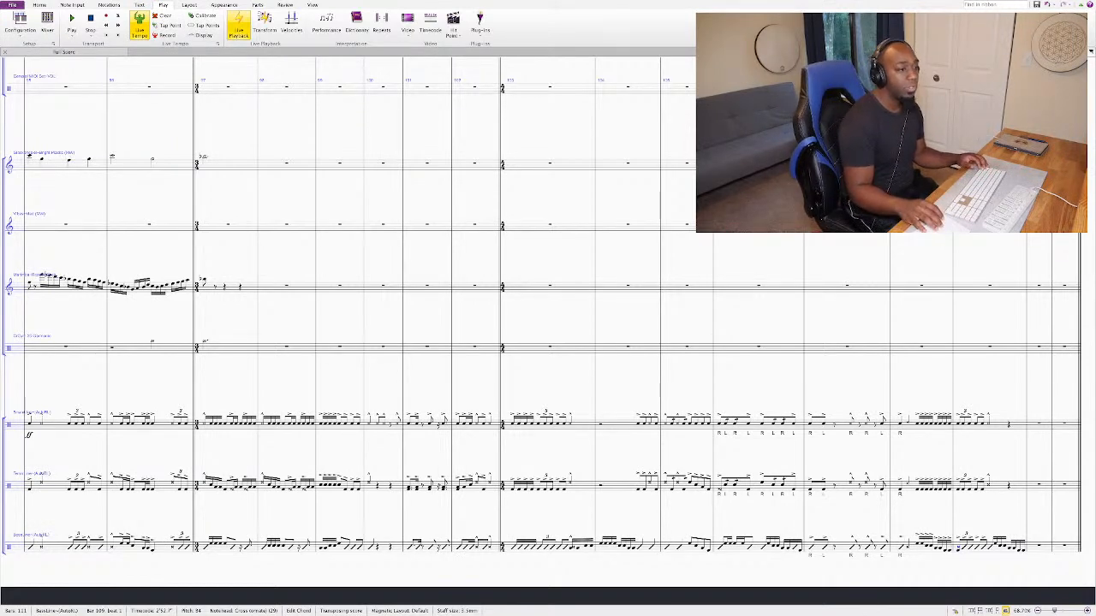
key("Left")
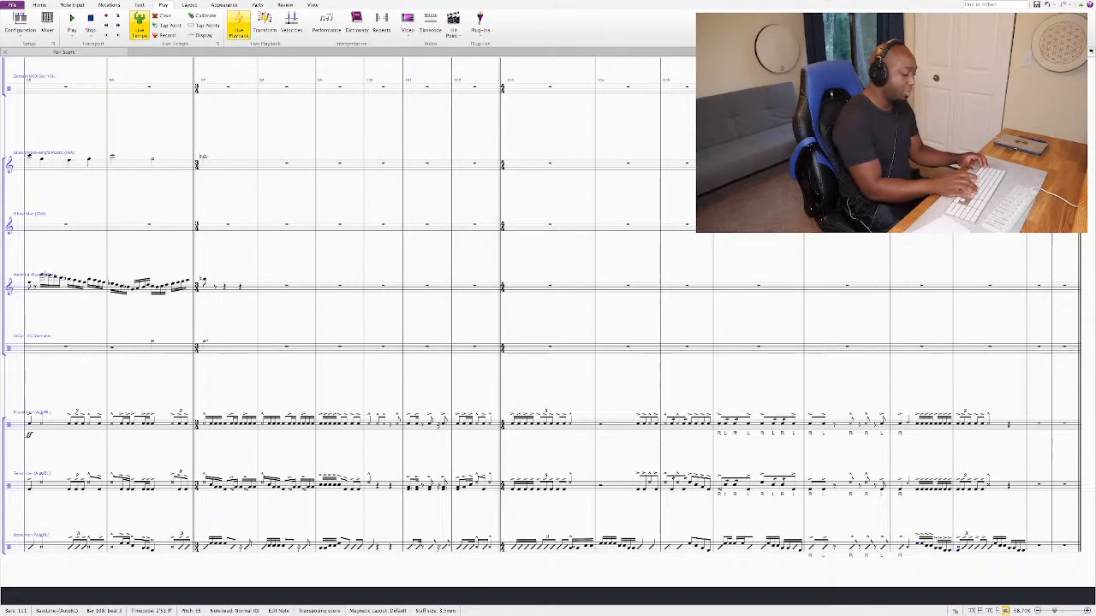
Step: Inspect the BassLine entry on beat 1 of bar 109 up close and play the score back from there
key("ctrl+shift+Right")
key("Escape")
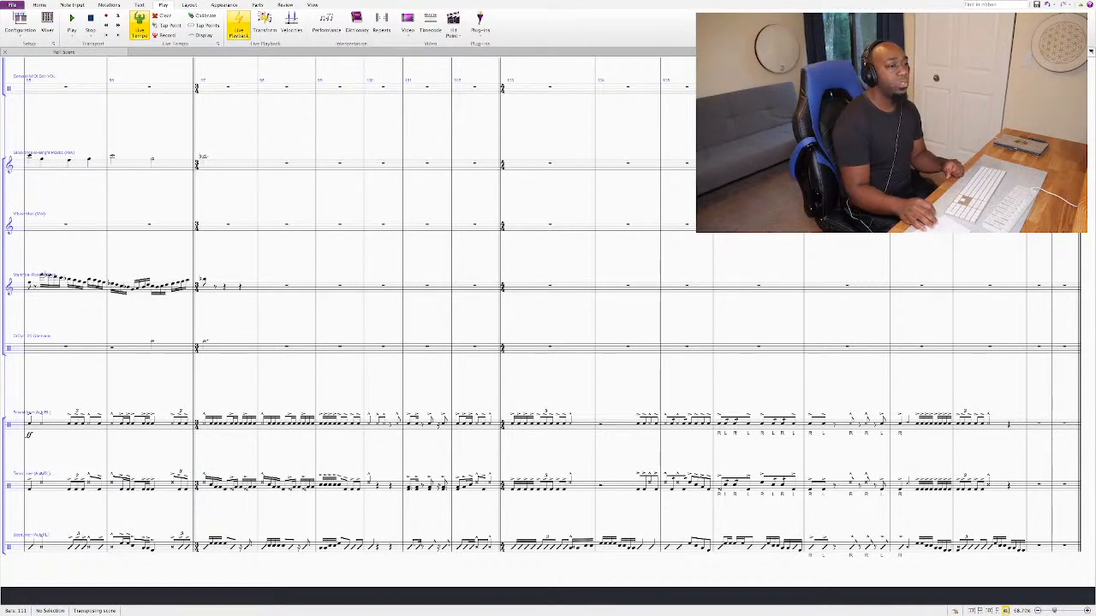
key("ctrl+equal")
key("ctrl+equal")
key("ctrl+equal")
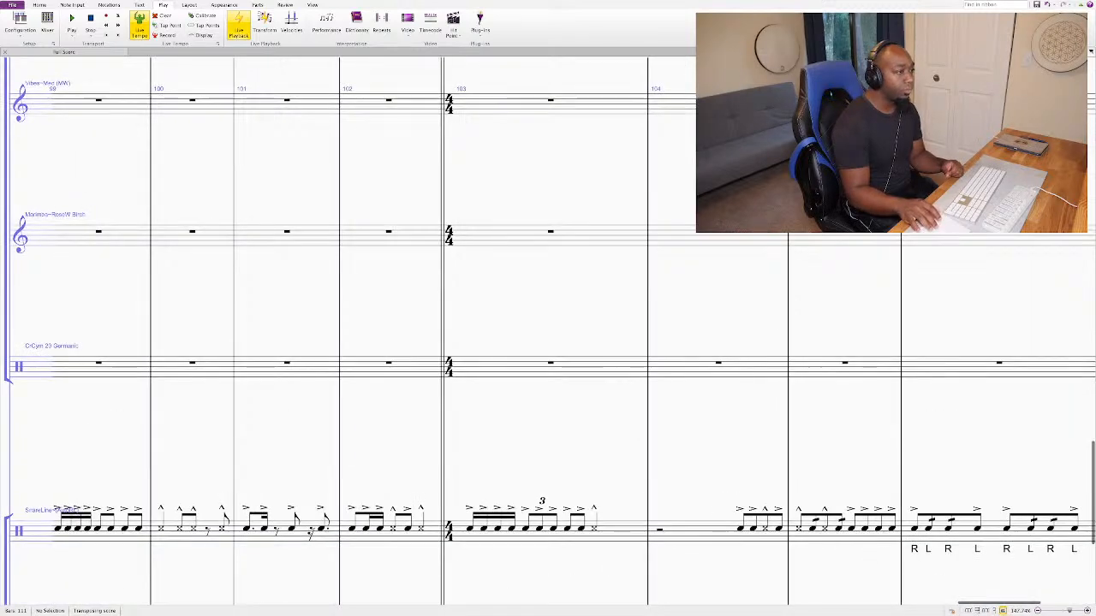
left_click(723, 481)
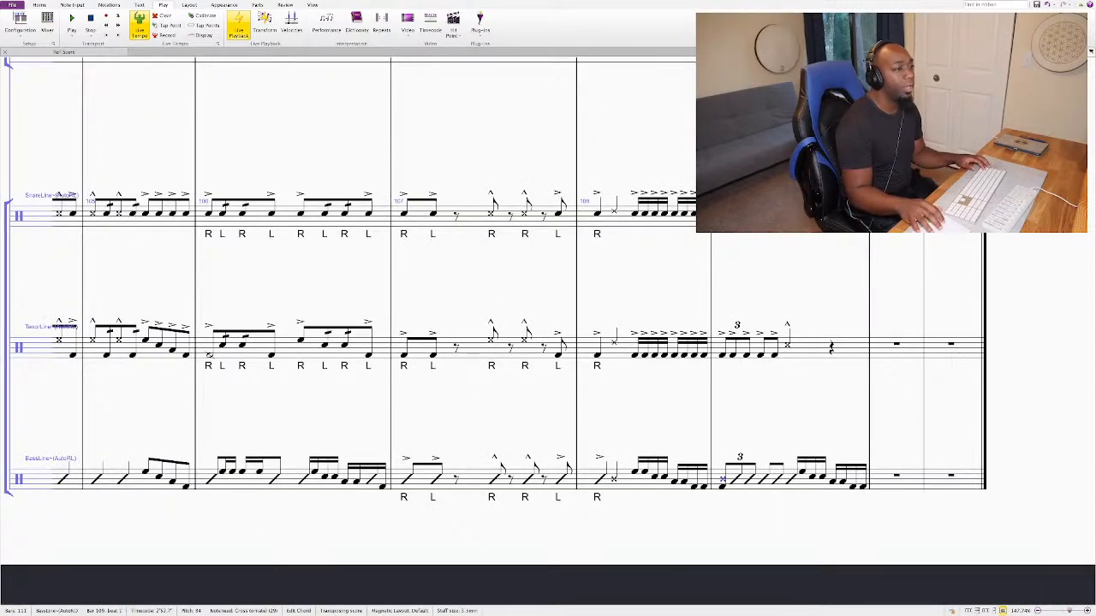
key("ctrl+equal")
key("ctrl+equal")
key("shift+Right")
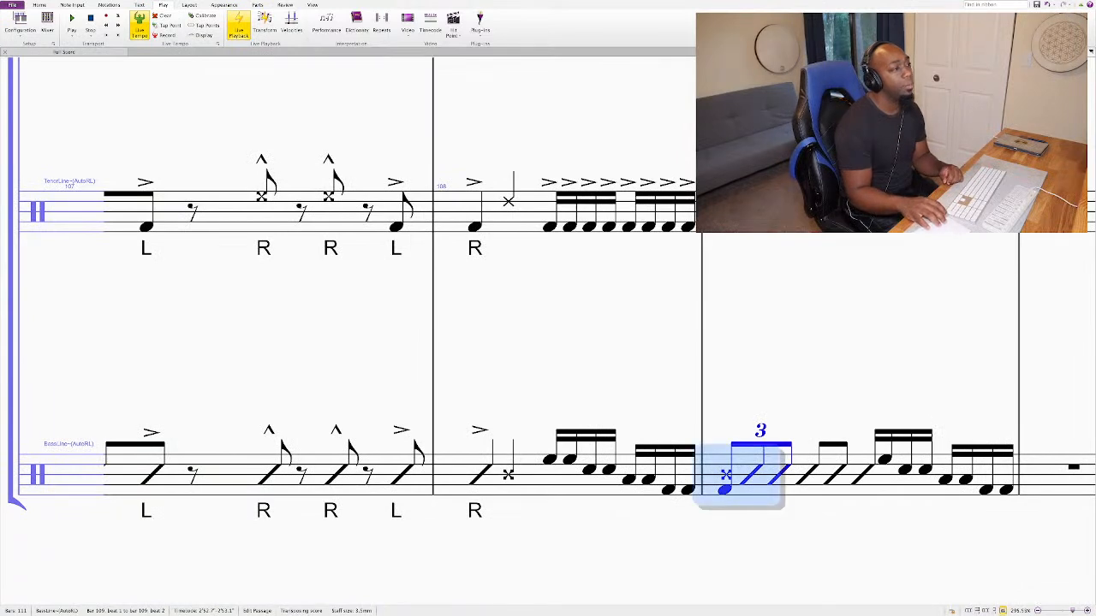
scroll(548, 334, "right", 8)
scroll(548, 334, "down", 3)
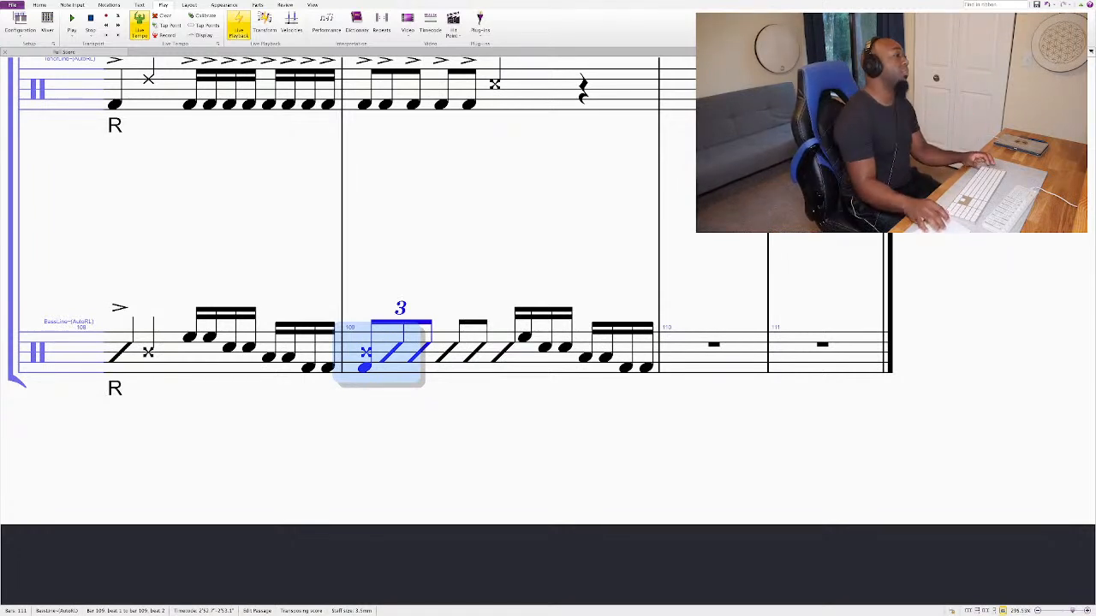
left_click(365, 352)
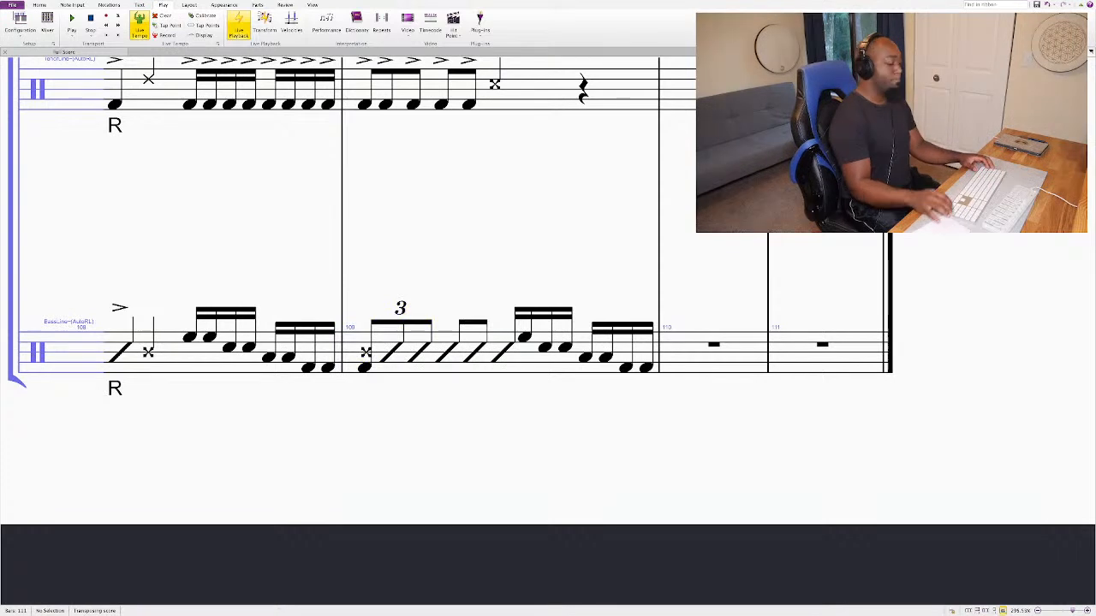
key("space")
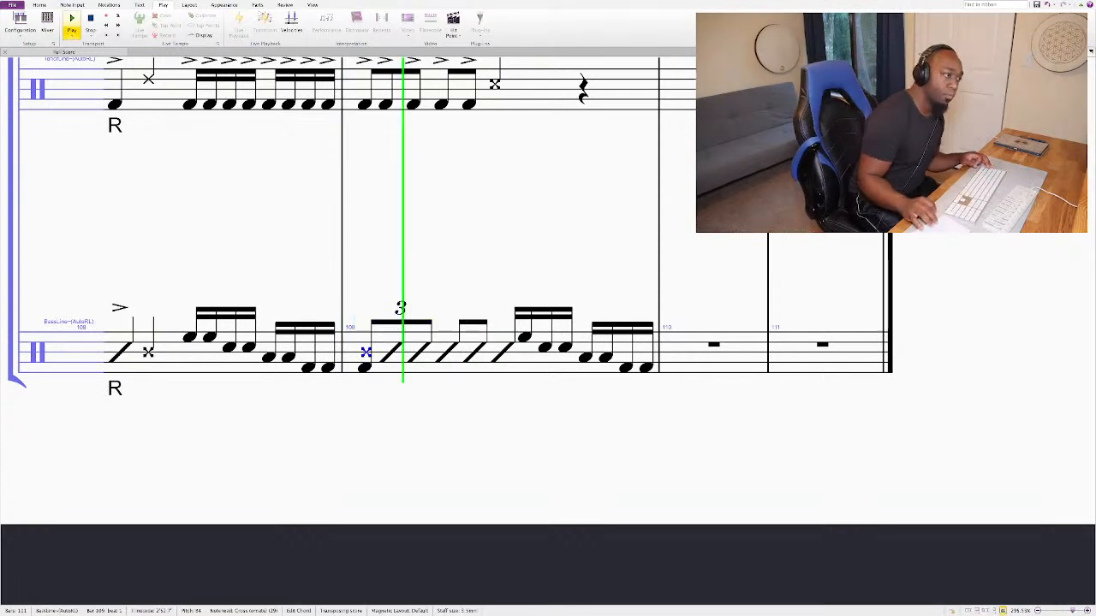
key("space")
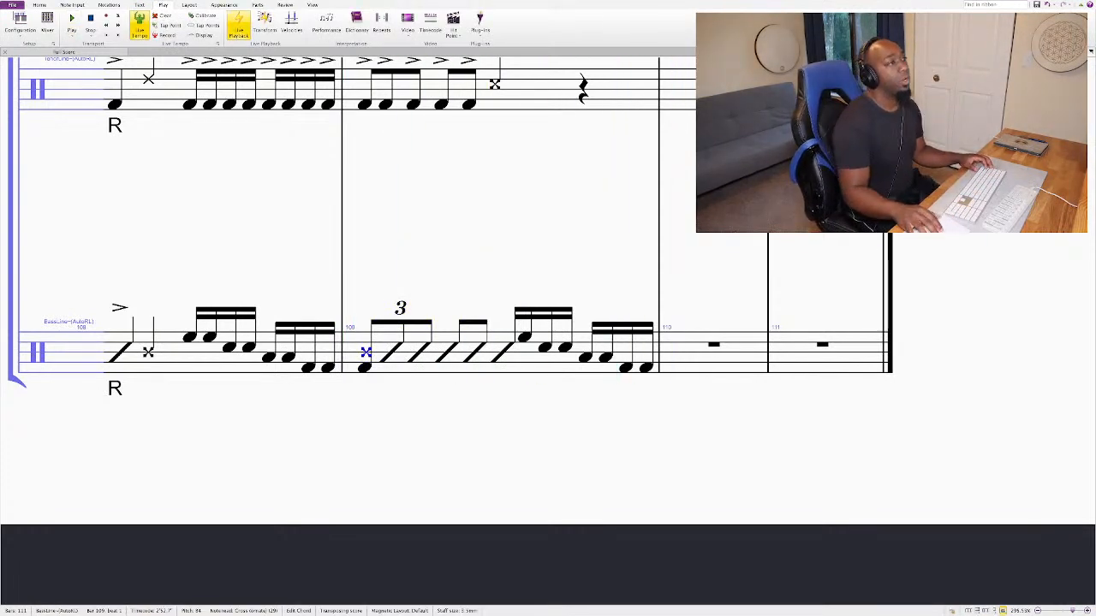
Step: Enter four sixteenth notes on beat 1 of bar 110 in the SnareLine
scroll(547, 334, "down", 1)
scroll(440, 305, "down", 3)
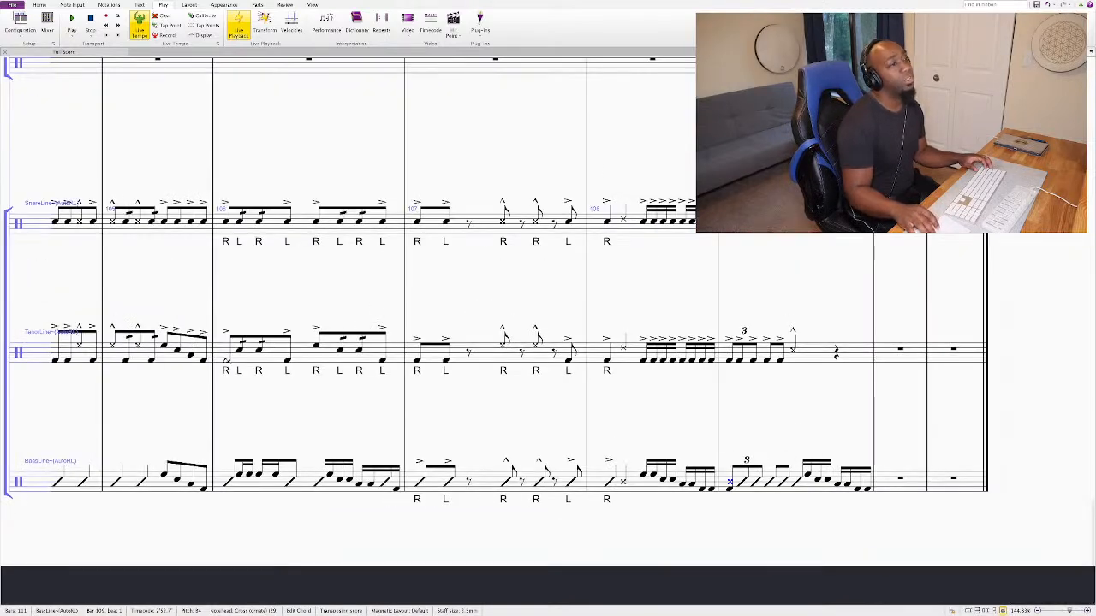
scroll(441, 306, "up", 1)
left_click(901, 270)
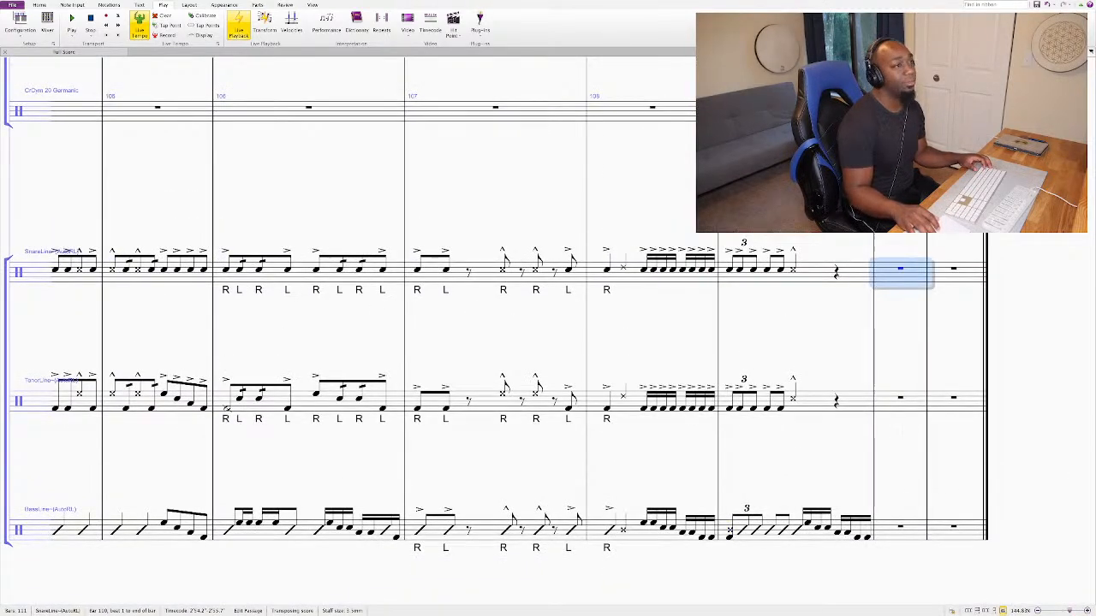
key("n")
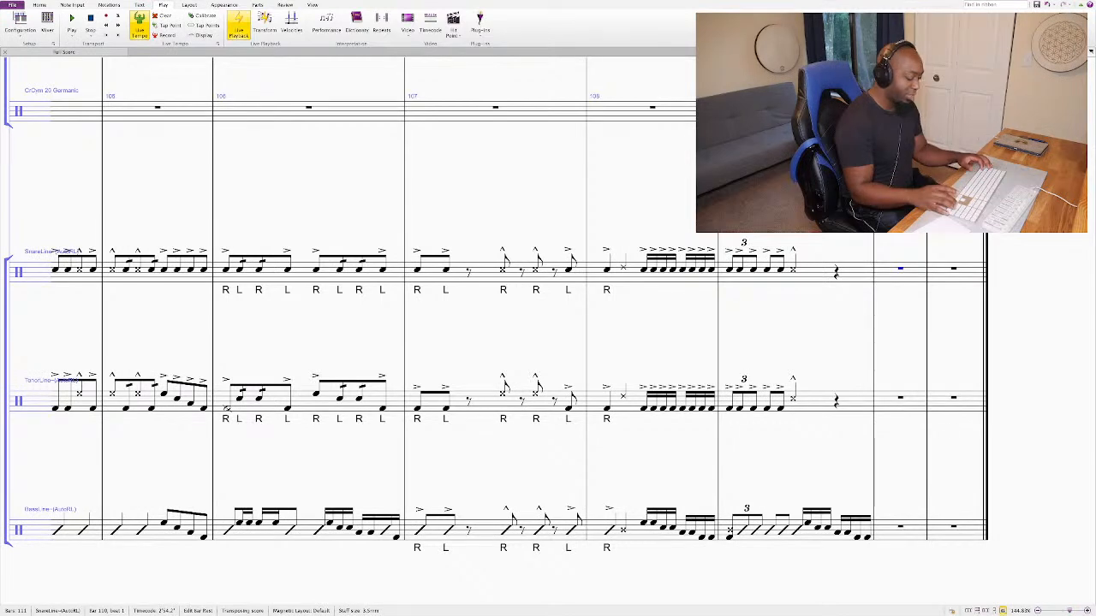
key("2")
key("c")
key("c")
key("c")
key("c")
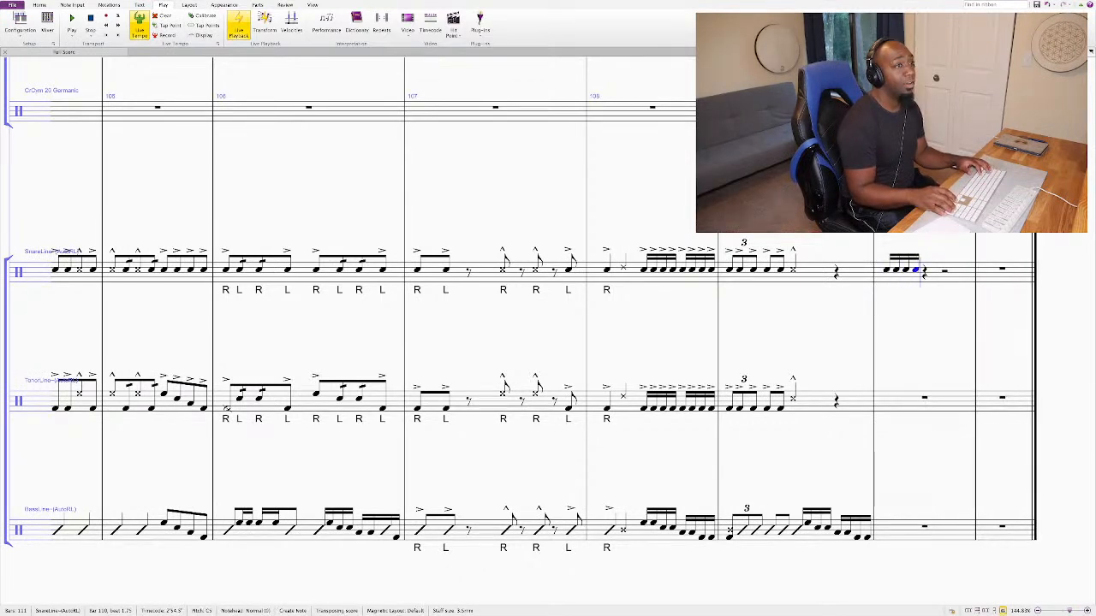
Step: Continue SnareLine bar 110 with two eighth notes on beat 2, an eighth rest on beat 3 and an eighth on beat 3.5
key("3")
key("c")
key("c")
key("0")
key("c")
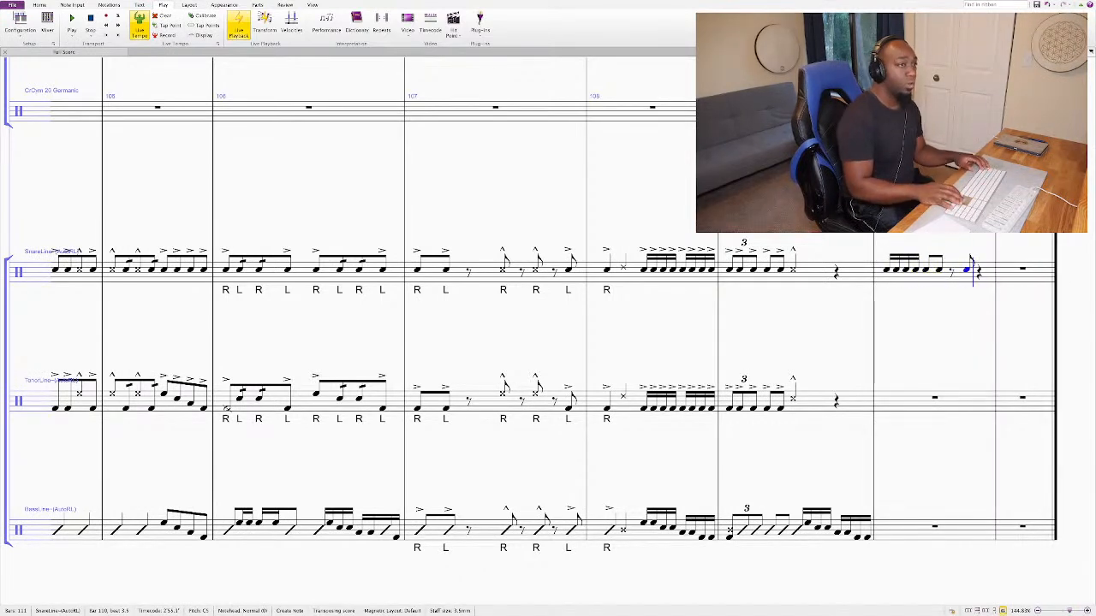
Step: Give the SnareLine eighths on beats 2.5 and 3.5 of bar 110 cross noteheads and marcato accents
key("shift+Left")
key("shift+Left")
key("shift+alt+1")
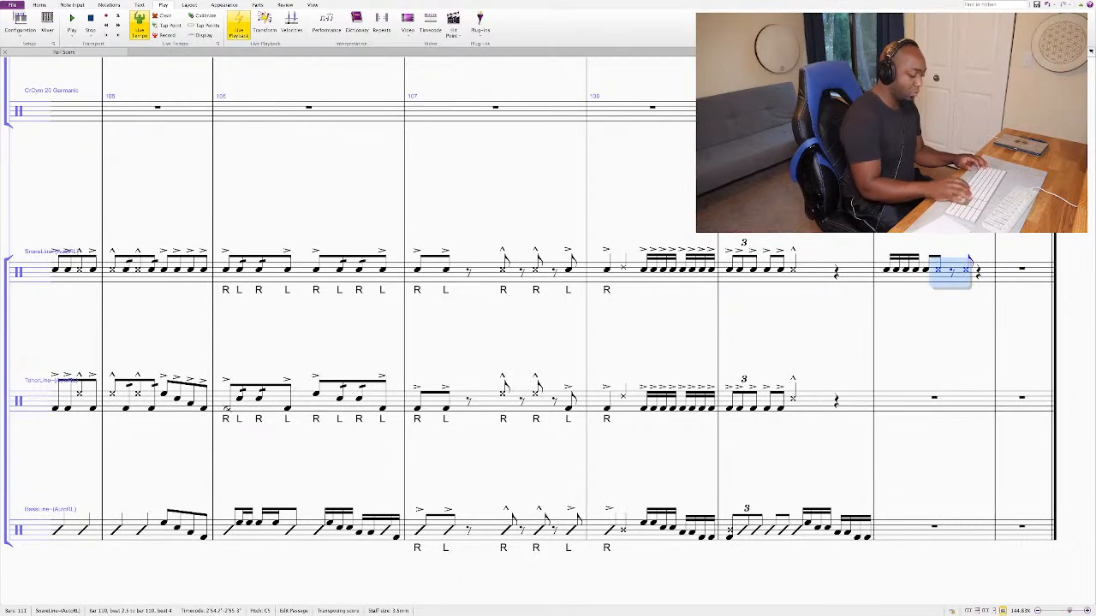
Step: Add accents to the SnareLine sixteenths on beat 1 and the eighth on beat 2 of bar 110
key("Left")
key("shift+Left")
key("shift+Left")
key("shift+Left")
key("shift+Left")
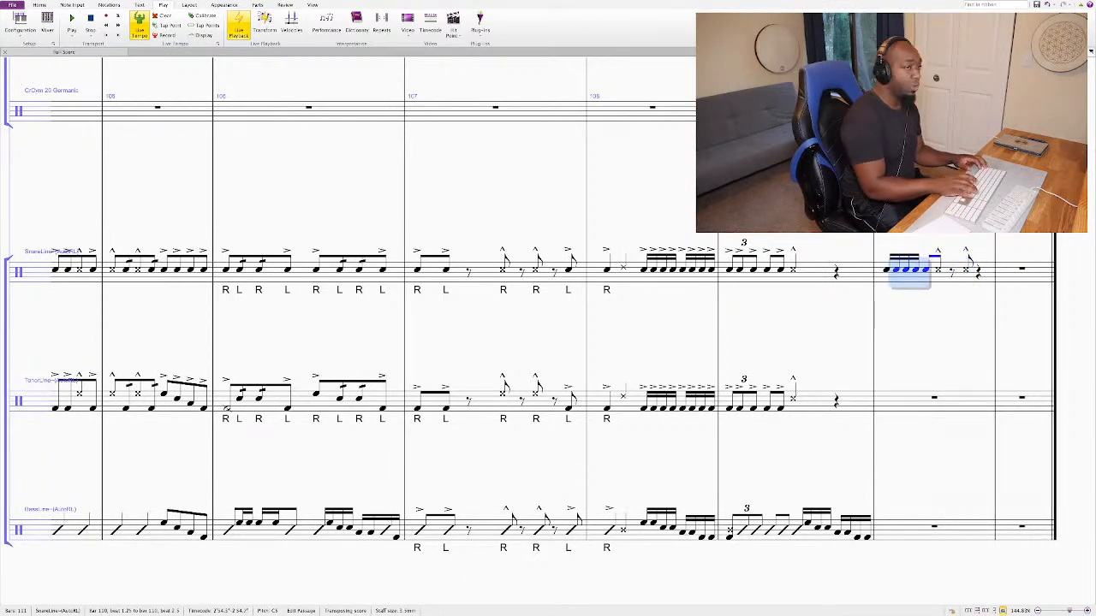
Step: Repeat the SnareLine figure from bar 110 beats 1 to 3.5 directly after itself, into bar 111
key("shift+Right")
key("shift+Right")
key("shift+Right")
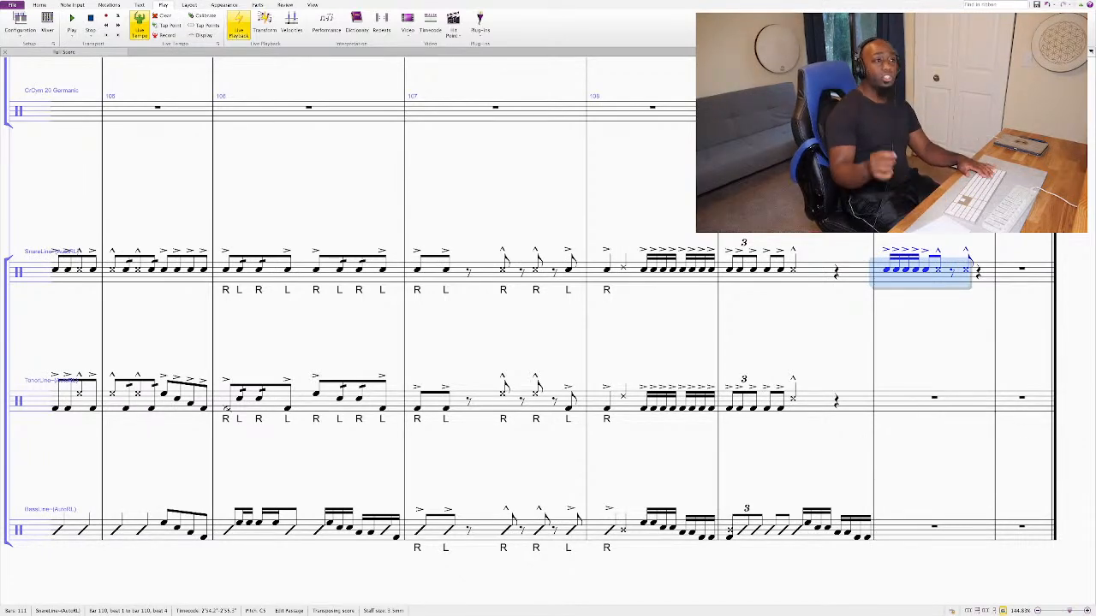
key("r")
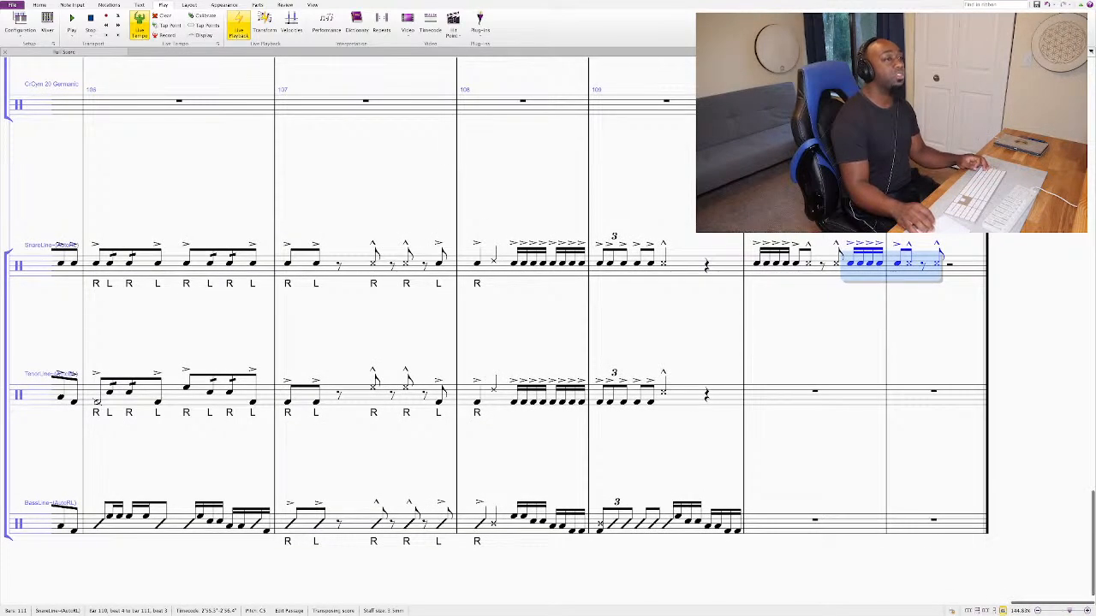
Step: Enter an eighth-note triplet on beat 3 of SnareLine bar 111, a quarter note on beat 4 and another on beat 1 of bar 112
key("Escape")
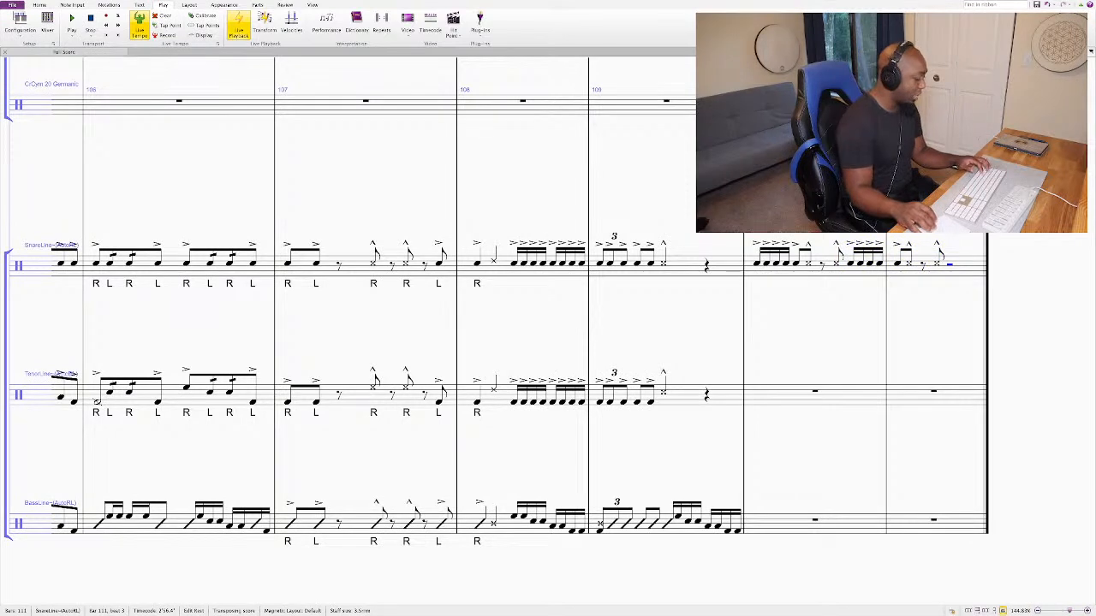
key("c")
key("ctrl+3")
key("c")
key("c")
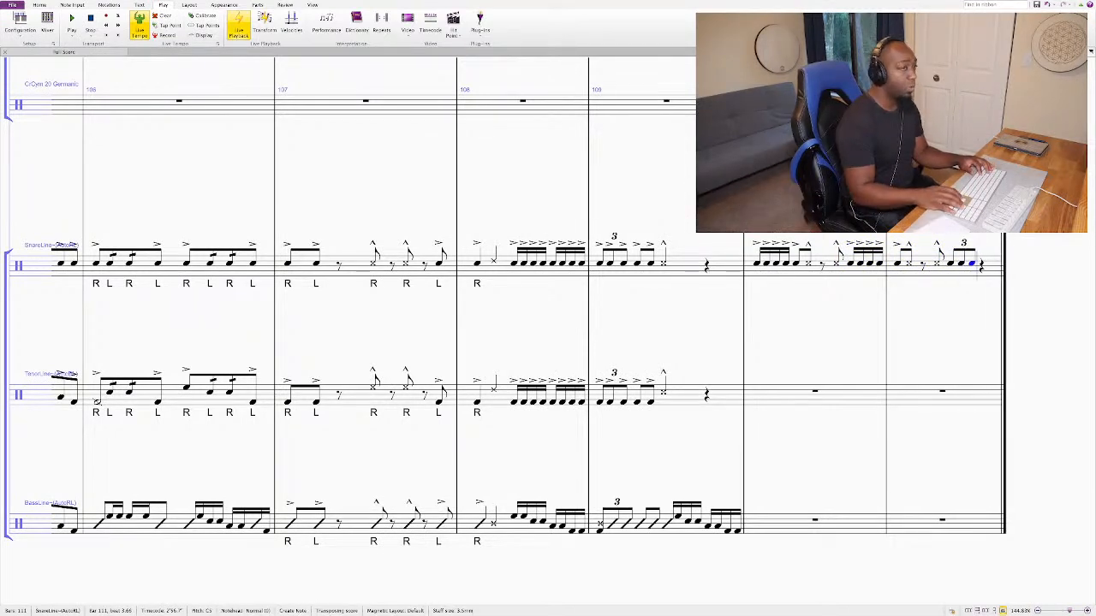
key("c")
Step: Give the SnareLine note on beat 1 of bar 112 a cross notehead and a marcato accent
key("Left")
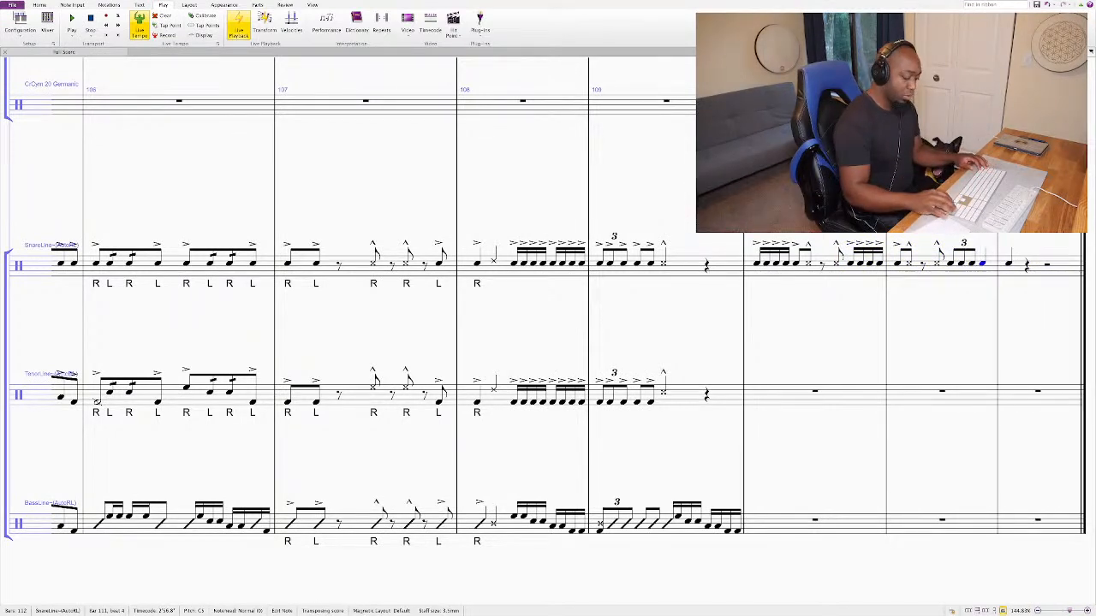
key("alt+shift+2")
key("alt+shift+9")
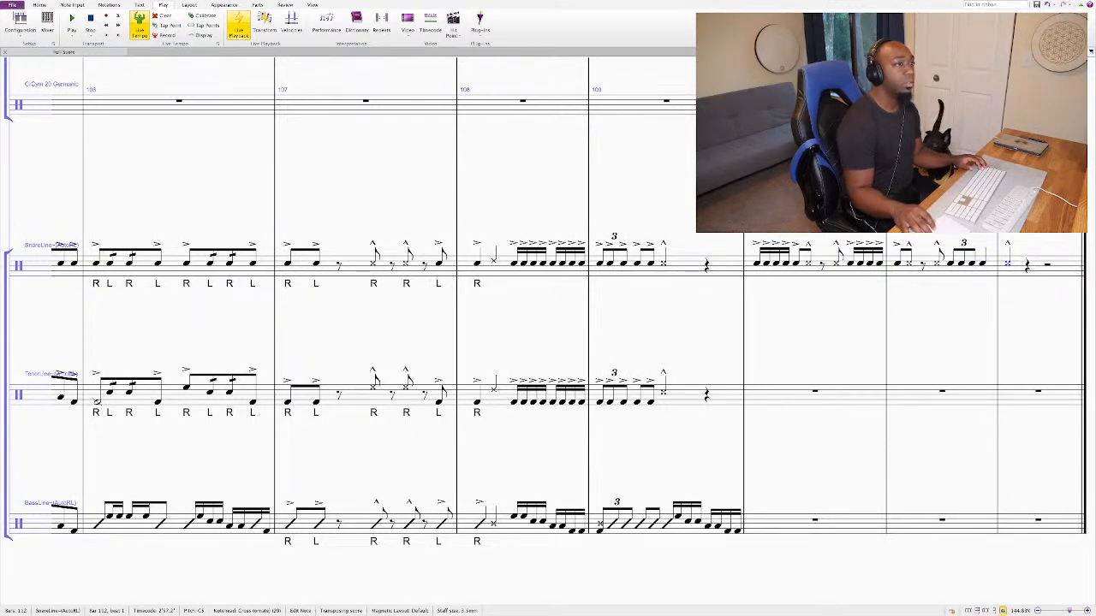
Step: Add accents to the SnareLine triplet on beat 3 and the quarter note on beat 4 of bar 111
key("Left")
key("Left")
key("Left")
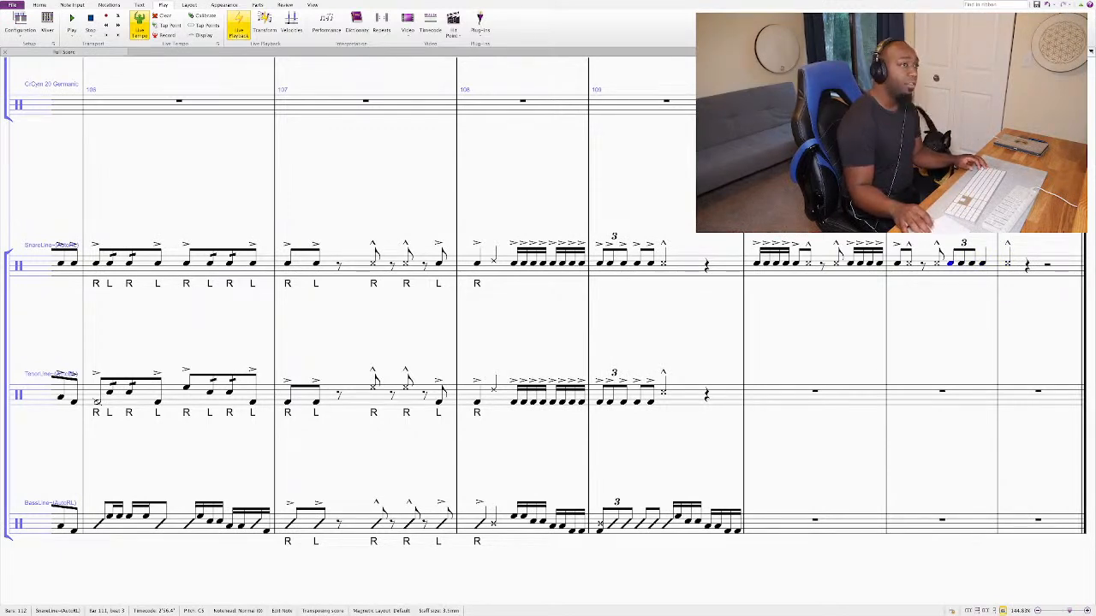
key("shift+Right")
key("shift+Right")
key("shift+Right")
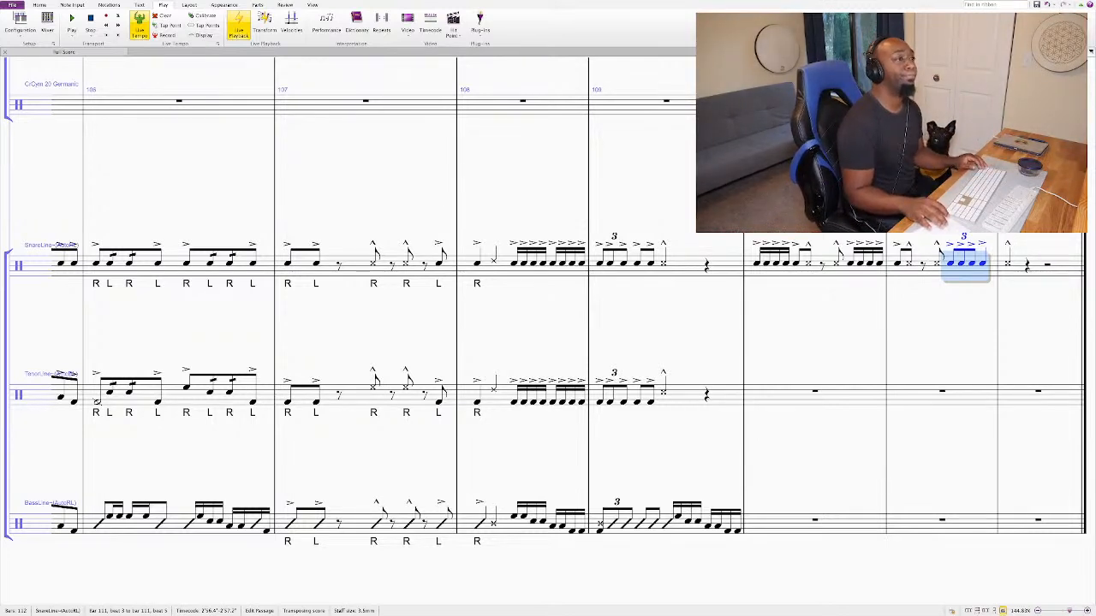
Step: Play back the SnareLine passage from the start of bar 110 into bar 112
key("ctrl+Left")
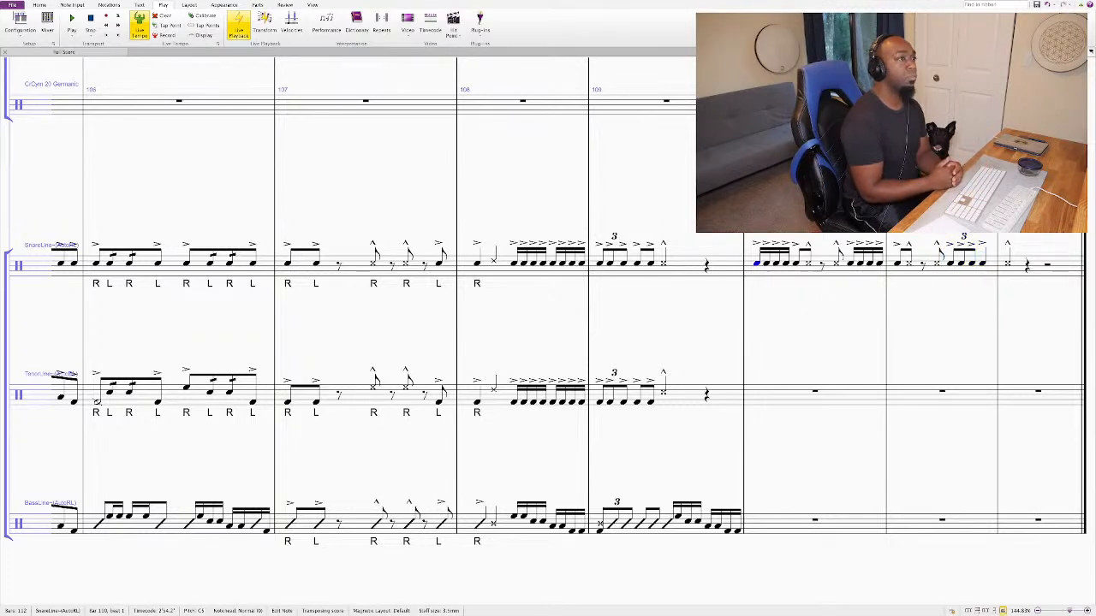
key("space")
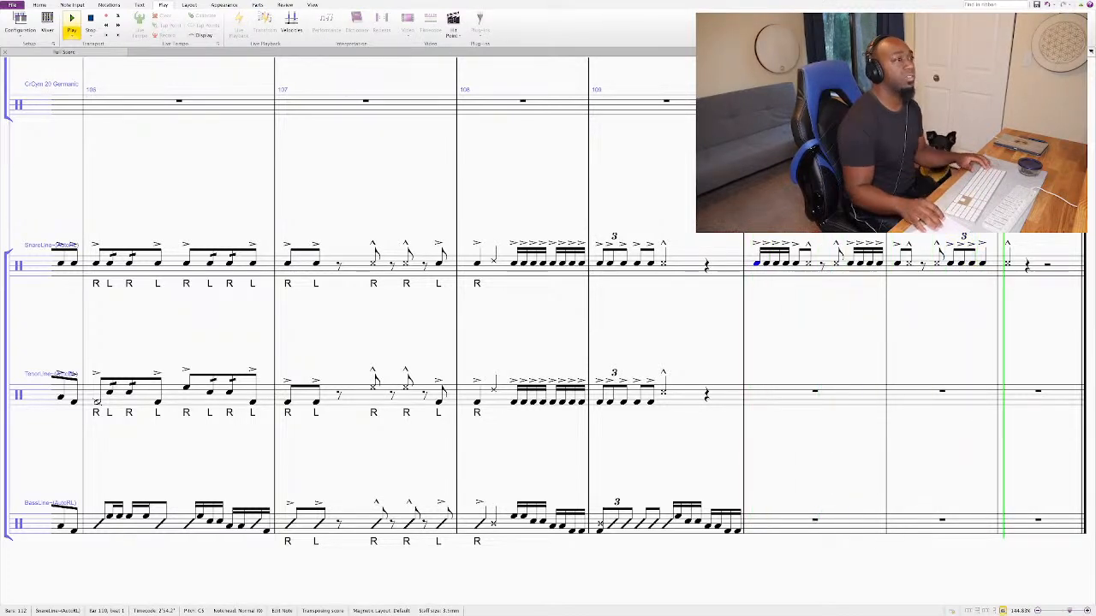
key("space")
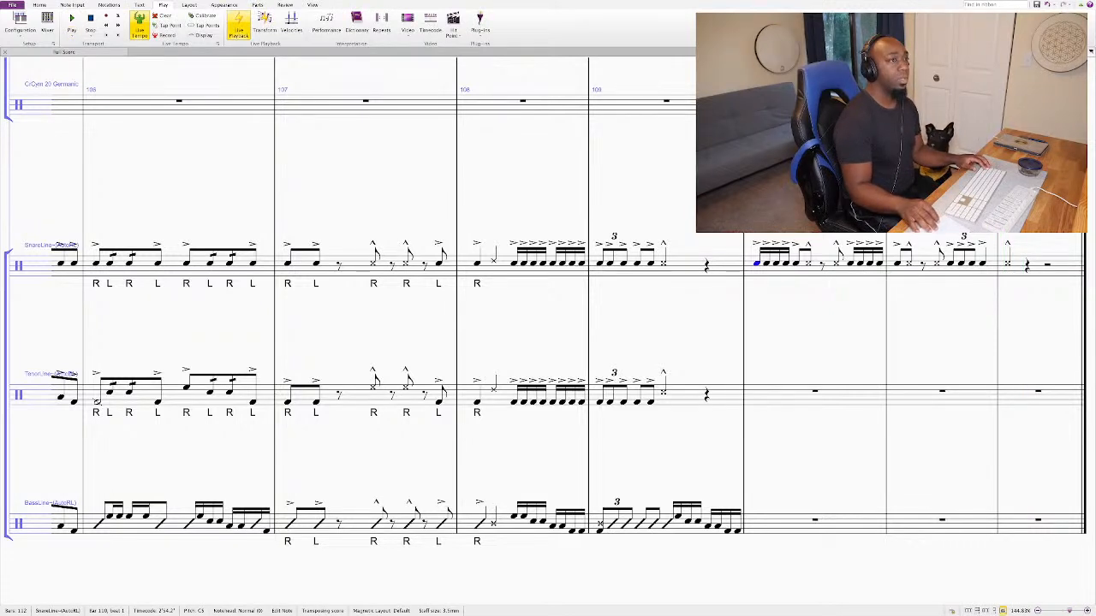
Step: Copy the SnareLine passage from bar 110 through bar 112 onto the TenorLine
key("ctrl+shift+End")
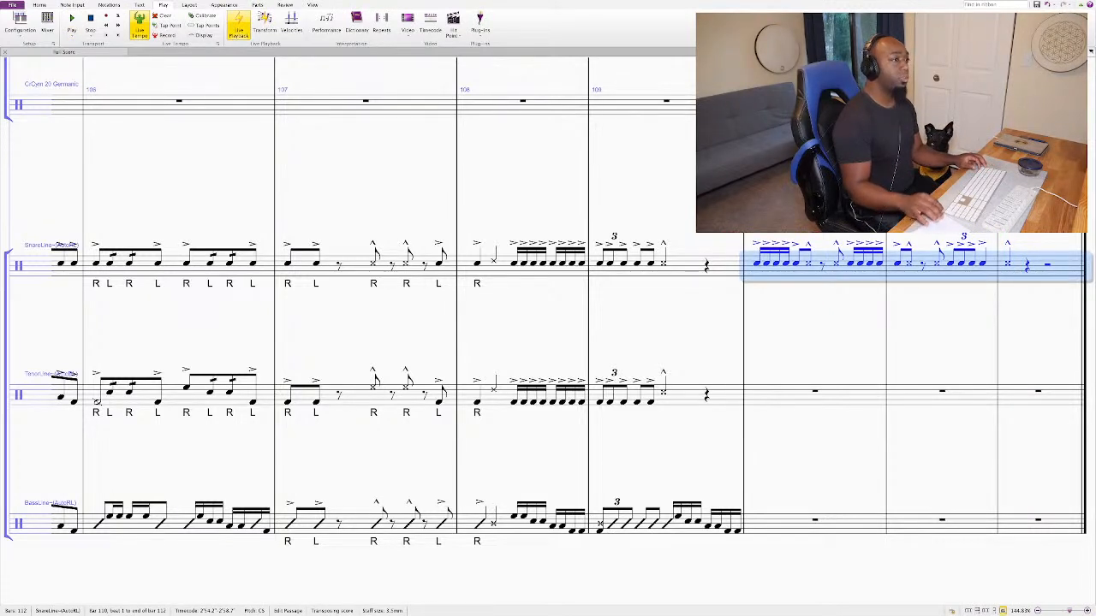
key("ctrl+c")
key("alt+Down")
key("ctrl+v")
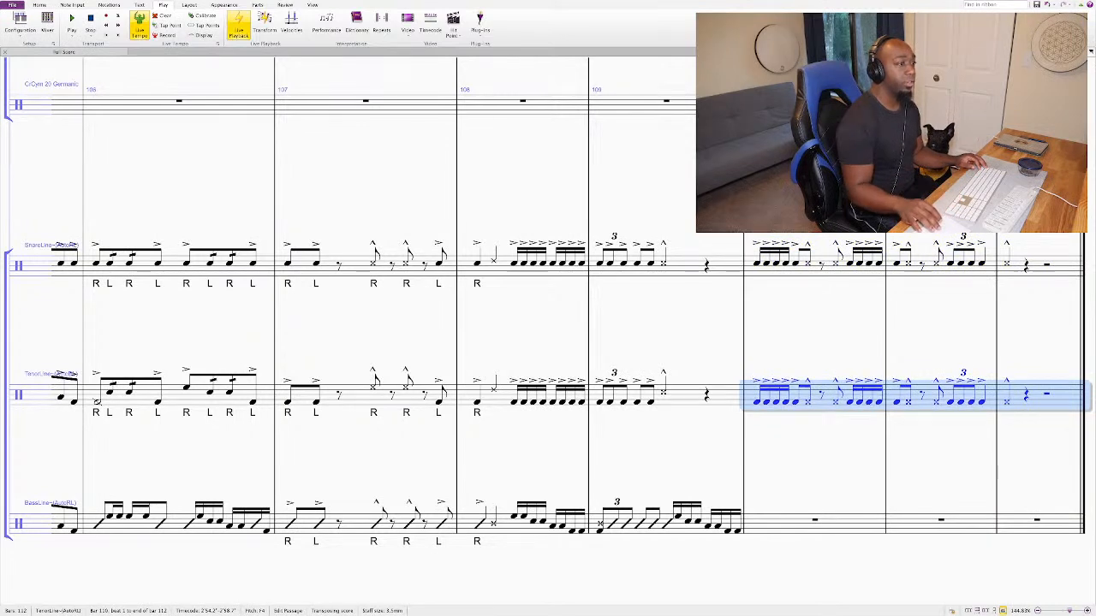
Step: Paste the same bars 110 to 112 passage onto the BassLine and turn it into large slash unison notes
key("alt+Down")
key("ctrl+v")
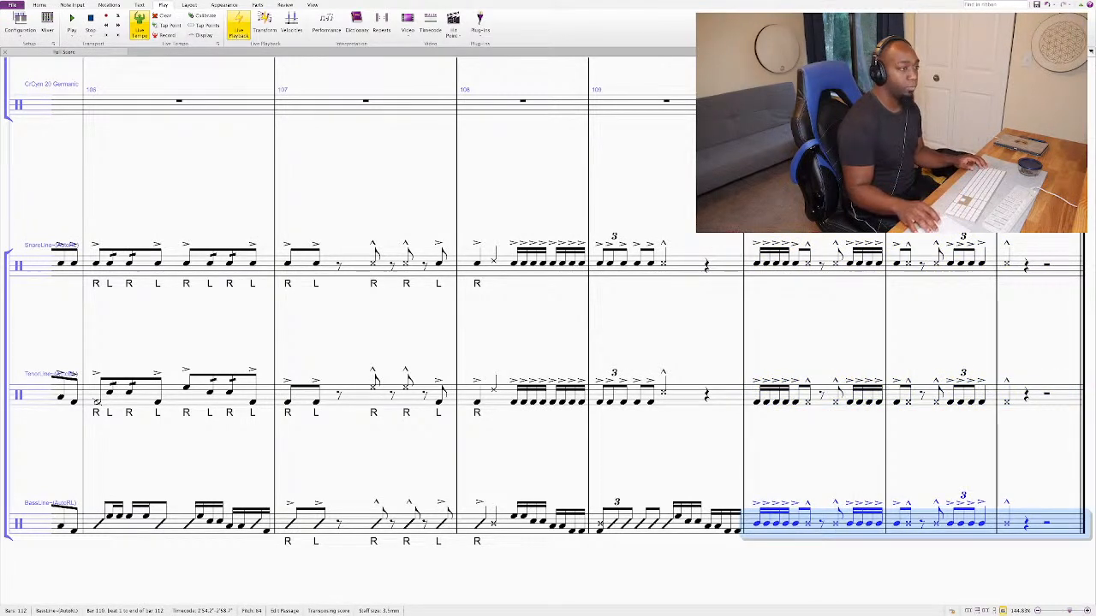
key("shift+alt+4")
key("Escape")
Step: Replace the marcatos with regular accents on the BassLine eighths at beats 2.5 and 3.5 of bar 110 and beats 1.5 and 2.5 of bar 111
left_click(828, 522)
key("shift+Right")
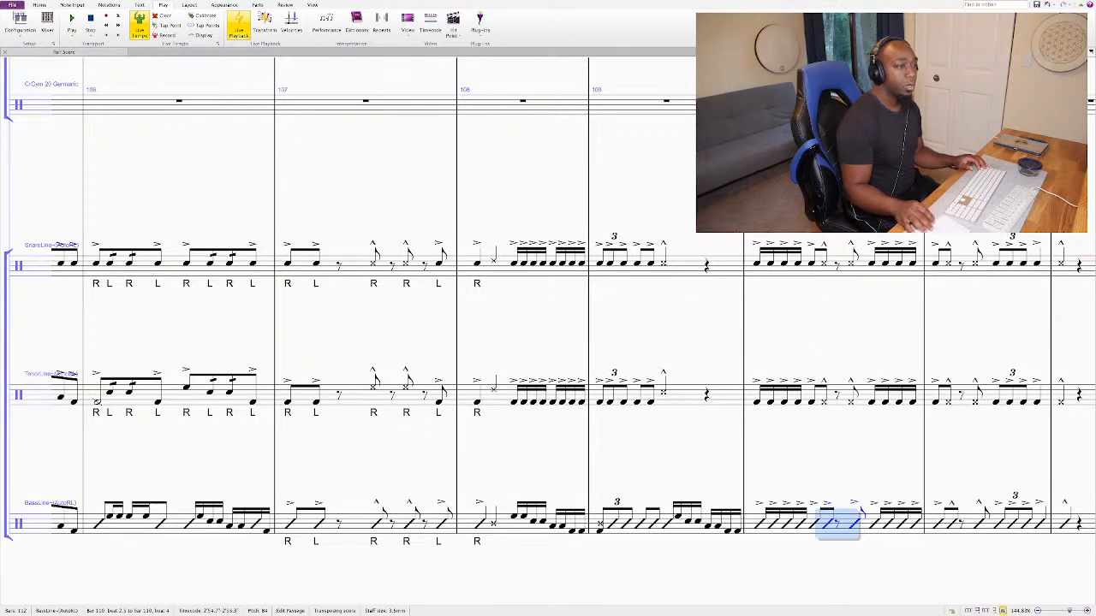
key("Escape")
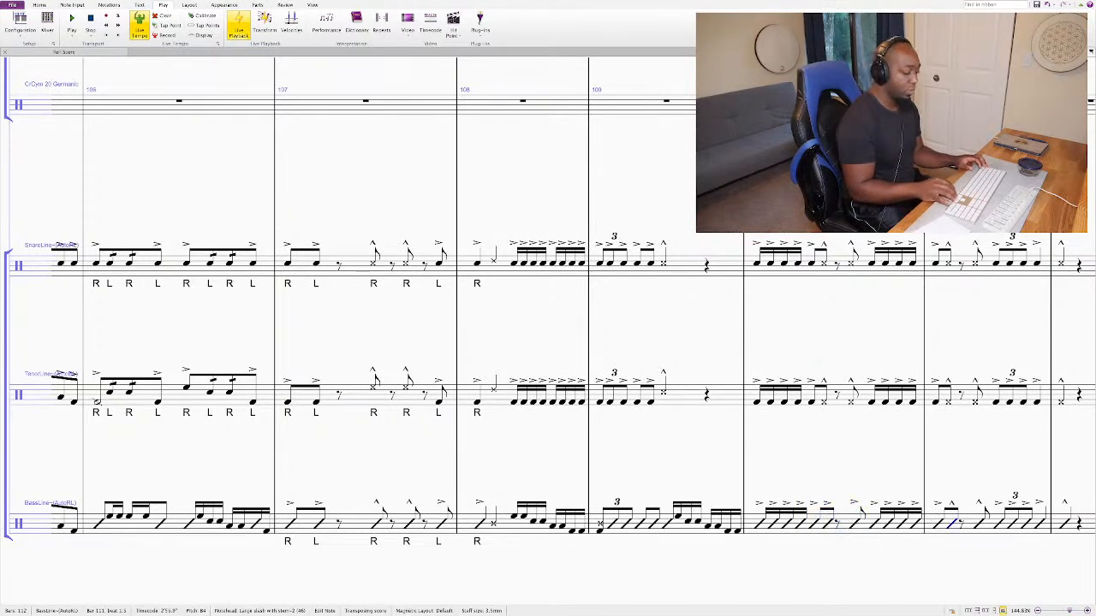
left_click(948, 522)
key("shift+Right")
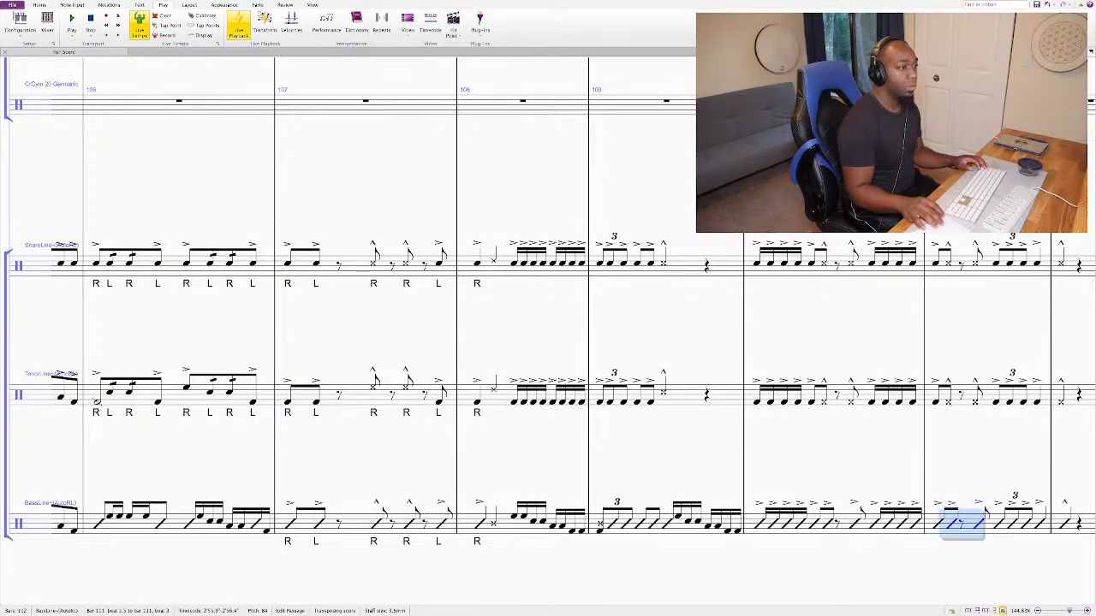
Step: Make the BassLine notes on beat 2 of bar 110 and beat 1 of bar 111 quarter notes, and clear beat 3 of bar 110 to a rest
left_click(757, 521)
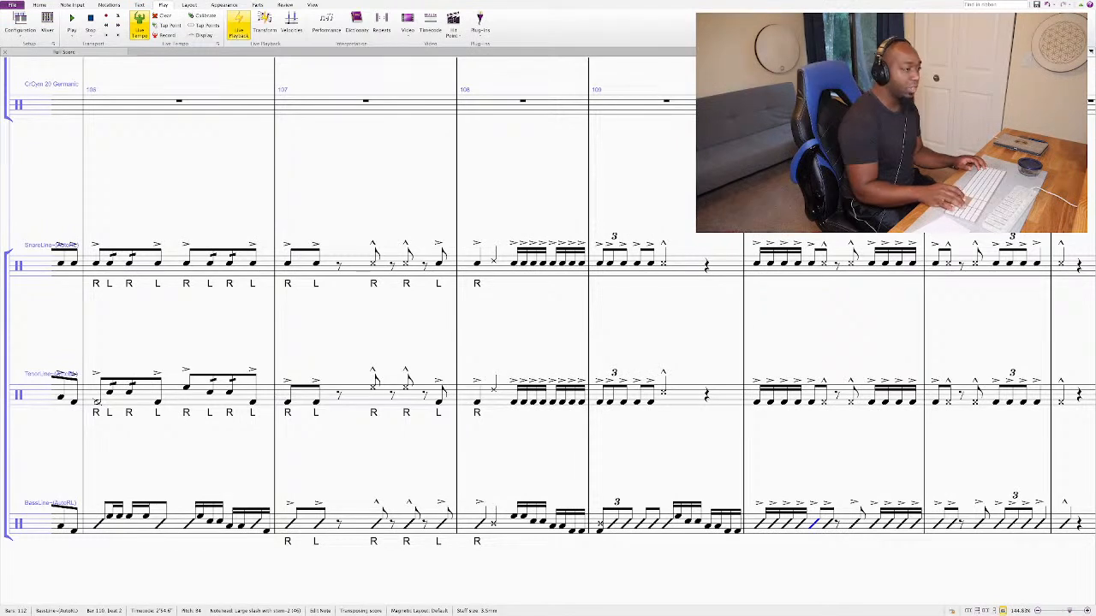
key("4")
key("Delete")
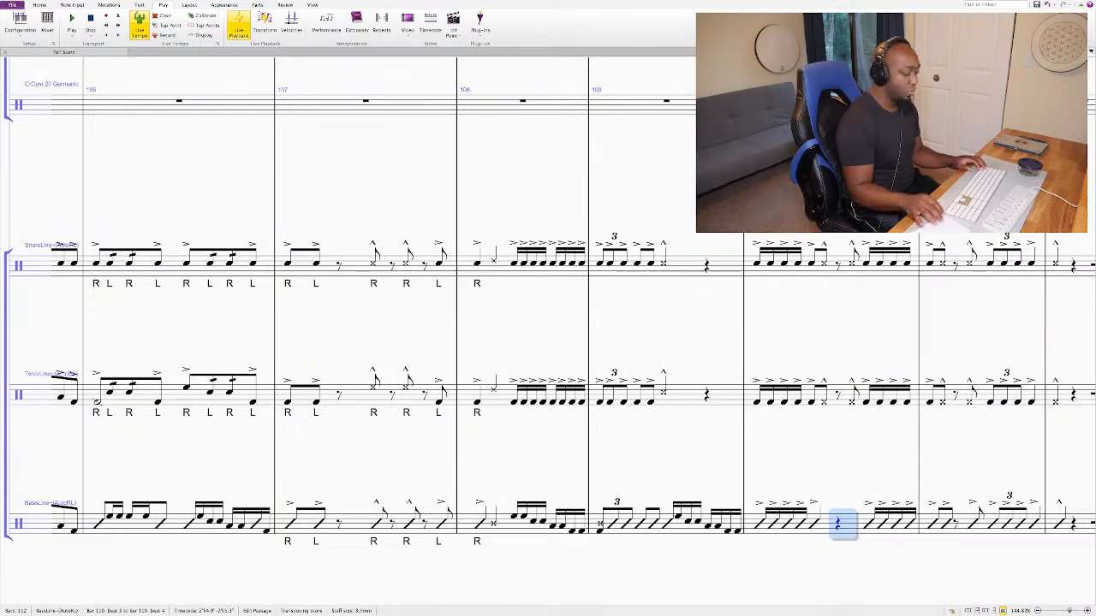
left_click(931, 522)
key("4")
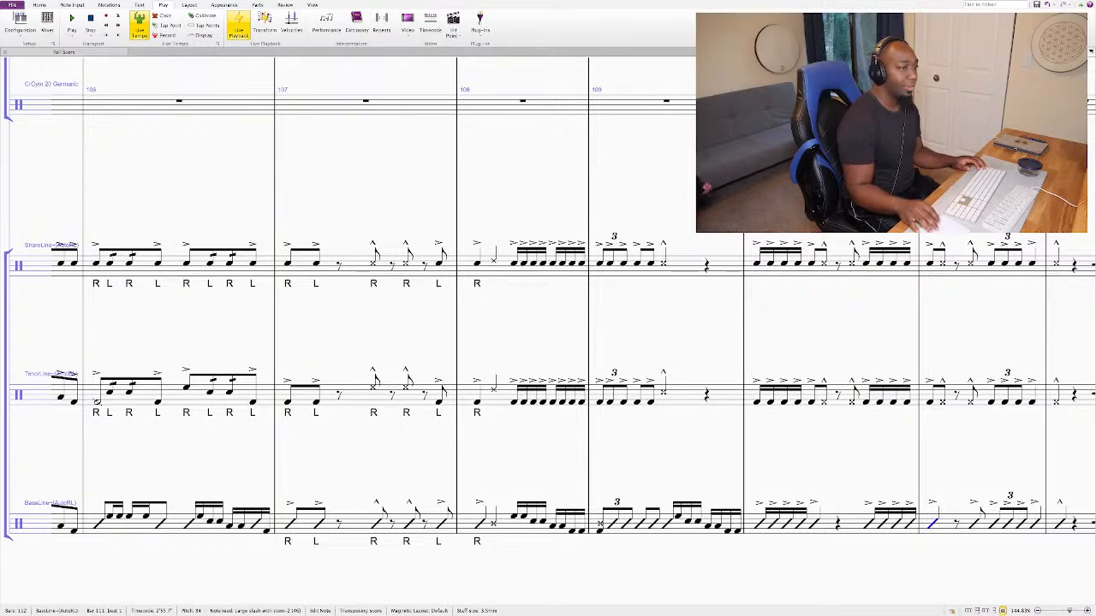
Step: Clear the BassLine's second beat of bar 111 to a rest and remove all accents and marcatos from BassLine bars 110 to 112
key("Delete")
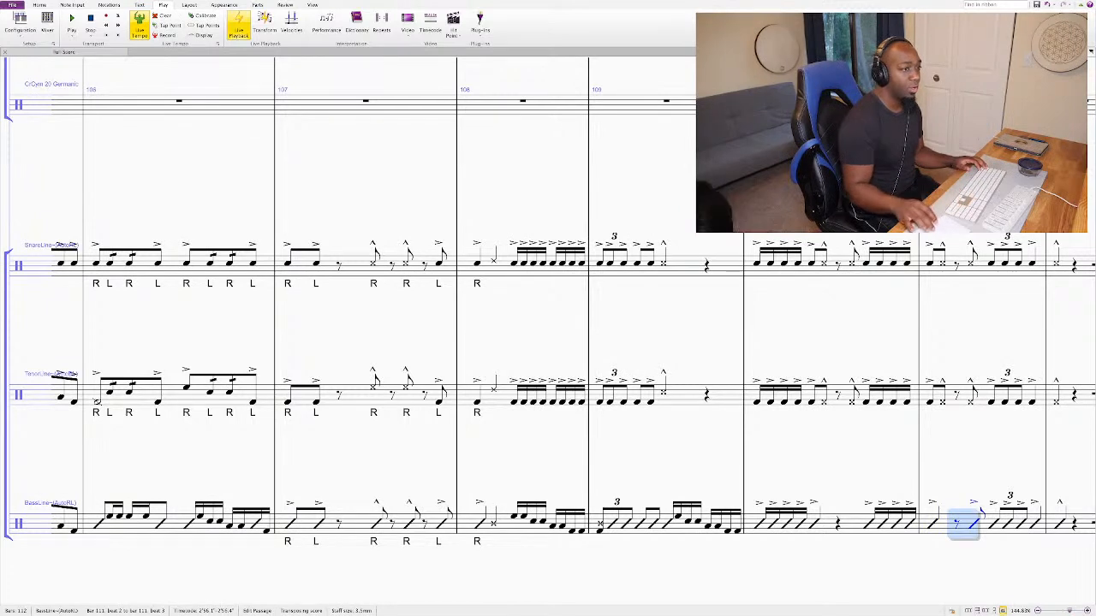
key("Escape")
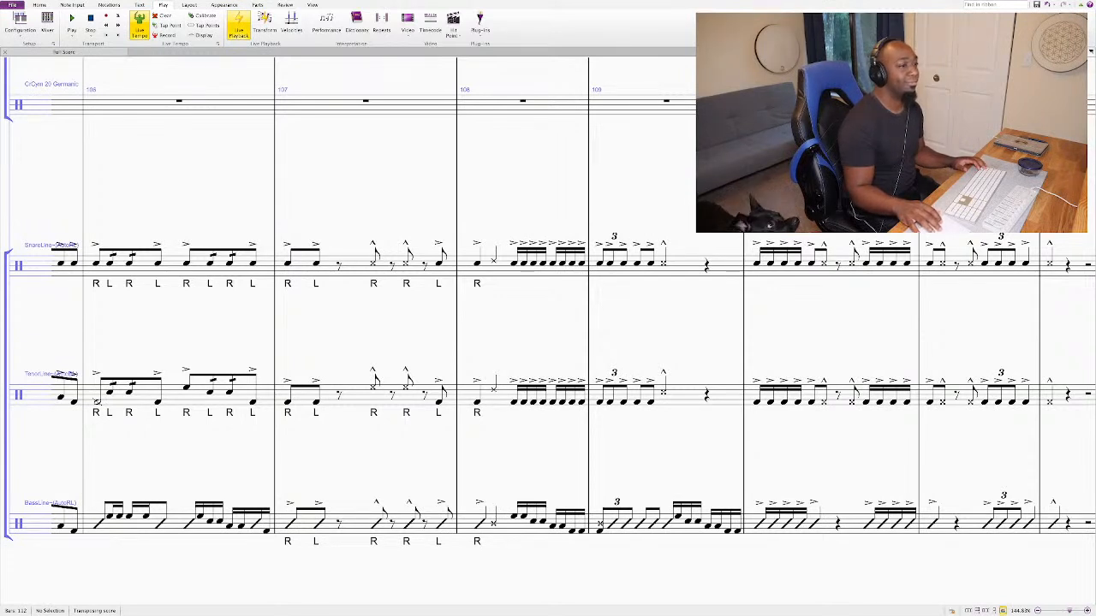
left_click_drag(744, 512, 946, 535)
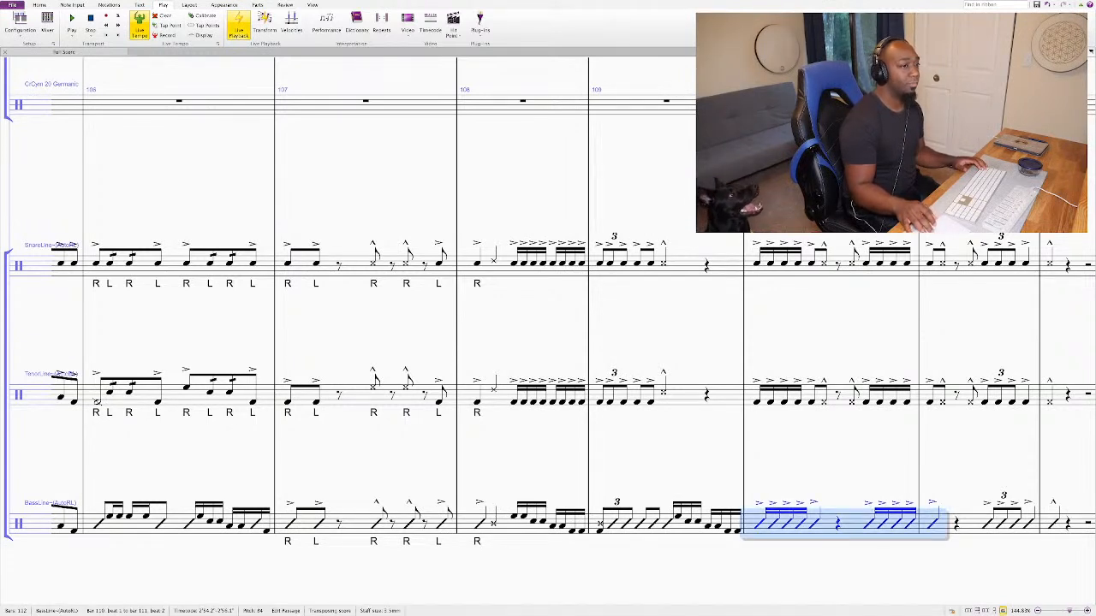
key("ctrl+shift+Right")
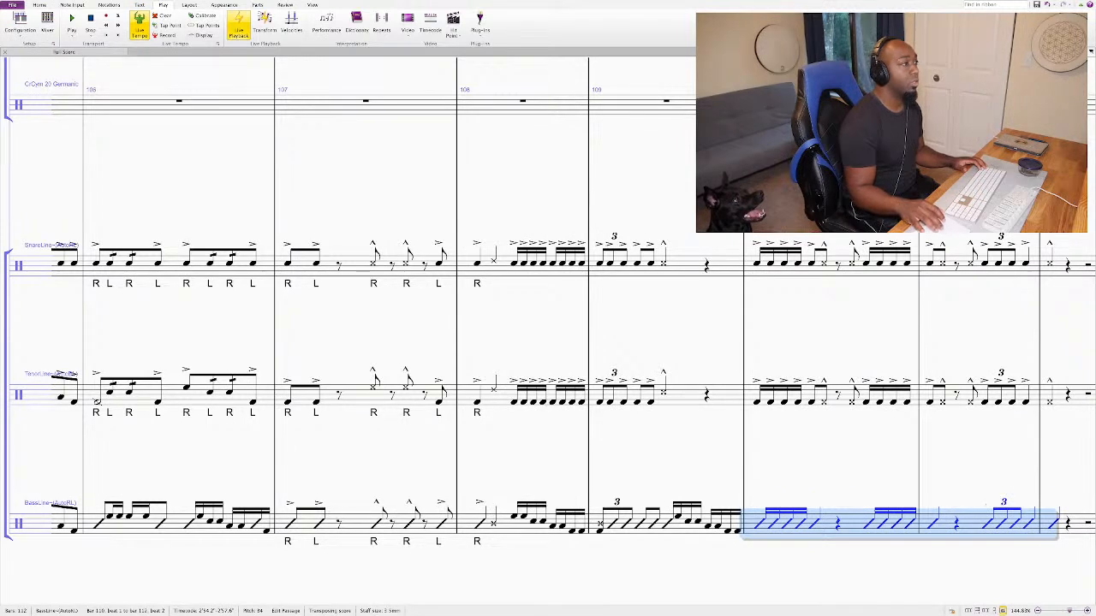
Step: Play back the ending from beat 3 of bar 108, and the whole passage from the marimba entrance in bar 69 to the end
left_click(514, 262)
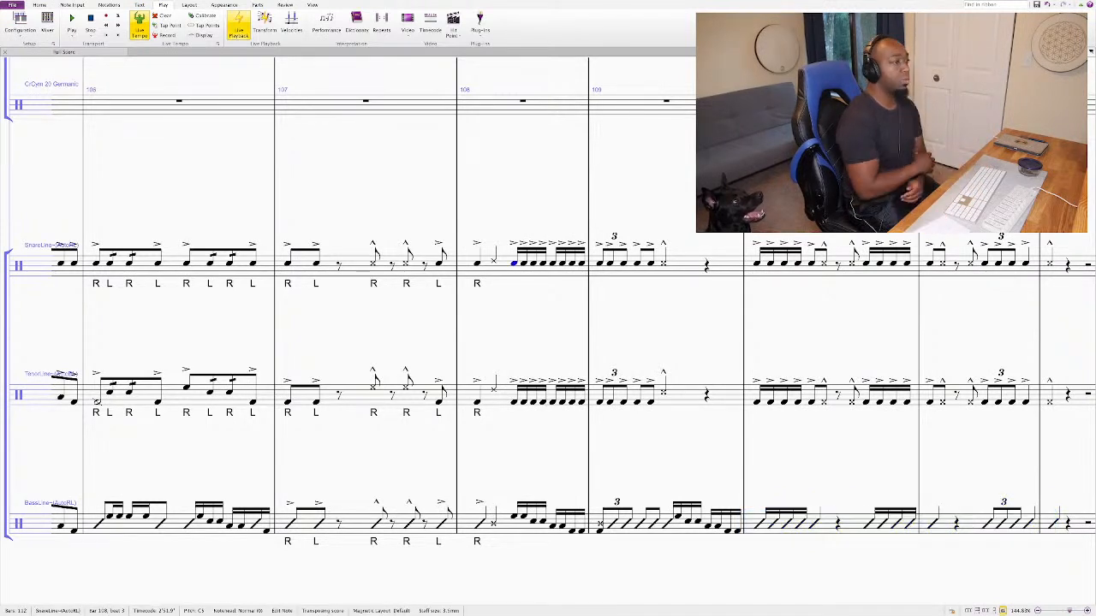
key("space")
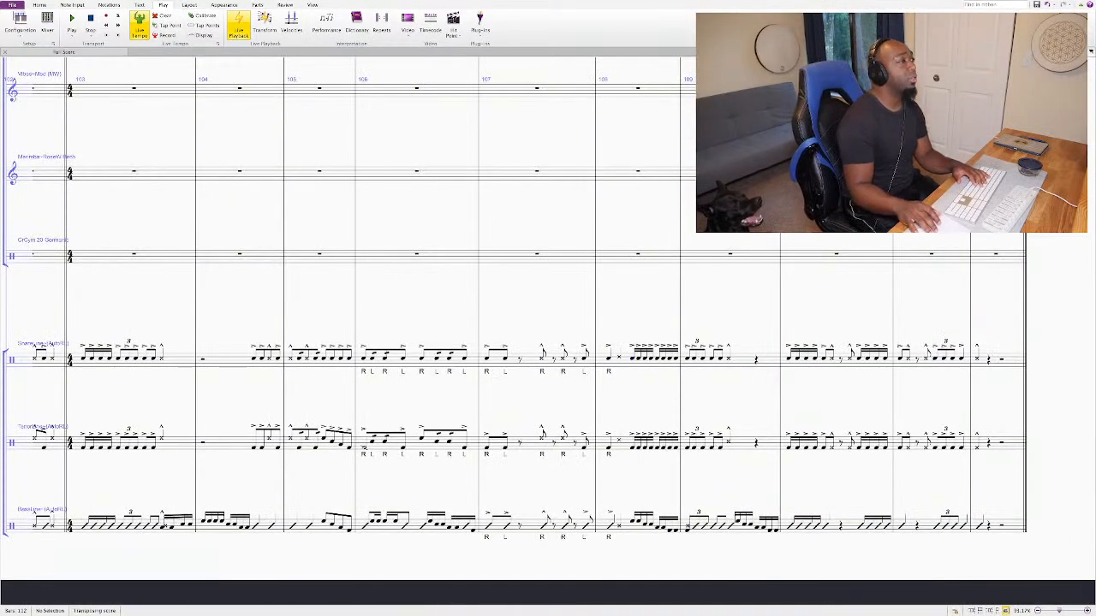
key("Home")
key("Home")
key("Home")
key("Home")
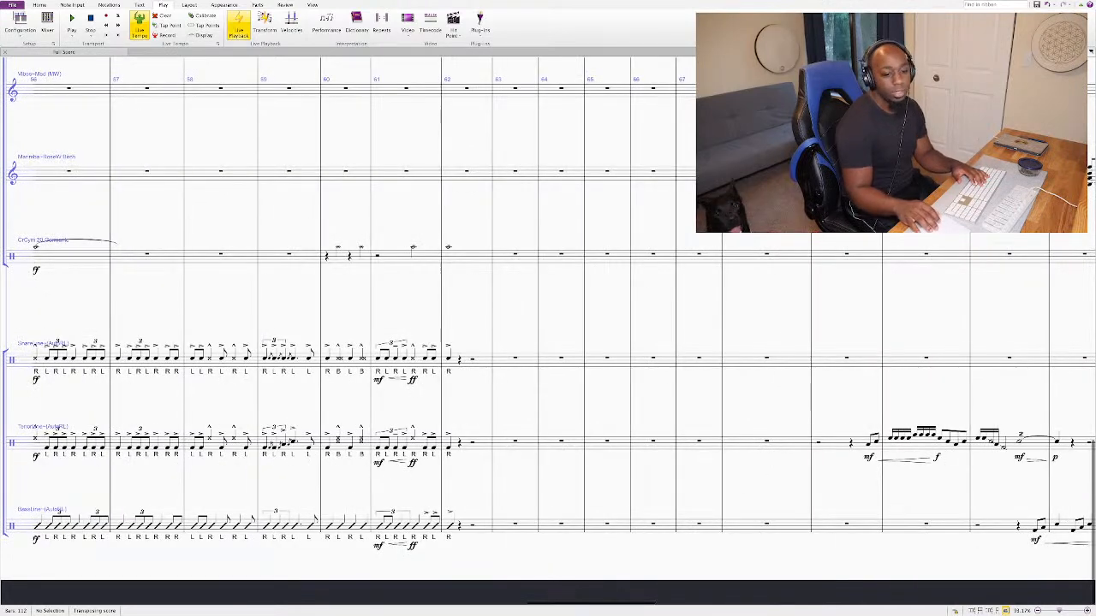
scroll(548, 308, "right", 3)
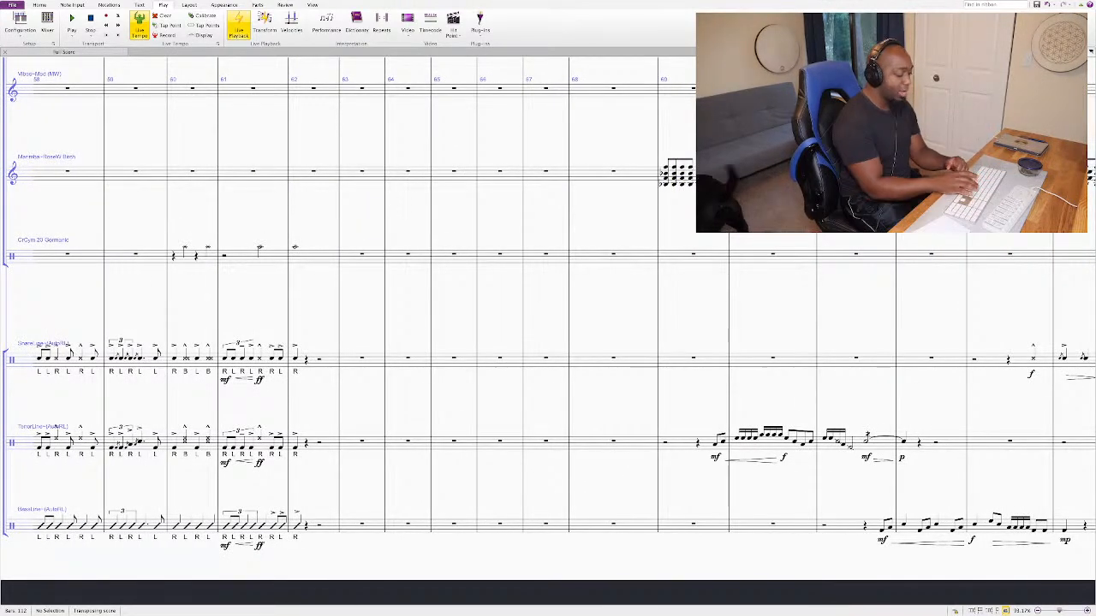
key("p")
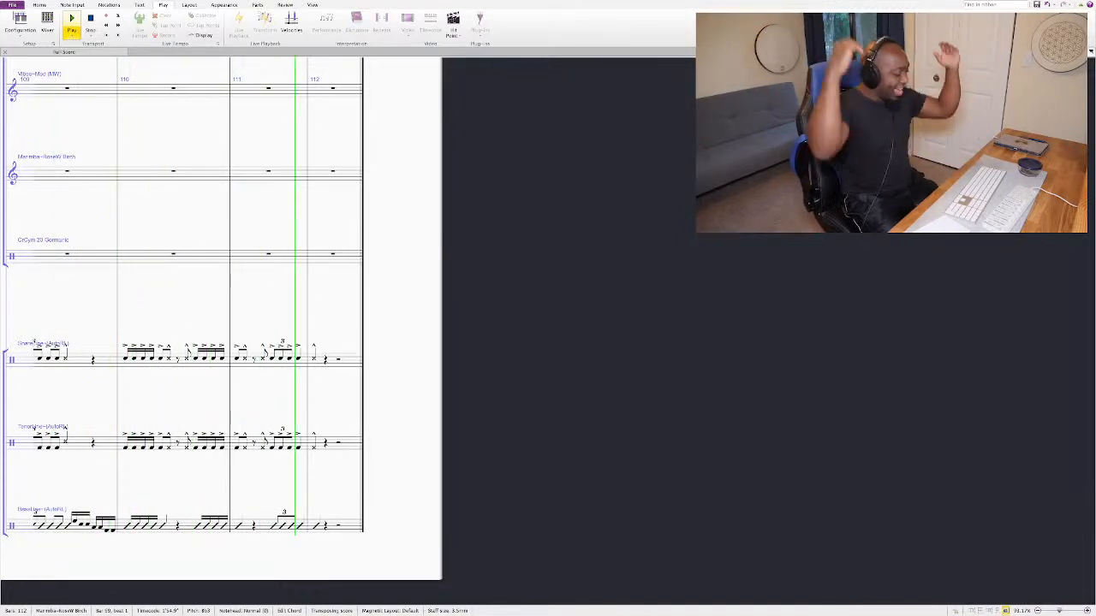
key("space")
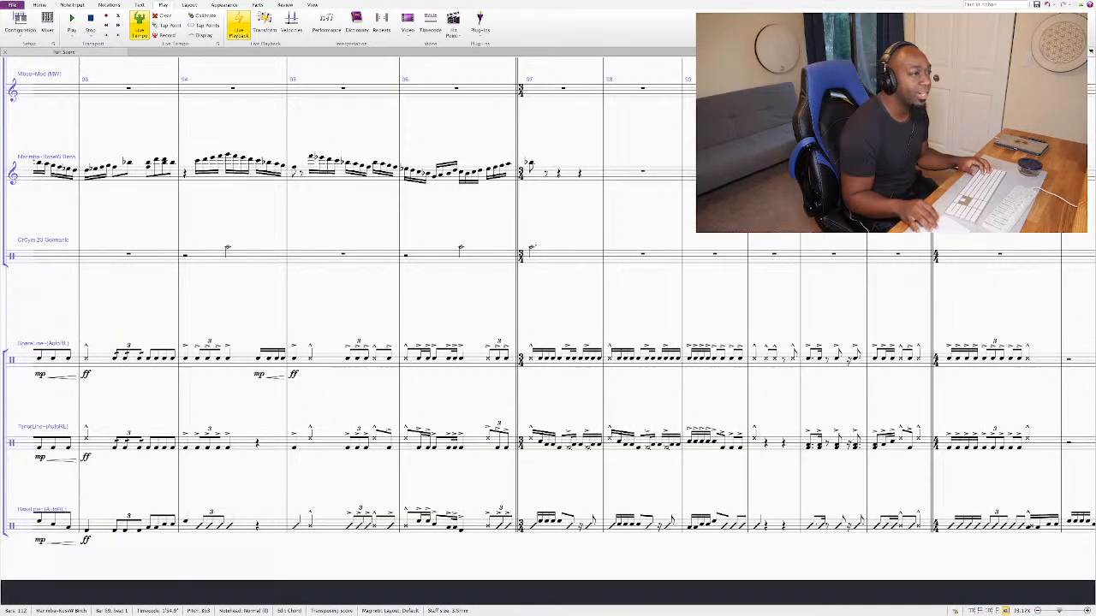
Step: Play back the drumline passage from the SnareLine's first note in bar 97 twice
left_click(808, 359)
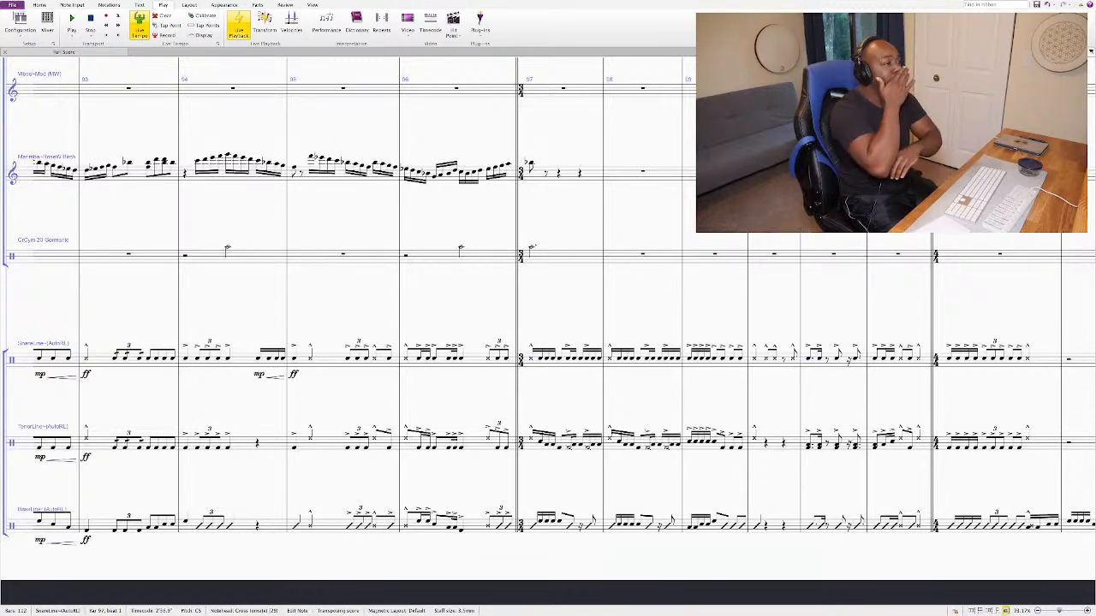
key("space")
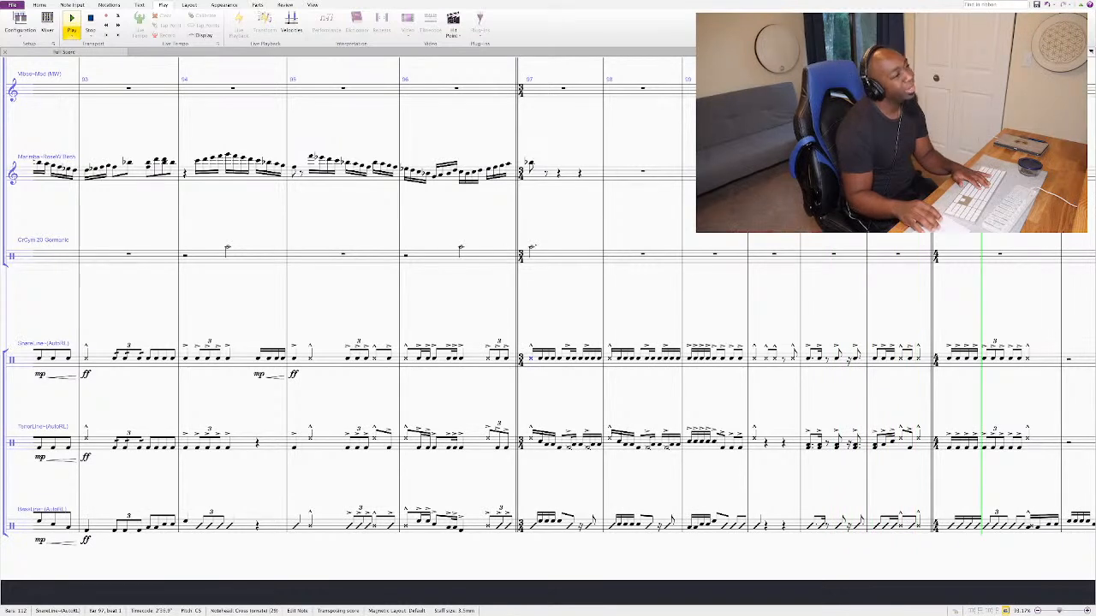
key("space")
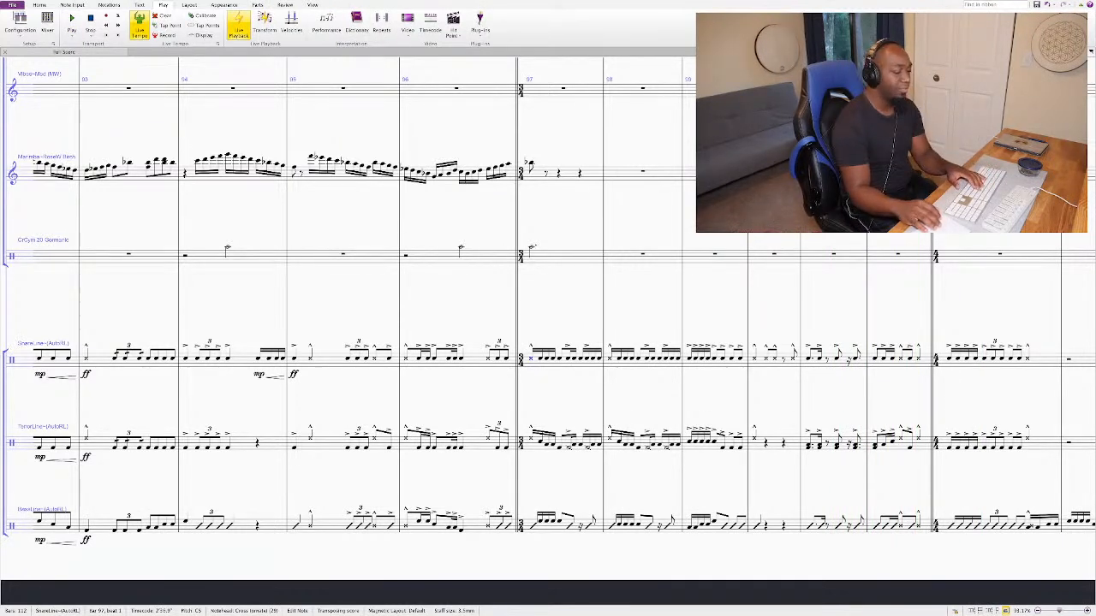
key("space")
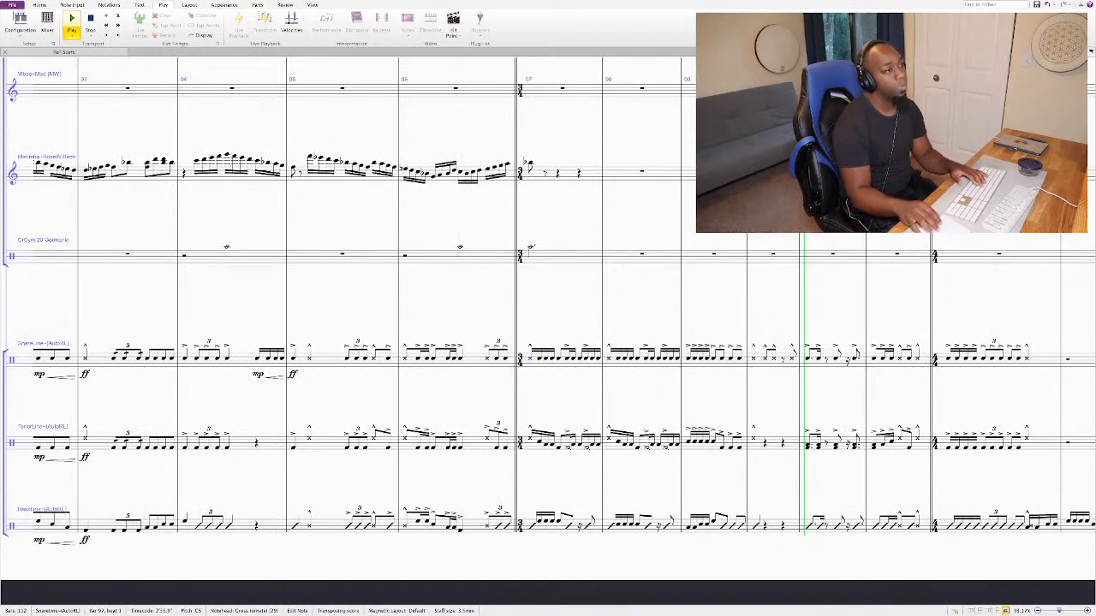
key("space")
Step: Clear the SnareLine cross notes on beats 2 and 3 of bar 100 to rests
scroll(529, 358, "up", 2)
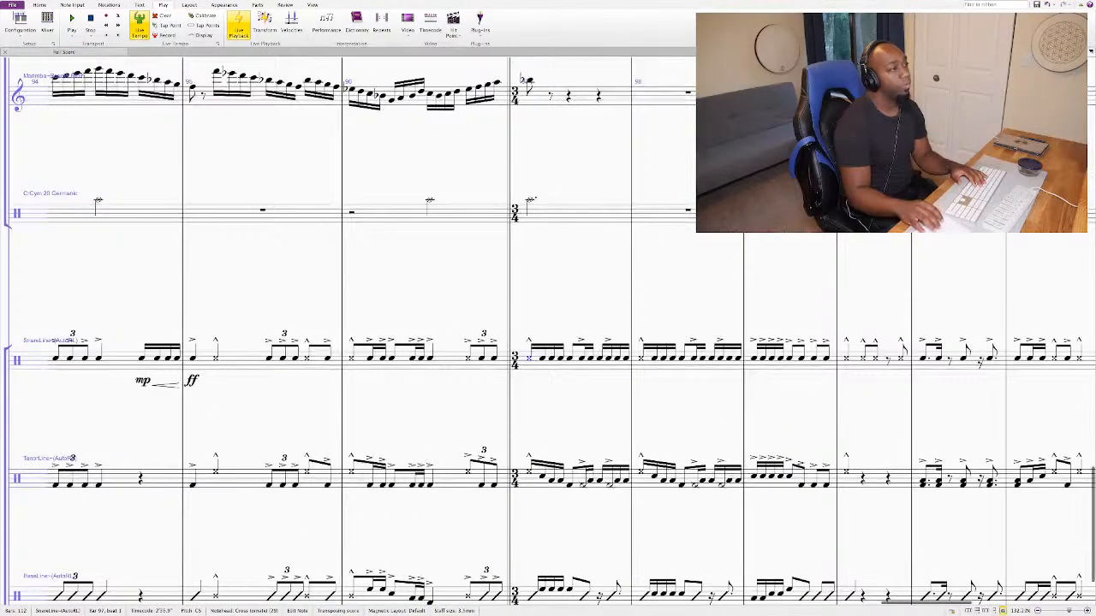
scroll(529, 358, "right", 5)
left_click(489, 328)
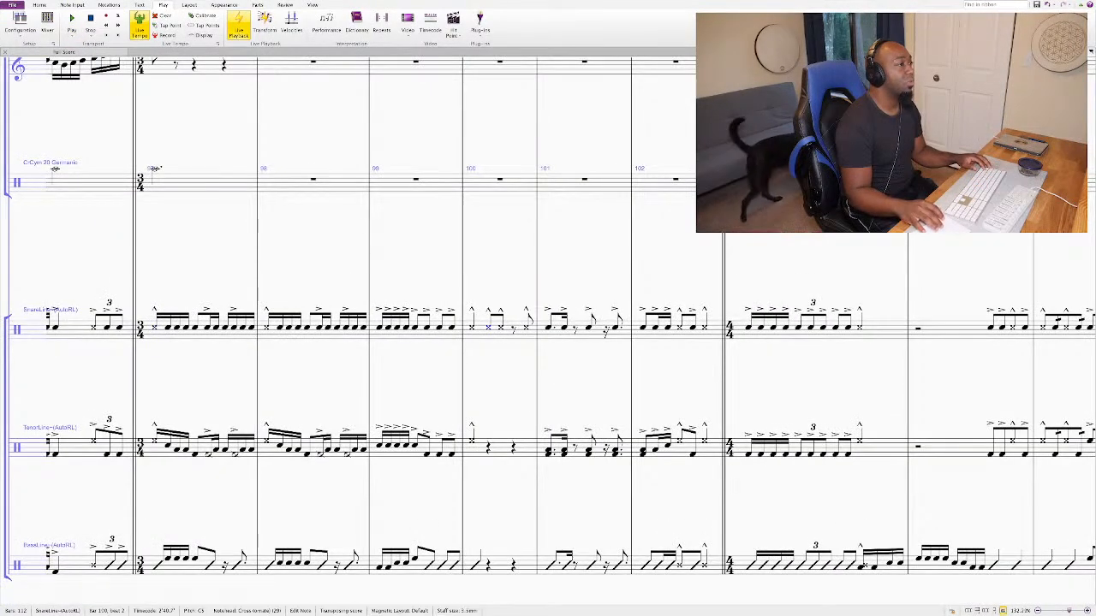
left_click(526, 328, "shift")
key("Delete")
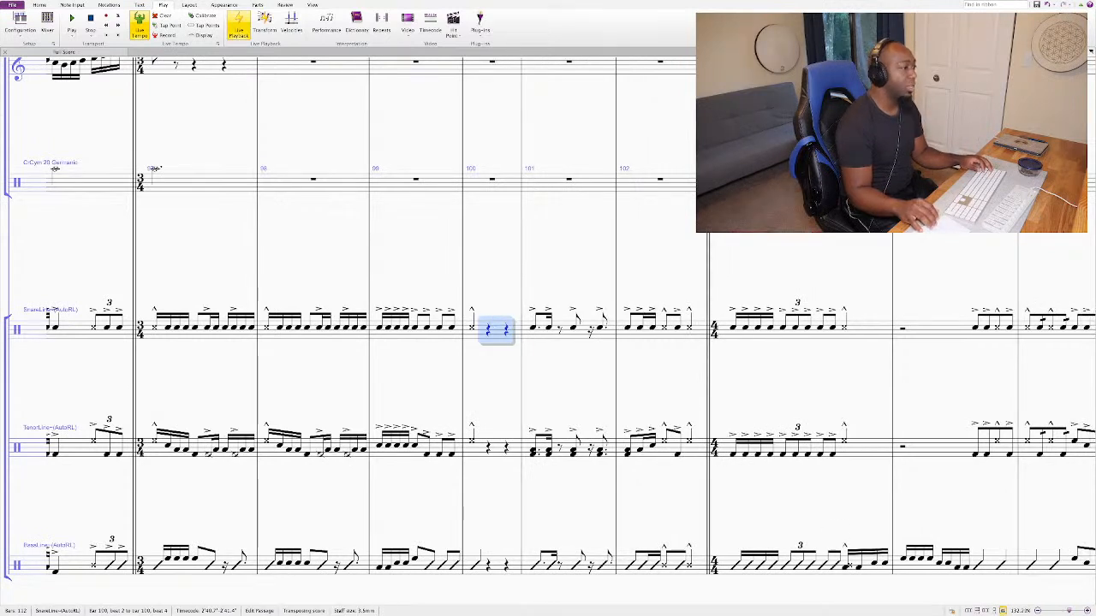
Step: Put the same rhythm on beats 2 and 3 of BassLine bar 100 as large slash unison notes
left_click(488, 565)
key("super+v")
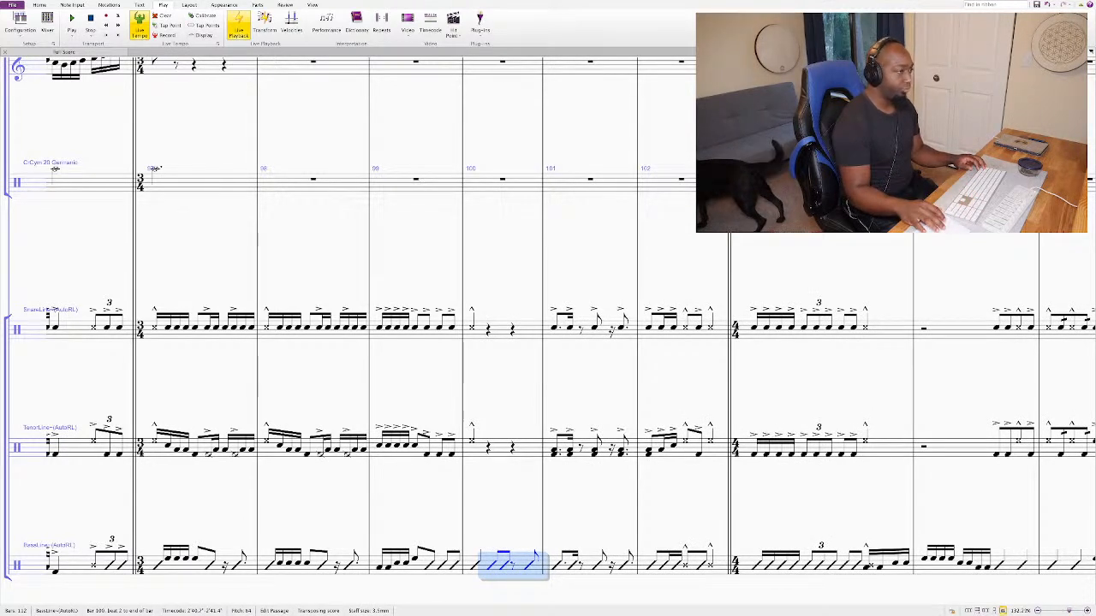
key("Escape")
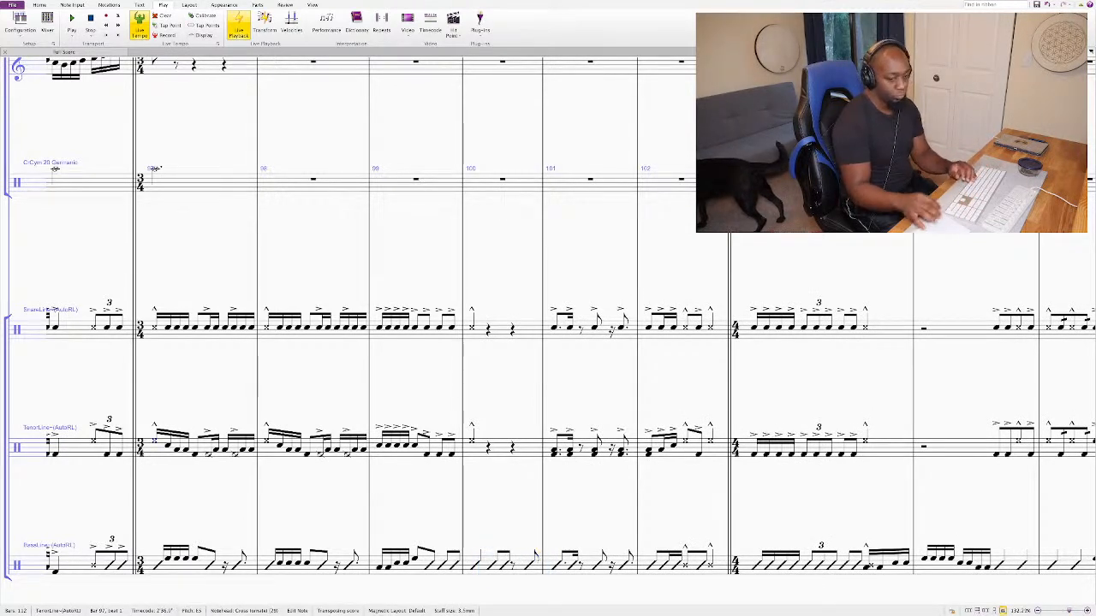
Step: Play back from bar 97 and clear beats 2 and 3 of BassLine bar 100 to rests
key("space")
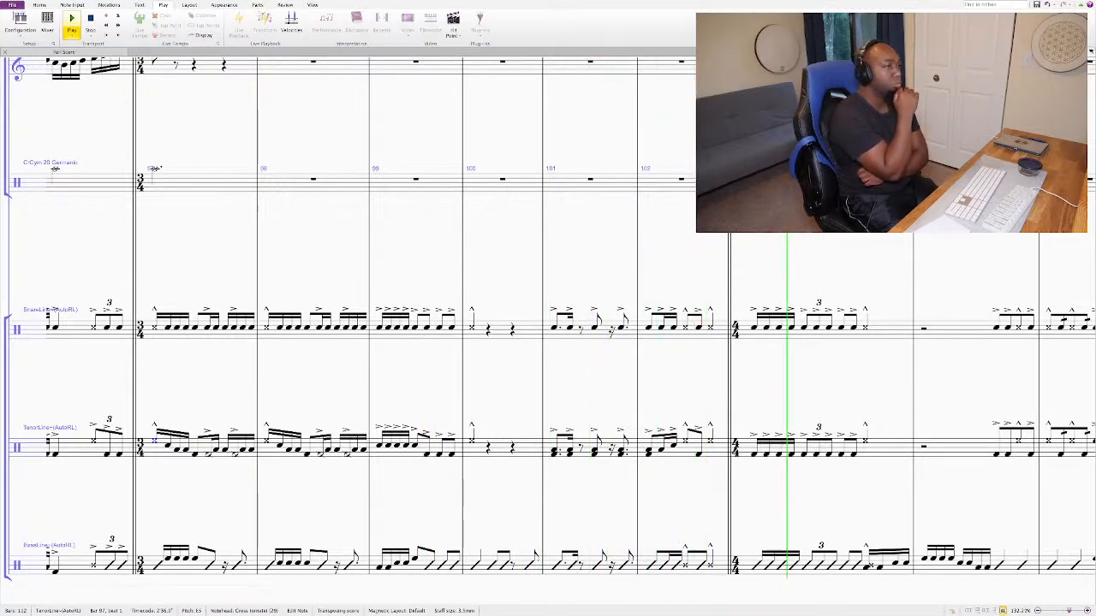
key("space")
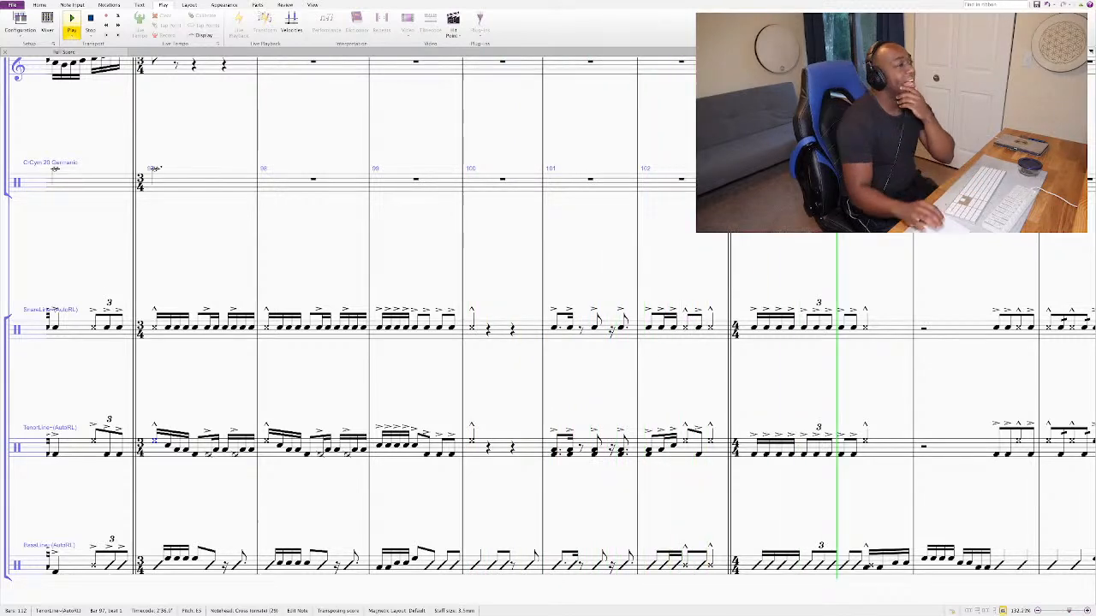
key("space")
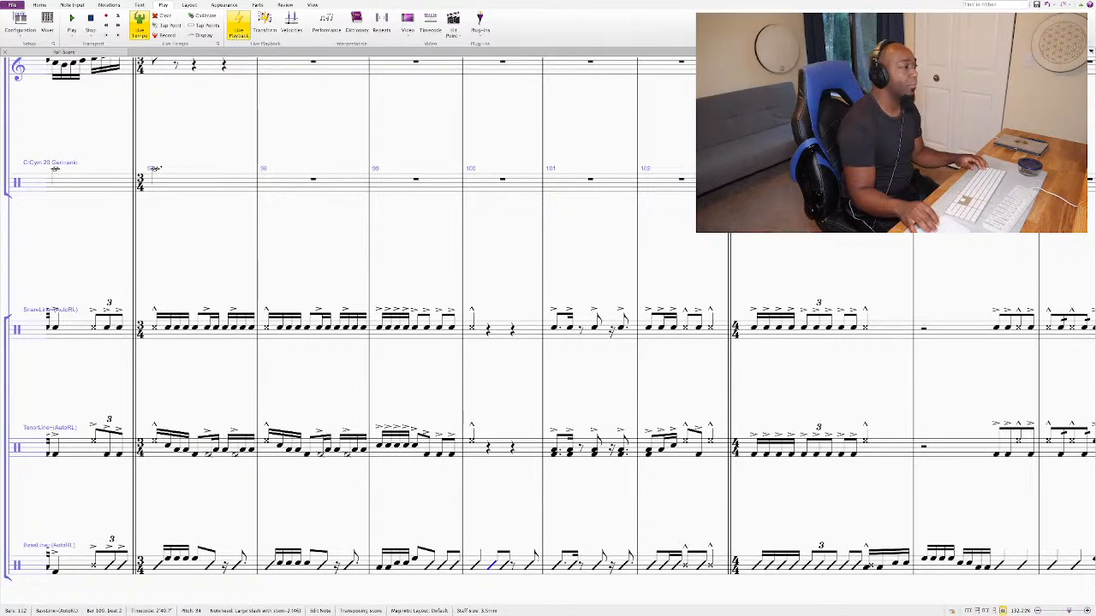
left_click(492, 563)
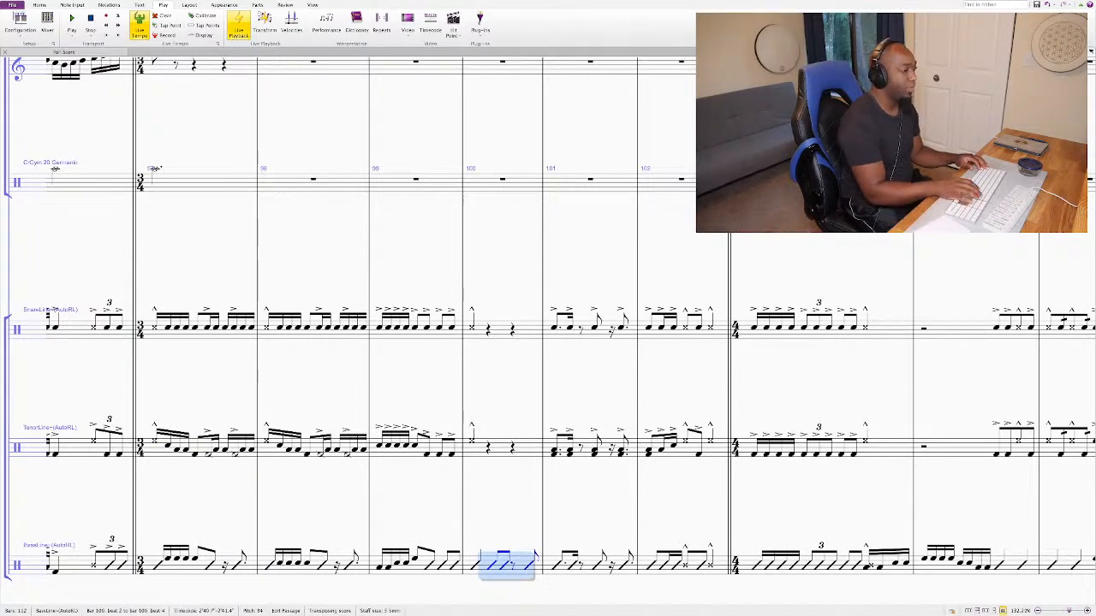
key("Delete")
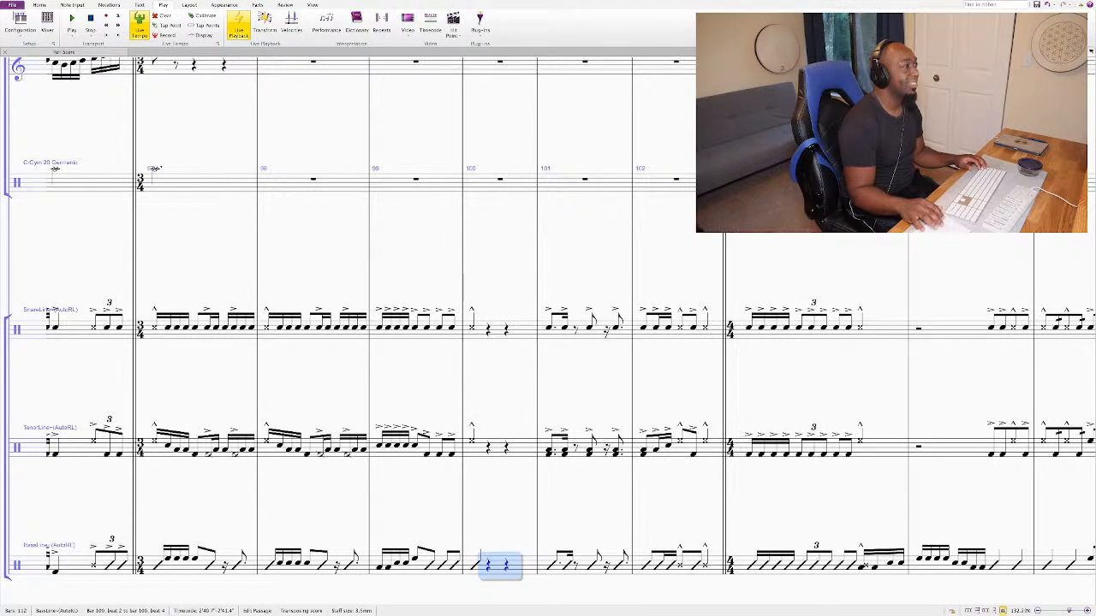
Step: Fill beats 1 and 2 of TenorLine bar 100 with eighth-note triplets on G5 after the opening cross note, and add a G5 quarter on beat 3
left_click(473, 433)
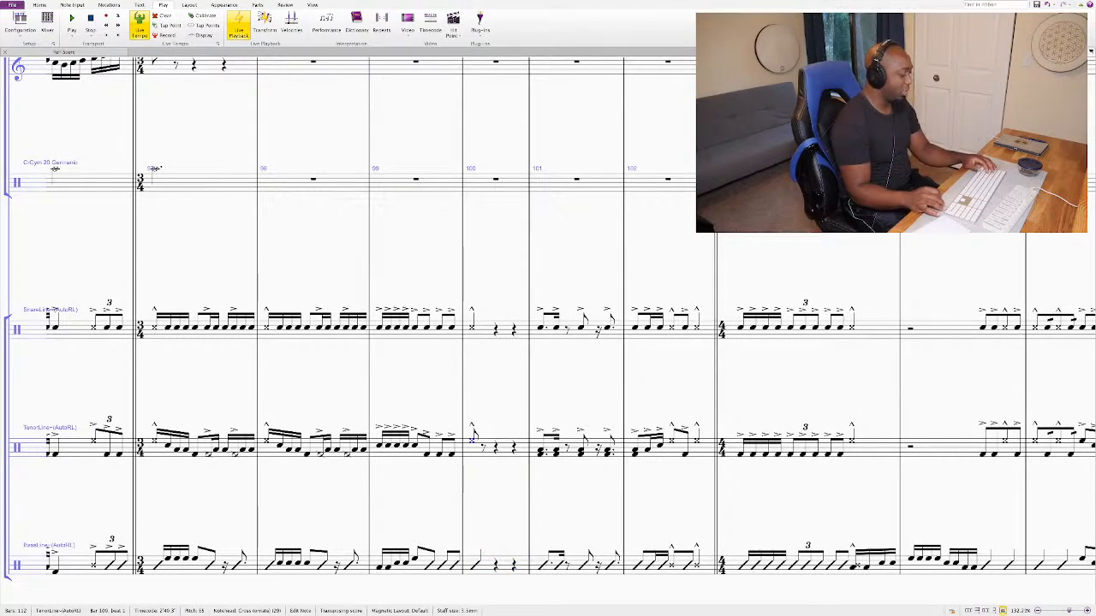
key("ctrl+3")
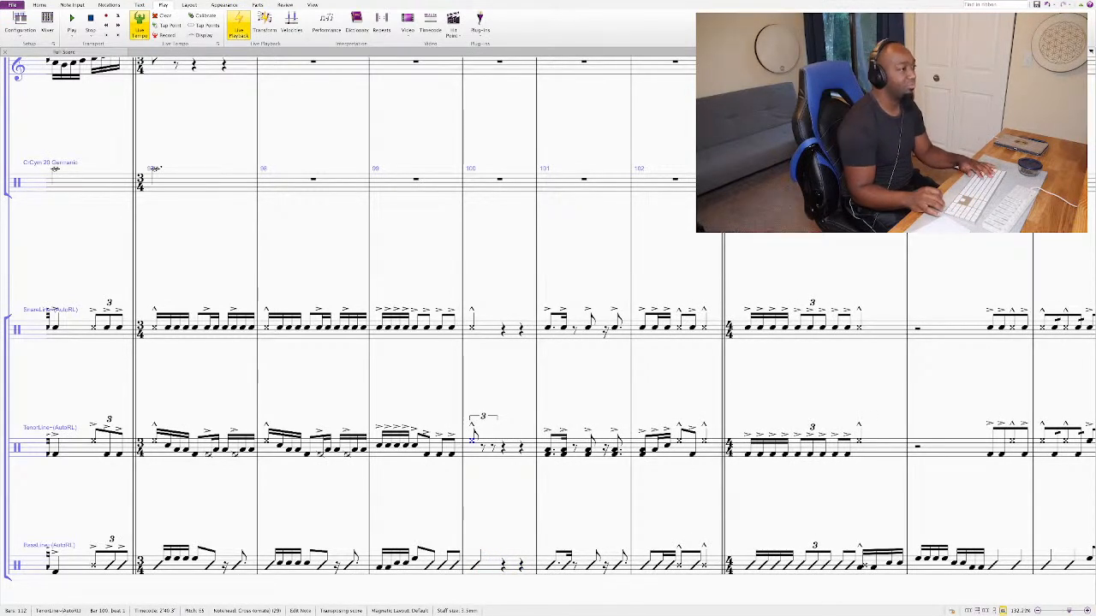
key("g")
key("g")
key("g")
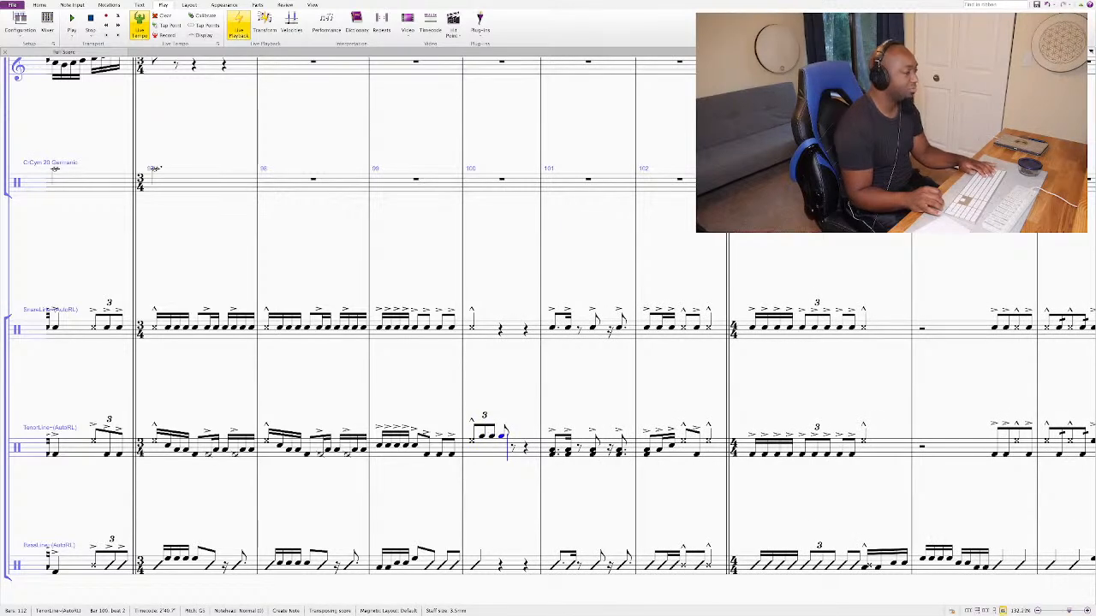
key("ctrl+3")
key("g")
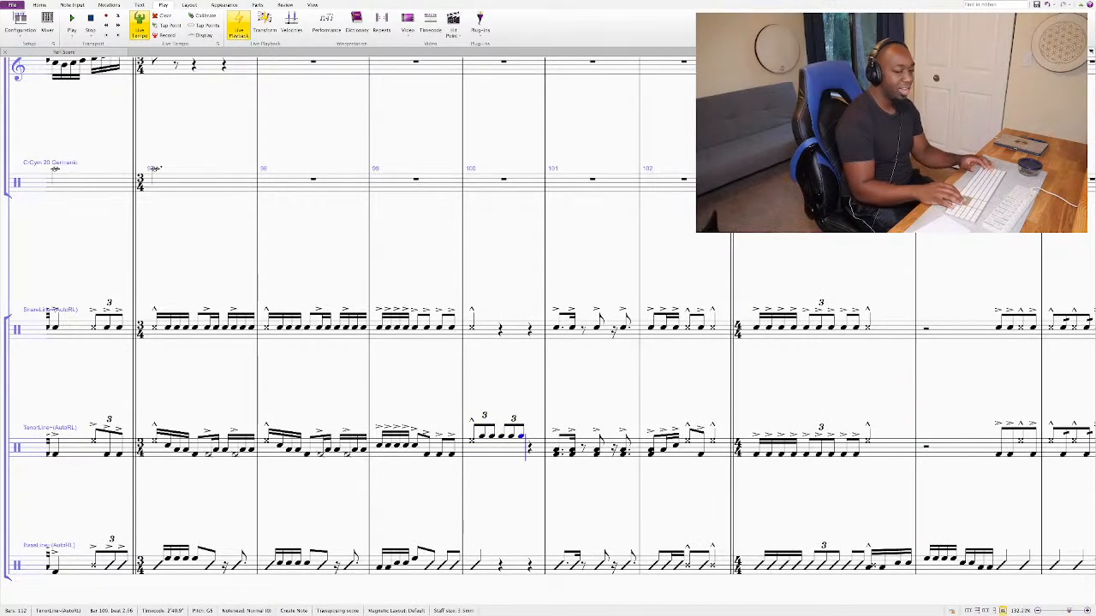
key("g")
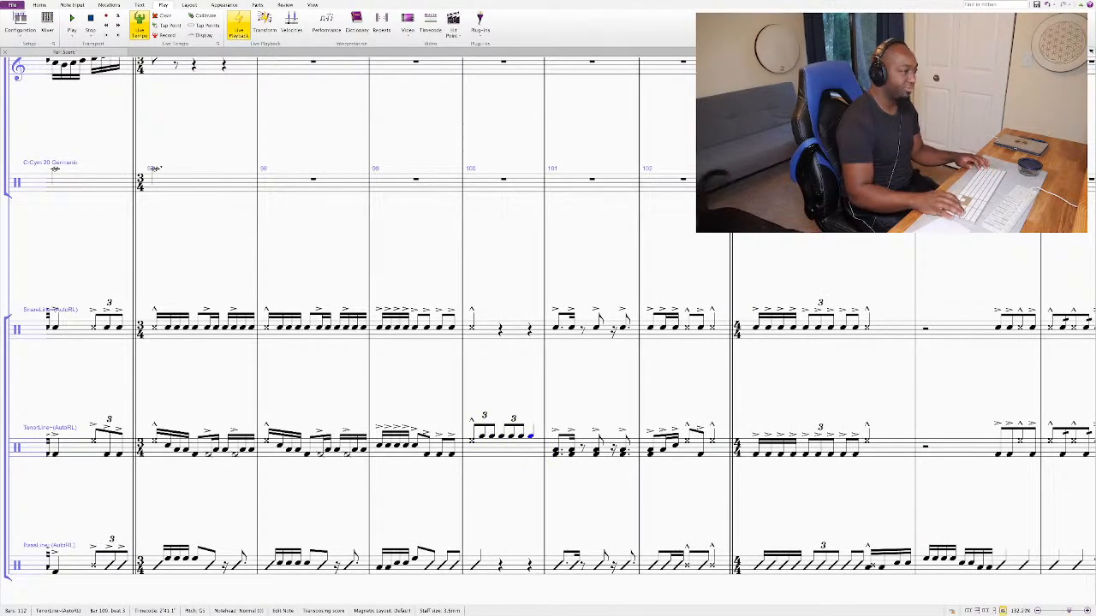
Step: Give the TenorLine's beat 3 note in bar 100 a cross notehead and a marcato, and add tremolo slashes to the G5 triplet notes
key("shift+alt+1")
key("shift+Left")
key("shift+Left")
key("shift+Left")
key("shift+Left")
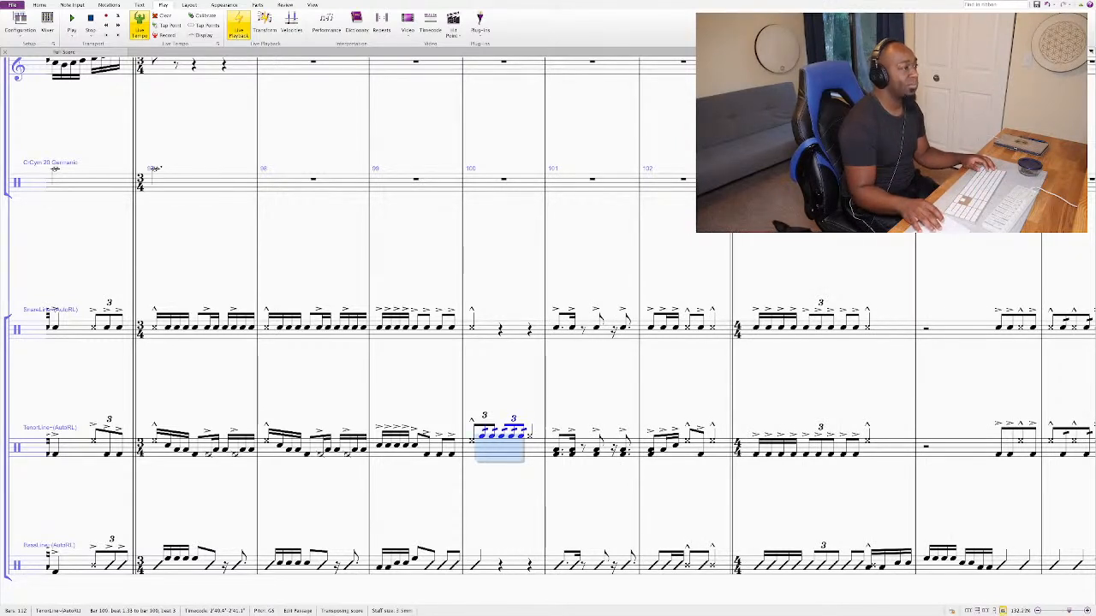
key("shift+Right")
key("shift+Right")
key("shift+Right")
key("shift+Right")
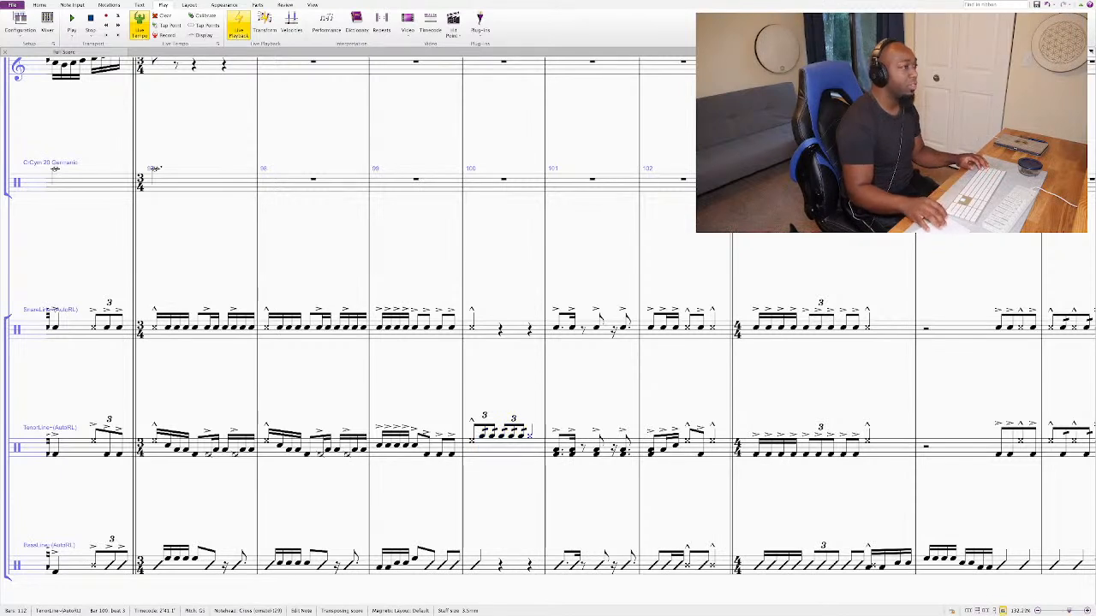
key("KP_Multiply")
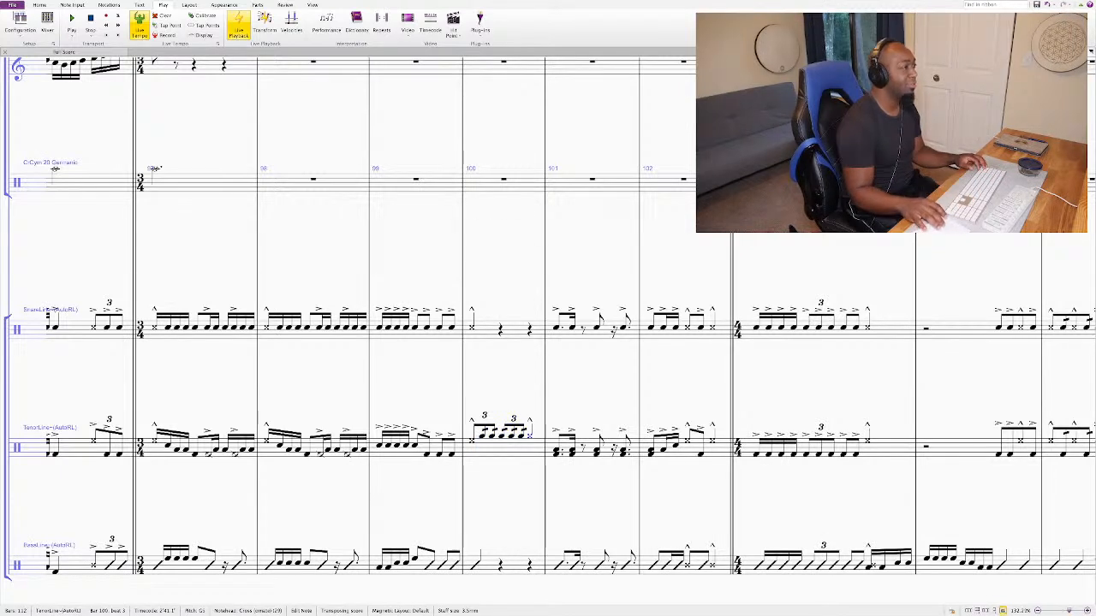
Step: Play back from bar 97 to review the new TenorLine triplets in bar 100
left_click(156, 327)
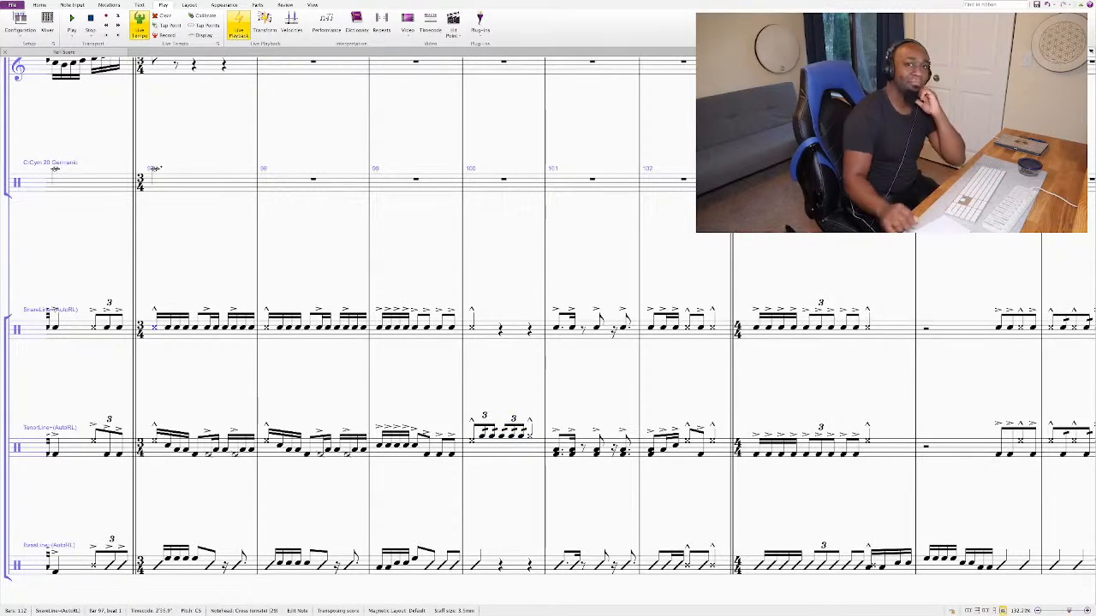
key("space")
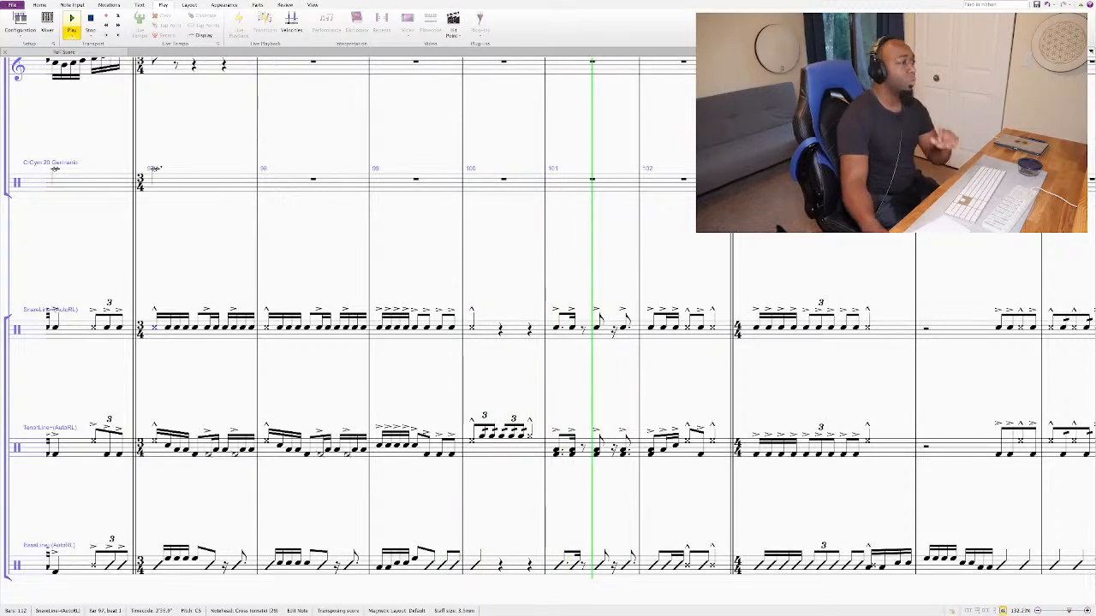
key("space")
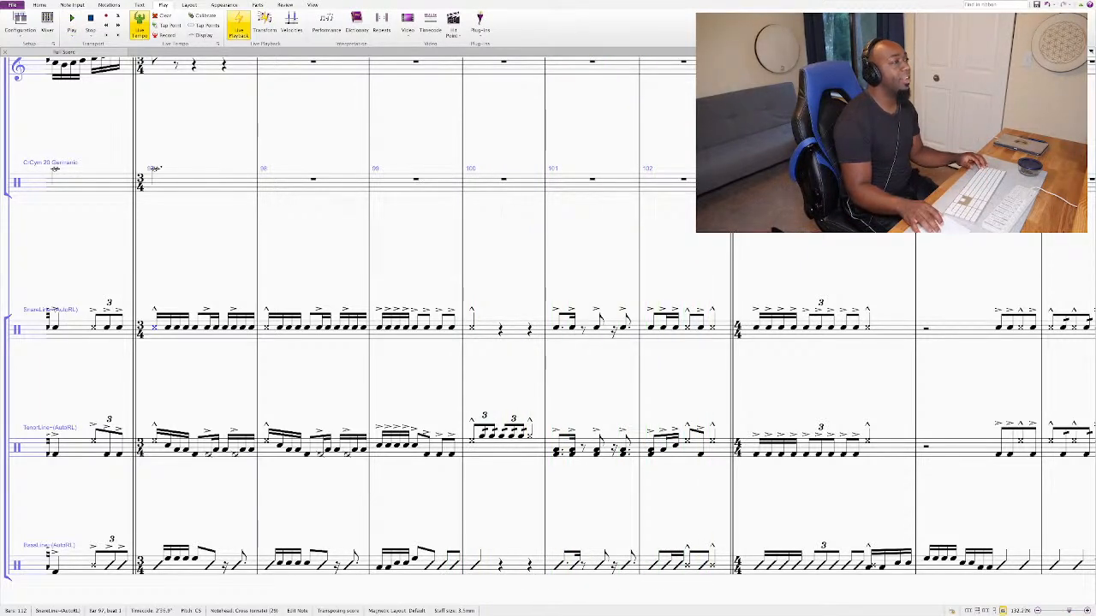
Step: Add a beat 3 quarter note in bar 100 to the SnareLine with a cross notehead on C5 and to the BassLine with a large slash on A4
left_click(528, 330)
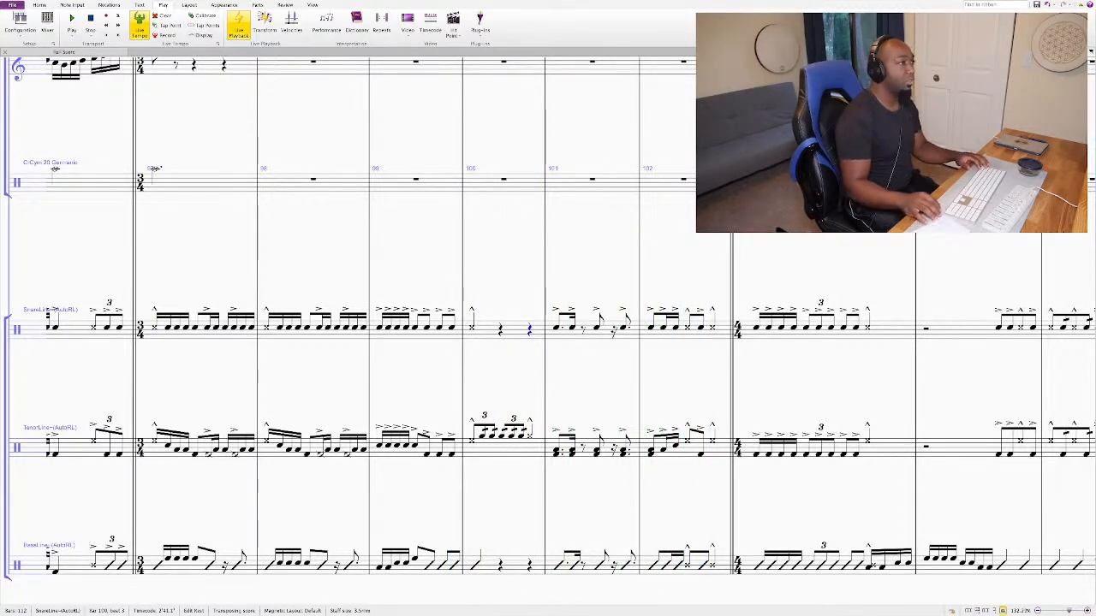
key("c")
key("ctrl+shift+1")
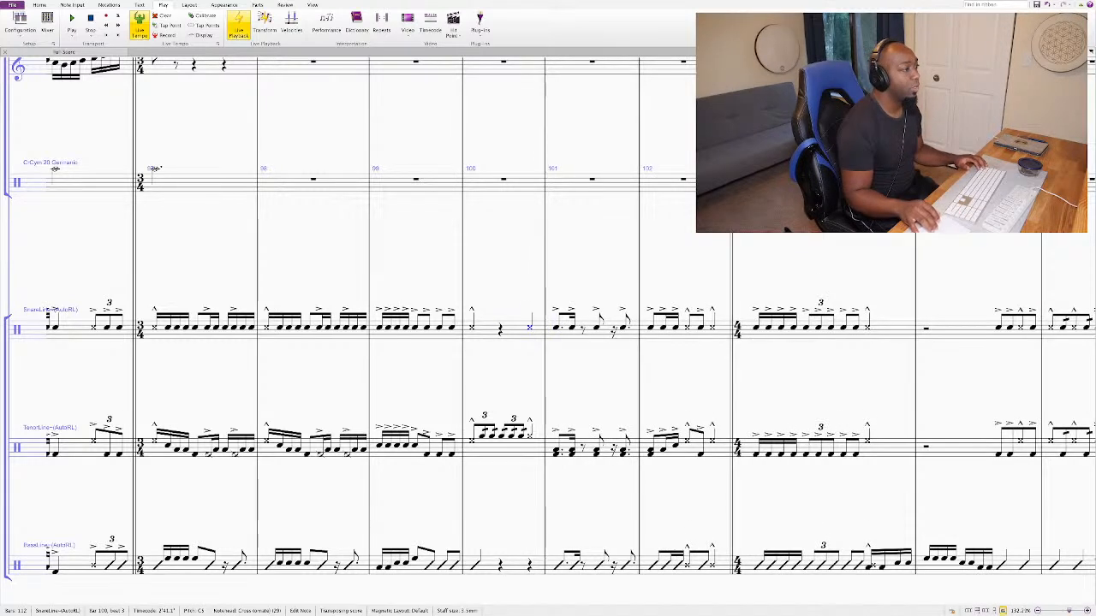
left_click(475, 562)
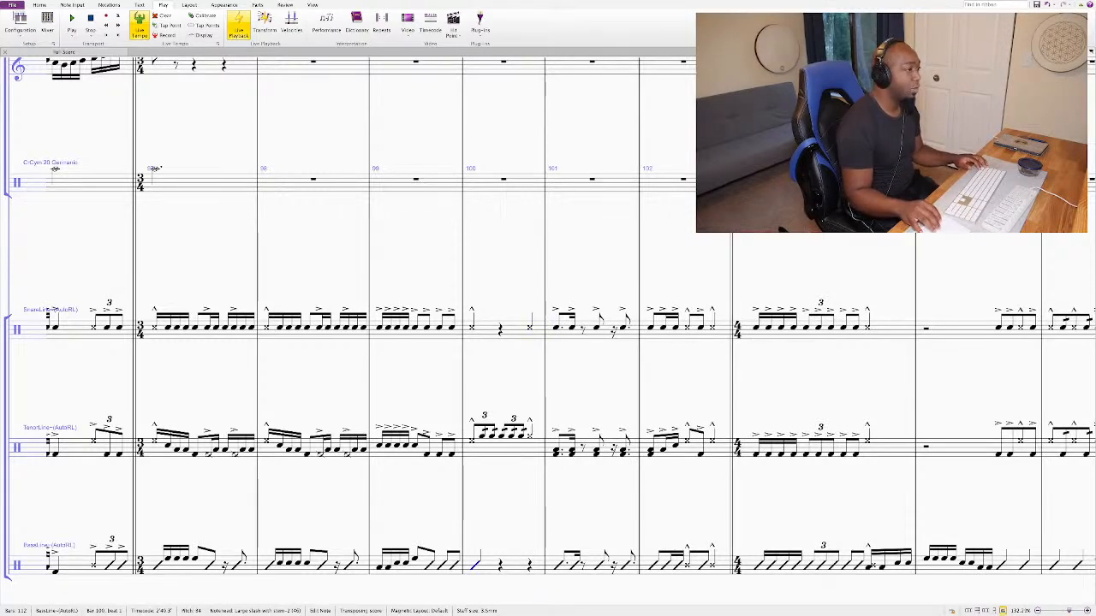
key("c")
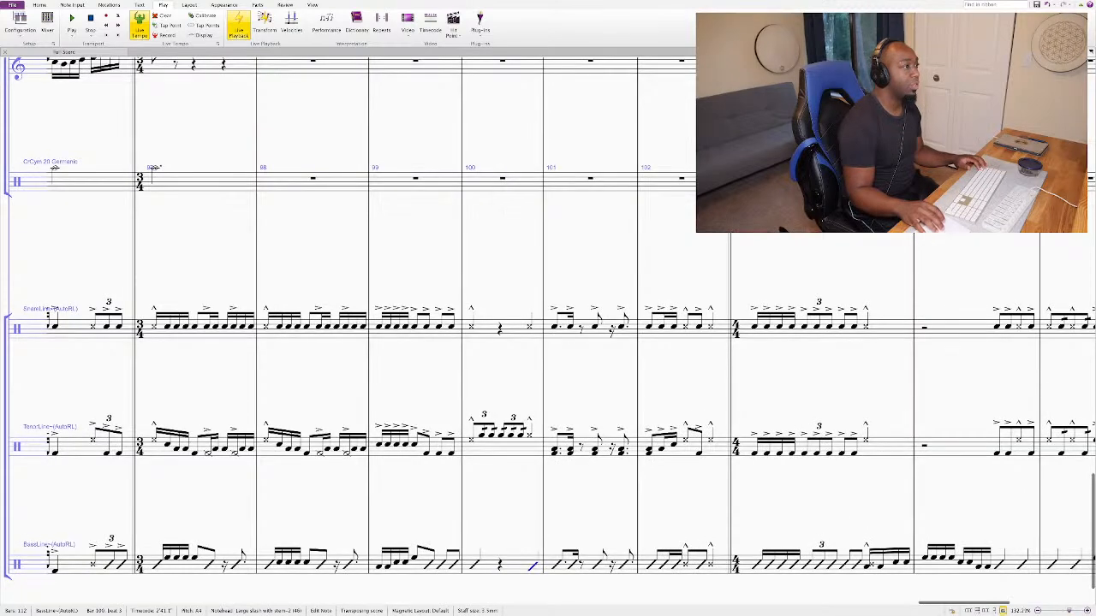
Step: Add cross-notehead notes on beat 2 of SnareLine and BassLine bar 100, and a marcato on the SnareLine's beat 3 note
left_click(499, 328)
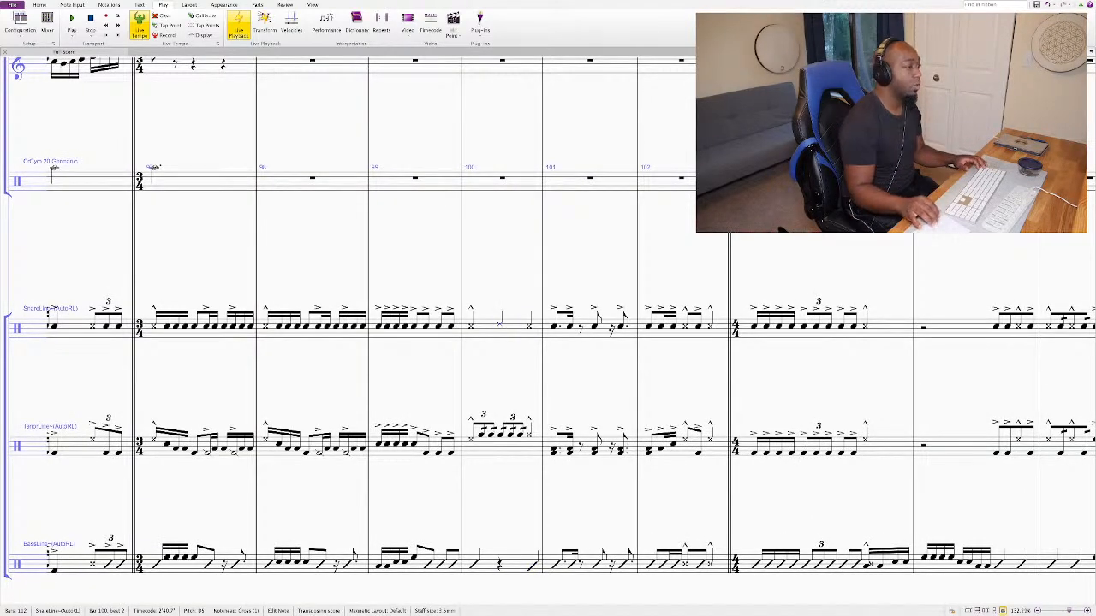
left_click(499, 563)
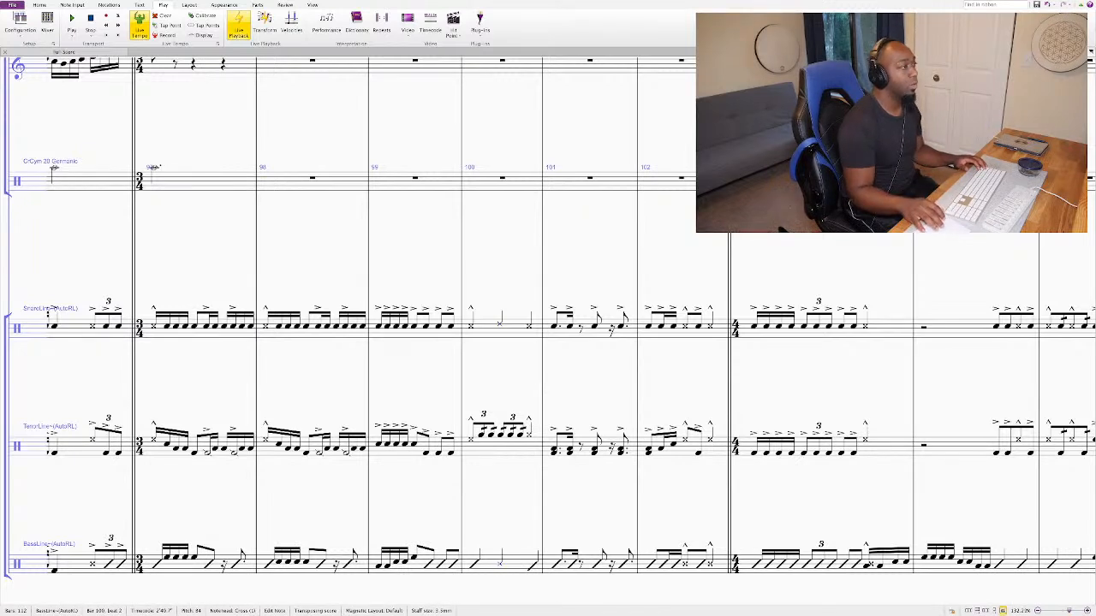
left_click(528, 326)
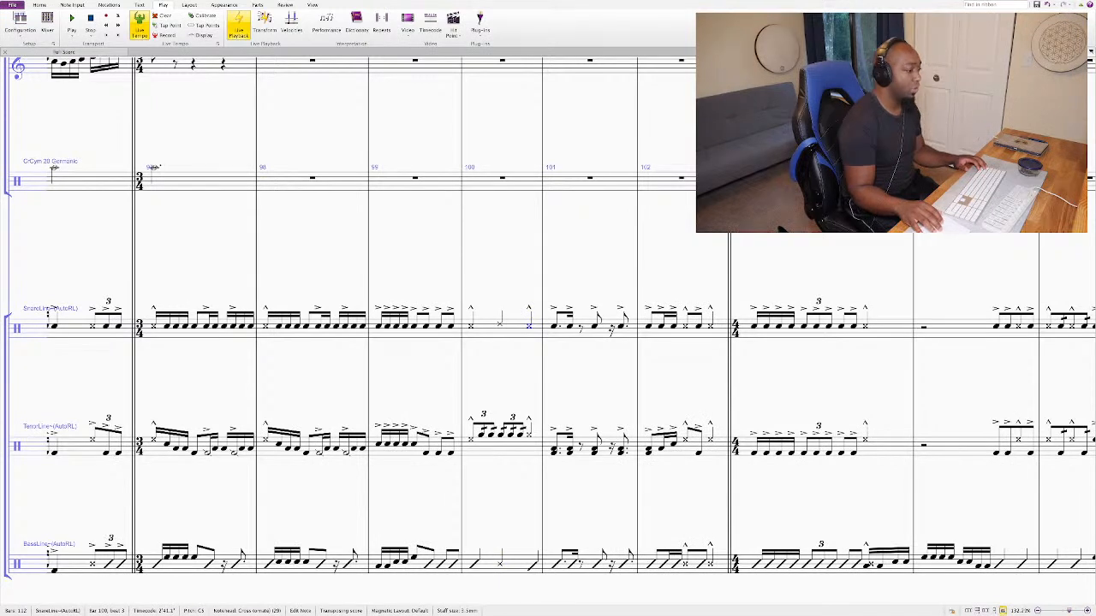
Step: Add mp and f dynamics joined by a crescendo hairpin under TenorLine bar 100, and play back from bar 97
key("alt+Down")
key("ctrl+e")
type("mp")
key("Escape")
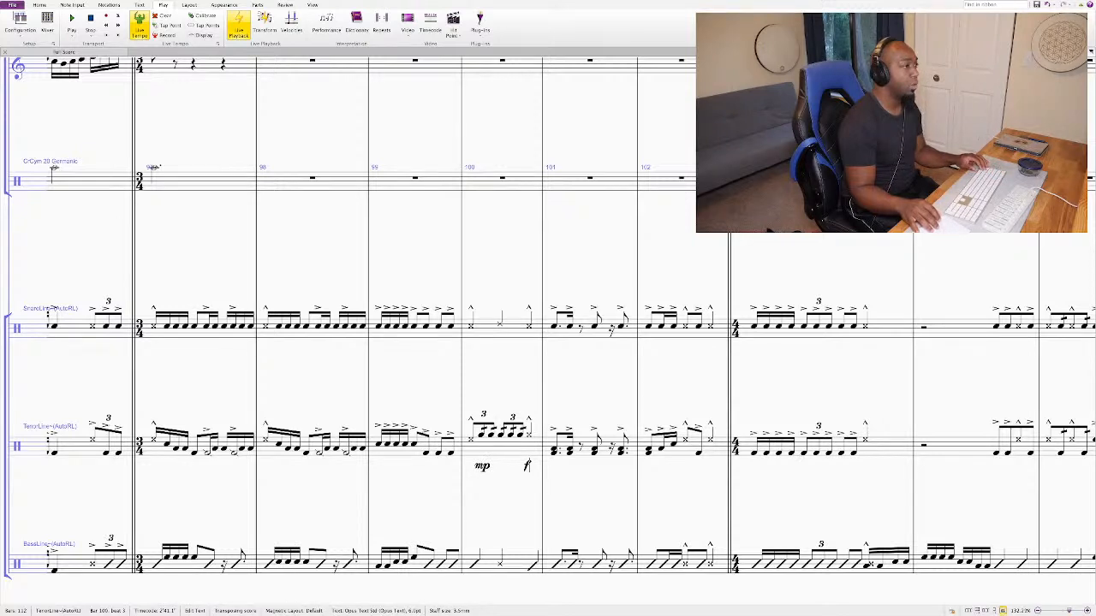
key("h")
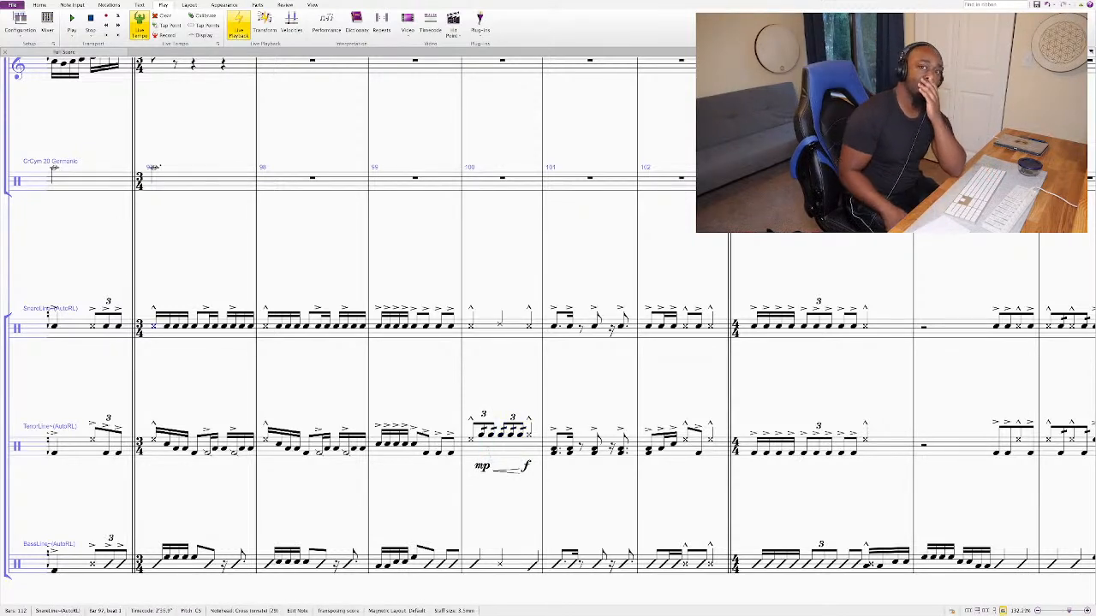
key("p")
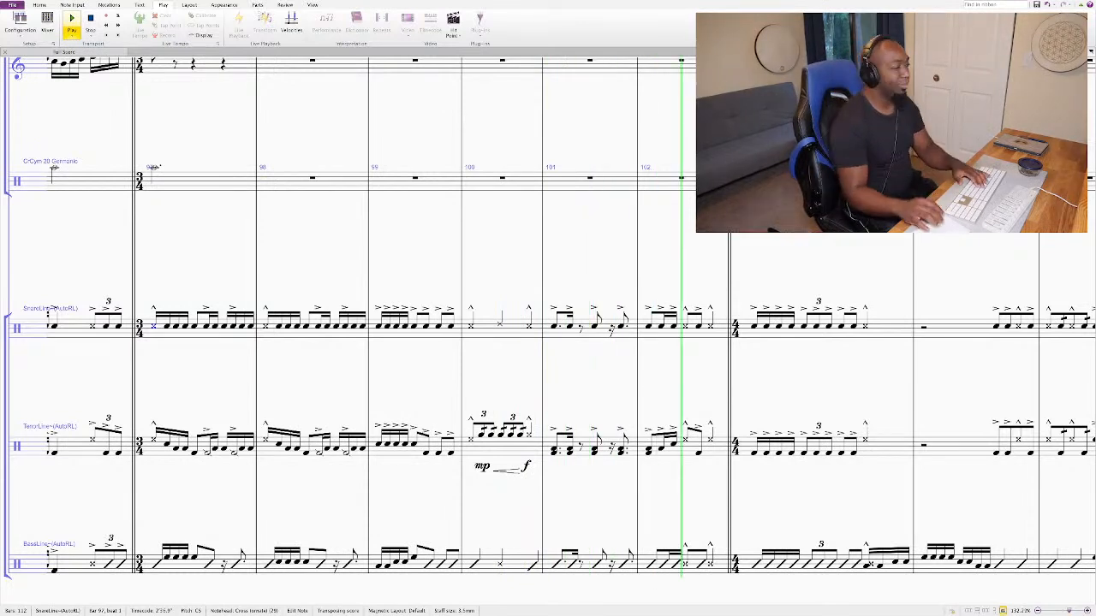
key("space")
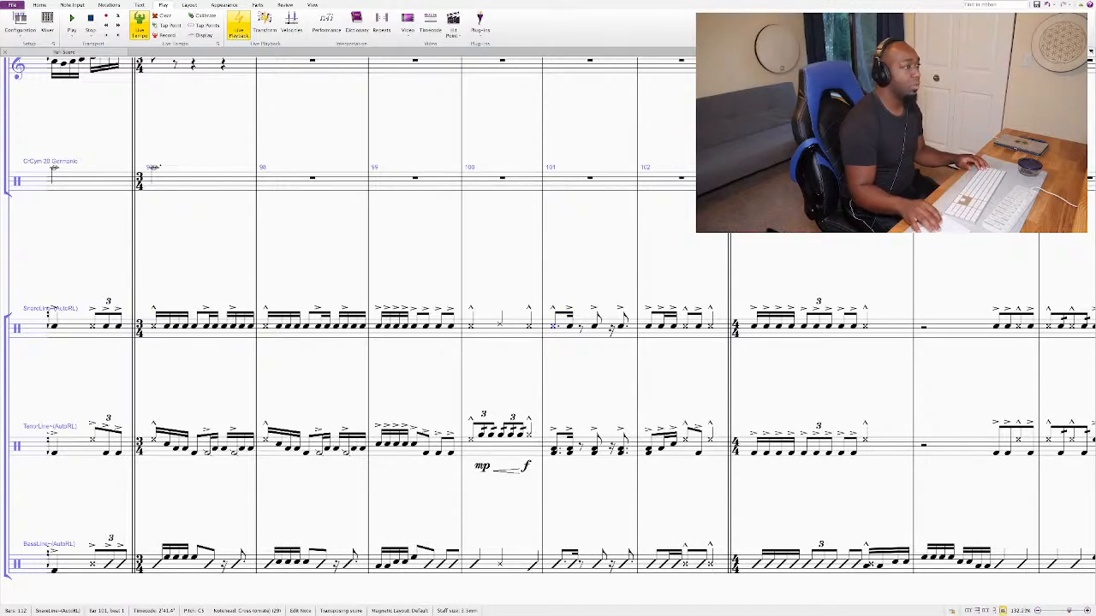
Step: Give the beat 1 notes of bar 101 cross noteheads, with a marcato in the TenorLine, and play back from bar 100
left_click(553, 450)
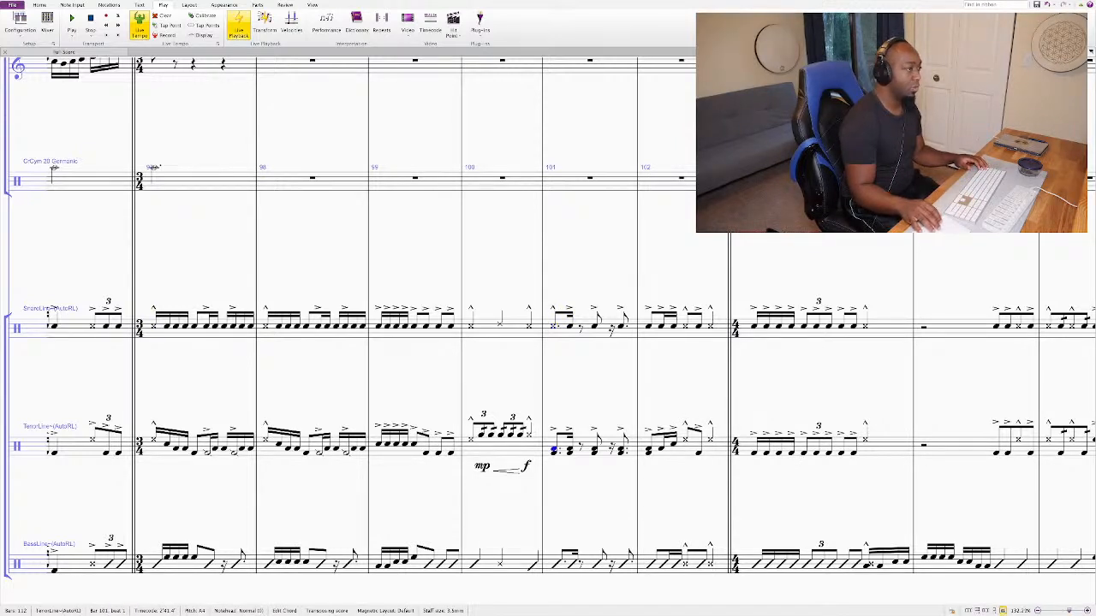
key("shift+Right")
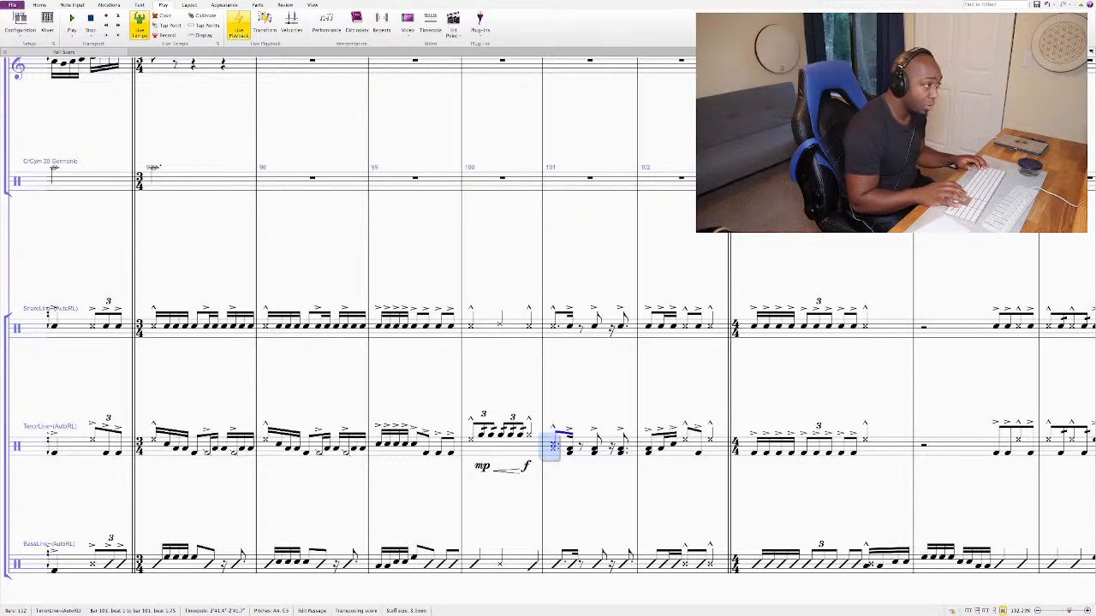
key("alt+Down")
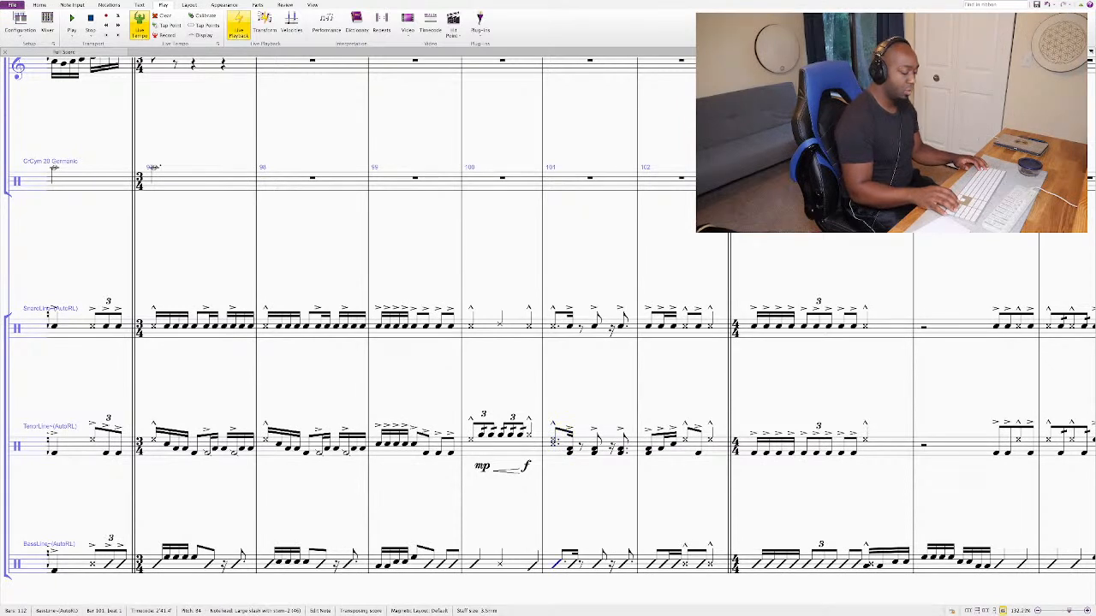
key("alt+shift+2")
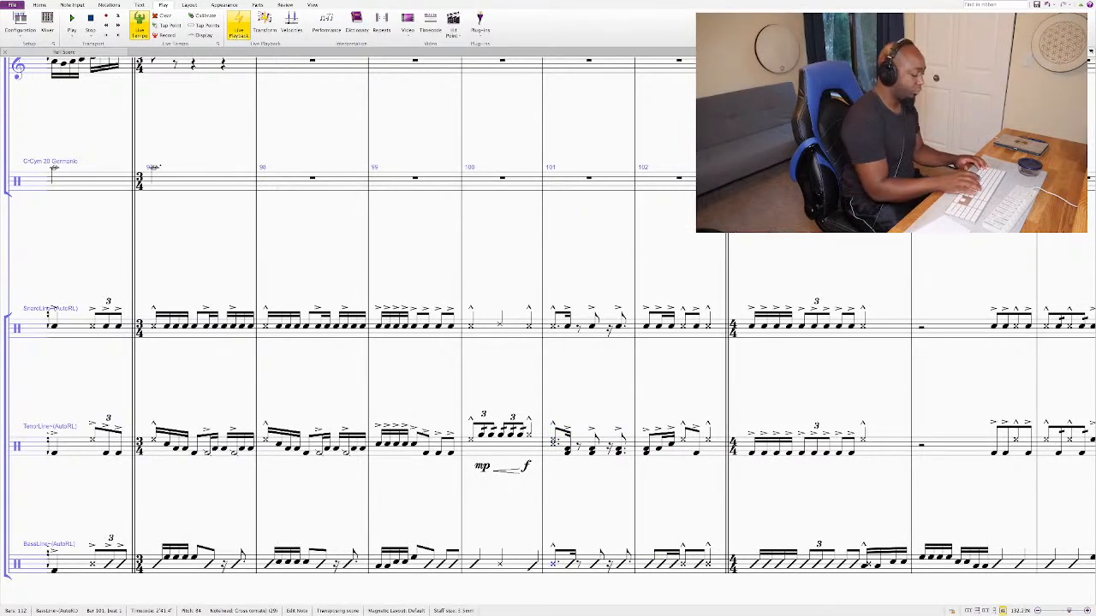
key("p")
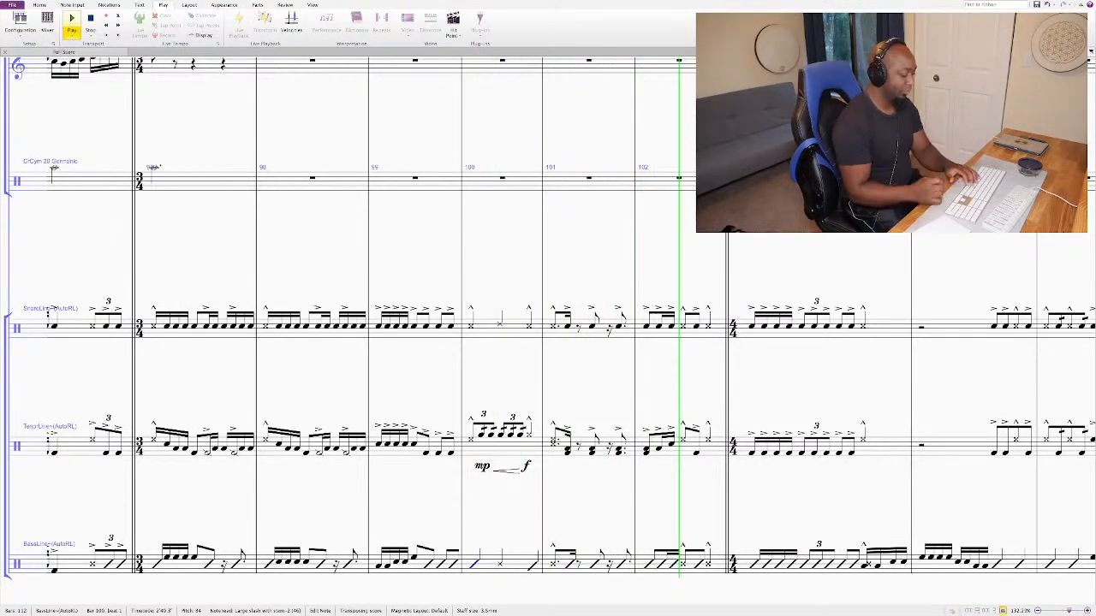
key("Escape")
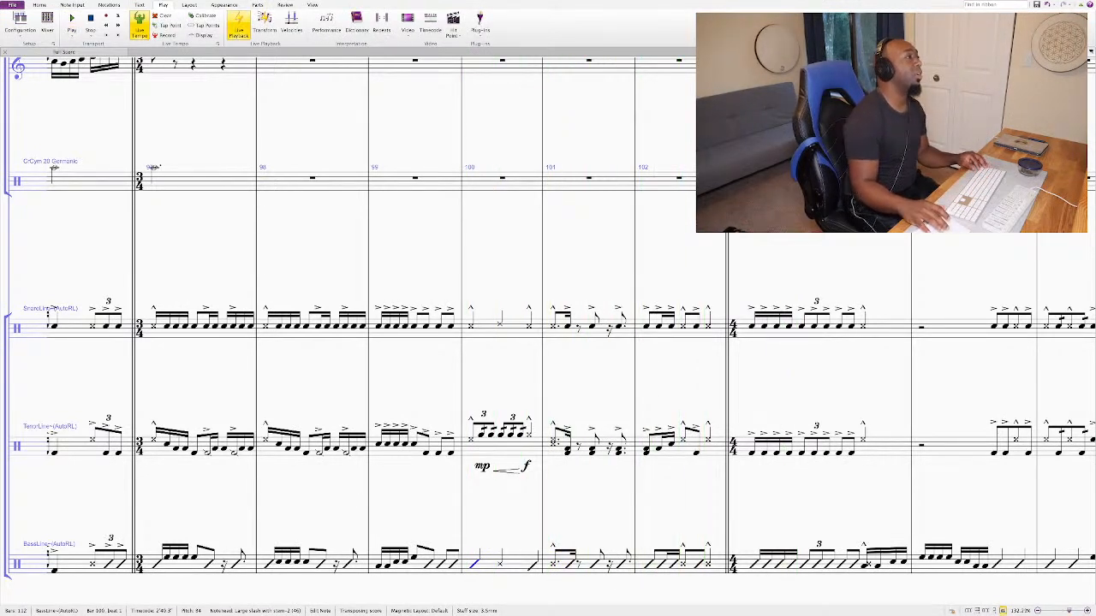
Step: Copy the crash cymbal's bar 97 note to bar 102, and repeat it on beat 1 of bar 103
left_click(197, 181)
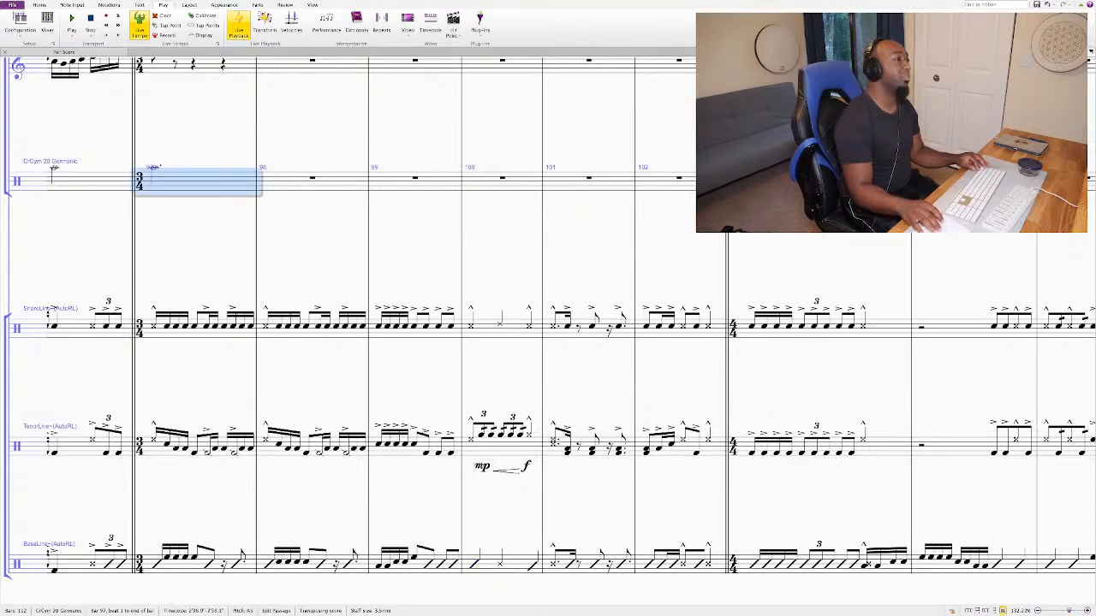
left_click(676, 181)
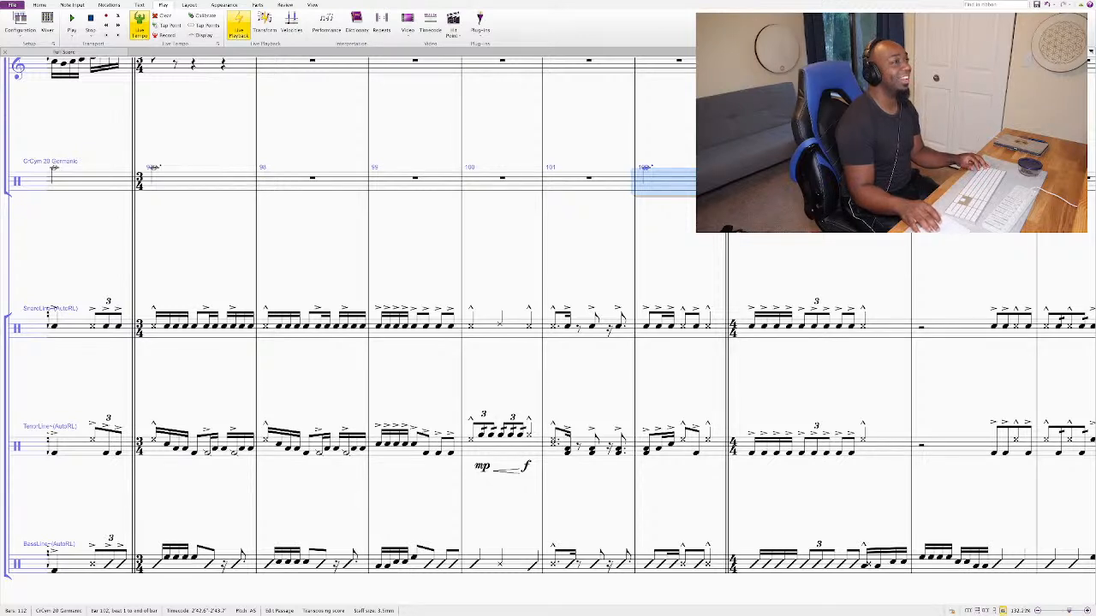
key("r")
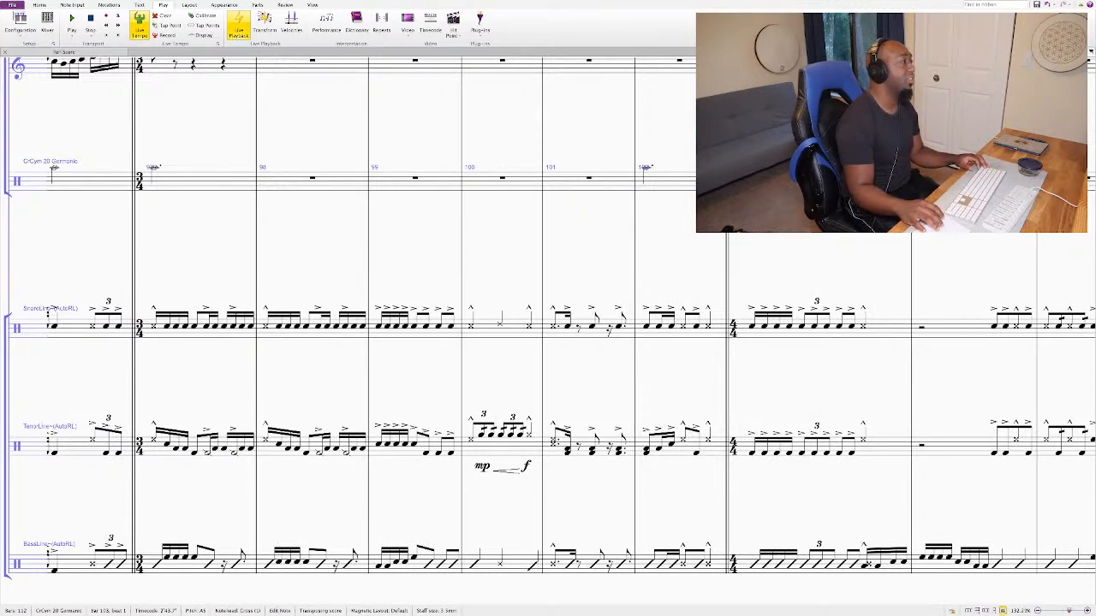
Step: Play back from the SnareLine's first note in bar 97 through the end of the score
left_click(154, 326)
key("space")
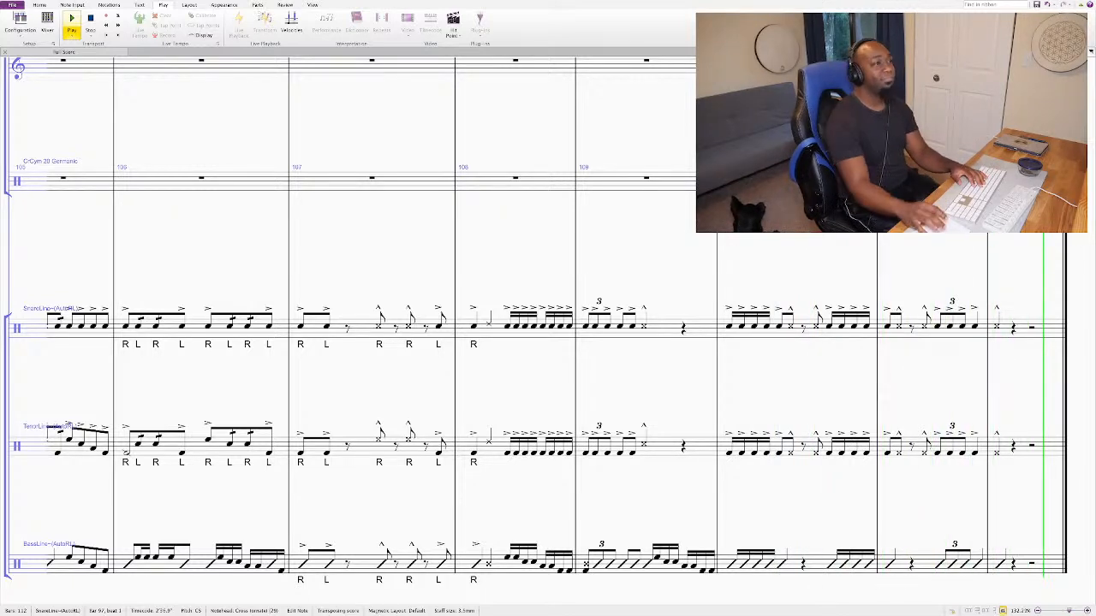
key("Escape")
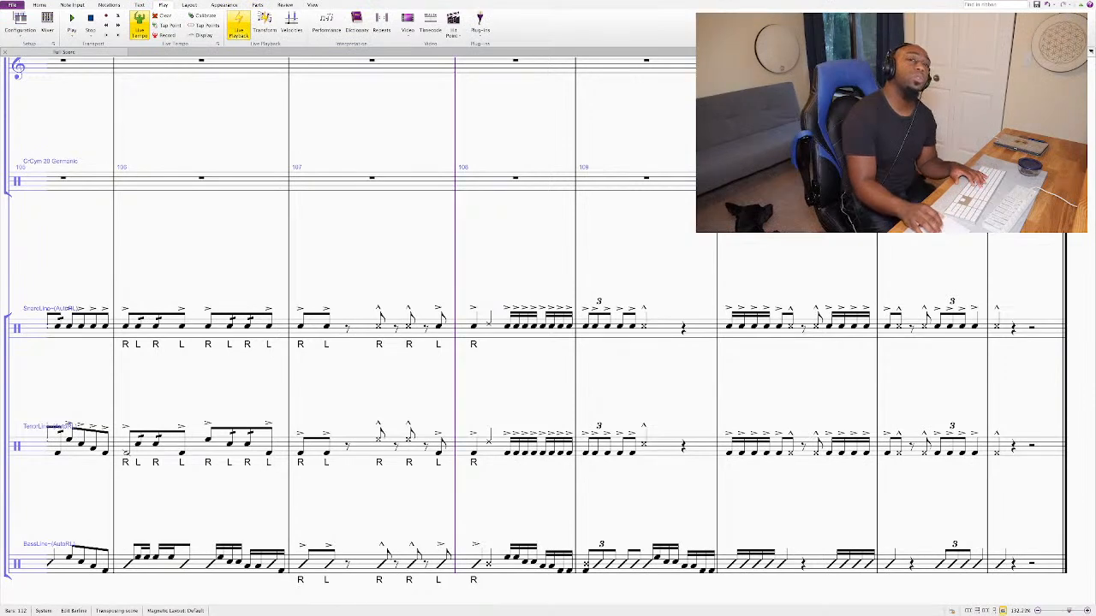
Step: Play the entire score from bar 1 to the end, following the front ensemble and drumline parts
key("ctrl+minus")
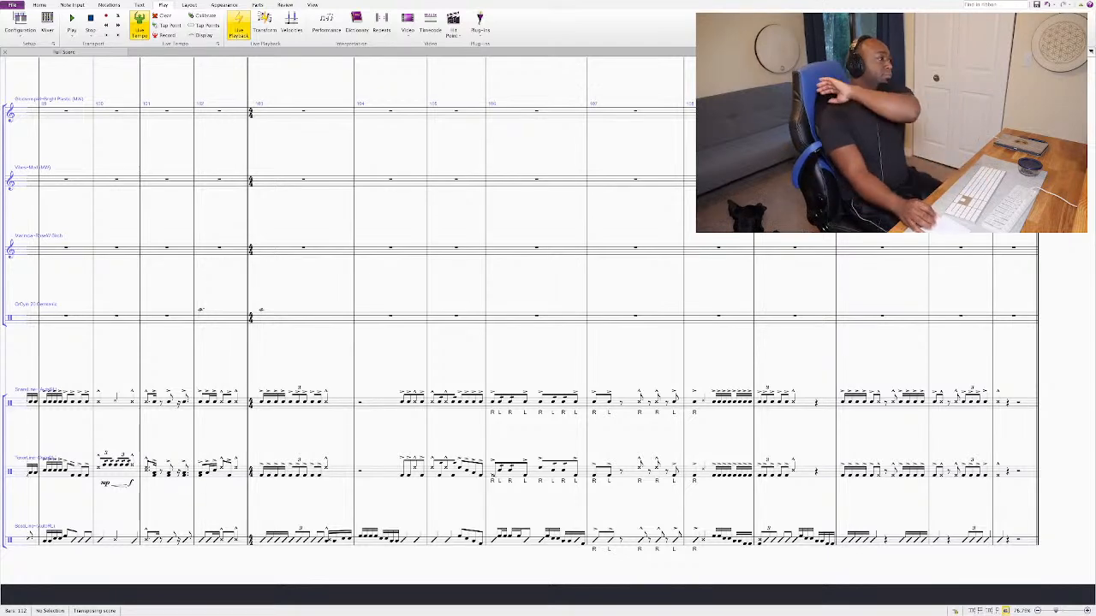
key("space")
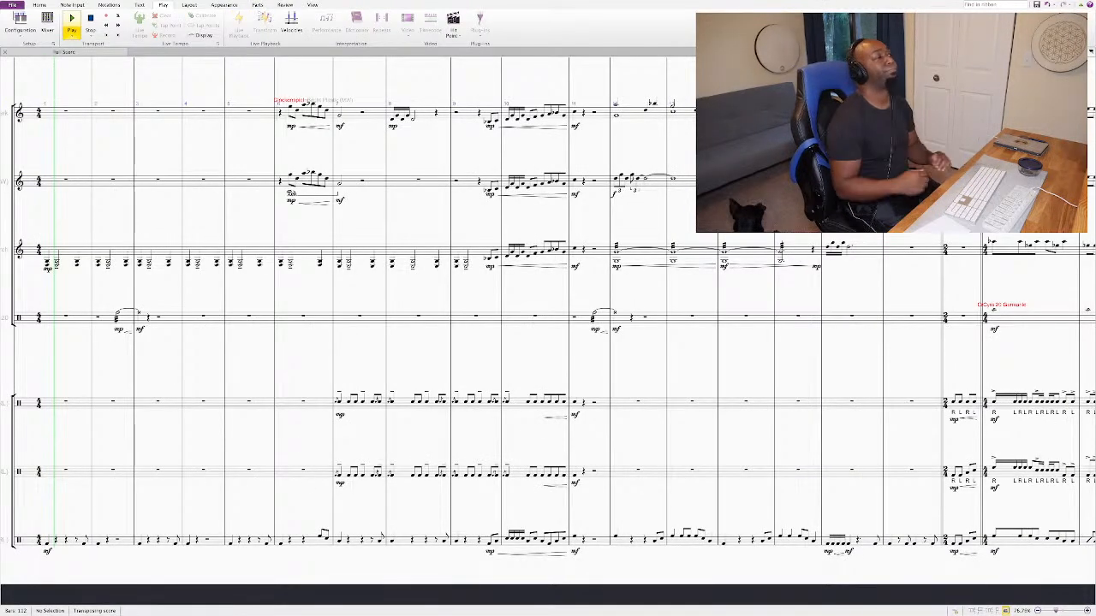
key("ctrl+plus")
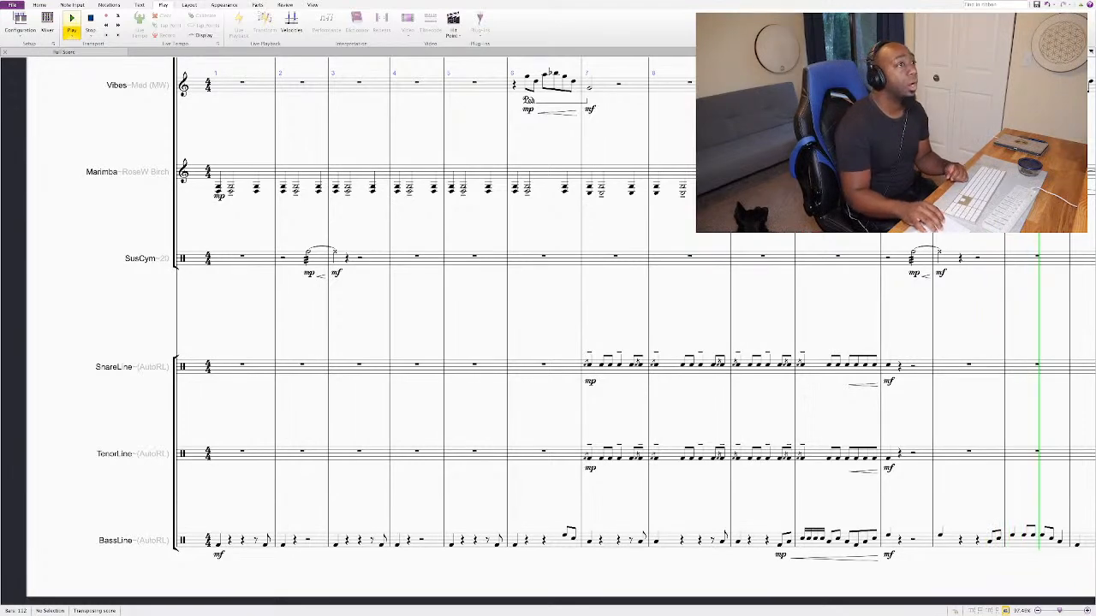
key("ctrl+equal")
key("ctrl+equal")
key("ctrl+equal")
key("ctrl+equal")
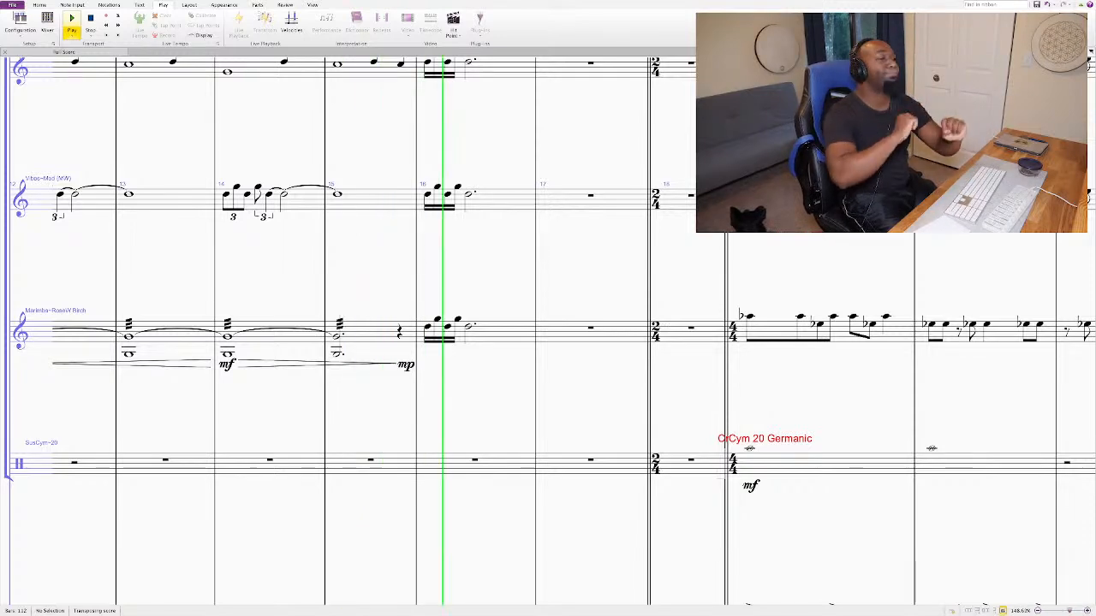
key("ctrl+minus")
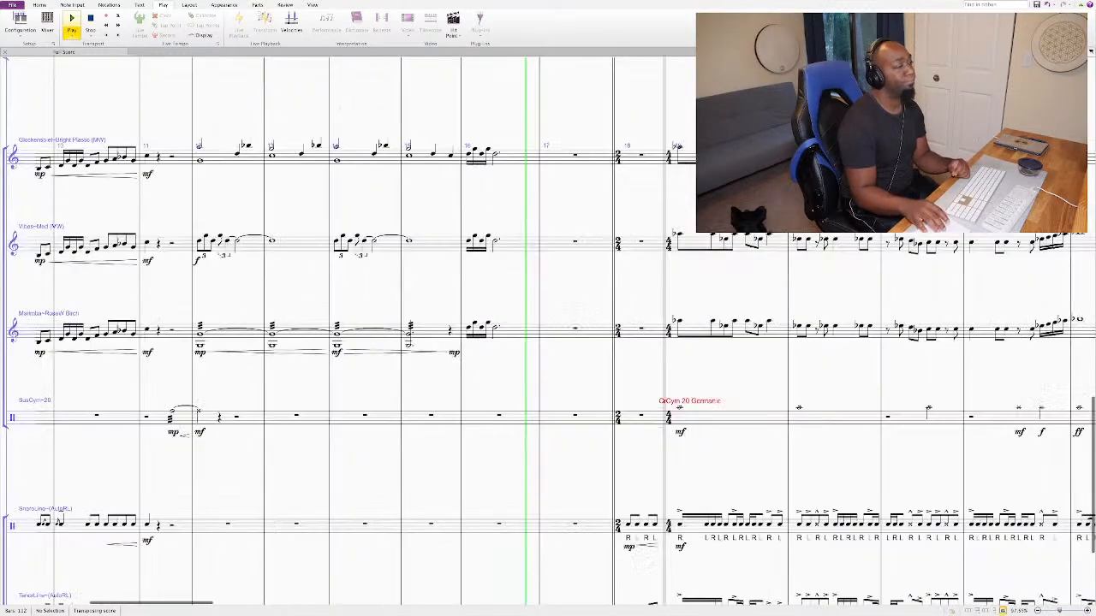
scroll(548, 326, "down", 3)
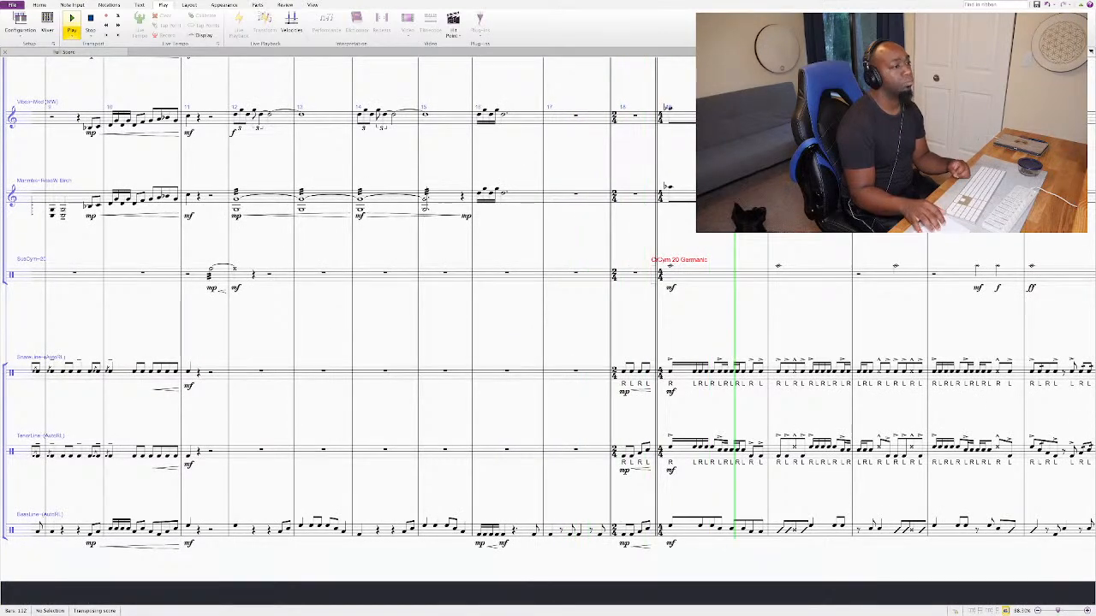
key("ctrl+plus")
key("ctrl+plus")
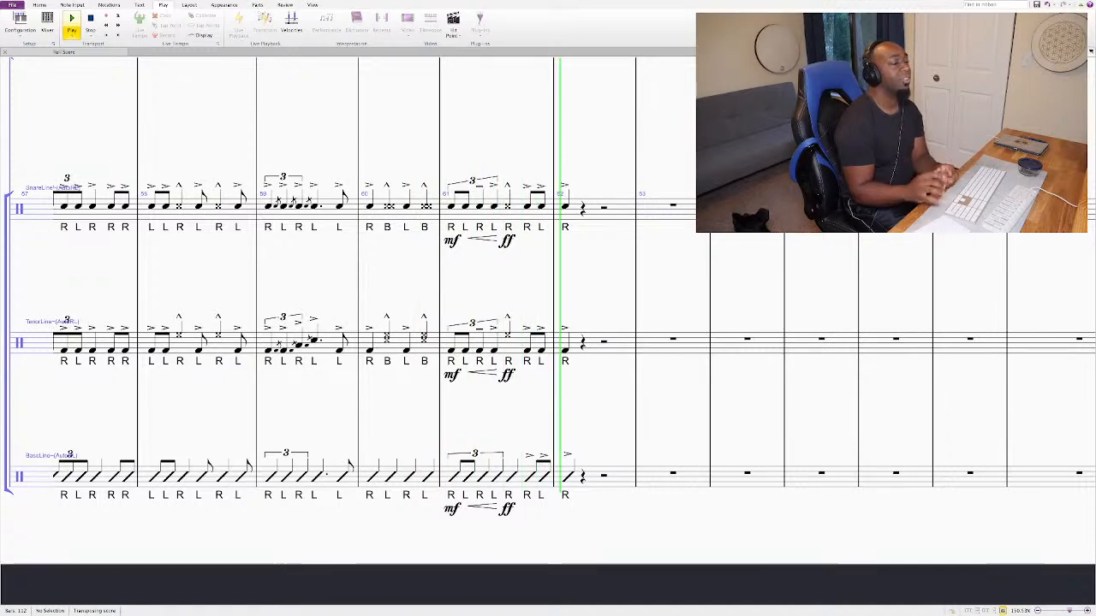
scroll(548, 308, "down", 5)
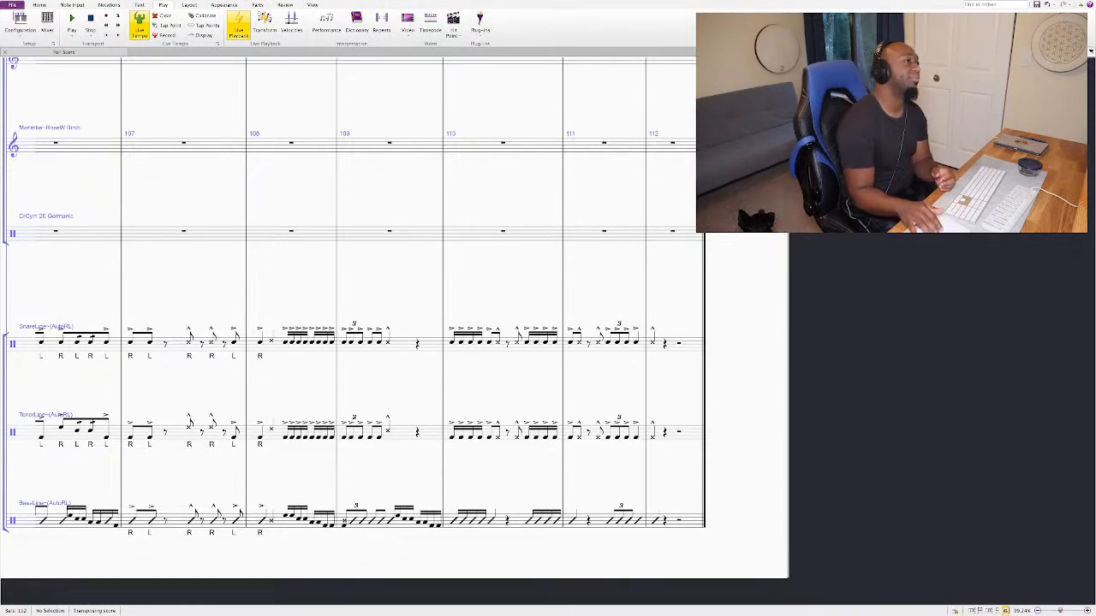
key("ctrl+minus")
key("ctrl+minus")
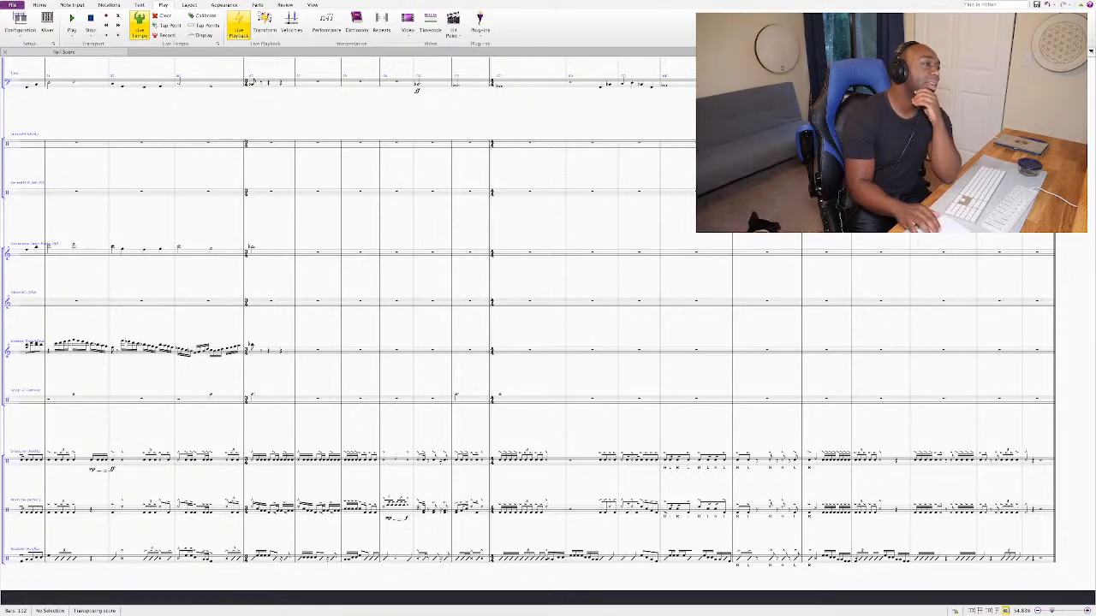
key("ctrl+equal")
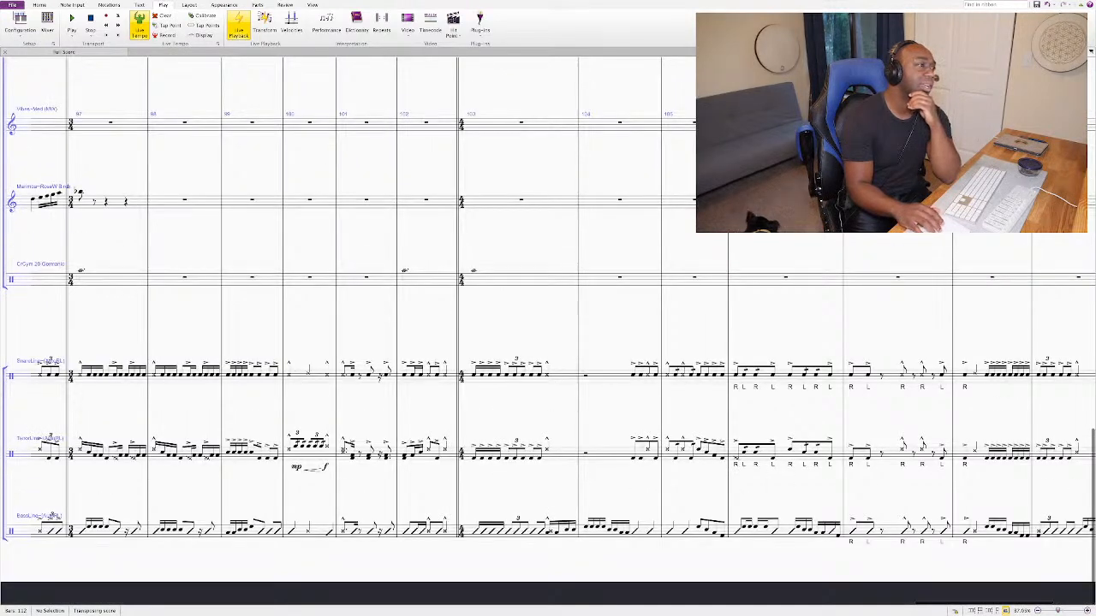
key("ctrl+equal")
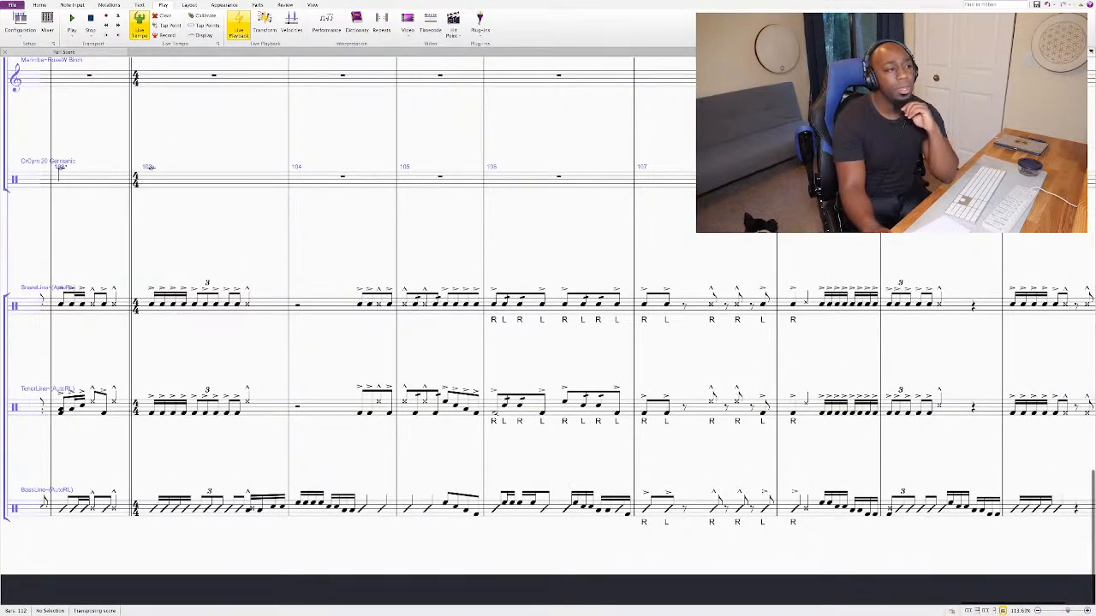